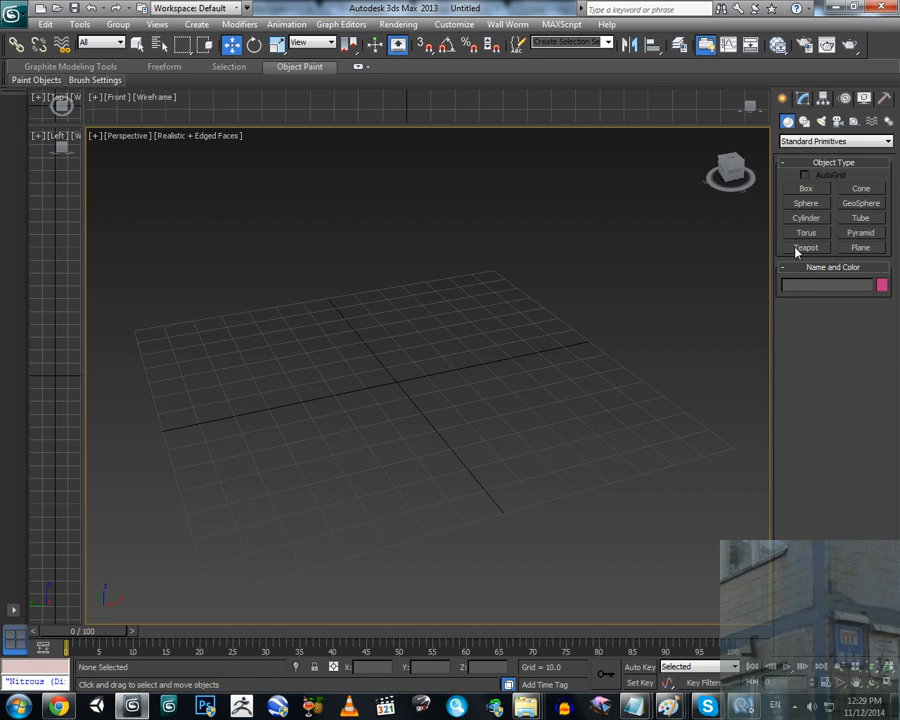
Step: Create a long, narrow plane about 65.4 wide and 9.3 long on the grid in the perspective view
{"action": "left_click", "coordinate": [860, 248]}
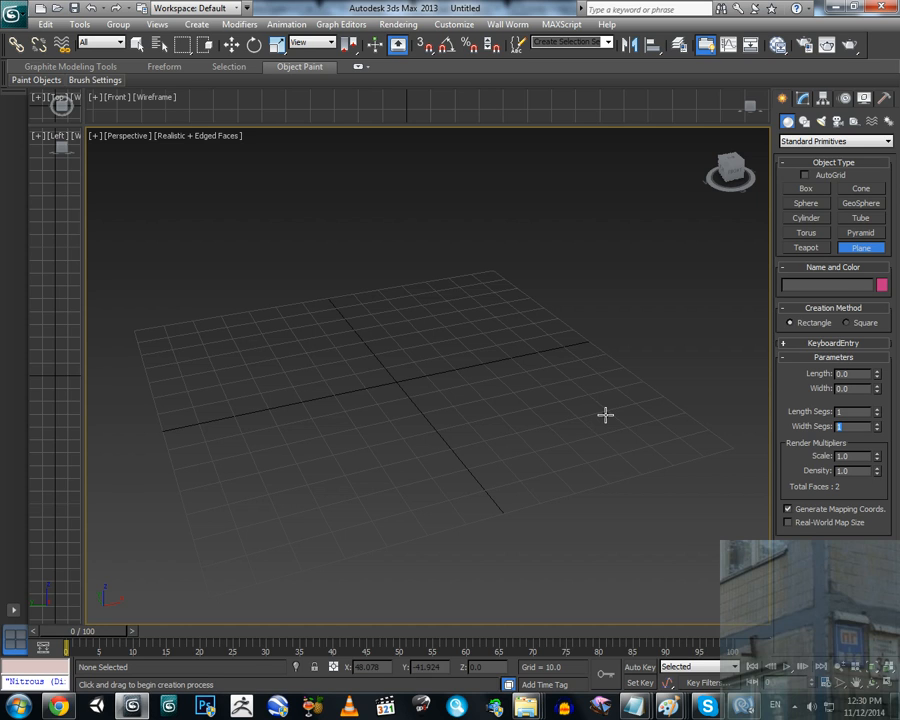
{"action": "middle_click_drag", "start_coordinate": [468, 390], "coordinate": [541, 425]}
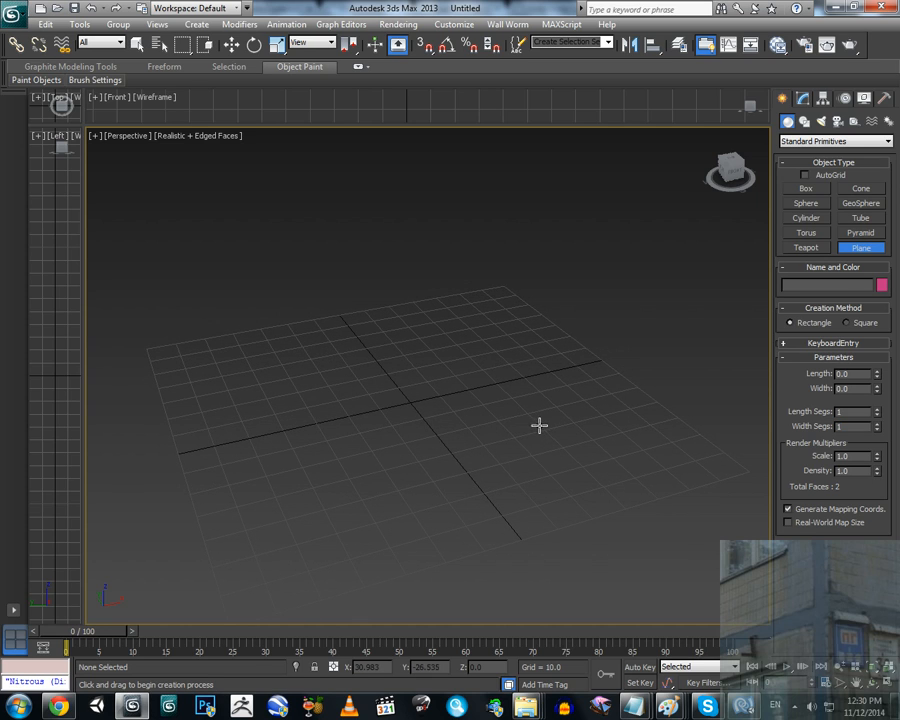
{"action": "middle_click_drag", "start_coordinate": [392, 478], "coordinate": [396, 438], "text": "alt"}
{"action": "left_click_drag", "start_coordinate": [329, 470], "coordinate": [572, 464]}
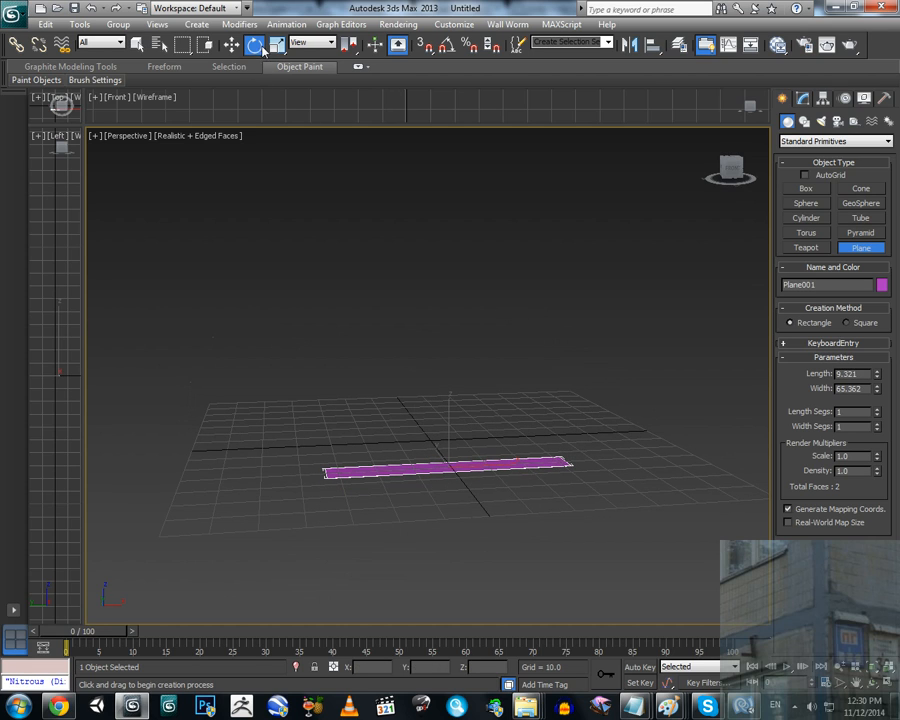
Step: Rotate the plane upright by setting its X rotation to 90 degrees
{"action": "left_click", "coordinate": [254, 44]}
{"action": "left_click_drag", "start_coordinate": [457, 439], "coordinate": [462, 566]}
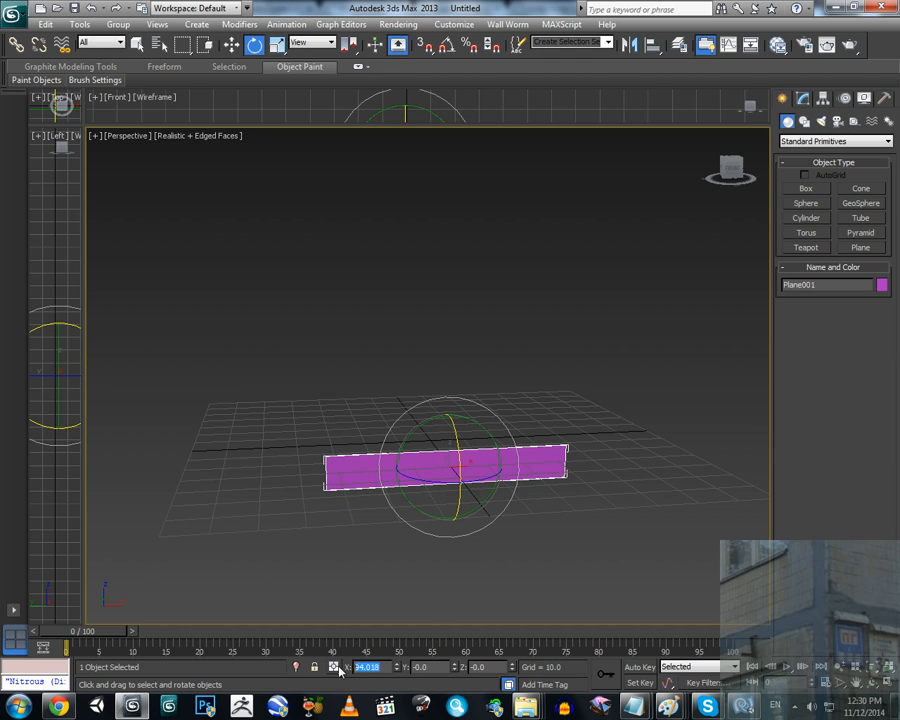
{"action": "type", "text": "90"}
{"action": "key", "text": "Return"}
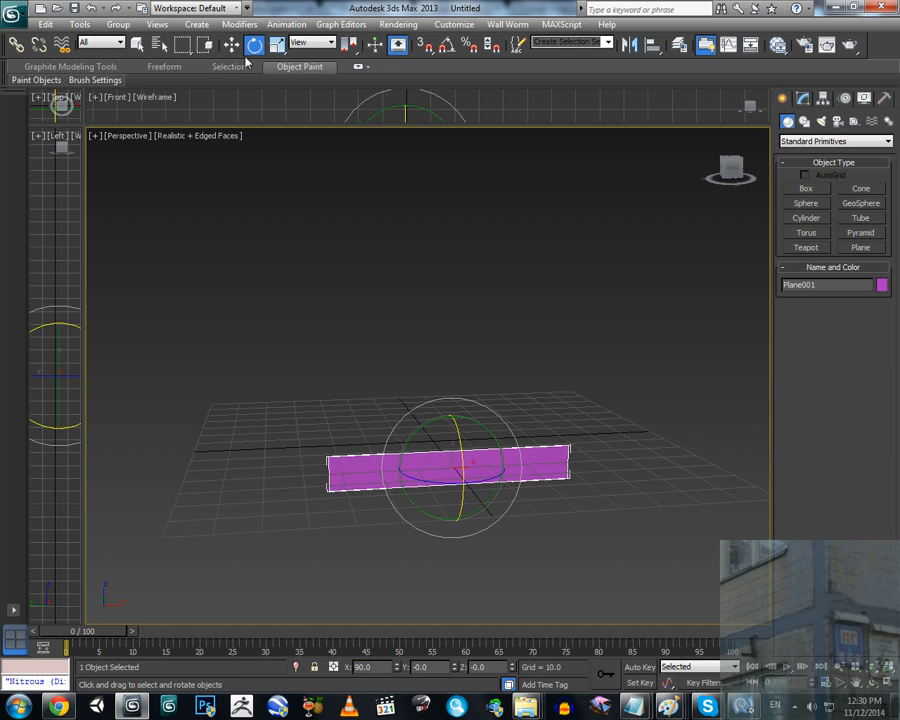
Step: Scale the plane down to about 65% in X and 40% in Y for a shorter, narrower strip
{"action": "left_click", "coordinate": [276, 44]}
{"action": "left_click_drag", "start_coordinate": [448, 408], "coordinate": [402, 466]}
{"action": "left_click_drag", "start_coordinate": [450, 402], "coordinate": [437, 436]}
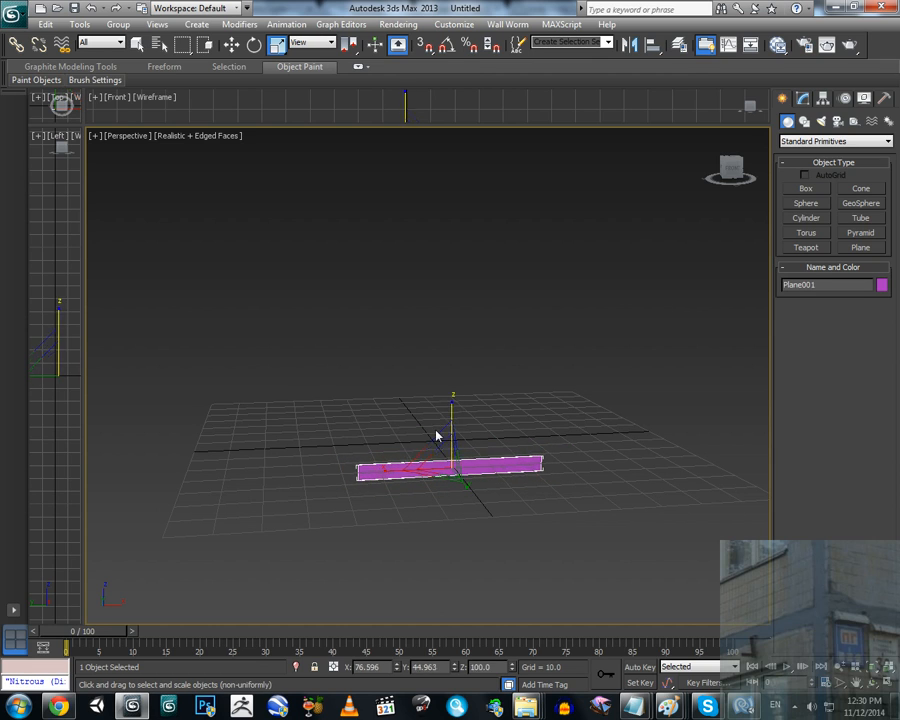
{"action": "left_click_drag", "start_coordinate": [392, 465], "coordinate": [403, 464]}
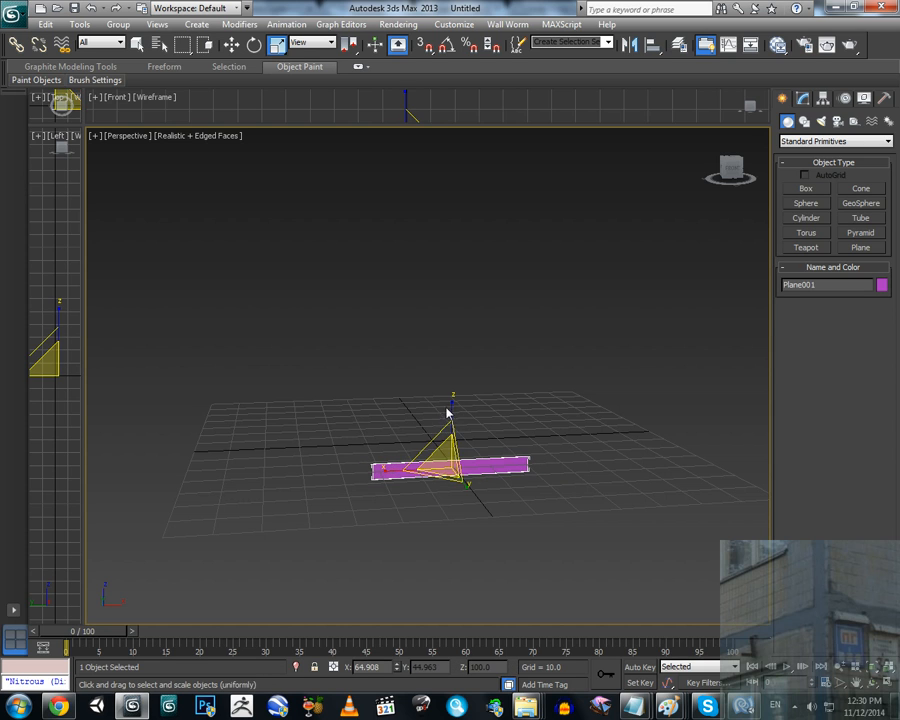
{"action": "left_click_drag", "start_coordinate": [448, 408], "coordinate": [448, 431]}
Step: Convert the plane to an Editable Poly
{"action": "middle_click_drag", "start_coordinate": [452, 436], "coordinate": [372, 408]}
{"action": "scroll", "coordinate": [459, 427], "scroll_direction": "up", "scroll_amount": 3}
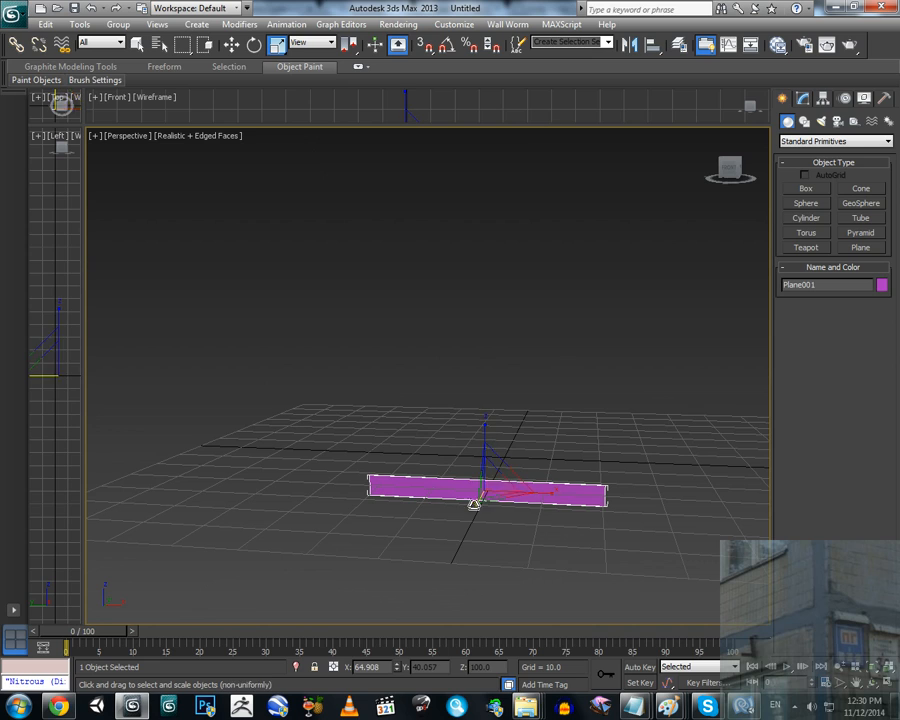
{"action": "right_click", "coordinate": [467, 491]}
{"action": "mouse_move", "coordinate": [502, 621]}
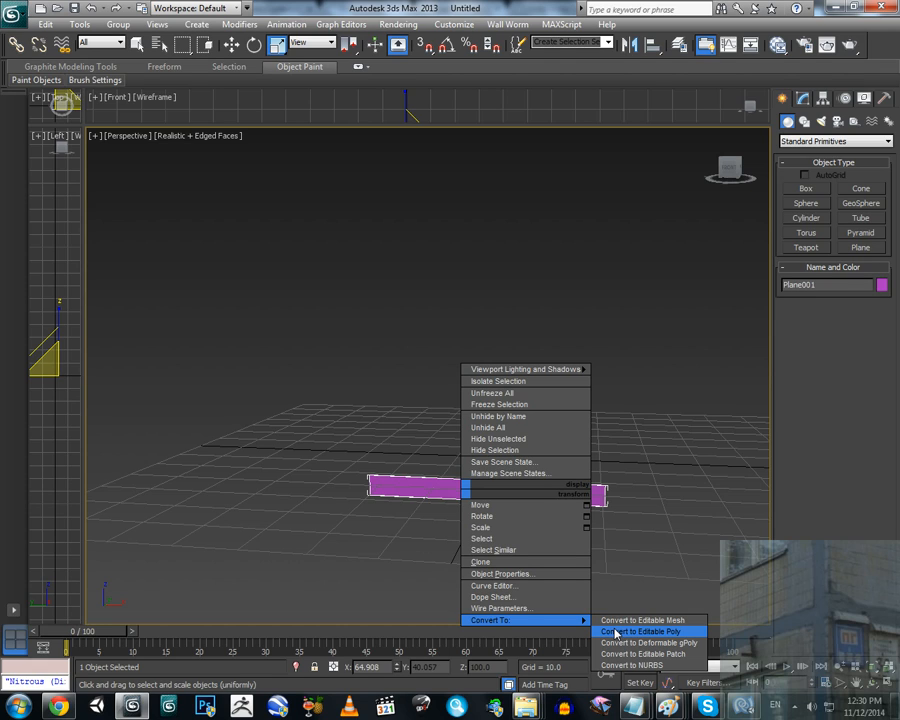
{"action": "left_click", "coordinate": [663, 634]}
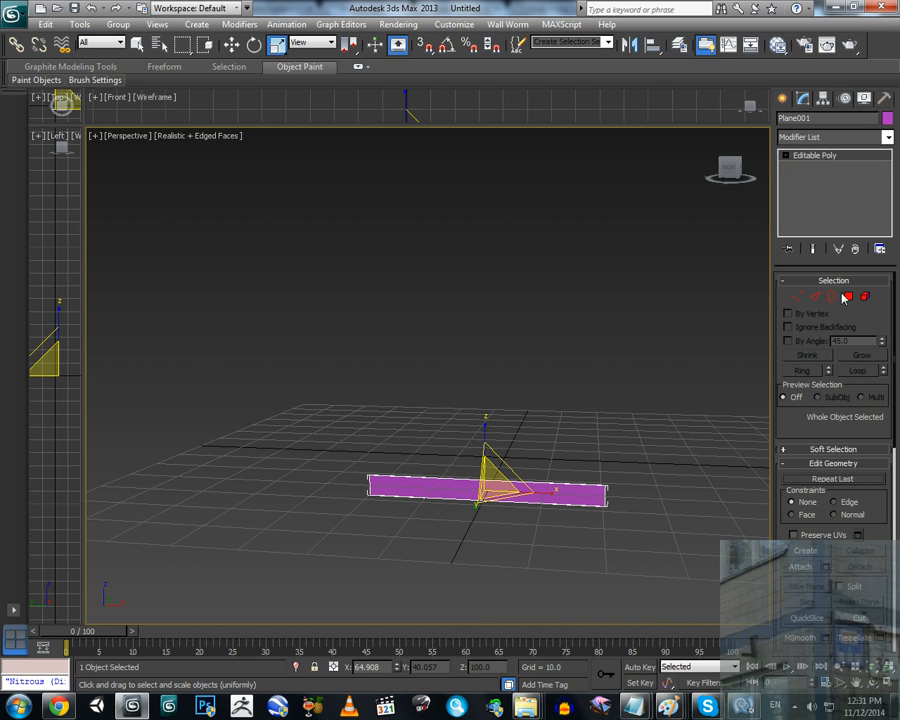
Step: Extend the strip's end edge on the +X side into a new segment, placing the new edge at about X 30.3, Z 1.8
{"action": "left_click", "coordinate": [822, 296]}
{"action": "mouse_move", "coordinate": [560, 454]}
{"action": "middle_mouse_down"}
{"action": "mouse_move", "coordinate": [536, 458]}
{"action": "mouse_move", "coordinate": [568, 500]}
{"action": "mouse_move", "coordinate": [548, 470]}
{"action": "middle_mouse_up"}
{"action": "scroll", "coordinate": [568, 500], "scroll_direction": "up", "scroll_amount": 2}
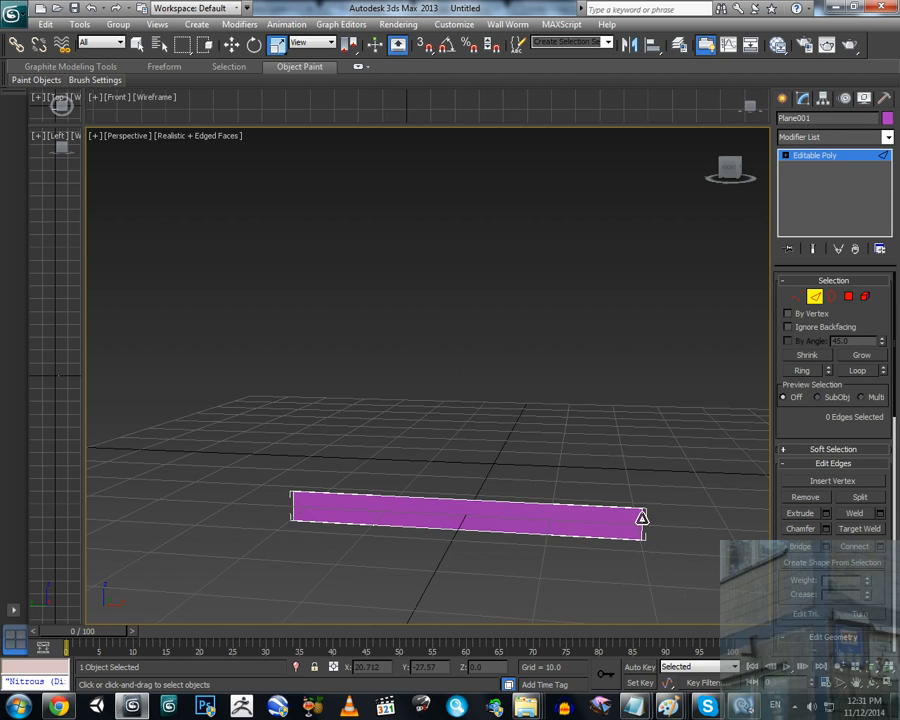
{"action": "left_click", "coordinate": [641, 518]}
{"action": "middle_click_drag", "start_coordinate": [636, 510], "coordinate": [574, 497]}
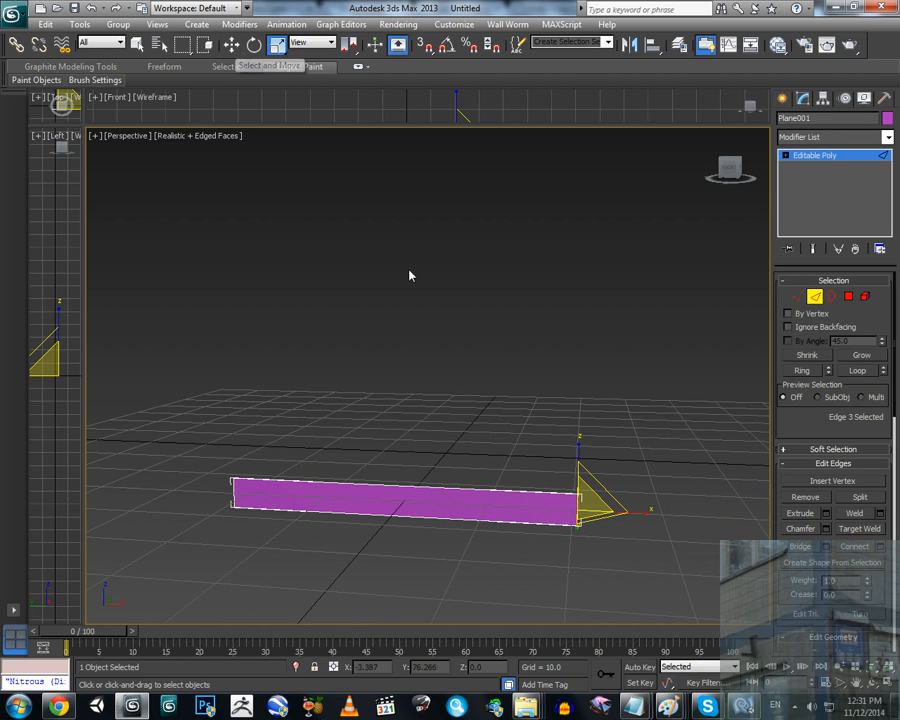
{"action": "left_click", "coordinate": [233, 45]}
{"action": "middle_click_drag", "start_coordinate": [641, 540], "coordinate": [586, 538]}
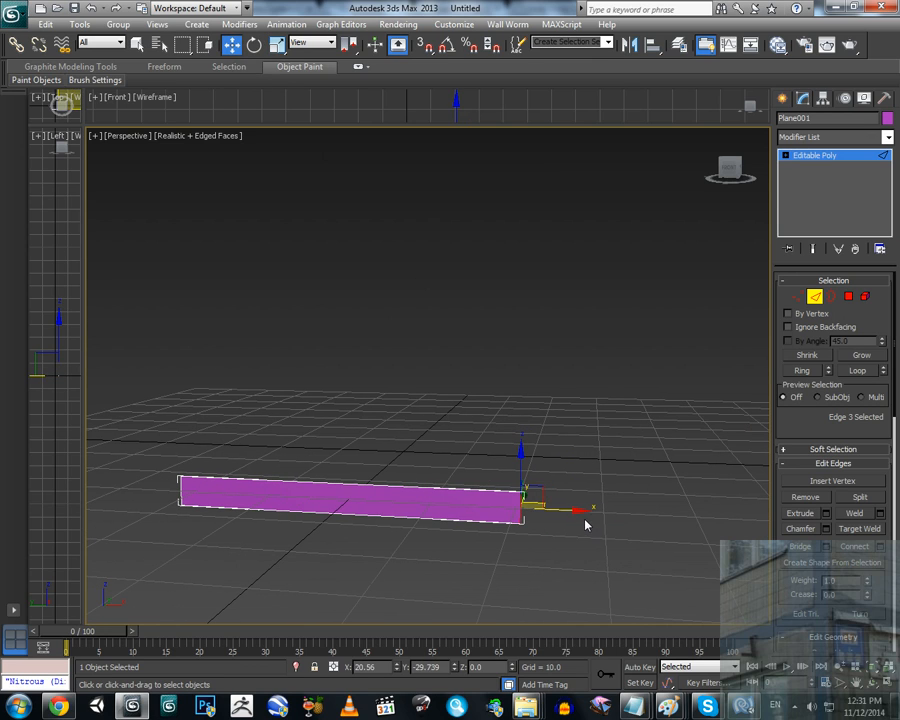
{"action": "left_click_drag", "start_coordinate": [578, 510], "coordinate": [752, 513], "text": "shift"}
{"action": "middle_click_drag", "start_coordinate": [752, 513], "coordinate": [640, 515]}
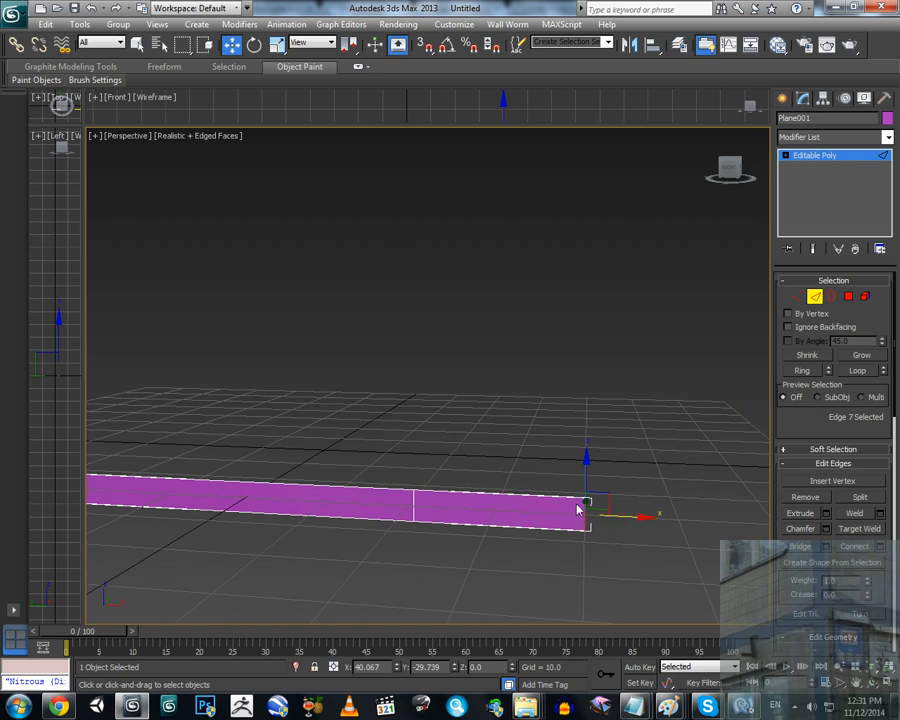
{"action": "left_click_drag", "start_coordinate": [587, 466], "coordinate": [590, 446]}
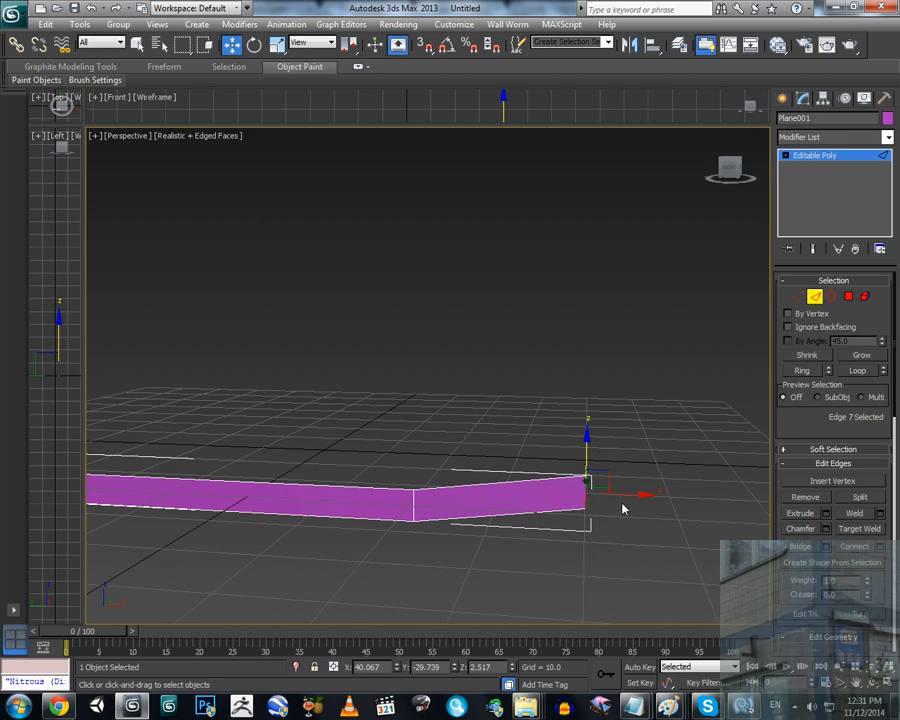
{"action": "left_click_drag", "start_coordinate": [628, 489], "coordinate": [528, 494]}
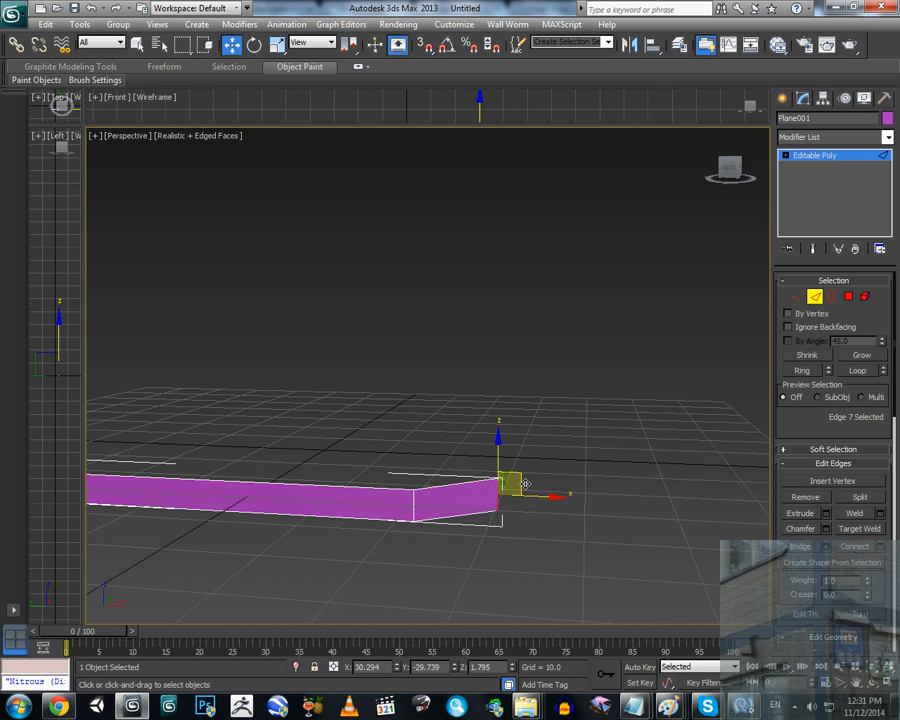
Step: Extend the end edge into a second segment, placing the new edge at about X 39.5, Z 3.4
{"action": "left_click_drag", "start_coordinate": [521, 480], "coordinate": [605, 482], "text": "shift"}
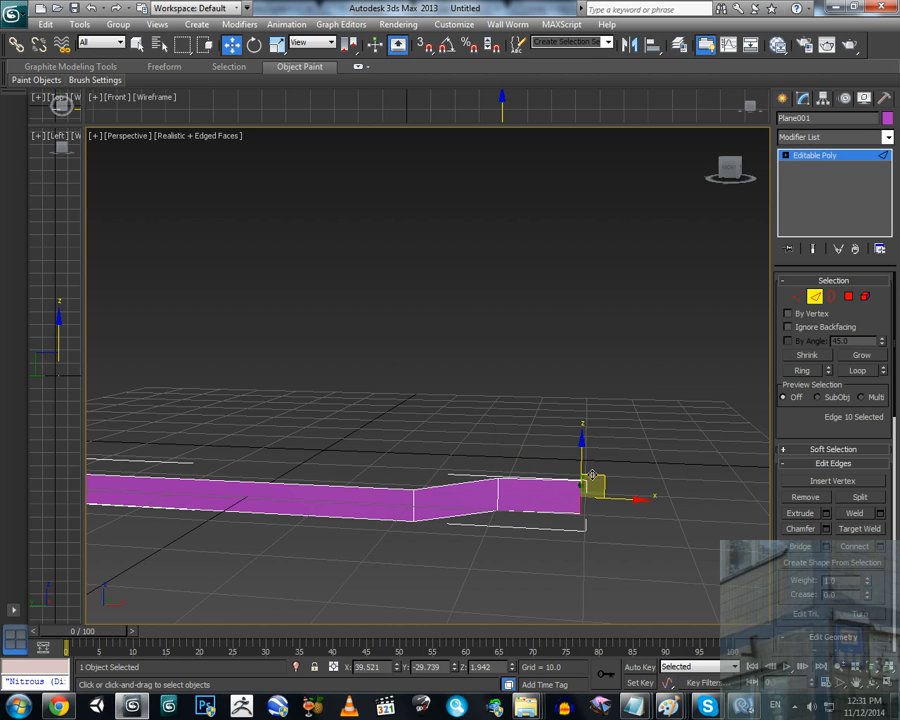
{"action": "mouse_move", "coordinate": [582, 442]}
{"action": "left_mouse_down"}
{"action": "mouse_move", "coordinate": [586, 423]}
{"action": "mouse_move", "coordinate": [586, 431]}
{"action": "left_mouse_up"}
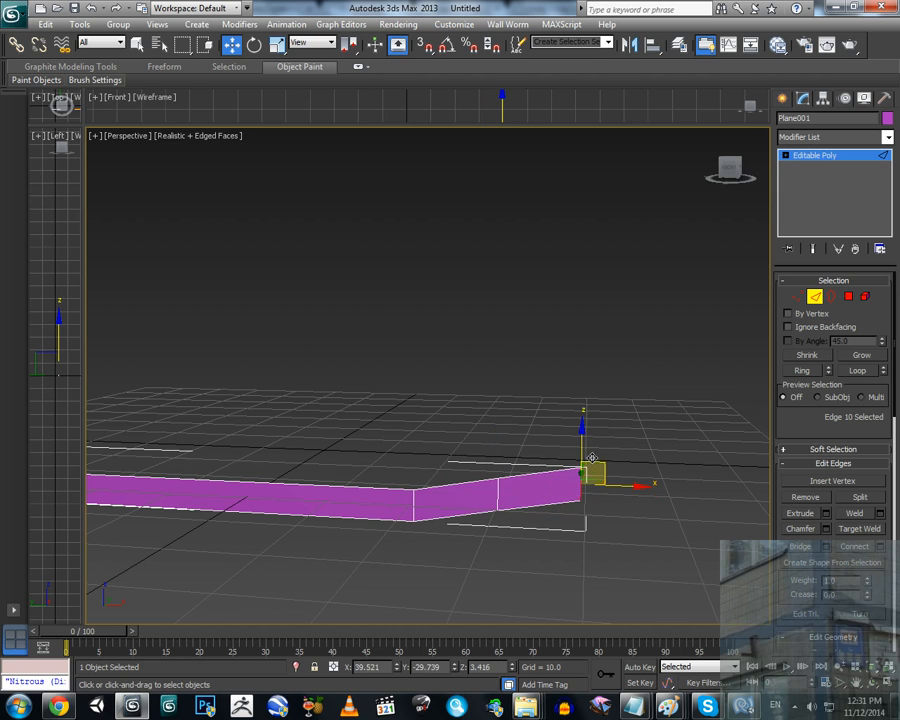
Step: Shift the two newest edges together along Y, and bring the outermost edge to about Y -26.9 to bend the strip
{"action": "middle_click_drag", "start_coordinate": [592, 458], "coordinate": [481, 493], "text": "alt"}
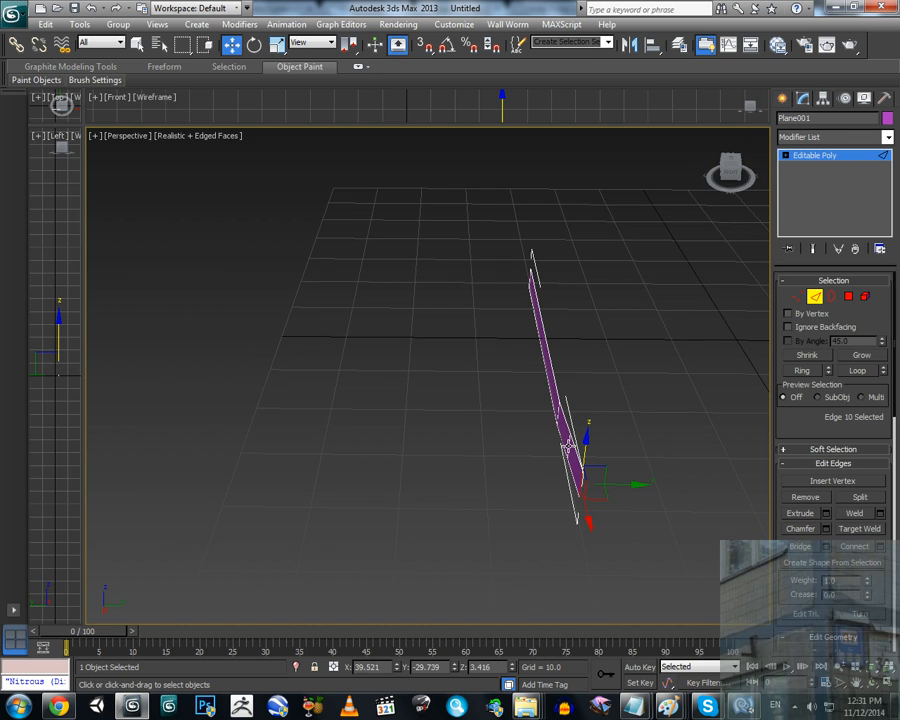
{"action": "middle_click_drag", "start_coordinate": [540, 490], "coordinate": [556, 524], "text": "alt"}
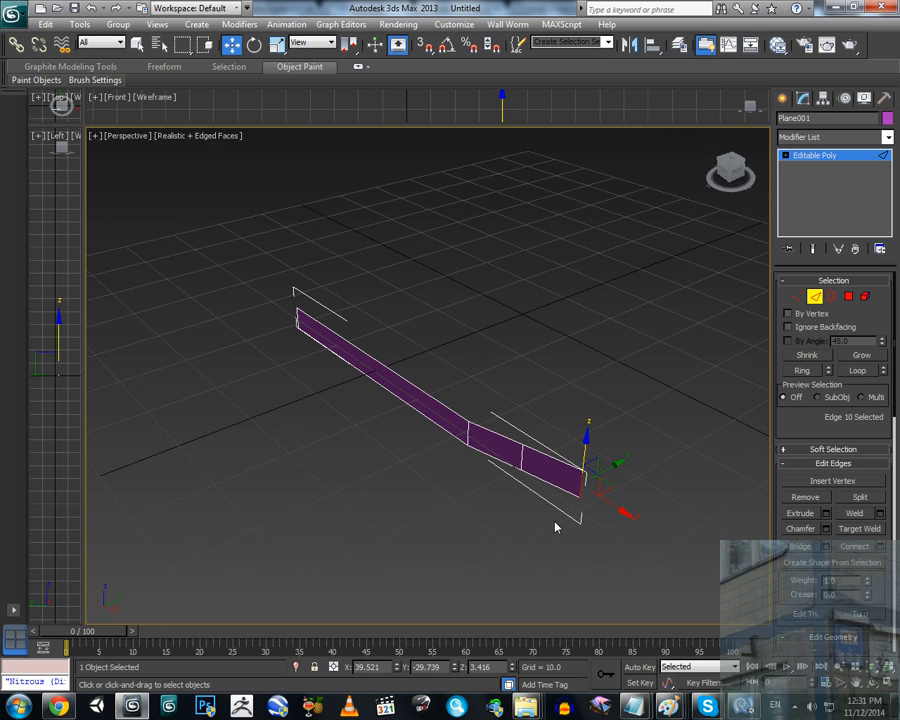
{"action": "left_click", "coordinate": [522, 457]}
{"action": "middle_click_drag", "start_coordinate": [541, 460], "coordinate": [541, 468], "text": "alt"}
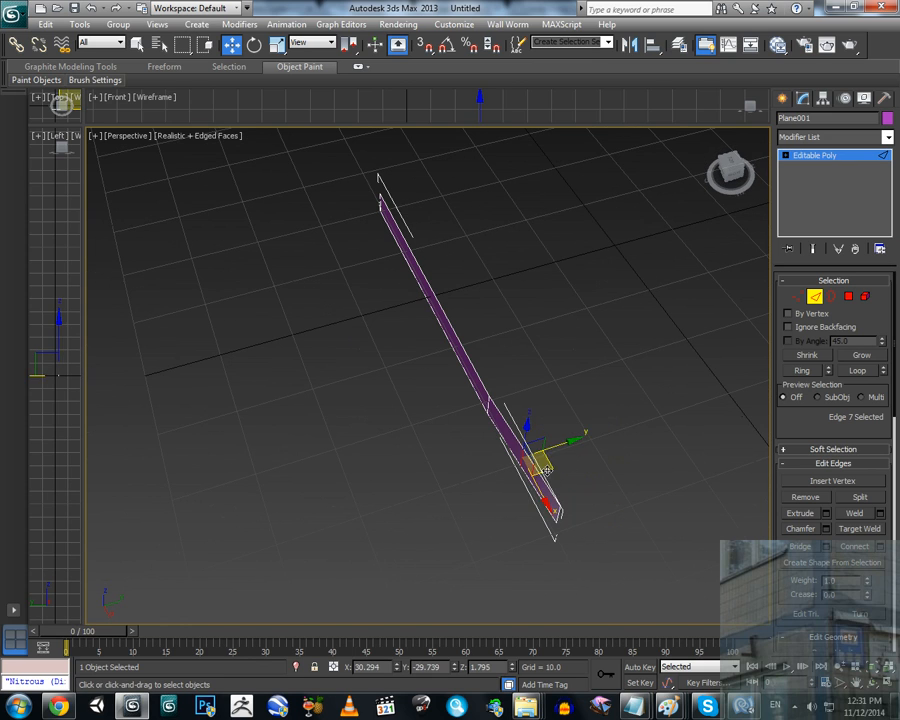
{"action": "left_click", "coordinate": [560, 513], "text": "ctrl"}
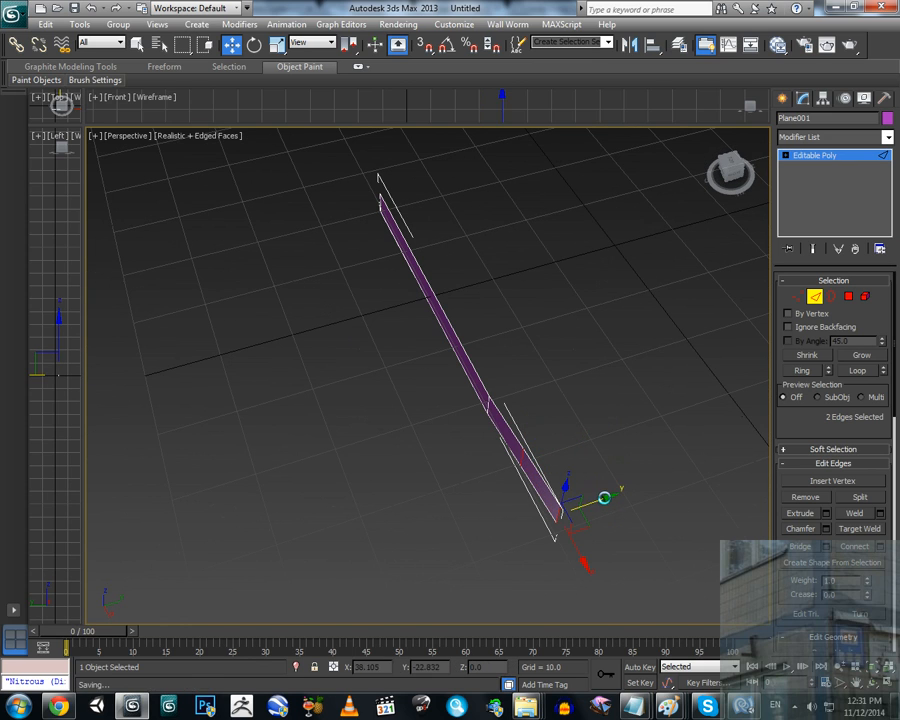
{"action": "mouse_move", "coordinate": [599, 503]}
{"action": "left_mouse_down"}
{"action": "mouse_move", "coordinate": [627, 490]}
{"action": "mouse_move", "coordinate": [601, 500]}
{"action": "mouse_move", "coordinate": [612, 496]}
{"action": "left_mouse_up"}
{"action": "left_click", "coordinate": [638, 530]}
{"action": "left_click", "coordinate": [566, 511]}
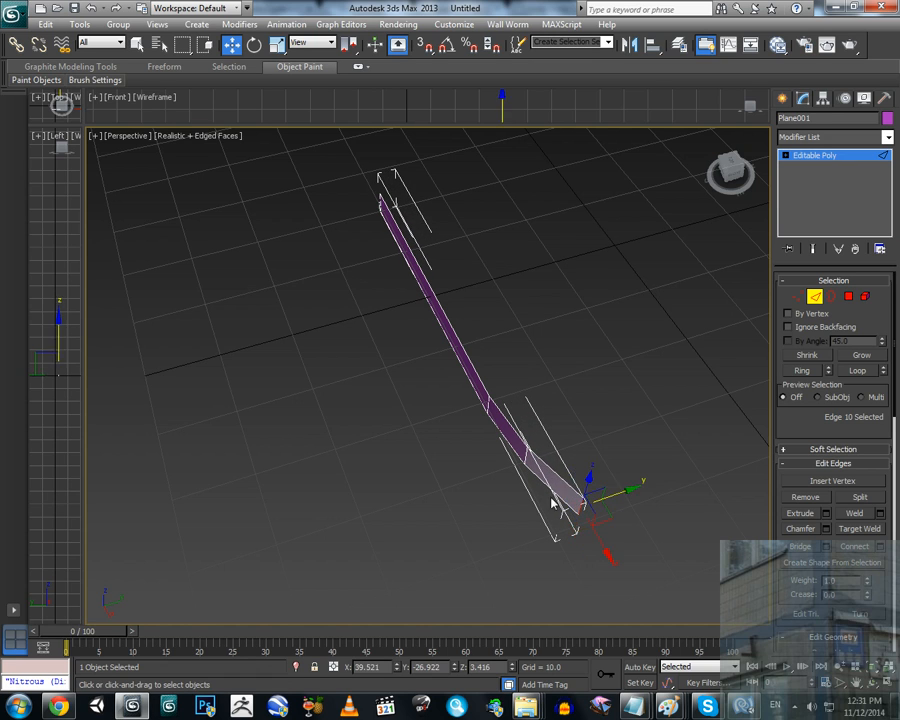
Step: Extend the end edge into a third segment, placing the new edge at about X 47.2, Y -21.6
{"action": "middle_click_drag", "start_coordinate": [554, 500], "coordinate": [650, 540], "text": "alt"}
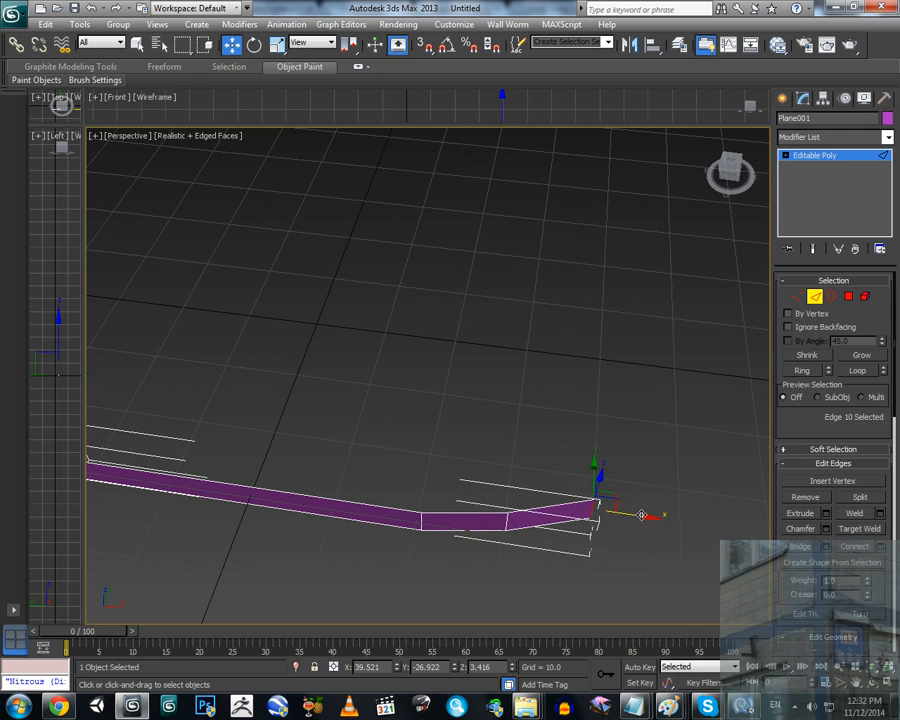
{"action": "left_click_drag", "start_coordinate": [641, 515], "coordinate": [712, 522], "text": "shift"}
{"action": "middle_click_drag", "start_coordinate": [687, 516], "coordinate": [577, 543], "text": "alt"}
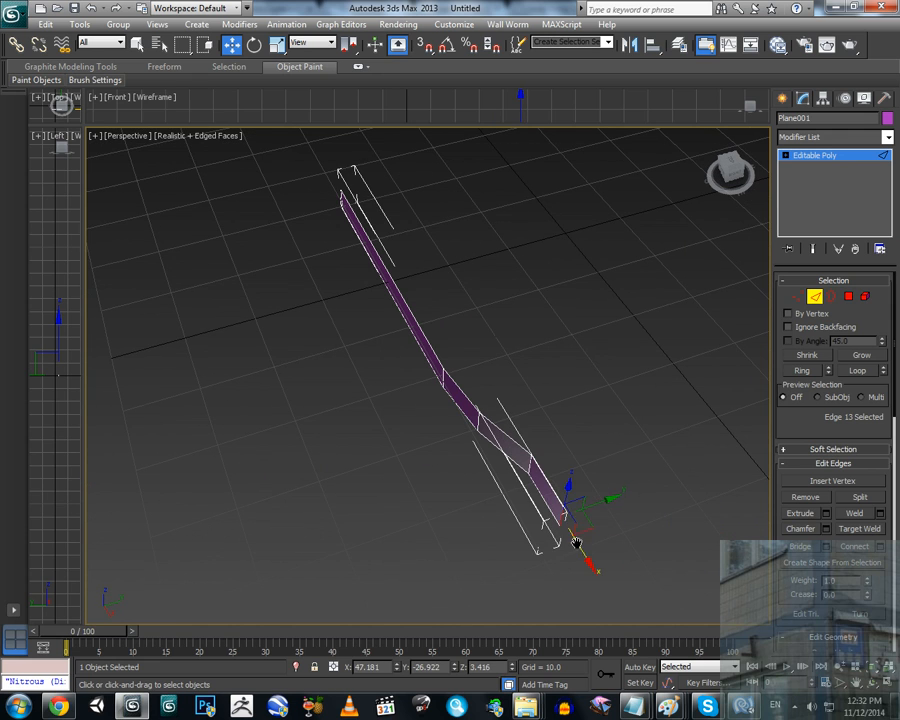
{"action": "left_click_drag", "start_coordinate": [597, 504], "coordinate": [636, 484]}
Step: Extend the end edge into a short fourth segment, placing the new edge at about X 49.4, Y -17.5
{"action": "middle_click_drag", "start_coordinate": [560, 522], "coordinate": [637, 523], "text": "alt"}
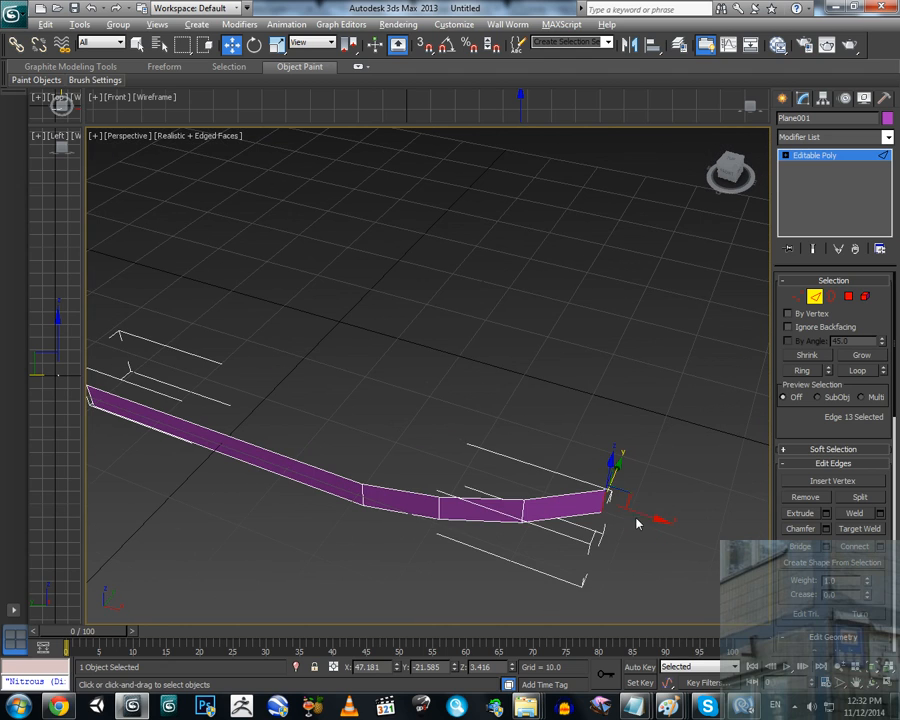
{"action": "left_click_drag", "start_coordinate": [647, 518], "coordinate": [670, 520], "text": "shift"}
{"action": "middle_click_drag", "start_coordinate": [634, 507], "coordinate": [600, 538], "text": "alt"}
{"action": "left_click_drag", "start_coordinate": [664, 514], "coordinate": [697, 510]}
Step: Lower the bottom vertices at the ends of the first and second added segments slightly along Z in vertex mode
{"action": "middle_click_drag", "start_coordinate": [697, 510], "coordinate": [571, 510], "text": "alt"}
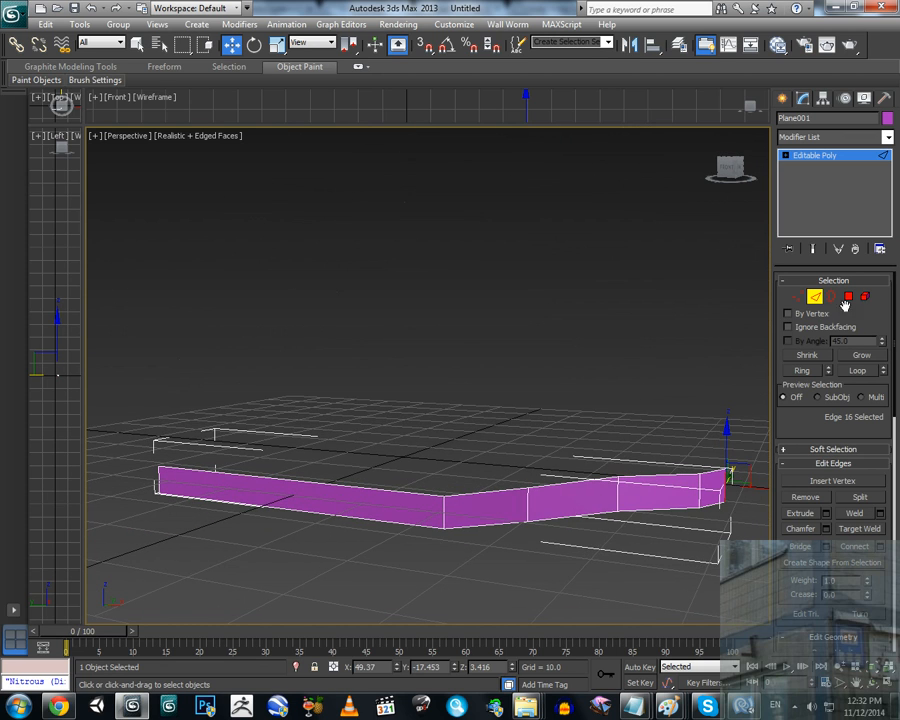
{"action": "left_click", "coordinate": [798, 297]}
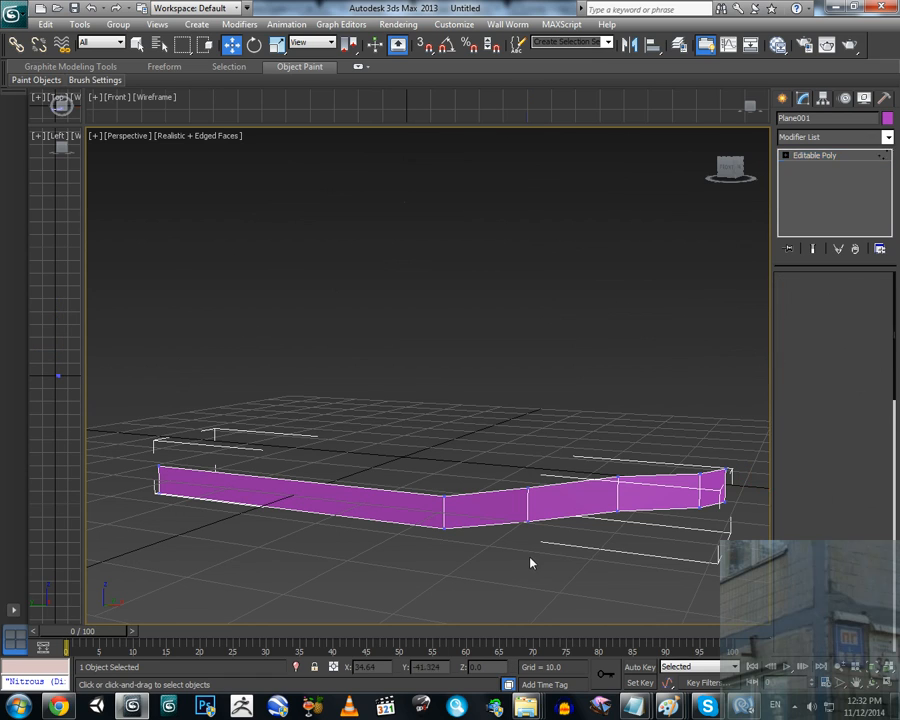
{"action": "left_click", "coordinate": [538, 508]}
{"action": "left_click_drag", "start_coordinate": [528, 467], "coordinate": [528, 471]}
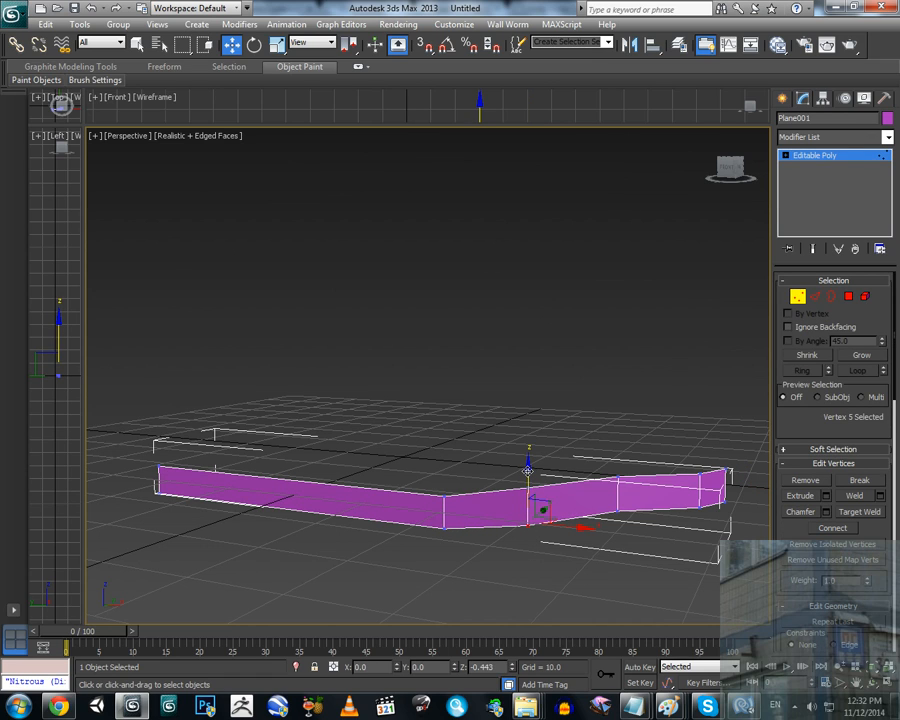
{"action": "left_click", "coordinate": [616, 510]}
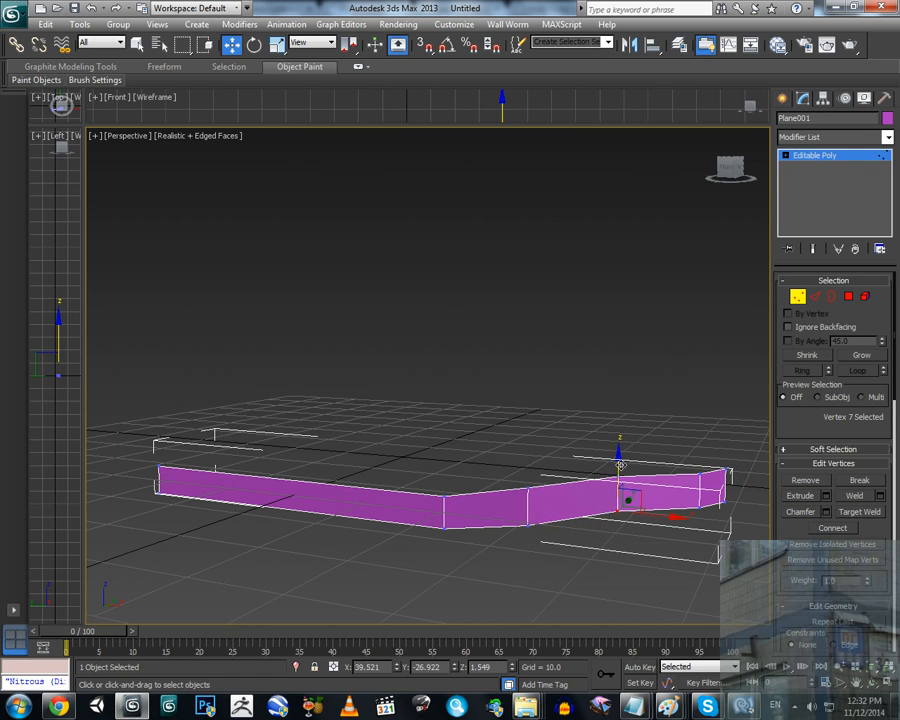
{"action": "left_click_drag", "start_coordinate": [621, 465], "coordinate": [621, 473]}
{"action": "left_click", "coordinate": [663, 541]}
Step: Lower the top vertex at the end of the second added segment to about Z 4.4
{"action": "mouse_move", "coordinate": [663, 541]}
{"action": "middle_mouse_down", "text": "alt"}
{"action": "mouse_move", "coordinate": [656, 550]}
{"action": "mouse_move", "coordinate": [585, 552]}
{"action": "mouse_move", "coordinate": [659, 556]}
{"action": "mouse_move", "coordinate": [653, 544]}
{"action": "middle_mouse_up", "text": "alt"}
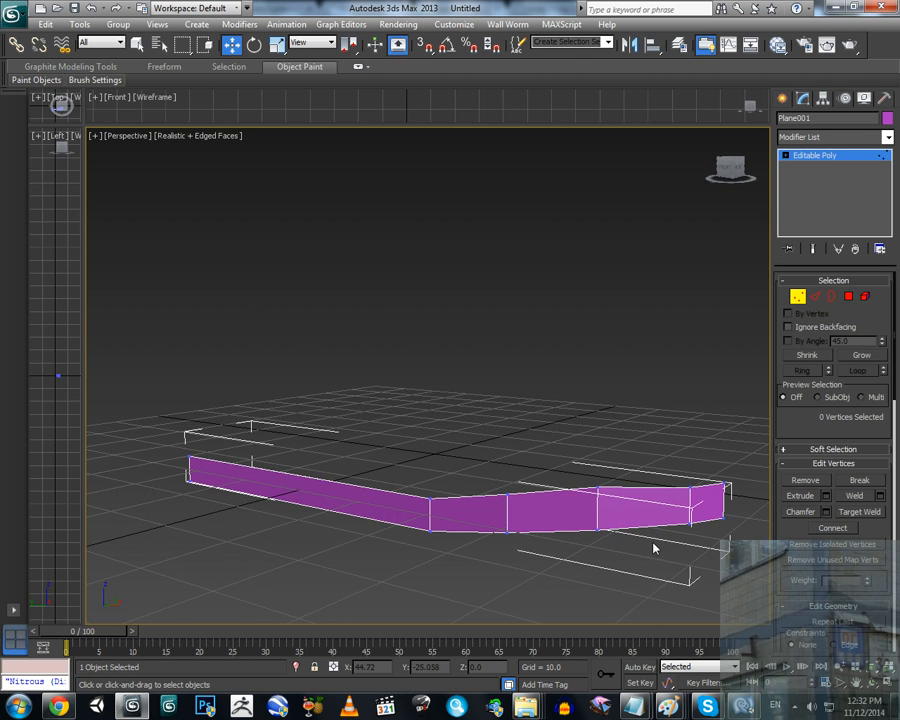
{"action": "left_click", "coordinate": [596, 489]}
{"action": "left_click_drag", "start_coordinate": [598, 441], "coordinate": [593, 449]}
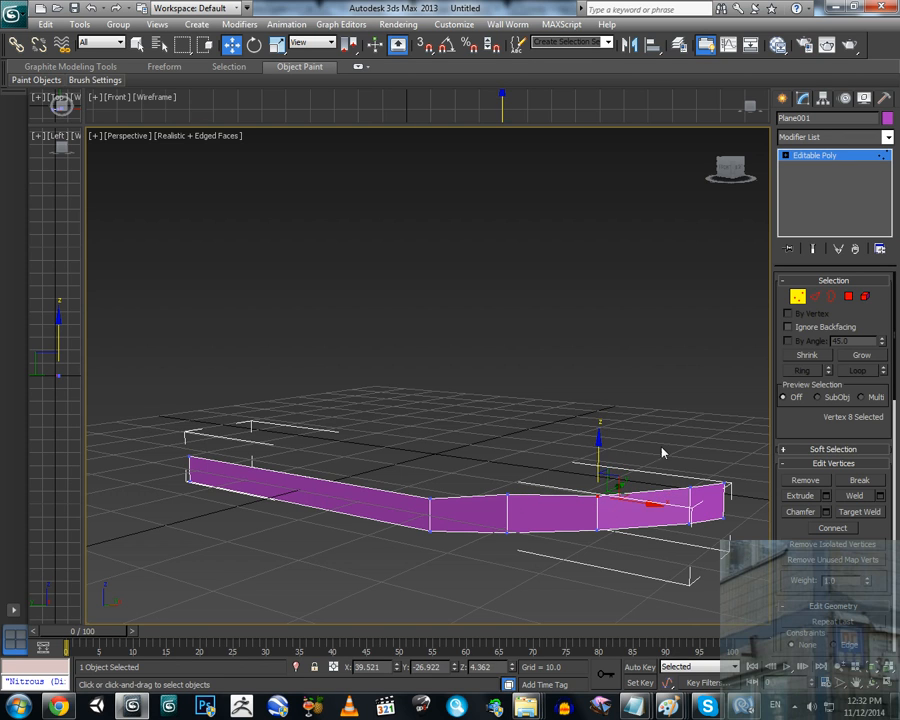
{"action": "left_click", "coordinate": [623, 471]}
Step: Lower the top vertex at the end of the first added segment along Z
{"action": "middle_click_drag", "start_coordinate": [621, 510], "coordinate": [557, 539], "text": "alt"}
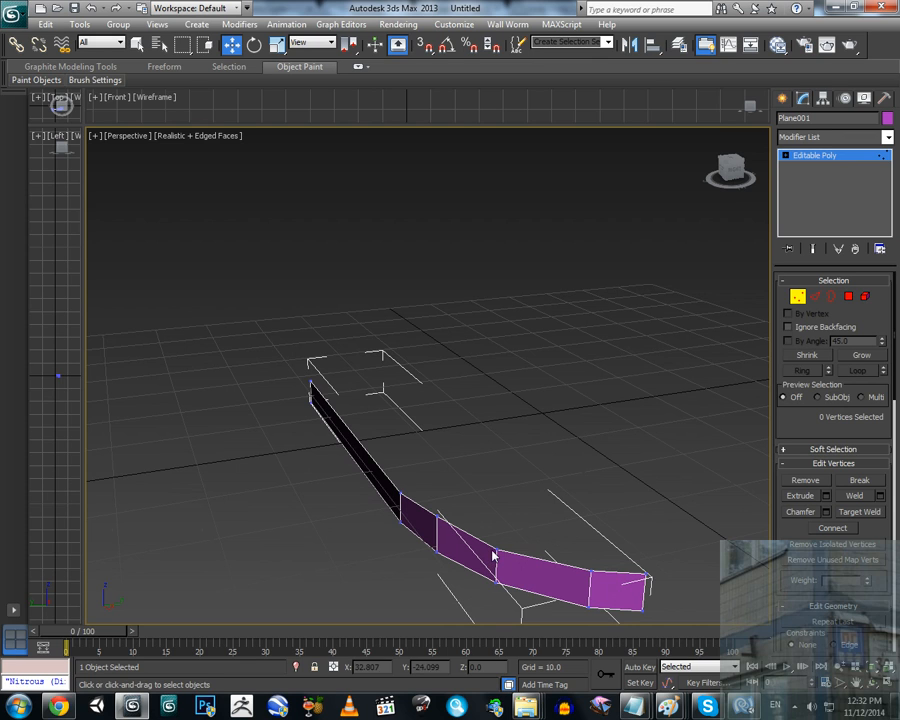
{"action": "middle_click_drag", "start_coordinate": [492, 557], "coordinate": [529, 535], "text": "alt"}
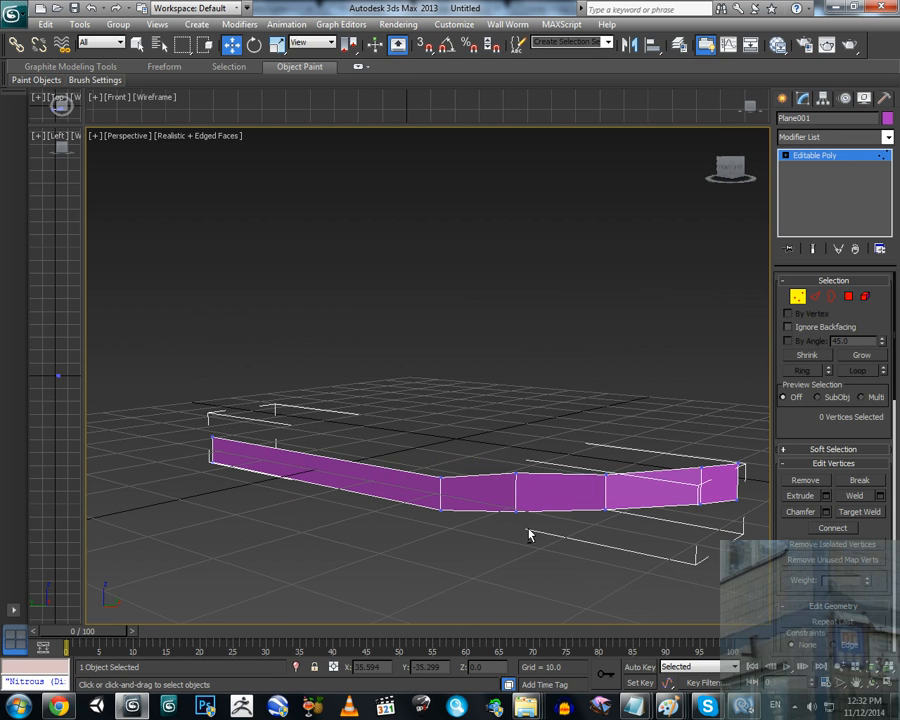
{"action": "left_click", "coordinate": [518, 473]}
{"action": "left_click_drag", "start_coordinate": [513, 425], "coordinate": [518, 449]}
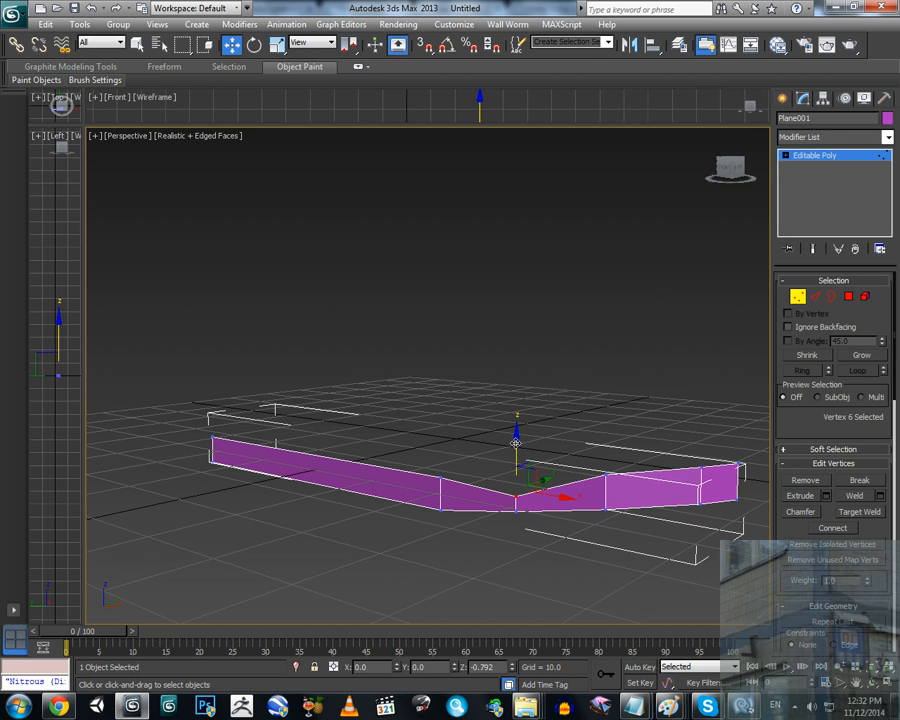
Step: Nudge the top vertices at the ends of the second and third added segments along Y, placing the second segment's vertex at about Y -26.2
{"action": "middle_click_drag", "start_coordinate": [518, 434], "coordinate": [559, 487], "text": "alt"}
{"action": "left_click_drag", "start_coordinate": [559, 488], "coordinate": [566, 486]}
{"action": "left_click", "coordinate": [580, 536]}
{"action": "middle_click_drag", "start_coordinate": [580, 536], "coordinate": [651, 517], "text": "alt"}
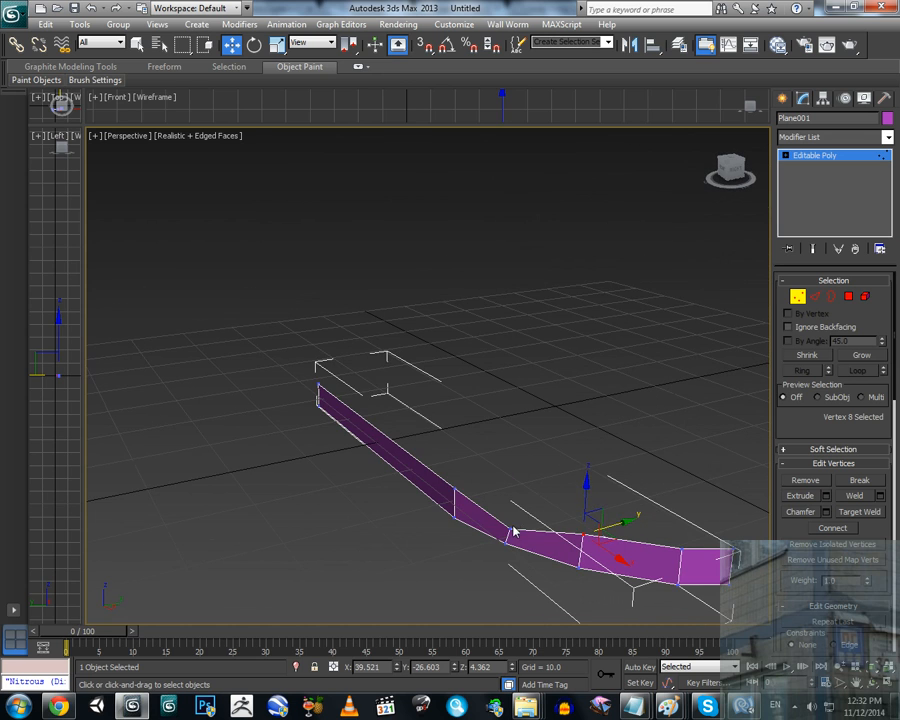
{"action": "middle_click_drag", "start_coordinate": [513, 532], "coordinate": [651, 542], "text": "alt"}
{"action": "left_click", "coordinate": [642, 549]}
{"action": "middle_click_drag", "start_coordinate": [575, 545], "coordinate": [550, 575], "text": "alt"}
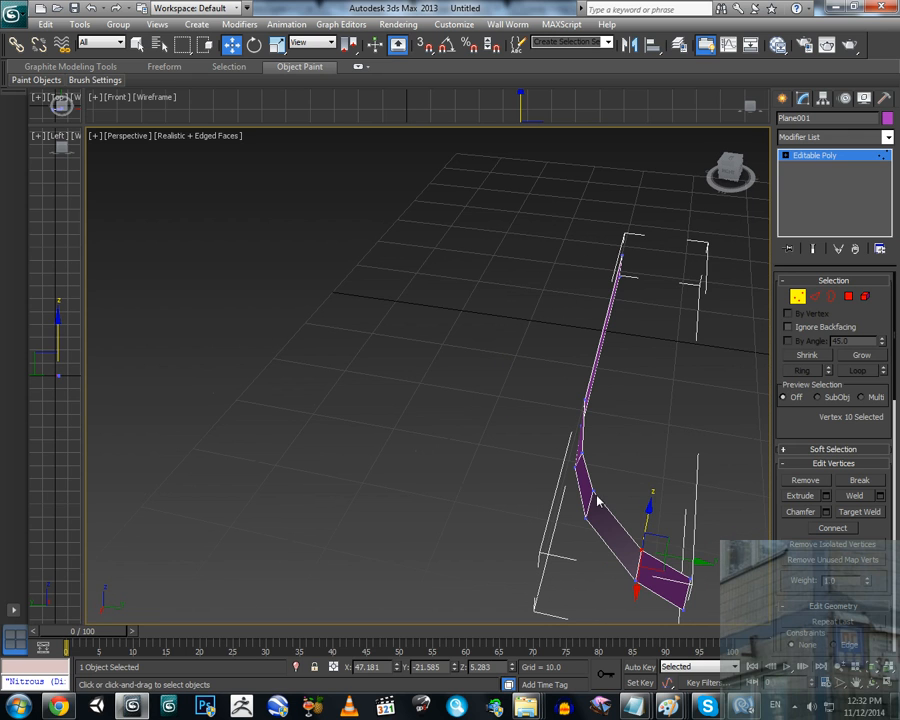
{"action": "left_click", "coordinate": [597, 502]}
{"action": "middle_click_drag", "start_coordinate": [597, 502], "coordinate": [767, 370], "text": "alt"}
Step: Extend the strip's five top edges upward to about Z 5.2 and shift the new edges along Y to about -25.5
{"action": "left_click", "coordinate": [815, 297]}
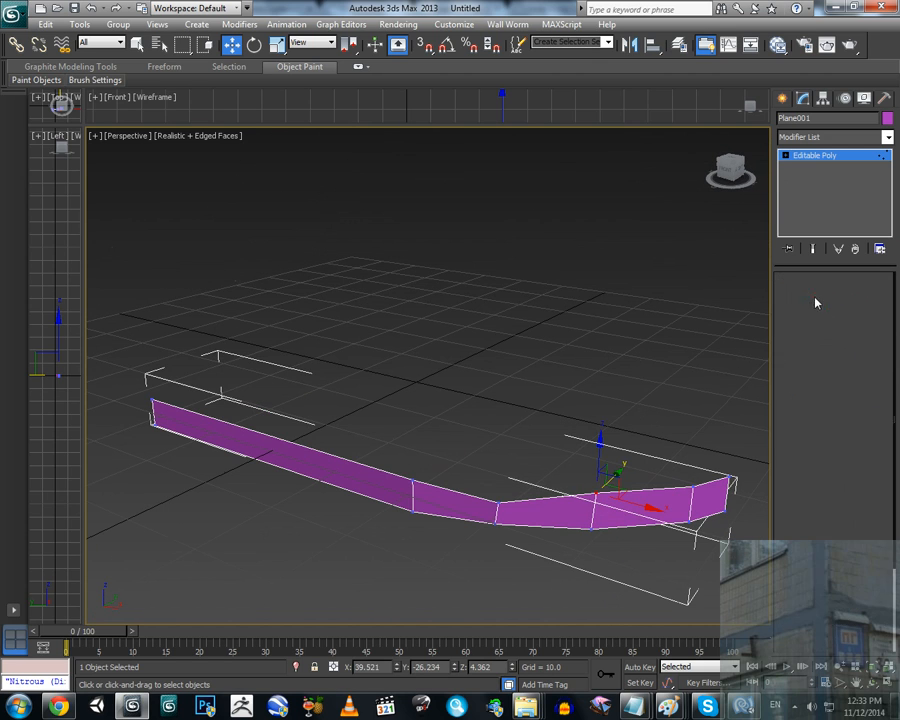
{"action": "left_click", "coordinate": [472, 492]}
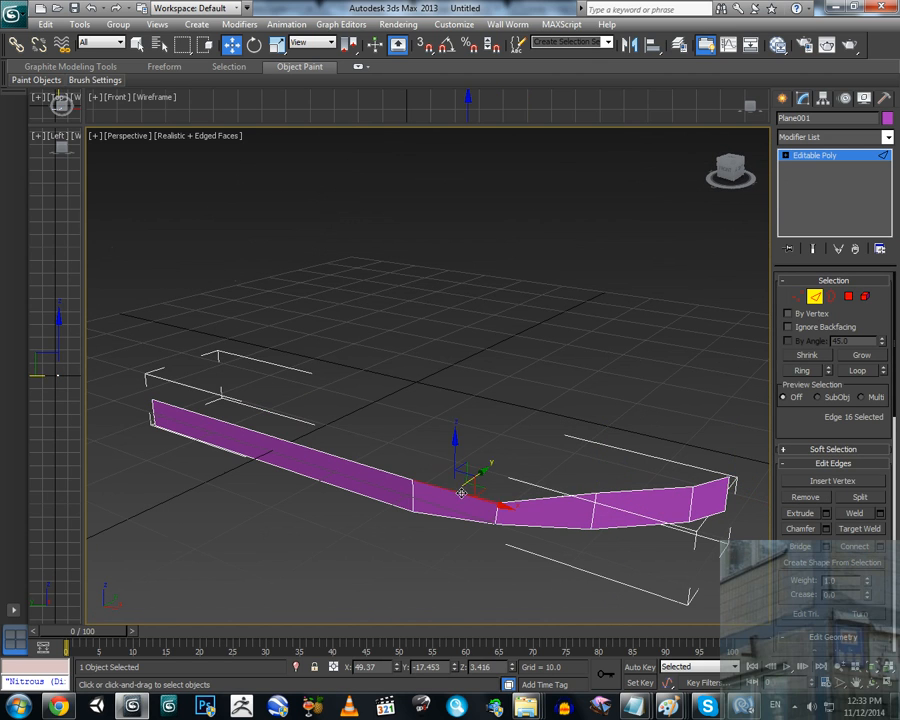
{"action": "left_click", "coordinate": [545, 498], "text": "ctrl"}
{"action": "left_click", "coordinate": [648, 492], "text": "ctrl"}
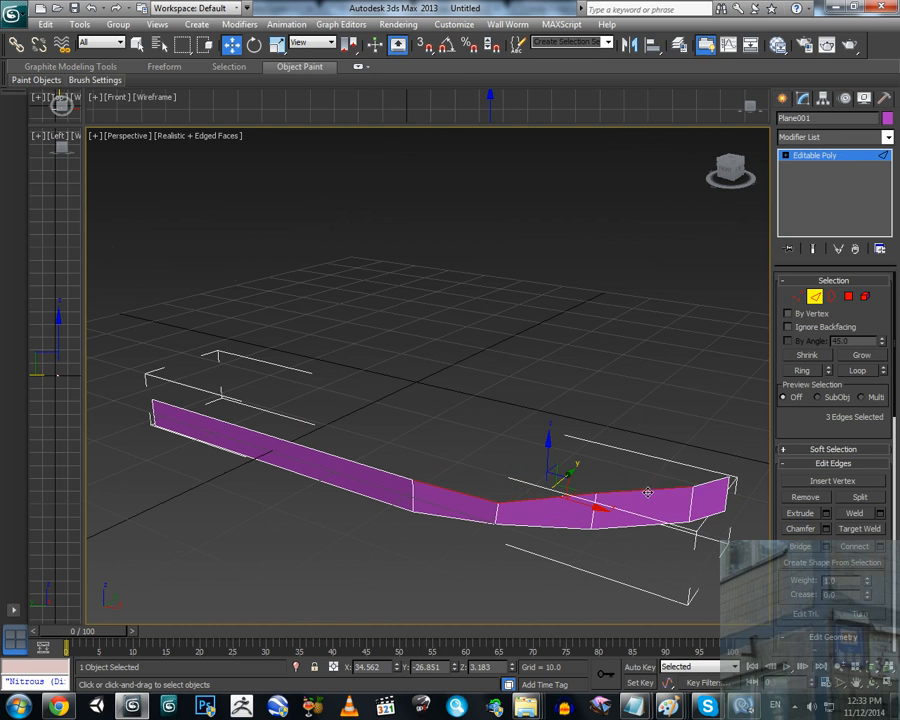
{"action": "left_click", "coordinate": [703, 485], "text": "ctrl"}
{"action": "middle_click_drag", "start_coordinate": [380, 468], "coordinate": [548, 477], "text": "alt"}
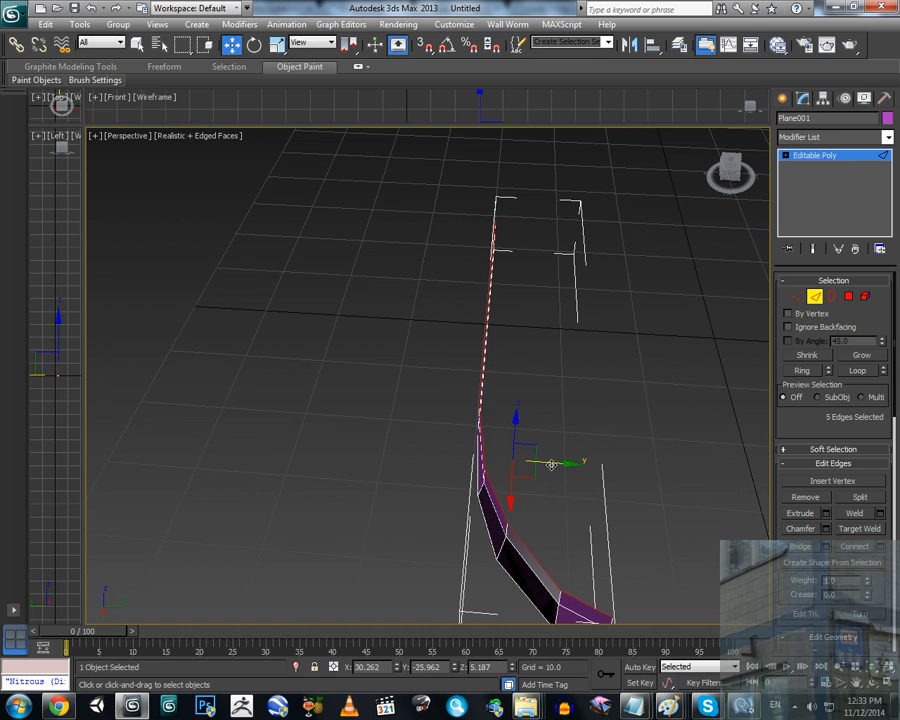
{"action": "left_click_drag", "start_coordinate": [551, 463], "coordinate": [559, 463]}
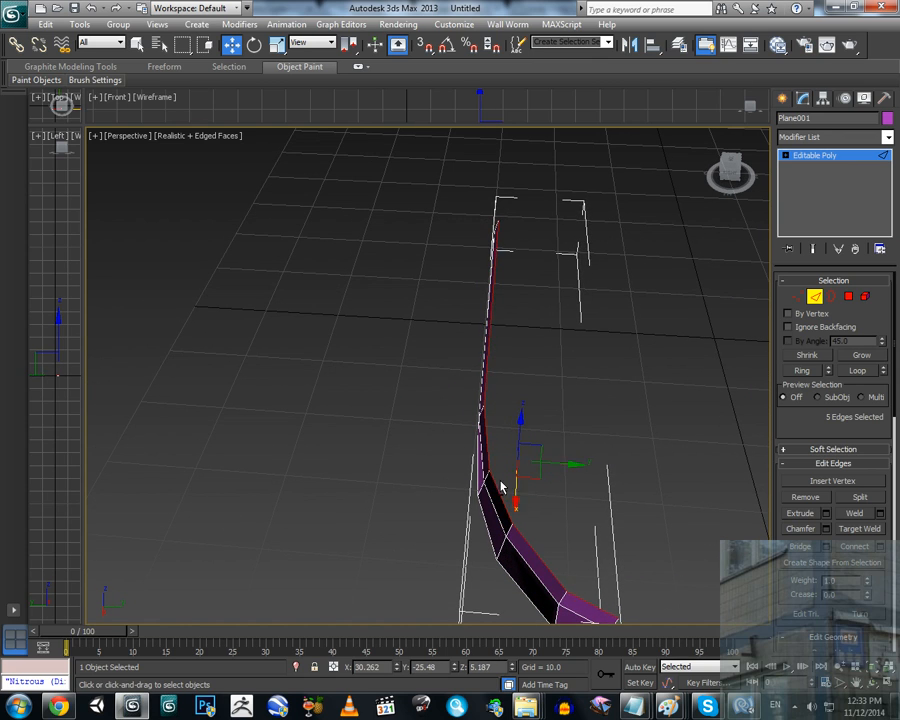
Step: Pull the new top vertices of the short end segment inward, placing the one at the third segment's end at about X 46.1, Y -21.0
{"action": "middle_click_drag", "start_coordinate": [498, 485], "coordinate": [652, 442], "text": "alt"}
{"action": "left_click", "coordinate": [640, 413]}
{"action": "left_click", "coordinate": [797, 296]}
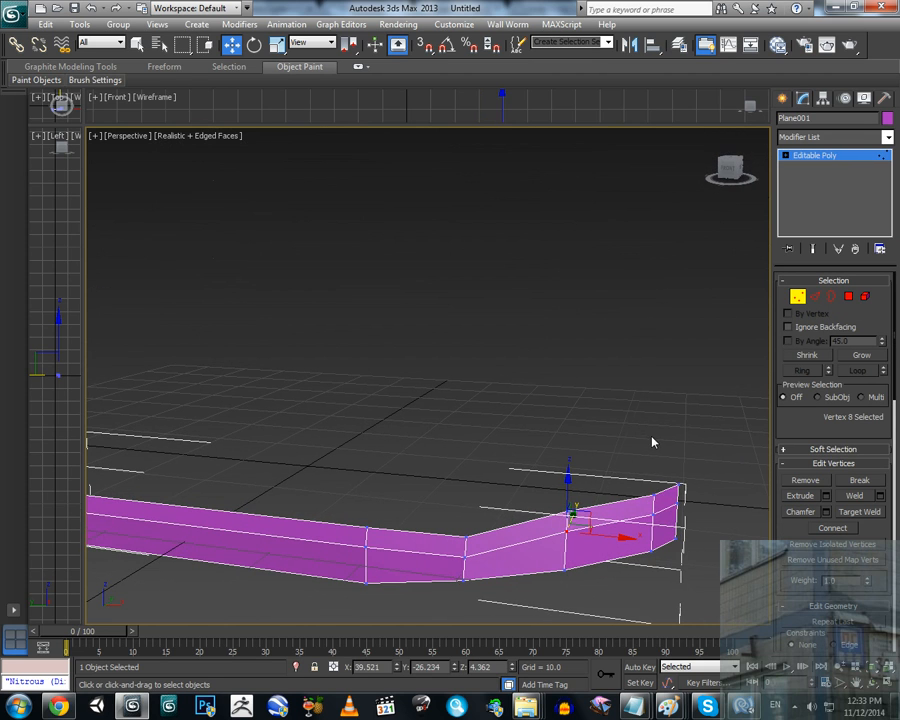
{"action": "left_click", "coordinate": [678, 486]}
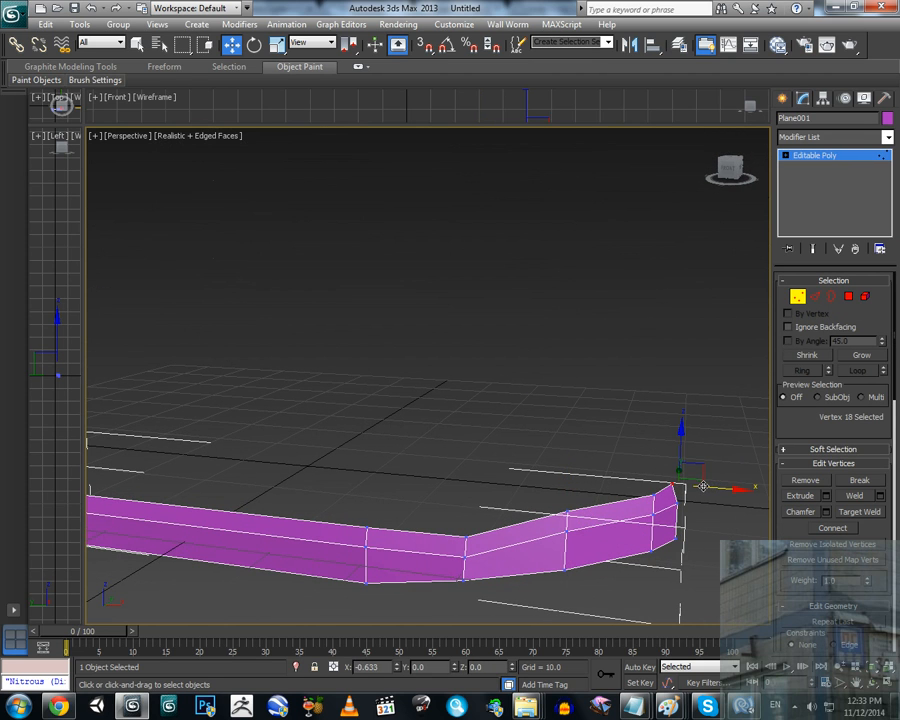
{"action": "middle_click_drag", "start_coordinate": [703, 486], "coordinate": [667, 497], "text": "alt"}
{"action": "left_click", "coordinate": [636, 489]}
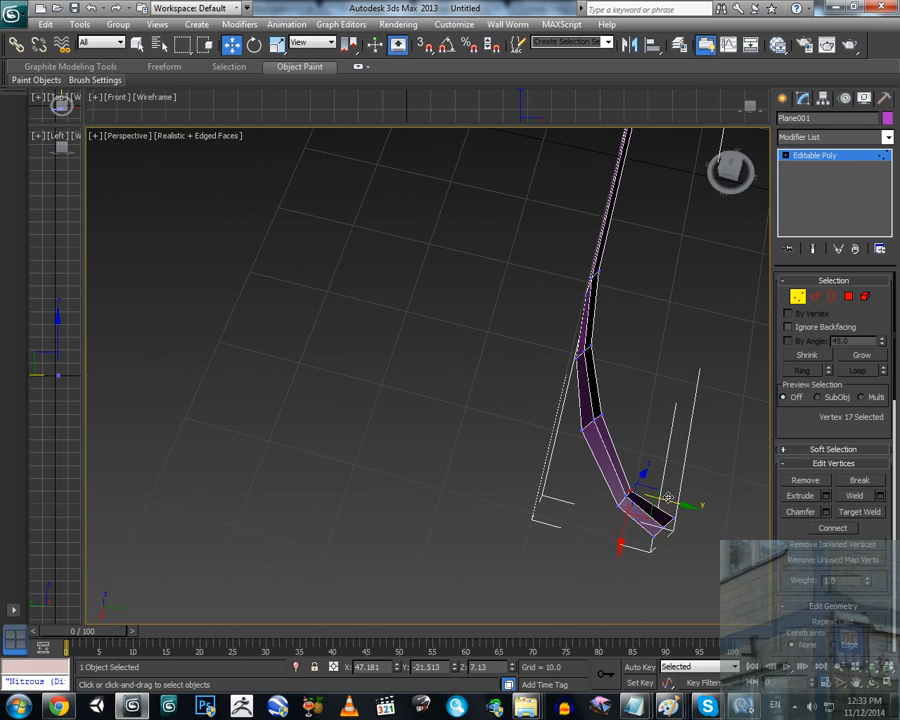
{"action": "left_click_drag", "start_coordinate": [667, 497], "coordinate": [672, 505]}
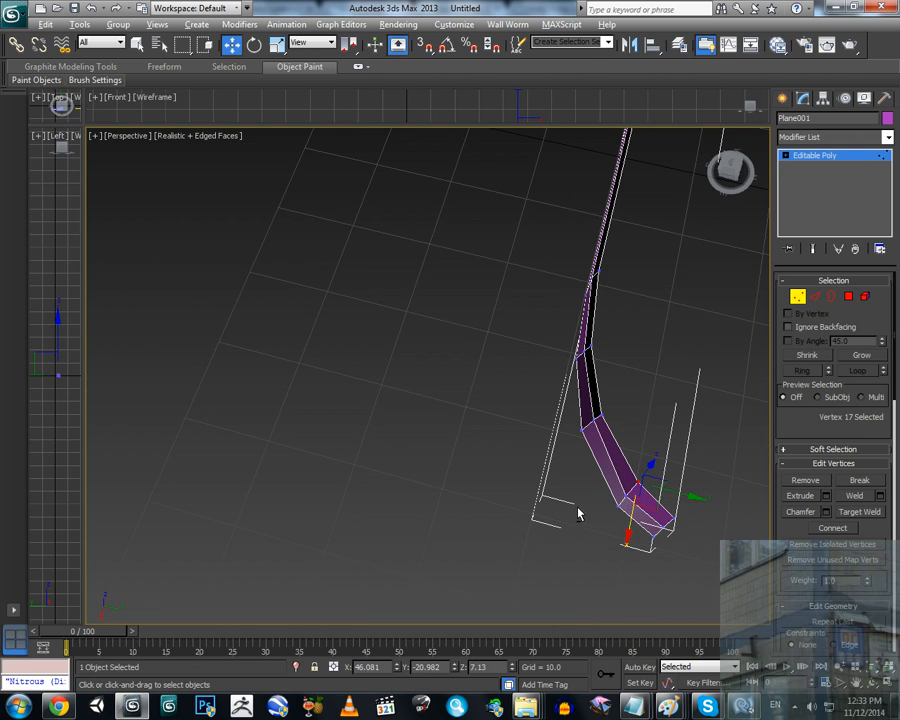
{"action": "middle_click_drag", "start_coordinate": [579, 512], "coordinate": [466, 524], "text": "alt"}
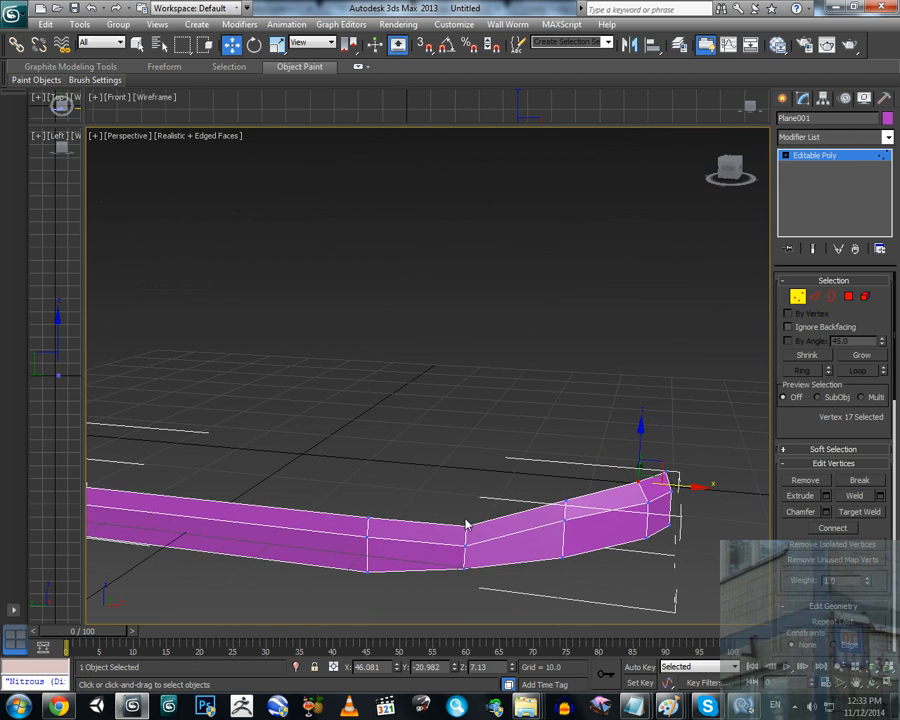
Step: Shift the new top vertex at the end of the first added segment to about X 29.8
{"action": "left_click", "coordinate": [466, 524]}
{"action": "left_click_drag", "start_coordinate": [491, 528], "coordinate": [490, 528]}
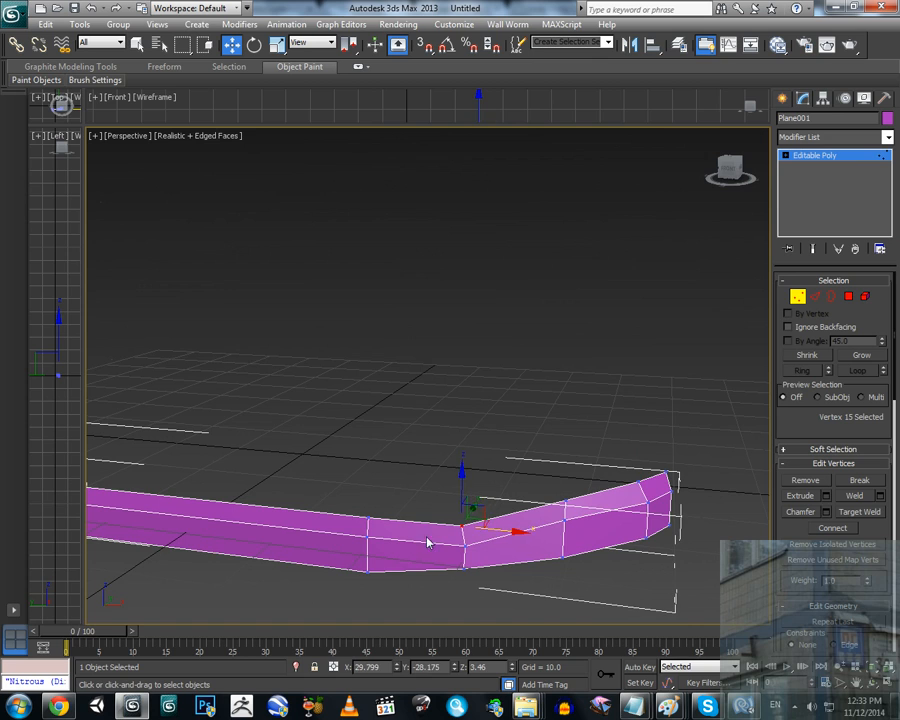
{"action": "middle_click_drag", "start_coordinate": [388, 537], "coordinate": [434, 532]}
{"action": "left_click", "coordinate": [418, 514]}
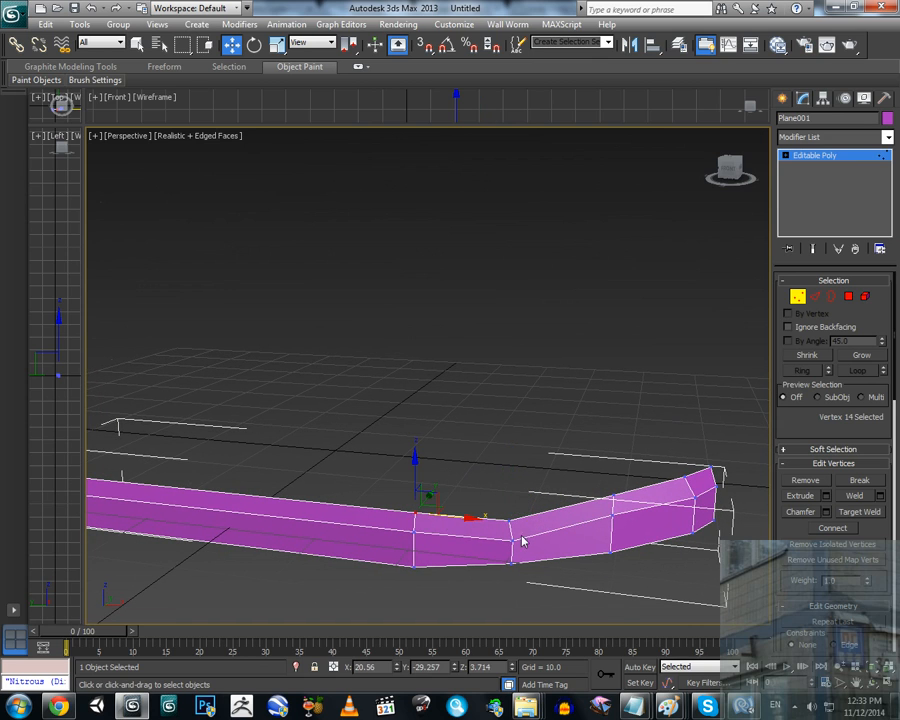
{"action": "middle_click_drag", "start_coordinate": [522, 541], "coordinate": [535, 493], "text": "alt"}
Step: Select the five top edges again and extend them upward to about Z 6.6 as another row
{"action": "left_click", "coordinate": [818, 296]}
{"action": "middle_click_drag", "start_coordinate": [542, 438], "coordinate": [632, 478], "text": "alt"}
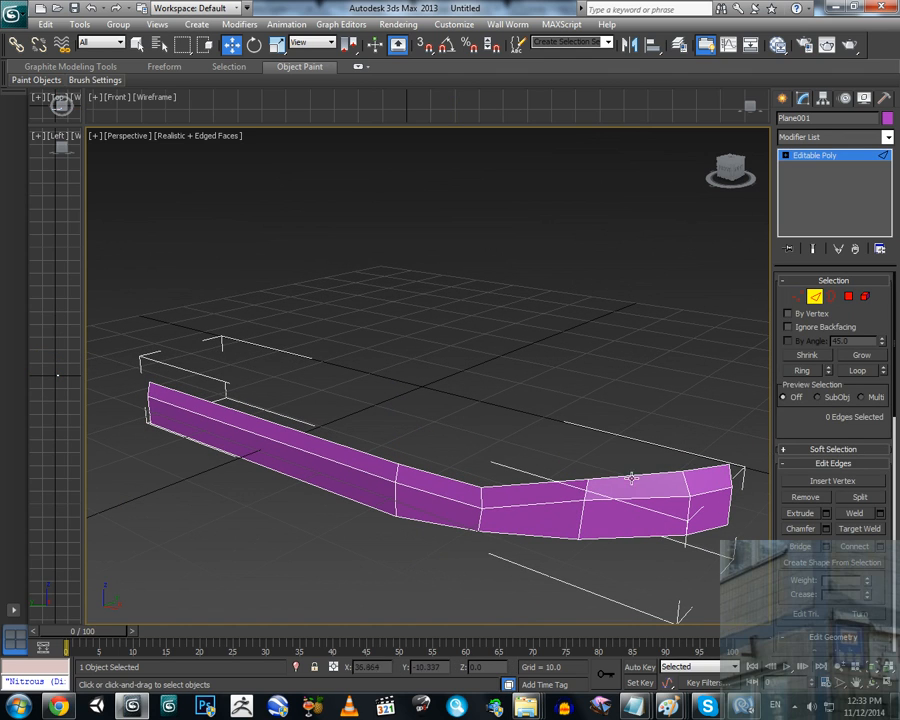
{"action": "left_click", "coordinate": [688, 468]}
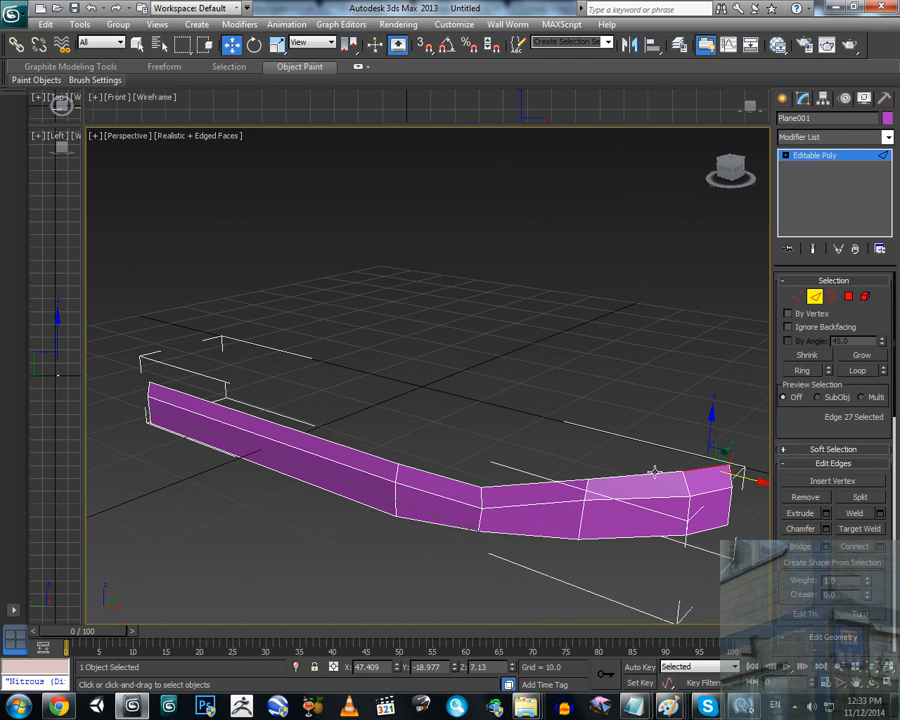
{"action": "left_click", "coordinate": [546, 482], "text": "ctrl"}
{"action": "left_click", "coordinate": [462, 481], "text": "ctrl"}
{"action": "left_click", "coordinate": [376, 455], "text": "ctrl"}
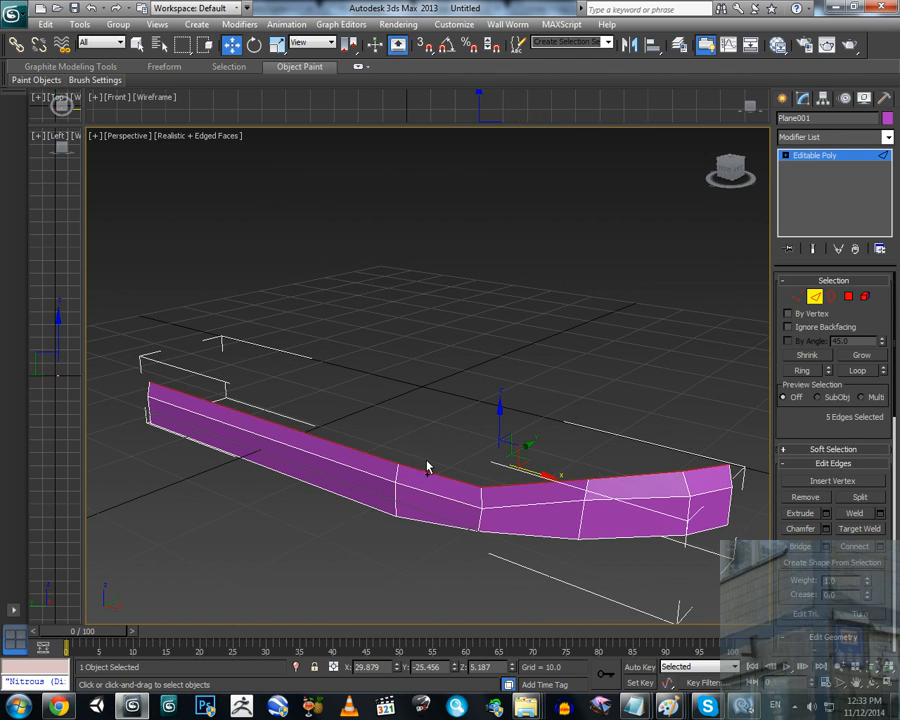
{"action": "left_click_drag", "start_coordinate": [498, 416], "coordinate": [512, 405]}
{"action": "mouse_move", "coordinate": [575, 430]}
{"action": "middle_mouse_down", "text": "alt"}
{"action": "mouse_move", "coordinate": [638, 432]}
{"action": "mouse_move", "coordinate": [630, 417]}
{"action": "mouse_move", "coordinate": [568, 411]}
{"action": "middle_mouse_up", "text": "alt"}
Step: Select the two top-row vertices of the short end segment and move them inward along X
{"action": "left_click", "coordinate": [797, 296]}
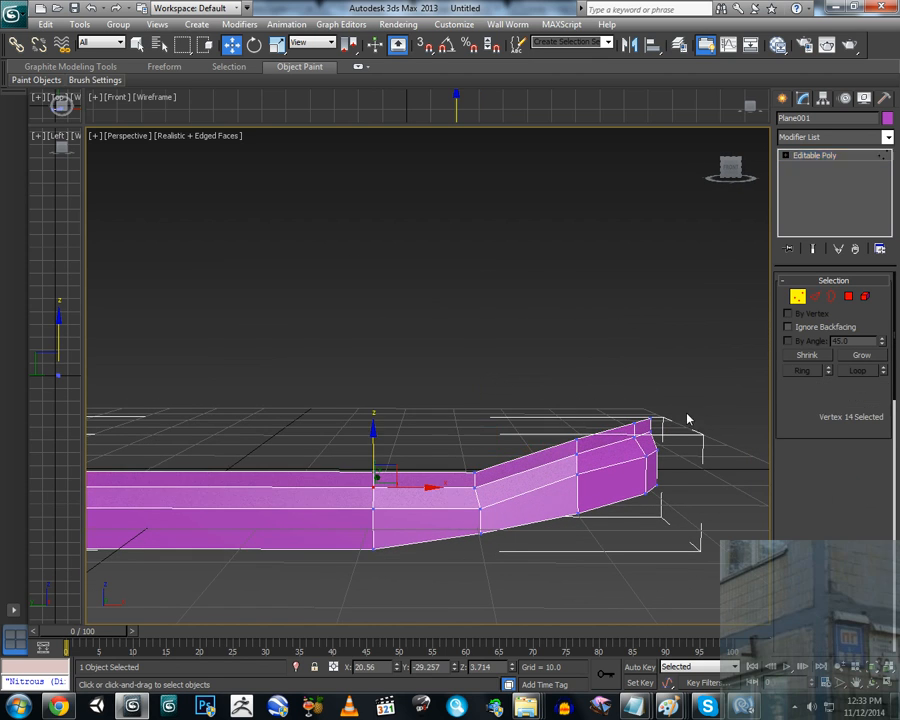
{"action": "middle_click_drag", "start_coordinate": [687, 418], "coordinate": [624, 430]}
{"action": "left_click_drag", "start_coordinate": [598, 416], "coordinate": [574, 406]}
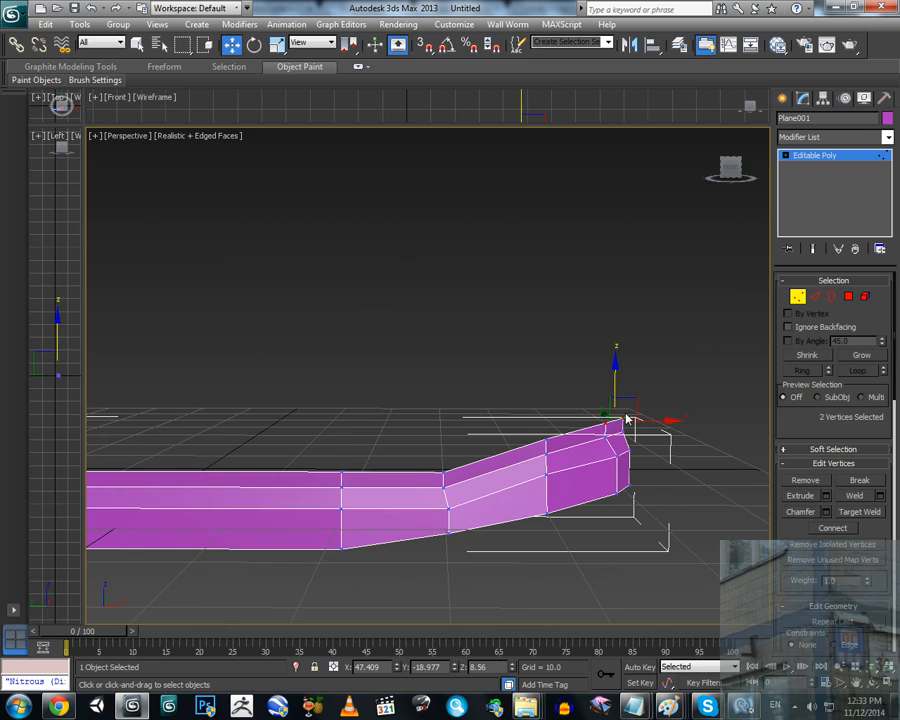
{"action": "left_click_drag", "start_coordinate": [650, 420], "coordinate": [631, 420]}
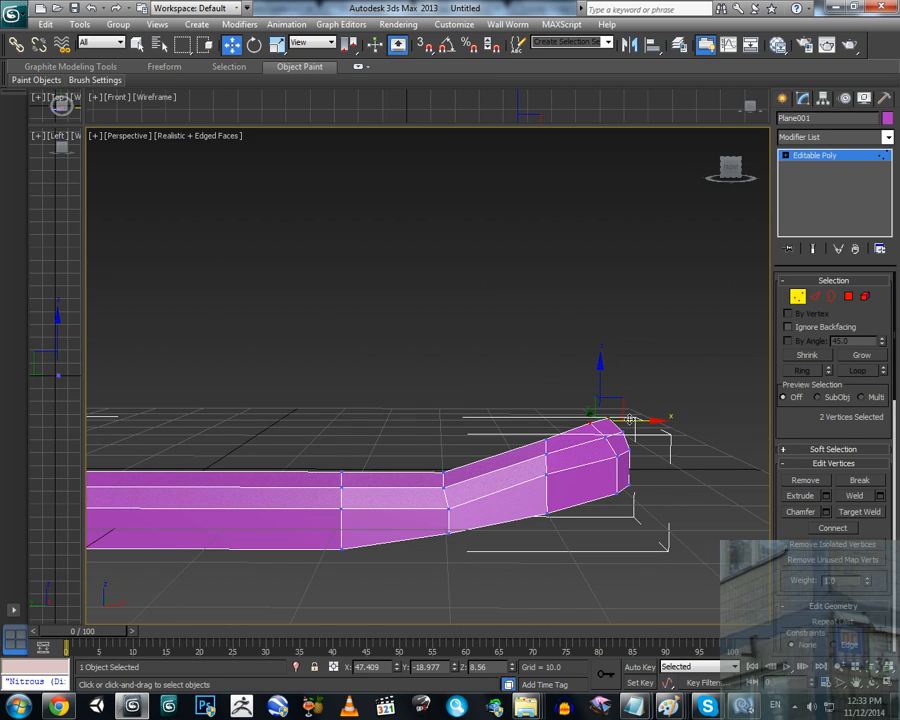
Step: Shift the second segment's upper end vertices inward, the second-row one to about X 39.0, and the first segment's top end vertex to about X 28.7
{"action": "left_click", "coordinate": [544, 448]}
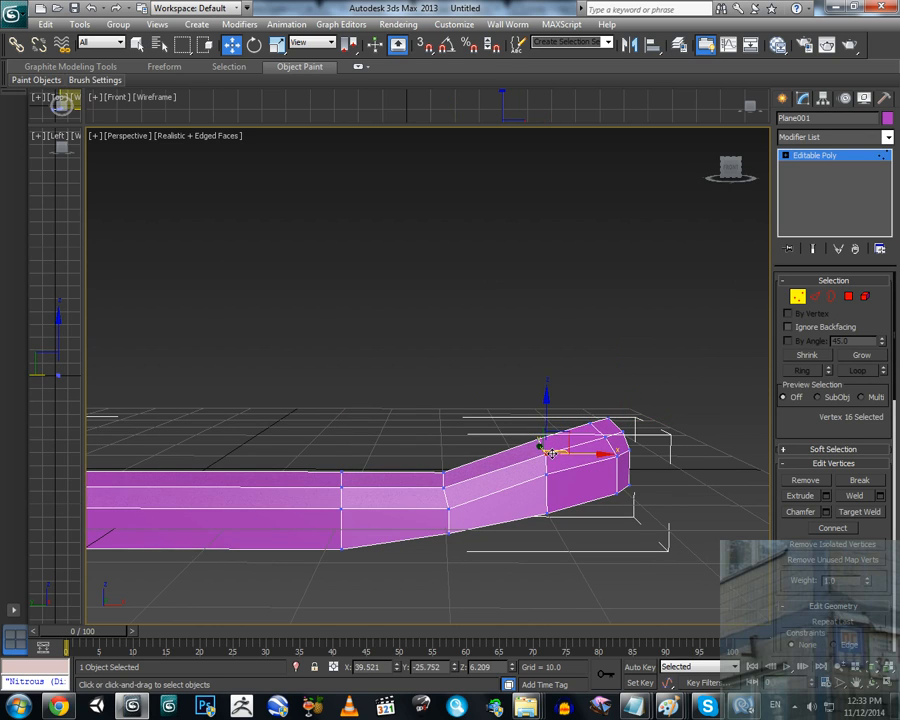
{"action": "left_click_drag", "start_coordinate": [551, 453], "coordinate": [443, 470]}
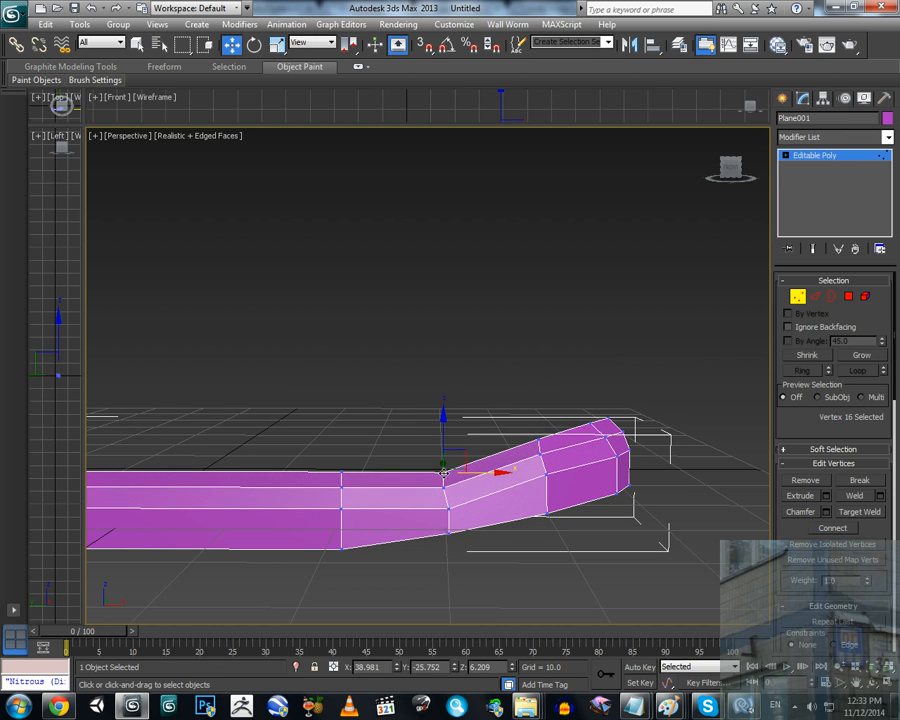
{"action": "scroll", "coordinate": [568, 470], "scroll_direction": "down", "scroll_amount": 5}
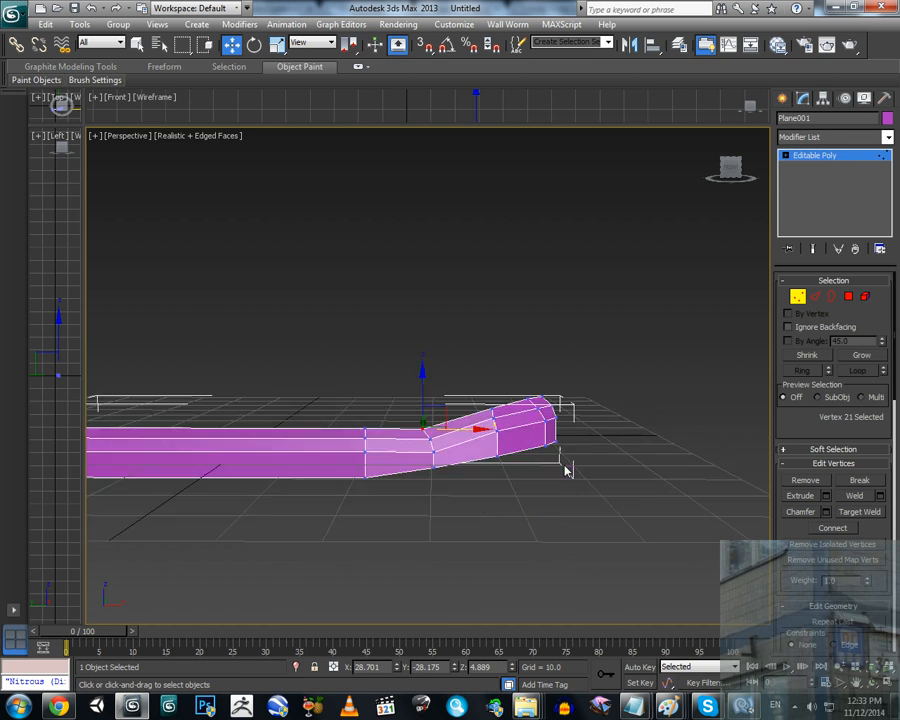
{"action": "middle_click_drag", "start_coordinate": [568, 470], "coordinate": [440, 455]}
{"action": "scroll", "coordinate": [440, 455], "scroll_direction": "up", "scroll_amount": 5}
{"action": "scroll", "coordinate": [452, 493], "scroll_direction": "down", "scroll_amount": 2}
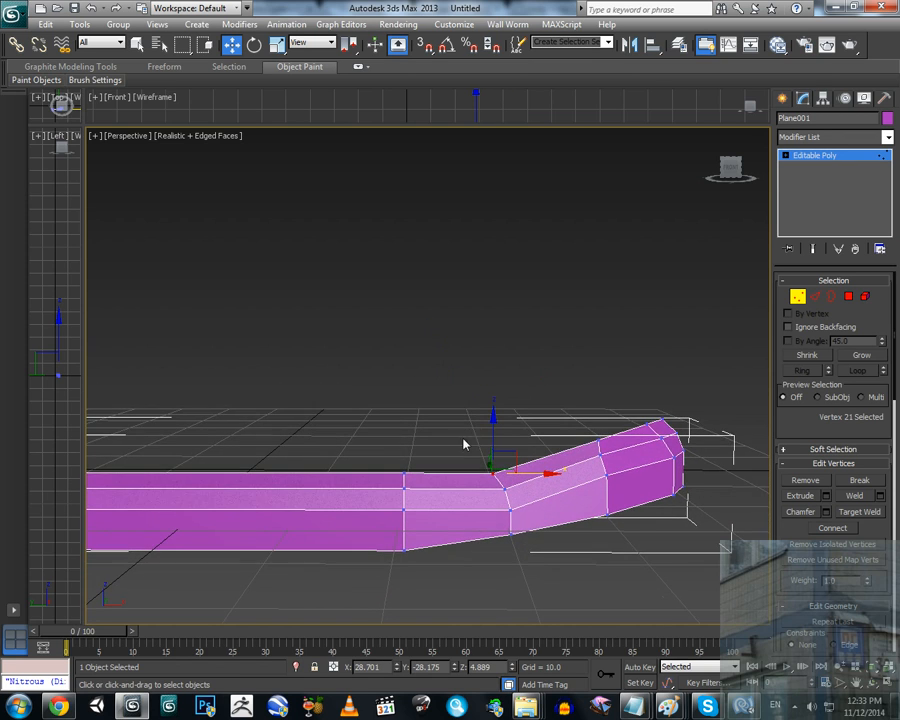
Step: Lower the bottom vertex at the first added segment's end along Z and raise the one at its start to about Z -1.6
{"action": "left_click", "coordinate": [512, 530]}
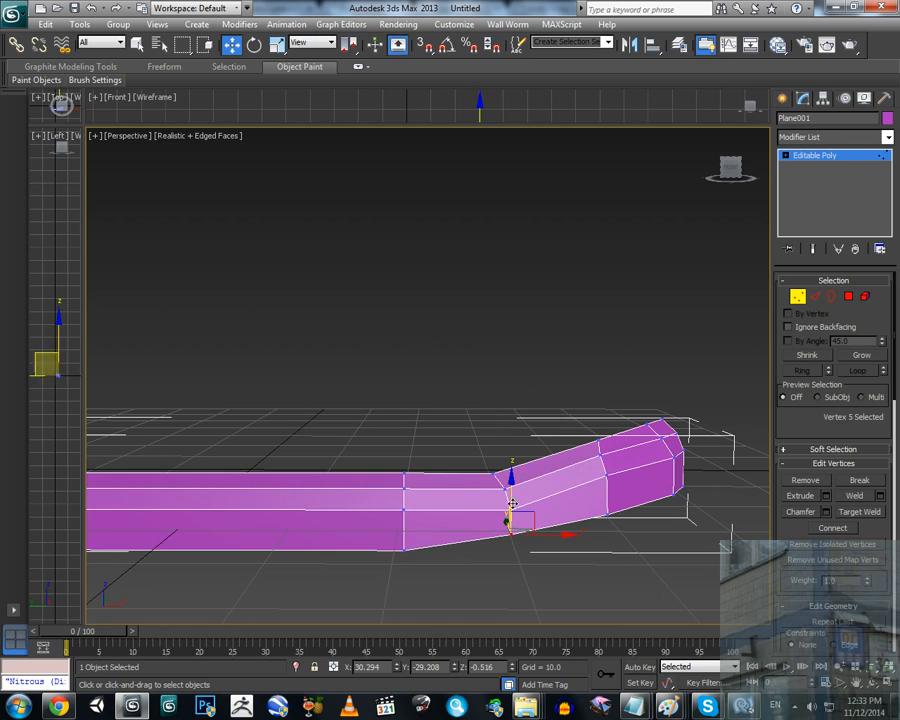
{"action": "left_click", "coordinate": [402, 550]}
{"action": "middle_click_drag", "start_coordinate": [374, 525], "coordinate": [431, 505]}
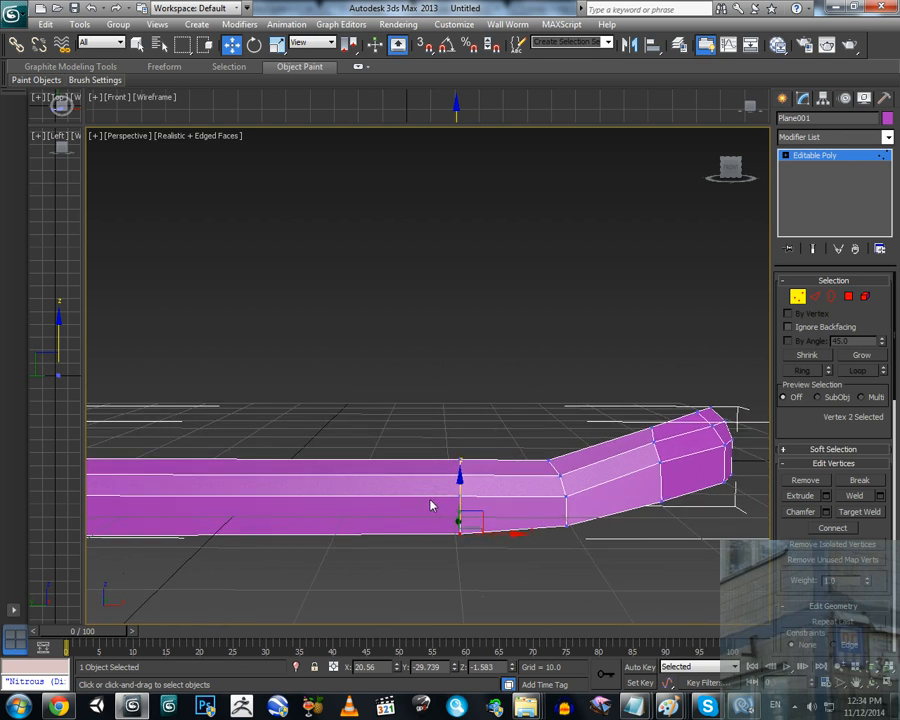
Step: Examine the shape of the strip's bent end from several angles and distances
{"action": "scroll", "coordinate": [430, 505], "scroll_direction": "down", "scroll_amount": 3}
{"action": "scroll", "coordinate": [438, 494], "scroll_direction": "up", "scroll_amount": 3}
{"action": "mouse_move", "coordinate": [540, 486]}
{"action": "middle_mouse_down"}
{"action": "mouse_move", "coordinate": [410, 530]}
{"action": "mouse_move", "coordinate": [482, 492]}
{"action": "mouse_move", "coordinate": [548, 494]}
{"action": "middle_mouse_up"}
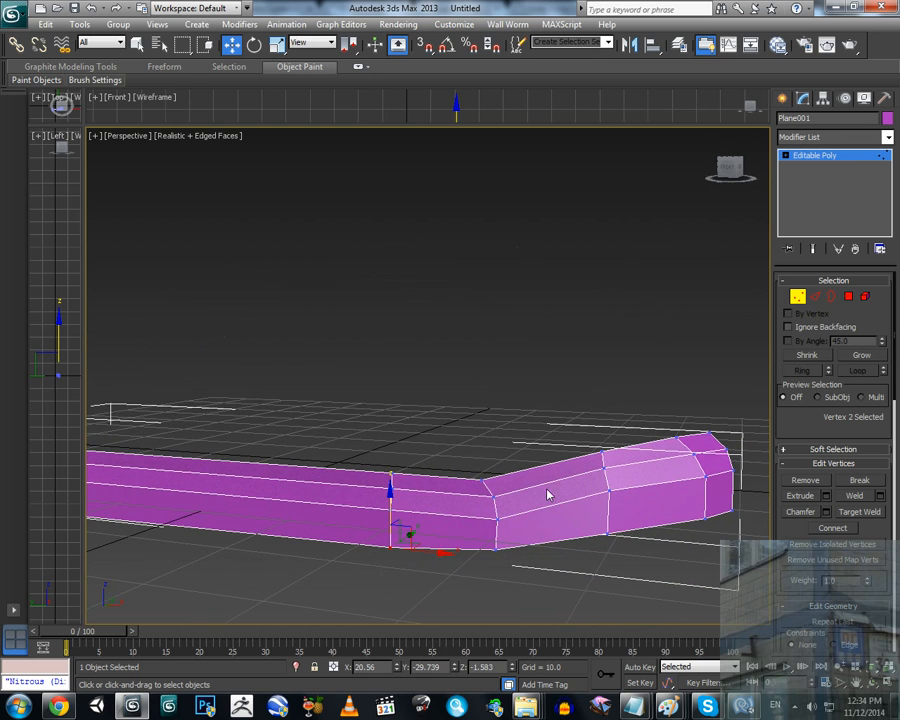
{"action": "middle_click_drag", "start_coordinate": [490, 494], "coordinate": [597, 506], "text": "alt"}
{"action": "scroll", "coordinate": [504, 450], "scroll_direction": "down", "scroll_amount": 5}
{"action": "middle_click_drag", "start_coordinate": [504, 450], "coordinate": [546, 424], "text": "alt"}
{"action": "scroll", "coordinate": [490, 496], "scroll_direction": "up", "scroll_amount": 2}
{"action": "scroll", "coordinate": [495, 492], "scroll_direction": "up", "scroll_amount": 2}
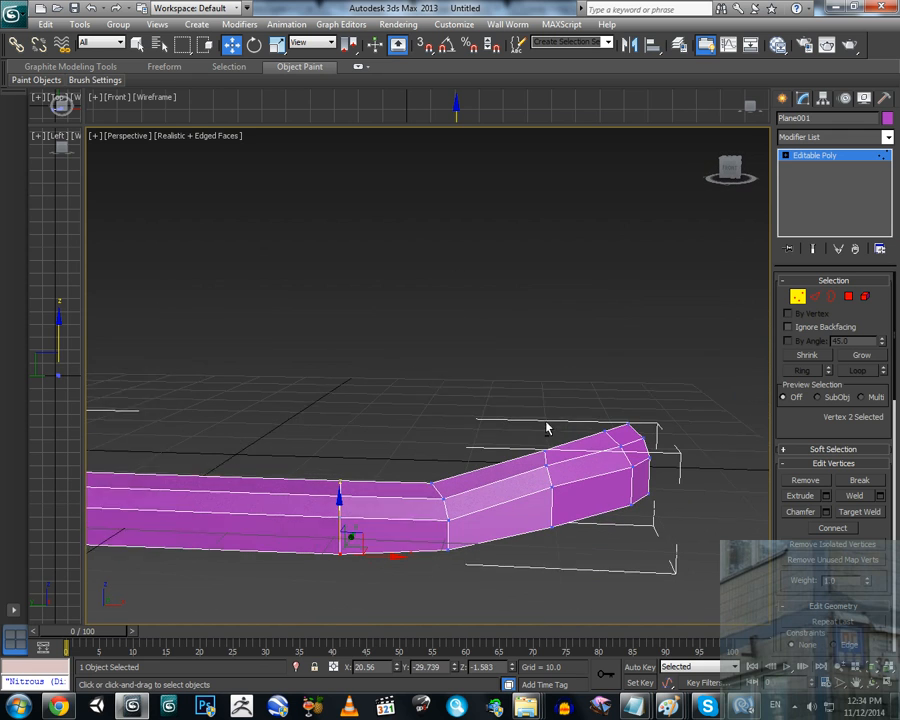
Step: Extend the five top edges upward to about Z 11.9 and shift the new edges along X away from the bent end
{"action": "left_click", "coordinate": [815, 297]}
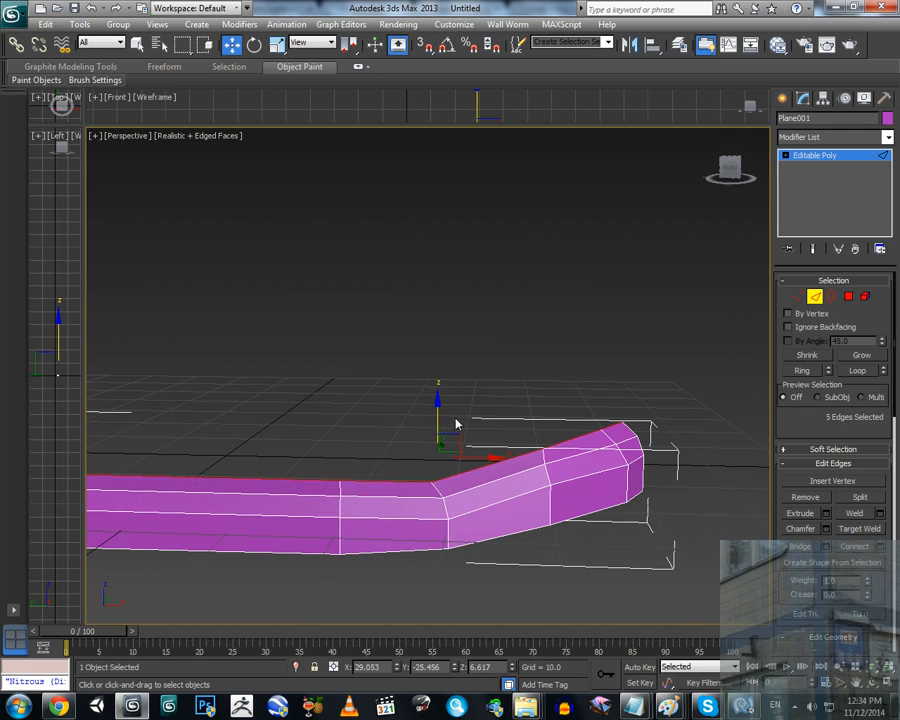
{"action": "left_click_drag", "start_coordinate": [437, 410], "coordinate": [410, 354], "text": "shift"}
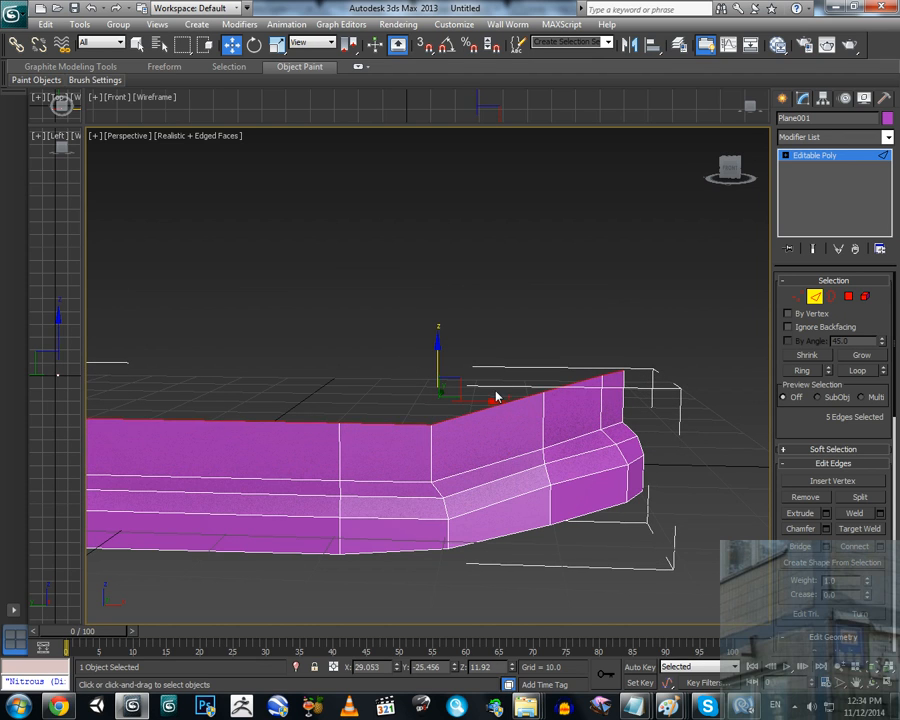
{"action": "left_click_drag", "start_coordinate": [493, 400], "coordinate": [384, 412]}
Step: Move the new top vertex at the first added segment's end to about X 25.8, and lower and shift the one at its start toward the bend
{"action": "left_click", "coordinate": [796, 297]}
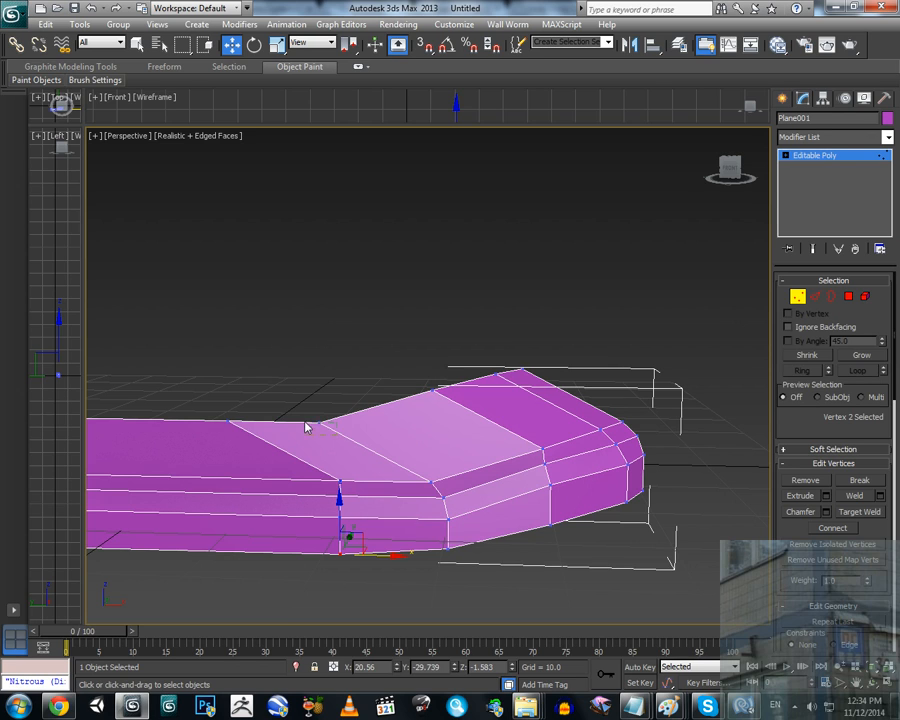
{"action": "left_click", "coordinate": [335, 419]}
{"action": "left_click_drag", "start_coordinate": [341, 422], "coordinate": [426, 420]}
{"action": "middle_click_drag", "start_coordinate": [336, 440], "coordinate": [460, 440]}
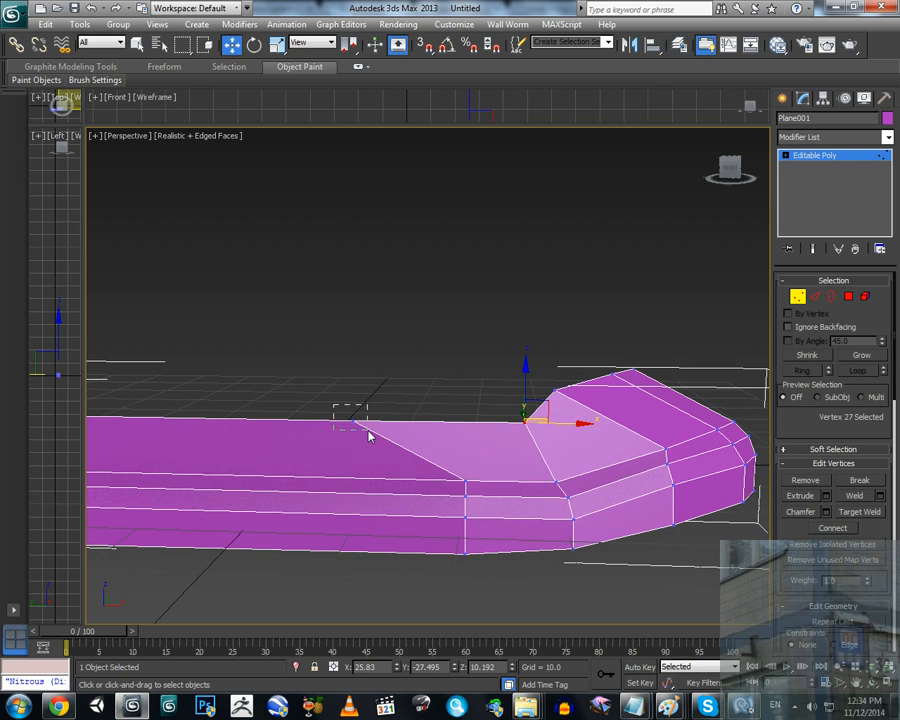
{"action": "left_click_drag", "start_coordinate": [368, 431], "coordinate": [435, 437]}
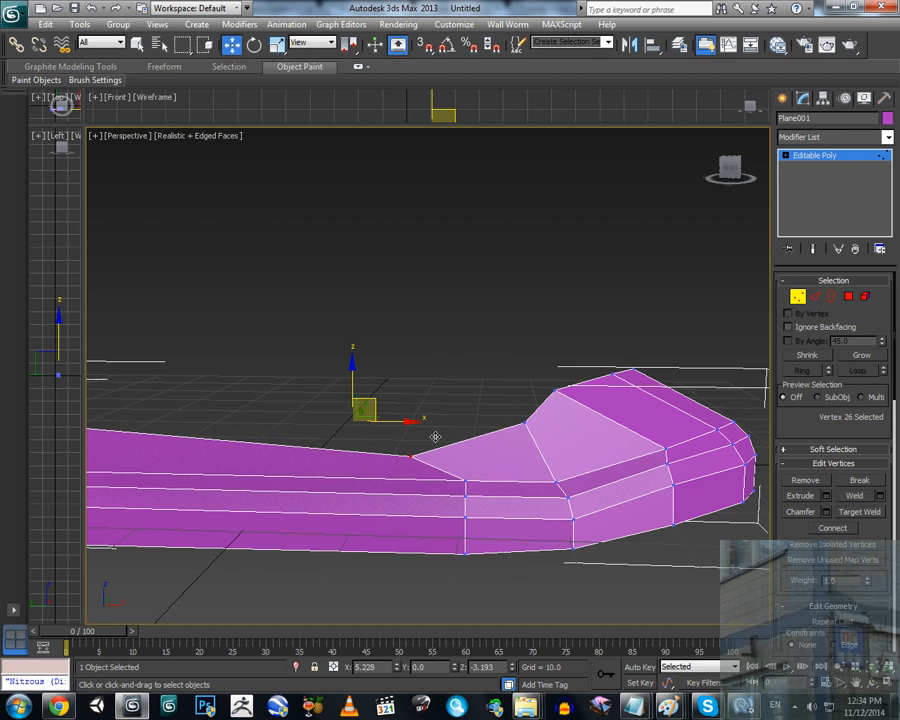
{"action": "middle_click_drag", "start_coordinate": [446, 436], "coordinate": [562, 438]}
Step: Move the new top vertex at the far straight end of the strip inward to about X -0.1 and down to about Z 7.0
{"action": "left_click", "coordinate": [155, 418]}
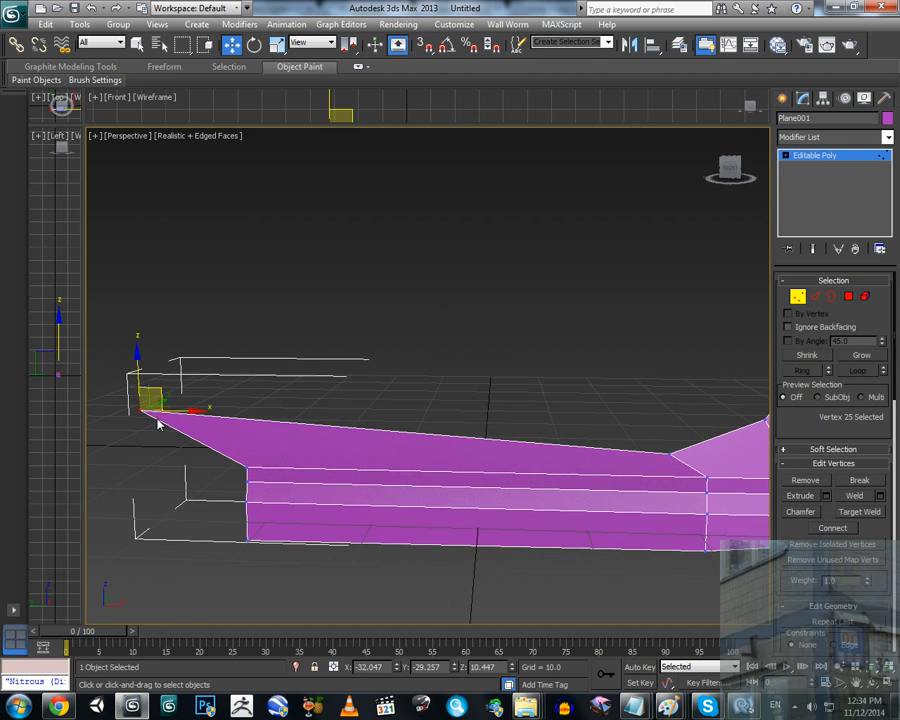
{"action": "left_click_drag", "start_coordinate": [157, 422], "coordinate": [395, 407]}
{"action": "middle_click_drag", "start_coordinate": [489, 436], "coordinate": [382, 421]}
{"action": "left_click_drag", "start_coordinate": [337, 436], "coordinate": [421, 430]}
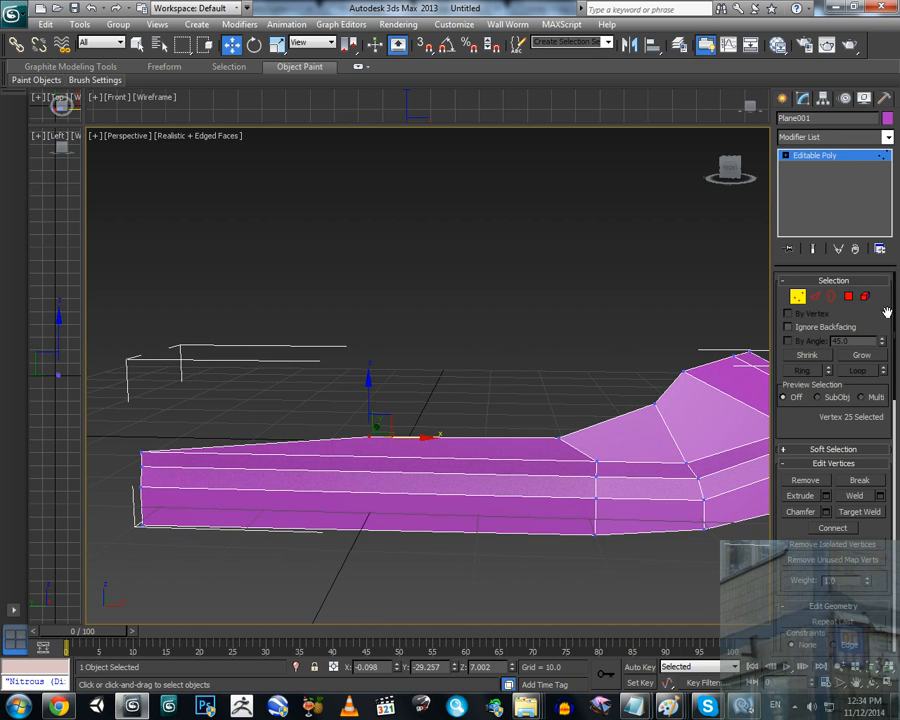
Step: Extend the top edge at the strip's straight end upward to about Z 10.7, forming a raised flap
{"action": "left_click", "coordinate": [815, 296]}
{"action": "left_click", "coordinate": [314, 440]}
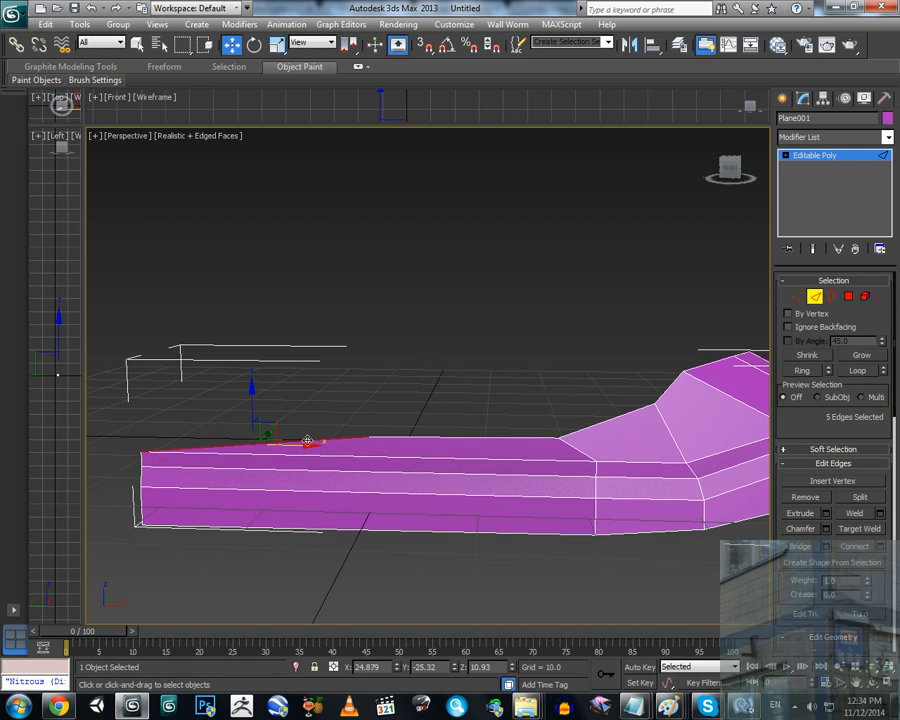
{"action": "left_click_drag", "start_coordinate": [251, 402], "coordinate": [244, 355], "text": "shift"}
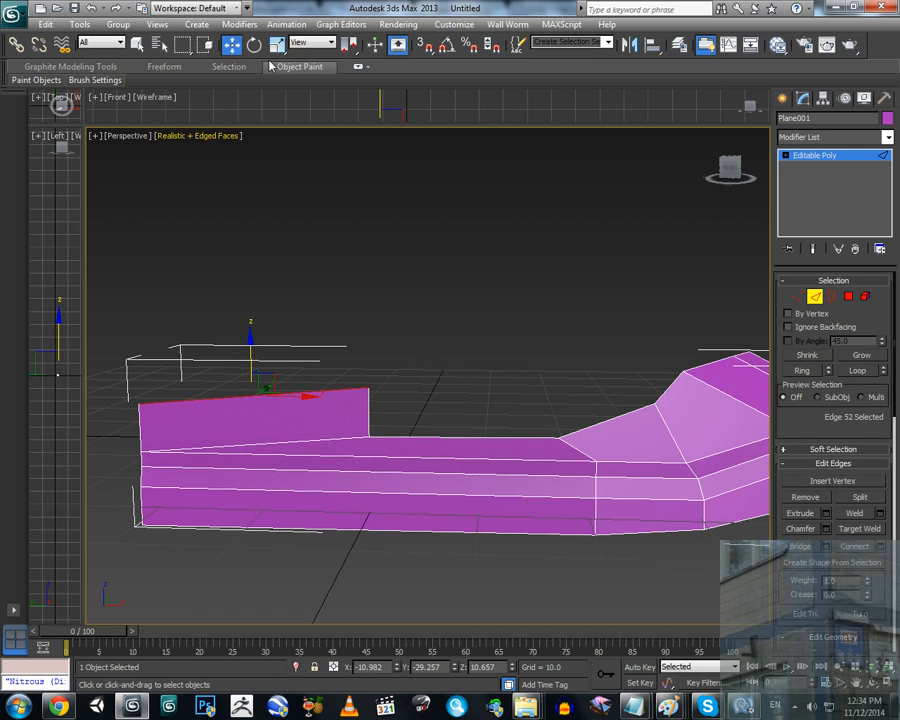
Step: Shift the flap's two top vertices along X, then move all seven straight-end vertices along X toward the bend
{"action": "left_click", "coordinate": [797, 296]}
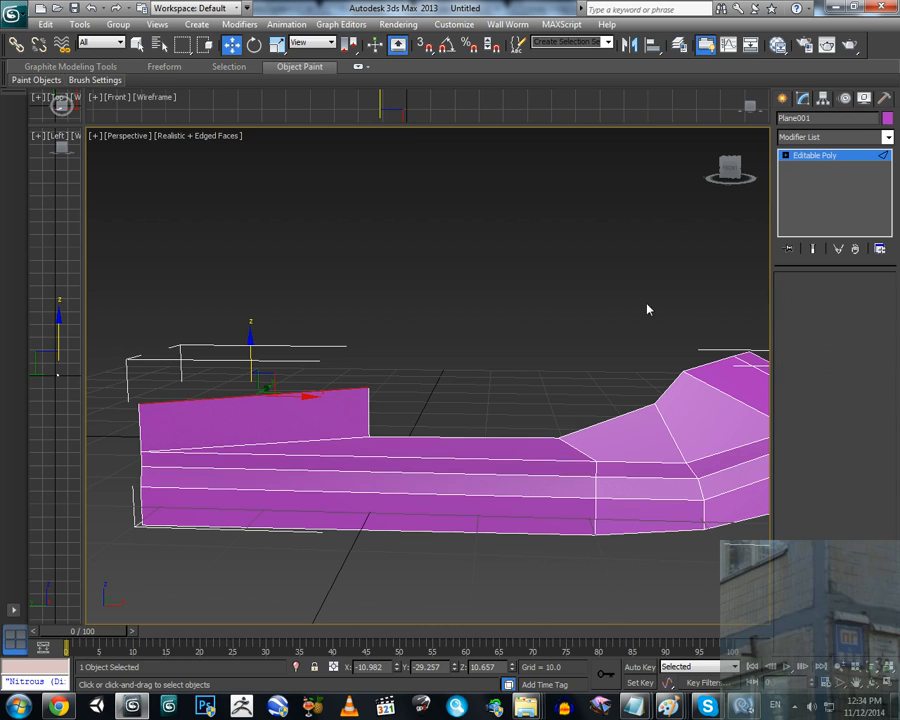
{"action": "left_click", "coordinate": [367, 388]}
{"action": "left_click_drag", "start_coordinate": [385, 389], "coordinate": [152, 414]}
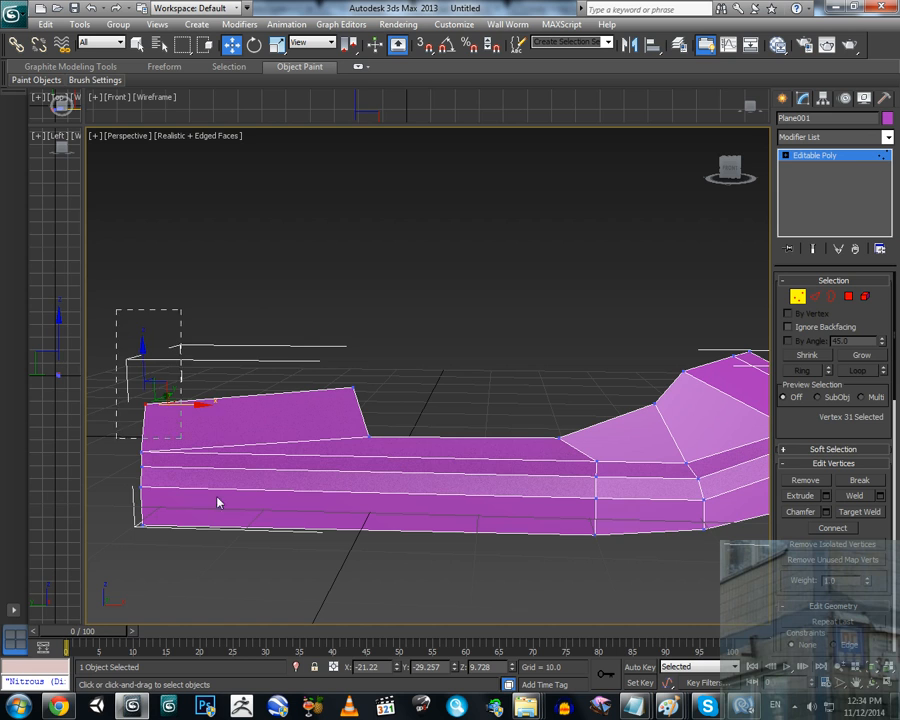
{"action": "left_click_drag", "start_coordinate": [380, 594], "coordinate": [380, 590]}
{"action": "left_click_drag", "start_coordinate": [253, 452], "coordinate": [415, 443]}
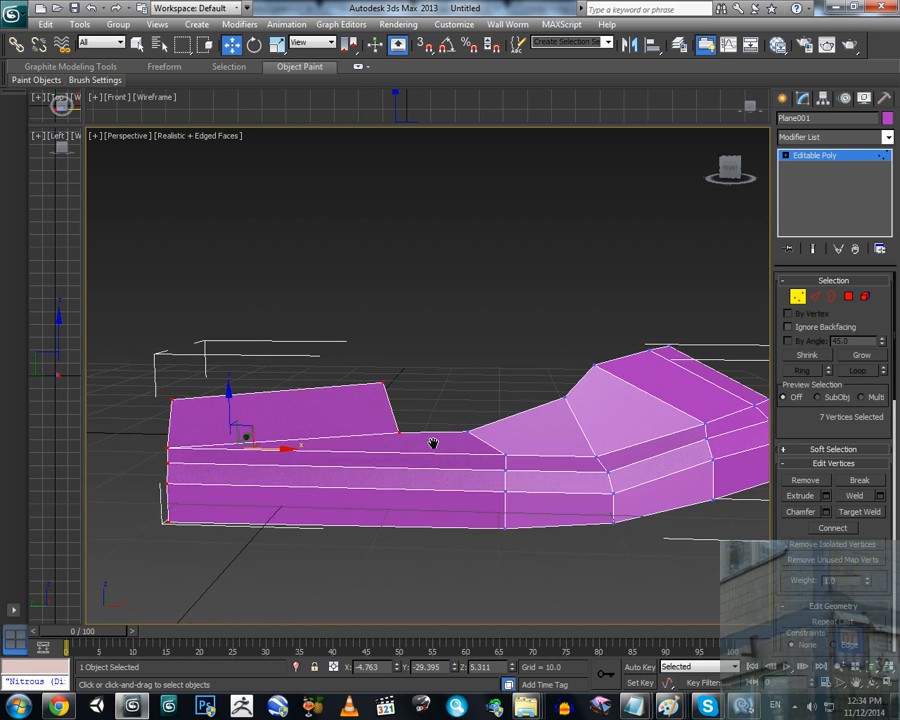
Step: Extend the four border edges at the bent end by a narrow row to about X 47.4, Y -15.9
{"action": "middle_click_drag", "start_coordinate": [494, 458], "coordinate": [367, 477], "text": "alt"}
{"action": "scroll", "coordinate": [351, 535], "scroll_direction": "down", "scroll_amount": 3}
{"action": "middle_click_drag", "start_coordinate": [351, 535], "coordinate": [412, 524]}
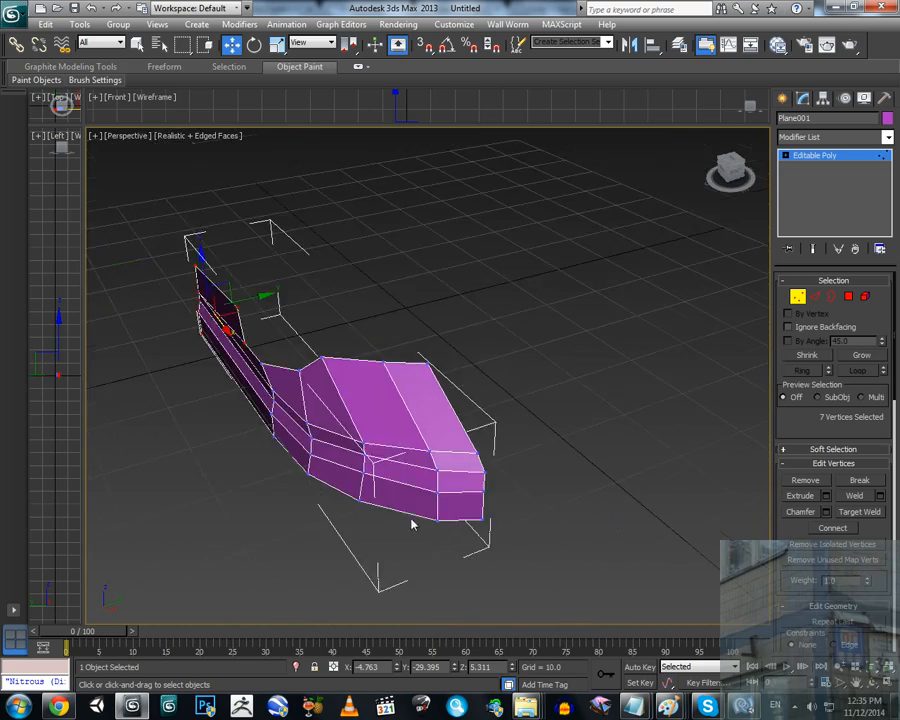
{"action": "middle_click_drag", "start_coordinate": [470, 483], "coordinate": [338, 494], "text": "alt"}
{"action": "middle_click_drag", "start_coordinate": [338, 494], "coordinate": [380, 440]}
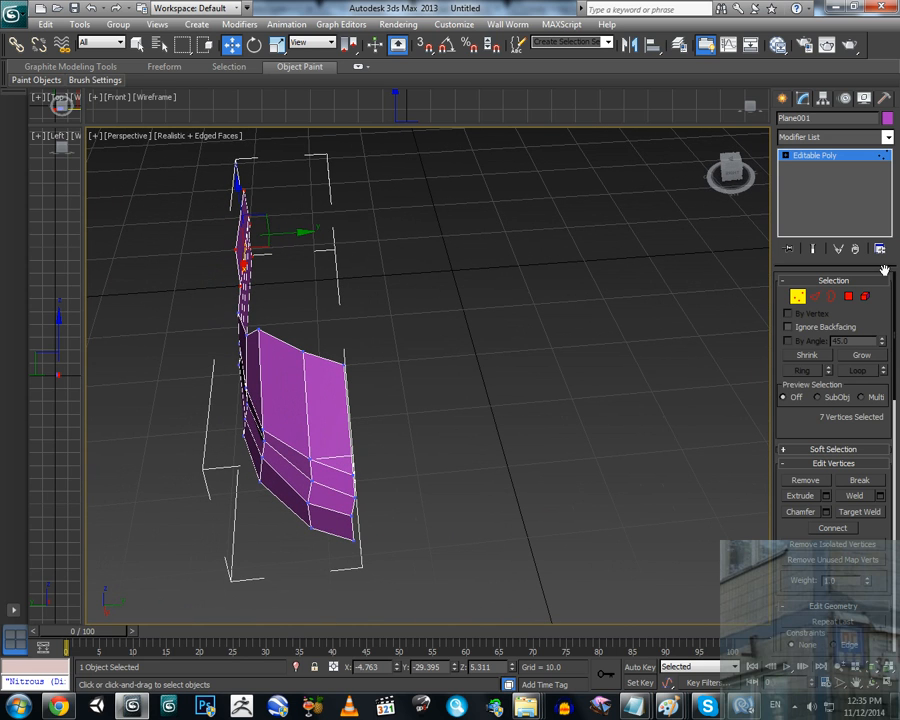
{"action": "left_click", "coordinate": [817, 298]}
{"action": "left_click", "coordinate": [352, 526]}
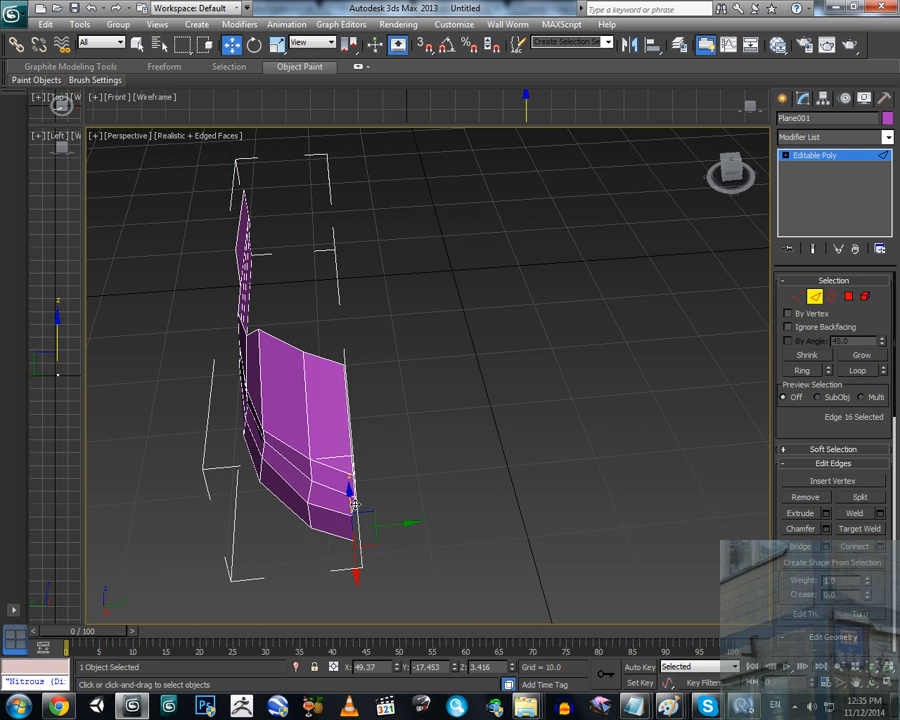
{"action": "left_click", "coordinate": [353, 506], "text": "ctrl"}
{"action": "left_click", "coordinate": [353, 485], "text": "ctrl"}
{"action": "left_click", "coordinate": [350, 450], "text": "ctrl"}
{"action": "middle_click_drag", "start_coordinate": [350, 450], "coordinate": [398, 485], "text": "alt"}
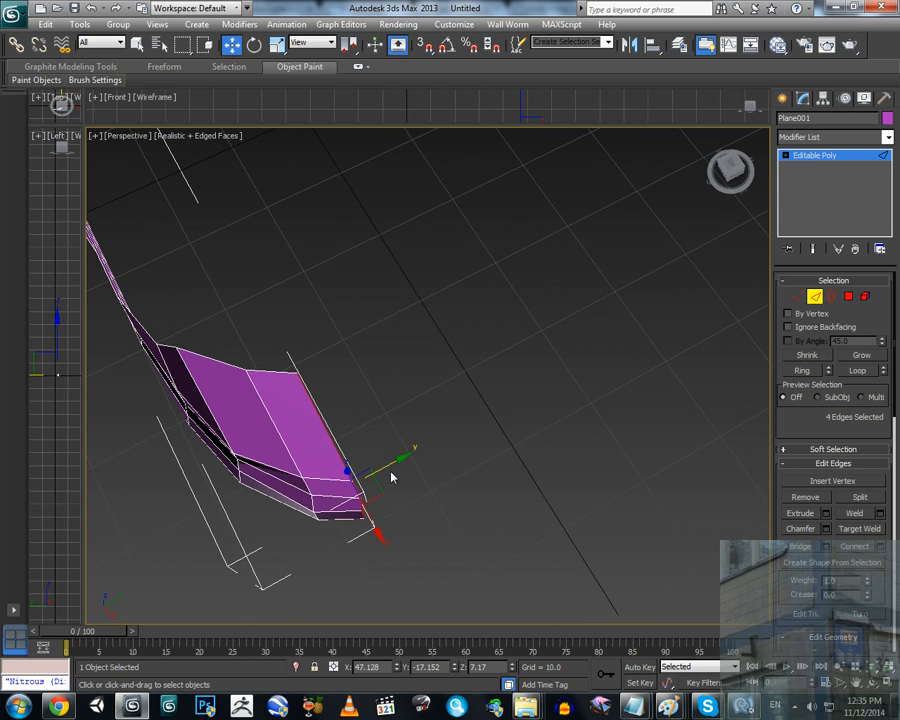
{"action": "middle_click_drag", "start_coordinate": [391, 465], "coordinate": [413, 496], "text": "alt"}
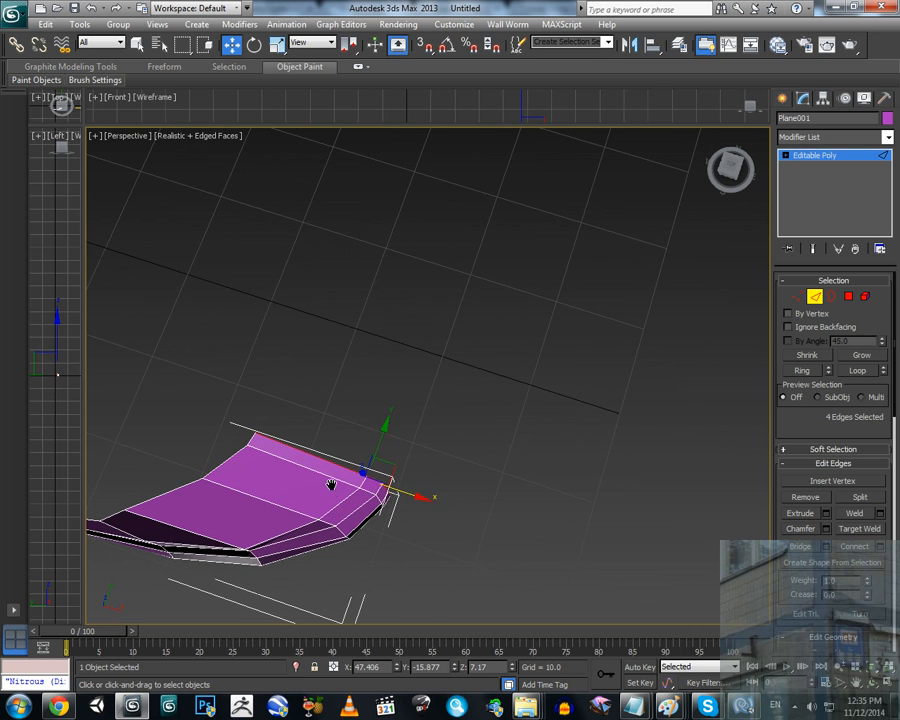
Step: Examine the whole strip from above and from the side, including the extended bent end and the raised flap
{"action": "middle_click_drag", "start_coordinate": [333, 428], "coordinate": [547, 509], "text": "alt"}
{"action": "middle_click_drag", "start_coordinate": [275, 415], "coordinate": [516, 466], "text": "alt"}
{"action": "scroll", "coordinate": [460, 394], "scroll_direction": "down", "scroll_amount": 5}
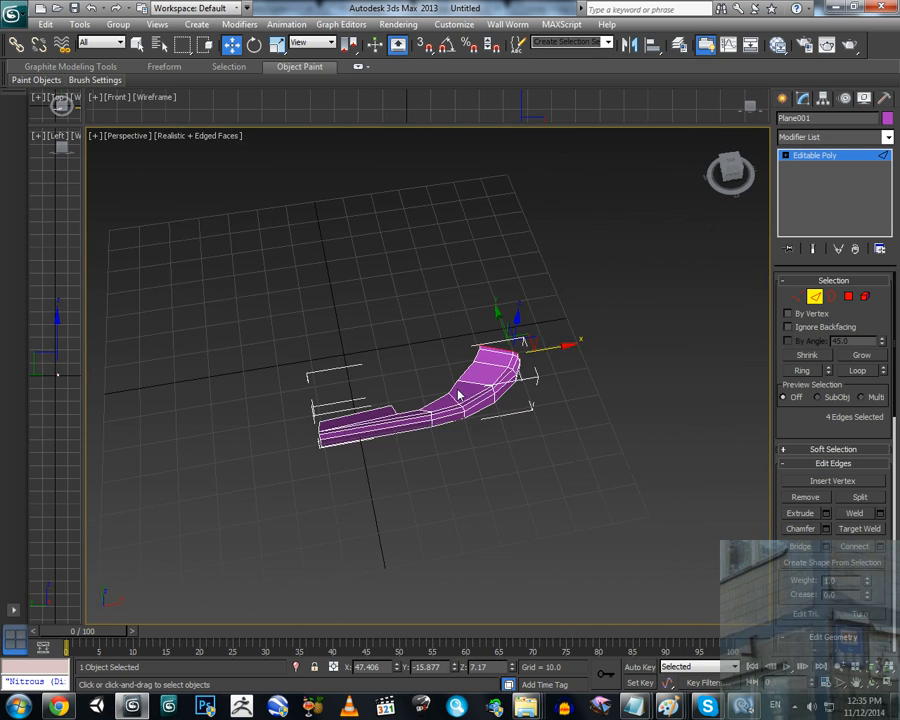
{"action": "middle_click_drag", "start_coordinate": [460, 394], "coordinate": [446, 434], "text": "alt"}
{"action": "scroll", "coordinate": [446, 434], "scroll_direction": "up", "scroll_amount": 4}
{"action": "middle_click_drag", "start_coordinate": [506, 469], "coordinate": [560, 467], "text": "alt"}
{"action": "scroll", "coordinate": [541, 454], "scroll_direction": "up", "scroll_amount": 4}
{"action": "scroll", "coordinate": [444, 468], "scroll_direction": "down", "scroll_amount": 4}
{"action": "middle_click_drag", "start_coordinate": [446, 470], "coordinate": [332, 382], "text": "alt"}
{"action": "middle_click_drag", "start_coordinate": [332, 382], "coordinate": [387, 433]}
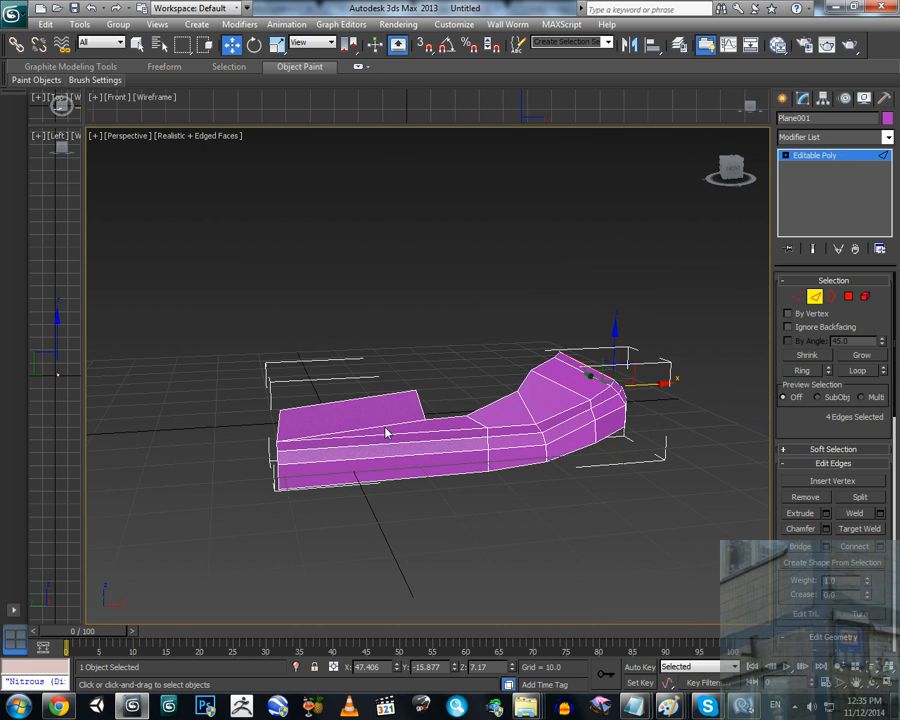
Step: Shift the five outer vertices of the straight end along X toward the bend, and move the flap's outer top vertex to about X 0.8, Z 10.4
{"action": "left_click", "coordinate": [796, 297]}
{"action": "left_click_drag", "start_coordinate": [237, 364], "coordinate": [287, 514]}
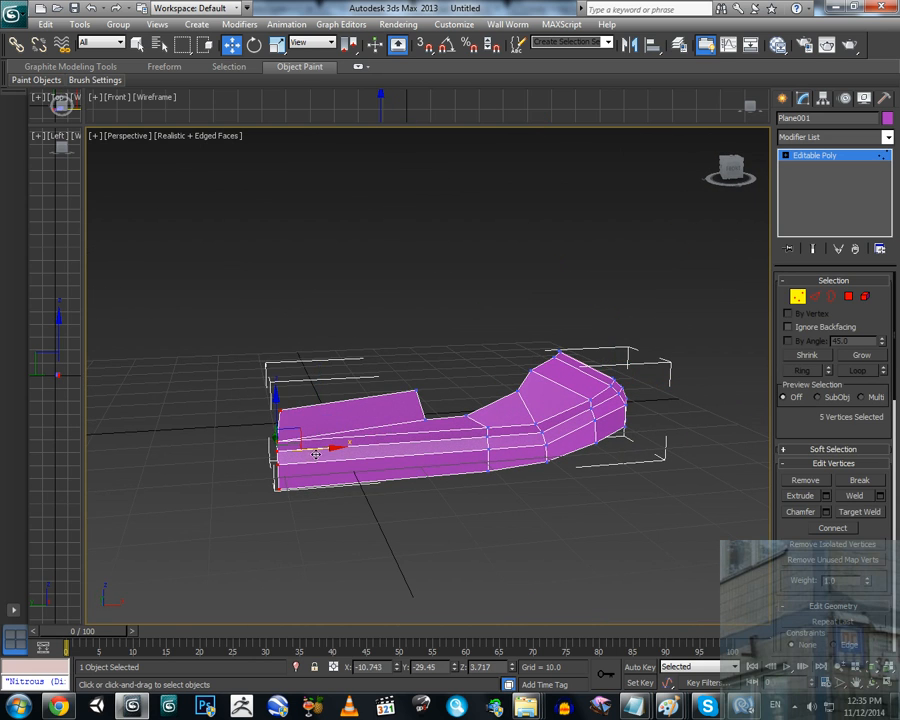
{"action": "left_click_drag", "start_coordinate": [341, 448], "coordinate": [383, 447]}
{"action": "left_click", "coordinate": [364, 516]}
{"action": "middle_click_drag", "start_coordinate": [335, 449], "coordinate": [361, 480]}
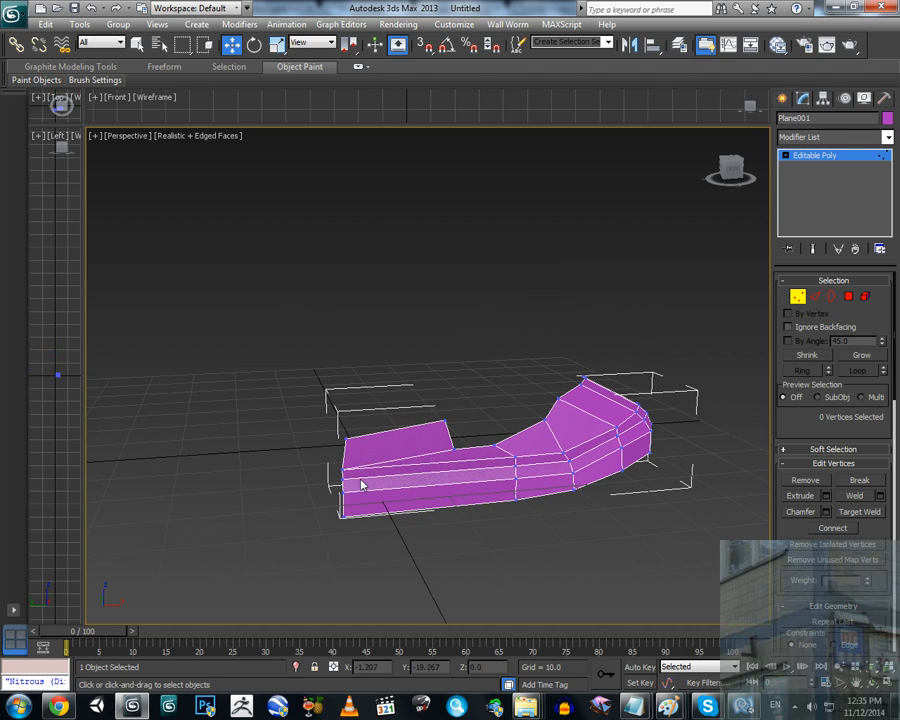
{"action": "left_click", "coordinate": [346, 439]}
{"action": "left_click_drag", "start_coordinate": [374, 436], "coordinate": [388, 398]}
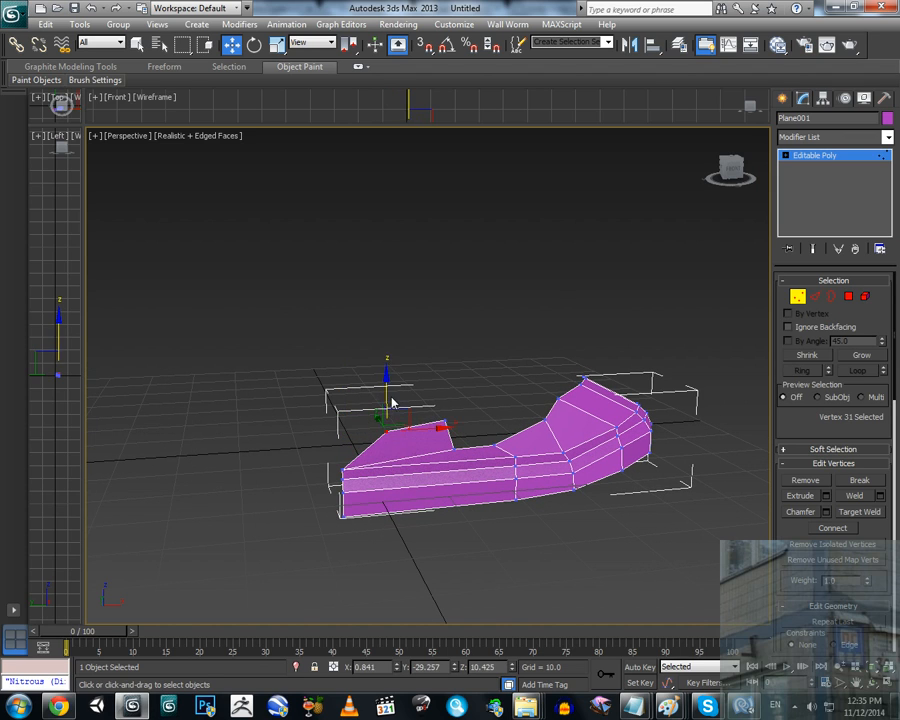
Step: Extend the flap's slanted outer edge up and away from the bend in the XZ plane
{"action": "middle_click_drag", "start_coordinate": [392, 401], "coordinate": [439, 446]}
{"action": "left_click", "coordinate": [816, 297]}
{"action": "left_click", "coordinate": [385, 442]}
{"action": "scroll", "coordinate": [387, 431], "scroll_direction": "up", "scroll_amount": 3}
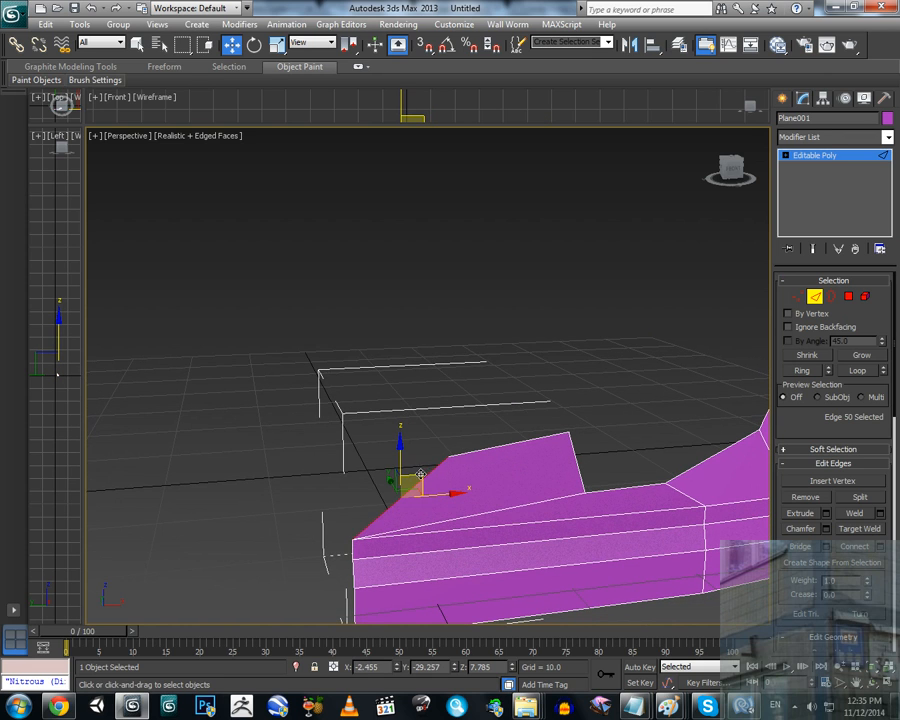
{"action": "left_click_drag", "start_coordinate": [419, 475], "coordinate": [397, 456], "text": "shift"}
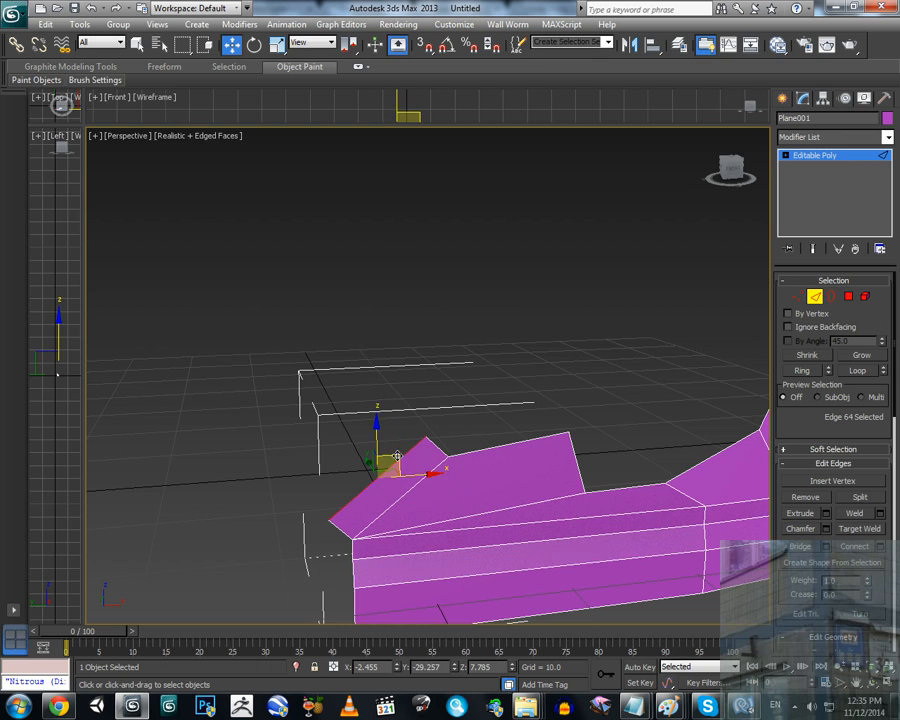
Step: Move the new edge's vertices along Y, the lower one to about Y -23.3 and the upper one to about Y -27.5
{"action": "left_click", "coordinate": [798, 297]}
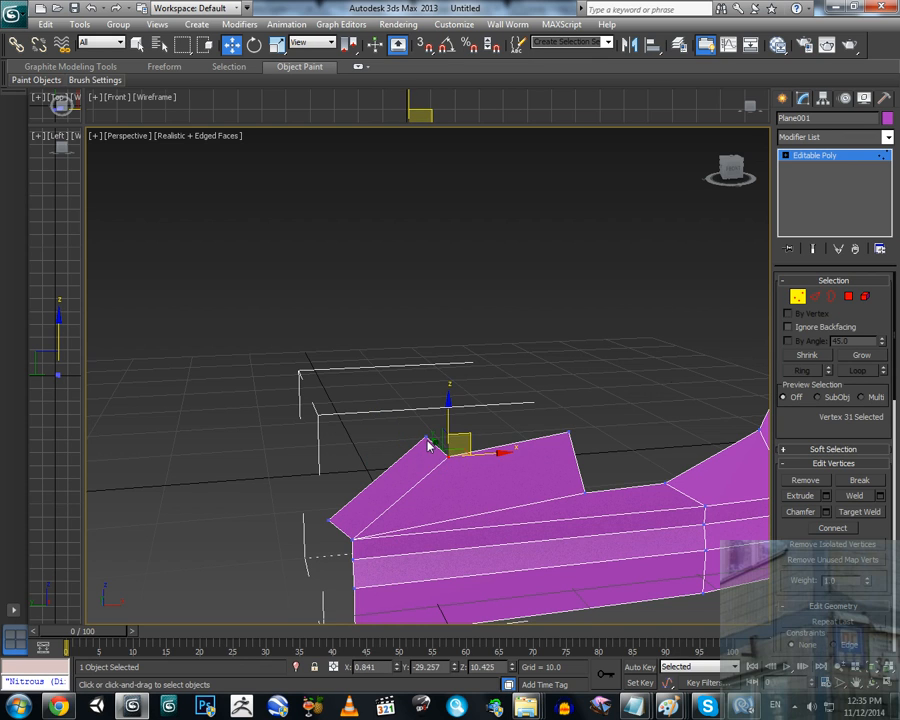
{"action": "left_click", "coordinate": [426, 439]}
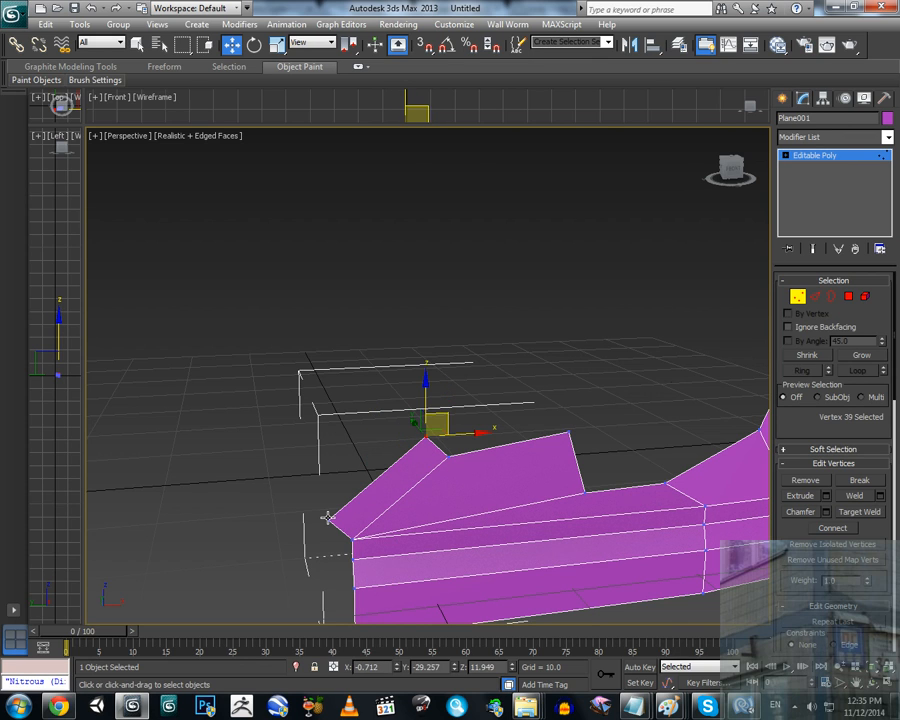
{"action": "middle_click_drag", "start_coordinate": [406, 469], "coordinate": [456, 487], "text": "alt"}
{"action": "left_click_drag", "start_coordinate": [395, 437], "coordinate": [261, 495]}
{"action": "left_click", "coordinate": [359, 549]}
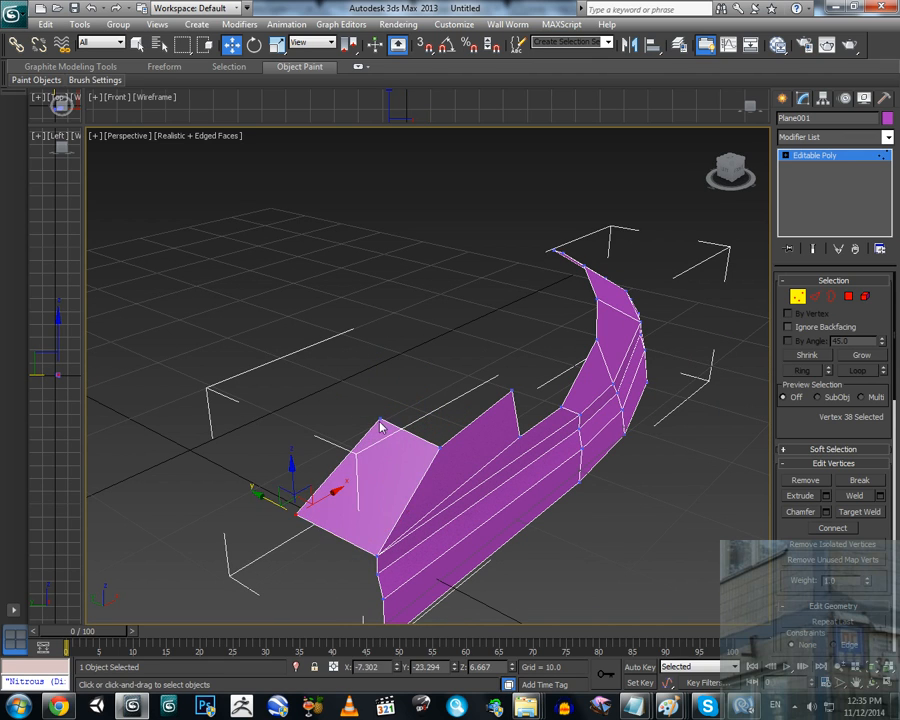
{"action": "left_click", "coordinate": [380, 416]}
{"action": "left_click", "coordinate": [377, 427]}
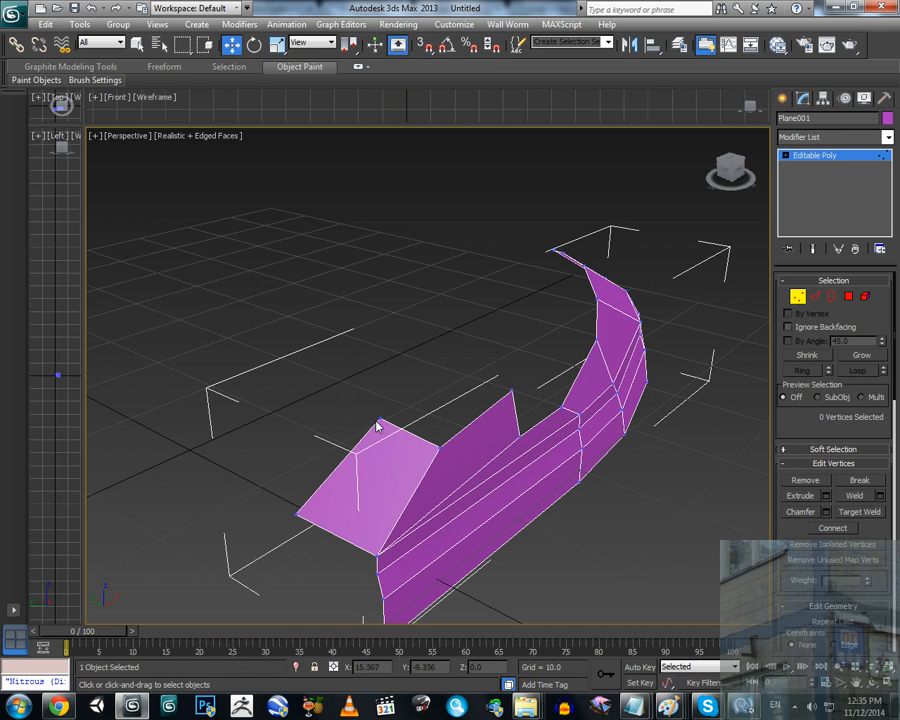
{"action": "left_click", "coordinate": [380, 420]}
{"action": "left_click_drag", "start_coordinate": [405, 405], "coordinate": [437, 407]}
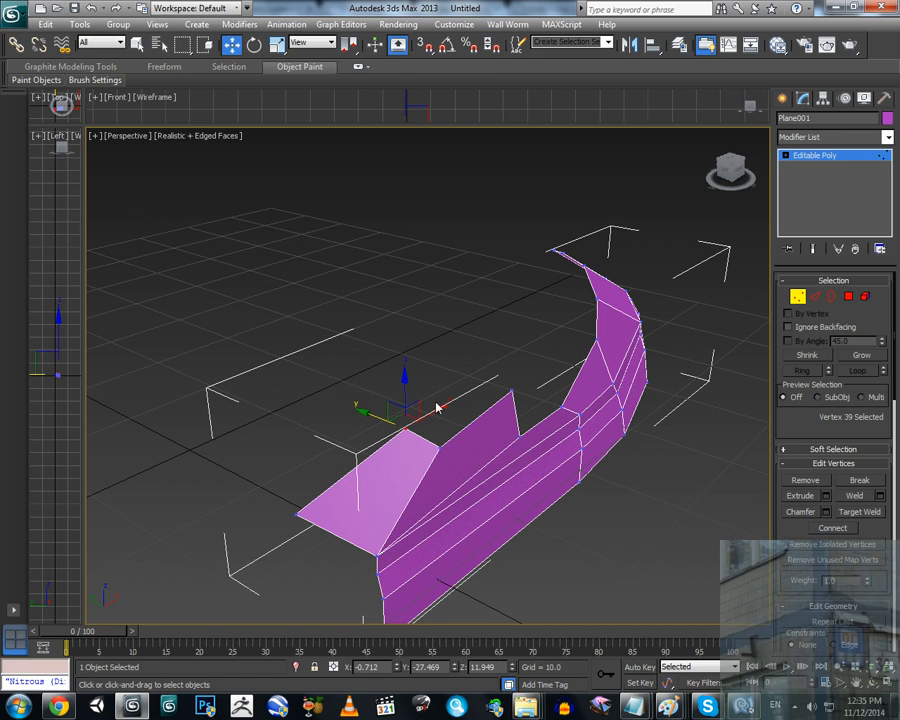
Step: Save the scene in the scenes folder as waterscooter1
{"action": "left_click", "coordinate": [16, 13]}
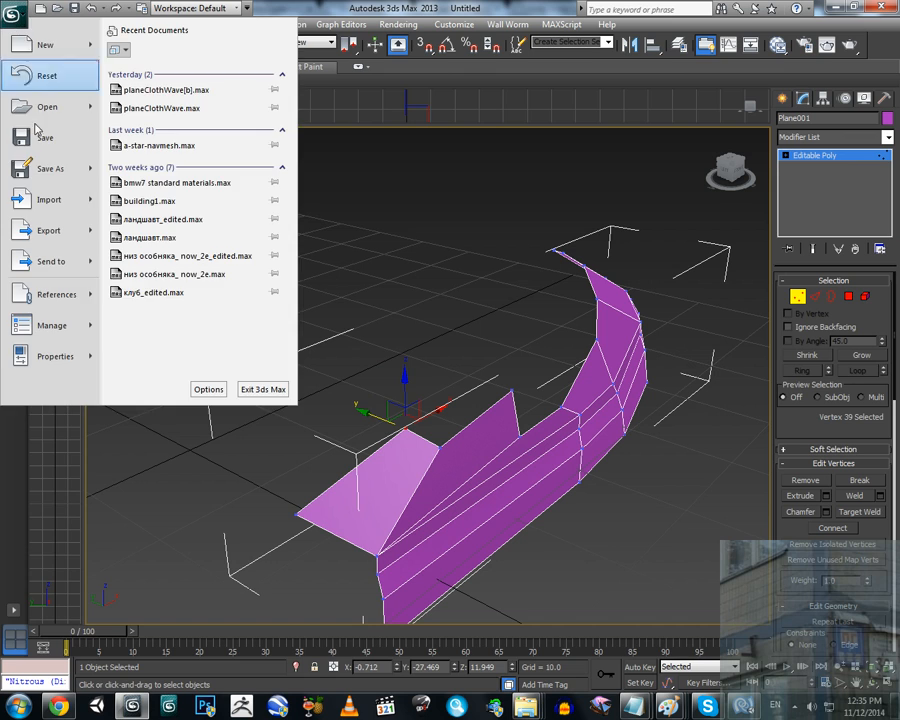
{"action": "left_click", "coordinate": [43, 181]}
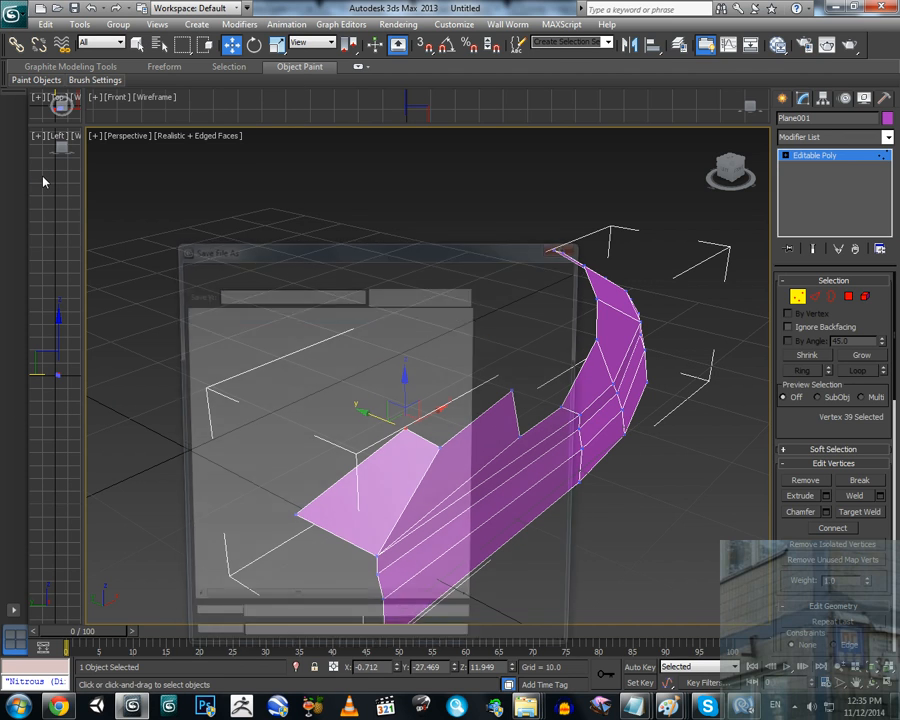
{"action": "type", "text": "waterscooter1"}
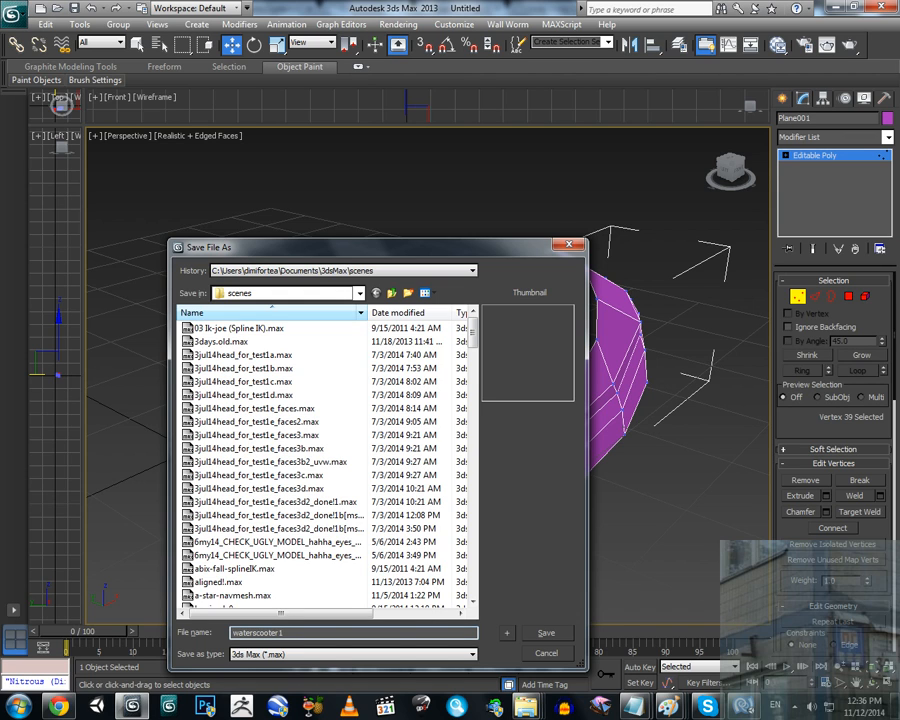
{"action": "left_click", "coordinate": [546, 634]}
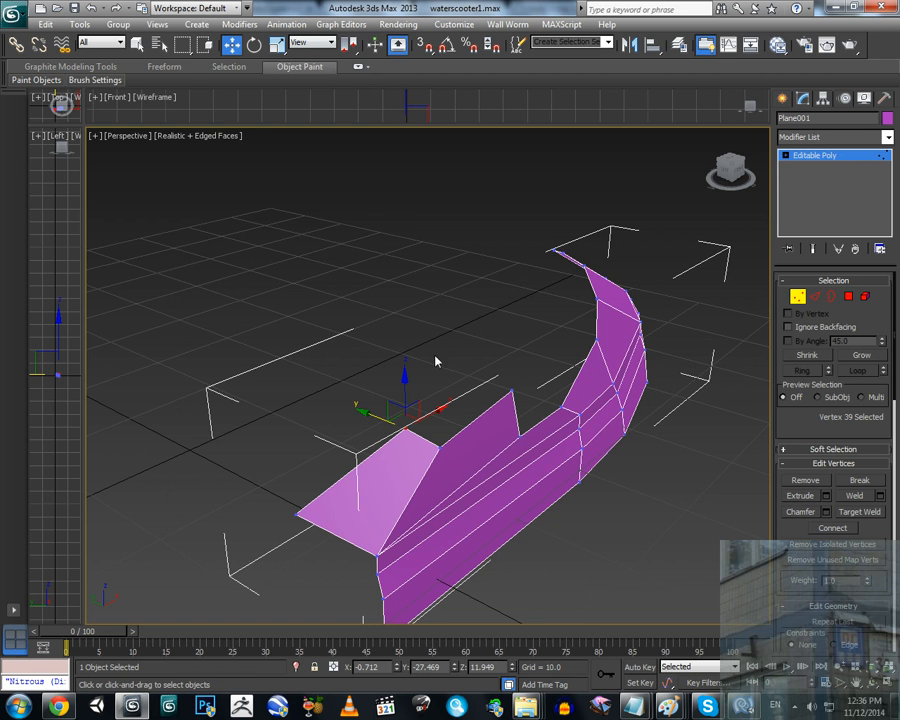
Step: Leave vertex editing and add a Mirror modifier above the Editable Poly of the strip
{"action": "mouse_move", "coordinate": [398, 457]}
{"action": "middle_mouse_down", "text": "alt"}
{"action": "mouse_move", "coordinate": [428, 426]}
{"action": "mouse_move", "coordinate": [396, 474]}
{"action": "middle_mouse_up", "text": "alt"}
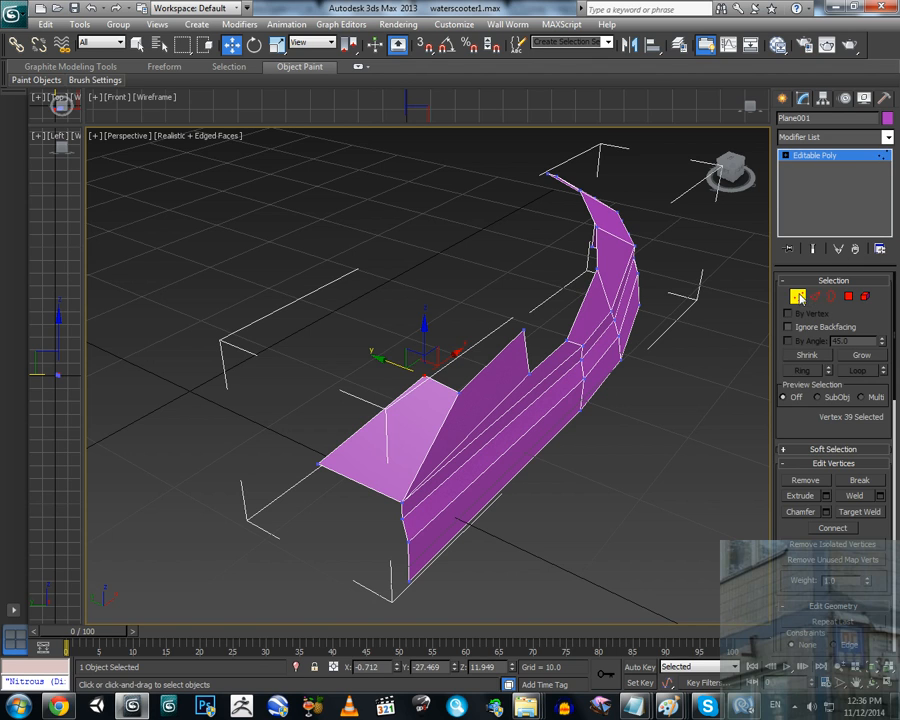
{"action": "left_click", "coordinate": [799, 297]}
{"action": "left_click", "coordinate": [886, 137]}
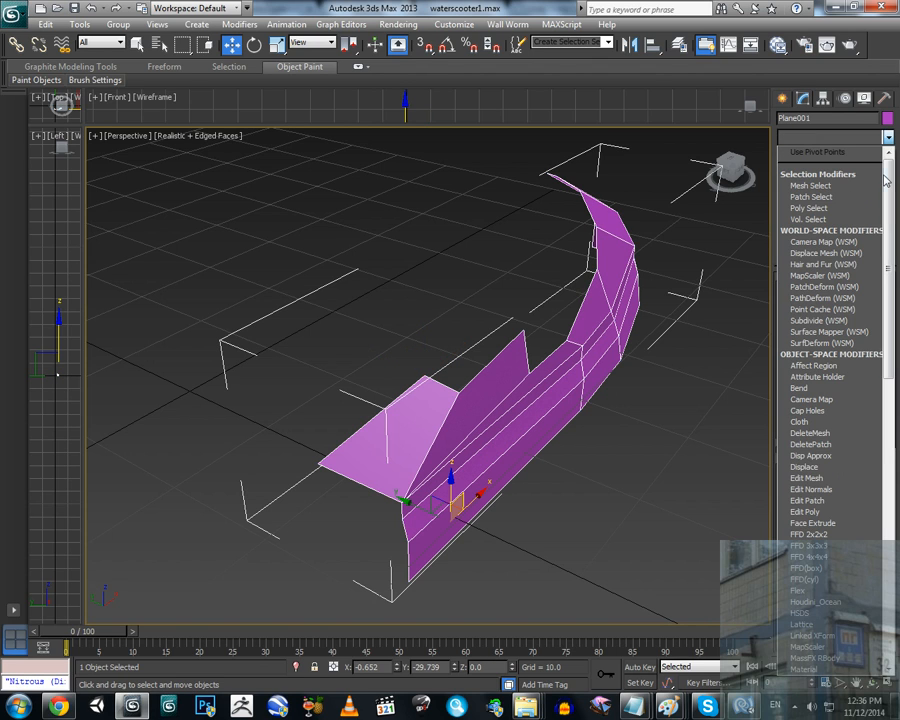
{"action": "left_click_drag", "start_coordinate": [889, 180], "coordinate": [884, 410]}
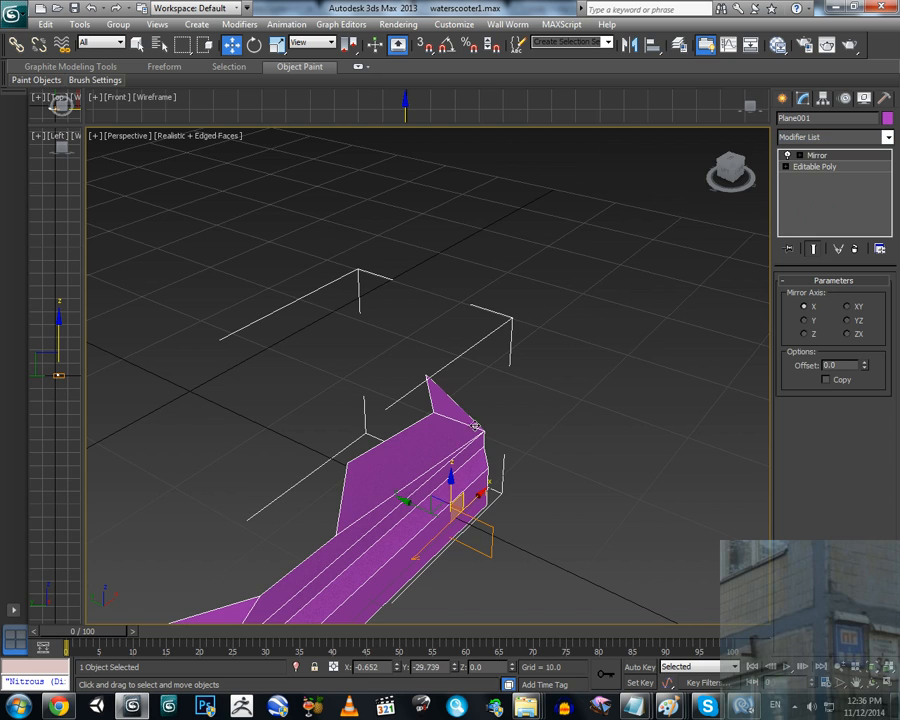
{"action": "middle_click_drag", "start_coordinate": [434, 466], "coordinate": [563, 369]}
{"action": "scroll", "coordinate": [563, 369], "scroll_direction": "up", "scroll_amount": 3}
{"action": "scroll", "coordinate": [566, 368], "scroll_direction": "down", "scroll_amount": 5}
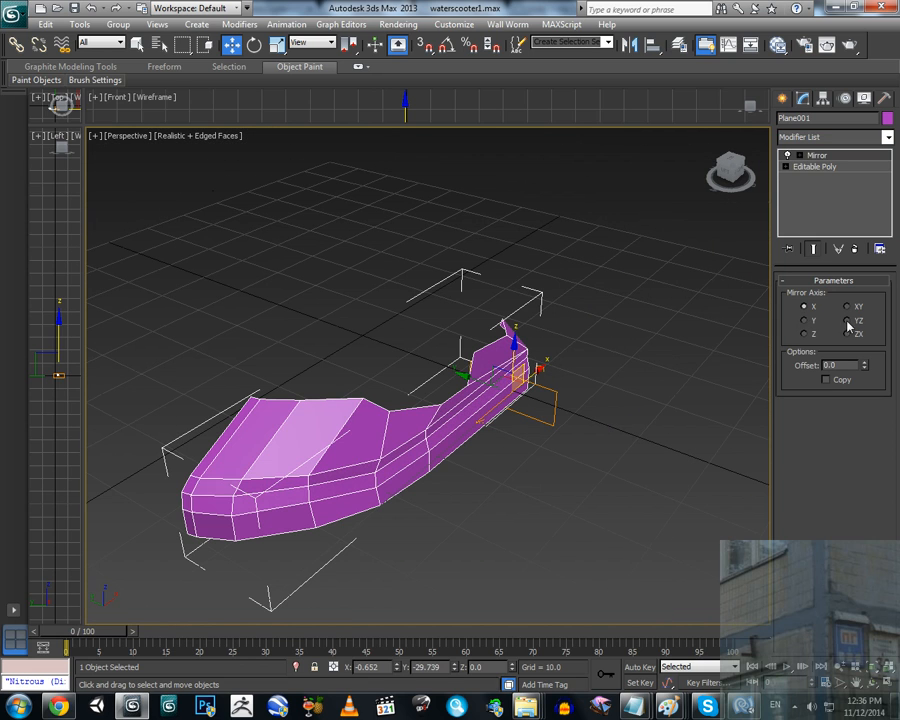
Step: Try the Y, X, XY, Z, ZX and YZ options as the Mirror modifier's axis
{"action": "left_click", "coordinate": [811, 321]}
{"action": "left_click", "coordinate": [811, 309]}
{"action": "left_click", "coordinate": [848, 308]}
{"action": "left_click", "coordinate": [810, 322]}
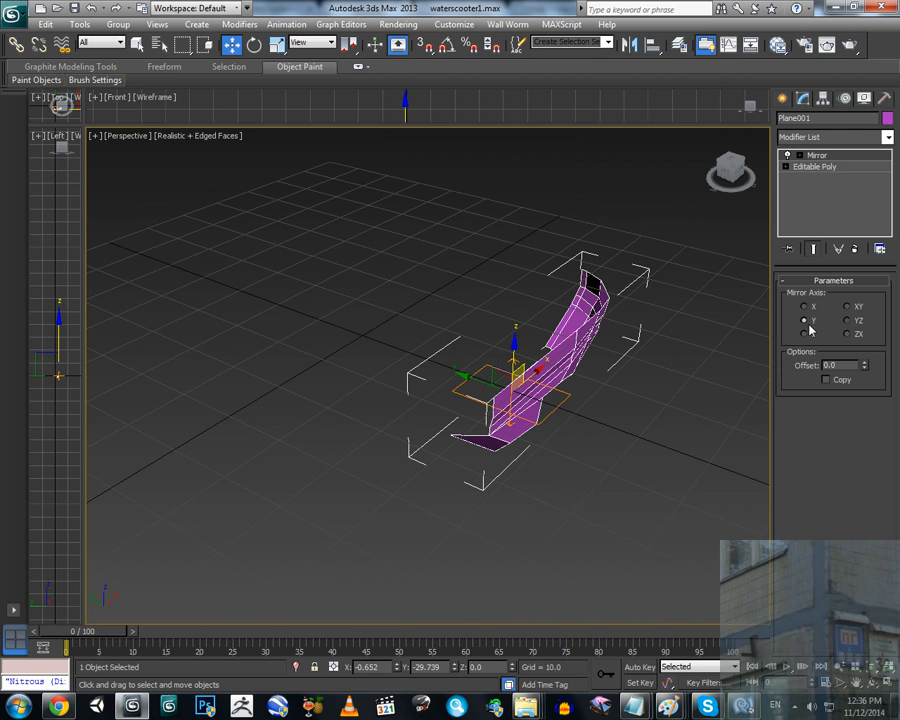
{"action": "left_click", "coordinate": [805, 335]}
{"action": "left_click", "coordinate": [854, 334]}
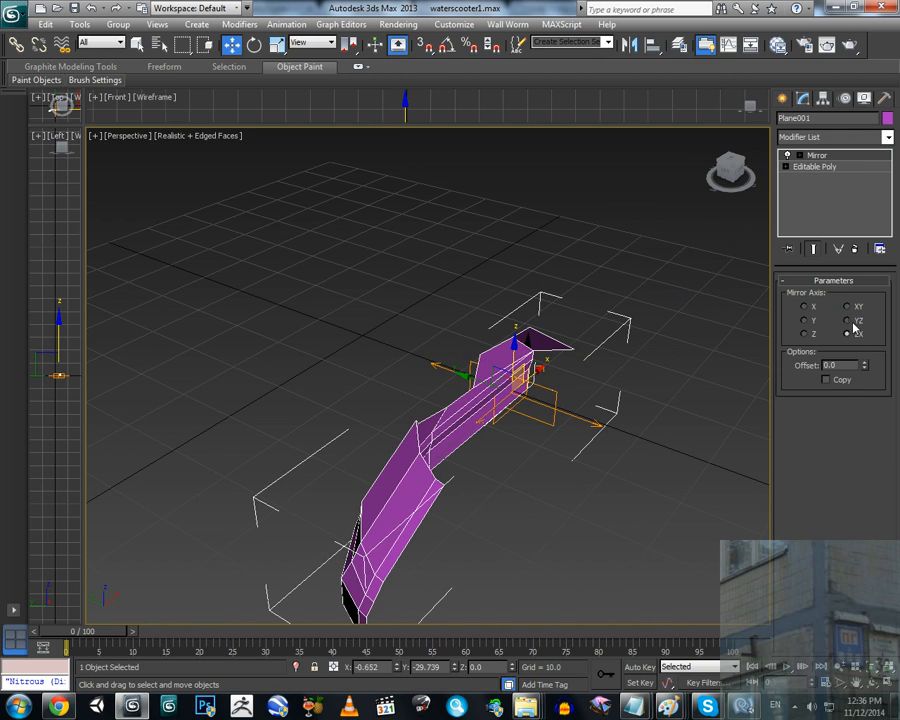
{"action": "left_click", "coordinate": [848, 321]}
Step: Enable Copy in the Mirror modifier and set its mirror axis to X
{"action": "left_click", "coordinate": [826, 380]}
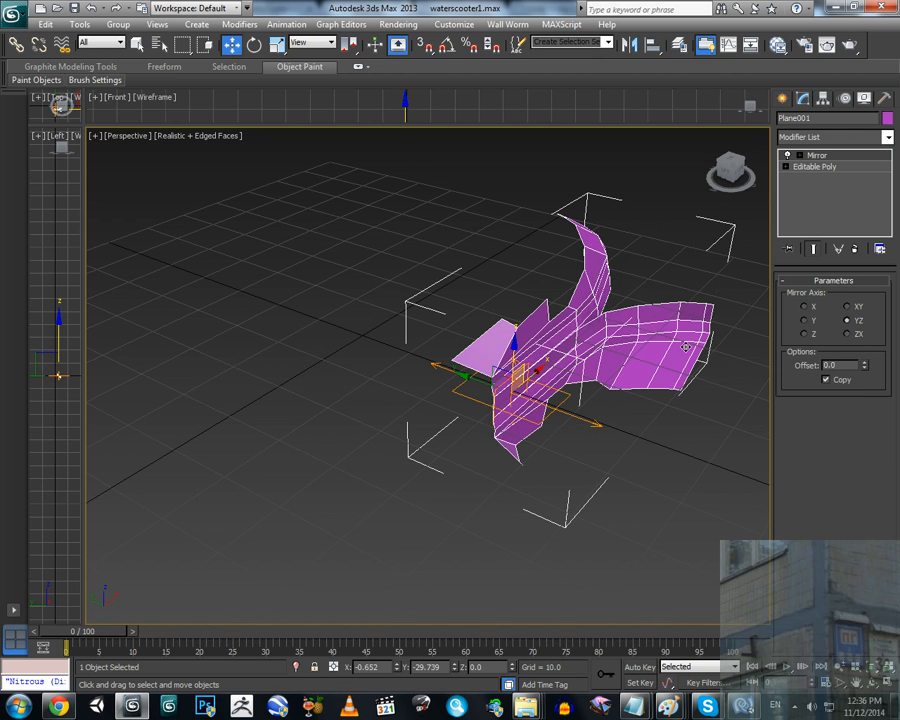
{"action": "middle_click_drag", "start_coordinate": [685, 344], "coordinate": [622, 390]}
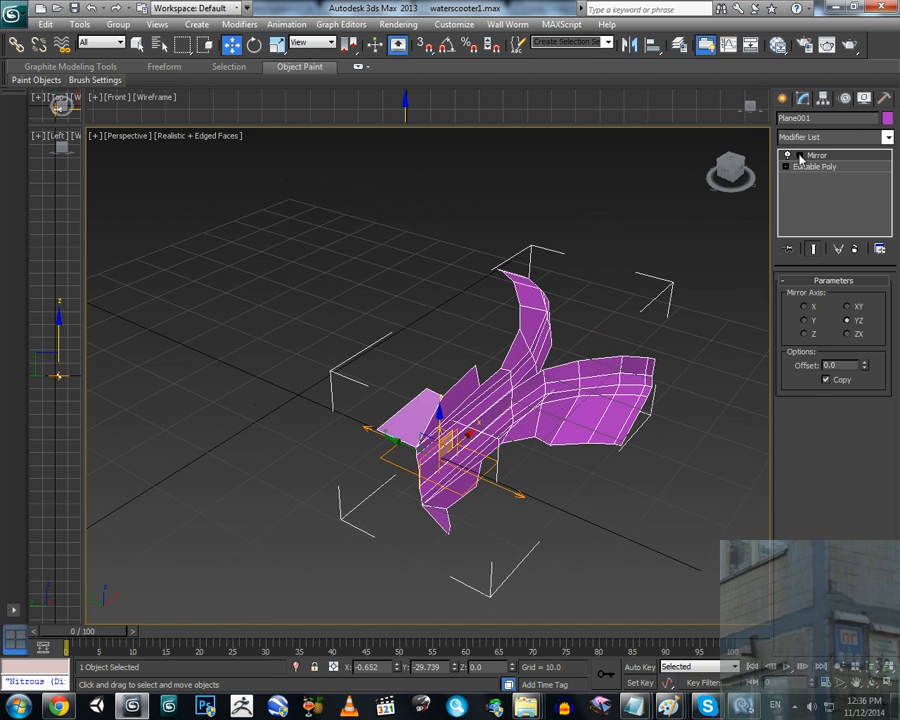
{"action": "left_click", "coordinate": [799, 157]}
{"action": "left_click", "coordinate": [799, 157]}
{"action": "left_click", "coordinate": [806, 308]}
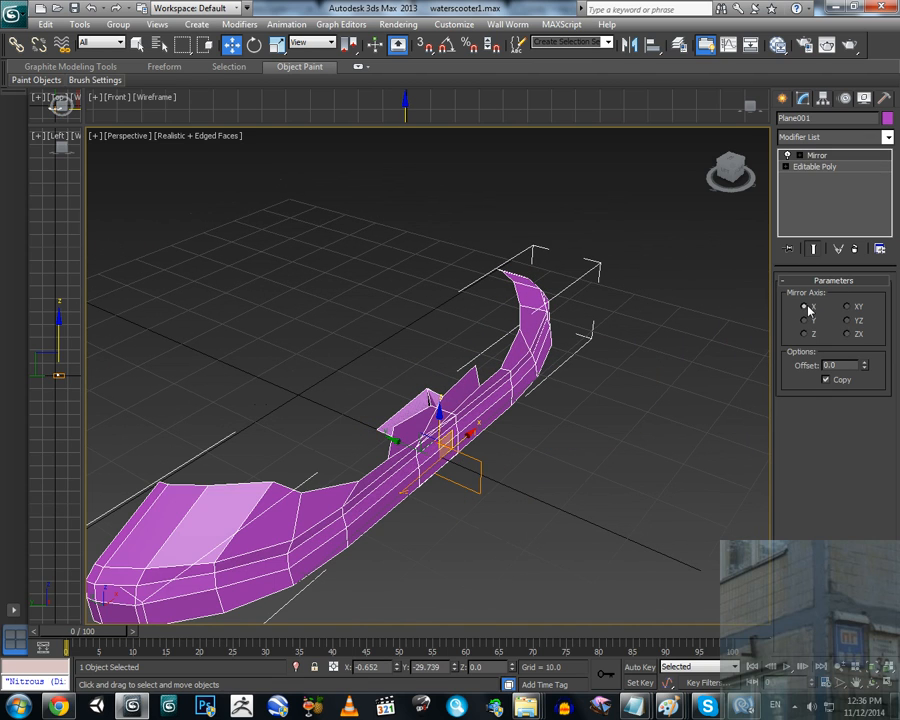
Step: Try the Y, Z, XY and ZX mirror axes on the copied strip in the Mirror modifier
{"action": "left_click", "coordinate": [807, 321]}
{"action": "left_click", "coordinate": [807, 335]}
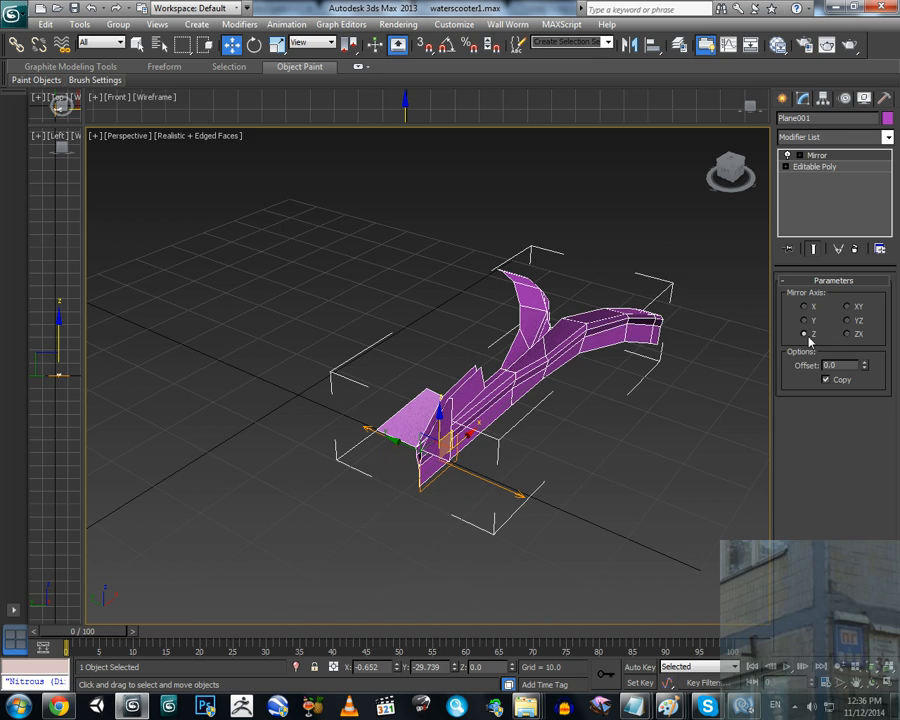
{"action": "left_click", "coordinate": [848, 307]}
{"action": "left_click", "coordinate": [848, 334]}
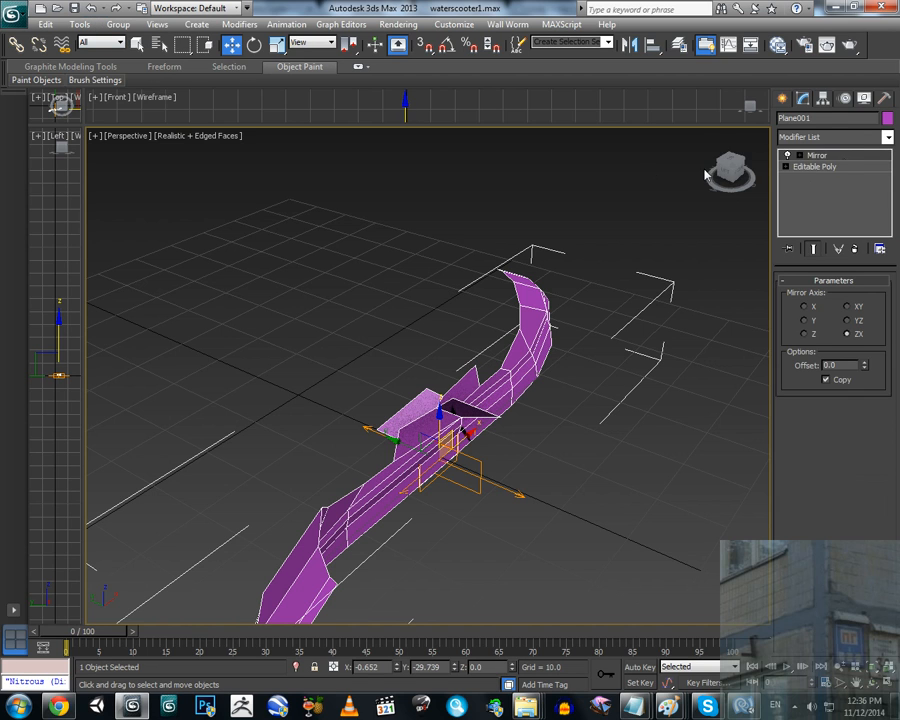
Step: Delete the Mirror modifier and start mirroring the hull half with the Mirror tool, using an Instance clone
{"action": "right_click", "coordinate": [800, 155]}
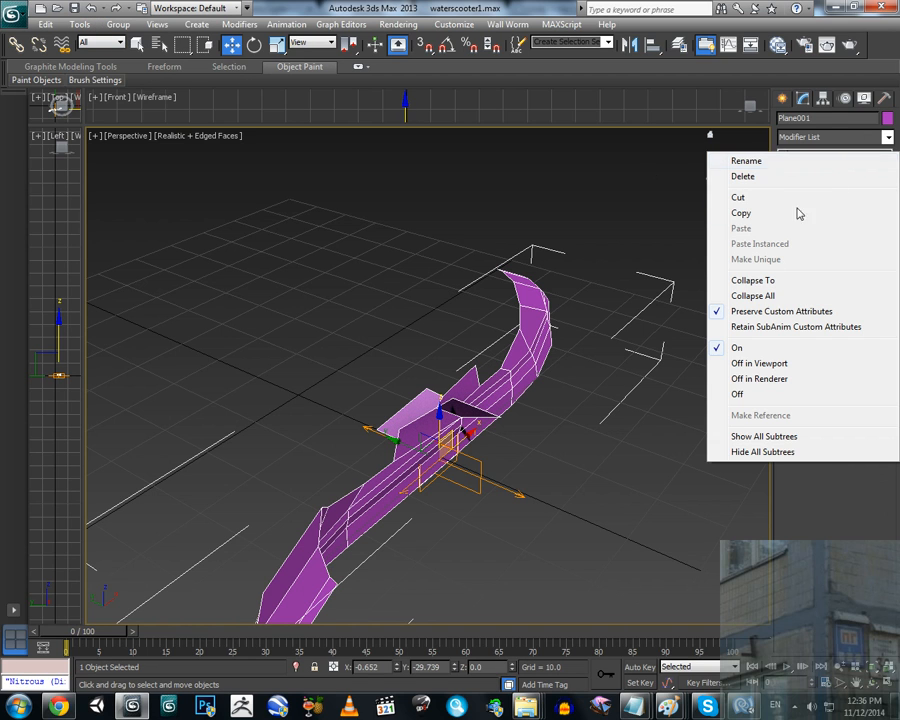
{"action": "left_click", "coordinate": [746, 177]}
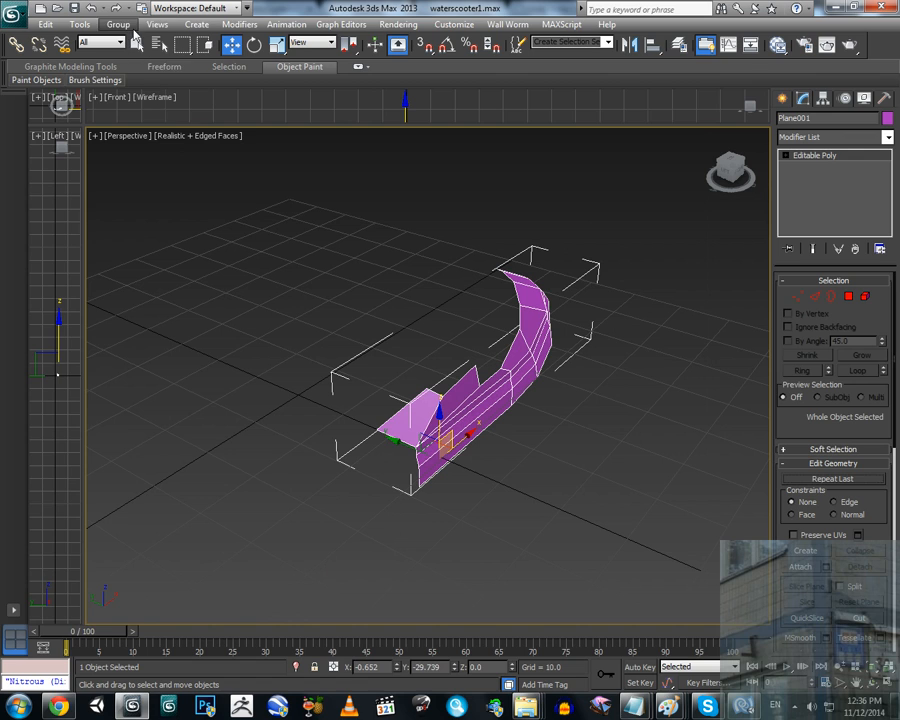
{"action": "left_click", "coordinate": [81, 26]}
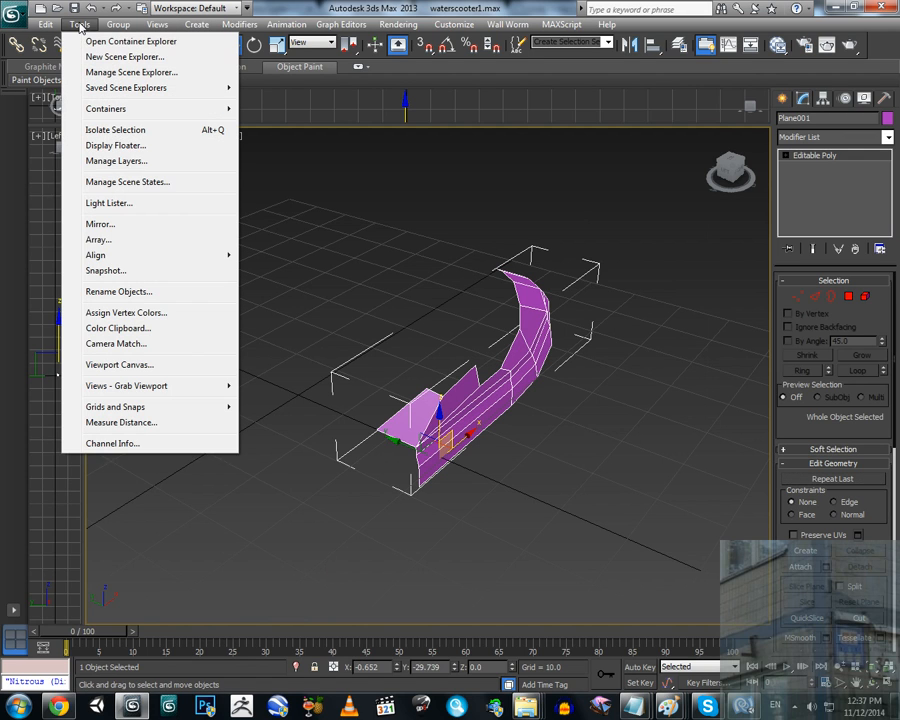
{"action": "left_click", "coordinate": [100, 224]}
{"action": "left_click_drag", "start_coordinate": [456, 236], "coordinate": [639, 392]}
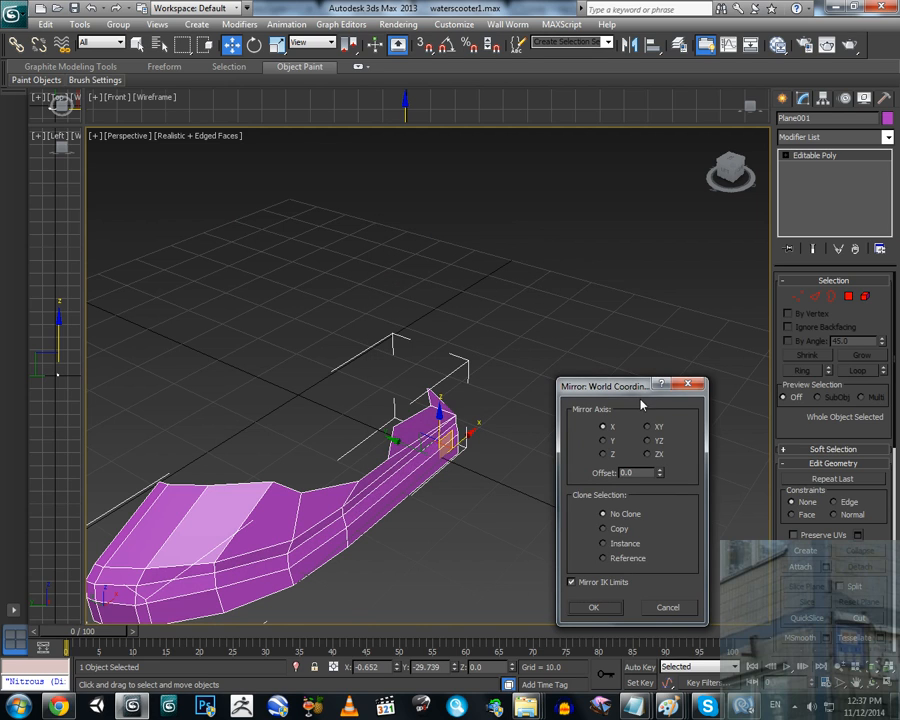
{"action": "left_click", "coordinate": [615, 545]}
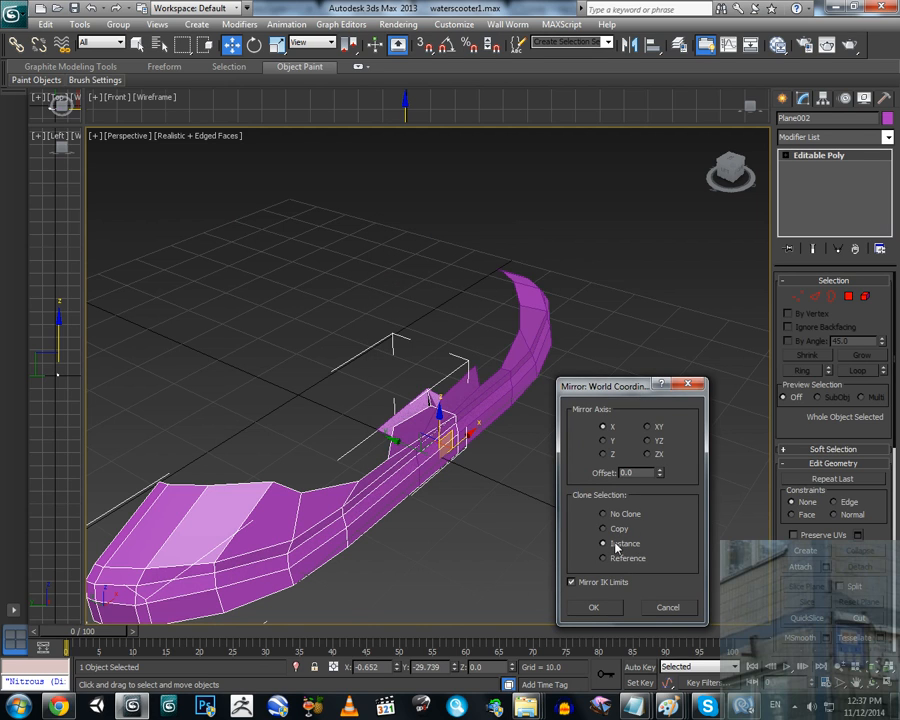
Step: Try the Y, Z, XY, YZ and ZX mirror axes for the instanced hull half
{"action": "left_click", "coordinate": [604, 440]}
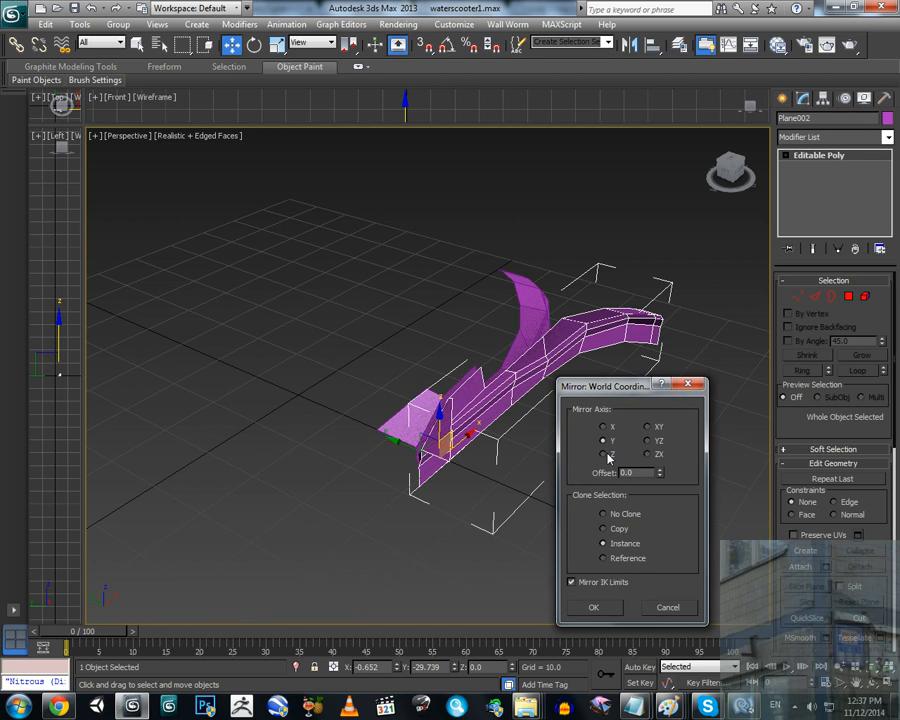
{"action": "left_click", "coordinate": [606, 455]}
{"action": "left_click", "coordinate": [656, 428]}
{"action": "left_click", "coordinate": [655, 441]}
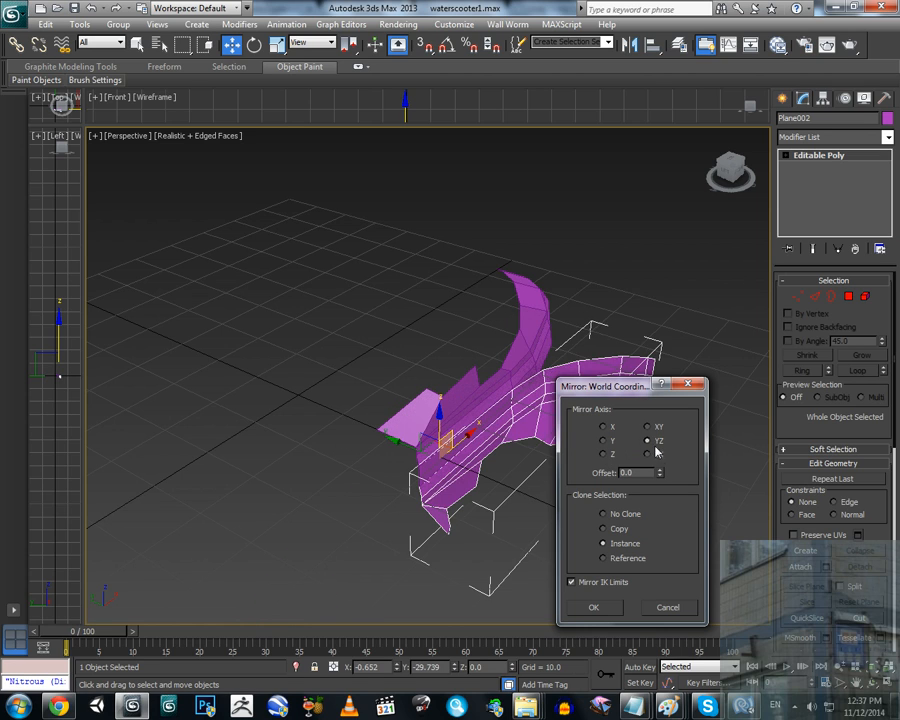
{"action": "left_click", "coordinate": [656, 455]}
{"action": "left_click", "coordinate": [652, 428]}
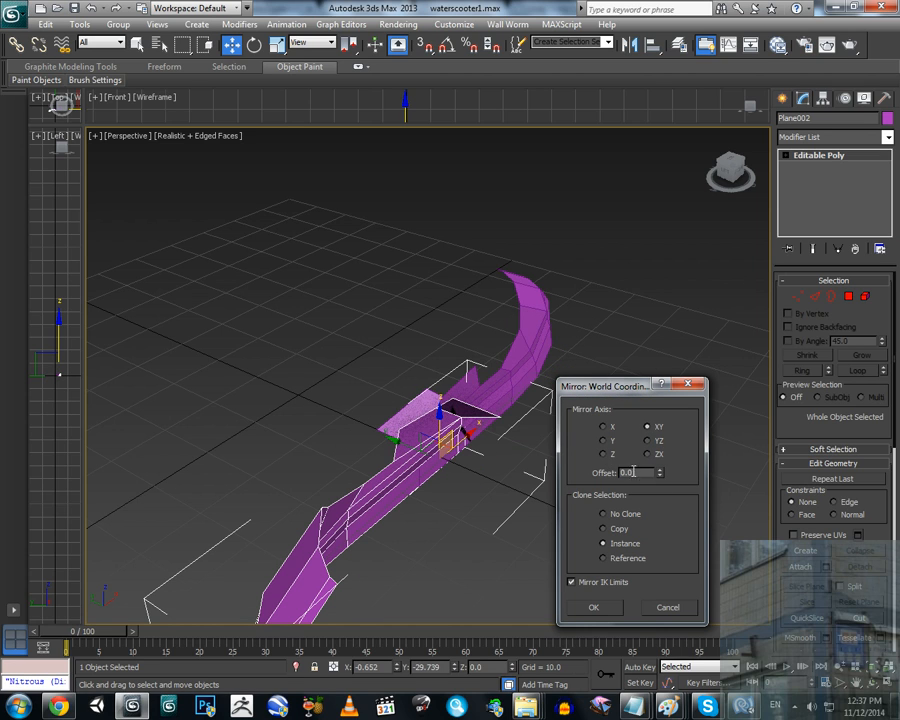
{"action": "left_click", "coordinate": [604, 455]}
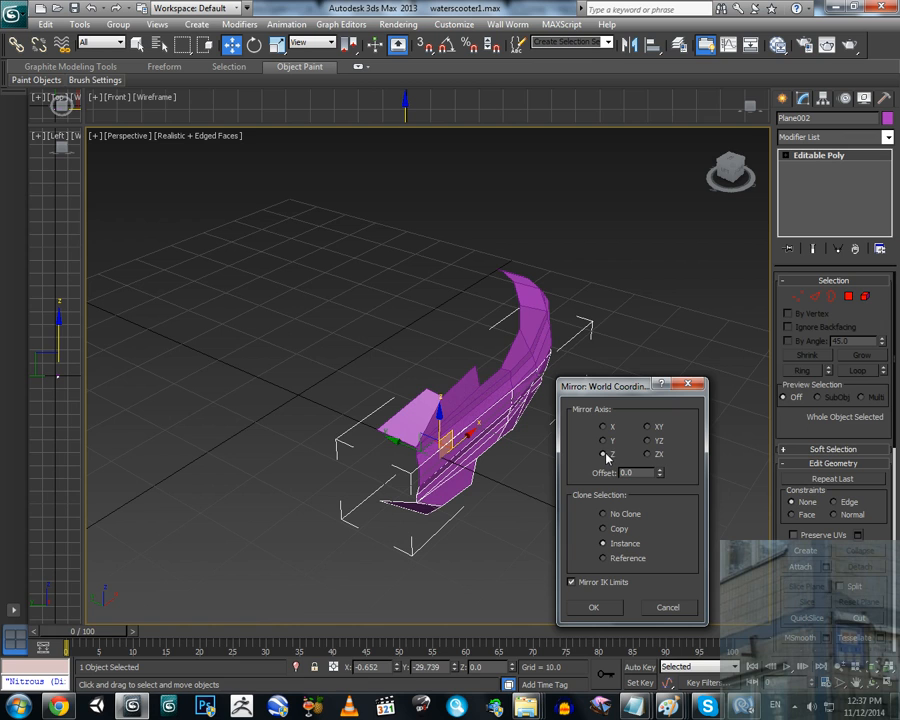
Step: Create the mirrored instance on the Y axis with an offset of 27.753
{"action": "left_click", "coordinate": [605, 442]}
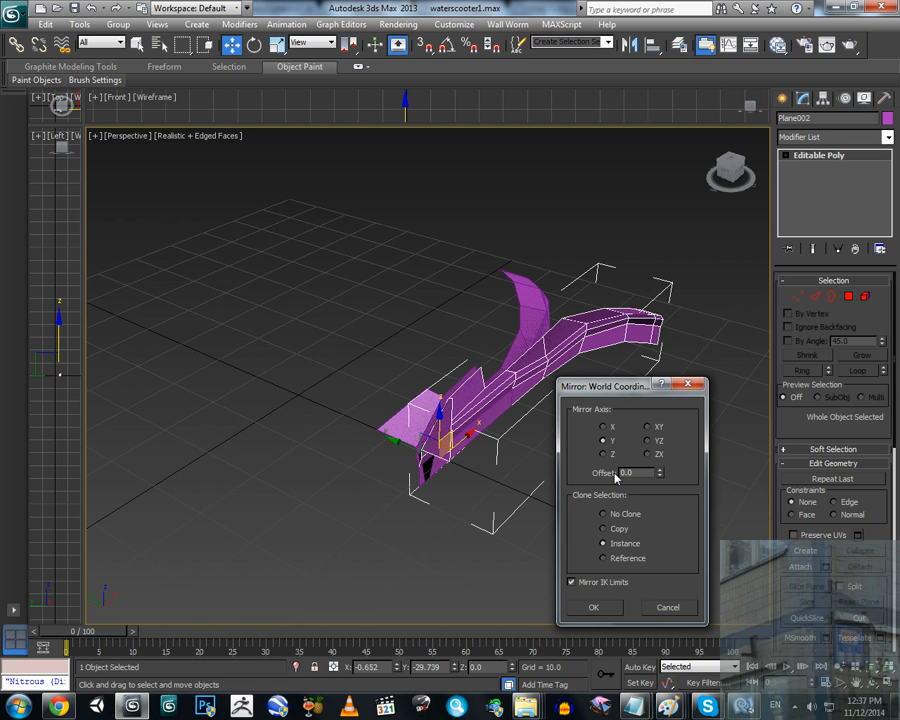
{"action": "mouse_move", "coordinate": [660, 480]}
{"action": "left_mouse_down"}
{"action": "mouse_move", "coordinate": [645, 340]}
{"action": "mouse_move", "coordinate": [600, 160]}
{"action": "mouse_move", "coordinate": [543, 486]}
{"action": "mouse_move", "coordinate": [553, 130]}
{"action": "mouse_move", "coordinate": [488, 243]}
{"action": "mouse_move", "coordinate": [488, 372]}
{"action": "mouse_move", "coordinate": [677, 476]}
{"action": "mouse_move", "coordinate": [659, 478]}
{"action": "mouse_move", "coordinate": [663, 440]}
{"action": "mouse_move", "coordinate": [672, 456]}
{"action": "mouse_move", "coordinate": [663, 476]}
{"action": "mouse_move", "coordinate": [672, 481]}
{"action": "left_mouse_up"}
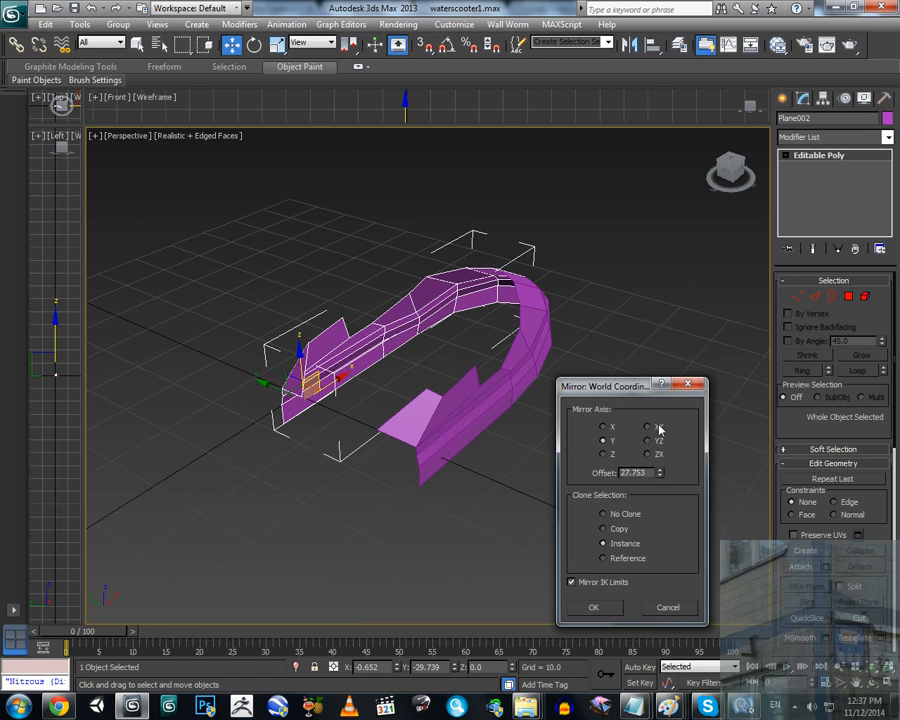
{"action": "left_click", "coordinate": [604, 609]}
Step: Move the two front vertices of the raised rear side panel along X toward the stern, to about X 6.7
{"action": "mouse_move", "coordinate": [474, 394]}
{"action": "middle_mouse_down", "text": "alt"}
{"action": "mouse_move", "coordinate": [482, 384]}
{"action": "mouse_move", "coordinate": [514, 416]}
{"action": "mouse_move", "coordinate": [434, 432]}
{"action": "mouse_move", "coordinate": [426, 450]}
{"action": "mouse_move", "coordinate": [462, 374]}
{"action": "mouse_move", "coordinate": [517, 396]}
{"action": "mouse_move", "coordinate": [470, 416]}
{"action": "mouse_move", "coordinate": [492, 486]}
{"action": "mouse_move", "coordinate": [528, 414]}
{"action": "mouse_move", "coordinate": [599, 426]}
{"action": "mouse_move", "coordinate": [458, 454]}
{"action": "mouse_move", "coordinate": [450, 466]}
{"action": "mouse_move", "coordinate": [458, 404]}
{"action": "mouse_move", "coordinate": [470, 400]}
{"action": "middle_mouse_up", "text": "alt"}
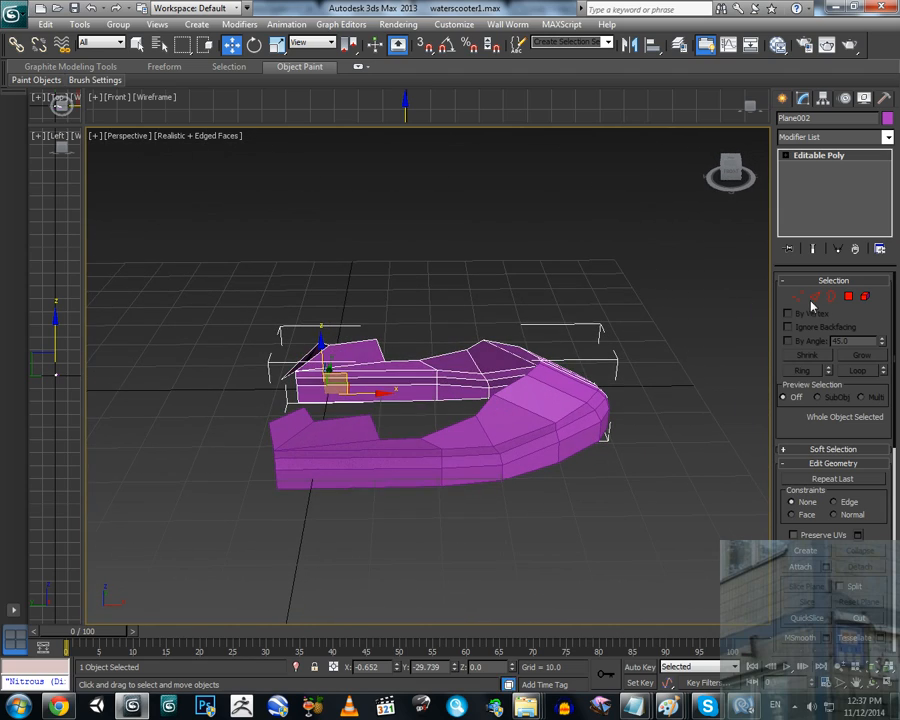
{"action": "left_click", "coordinate": [798, 298]}
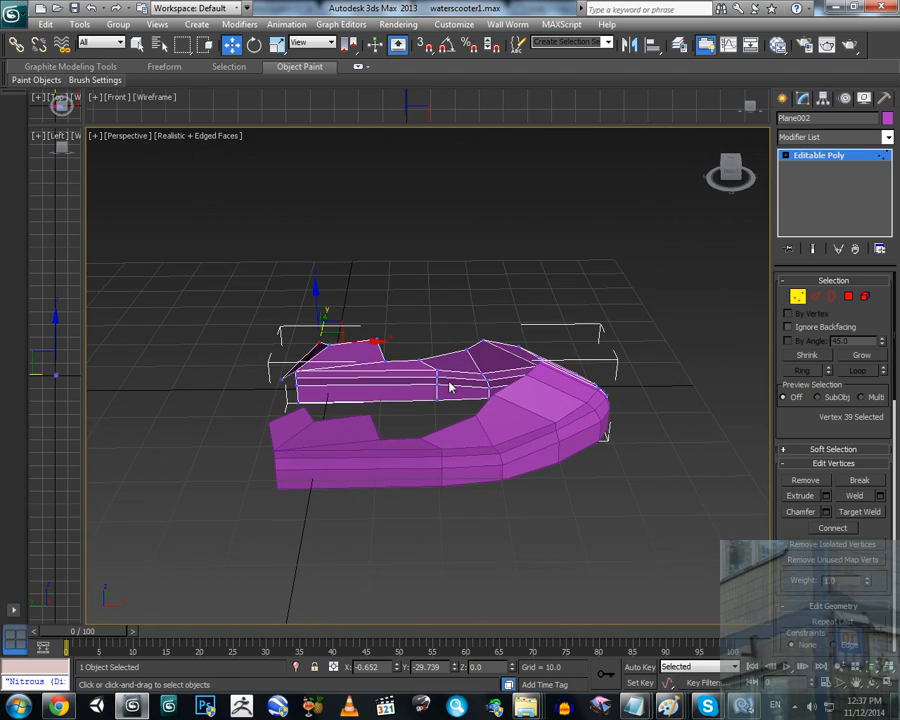
{"action": "middle_click_drag", "start_coordinate": [460, 390], "coordinate": [428, 407], "text": "alt"}
{"action": "scroll", "coordinate": [400, 422], "scroll_direction": "up", "scroll_amount": 3}
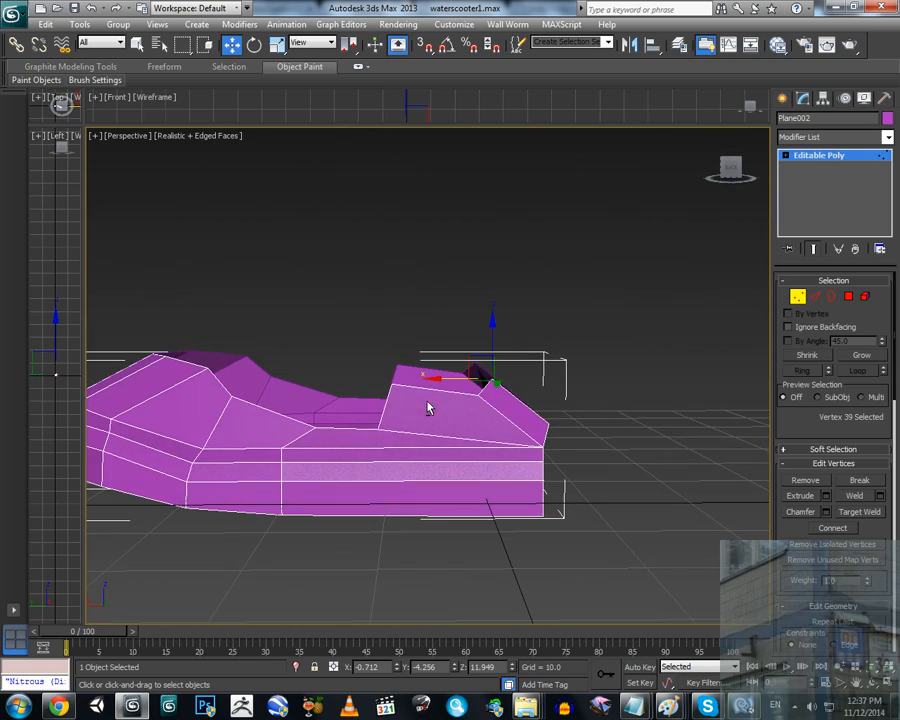
{"action": "left_click_drag", "start_coordinate": [408, 548], "coordinate": [404, 515]}
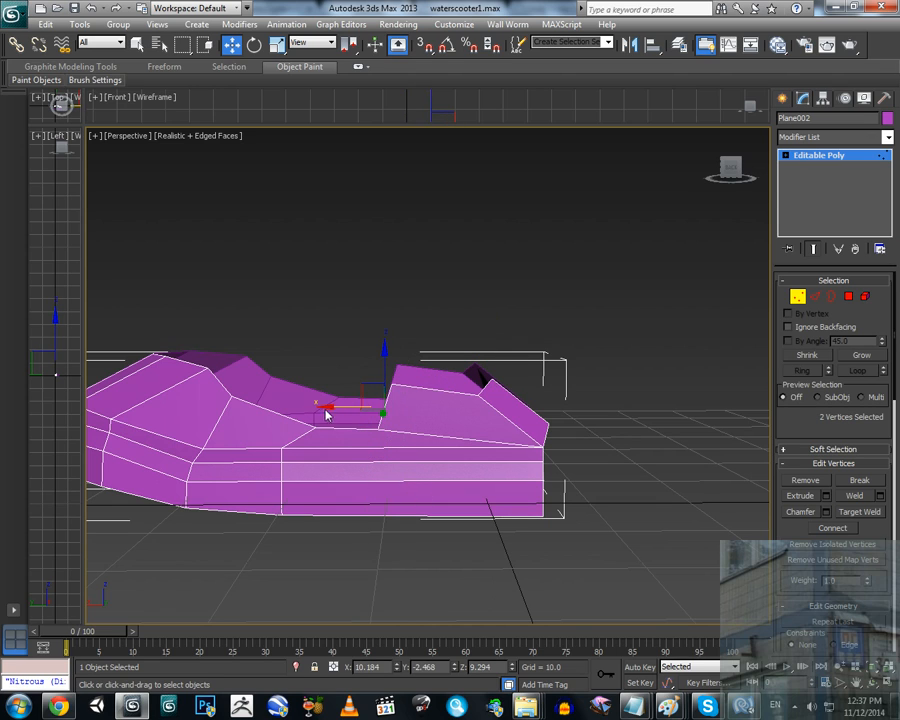
{"action": "left_click_drag", "start_coordinate": [326, 414], "coordinate": [355, 419]}
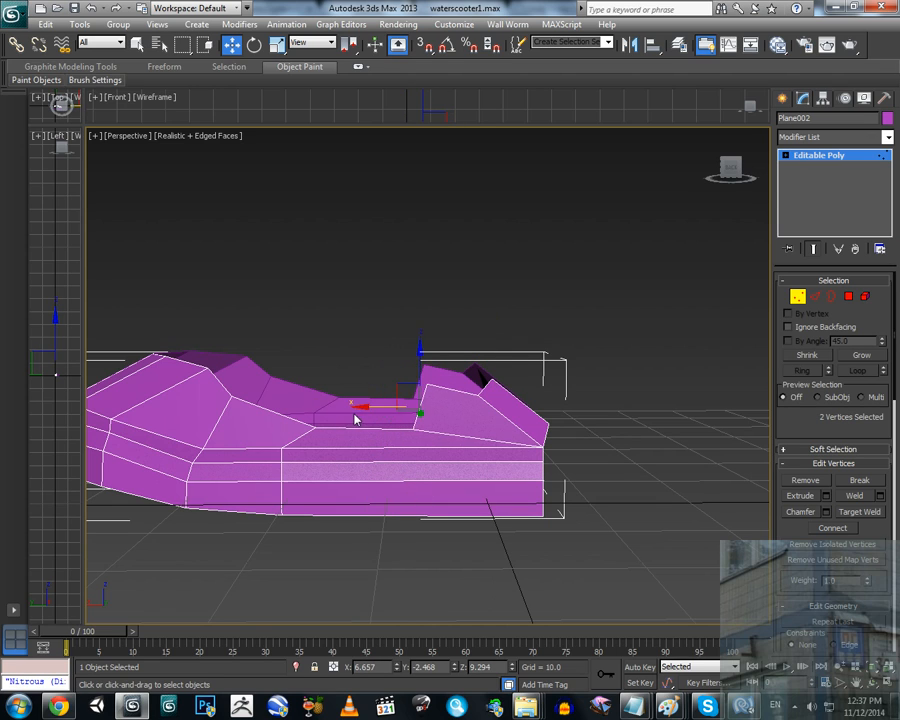
Step: Select all vertices of the hull half and scale them down along Y to make it narrower
{"action": "middle_click_drag", "start_coordinate": [355, 419], "coordinate": [277, 516], "text": "alt"}
{"action": "scroll", "coordinate": [427, 433], "scroll_direction": "down", "scroll_amount": 5}
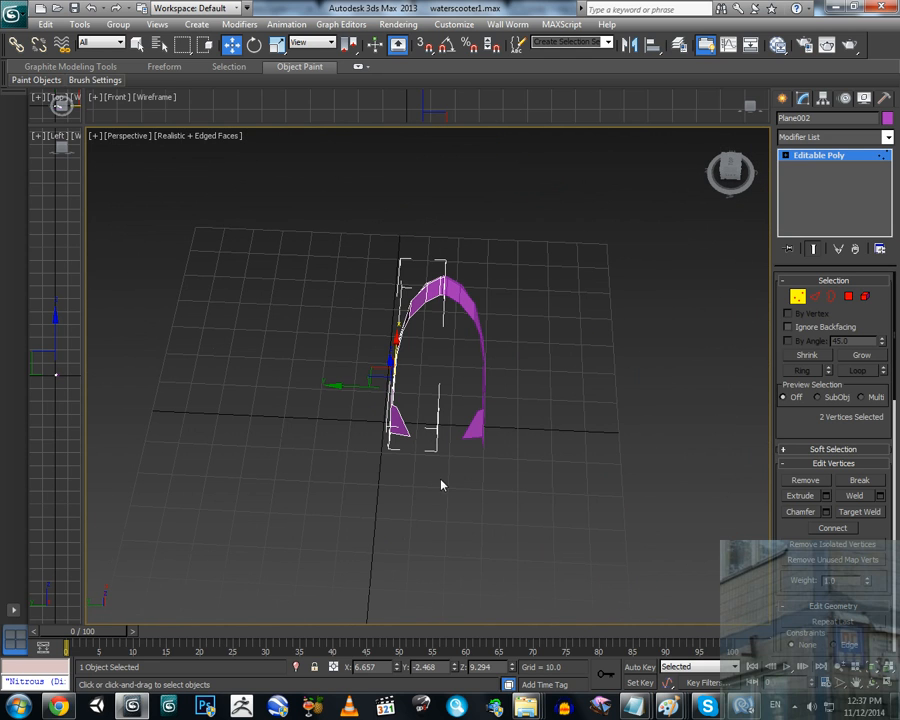
{"action": "left_click_drag", "start_coordinate": [390, 226], "coordinate": [391, 227]}
{"action": "left_click", "coordinate": [277, 44]}
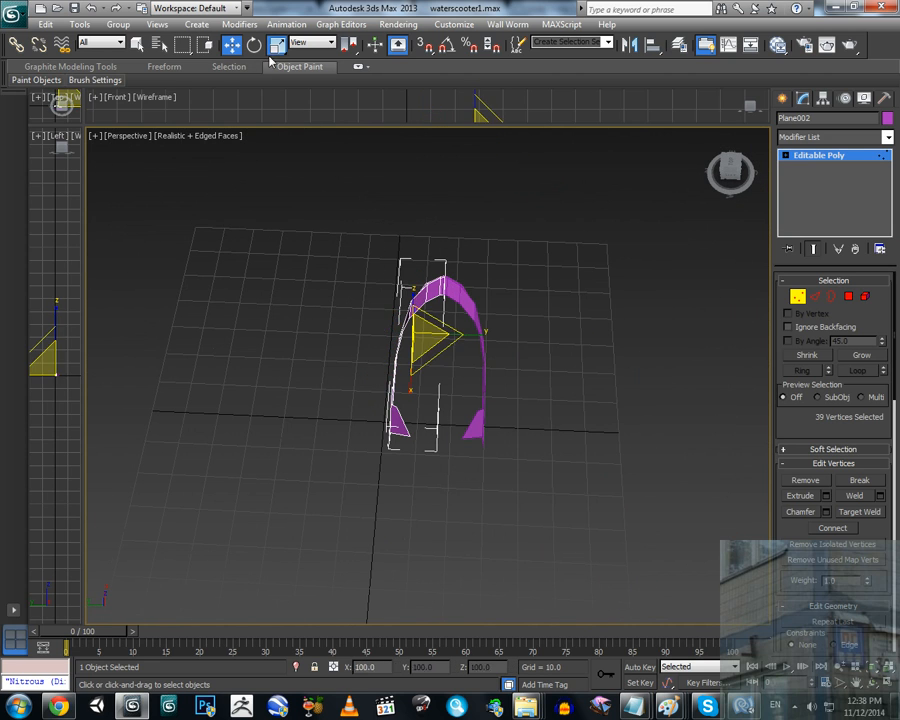
{"action": "left_click_drag", "start_coordinate": [466, 331], "coordinate": [441, 341]}
Step: Move all the selected vertices along Y until the two hull halves meet at the bow
{"action": "left_click", "coordinate": [232, 45]}
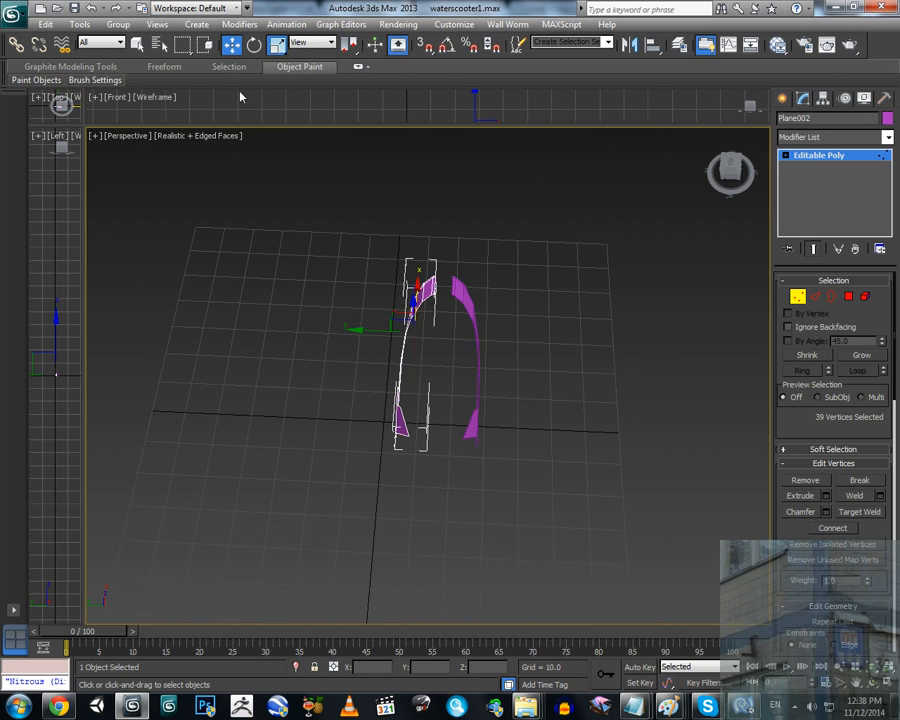
{"action": "middle_click_drag", "start_coordinate": [406, 317], "coordinate": [402, 339]}
{"action": "scroll", "coordinate": [400, 340], "scroll_direction": "up", "scroll_amount": 2}
{"action": "left_click_drag", "start_coordinate": [351, 341], "coordinate": [367, 337]}
{"action": "middle_click_drag", "start_coordinate": [367, 337], "coordinate": [475, 342], "text": "alt"}
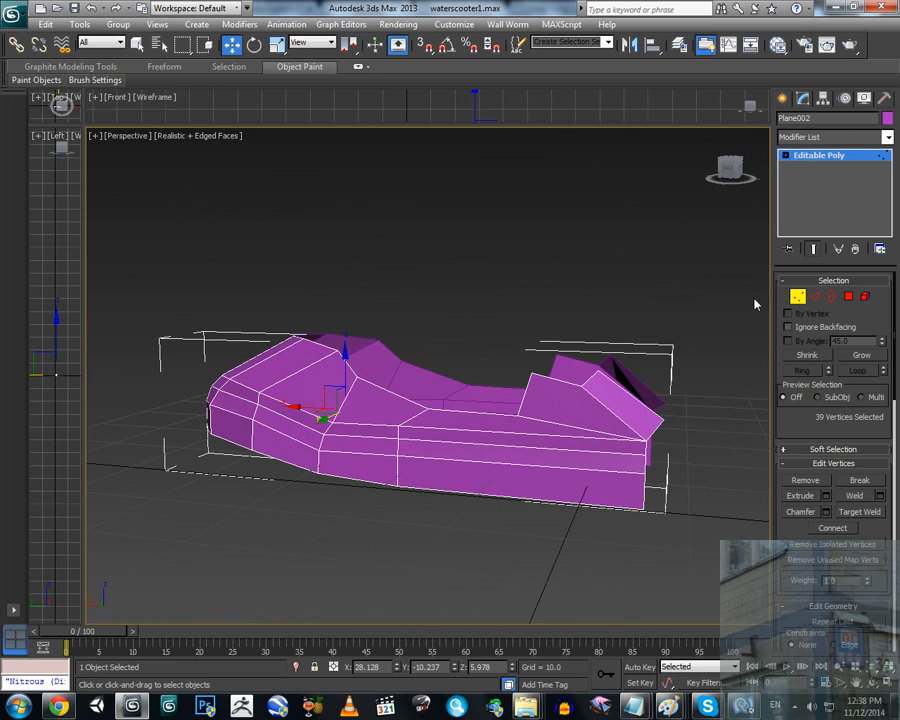
{"action": "middle_click_drag", "start_coordinate": [597, 386], "coordinate": [498, 522], "text": "alt"}
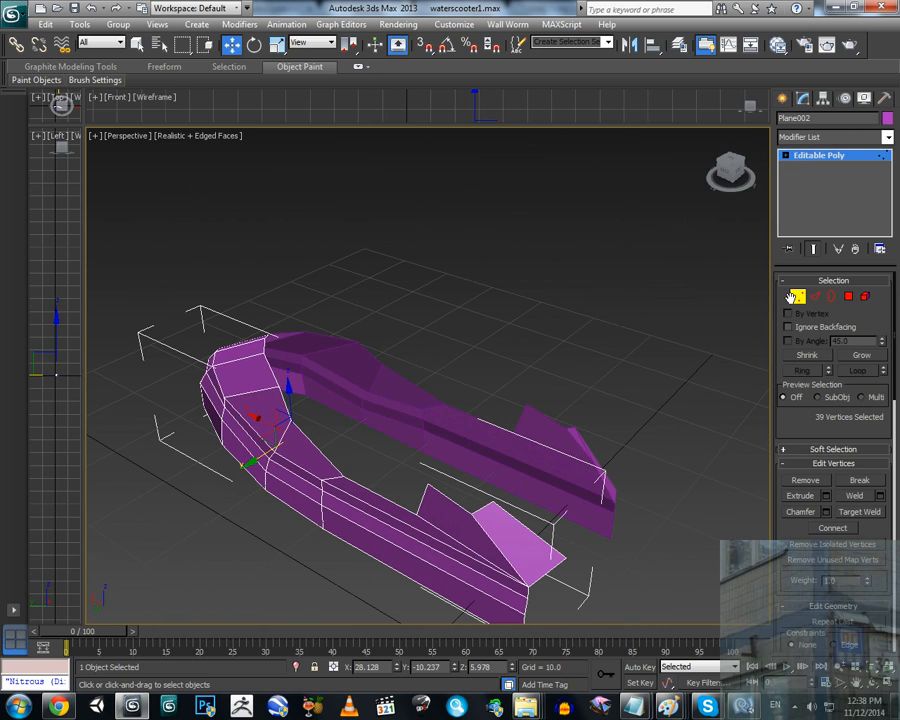
Step: Move the inner edge of the sloping stern panel along Y to the mirrored half, at about Y -14.5
{"action": "left_click", "coordinate": [472, 512]}
{"action": "middle_click_drag", "start_coordinate": [765, 310], "coordinate": [560, 403], "text": "alt"}
{"action": "scroll", "coordinate": [471, 429], "scroll_direction": "up", "scroll_amount": 3}
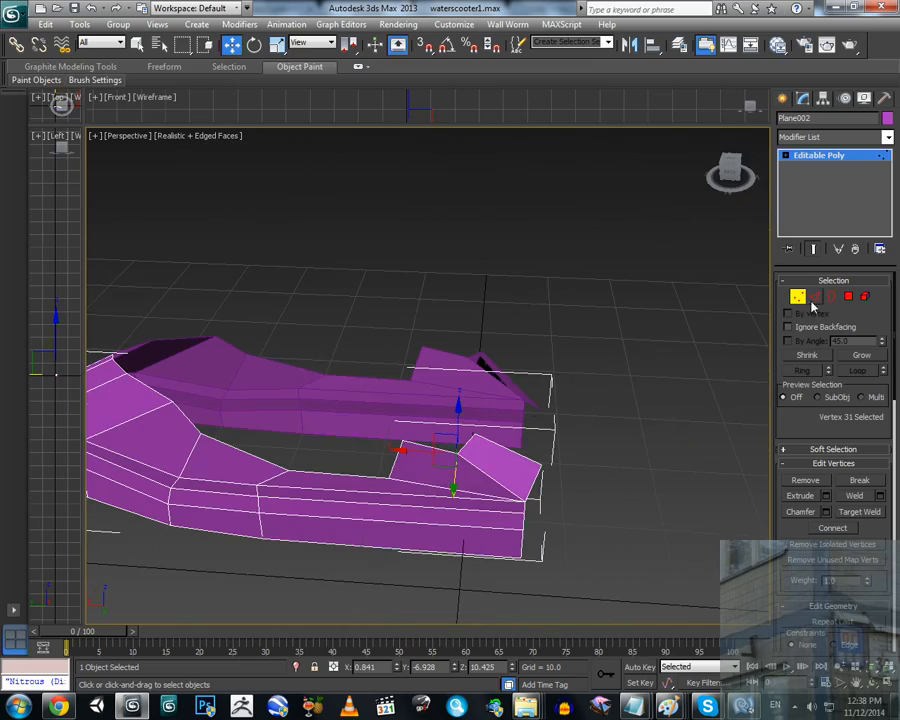
{"action": "left_click", "coordinate": [815, 299]}
{"action": "left_click", "coordinate": [519, 446]}
{"action": "middle_click_drag", "start_coordinate": [515, 445], "coordinate": [418, 486], "text": "alt"}
{"action": "left_click", "coordinate": [436, 447]}
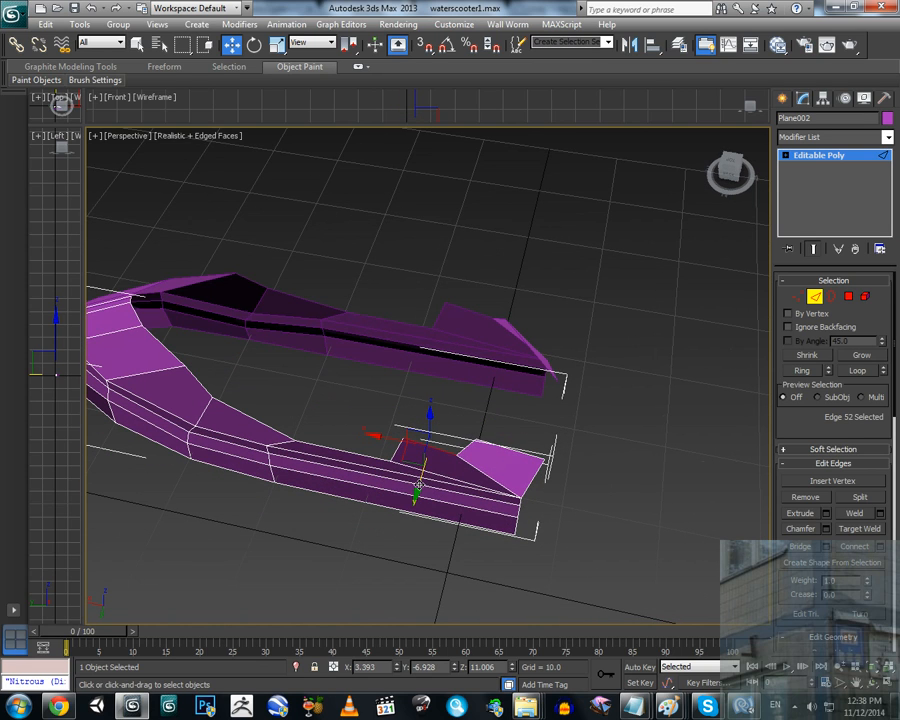
{"action": "left_click", "coordinate": [499, 446]}
{"action": "left_click_drag", "start_coordinate": [503, 491], "coordinate": [518, 460]}
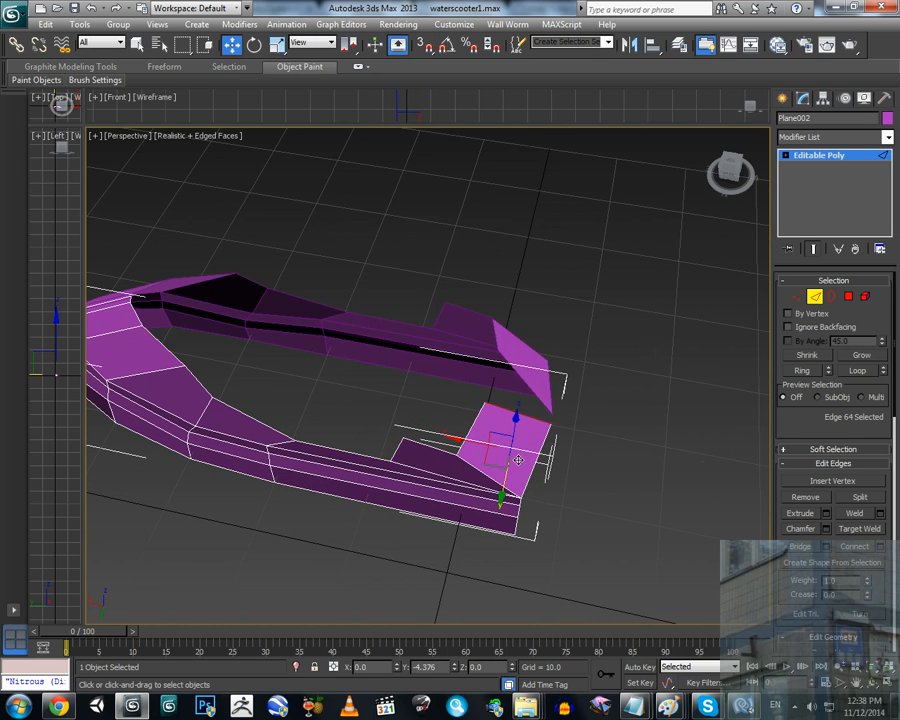
{"action": "middle_click_drag", "start_coordinate": [518, 460], "coordinate": [477, 452], "text": "alt"}
{"action": "left_click_drag", "start_coordinate": [476, 435], "coordinate": [482, 430]}
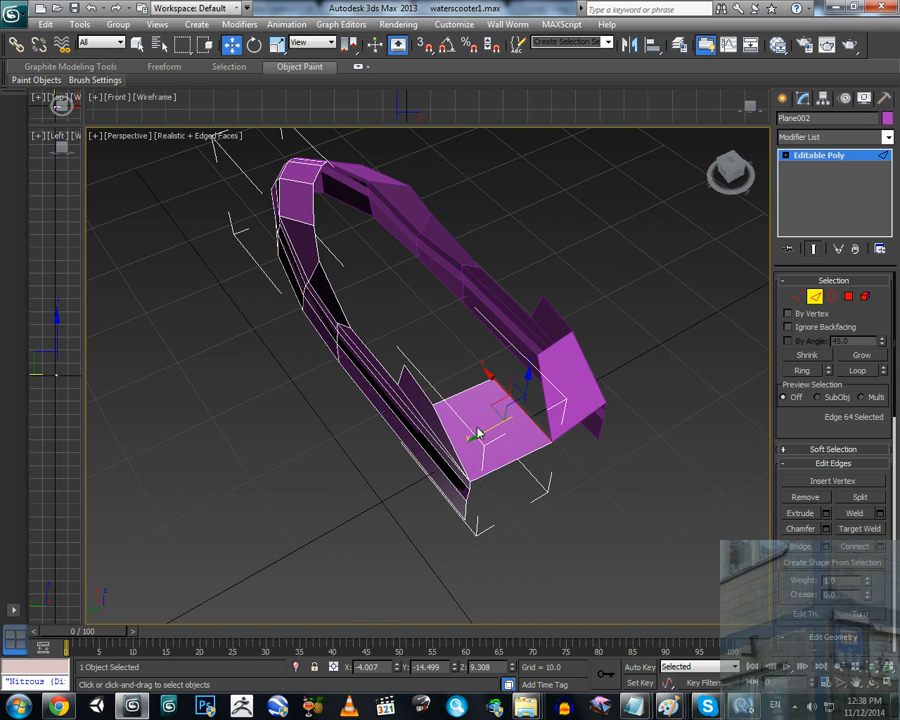
{"action": "middle_click_drag", "start_coordinate": [449, 432], "coordinate": [504, 432], "text": "alt"}
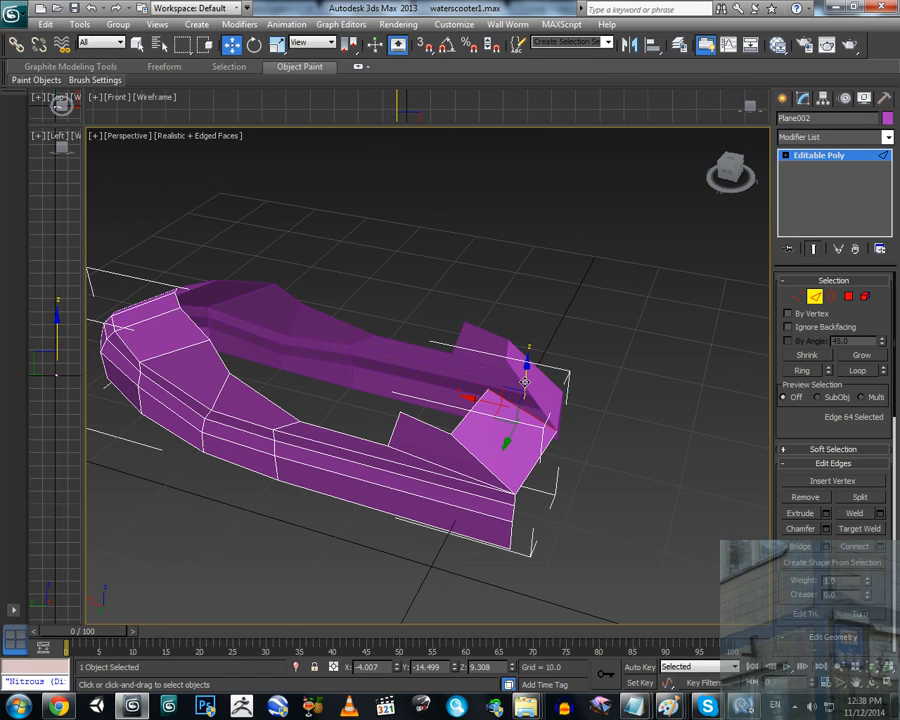
{"action": "mouse_move", "coordinate": [515, 395]}
{"action": "middle_mouse_down", "text": "alt"}
{"action": "mouse_move", "coordinate": [486, 413]}
{"action": "mouse_move", "coordinate": [518, 380]}
{"action": "middle_mouse_up", "text": "alt"}
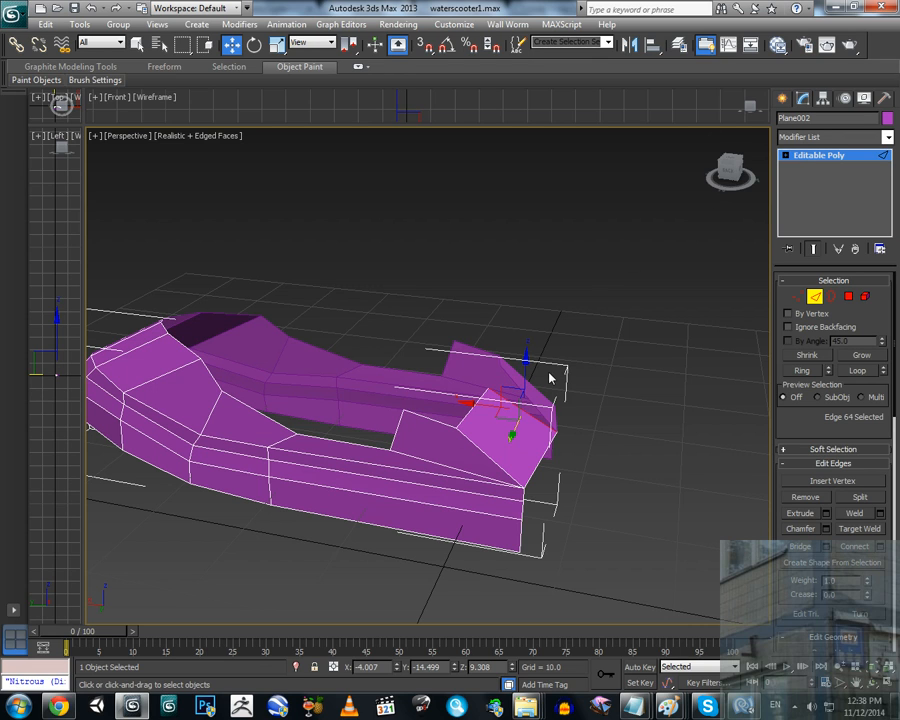
{"action": "middle_click_drag", "start_coordinate": [549, 378], "coordinate": [560, 308], "text": "alt"}
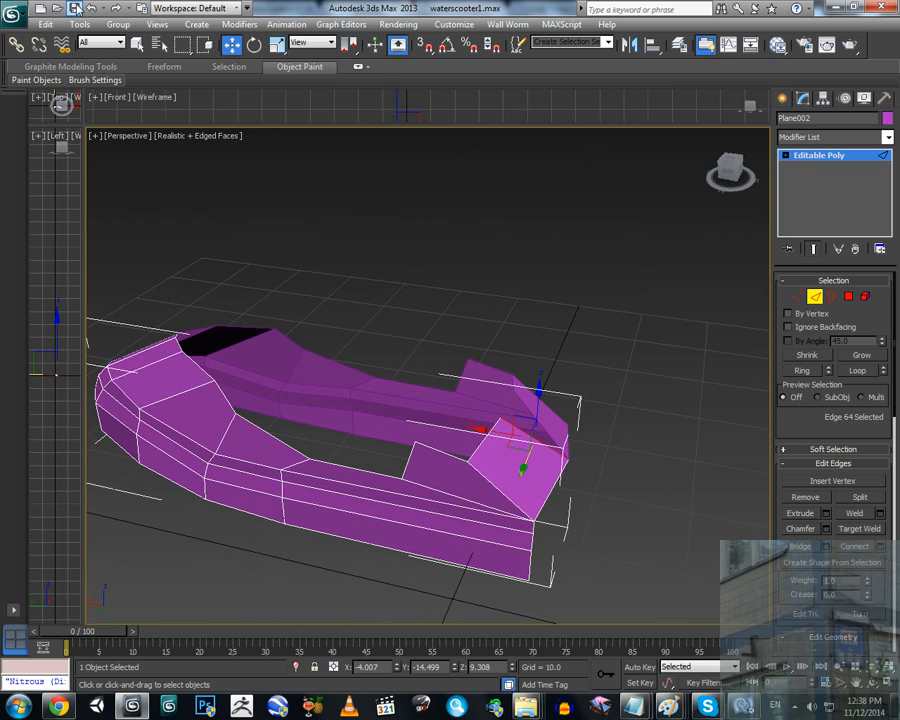
Step: Extend the top edge of the raised rear side panel inward along Y as a new polygon, to about Y -13.3
{"action": "middle_click_drag", "start_coordinate": [382, 260], "coordinate": [818, 335], "text": "alt"}
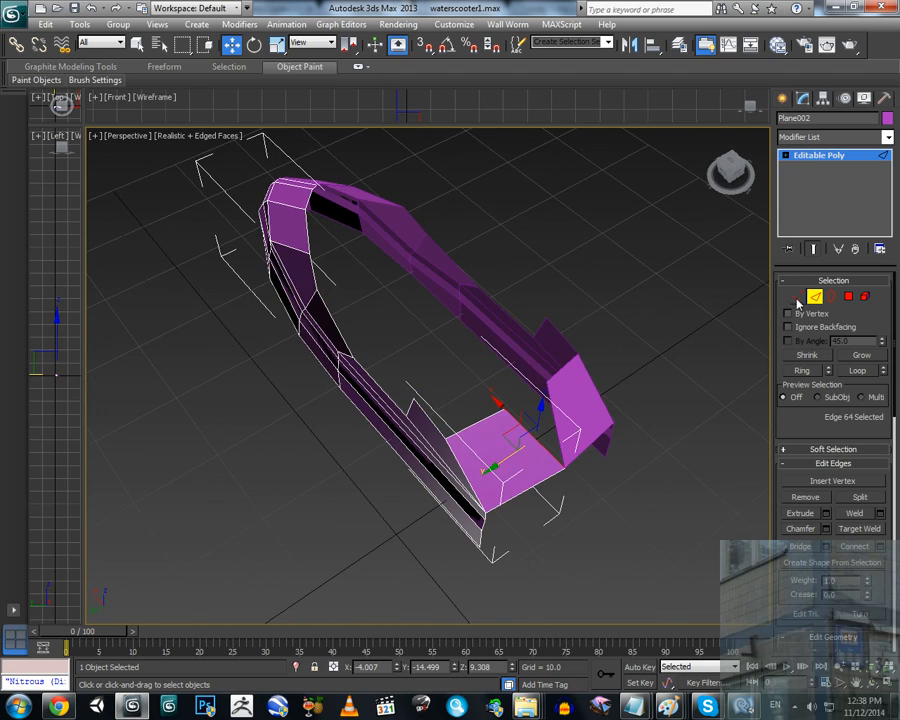
{"action": "left_click", "coordinate": [797, 297]}
{"action": "middle_click_drag", "start_coordinate": [510, 394], "coordinate": [490, 519], "text": "alt"}
{"action": "left_click", "coordinate": [817, 297]}
{"action": "left_click", "coordinate": [433, 469]}
{"action": "left_click_drag", "start_coordinate": [491, 503], "coordinate": [453, 493]}
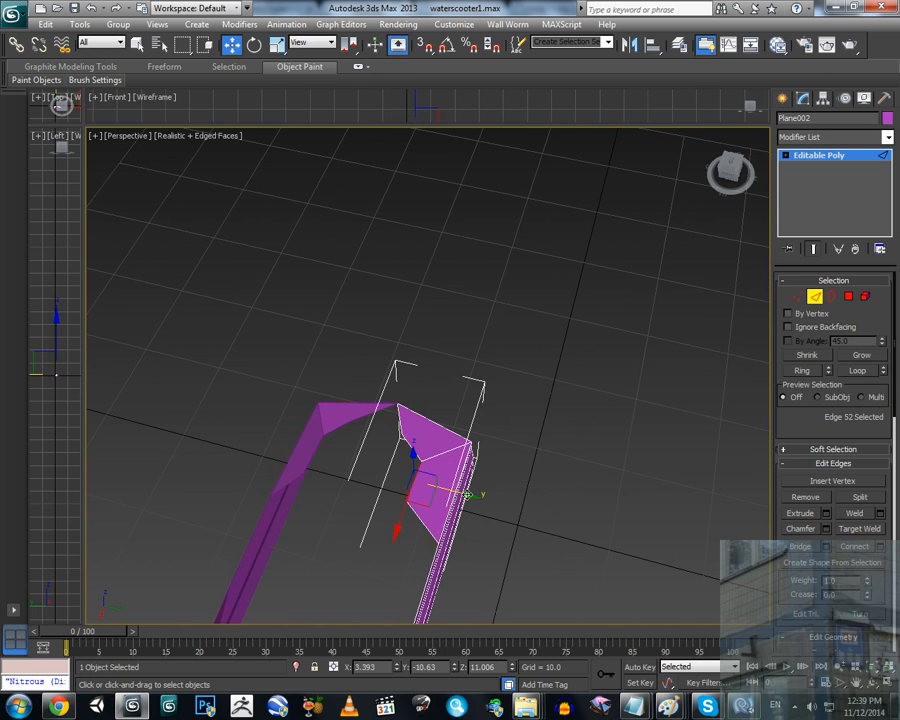
{"action": "key", "text": "ctrl+z"}
{"action": "left_click_drag", "start_coordinate": [505, 507], "coordinate": [442, 489], "text": "shift"}
{"action": "middle_click_drag", "start_coordinate": [442, 489], "coordinate": [406, 448], "text": "alt"}
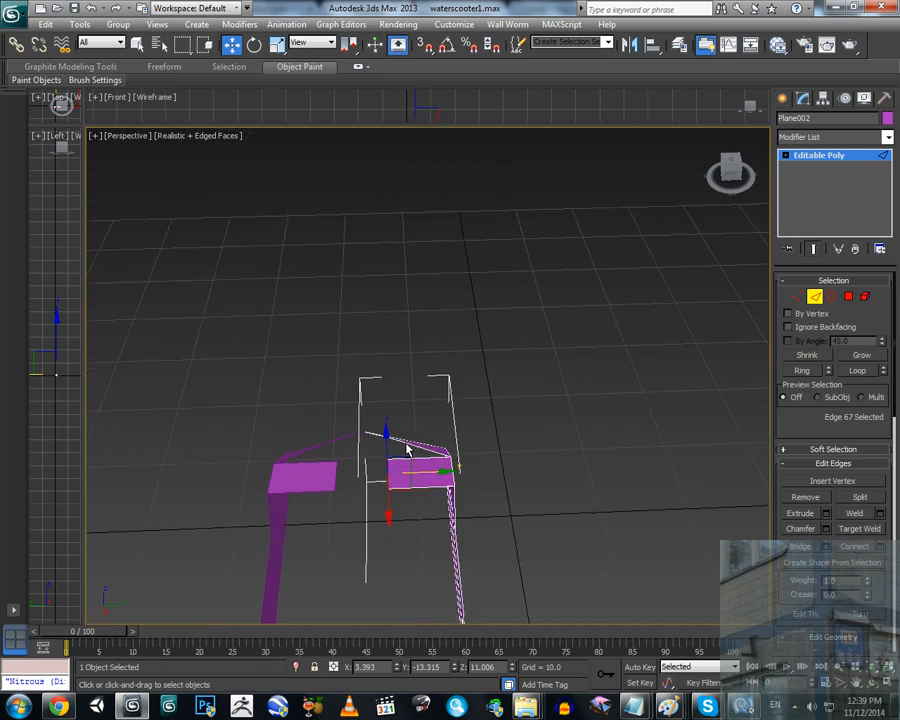
Step: Extend the new polygon's inner edge once more along Y to meet the mirrored half at the centre line
{"action": "left_click", "coordinate": [446, 433]}
{"action": "left_click", "coordinate": [421, 472]}
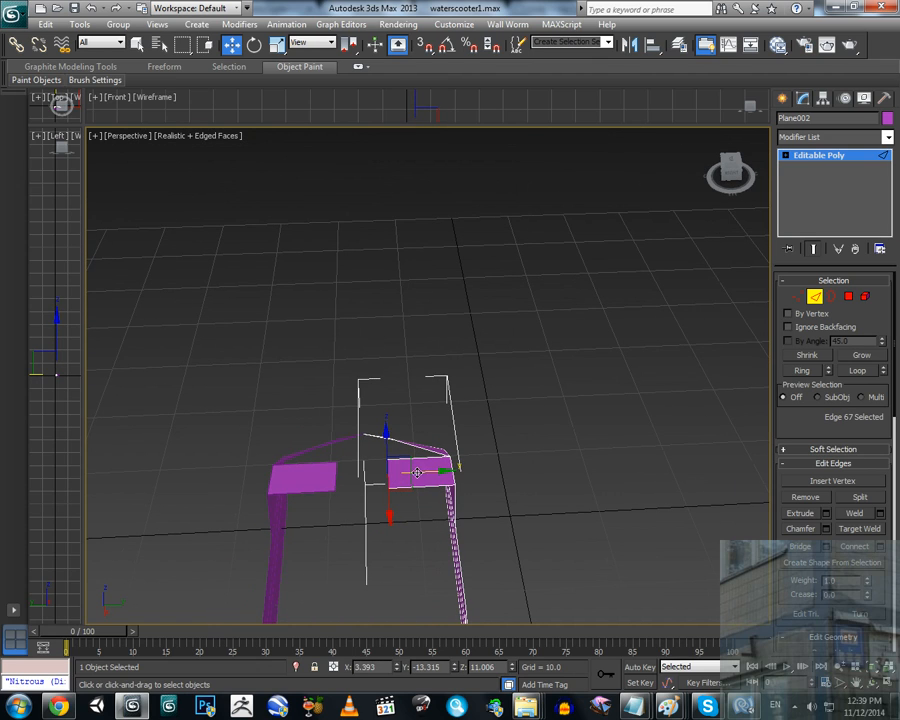
{"action": "left_click_drag", "start_coordinate": [421, 472], "coordinate": [403, 474], "text": "shift"}
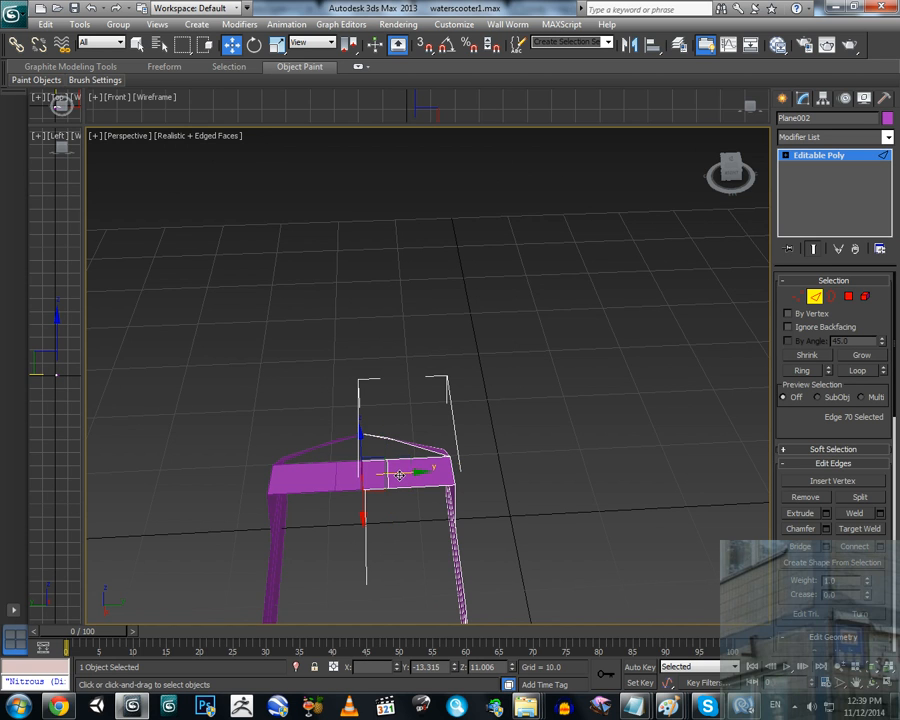
Step: Raise the rear vertex shared by the two inward extensions of the raised top along Z to about 13.3
{"action": "middle_click_drag", "start_coordinate": [402, 454], "coordinate": [524, 456], "text": "alt"}
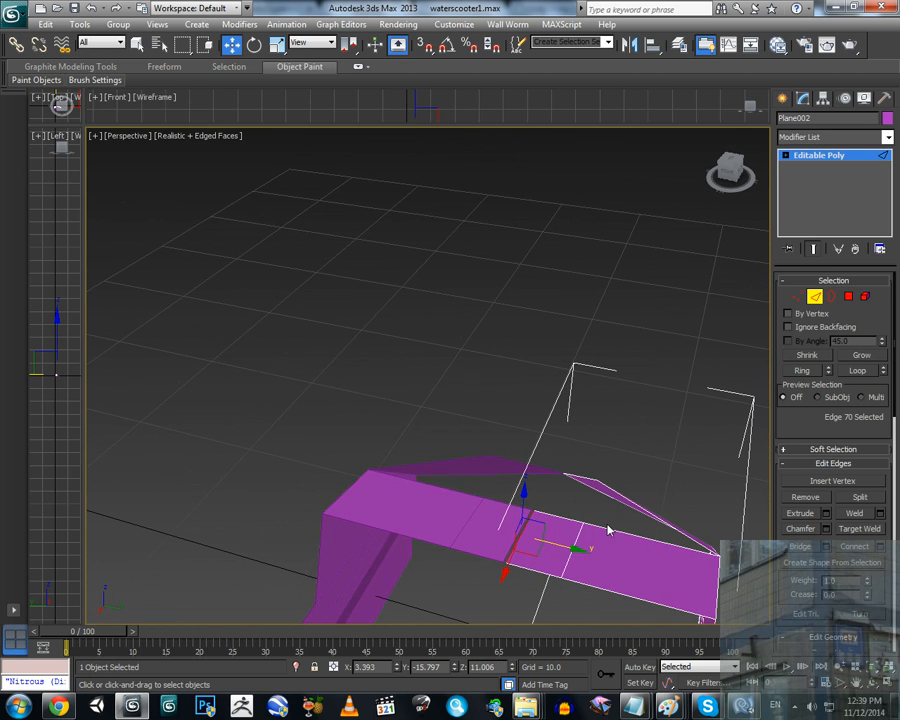
{"action": "middle_click_drag", "start_coordinate": [607, 527], "coordinate": [636, 481], "text": "alt"}
{"action": "left_click", "coordinate": [628, 553]}
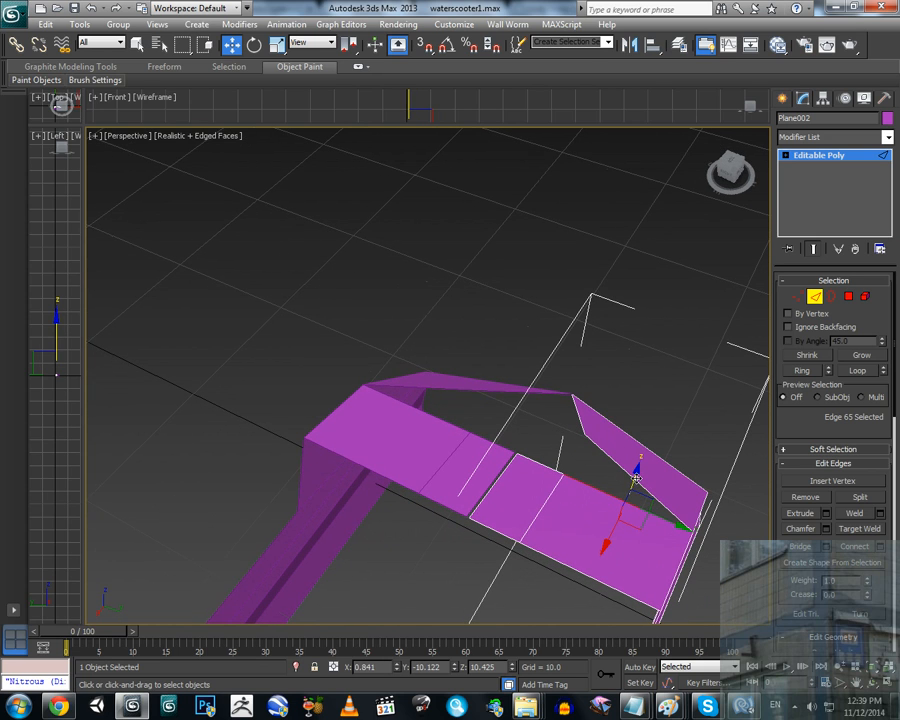
{"action": "left_click", "coordinate": [797, 296]}
{"action": "left_click", "coordinate": [563, 475]}
{"action": "middle_click_drag", "start_coordinate": [563, 475], "coordinate": [572, 446], "text": "alt"}
{"action": "left_click_drag", "start_coordinate": [572, 440], "coordinate": [589, 401]}
{"action": "middle_click_drag", "start_coordinate": [588, 412], "coordinate": [600, 466], "text": "alt"}
Step: Raise the sloping stern panel's upper inner vertex along Z and shift it about 0.57 along X towards the raised top
{"action": "left_click", "coordinate": [602, 467]}
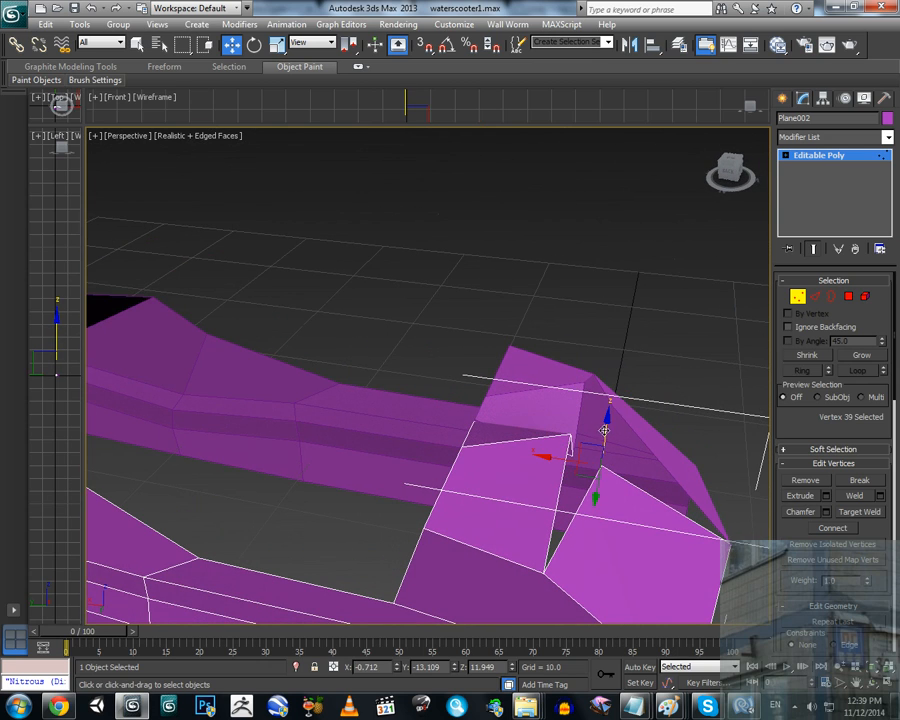
{"action": "left_click_drag", "start_coordinate": [606, 432], "coordinate": [607, 413]}
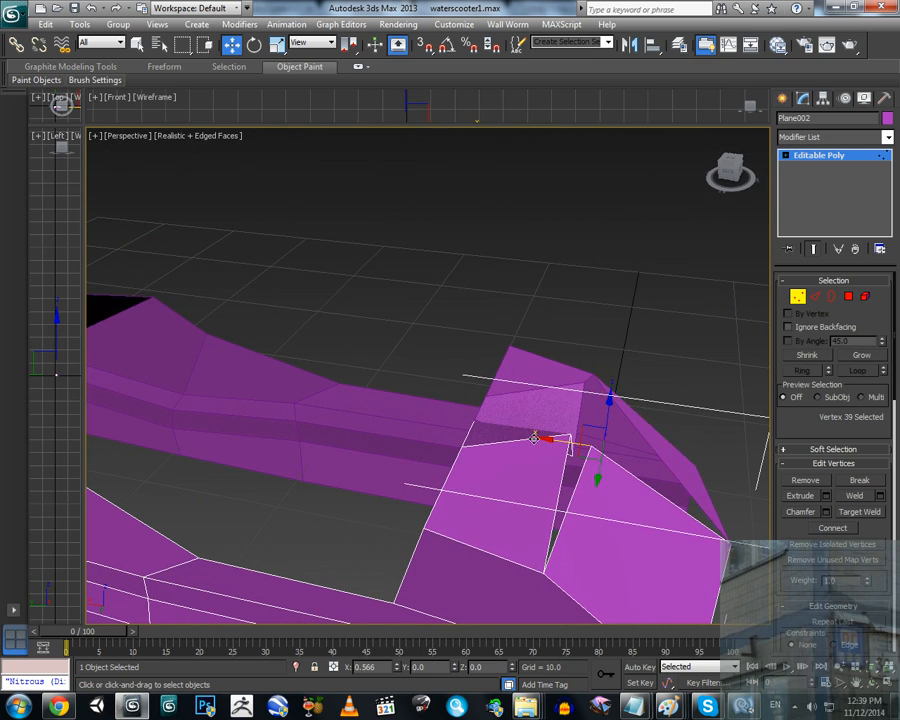
{"action": "left_click_drag", "start_coordinate": [547, 439], "coordinate": [597, 397]}
Step: Move the raised top's rear vertex along X to about -0.2, beside the stern panel's upper inner vertex
{"action": "middle_click_drag", "start_coordinate": [597, 397], "coordinate": [533, 434], "text": "alt"}
{"action": "left_click", "coordinate": [666, 388]}
{"action": "left_click", "coordinate": [569, 431]}
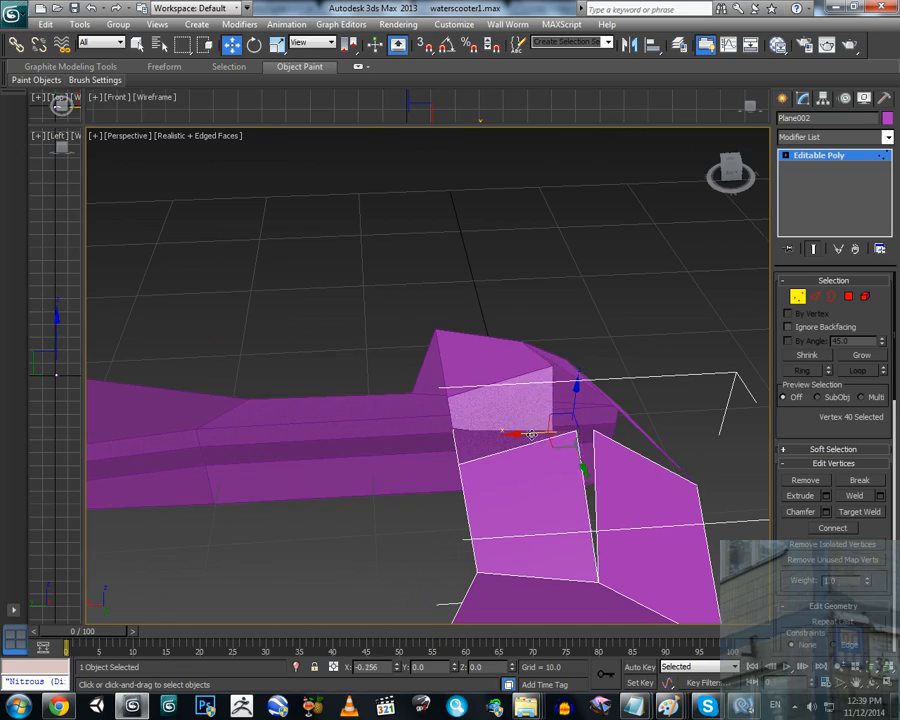
{"action": "left_click_drag", "start_coordinate": [532, 434], "coordinate": [551, 432]}
Step: Examine the open gap between the raised top and the inner edge of the sloping stern panel near the centre line
{"action": "middle_click_drag", "start_coordinate": [598, 386], "coordinate": [580, 448], "text": "alt"}
{"action": "left_click", "coordinate": [578, 436]}
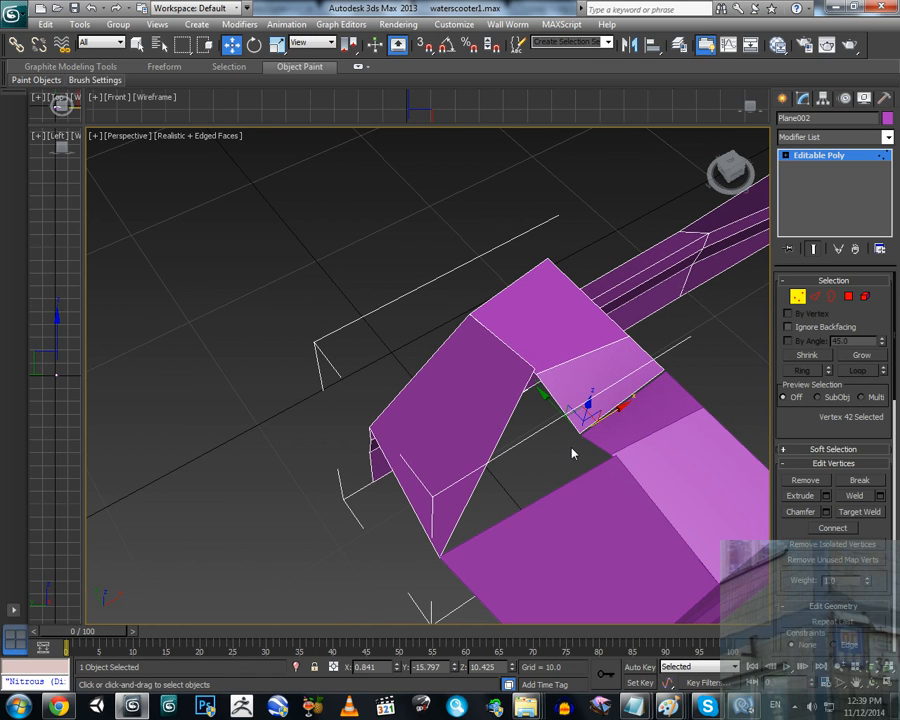
{"action": "left_click", "coordinate": [815, 297]}
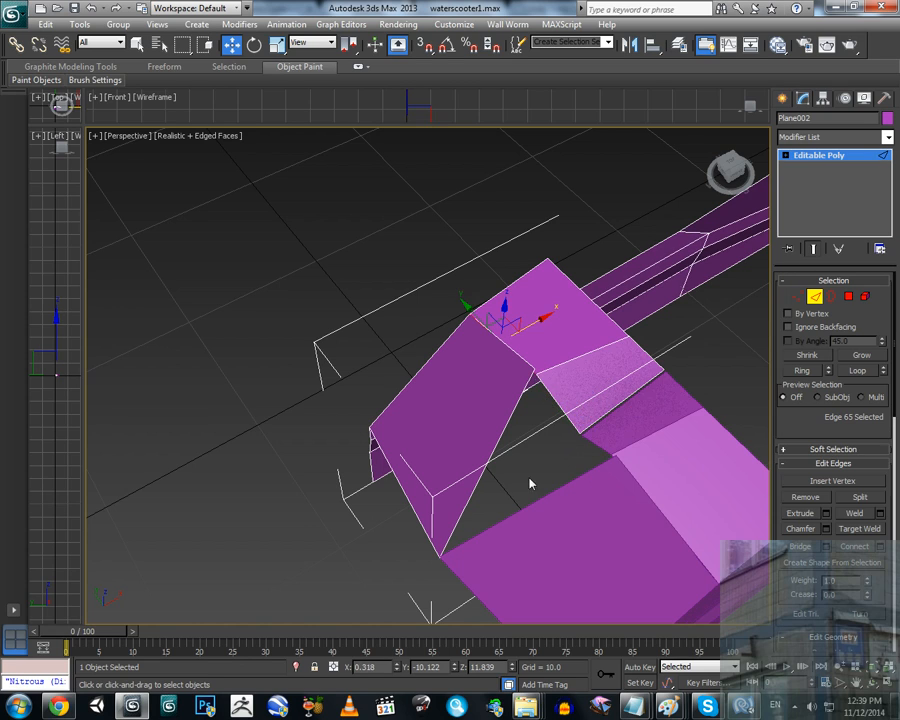
{"action": "middle_click_drag", "start_coordinate": [640, 440], "coordinate": [573, 460], "text": "alt"}
{"action": "left_click", "coordinate": [583, 437]}
{"action": "middle_click_drag", "start_coordinate": [613, 412], "coordinate": [516, 422], "text": "alt"}
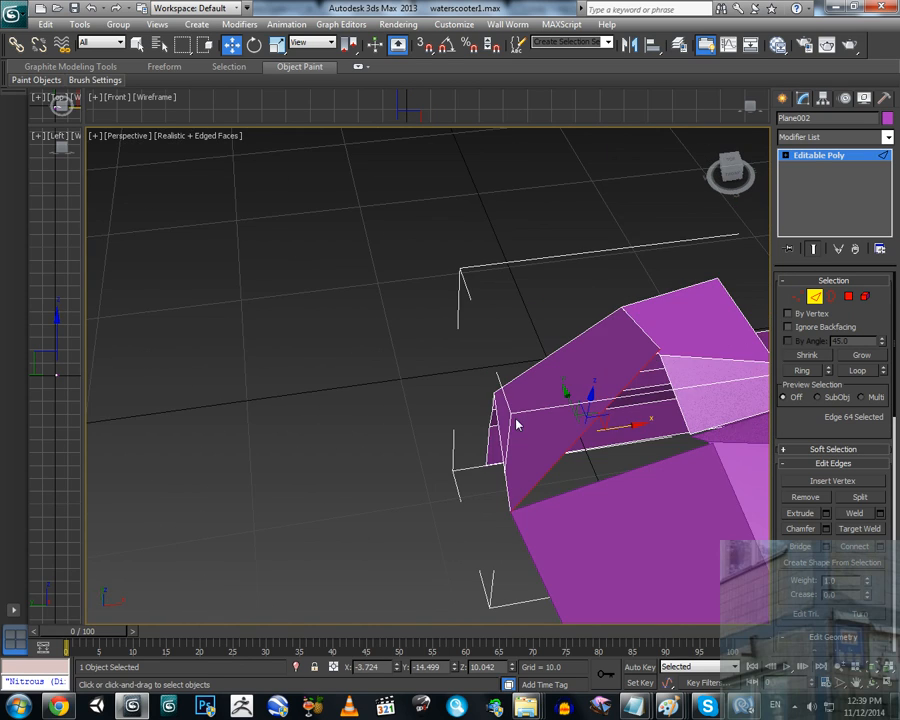
{"action": "middle_click_drag", "start_coordinate": [678, 398], "coordinate": [558, 370], "text": "alt"}
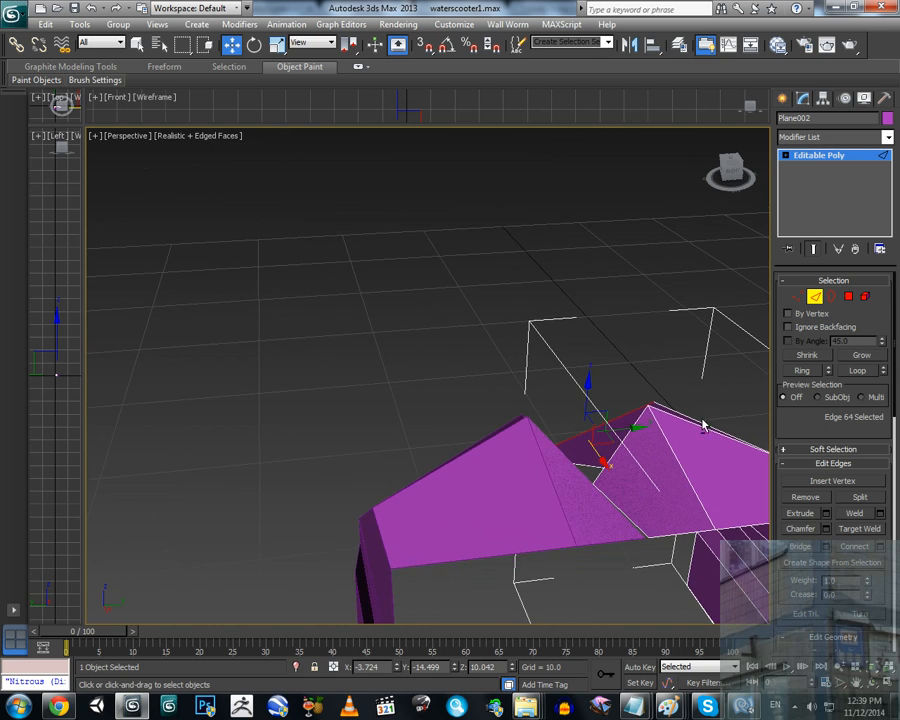
{"action": "middle_click_drag", "start_coordinate": [703, 423], "coordinate": [630, 450]}
Step: Target-weld the raised top's rear vertex onto the adjacent upper inner vertex of the stern panel
{"action": "left_click", "coordinate": [795, 301]}
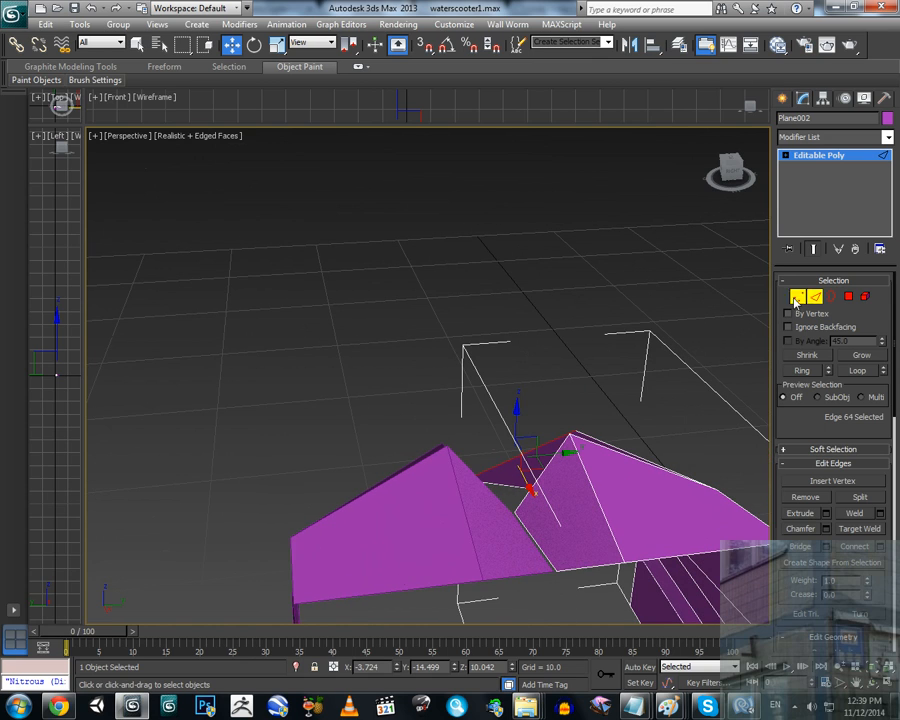
{"action": "left_click", "coordinate": [570, 434]}
{"action": "left_click", "coordinate": [576, 431], "text": "ctrl"}
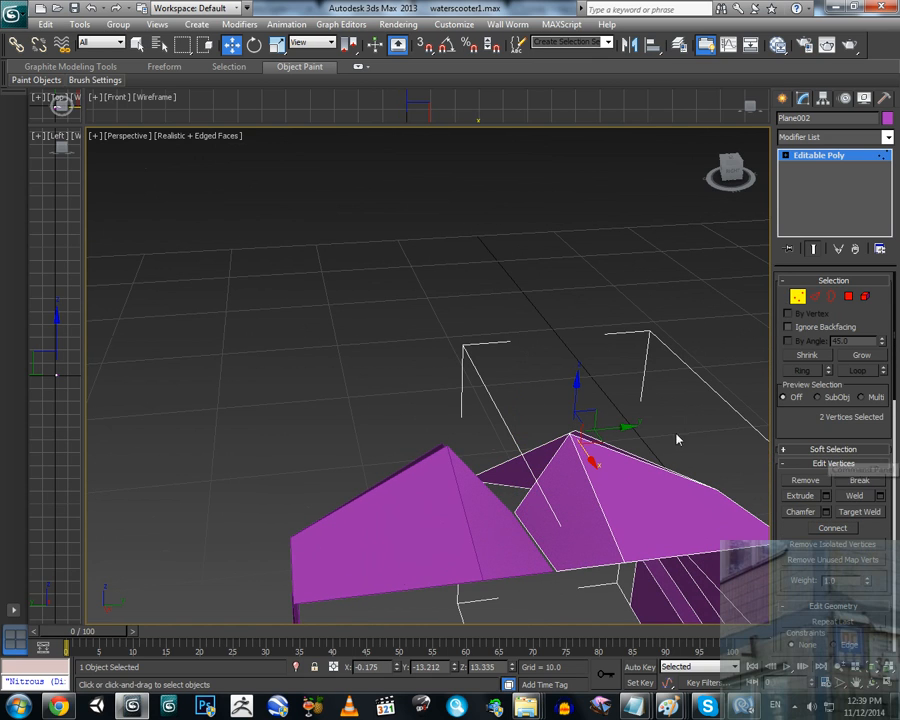
{"action": "left_click", "coordinate": [573, 432]}
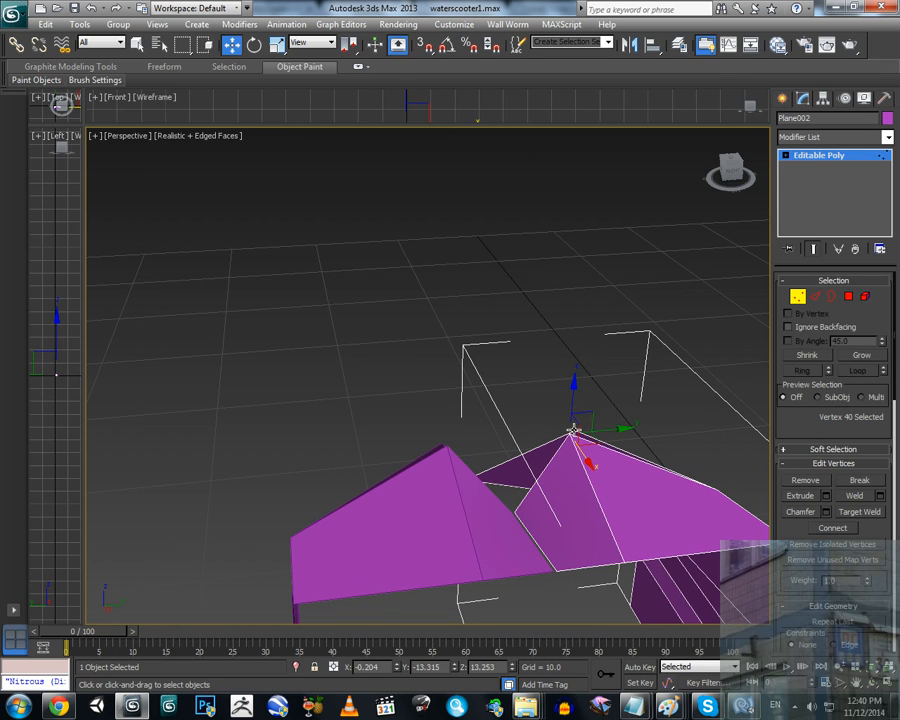
{"action": "left_click", "coordinate": [575, 430], "text": "ctrl"}
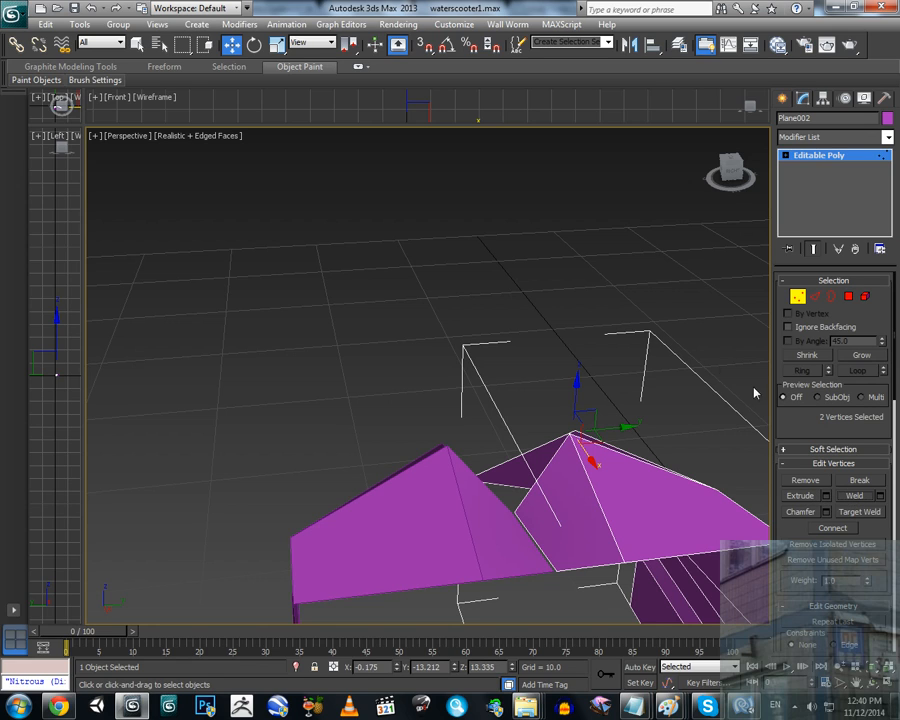
{"action": "left_click", "coordinate": [573, 443]}
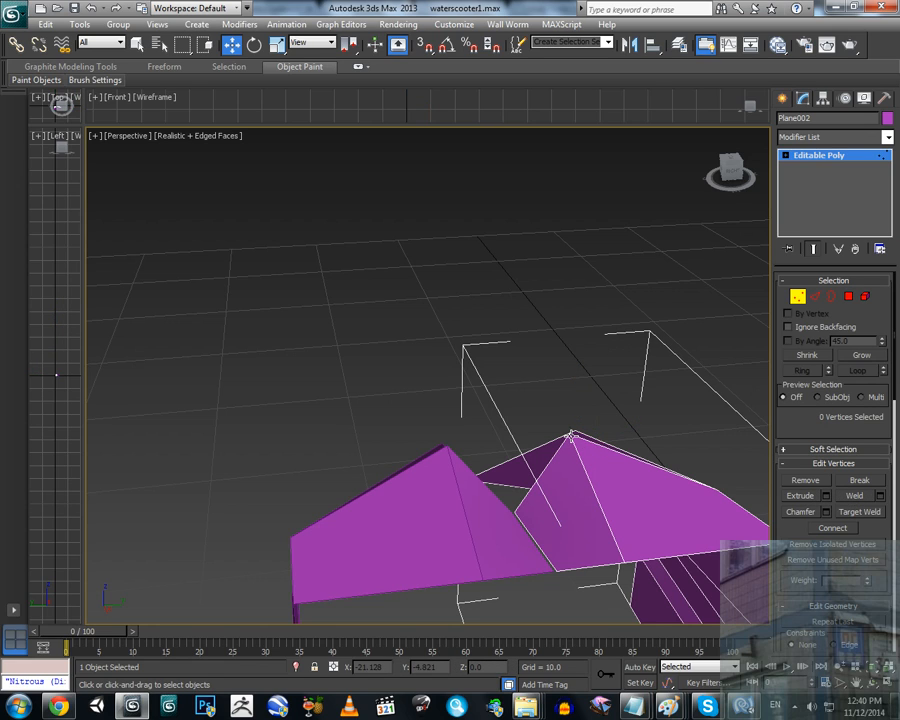
{"action": "left_click", "coordinate": [571, 434]}
{"action": "left_click", "coordinate": [843, 514]}
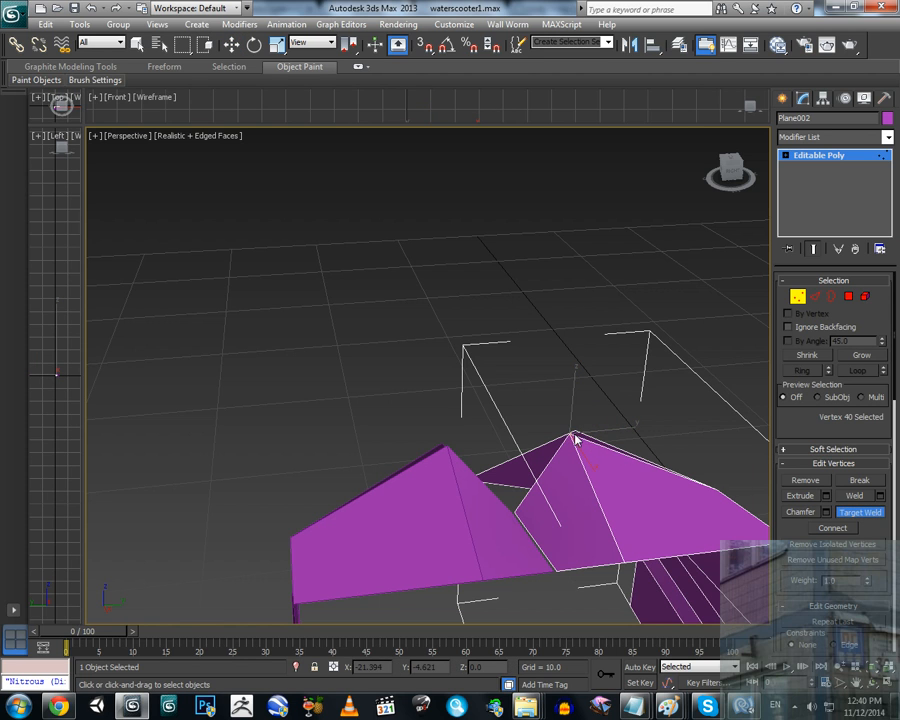
{"action": "left_click", "coordinate": [571, 434]}
{"action": "left_click", "coordinate": [575, 432]}
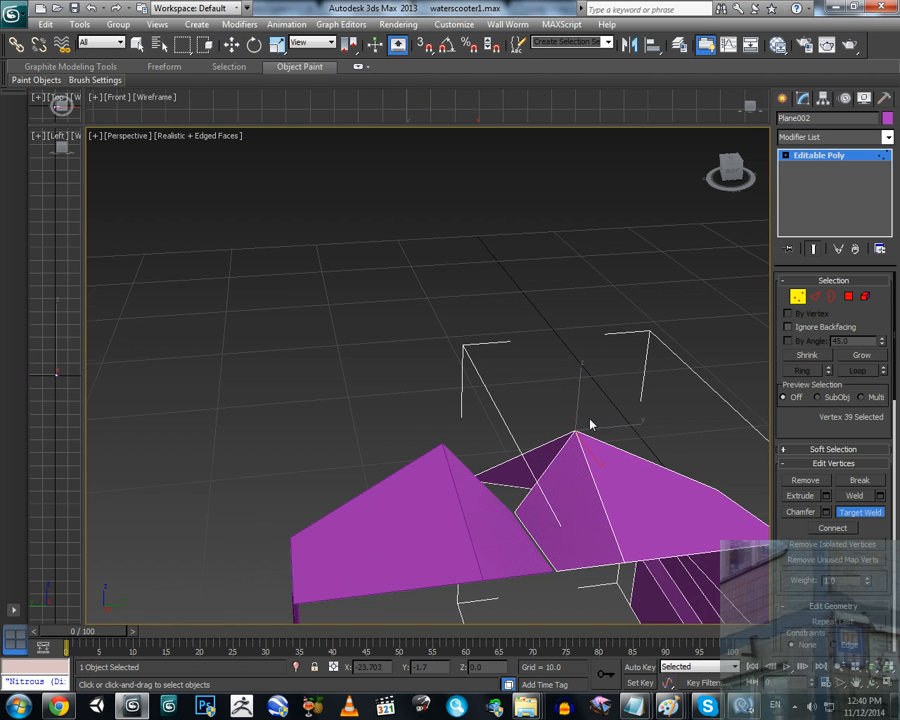
Step: Extend the stern panel's inner edge and the top's adjoining rear edge upward along Z, with the shared corner at about Z 14.9
{"action": "middle_click_drag", "start_coordinate": [591, 424], "coordinate": [364, 114], "text": "alt"}
{"action": "left_click", "coordinate": [816, 297]}
{"action": "left_click", "coordinate": [440, 420], "text": "ctrl"}
Step: Try to scale the two extended upper edges along Y to about 63 percent
{"action": "key", "text": "r"}
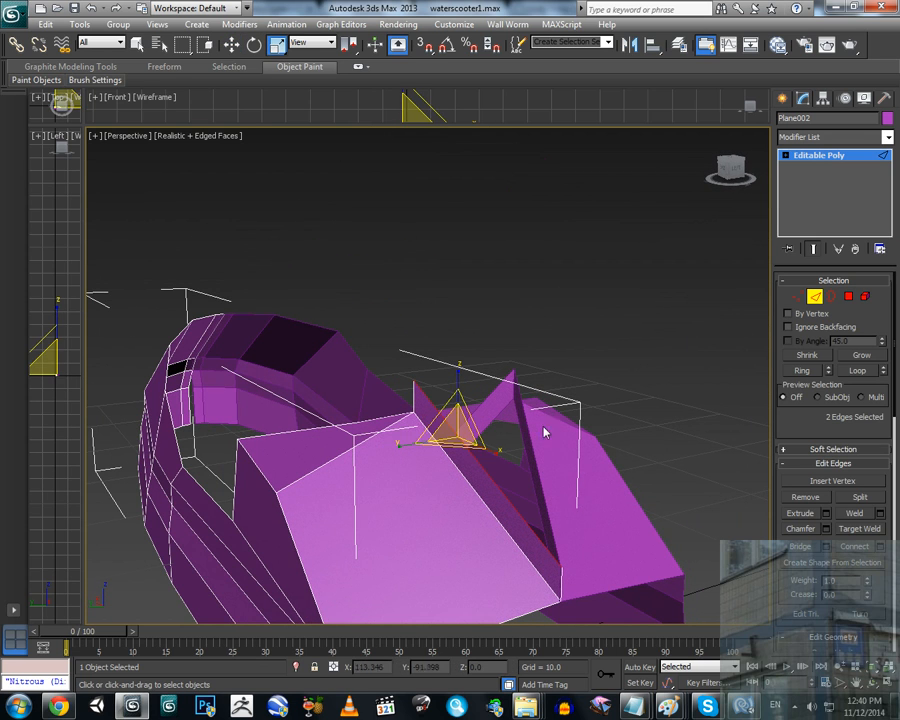
{"action": "middle_click_drag", "start_coordinate": [464, 434], "coordinate": [420, 482], "text": "alt"}
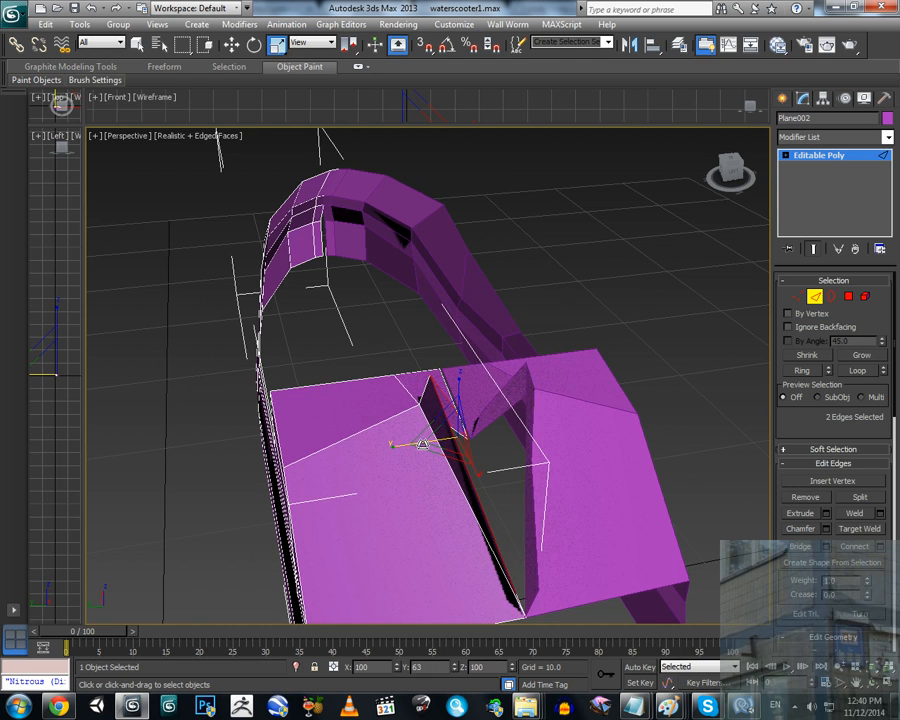
{"action": "middle_click_drag", "start_coordinate": [508, 524], "coordinate": [579, 482], "text": "alt"}
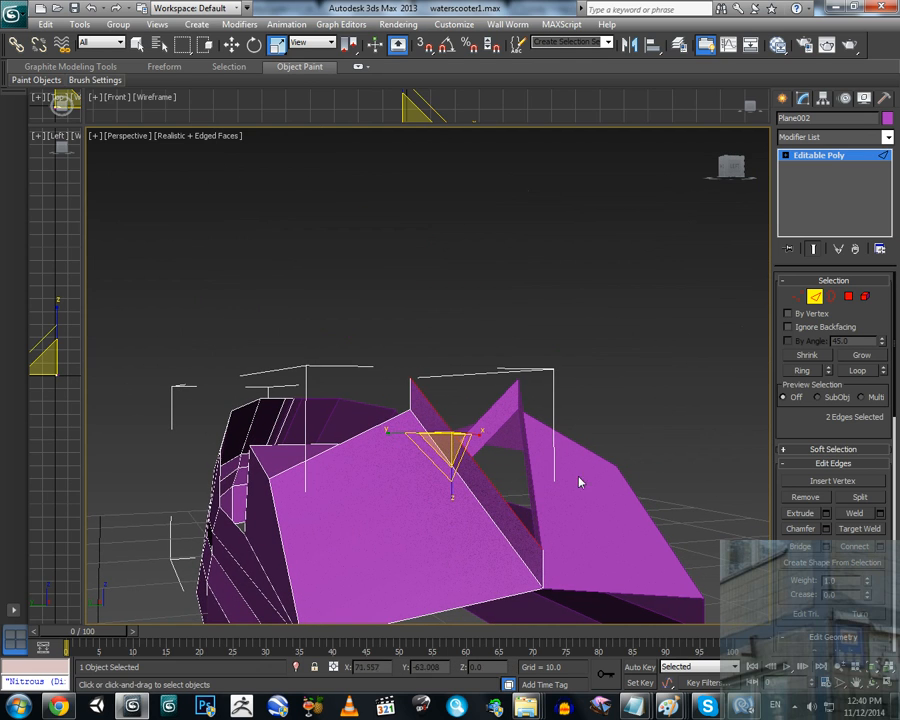
Step: Move the new strip's upper corner vertex along Y towards the centre line, to about Y -15.4
{"action": "left_click", "coordinate": [798, 296]}
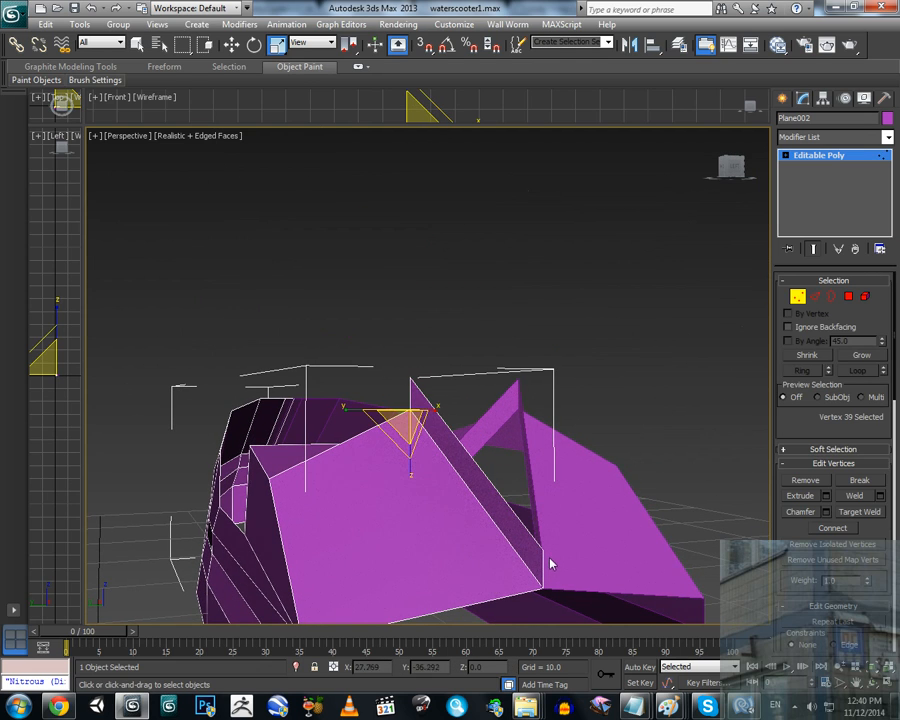
{"action": "middle_click_drag", "start_coordinate": [549, 565], "coordinate": [502, 535], "text": "alt"}
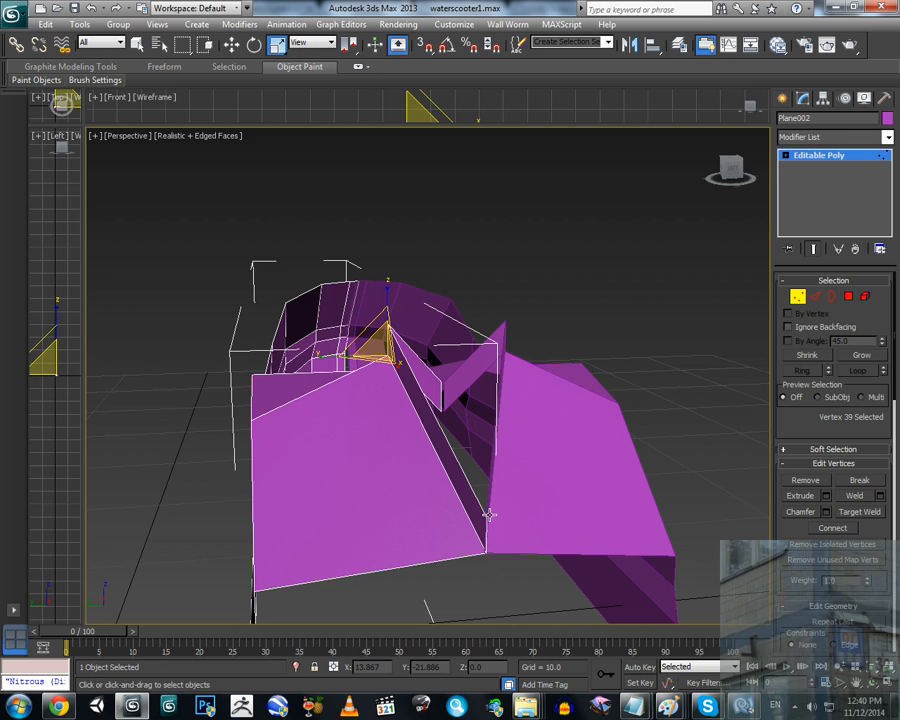
{"action": "middle_click_drag", "start_coordinate": [507, 422], "coordinate": [444, 360], "text": "alt"}
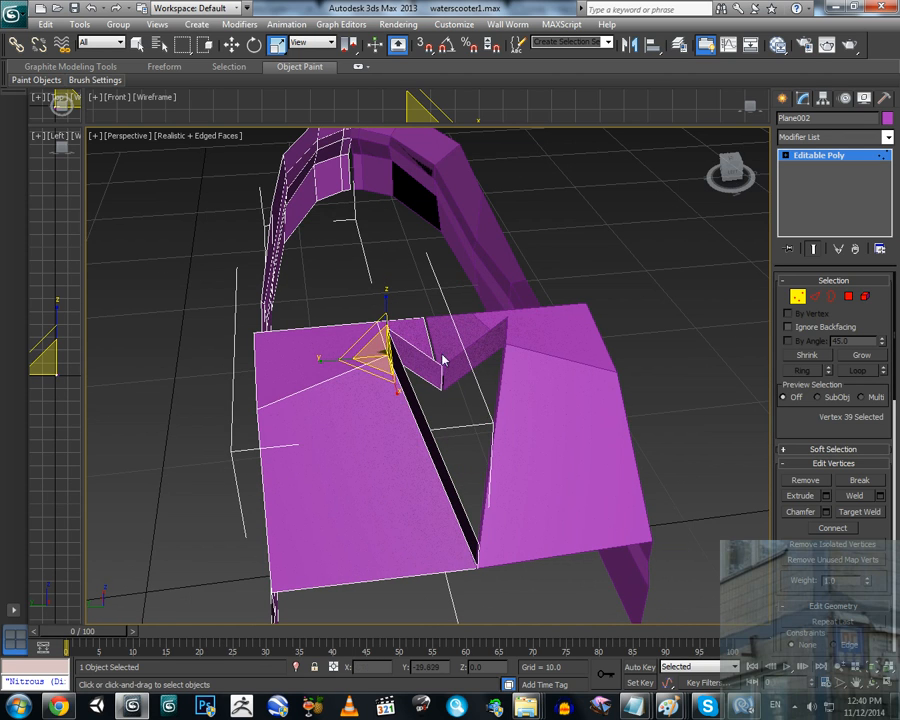
{"action": "left_click", "coordinate": [371, 382]}
{"action": "key", "text": "ctrl+z"}
{"action": "left_click", "coordinate": [411, 331]}
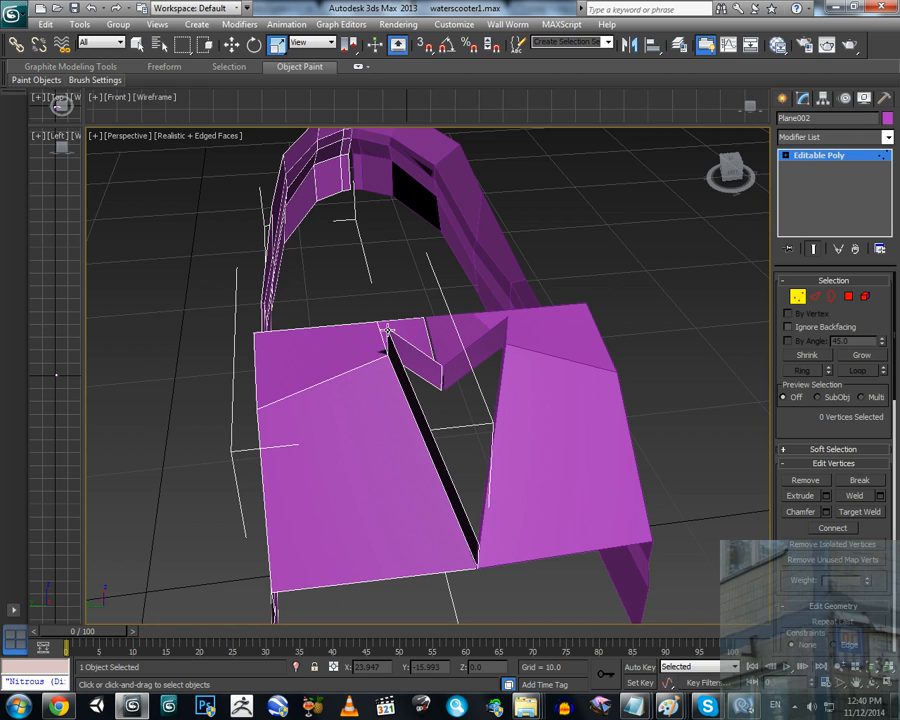
{"action": "left_click", "coordinate": [388, 330]}
{"action": "key", "text": "w"}
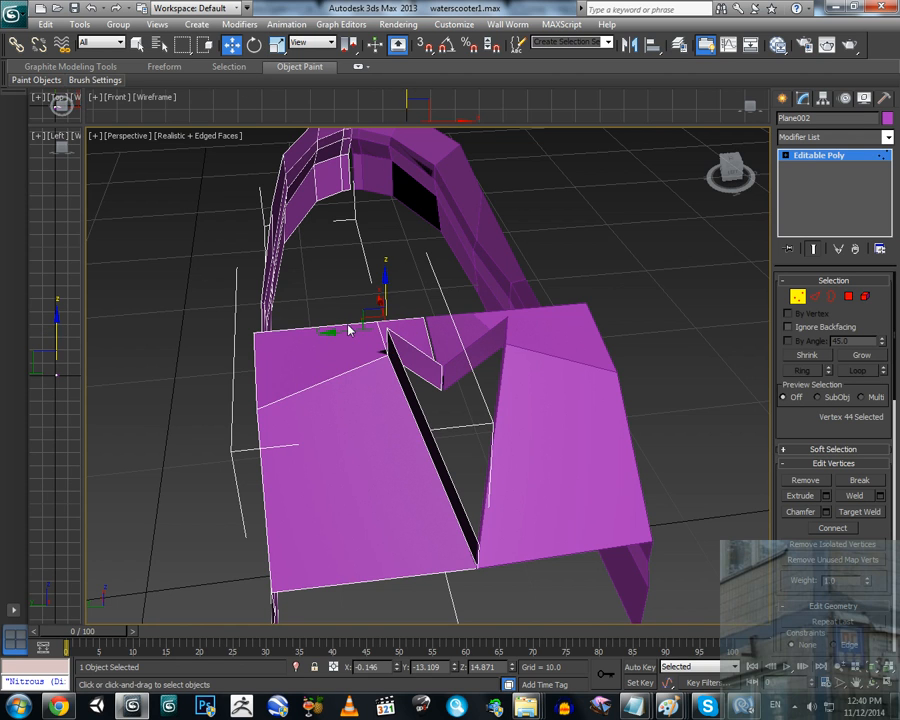
{"action": "left_click_drag", "start_coordinate": [349, 330], "coordinate": [356, 333]}
Step: Shift the same corner vertex along X to about -1.4 and along Y to about -15.7, close to its mirrored counterpart
{"action": "middle_click_drag", "start_coordinate": [356, 333], "coordinate": [516, 386], "text": "alt"}
{"action": "left_click_drag", "start_coordinate": [422, 323], "coordinate": [418, 325]}
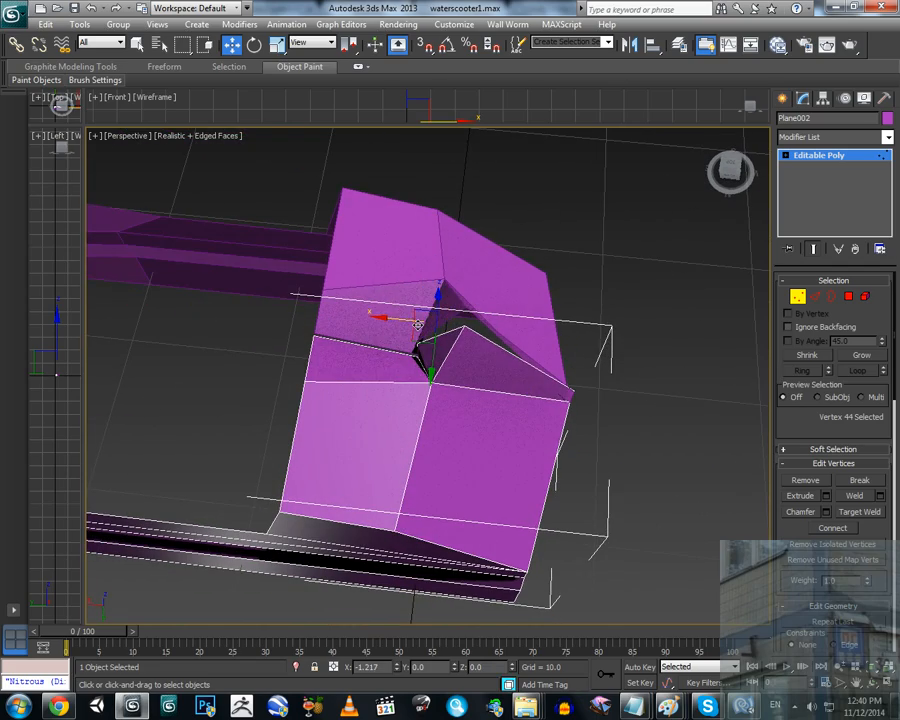
{"action": "middle_click_drag", "start_coordinate": [418, 325], "coordinate": [420, 466], "text": "alt"}
{"action": "scroll", "coordinate": [456, 368], "scroll_direction": "up", "scroll_amount": 5}
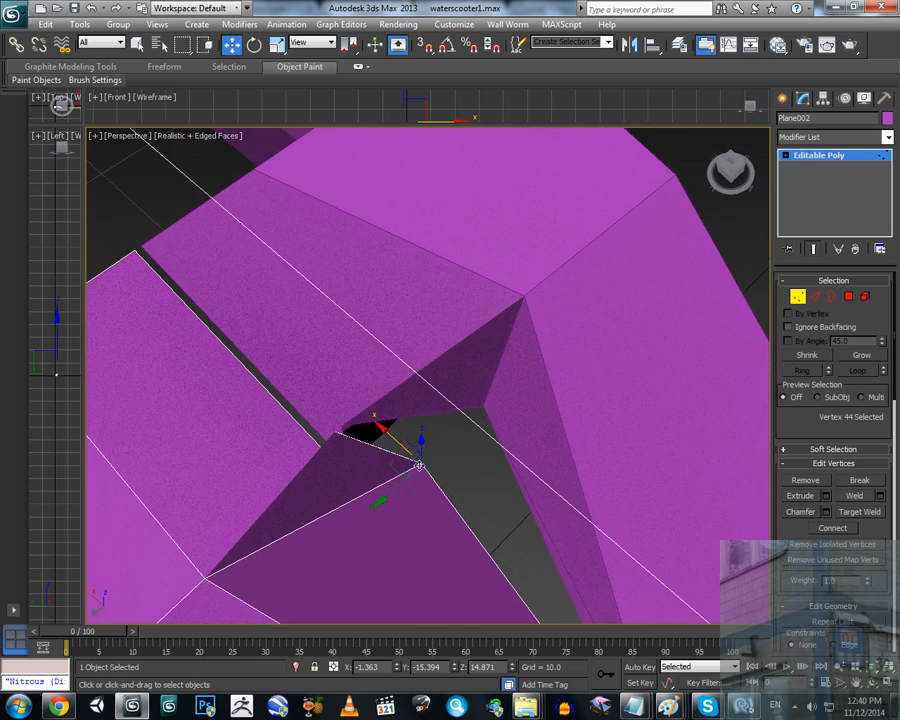
{"action": "mouse_move", "coordinate": [420, 466]}
{"action": "left_mouse_down"}
{"action": "mouse_move", "coordinate": [398, 484]}
{"action": "mouse_move", "coordinate": [413, 485]}
{"action": "left_mouse_up"}
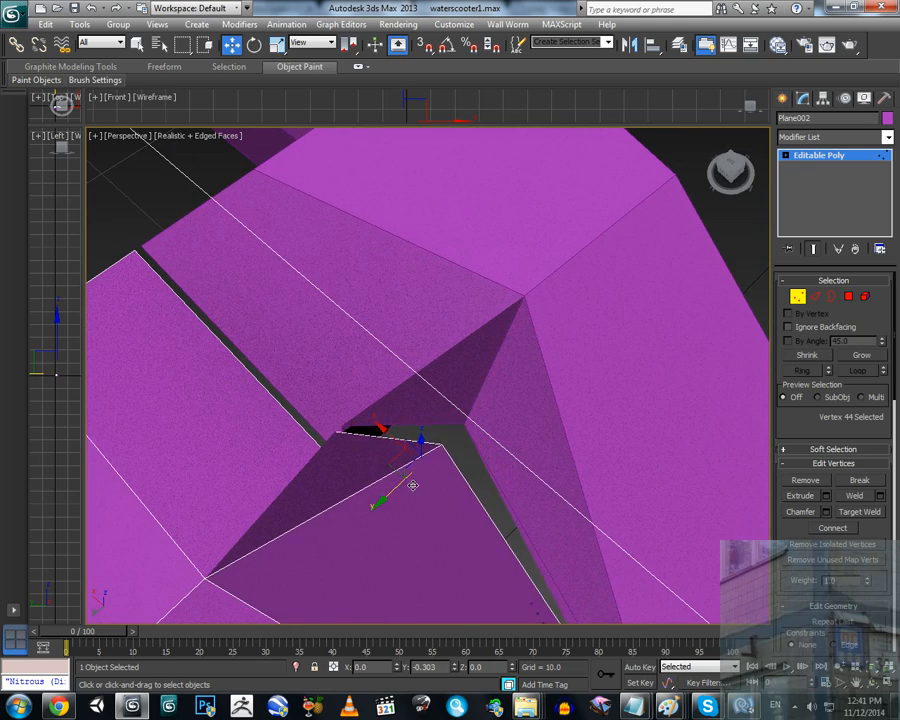
Step: Examine the seam between the mirrored halves, from the strip's moved corner to its short vertical edge at the centre line
{"action": "scroll", "coordinate": [446, 450], "scroll_direction": "down", "scroll_amount": 8}
{"action": "middle_click_drag", "start_coordinate": [466, 454], "coordinate": [421, 436], "text": "alt"}
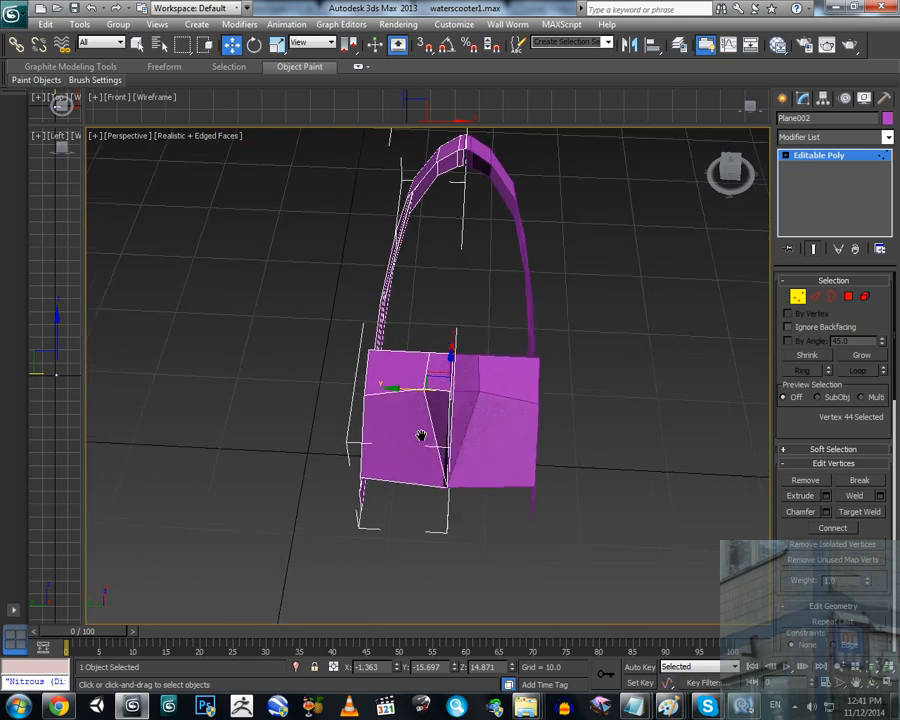
{"action": "scroll", "coordinate": [482, 458], "scroll_direction": "up", "scroll_amount": 5}
{"action": "middle_click_drag", "start_coordinate": [482, 458], "coordinate": [494, 438], "text": "alt"}
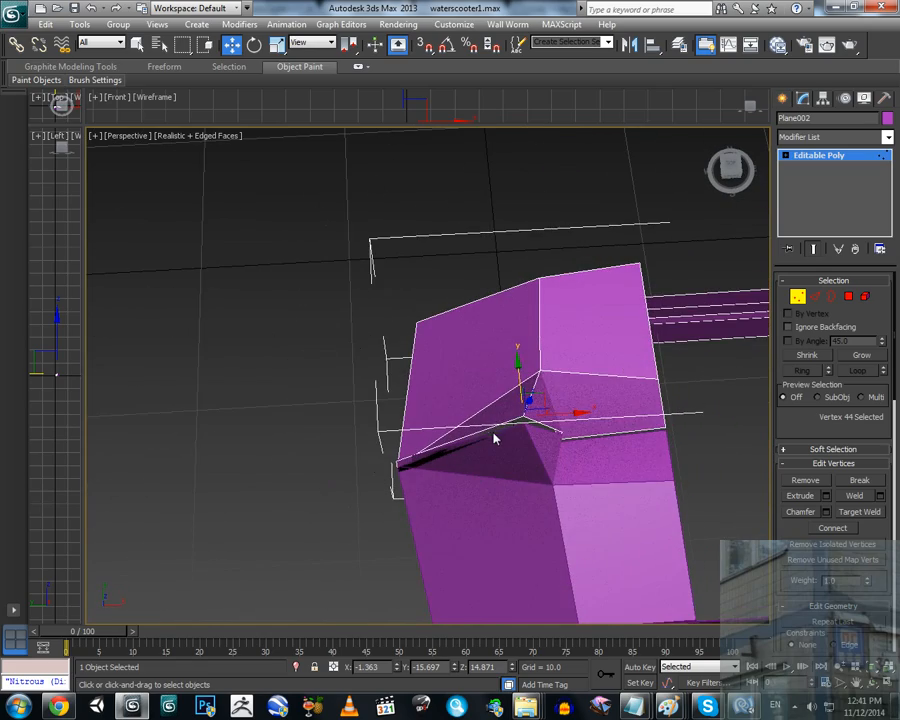
{"action": "scroll", "coordinate": [529, 424], "scroll_direction": "up", "scroll_amount": 4}
{"action": "middle_click_drag", "start_coordinate": [552, 428], "coordinate": [366, 432]}
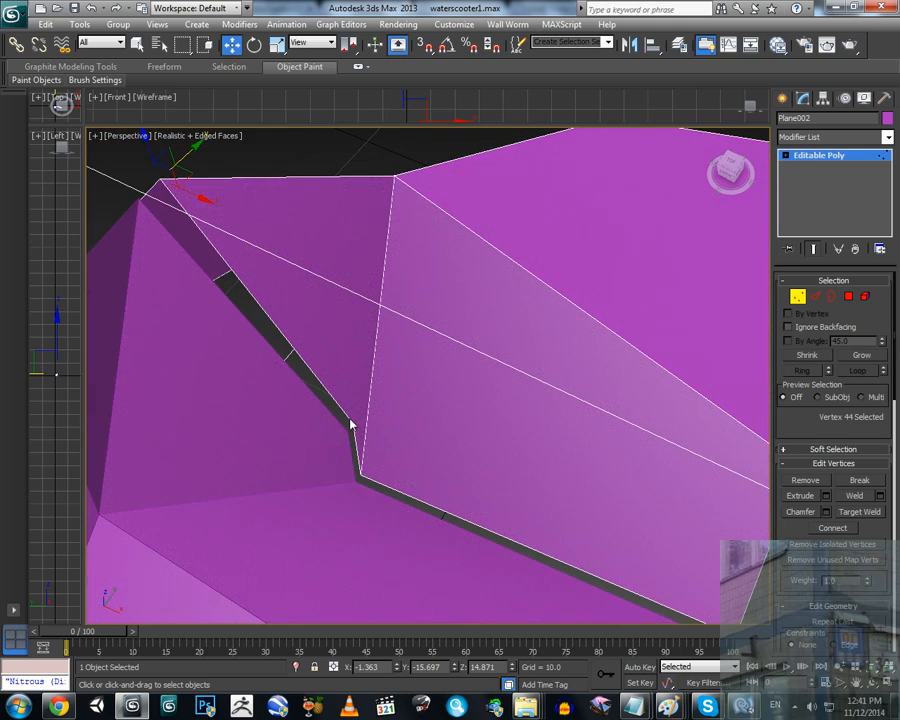
{"action": "key", "text": "2"}
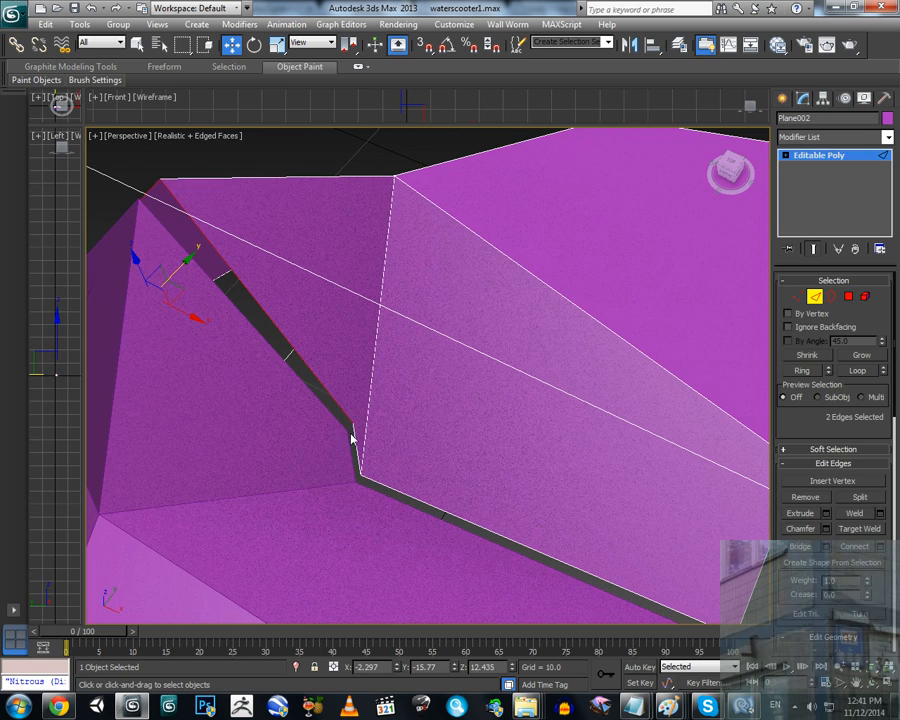
{"action": "left_click", "coordinate": [355, 438]}
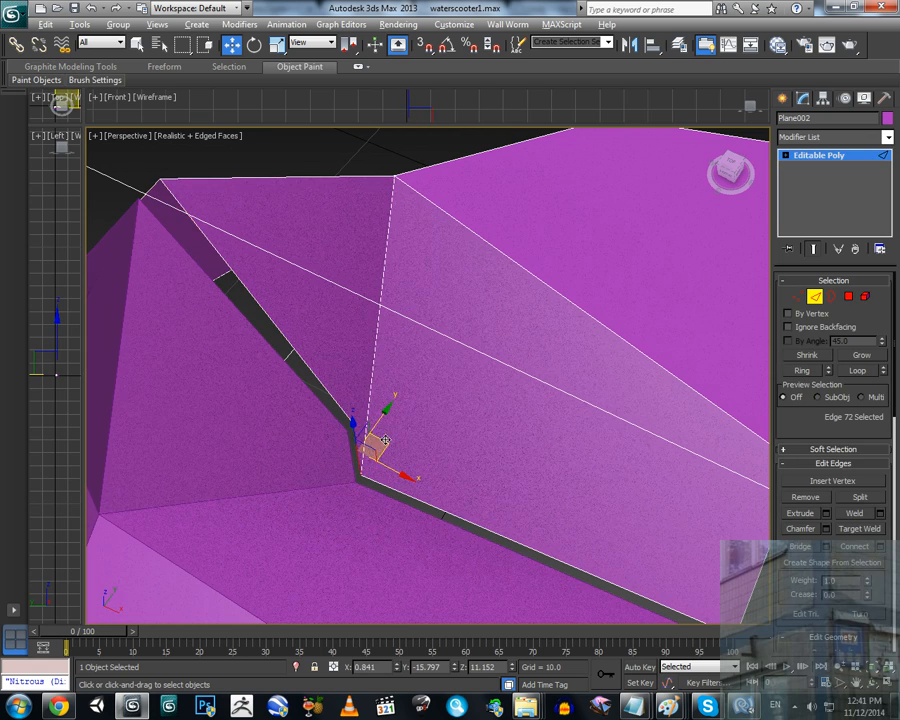
Step: Raise the strip's upper vertex at the centre line along Z to about 15.6
{"action": "middle_click_drag", "start_coordinate": [358, 428], "coordinate": [410, 428], "text": "alt"}
{"action": "left_click", "coordinate": [796, 298]}
{"action": "left_click", "coordinate": [412, 455]}
{"action": "left_click_drag", "start_coordinate": [410, 428], "coordinate": [412, 261]}
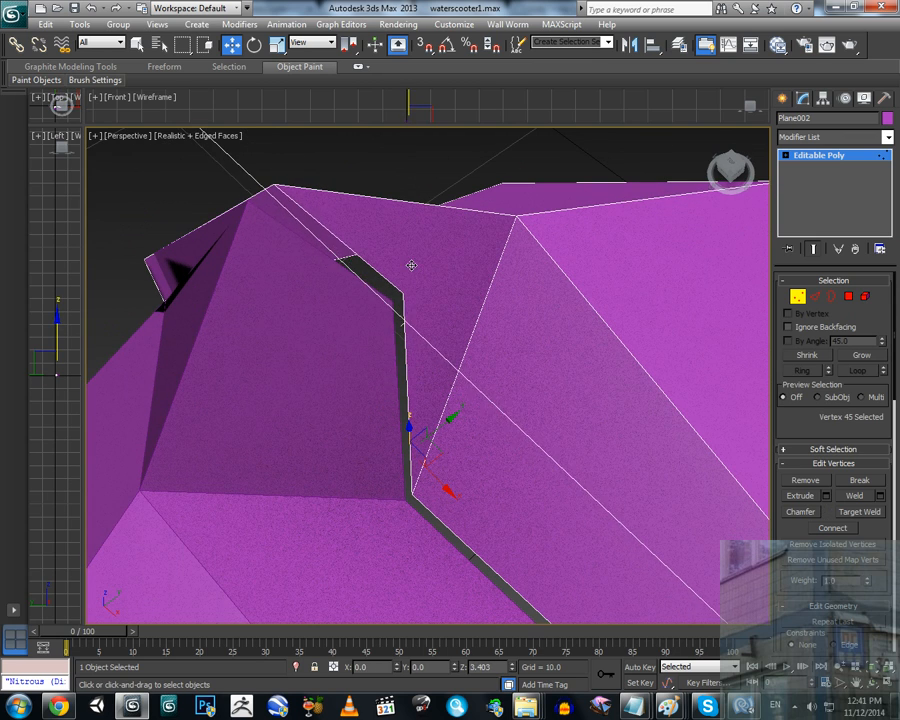
{"action": "key", "text": "ctrl+z"}
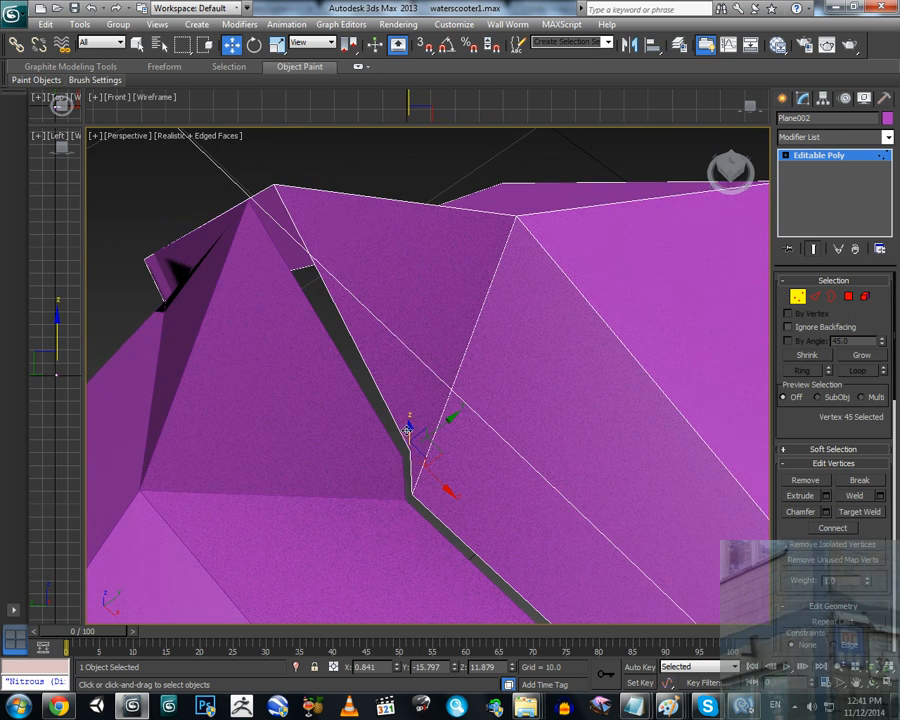
{"action": "left_click_drag", "start_coordinate": [407, 430], "coordinate": [401, 248]}
{"action": "middle_click_drag", "start_coordinate": [401, 248], "coordinate": [402, 279], "text": "alt"}
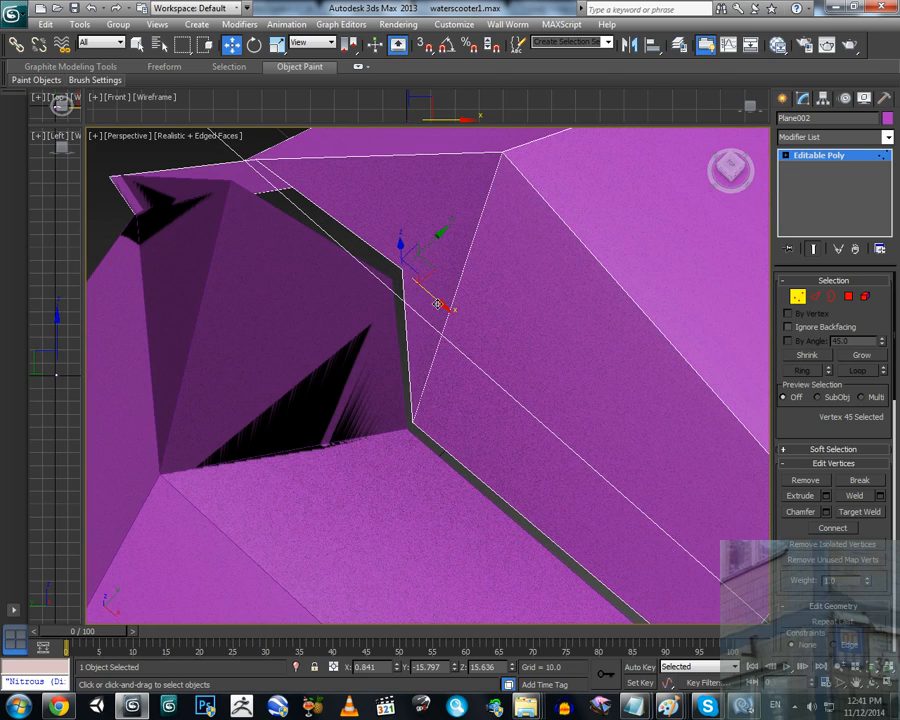
Step: Shift the strip's upper centre-line vertex along X to about -0.7, bringing it close to the neighbouring seam vertex
{"action": "left_click_drag", "start_coordinate": [437, 303], "coordinate": [388, 272]}
{"action": "middle_click_drag", "start_coordinate": [436, 270], "coordinate": [394, 255], "text": "alt"}
{"action": "left_click", "coordinate": [496, 391]}
{"action": "middle_click_drag", "start_coordinate": [420, 320], "coordinate": [346, 387], "text": "alt"}
{"action": "left_click", "coordinate": [287, 390]}
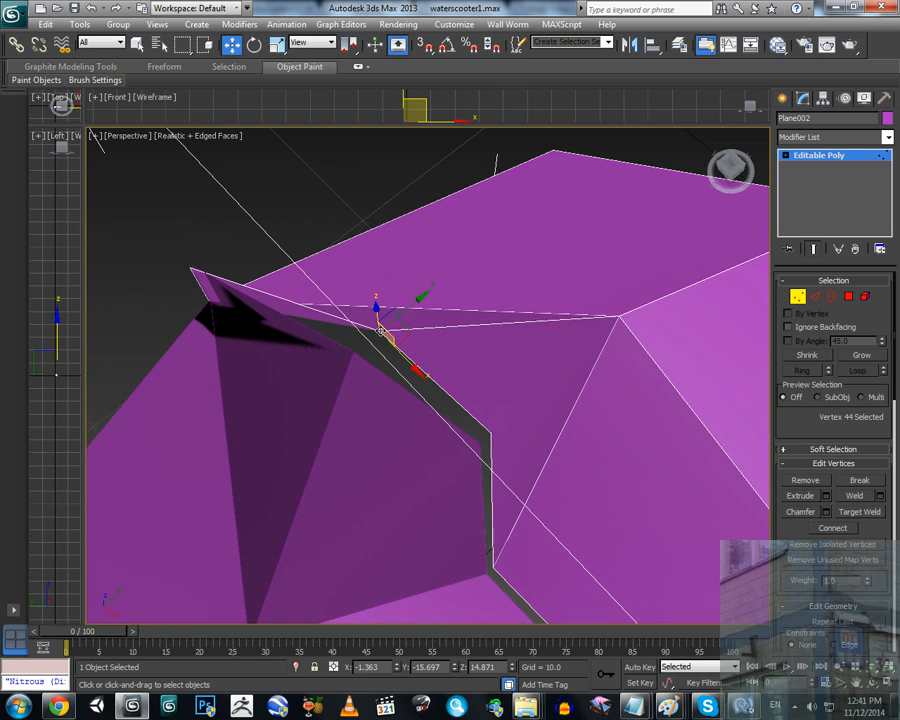
{"action": "middle_click_drag", "start_coordinate": [366, 341], "coordinate": [387, 361]}
{"action": "middle_click_drag", "start_coordinate": [479, 421], "coordinate": [442, 404]}
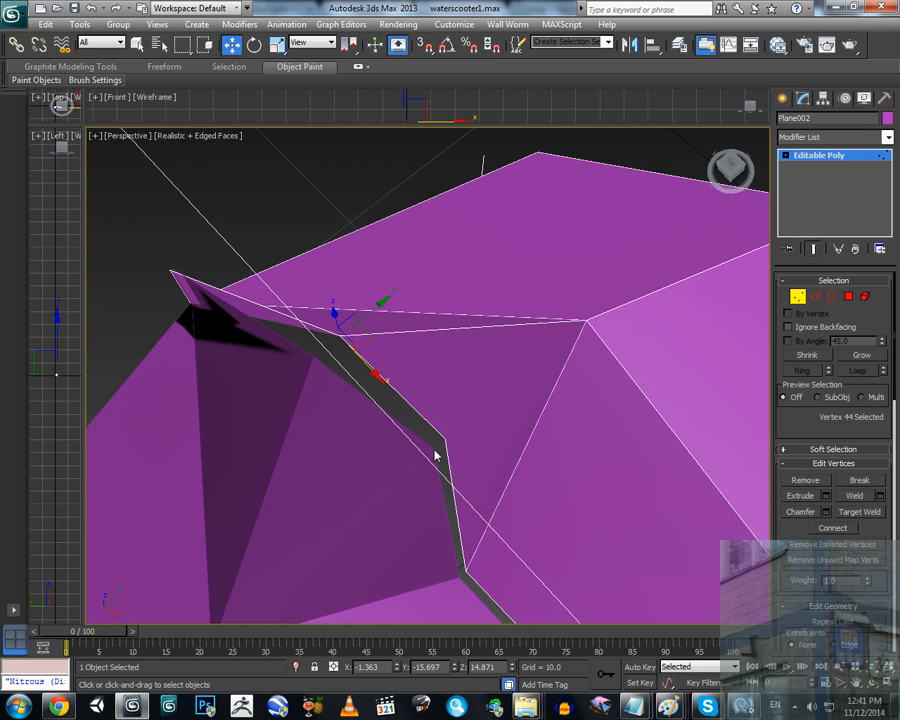
{"action": "left_click", "coordinate": [448, 436]}
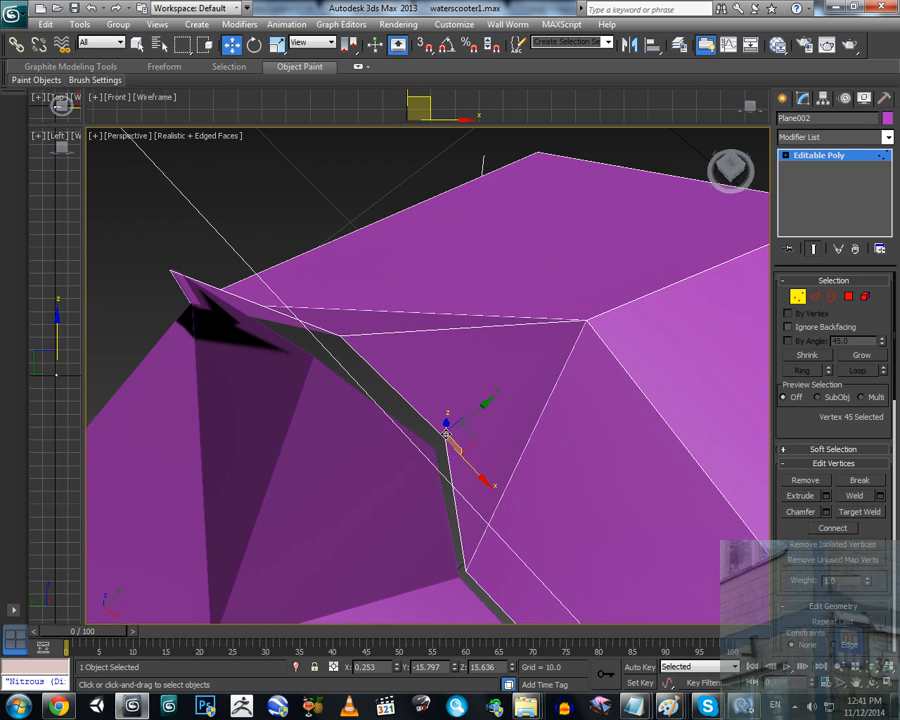
{"action": "left_click_drag", "start_coordinate": [473, 467], "coordinate": [335, 360]}
{"action": "middle_click_drag", "start_coordinate": [398, 406], "coordinate": [436, 375], "text": "alt"}
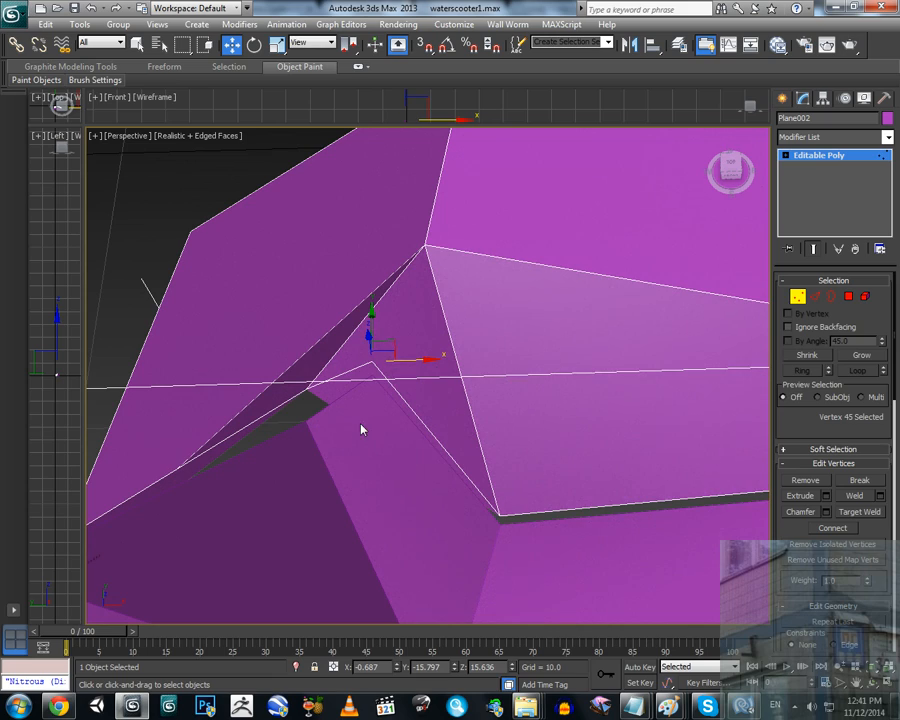
{"action": "middle_click_drag", "start_coordinate": [360, 426], "coordinate": [488, 392], "text": "alt"}
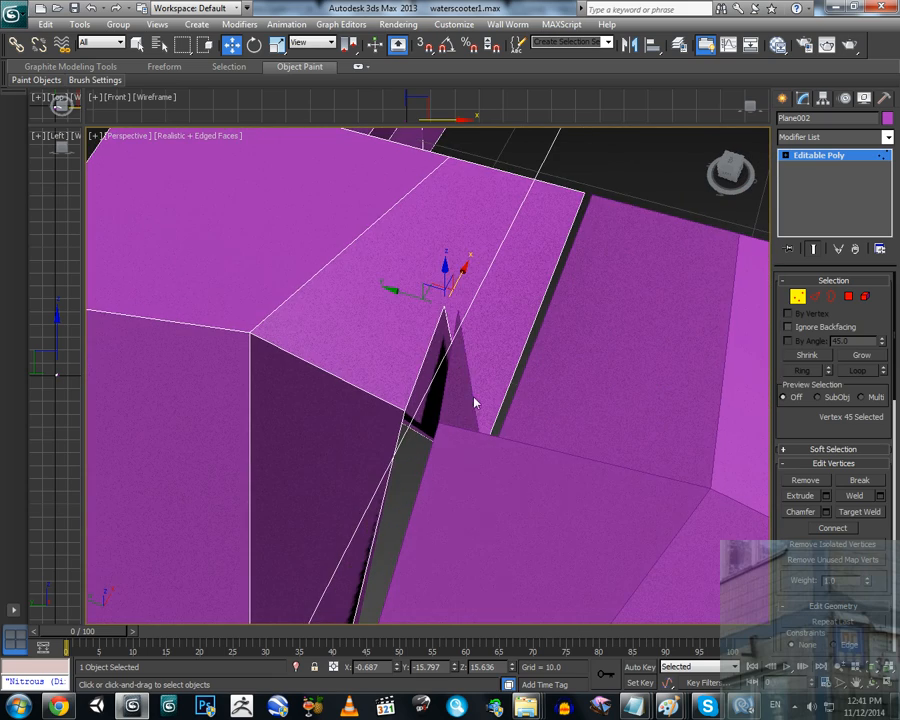
Step: Extend the rear section's open inner side edge into a new polygon along the opening, out to about X 12.9
{"action": "scroll", "coordinate": [473, 415], "scroll_direction": "down", "scroll_amount": 8}
{"action": "left_click", "coordinate": [402, 251]}
{"action": "middle_click_drag", "start_coordinate": [402, 251], "coordinate": [484, 376], "text": "alt"}
{"action": "scroll", "coordinate": [478, 386], "scroll_direction": "up", "scroll_amount": 4}
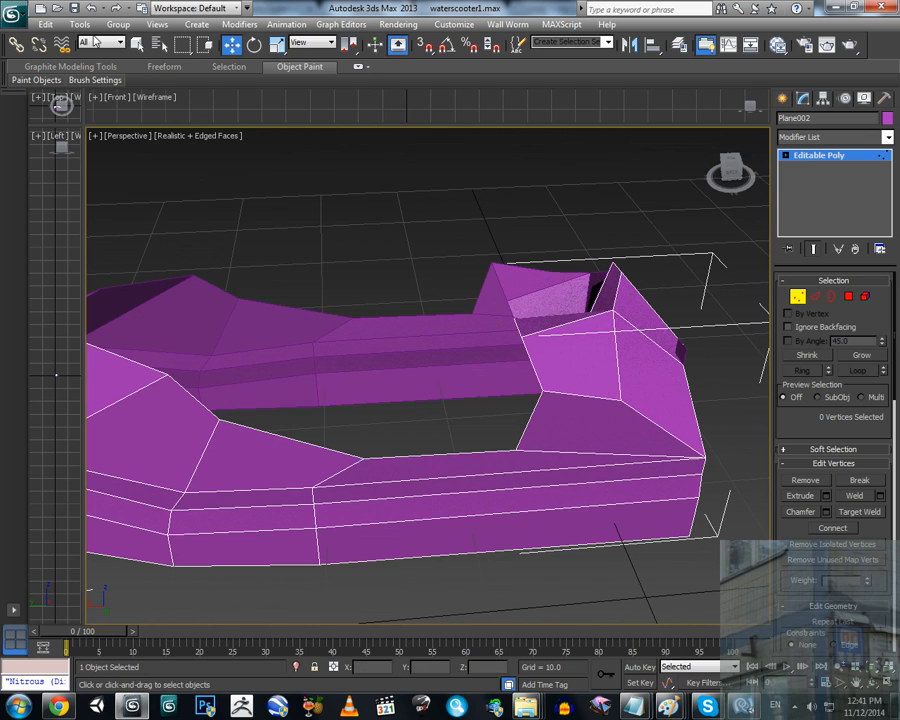
{"action": "left_click", "coordinate": [816, 297]}
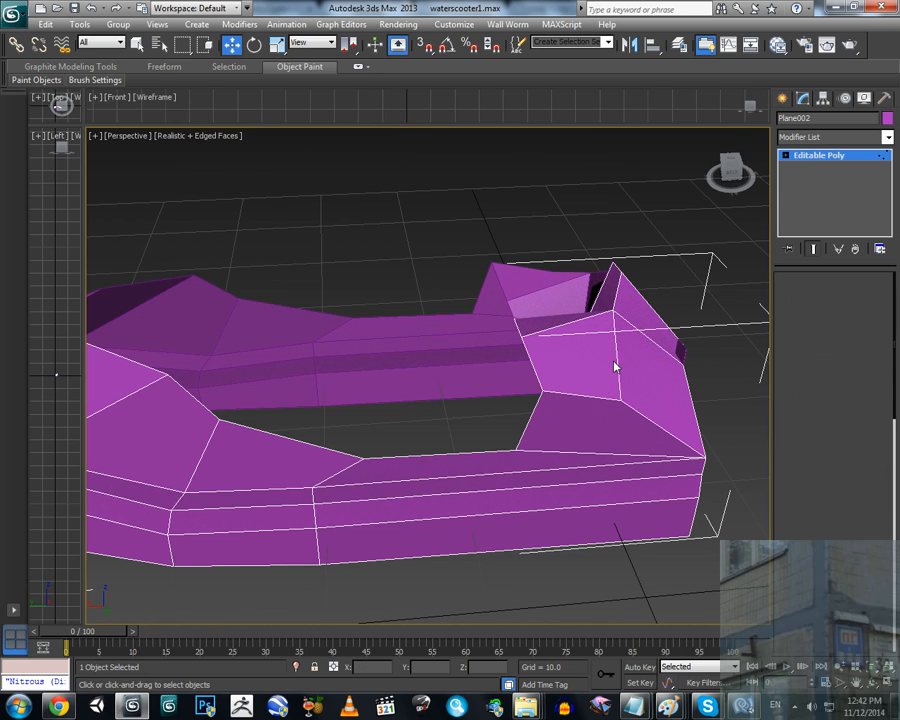
{"action": "left_click", "coordinate": [615, 367]}
{"action": "middle_click_drag", "start_coordinate": [572, 392], "coordinate": [522, 376], "text": "alt"}
{"action": "scroll", "coordinate": [457, 413], "scroll_direction": "up", "scroll_amount": 3}
{"action": "scroll", "coordinate": [522, 376], "scroll_direction": "down", "scroll_amount": 5}
{"action": "scroll", "coordinate": [475, 376], "scroll_direction": "up", "scroll_amount": 4}
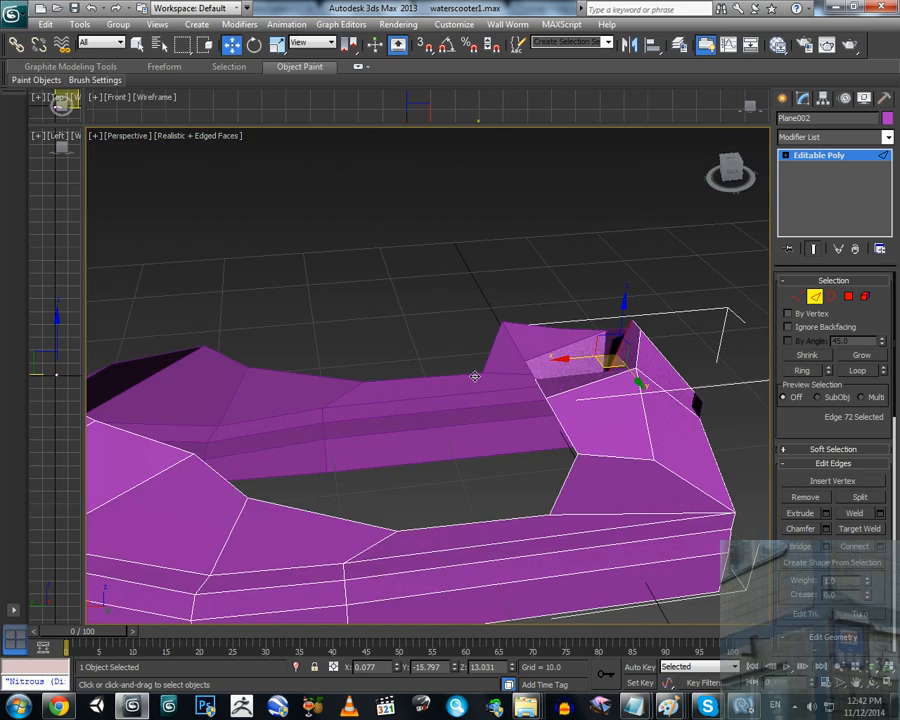
{"action": "left_click", "coordinate": [557, 500]}
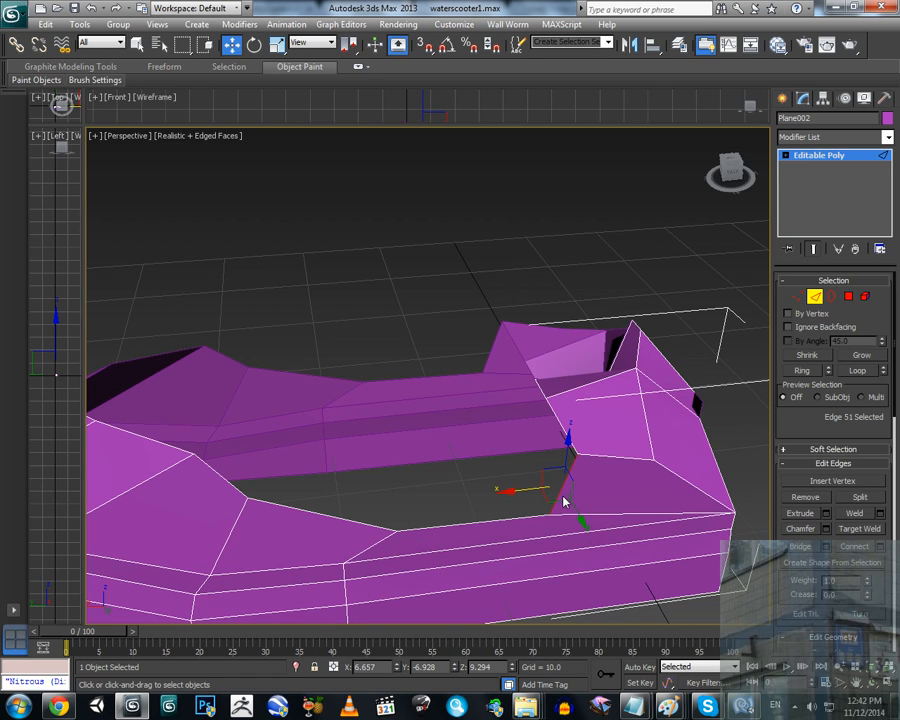
{"action": "middle_click_drag", "start_coordinate": [563, 500], "coordinate": [555, 474], "text": "alt"}
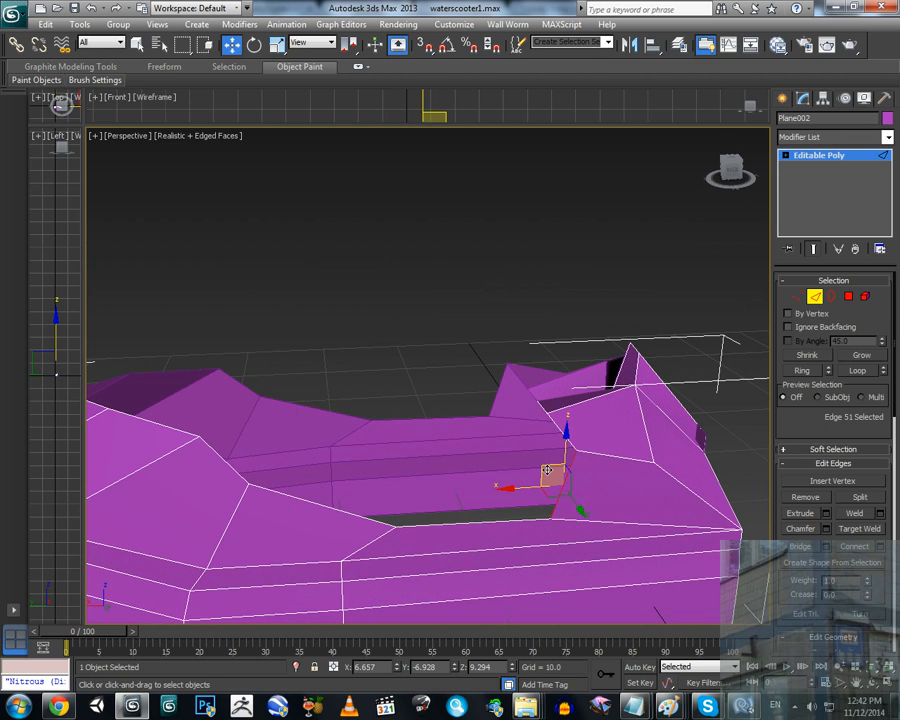
{"action": "left_click_drag", "start_coordinate": [545, 470], "coordinate": [446, 452], "text": "shift"}
Step: Raise the new polygon's lower free corner vertex slightly and lower its upper free corner vertex along Z to about 12.2
{"action": "left_click", "coordinate": [798, 298]}
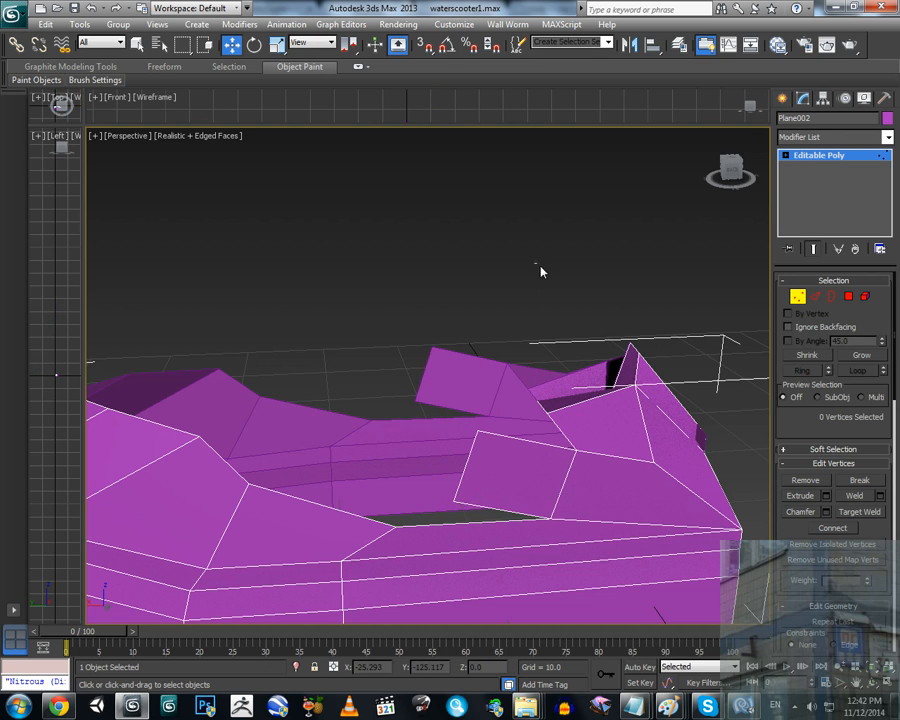
{"action": "middle_click_drag", "start_coordinate": [450, 436], "coordinate": [444, 418], "text": "alt"}
{"action": "left_click", "coordinate": [454, 485]}
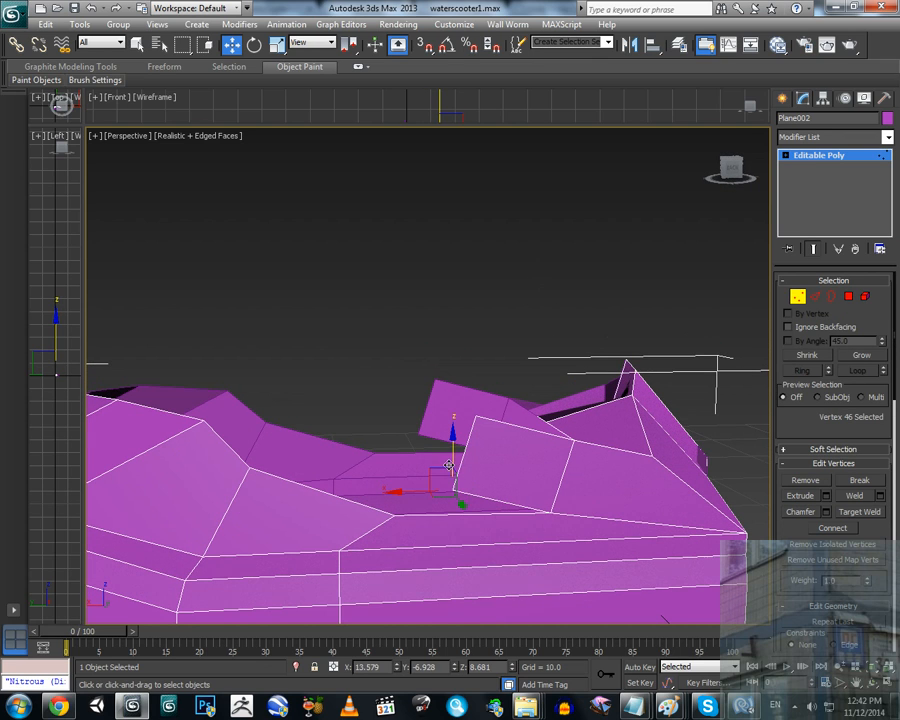
{"action": "left_click", "coordinate": [478, 414]}
{"action": "left_click_drag", "start_coordinate": [477, 371], "coordinate": [477, 388]}
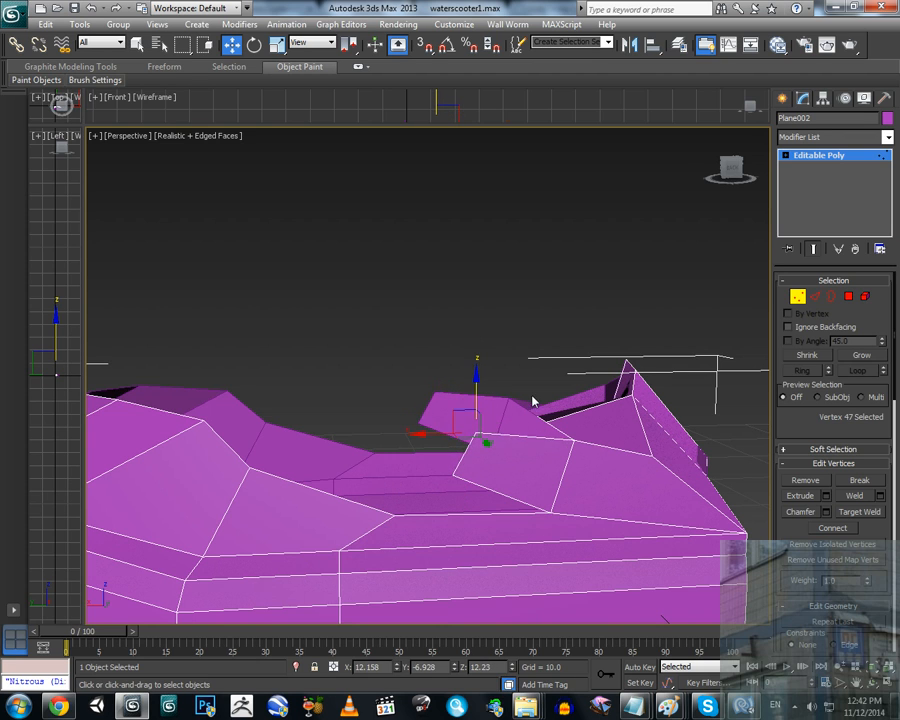
{"action": "middle_click_drag", "start_coordinate": [532, 401], "coordinate": [528, 435], "text": "alt"}
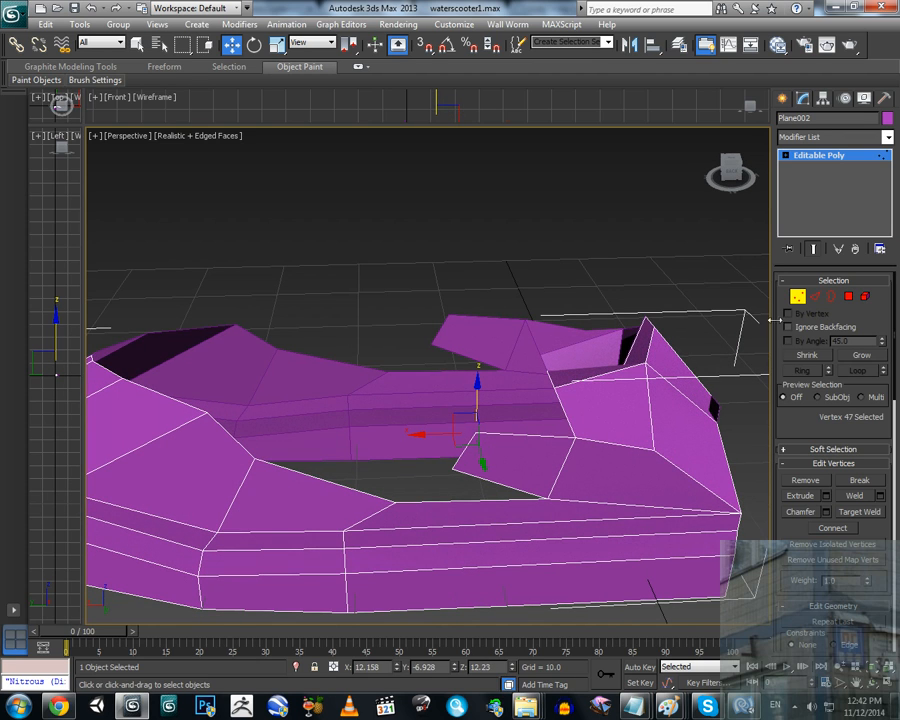
Step: Move the new polygon's free end edge along Y towards the centre line, to about Y -8.6
{"action": "left_click", "coordinate": [815, 297]}
{"action": "middle_click_drag", "start_coordinate": [590, 420], "coordinate": [516, 508], "text": "alt"}
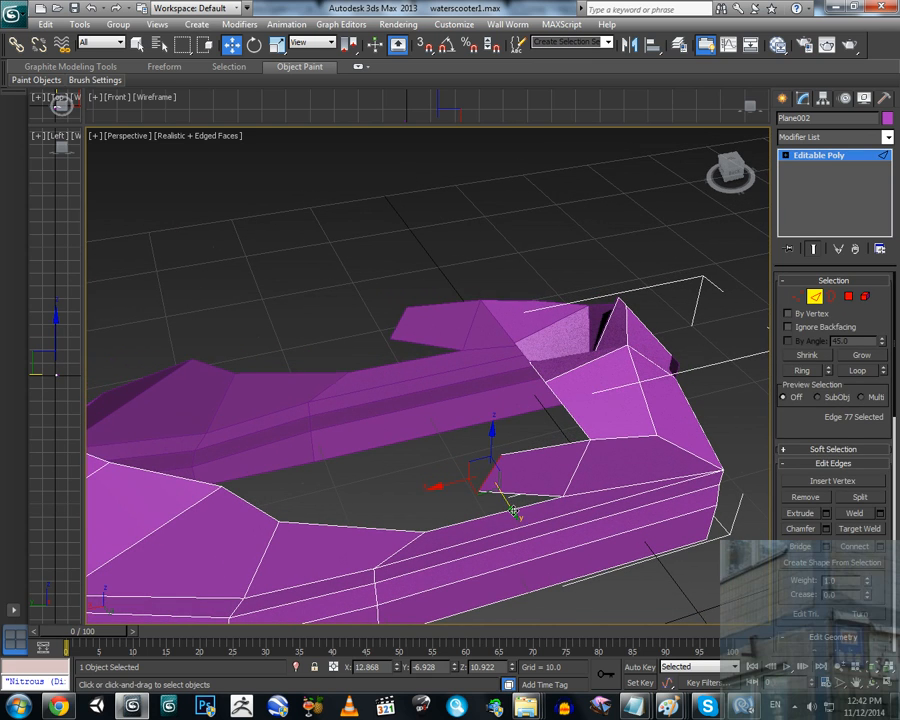
{"action": "left_click_drag", "start_coordinate": [508, 509], "coordinate": [496, 487]}
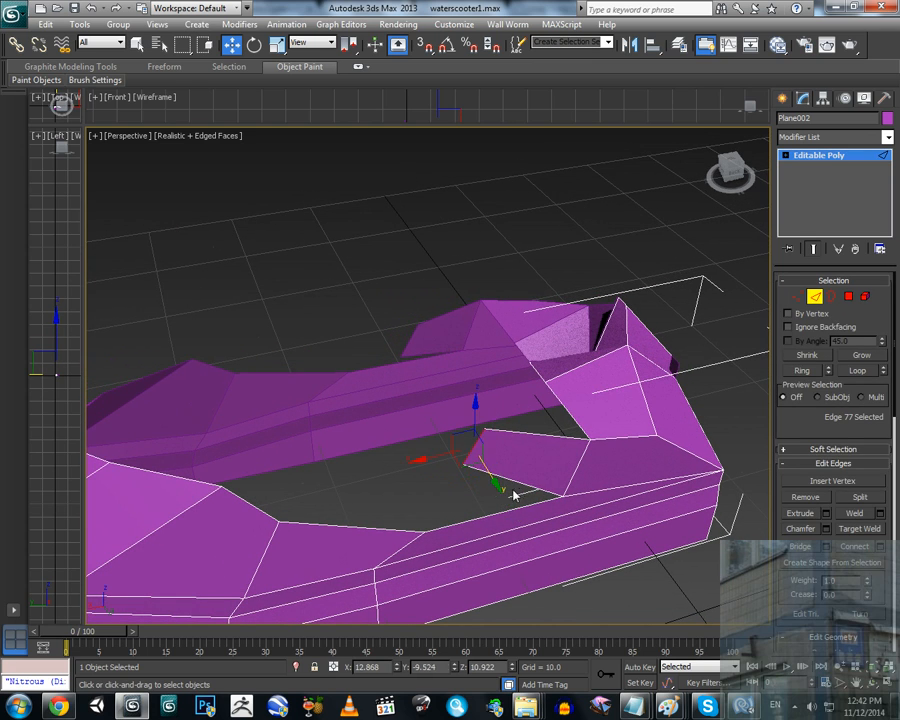
{"action": "middle_click_drag", "start_coordinate": [512, 489], "coordinate": [501, 493], "text": "alt"}
{"action": "left_click_drag", "start_coordinate": [491, 488], "coordinate": [500, 503]}
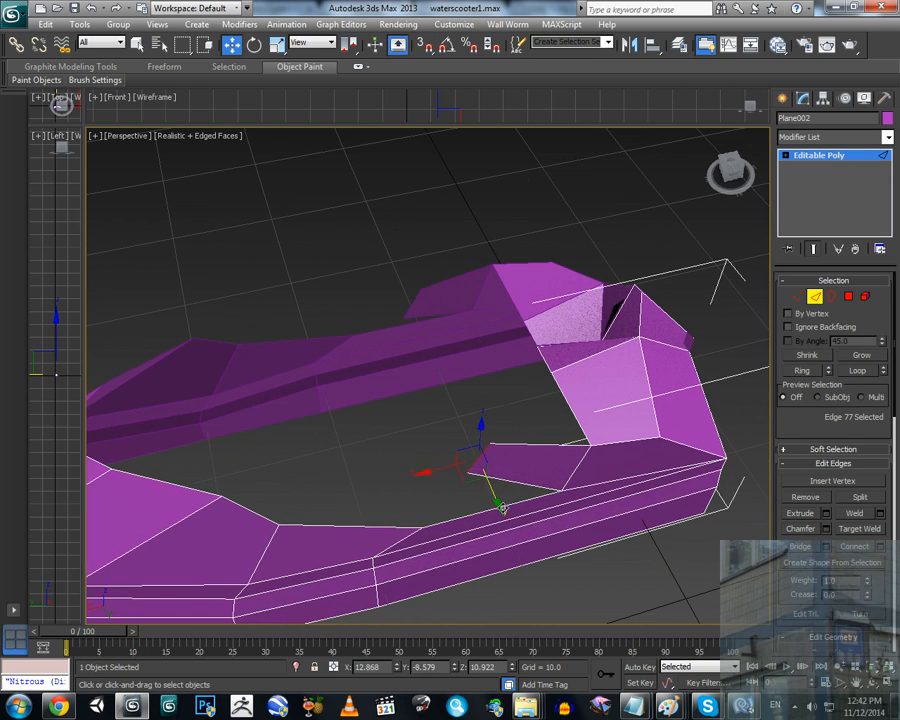
Step: Extend the free end edge into another polygon along Y to about -12.0, and shift its new edge along X to about 13.5
{"action": "middle_click_drag", "start_coordinate": [498, 500], "coordinate": [486, 496], "text": "alt"}
{"action": "left_click_drag", "start_coordinate": [499, 496], "coordinate": [468, 463], "text": "shift"}
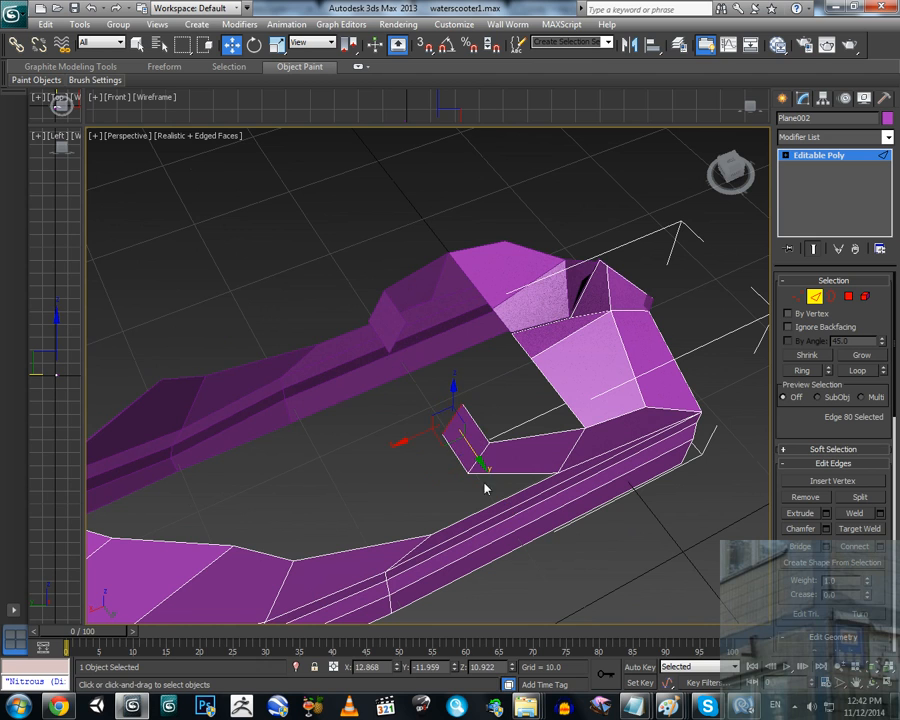
{"action": "left_click_drag", "start_coordinate": [411, 439], "coordinate": [399, 444]}
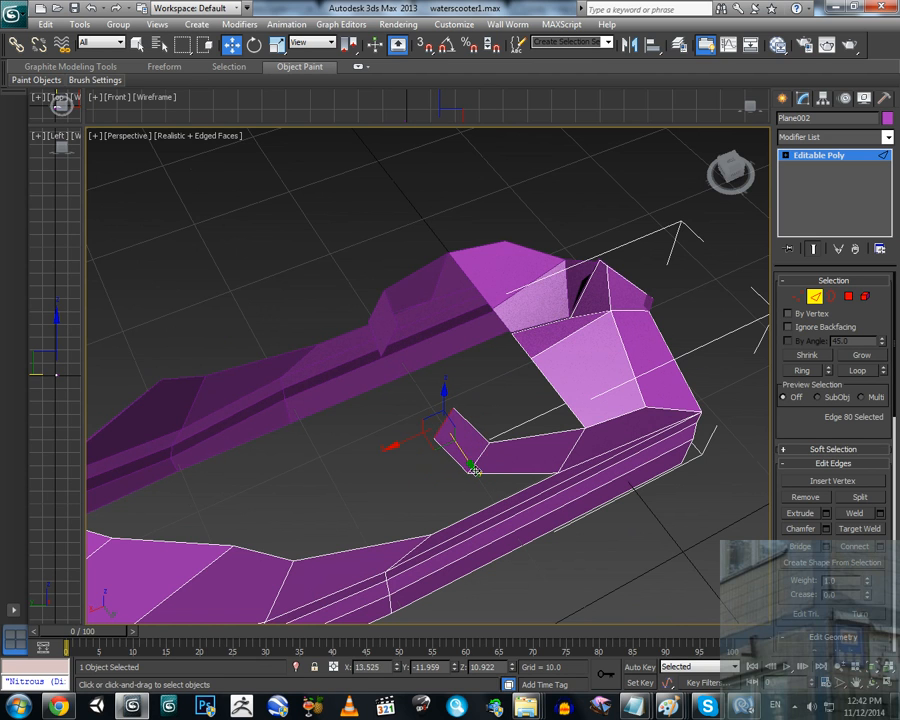
{"action": "left_click_drag", "start_coordinate": [474, 470], "coordinate": [466, 459]}
Step: Extend the strip's end edge to the centre line at about Y -15.7, and shift the new edge along X to about 14.5
{"action": "middle_click_drag", "start_coordinate": [476, 460], "coordinate": [510, 388], "text": "alt"}
{"action": "middle_click_drag", "start_coordinate": [469, 428], "coordinate": [481, 441]}
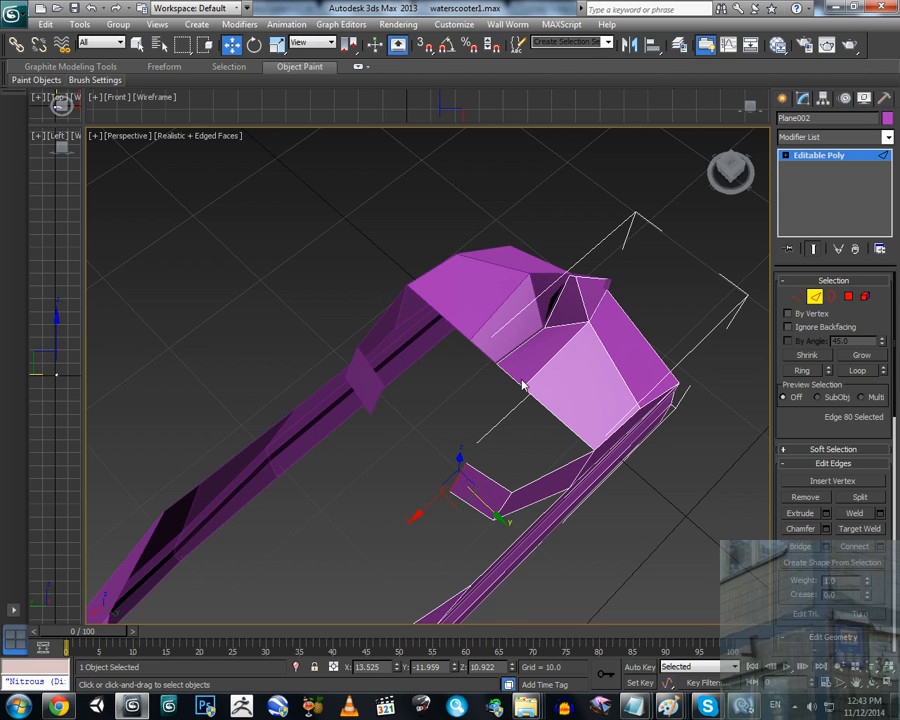
{"action": "middle_click_drag", "start_coordinate": [470, 462], "coordinate": [520, 484]}
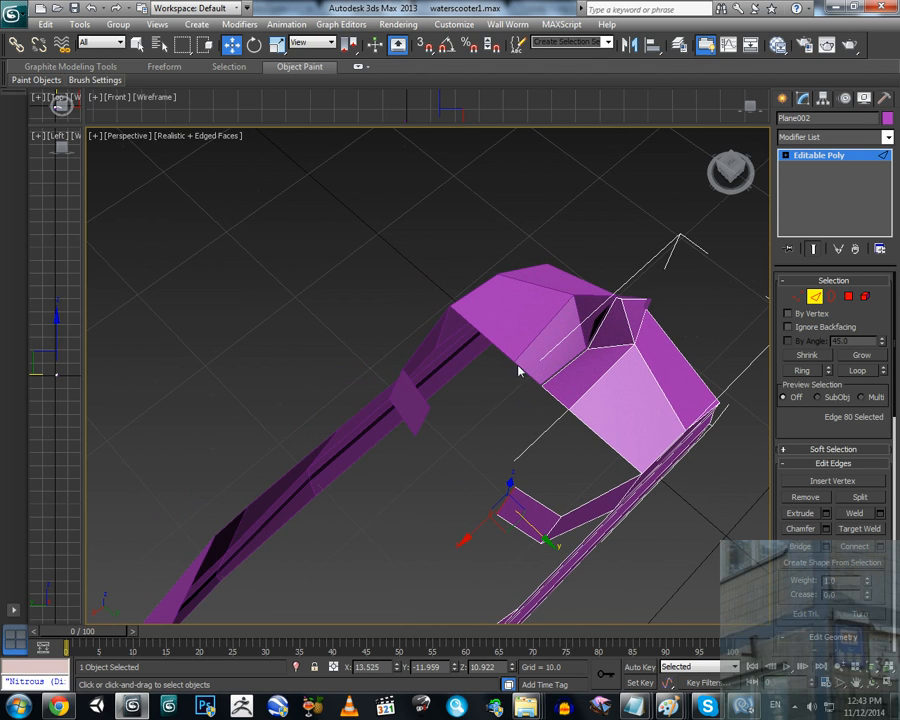
{"action": "left_click_drag", "start_coordinate": [531, 528], "coordinate": [495, 503], "text": "shift"}
{"action": "middle_click_drag", "start_coordinate": [503, 484], "coordinate": [491, 480]}
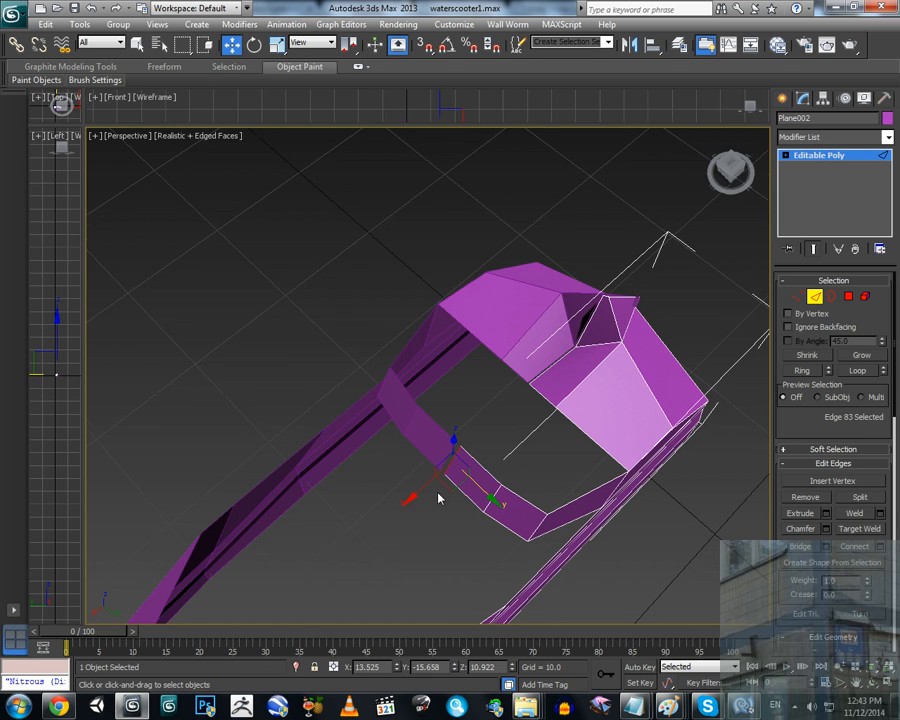
{"action": "middle_click_drag", "start_coordinate": [438, 494], "coordinate": [428, 489], "text": "alt"}
{"action": "left_click_drag", "start_coordinate": [405, 486], "coordinate": [392, 490]}
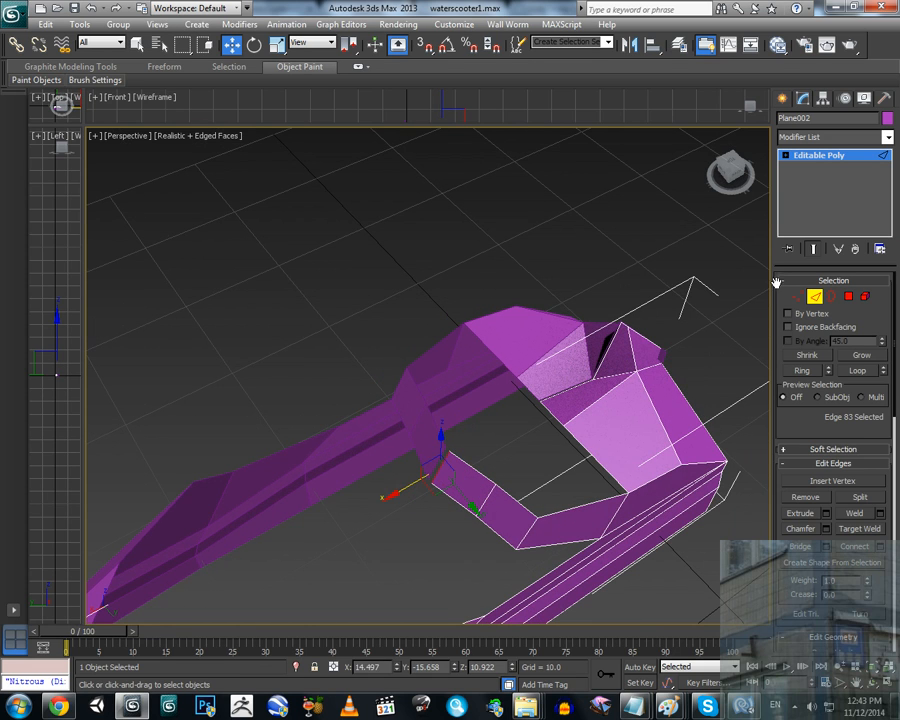
{"action": "middle_click_drag", "start_coordinate": [493, 403], "coordinate": [504, 435]}
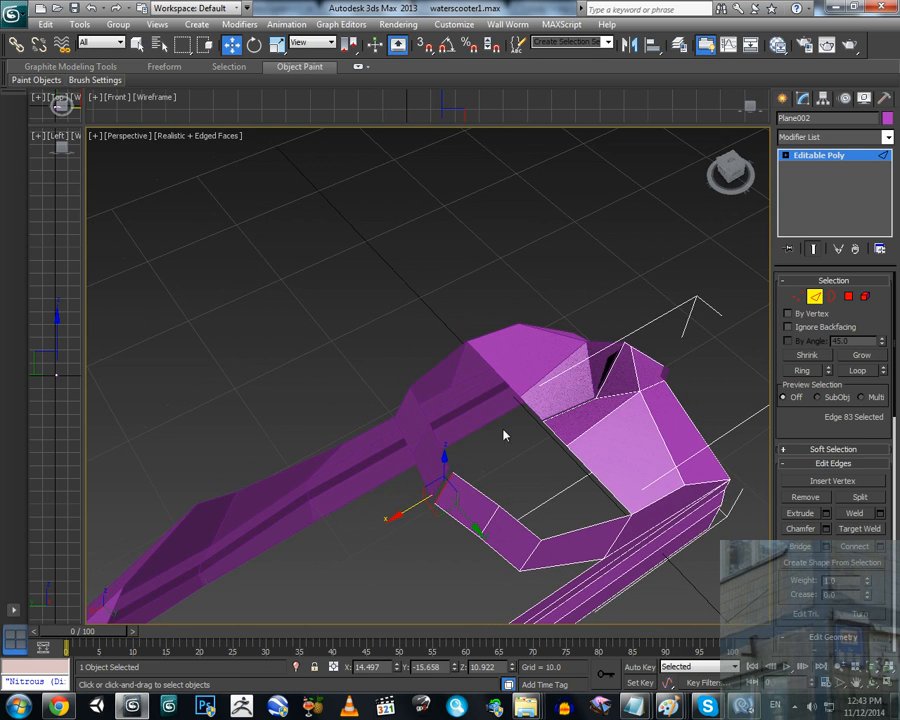
Step: Start creating polygons at the polygon sub-object level of the hull half
{"action": "left_click", "coordinate": [848, 297]}
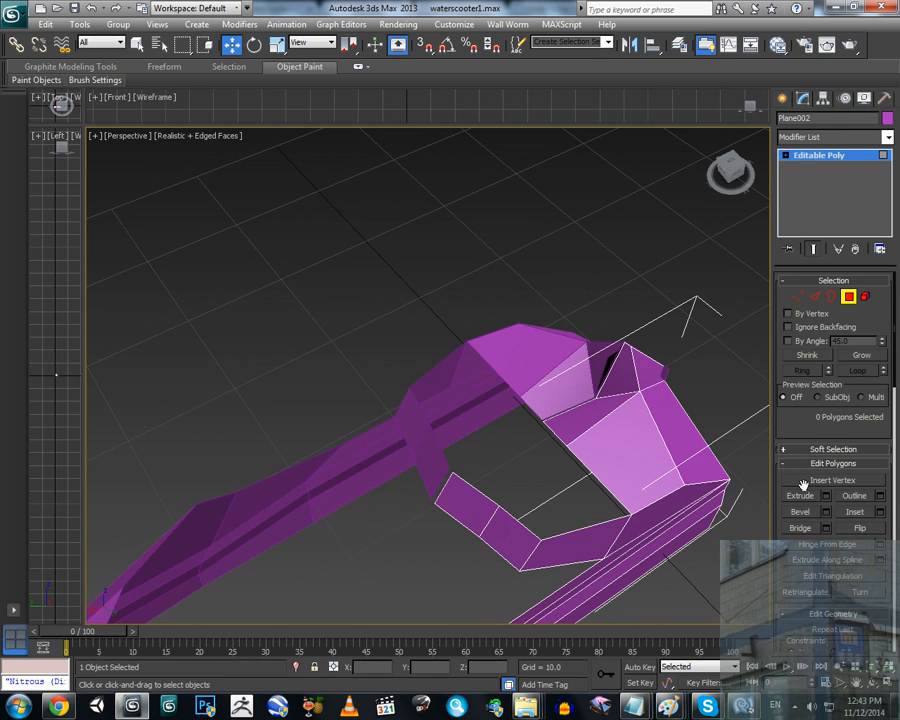
{"action": "scroll", "coordinate": [784, 551], "scroll_direction": "down", "scroll_amount": 5}
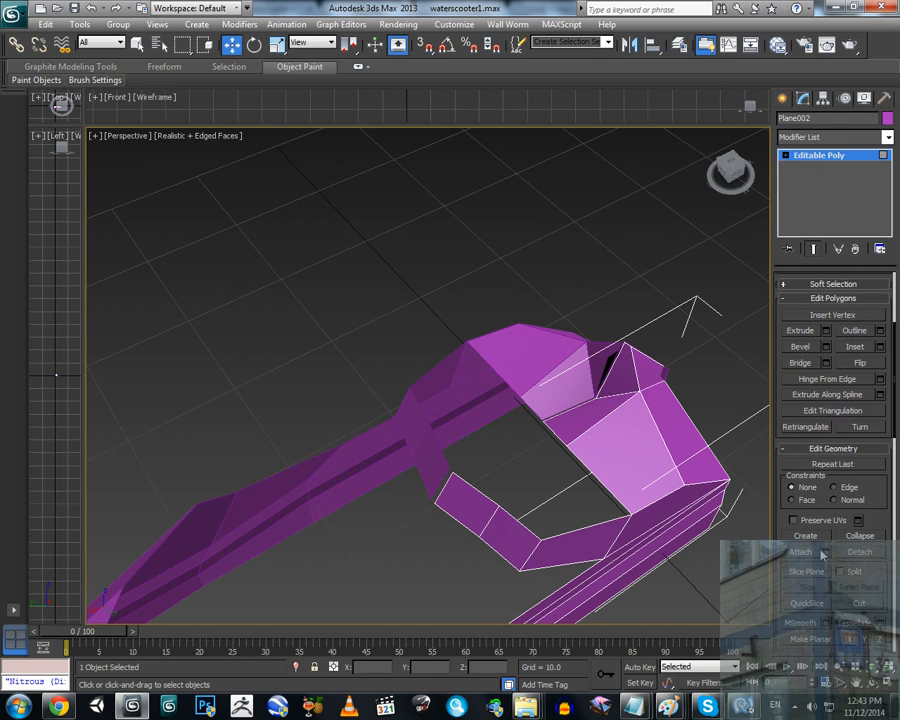
{"action": "left_click", "coordinate": [805, 537]}
{"action": "middle_click_drag", "start_coordinate": [546, 488], "coordinate": [517, 383], "text": "alt"}
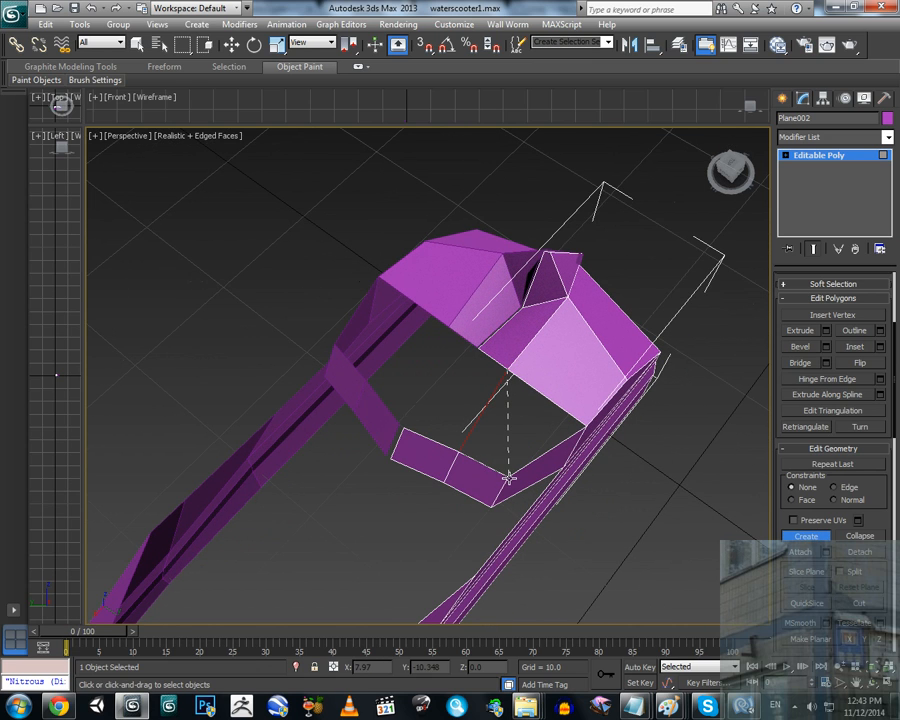
{"action": "left_click", "coordinate": [590, 435]}
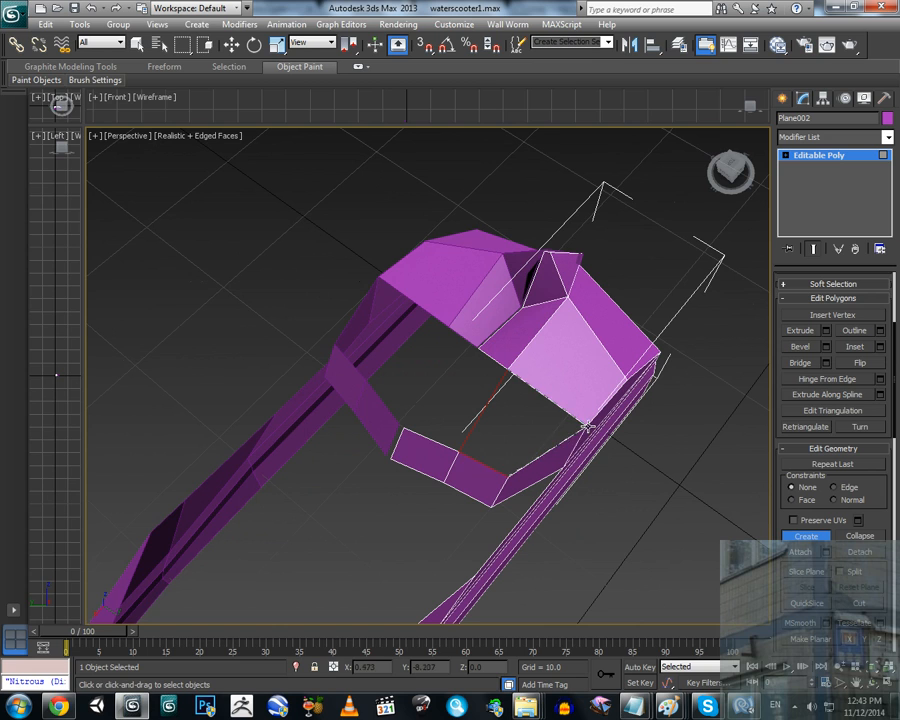
{"action": "left_click", "coordinate": [511, 369]}
{"action": "left_click", "coordinate": [460, 450]}
{"action": "key", "text": "ctrl+z"}
Step: Create a four-sided polygon bridging the outer part of the opening, from the new strip's upper edge to the rear top's edge
{"action": "middle_click_drag", "start_coordinate": [523, 420], "coordinate": [486, 373], "text": "alt"}
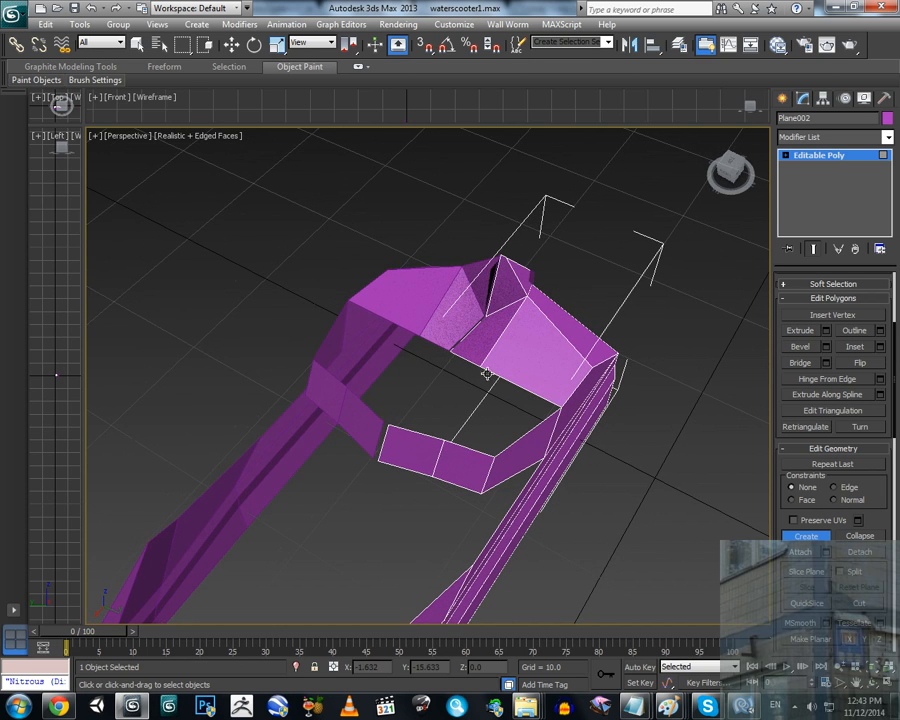
{"action": "left_click", "coordinate": [446, 438]}
{"action": "left_click", "coordinate": [494, 457]}
{"action": "left_click", "coordinate": [560, 408]}
{"action": "left_click", "coordinate": [480, 367]}
Step: Fill the remaining gap beside the centre line with a second four-sided polygon between the strip and the rear top
{"action": "mouse_move", "coordinate": [498, 410]}
{"action": "middle_mouse_down", "text": "alt"}
{"action": "mouse_move", "coordinate": [456, 394]}
{"action": "mouse_move", "coordinate": [516, 430]}
{"action": "mouse_move", "coordinate": [487, 427]}
{"action": "middle_mouse_up", "text": "alt"}
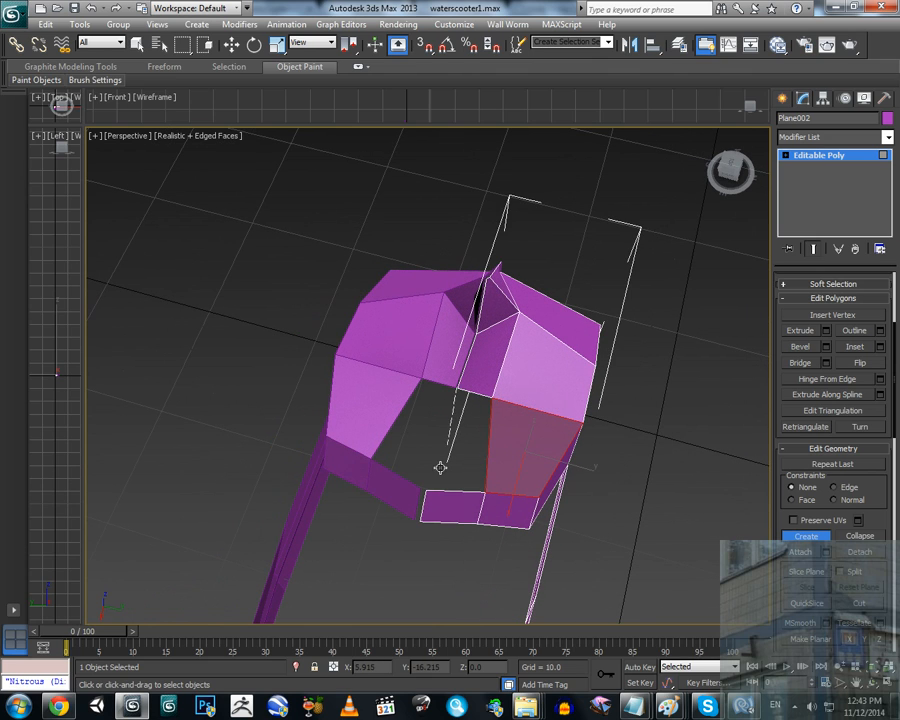
{"action": "left_click", "coordinate": [493, 490]}
{"action": "left_click", "coordinate": [459, 388]}
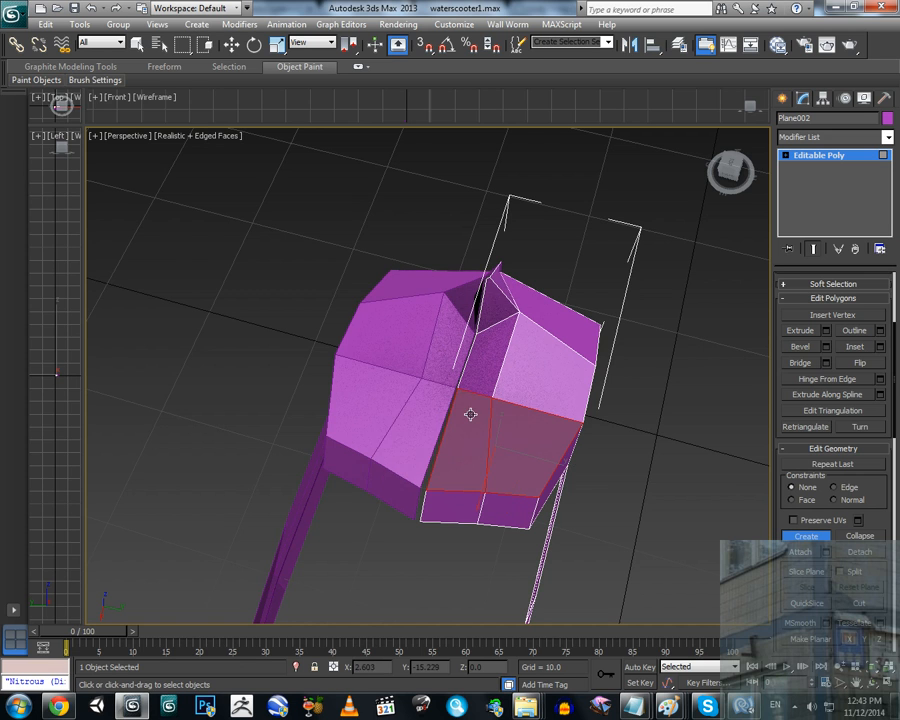
Step: At vertex level, move the rear strip's upper centre-line vertex forward along X to about 13.8
{"action": "middle_click_drag", "start_coordinate": [466, 410], "coordinate": [359, 346], "text": "alt"}
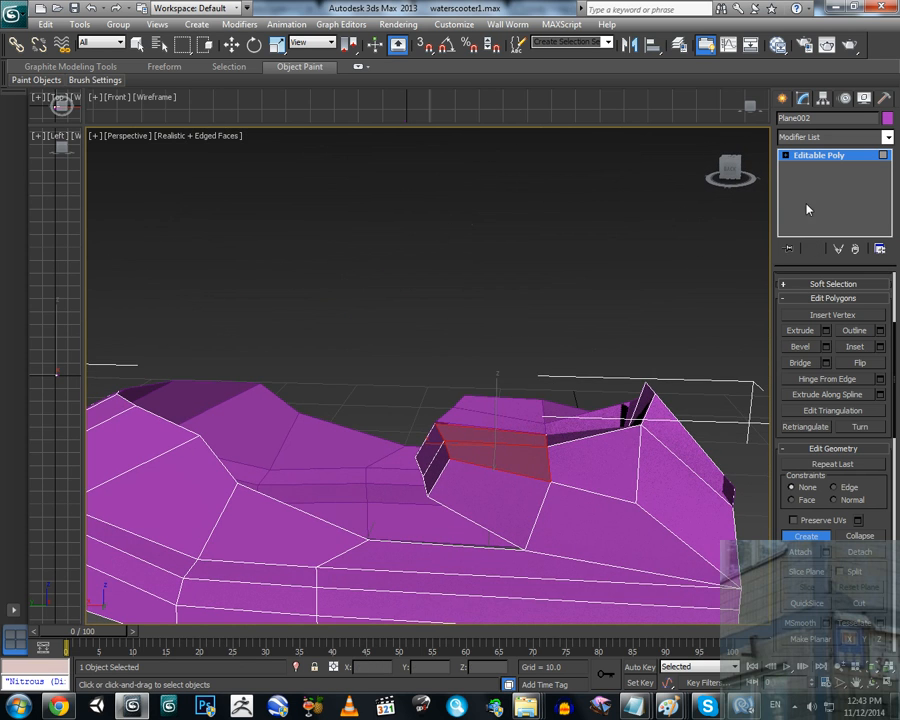
{"action": "left_click", "coordinate": [786, 157]}
{"action": "left_click", "coordinate": [810, 168]}
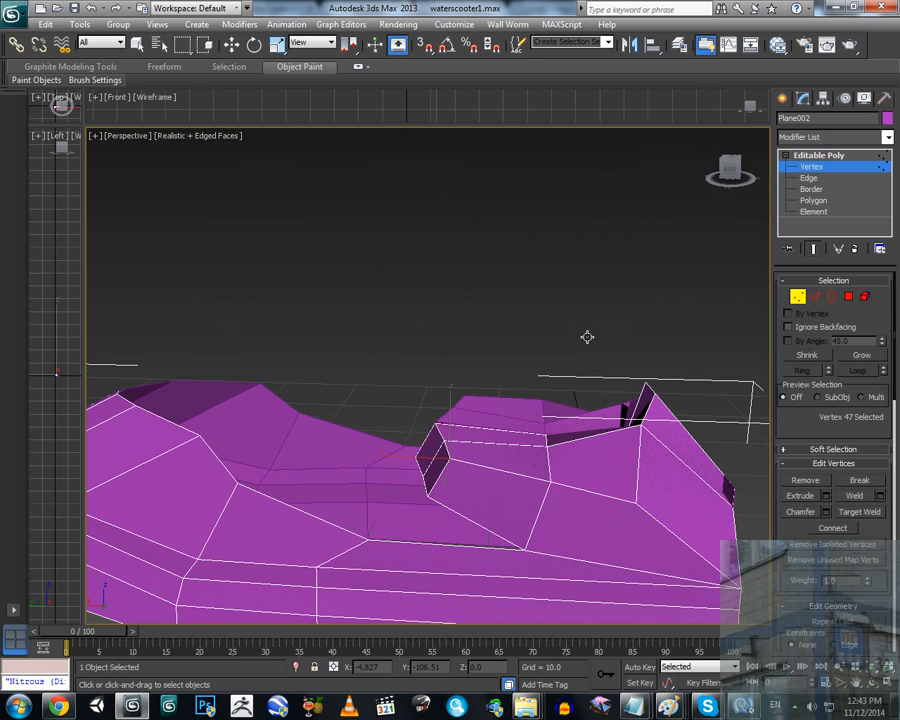
{"action": "middle_click_drag", "start_coordinate": [587, 335], "coordinate": [299, 459], "text": "alt"}
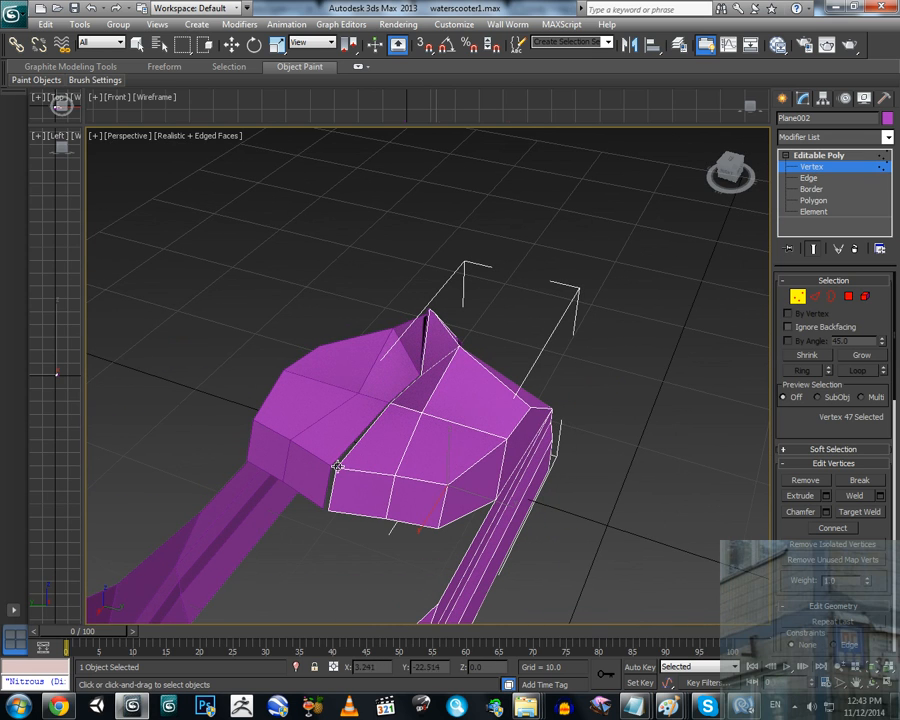
{"action": "scroll", "coordinate": [800, 422], "scroll_direction": "down", "scroll_amount": 5}
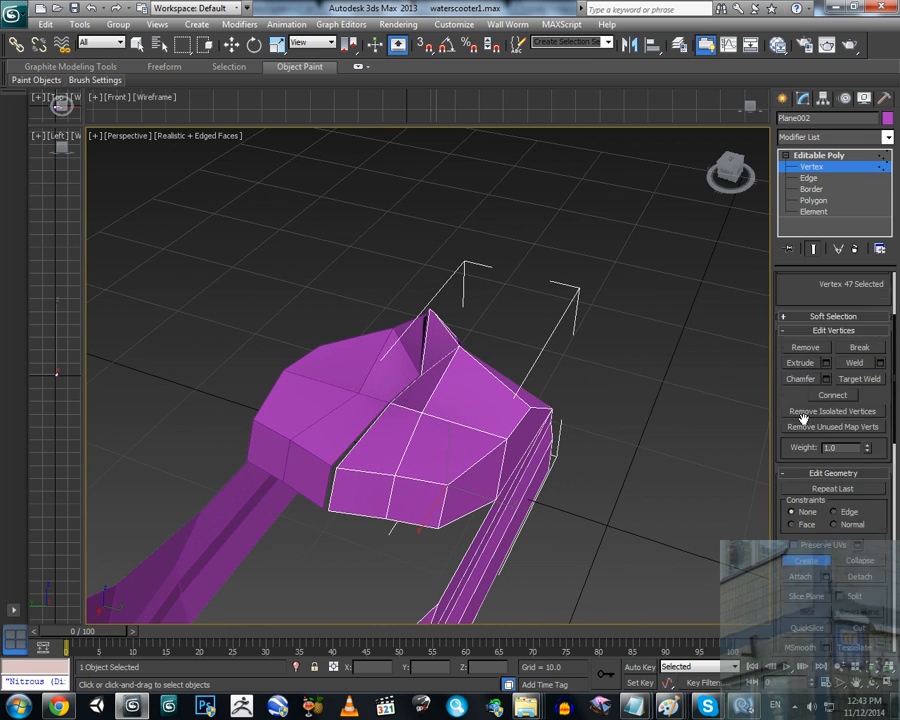
{"action": "key", "text": "w"}
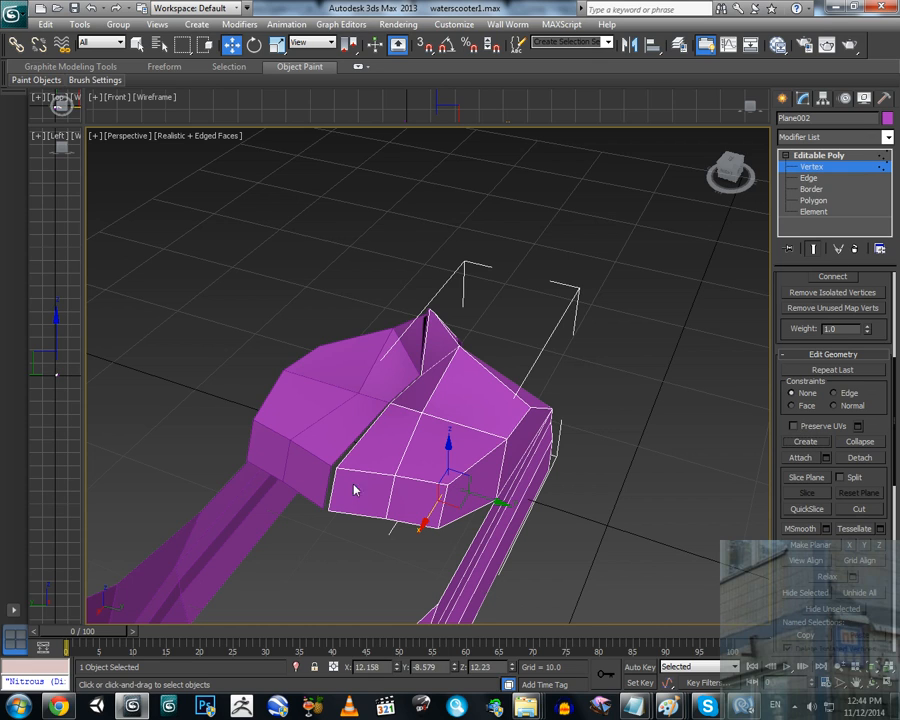
{"action": "left_click", "coordinate": [331, 432]}
{"action": "left_click_drag", "start_coordinate": [331, 430], "coordinate": [332, 438]}
Step: Shift the rear strip's upper middle vertex along Y to about -9.7, and nudge the vertex behind it outward along Y
{"action": "left_click", "coordinate": [395, 475]}
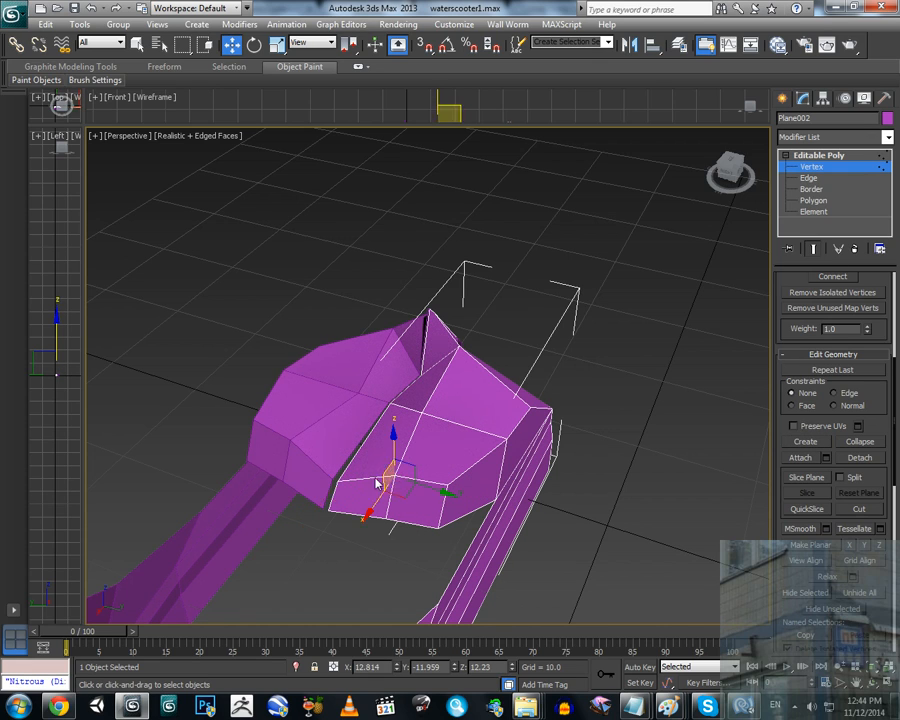
{"action": "left_click_drag", "start_coordinate": [438, 490], "coordinate": [494, 516]}
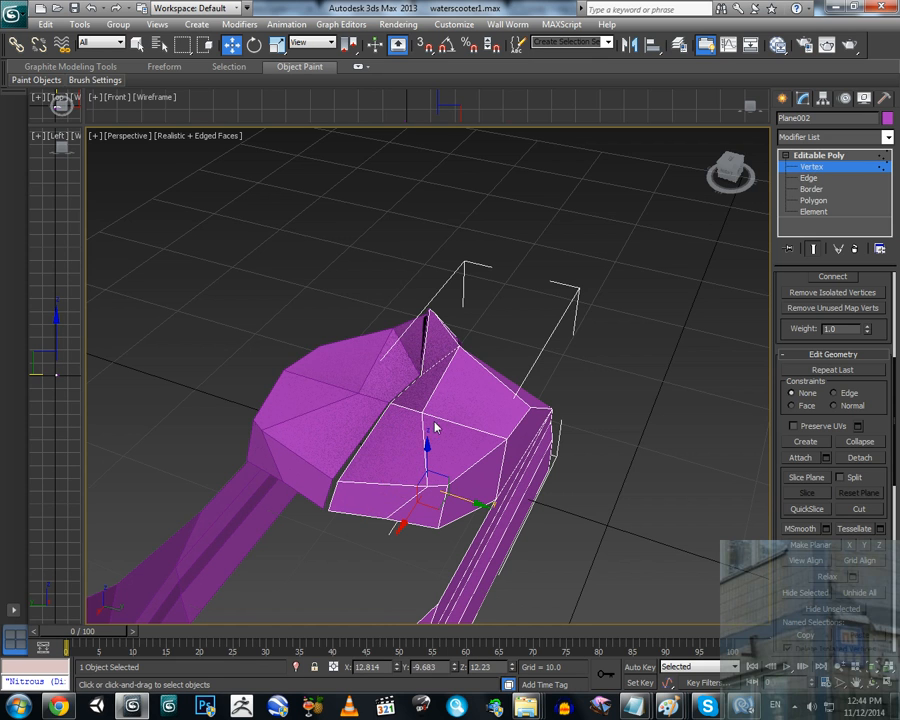
{"action": "left_click", "coordinate": [422, 410]}
{"action": "left_click_drag", "start_coordinate": [467, 428], "coordinate": [476, 426]}
Step: Lower the rear strip's inner bottom vertices and its two inner top vertices along Z
{"action": "middle_click_drag", "start_coordinate": [476, 426], "coordinate": [429, 490], "text": "alt"}
{"action": "left_click", "coordinate": [410, 472]}
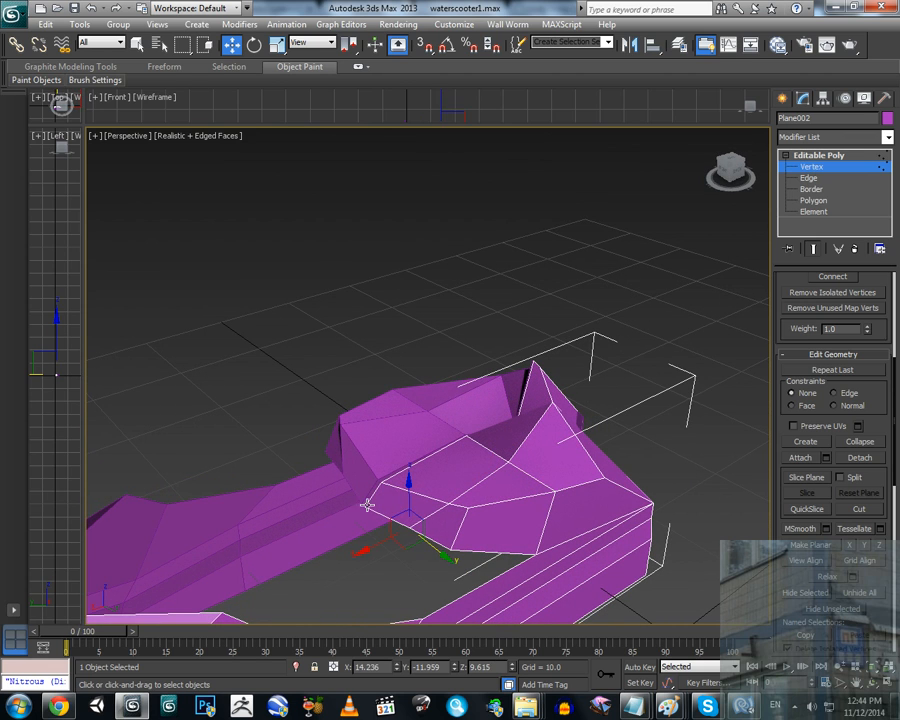
{"action": "left_click", "coordinate": [383, 470]}
{"action": "left_click_drag", "start_coordinate": [383, 470], "coordinate": [449, 507]}
{"action": "left_click", "coordinate": [407, 463]}
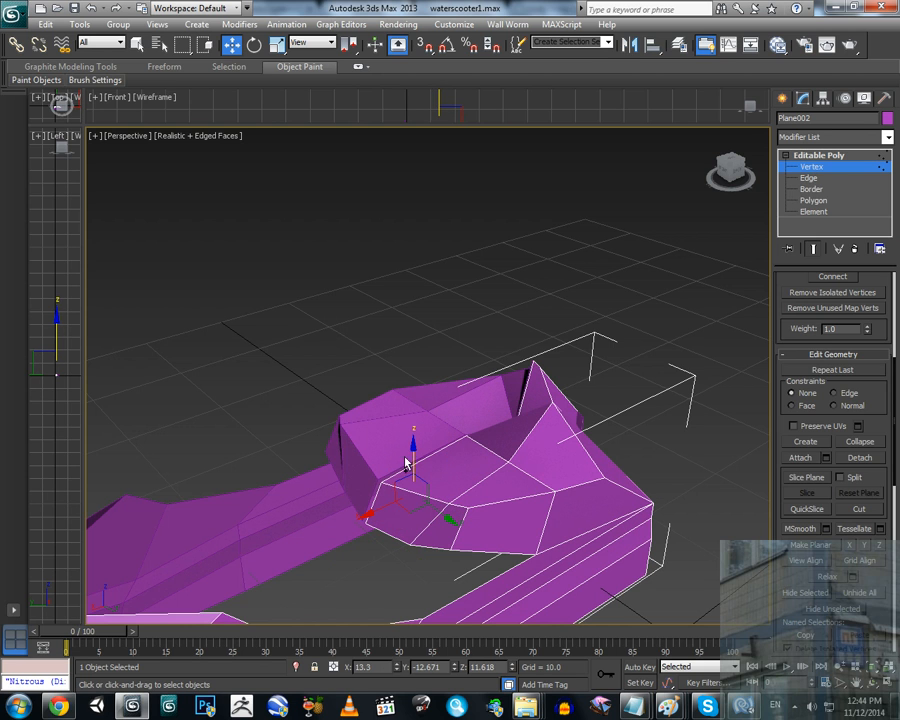
{"action": "left_click_drag", "start_coordinate": [412, 442], "coordinate": [412, 458]}
Step: Lower the strip's outer top vertex to Z about 11.5 and its centre-line top vertex to Z about 9
{"action": "middle_click_drag", "start_coordinate": [412, 458], "coordinate": [388, 497], "text": "alt"}
{"action": "left_click", "coordinate": [472, 497]}
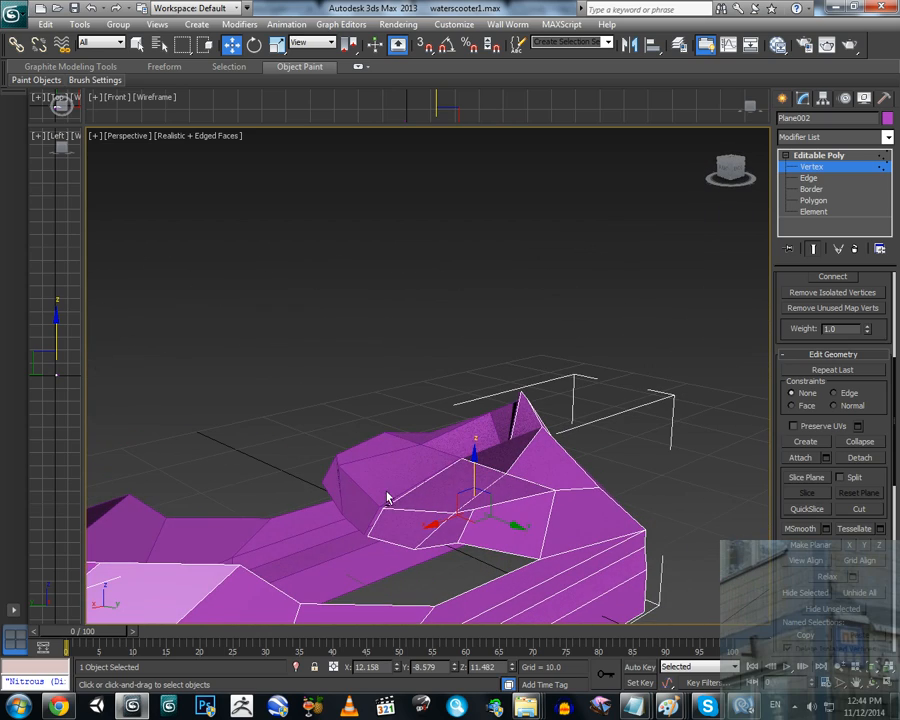
{"action": "left_click", "coordinate": [385, 508]}
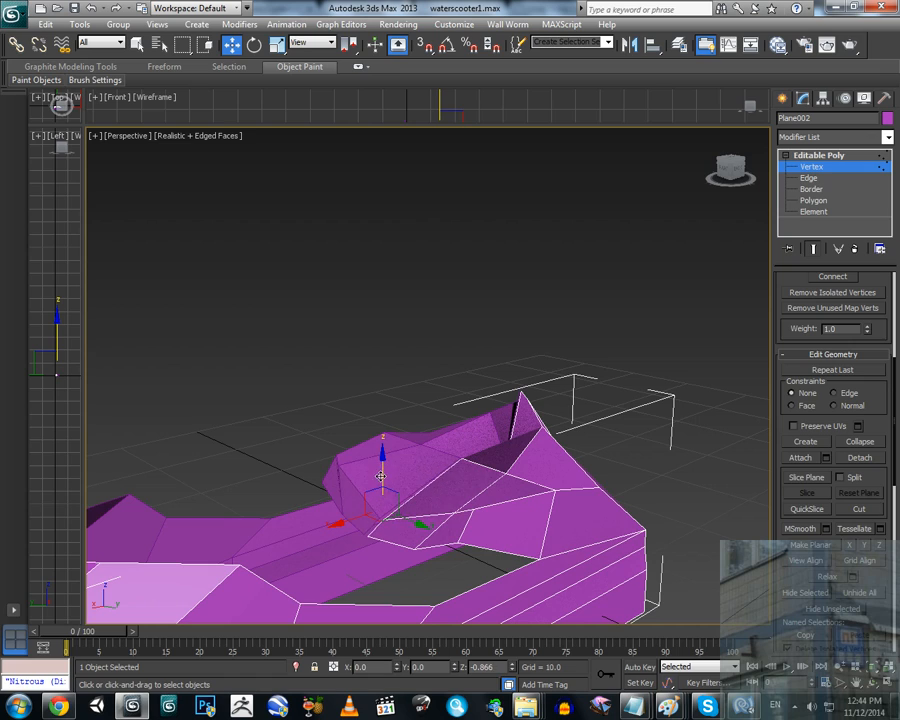
{"action": "middle_click_drag", "start_coordinate": [433, 500], "coordinate": [467, 427], "text": "alt"}
{"action": "scroll", "coordinate": [468, 490], "scroll_direction": "down", "scroll_amount": 5}
{"action": "scroll", "coordinate": [484, 467], "scroll_direction": "up", "scroll_amount": 5}
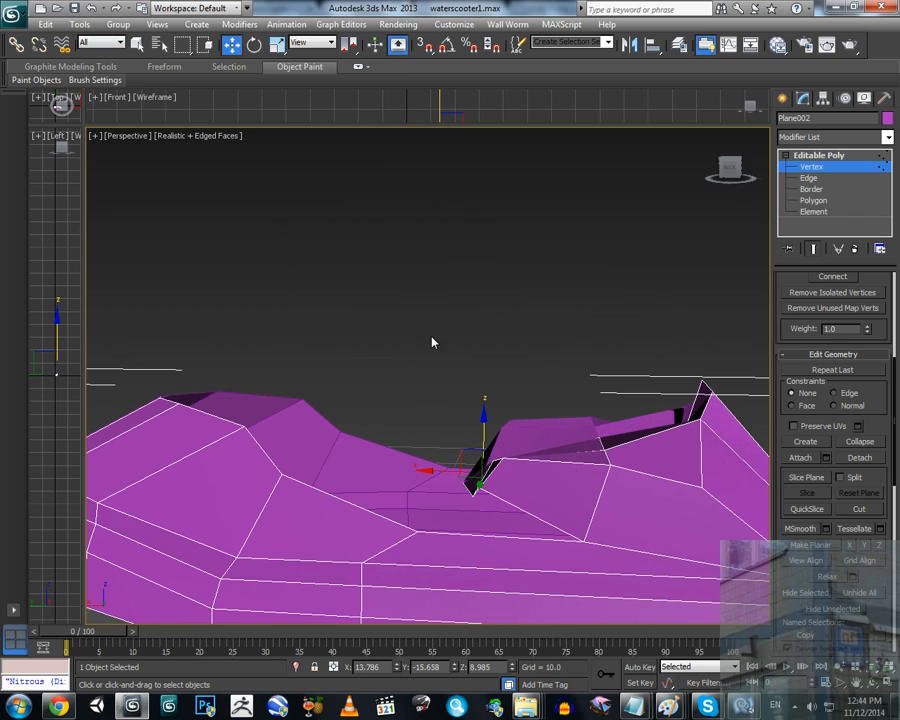
{"action": "middle_click_drag", "start_coordinate": [432, 342], "coordinate": [410, 372], "text": "alt"}
Step: Switch to edge level and examine the opening between the rear top and the hull's side from several angles
{"action": "left_click", "coordinate": [808, 178]}
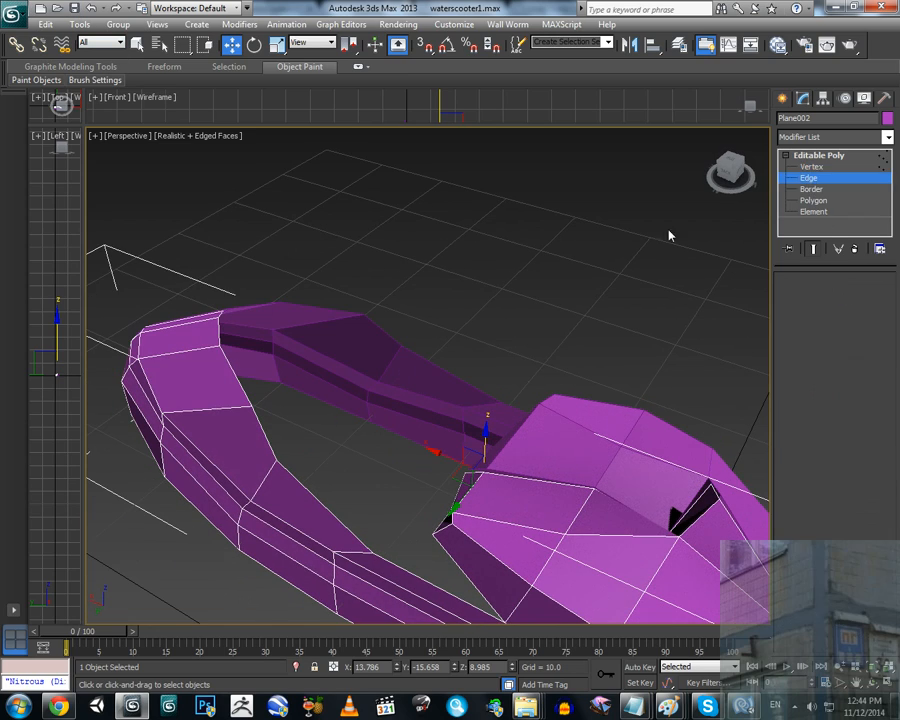
{"action": "middle_click_drag", "start_coordinate": [257, 378], "coordinate": [545, 450], "text": "alt"}
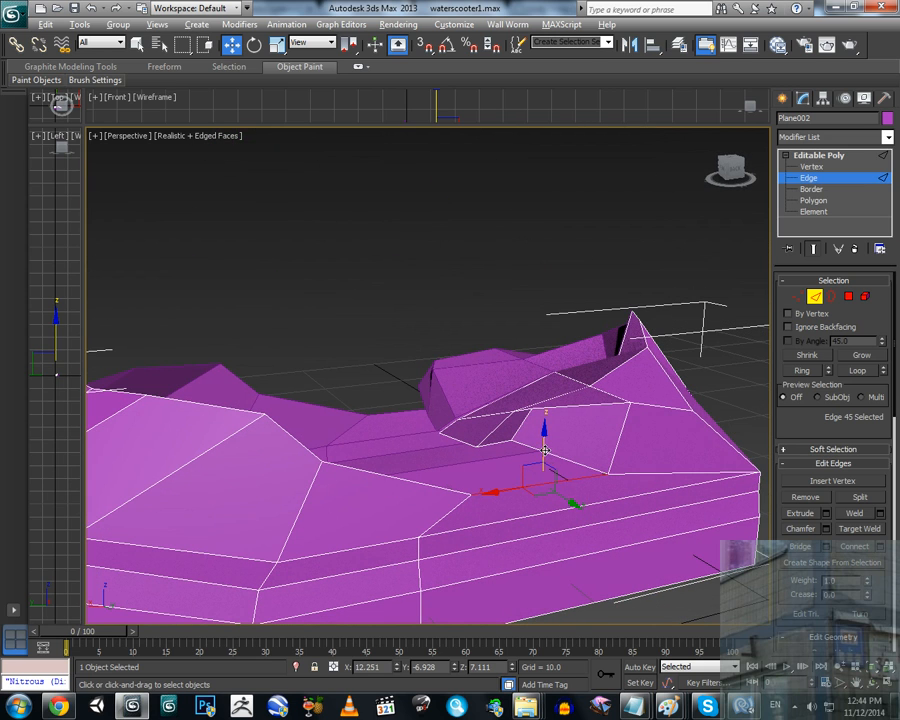
{"action": "left_click", "coordinate": [553, 306]}
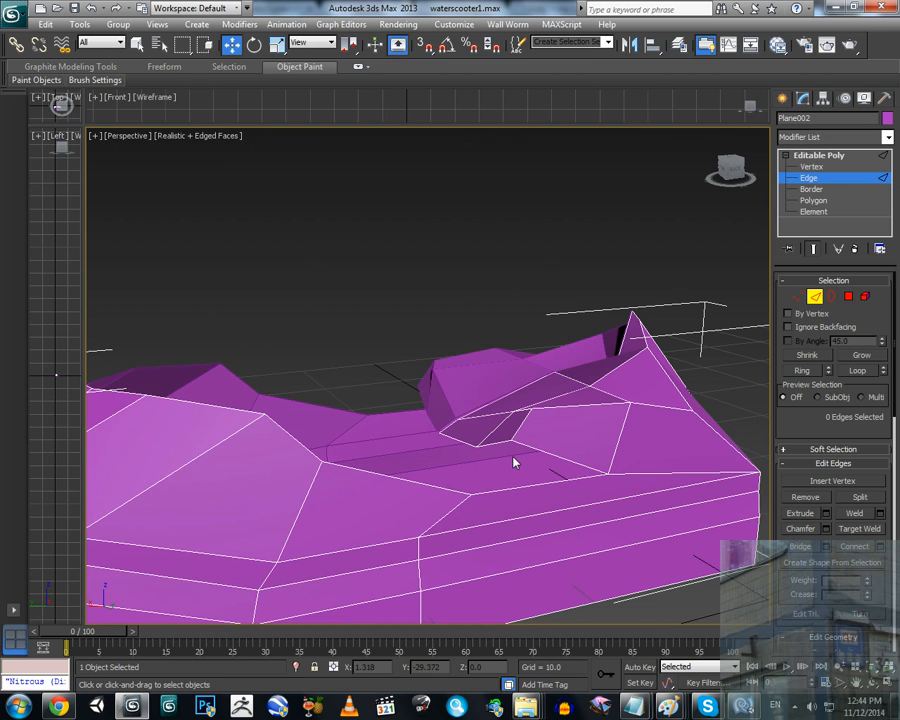
{"action": "middle_click_drag", "start_coordinate": [491, 470], "coordinate": [462, 412], "text": "alt"}
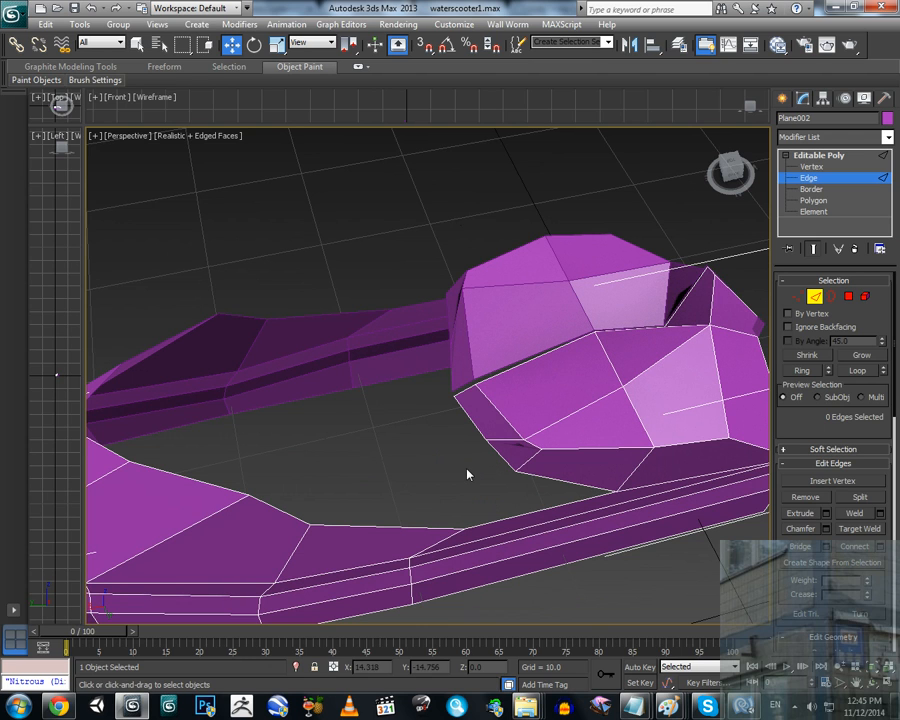
{"action": "middle_click_drag", "start_coordinate": [466, 478], "coordinate": [457, 445], "text": "alt"}
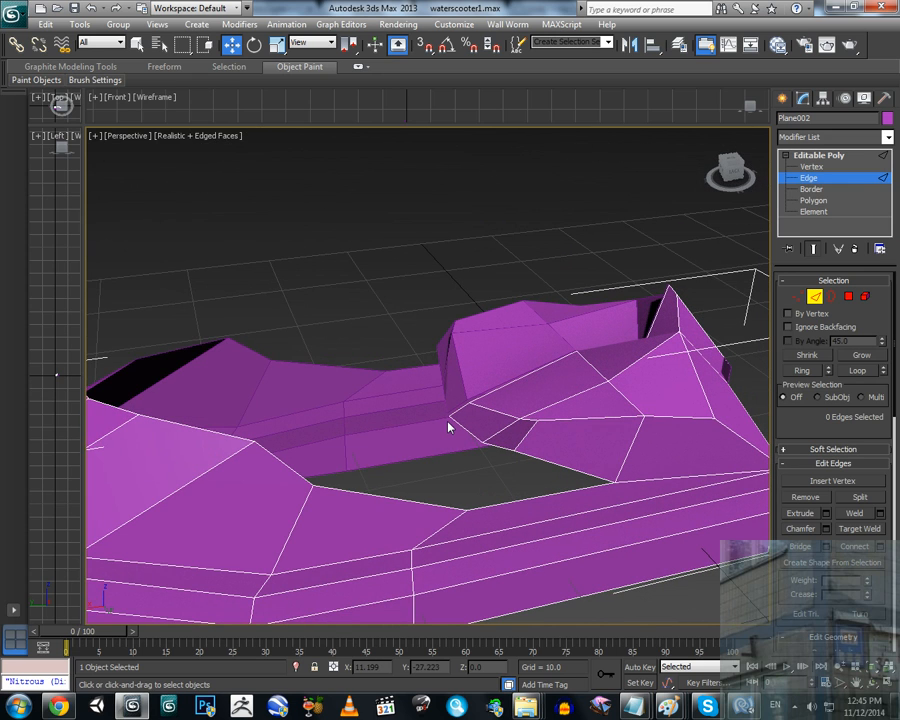
{"action": "middle_click_drag", "start_coordinate": [448, 427], "coordinate": [521, 408], "text": "alt"}
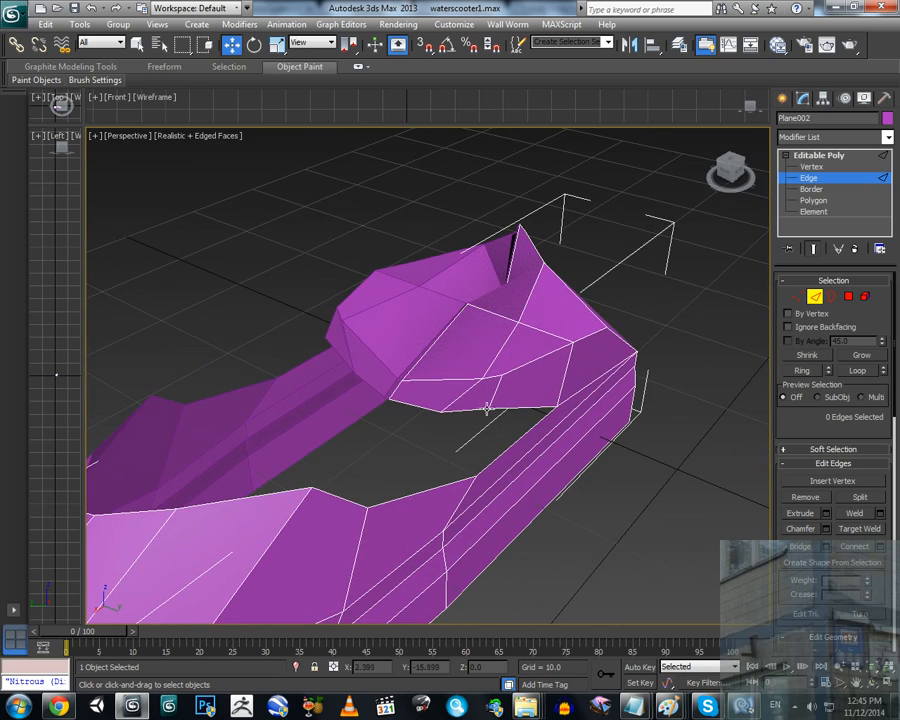
{"action": "middle_click_drag", "start_coordinate": [509, 409], "coordinate": [519, 379], "text": "alt"}
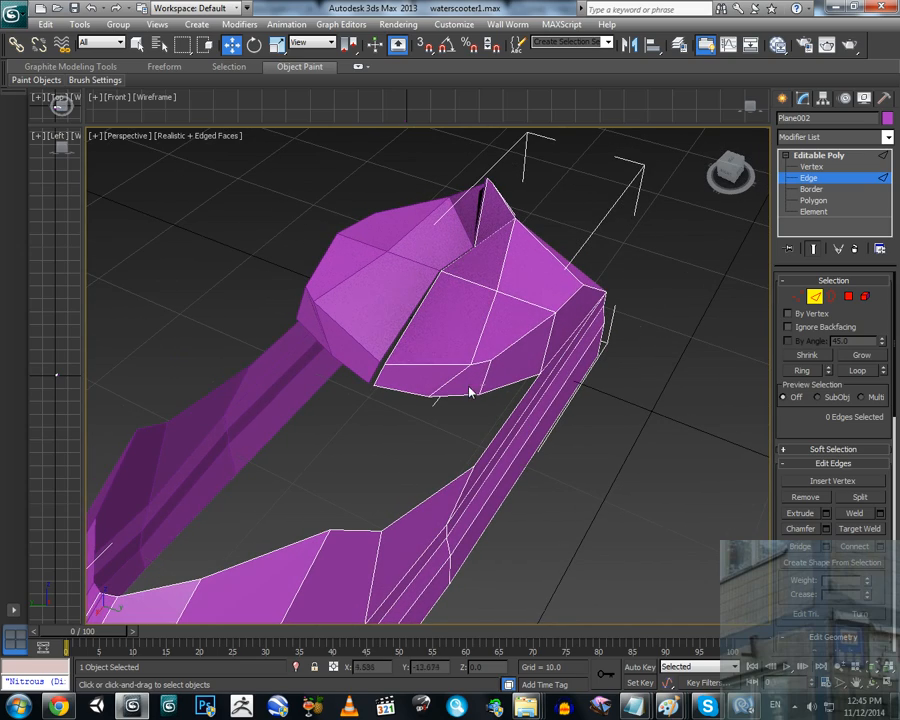
{"action": "middle_click_drag", "start_coordinate": [486, 427], "coordinate": [525, 441], "text": "alt"}
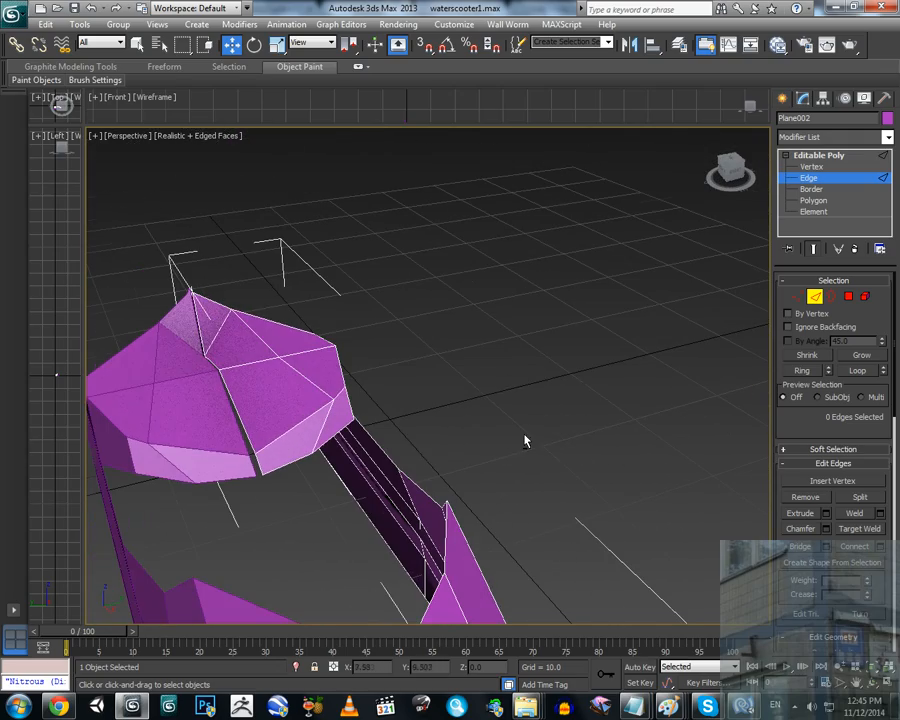
Step: Extend the hull side's inner edge below the rear top in three segments toward the centre line, to Y about -15.6
{"action": "left_click", "coordinate": [383, 445]}
{"action": "mouse_move", "coordinate": [385, 447]}
{"action": "middle_mouse_down", "text": "alt"}
{"action": "mouse_move", "coordinate": [345, 460]}
{"action": "mouse_move", "coordinate": [394, 437]}
{"action": "middle_mouse_up", "text": "alt"}
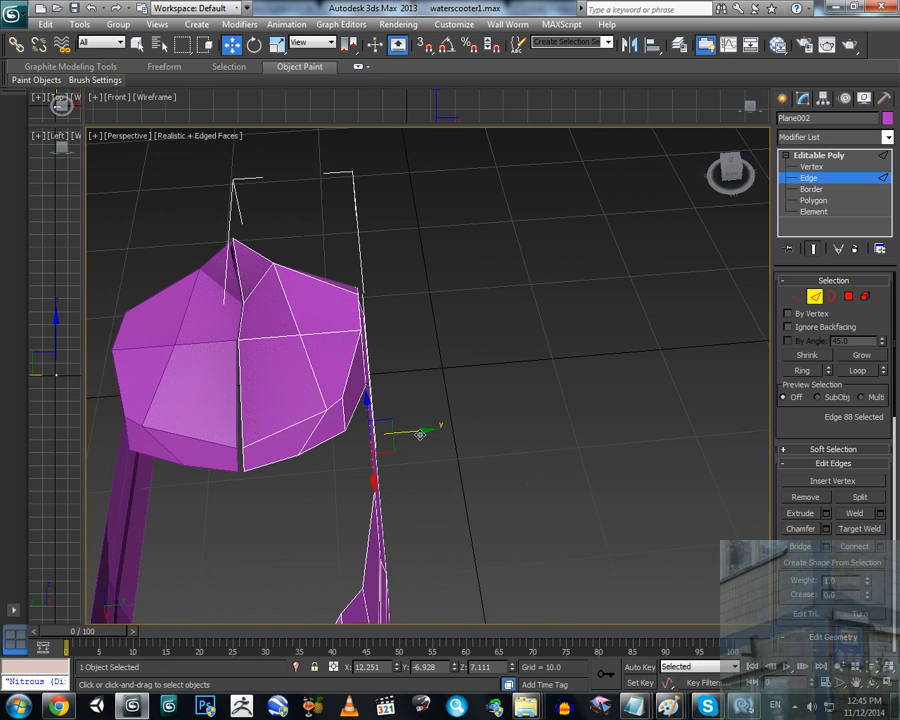
{"action": "left_click_drag", "start_coordinate": [420, 434], "coordinate": [298, 441]}
Step: Shift the new lower strip's rear vertices forward along X at vertex level, the centre-line one to X about 11.3
{"action": "middle_click_drag", "start_coordinate": [243, 478], "coordinate": [406, 403]}
{"action": "scroll", "coordinate": [358, 458], "scroll_direction": "up", "scroll_amount": 2}
{"action": "left_click", "coordinate": [799, 297]}
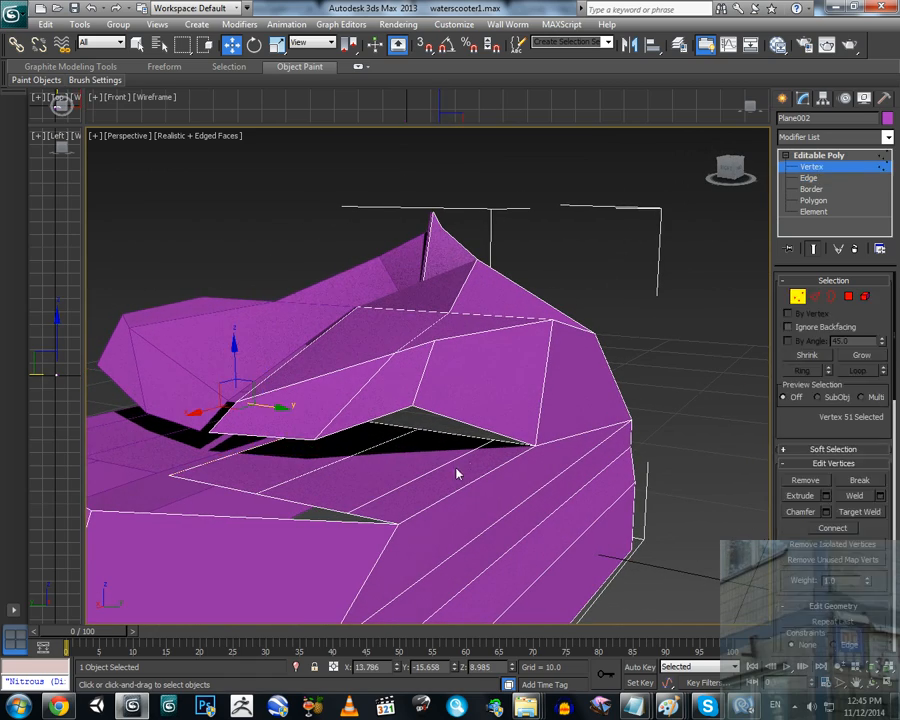
{"action": "left_click", "coordinate": [490, 448]}
{"action": "middle_click_drag", "start_coordinate": [490, 448], "coordinate": [355, 465], "text": "alt"}
{"action": "left_click", "coordinate": [412, 445]}
{"action": "left_click", "coordinate": [348, 460]}
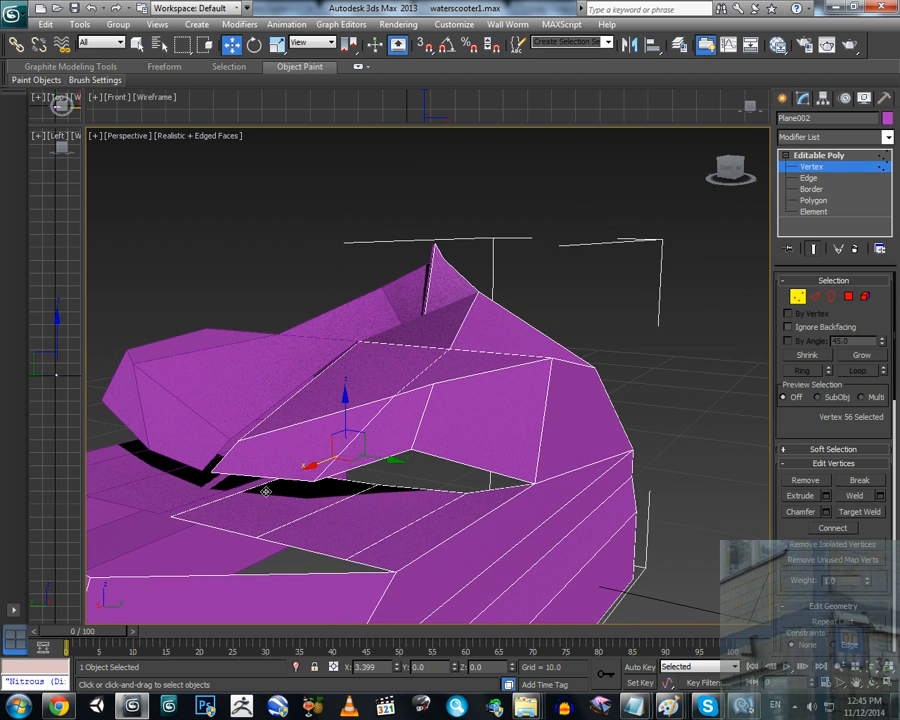
{"action": "middle_click_drag", "start_coordinate": [377, 425], "coordinate": [371, 497], "text": "alt"}
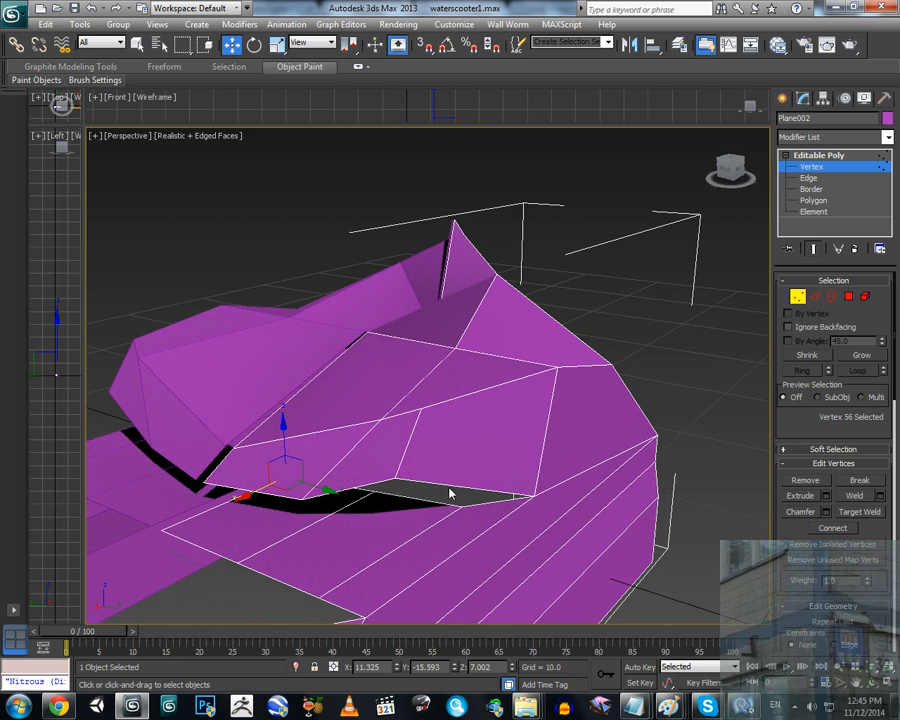
Step: Try to create geometry at edge level from the lower strip's rear vertex up to the rear top's lower border
{"action": "left_click", "coordinate": [816, 298]}
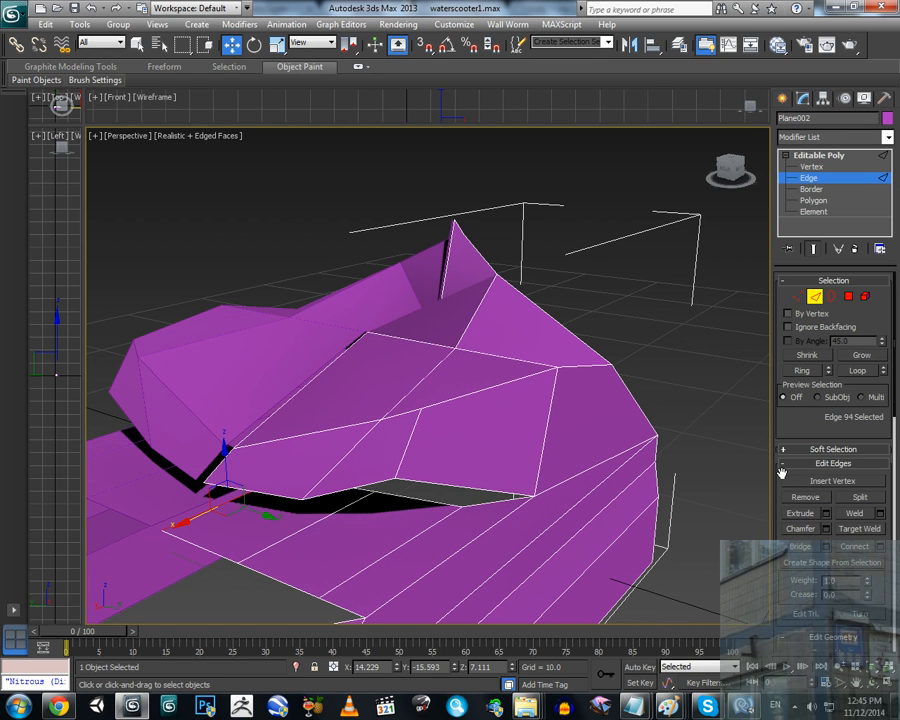
{"action": "middle_click_drag", "start_coordinate": [466, 476], "coordinate": [528, 550], "text": "alt"}
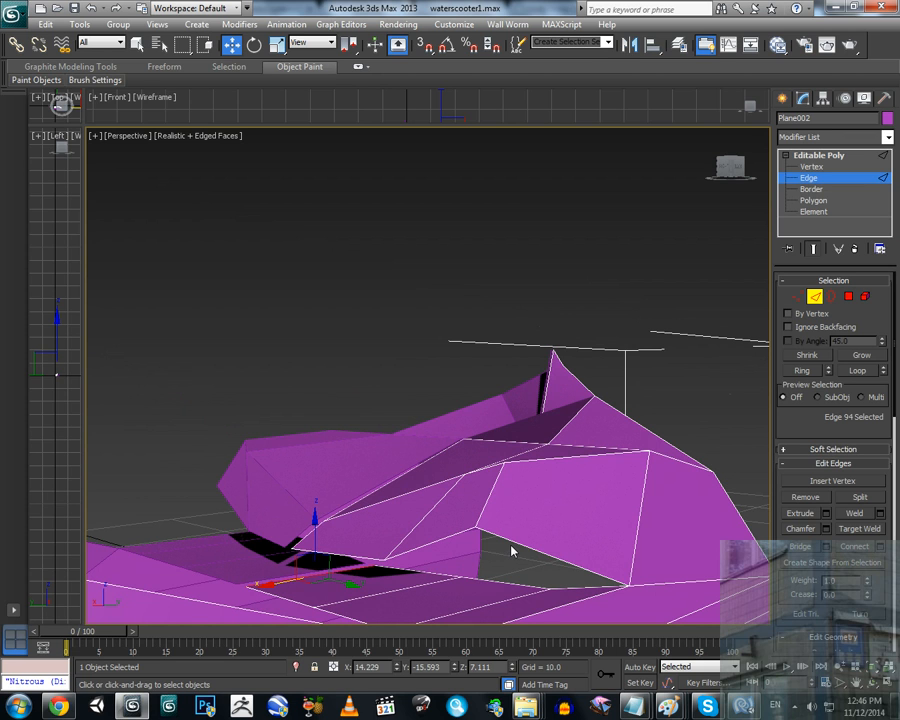
{"action": "middle_click_drag", "start_coordinate": [526, 532], "coordinate": [504, 467], "text": "alt"}
{"action": "middle_click_drag", "start_coordinate": [565, 458], "coordinate": [557, 450]}
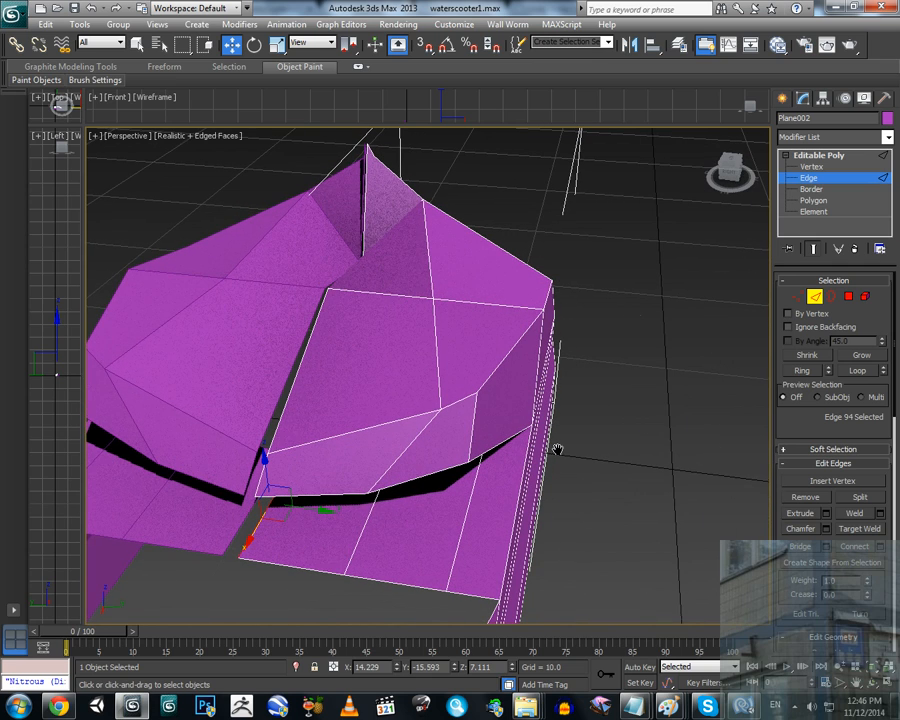
{"action": "scroll", "coordinate": [793, 436], "scroll_direction": "down", "scroll_amount": 3}
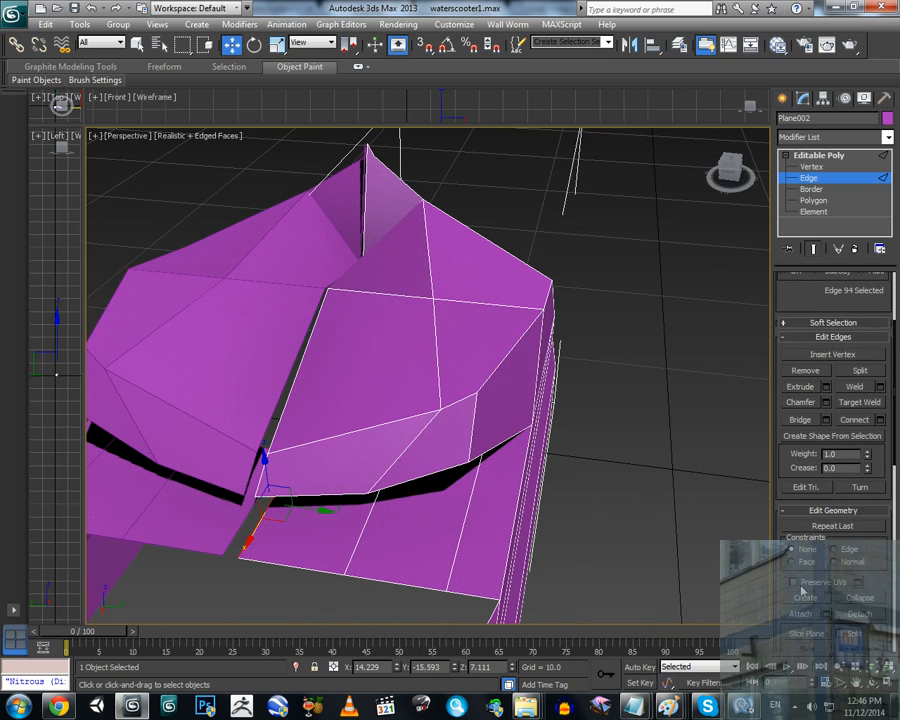
{"action": "middle_click_drag", "start_coordinate": [558, 506], "coordinate": [466, 458], "text": "alt"}
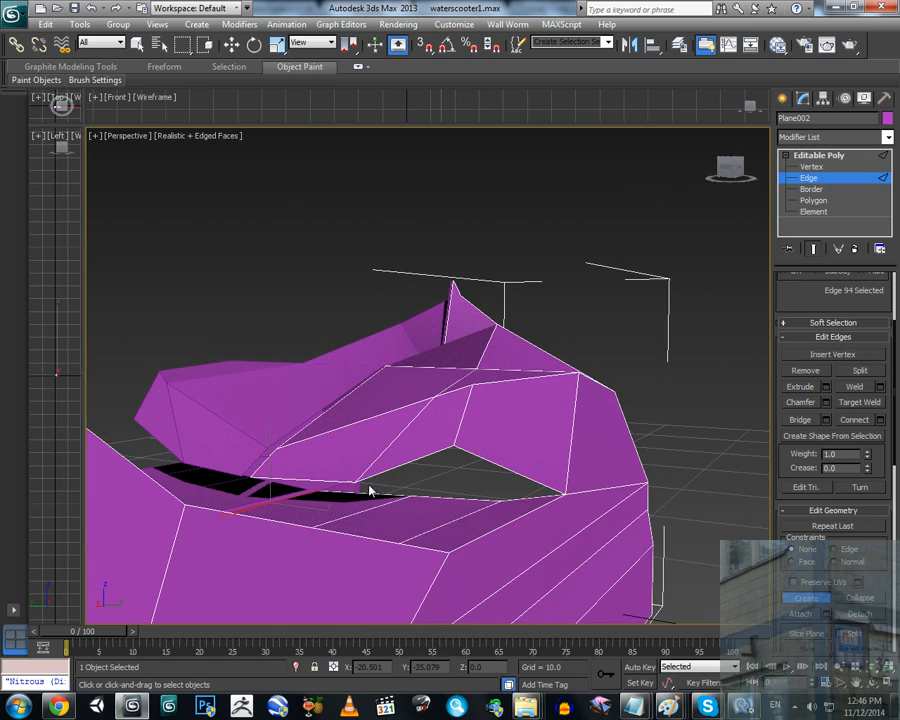
{"action": "middle_click_drag", "start_coordinate": [370, 490], "coordinate": [453, 487], "text": "alt"}
{"action": "middle_click_drag", "start_coordinate": [449, 497], "coordinate": [497, 495], "text": "alt"}
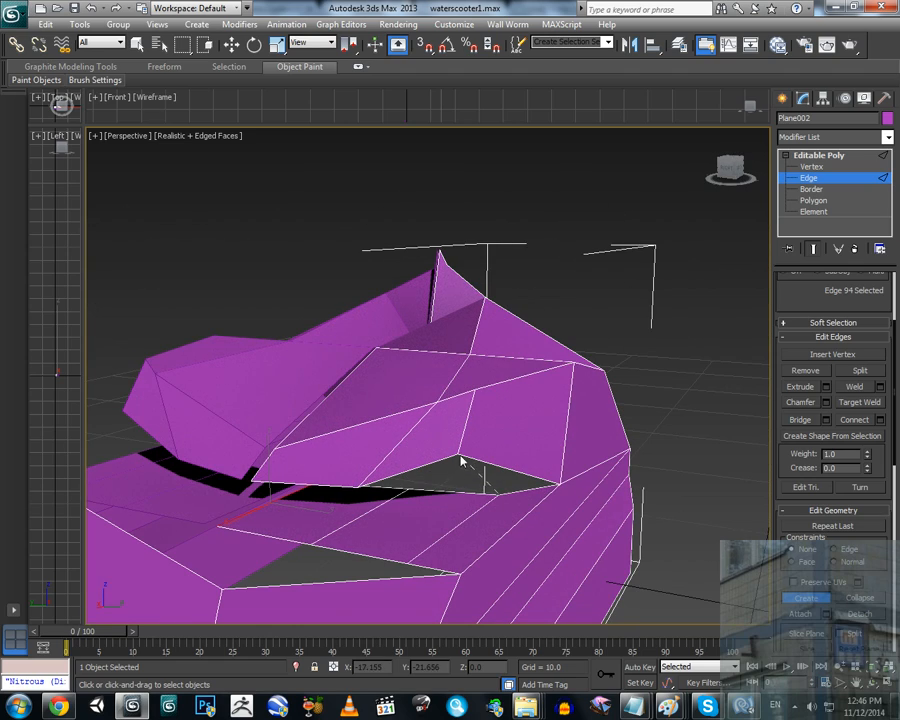
{"action": "key", "text": "w"}
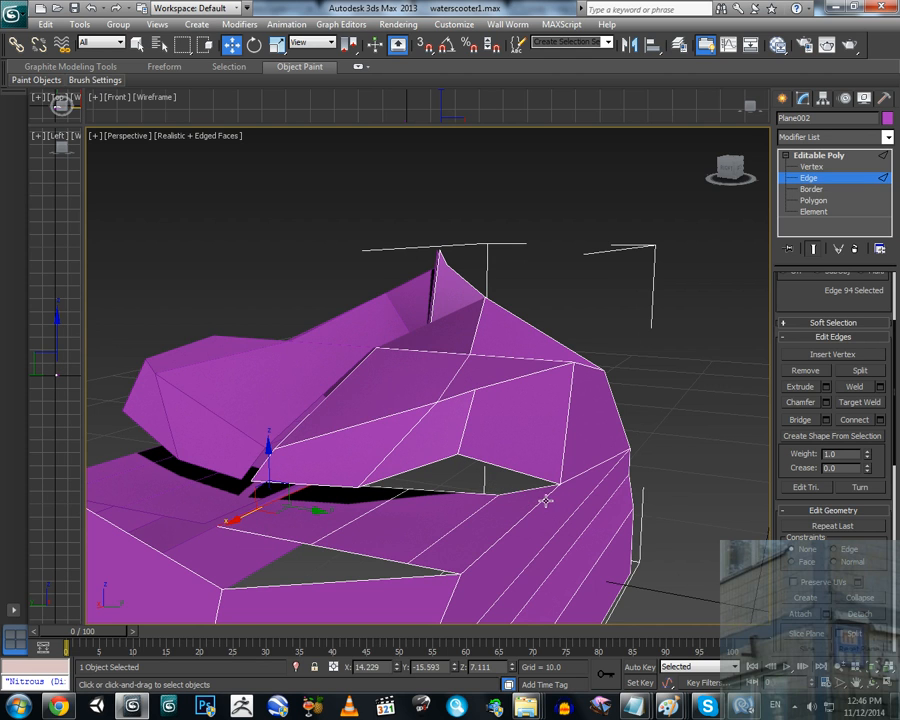
Step: Select the lower strip's middle rear edge and try again to create a connection across the gap above it
{"action": "middle_click_drag", "start_coordinate": [540, 494], "coordinate": [510, 510], "text": "alt"}
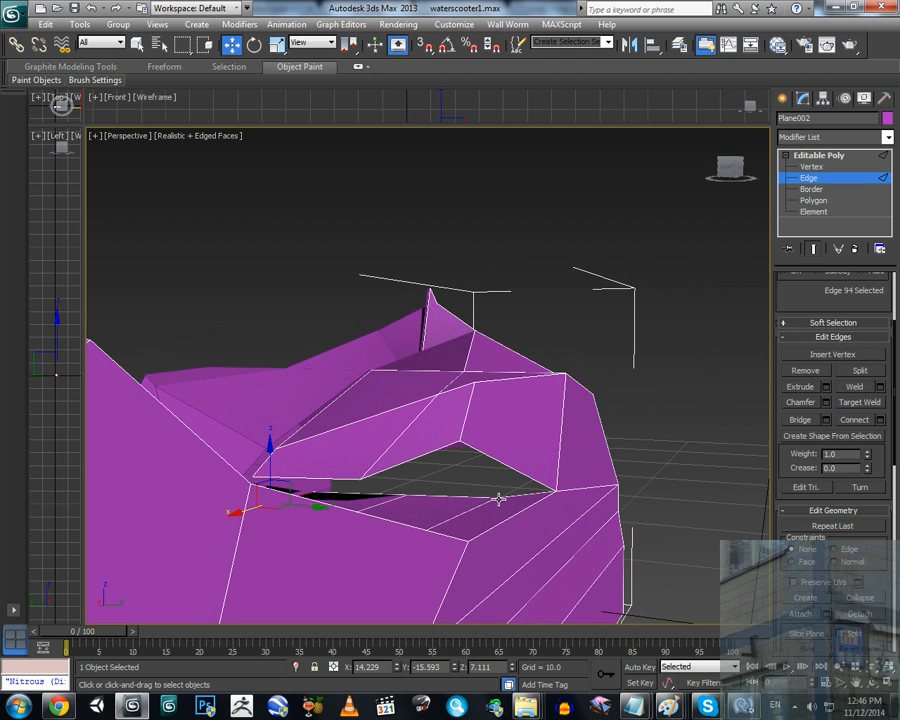
{"action": "left_click", "coordinate": [470, 454]}
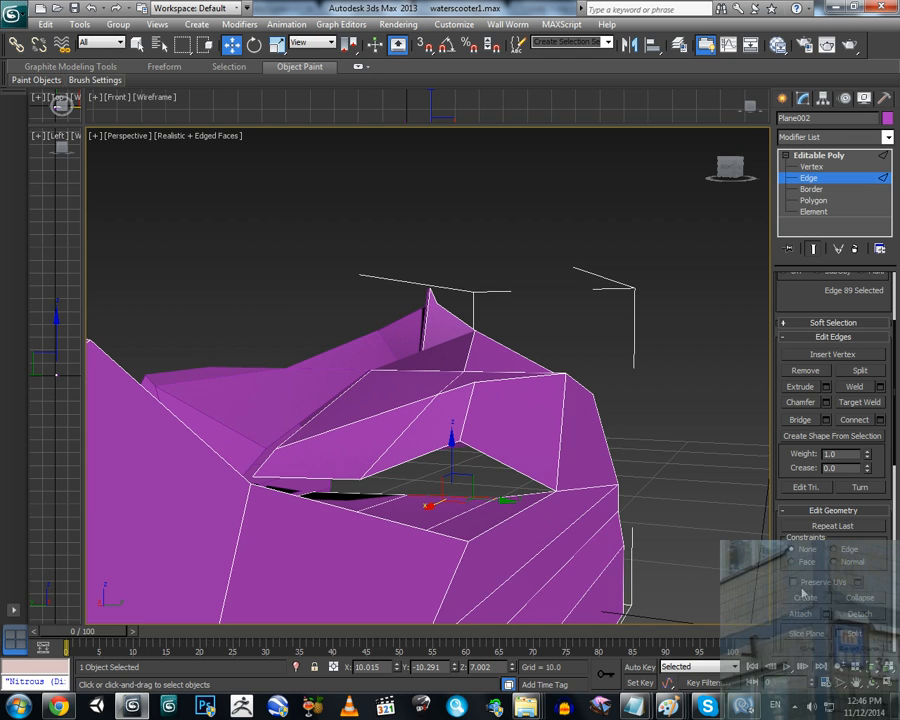
{"action": "left_click", "coordinate": [801, 592]}
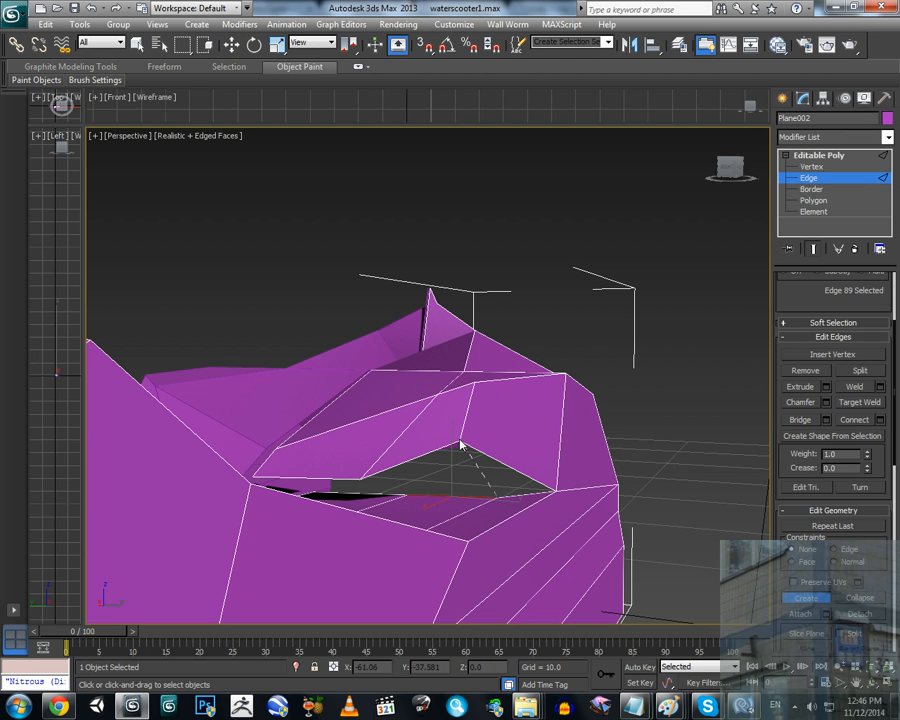
{"action": "right_click", "coordinate": [572, 497]}
{"action": "mouse_move", "coordinate": [556, 483]}
{"action": "middle_mouse_down", "text": "alt"}
{"action": "mouse_move", "coordinate": [531, 461]}
{"action": "mouse_move", "coordinate": [551, 464]}
{"action": "mouse_move", "coordinate": [562, 494]}
{"action": "mouse_move", "coordinate": [554, 492]}
{"action": "middle_mouse_up", "text": "alt"}
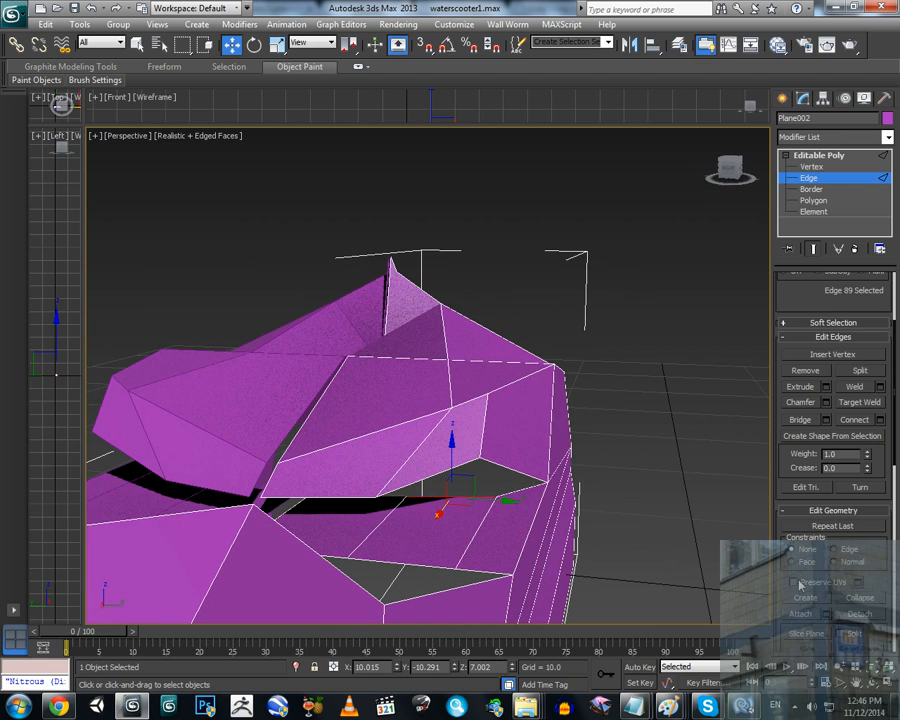
{"action": "left_click", "coordinate": [804, 597]}
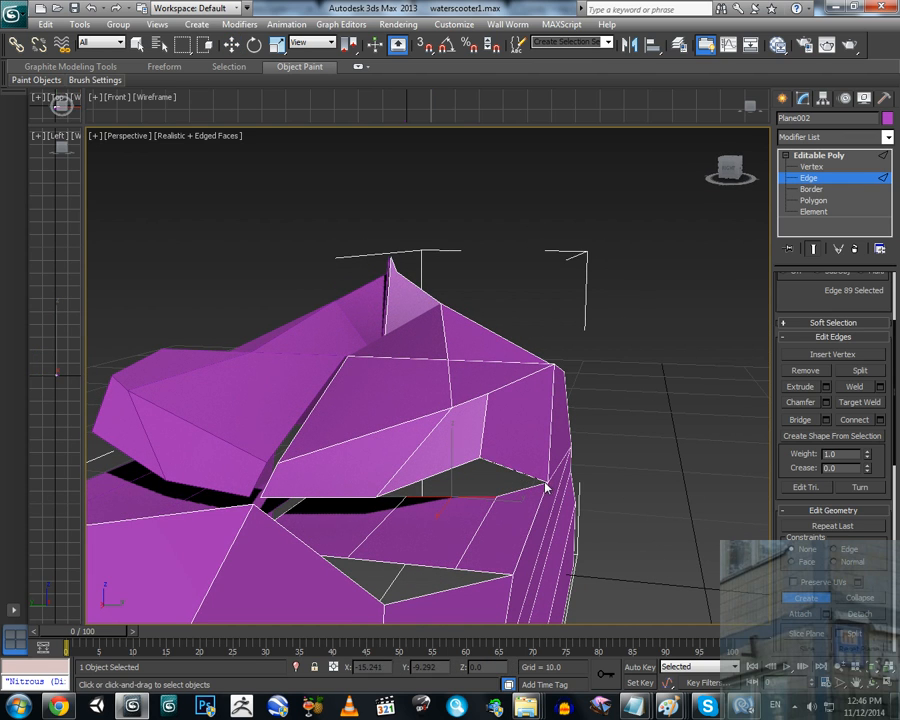
{"action": "right_click", "coordinate": [522, 502]}
{"action": "mouse_move", "coordinate": [532, 506]}
{"action": "middle_mouse_down", "text": "alt"}
{"action": "mouse_move", "coordinate": [520, 500]}
{"action": "mouse_move", "coordinate": [518, 510]}
{"action": "mouse_move", "coordinate": [540, 489]}
{"action": "mouse_move", "coordinate": [526, 532]}
{"action": "mouse_move", "coordinate": [548, 533]}
{"action": "mouse_move", "coordinate": [516, 526]}
{"action": "mouse_move", "coordinate": [520, 488]}
{"action": "mouse_move", "coordinate": [538, 486]}
{"action": "mouse_move", "coordinate": [532, 497]}
{"action": "mouse_move", "coordinate": [498, 484]}
{"action": "mouse_move", "coordinate": [506, 496]}
{"action": "mouse_move", "coordinate": [532, 495]}
{"action": "middle_mouse_up", "text": "alt"}
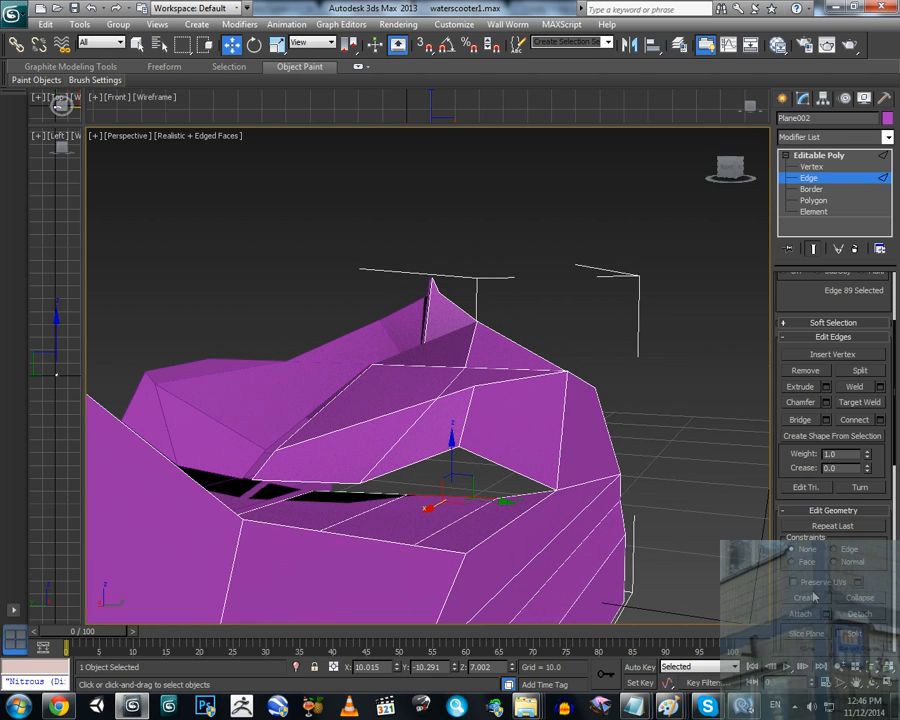
{"action": "left_click", "coordinate": [808, 597]}
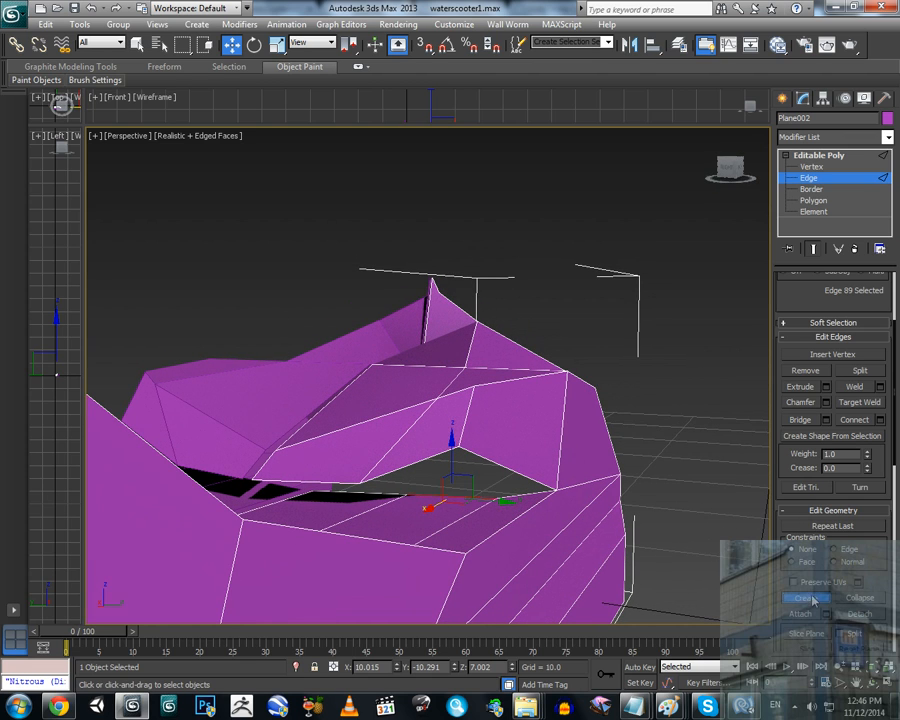
{"action": "key", "text": "w"}
{"action": "middle_click_drag", "start_coordinate": [542, 502], "coordinate": [558, 516], "text": "alt"}
Step: At vertex level, move the lower strip's rear vertex beside the gap along X to about 11.4 and up to Z about 8.6
{"action": "left_click", "coordinate": [808, 167]}
{"action": "left_click", "coordinate": [495, 501]}
{"action": "left_click", "coordinate": [549, 507]}
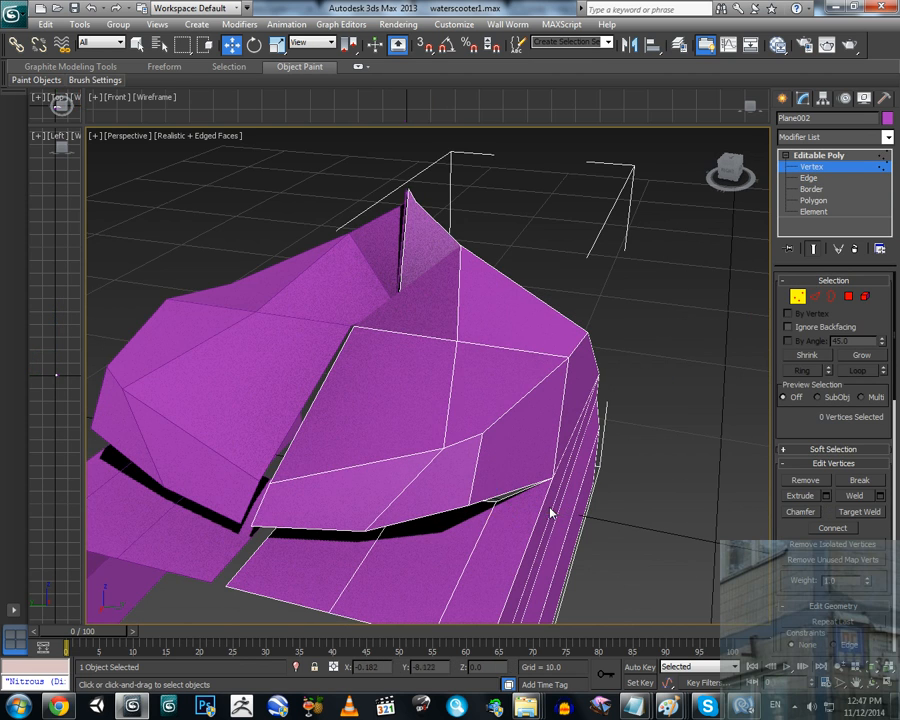
{"action": "middle_click_drag", "start_coordinate": [493, 513], "coordinate": [506, 557], "text": "alt"}
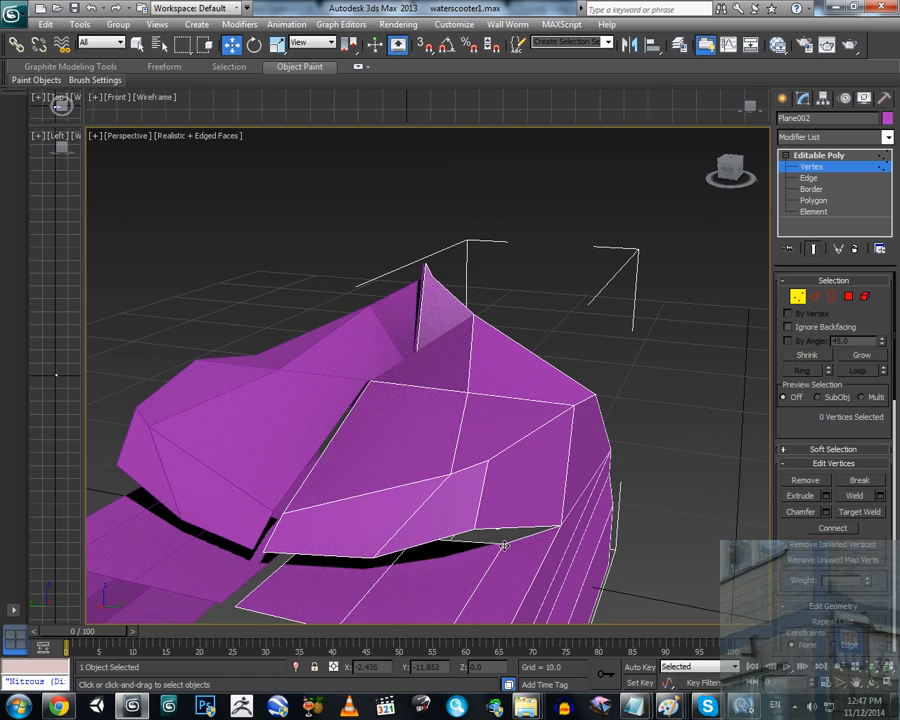
{"action": "left_click", "coordinate": [504, 545]}
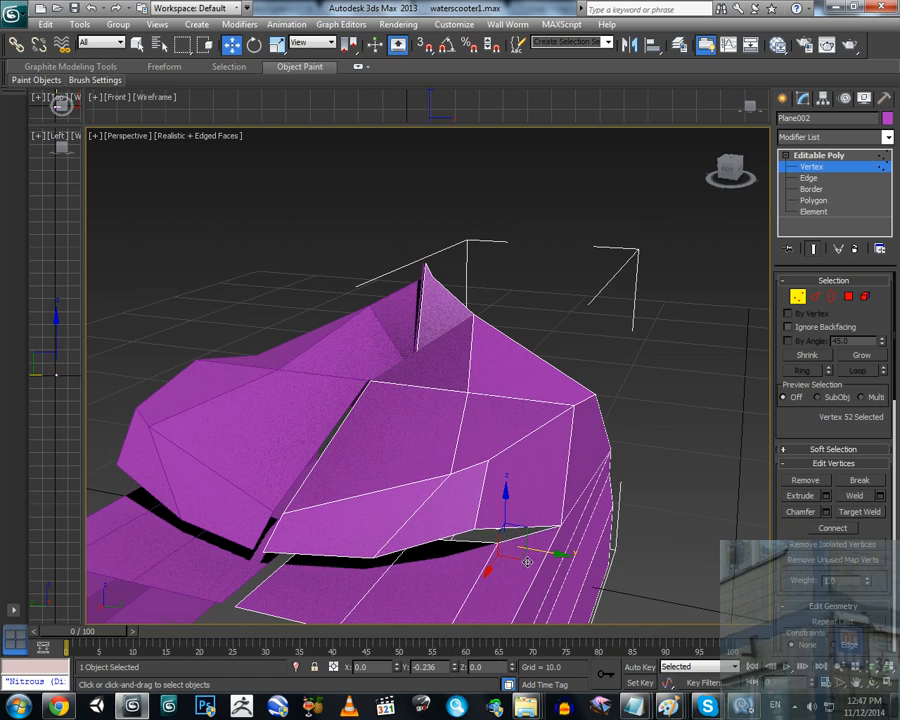
{"action": "middle_click_drag", "start_coordinate": [527, 562], "coordinate": [506, 540], "text": "alt"}
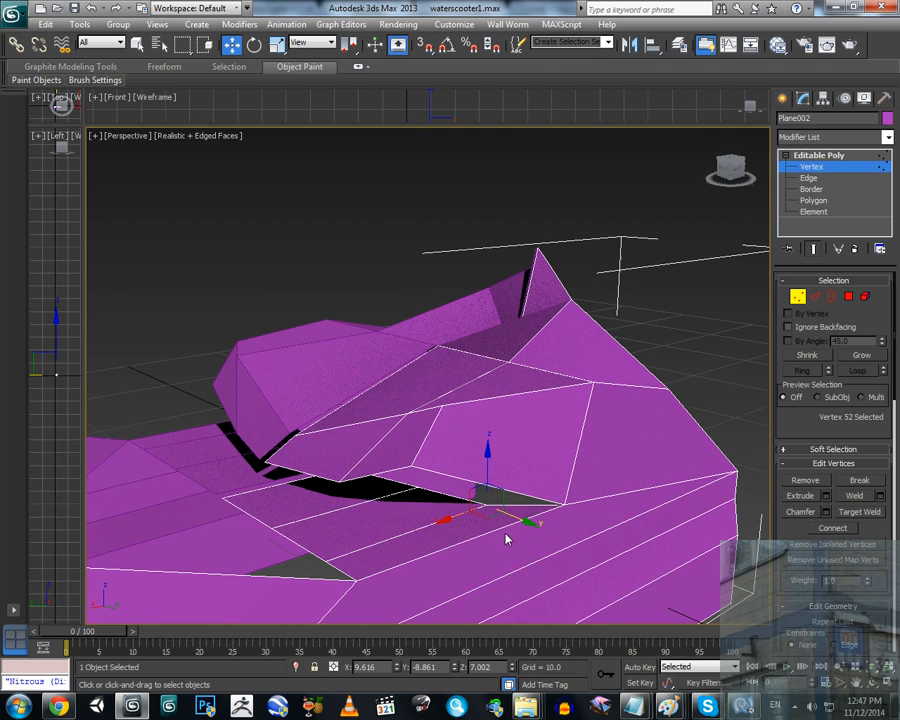
{"action": "left_click_drag", "start_coordinate": [485, 480], "coordinate": [447, 441]}
{"action": "middle_click_drag", "start_coordinate": [447, 441], "coordinate": [458, 444], "text": "alt"}
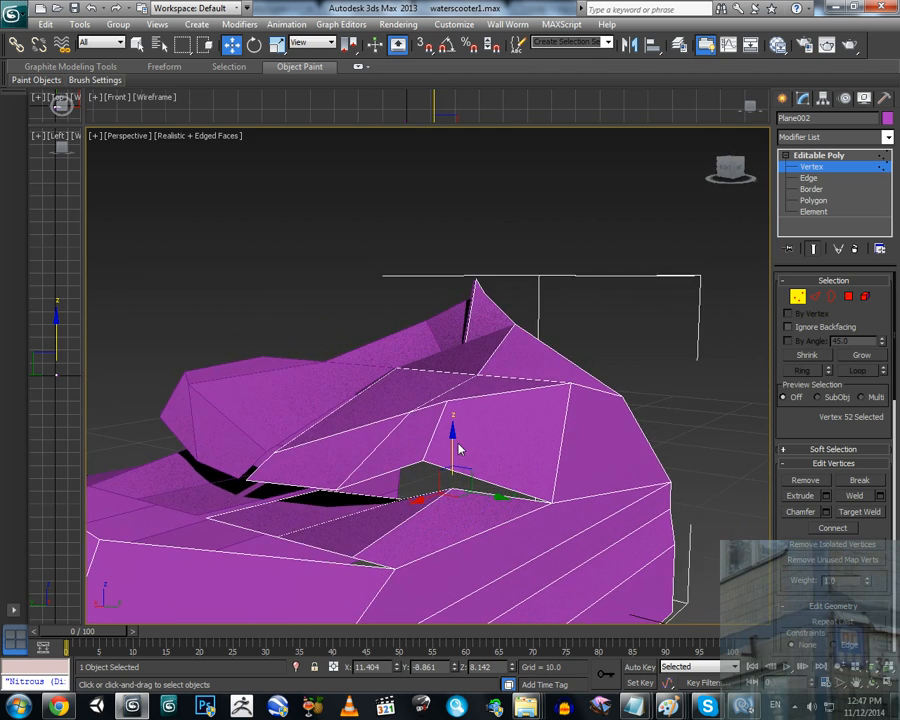
{"action": "left_click_drag", "start_coordinate": [458, 449], "coordinate": [460, 442]}
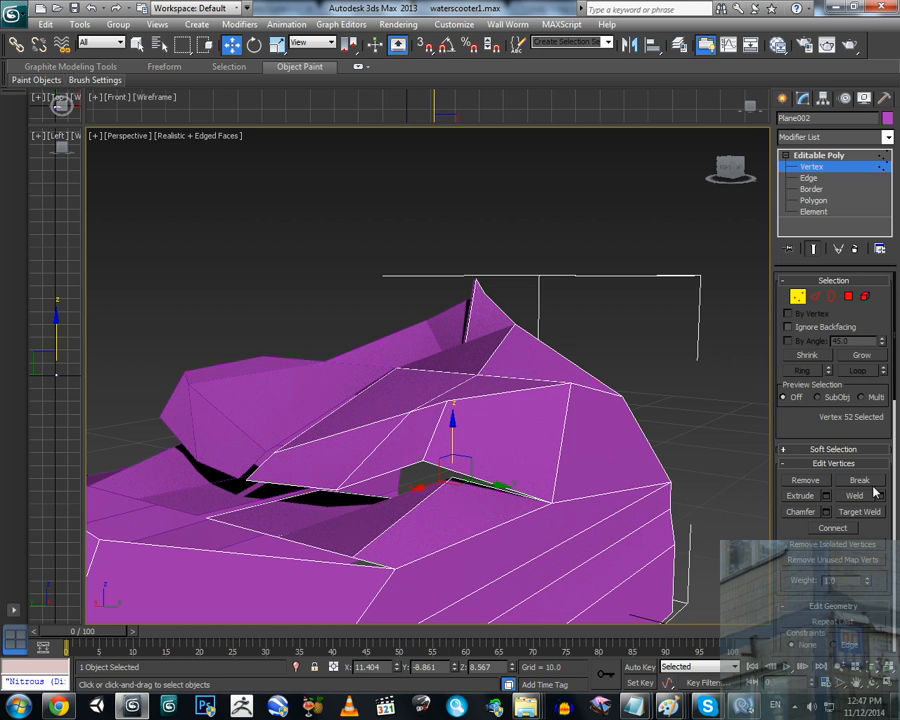
Step: Target Weld the raised lower strip vertex to the nearest corner vertex of the rear top's lower border
{"action": "left_click", "coordinate": [856, 512]}
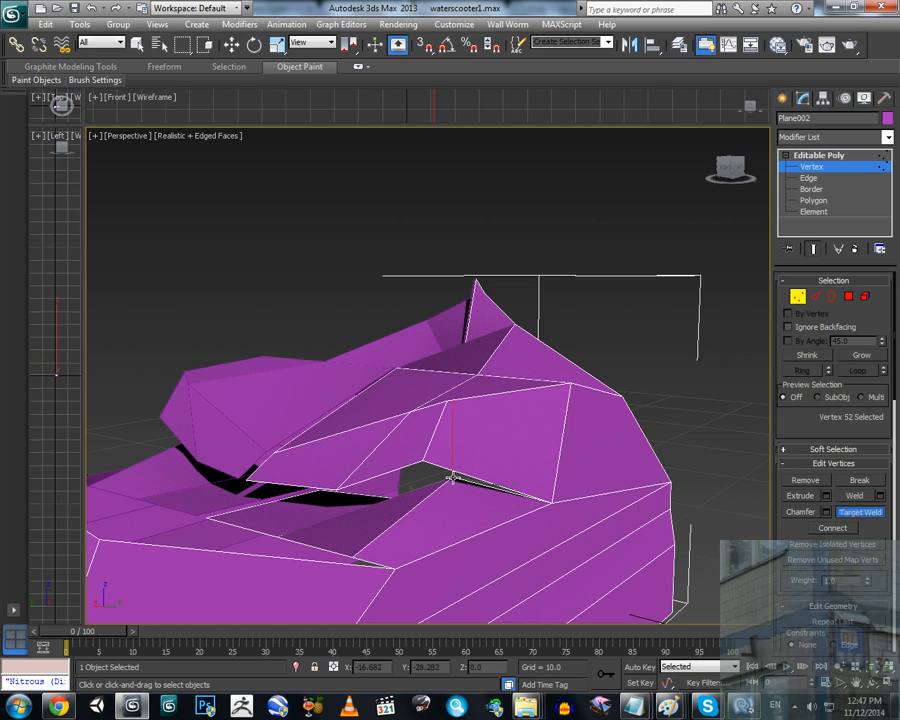
{"action": "left_click", "coordinate": [420, 462]}
{"action": "middle_click_drag", "start_coordinate": [420, 462], "coordinate": [428, 518], "text": "alt"}
{"action": "scroll", "coordinate": [487, 489], "scroll_direction": "down", "scroll_amount": 5}
{"action": "middle_click_drag", "start_coordinate": [487, 489], "coordinate": [528, 430], "text": "alt"}
{"action": "scroll", "coordinate": [432, 438], "scroll_direction": "up", "scroll_amount": 3}
{"action": "scroll", "coordinate": [514, 447], "scroll_direction": "up", "scroll_amount": 4}
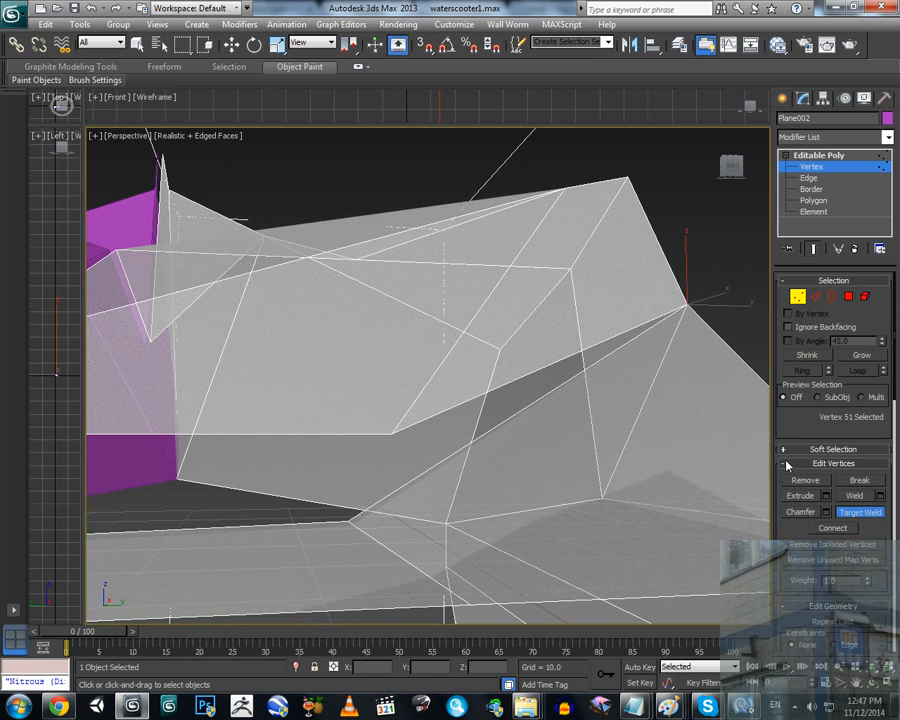
{"action": "left_click_drag", "start_coordinate": [803, 596], "coordinate": [795, 469]}
{"action": "left_click", "coordinate": [803, 567]}
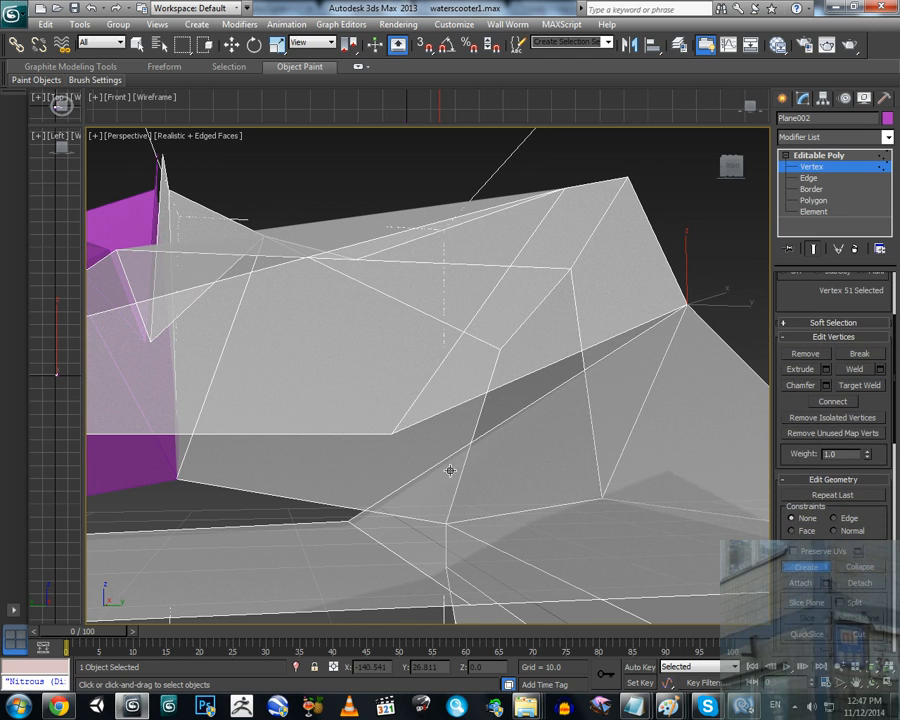
{"action": "left_click", "coordinate": [676, 314]}
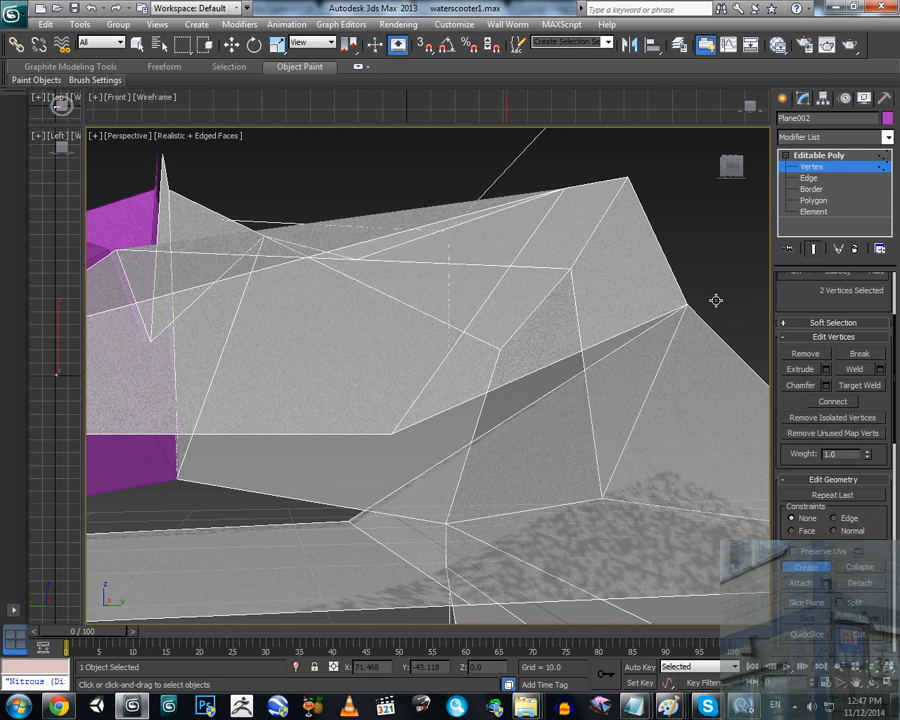
{"action": "key", "text": "ctrl+z"}
{"action": "left_click", "coordinate": [814, 201]}
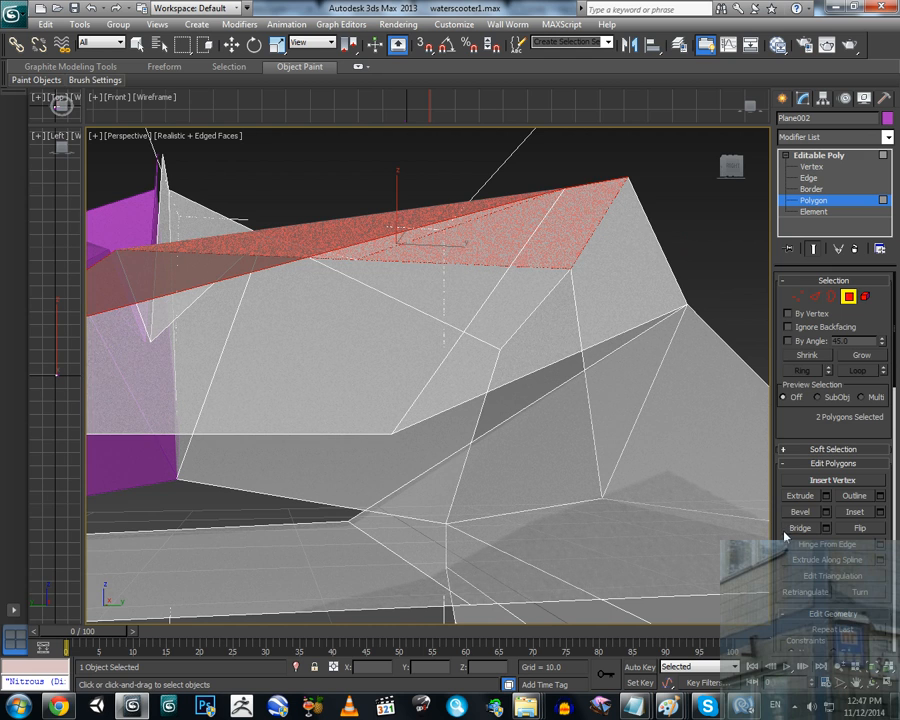
{"action": "scroll", "coordinate": [785, 537], "scroll_direction": "down", "scroll_amount": 5}
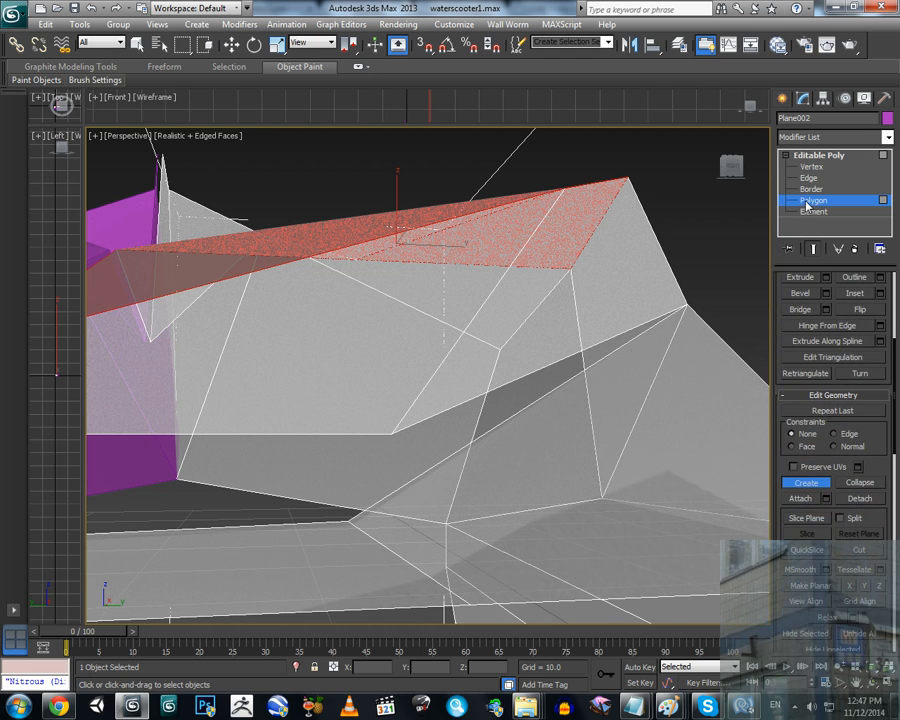
{"action": "left_click", "coordinate": [807, 205]}
{"action": "left_click", "coordinate": [701, 230]}
{"action": "left_click", "coordinate": [602, 266]}
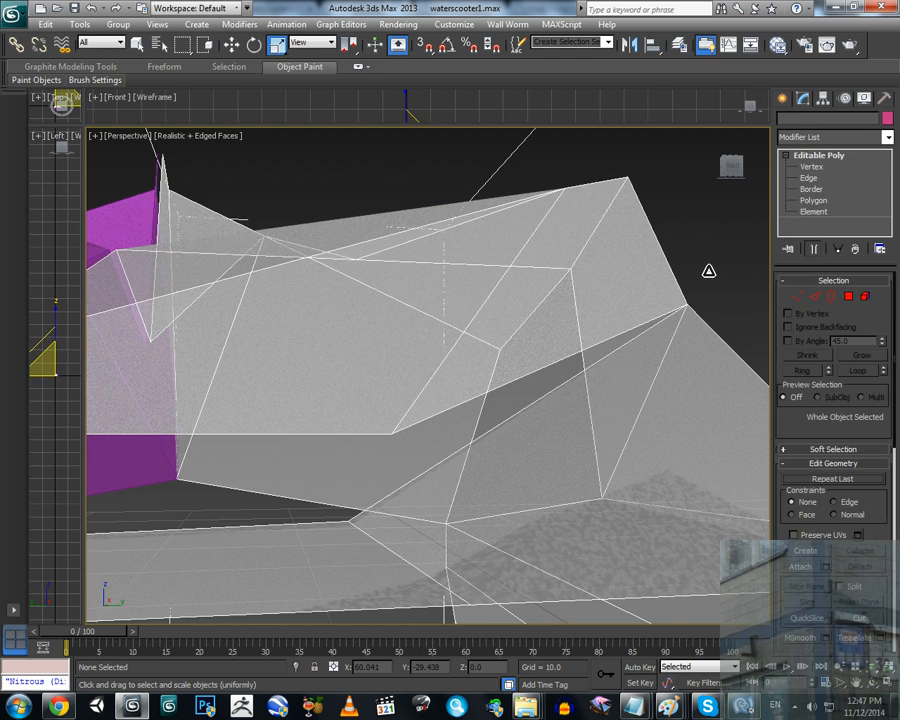
Step: At polygon level, create a triangular polygon between the welded vertex, the rear top's next lower corner and the strip's middle rear vertex
{"action": "left_click", "coordinate": [848, 297]}
{"action": "left_click", "coordinate": [697, 264]}
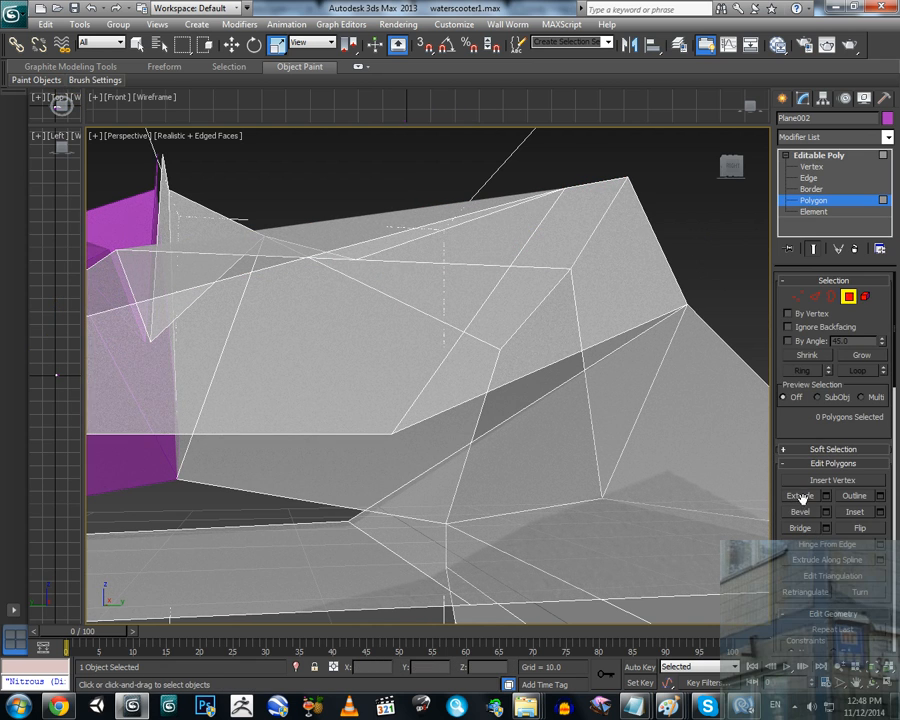
{"action": "left_click_drag", "start_coordinate": [779, 548], "coordinate": [777, 369]}
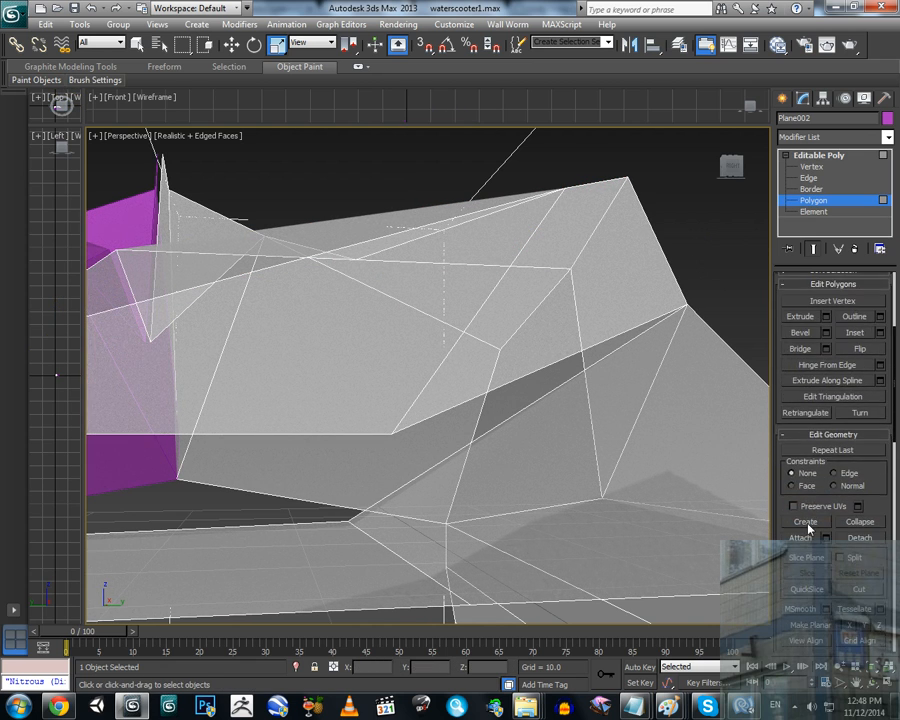
{"action": "left_click", "coordinate": [686, 305]}
{"action": "left_click", "coordinate": [393, 432]}
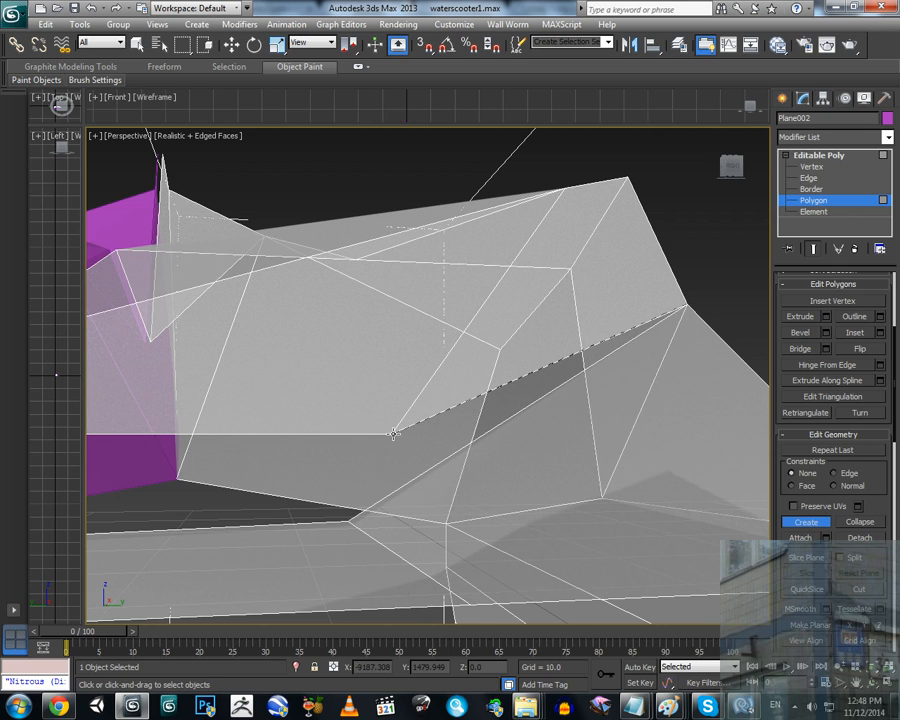
{"action": "left_click", "coordinate": [352, 519]}
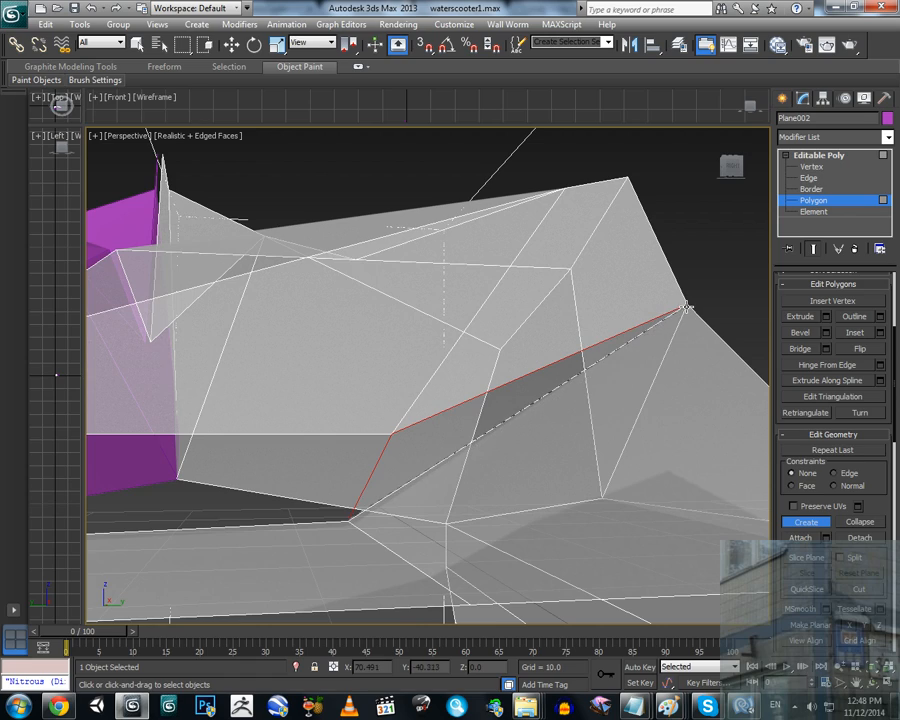
{"action": "left_click", "coordinate": [686, 306]}
Step: Turn off see-through display and create a four-sided polygon closing the remaining gap between the rear top's lower border and the strip's centre-line edge
{"action": "key", "text": "alt+x"}
{"action": "middle_click_drag", "start_coordinate": [430, 446], "coordinate": [503, 446], "text": "alt"}
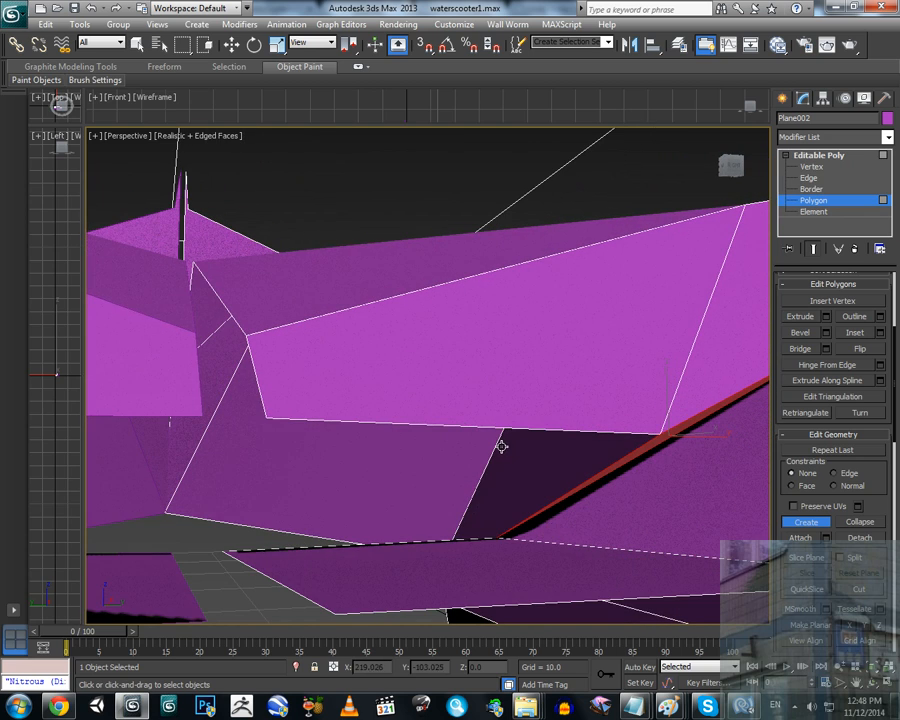
{"action": "left_click", "coordinate": [224, 551]}
{"action": "left_click", "coordinate": [660, 434]}
{"action": "left_click", "coordinate": [497, 537]}
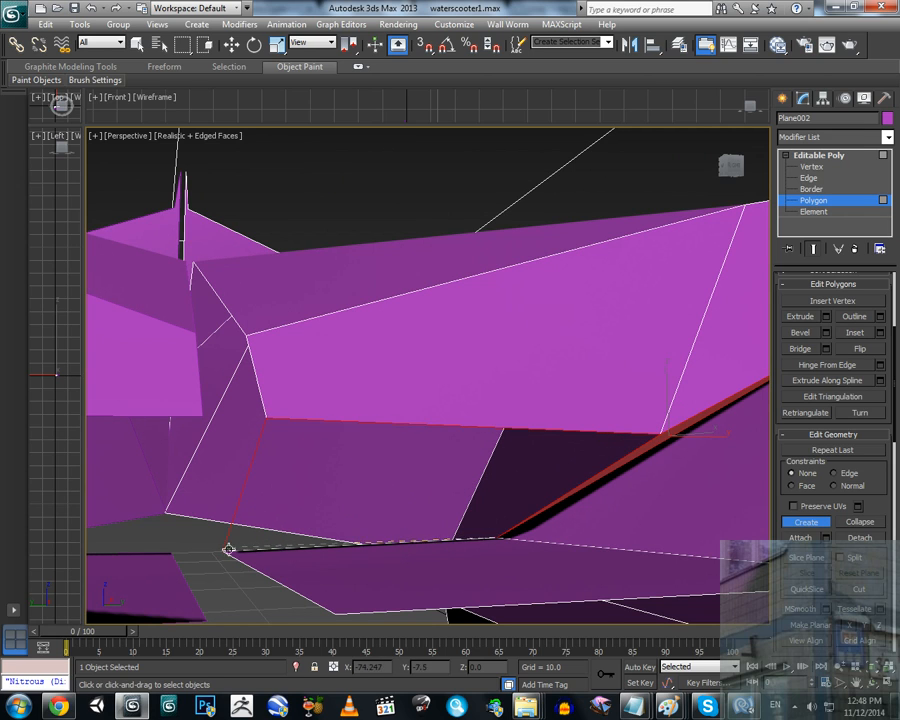
{"action": "middle_click_drag", "start_coordinate": [224, 551], "coordinate": [504, 339], "text": "alt"}
{"action": "middle_click_drag", "start_coordinate": [592, 330], "coordinate": [394, 435], "text": "alt"}
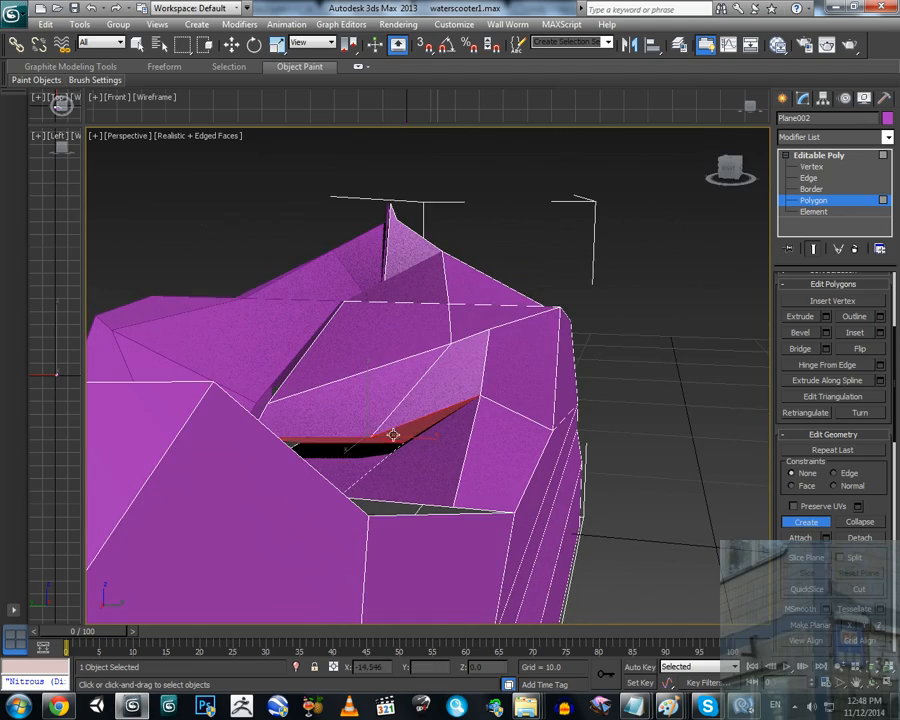
{"action": "middle_click_drag", "start_coordinate": [449, 412], "coordinate": [600, 450], "text": "alt"}
{"action": "left_click", "coordinate": [812, 528]}
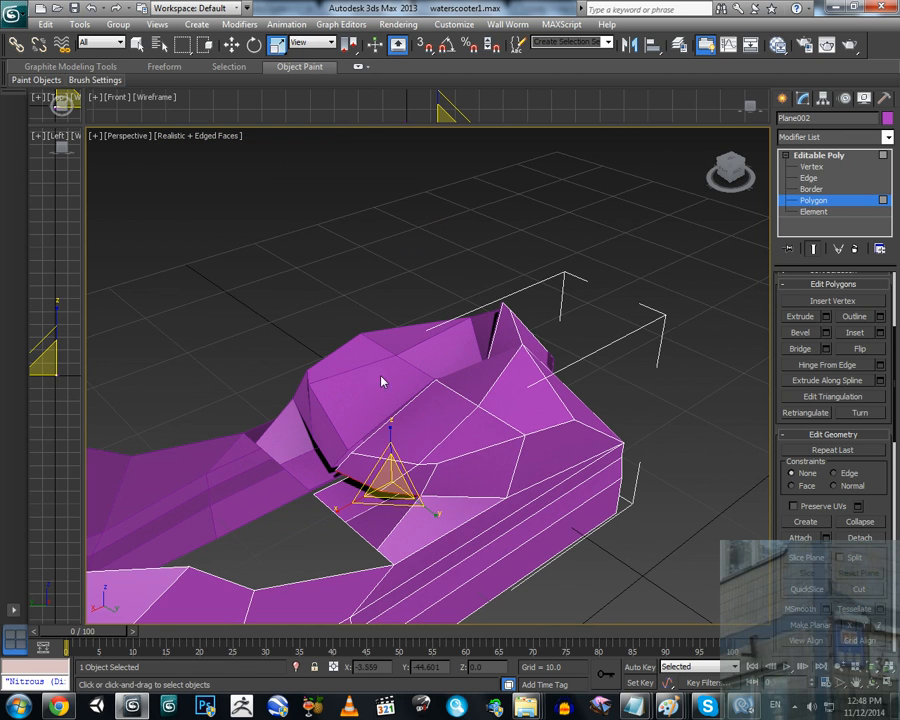
Step: Extend the lower strip's two inner front edges forward along X by about 9.8 units as new polygons
{"action": "middle_click_drag", "start_coordinate": [396, 421], "coordinate": [370, 432]}
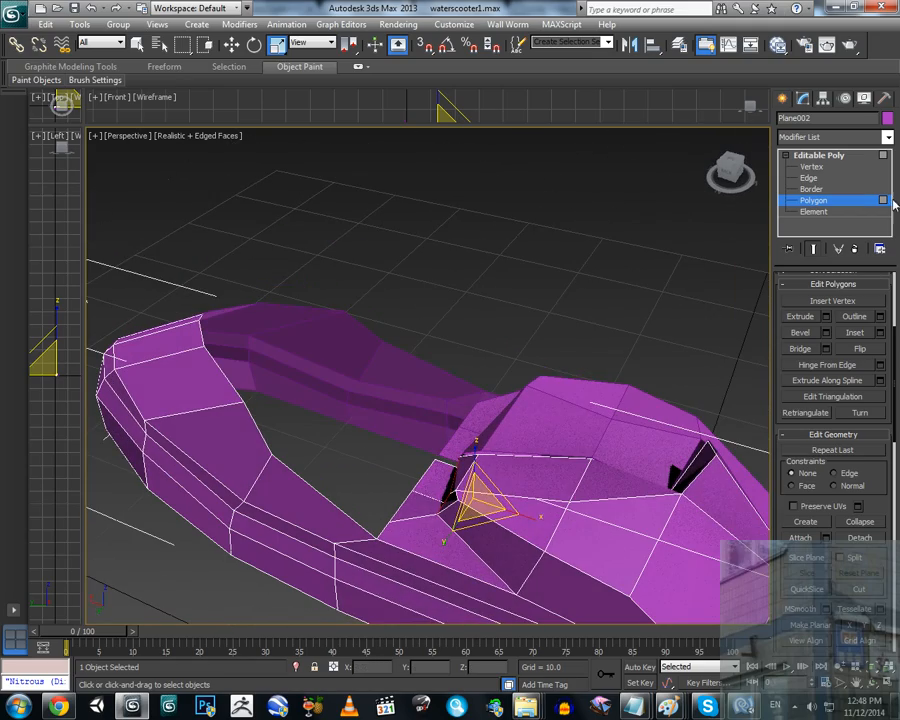
{"action": "left_click", "coordinate": [811, 167]}
{"action": "left_click", "coordinate": [808, 178]}
{"action": "middle_click_drag", "start_coordinate": [512, 410], "coordinate": [476, 427], "text": "alt"}
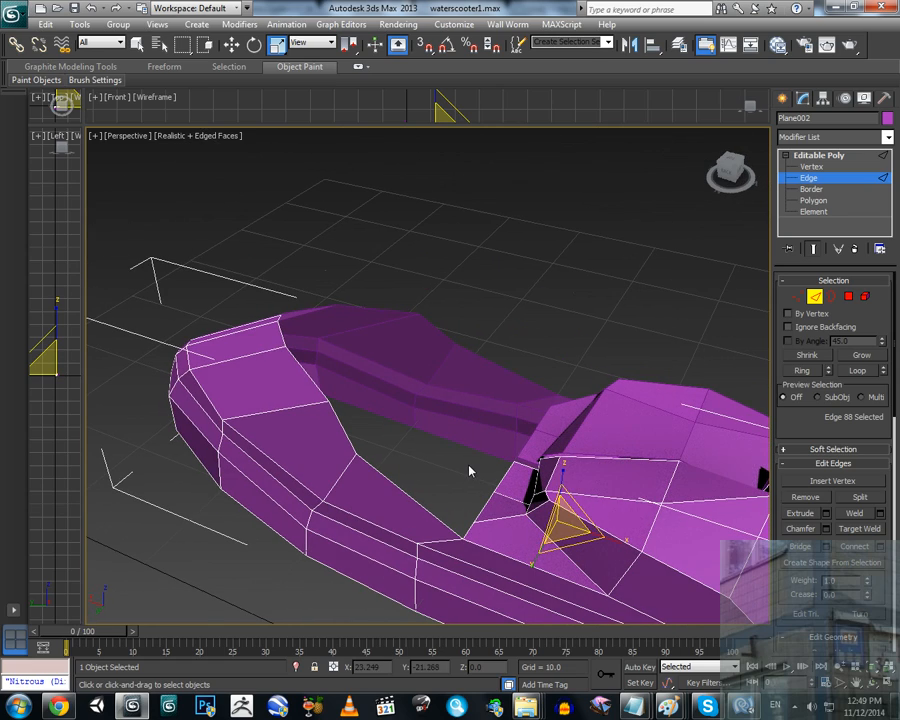
{"action": "middle_click_drag", "start_coordinate": [480, 474], "coordinate": [499, 494], "text": "alt"}
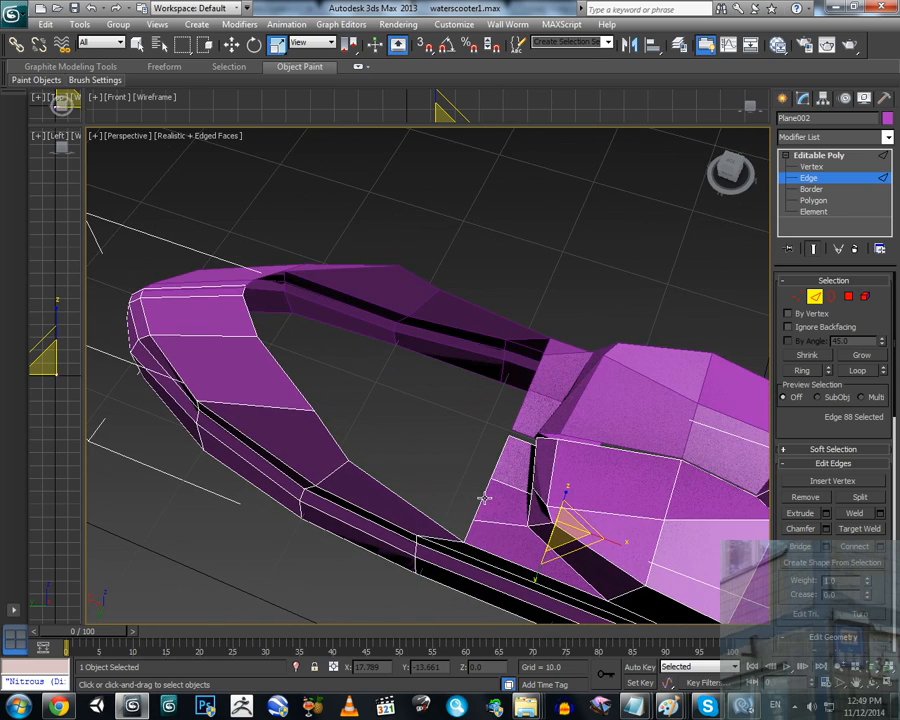
{"action": "left_click", "coordinate": [484, 498]}
{"action": "left_click", "coordinate": [501, 457], "text": "ctrl"}
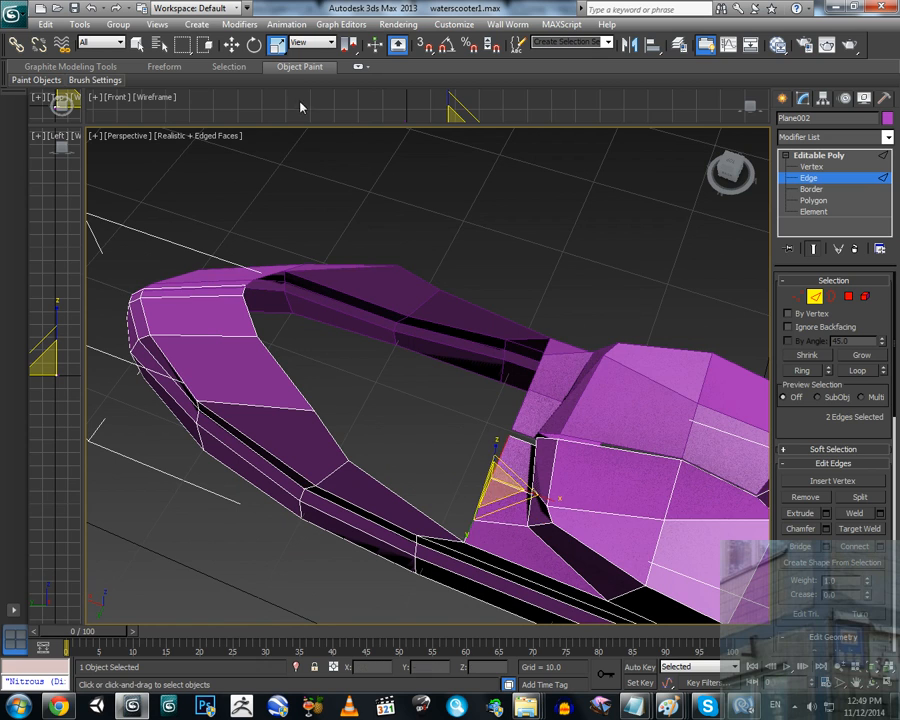
{"action": "left_click", "coordinate": [230, 48]}
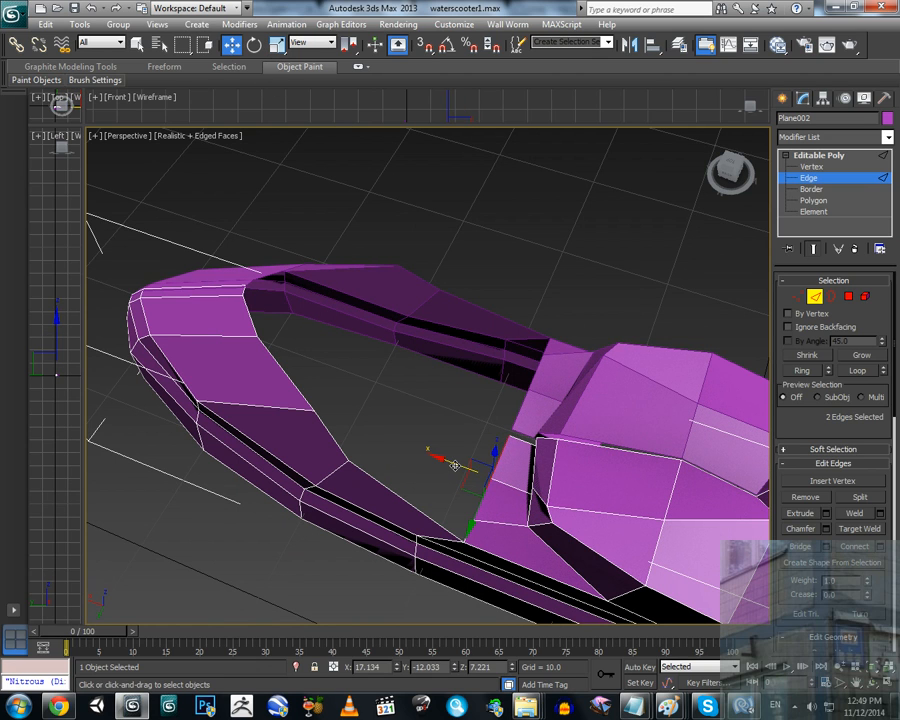
{"action": "middle_click_drag", "start_coordinate": [457, 466], "coordinate": [462, 460], "text": "alt"}
{"action": "left_click_drag", "start_coordinate": [450, 461], "coordinate": [338, 394], "text": "shift"}
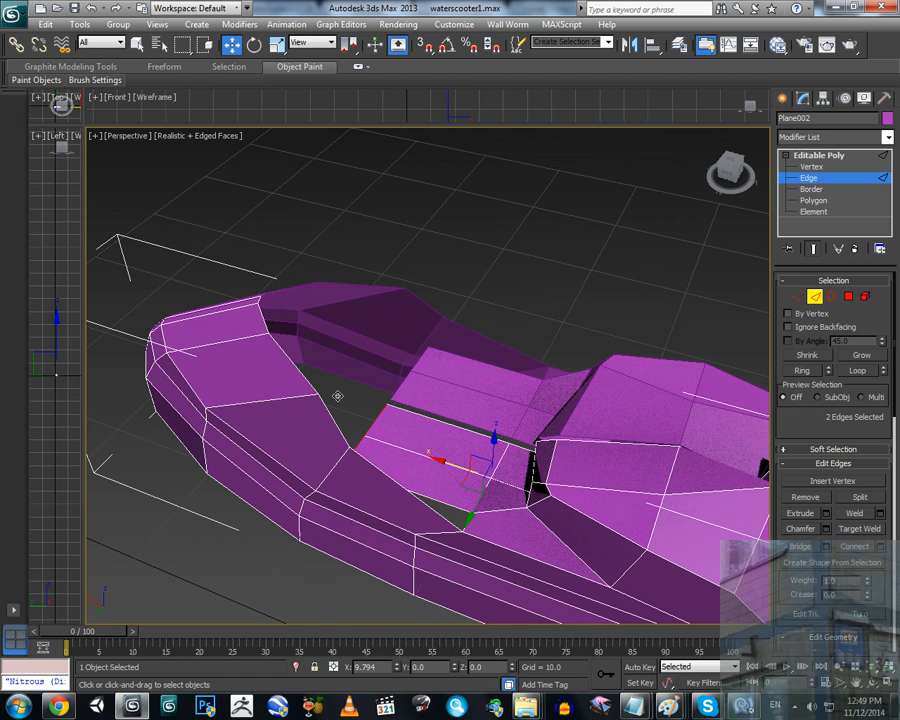
{"action": "middle_click_drag", "start_coordinate": [447, 413], "coordinate": [543, 433], "text": "alt"}
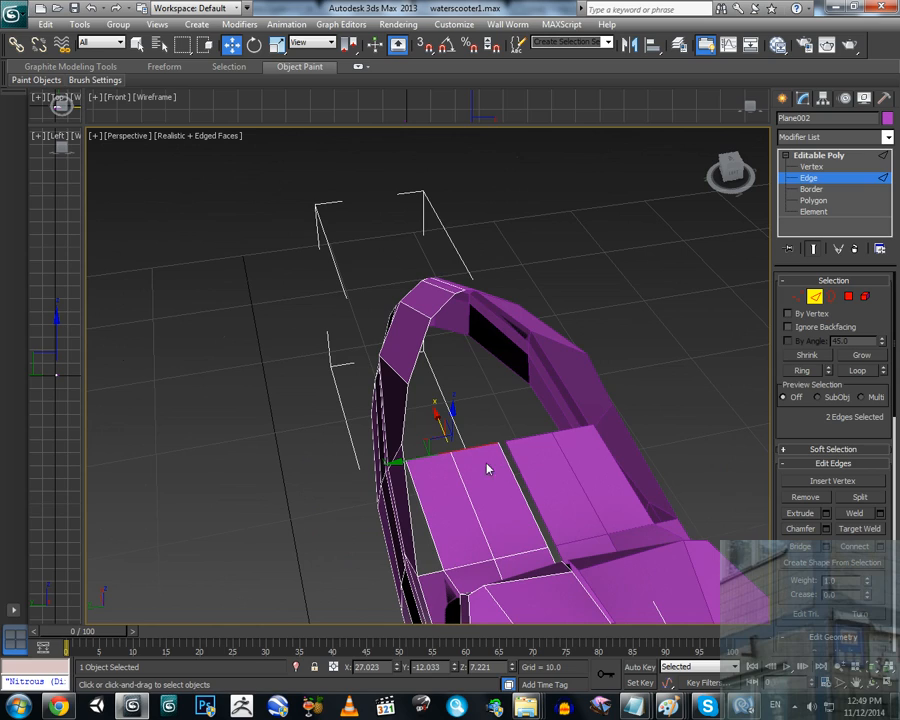
{"action": "middle_click_drag", "start_coordinate": [488, 469], "coordinate": [461, 477], "text": "alt"}
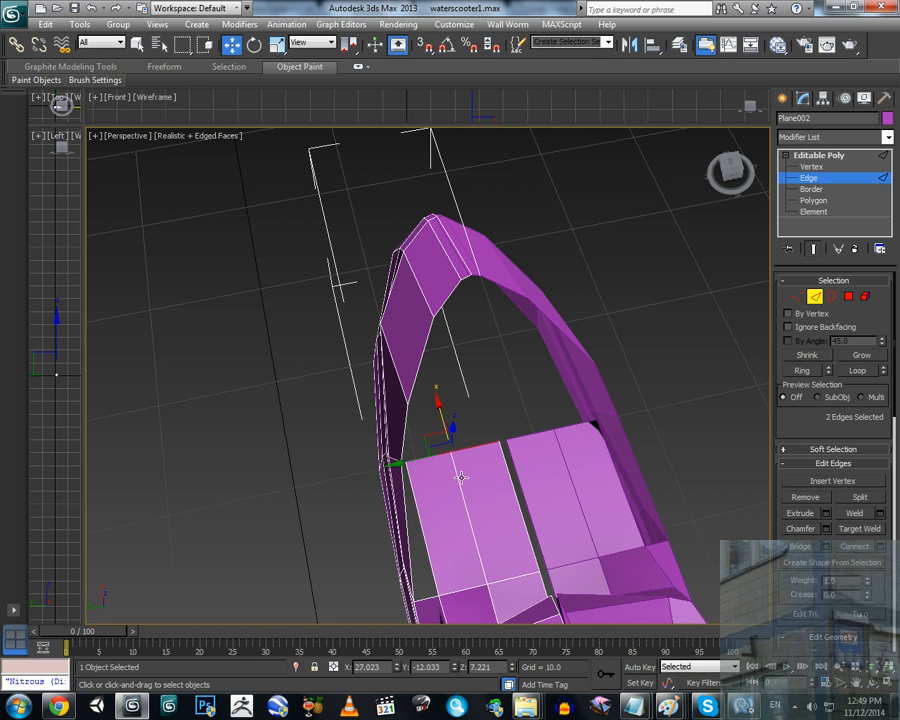
{"action": "middle_click_drag", "start_coordinate": [449, 457], "coordinate": [538, 497], "text": "alt"}
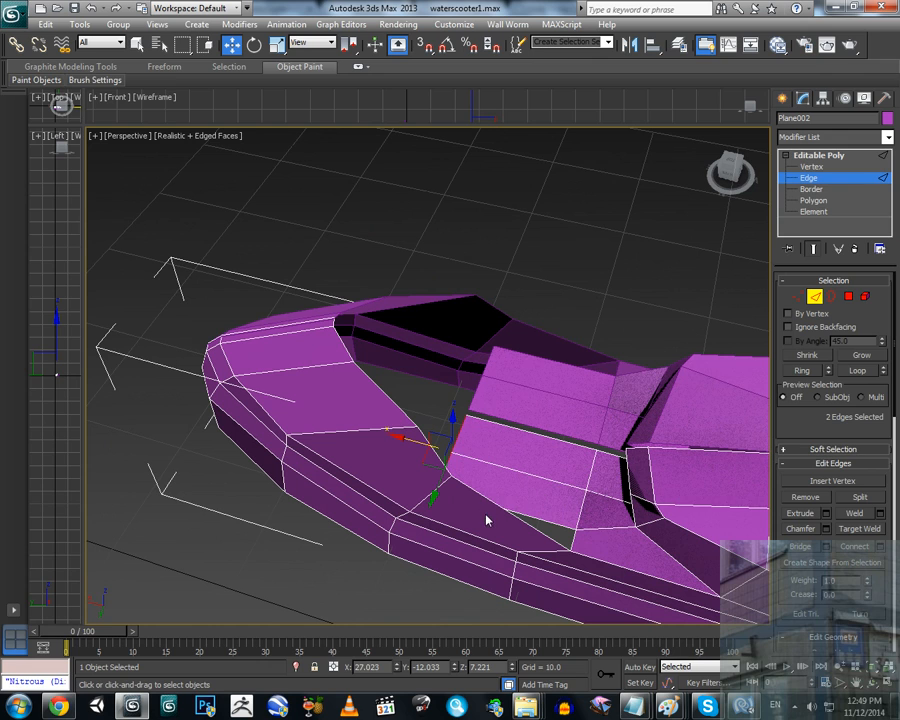
{"action": "mouse_move", "coordinate": [326, 327]}
{"action": "middle_mouse_down", "text": "alt"}
{"action": "mouse_move", "coordinate": [348, 364]}
{"action": "mouse_move", "coordinate": [326, 324]}
{"action": "middle_mouse_up", "text": "alt"}
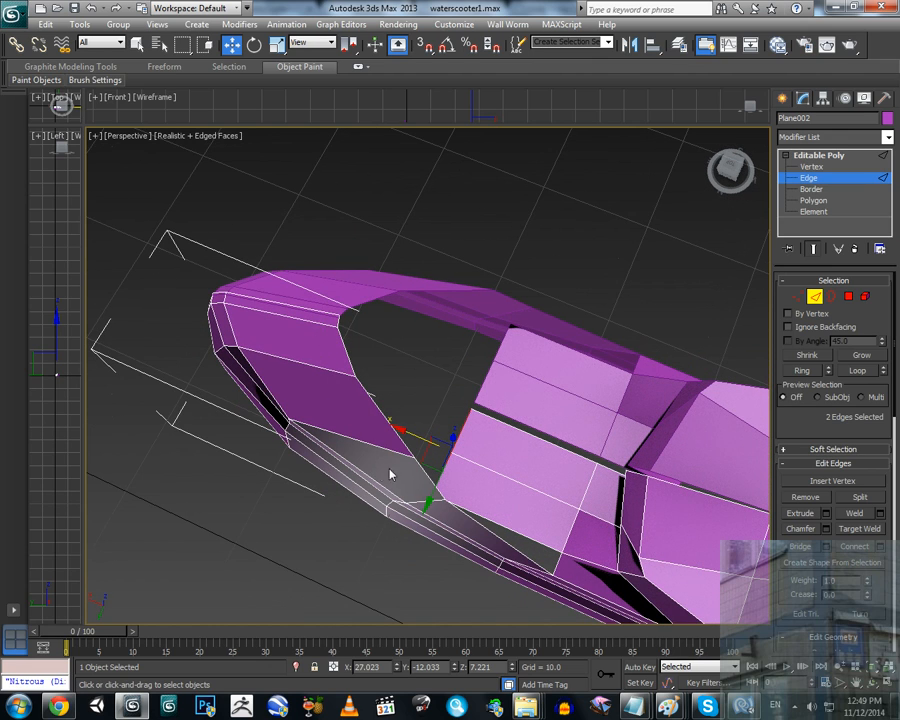
{"action": "middle_click_drag", "start_coordinate": [390, 474], "coordinate": [447, 516], "text": "alt"}
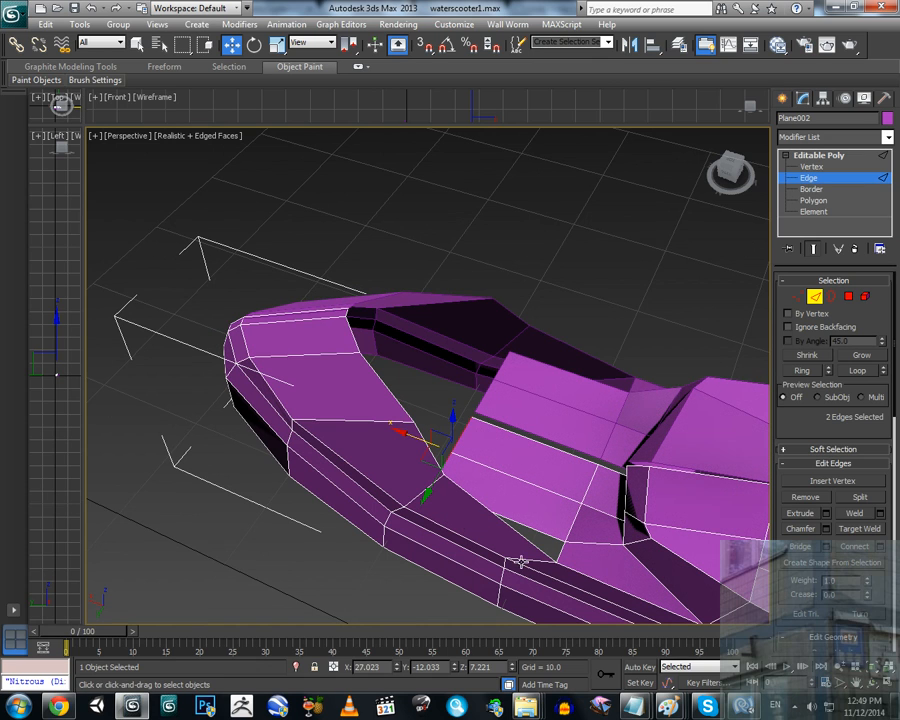
Step: Try to extend the inner deck's two front edges further forward along X
{"action": "middle_click_drag", "start_coordinate": [520, 563], "coordinate": [506, 476], "text": "alt"}
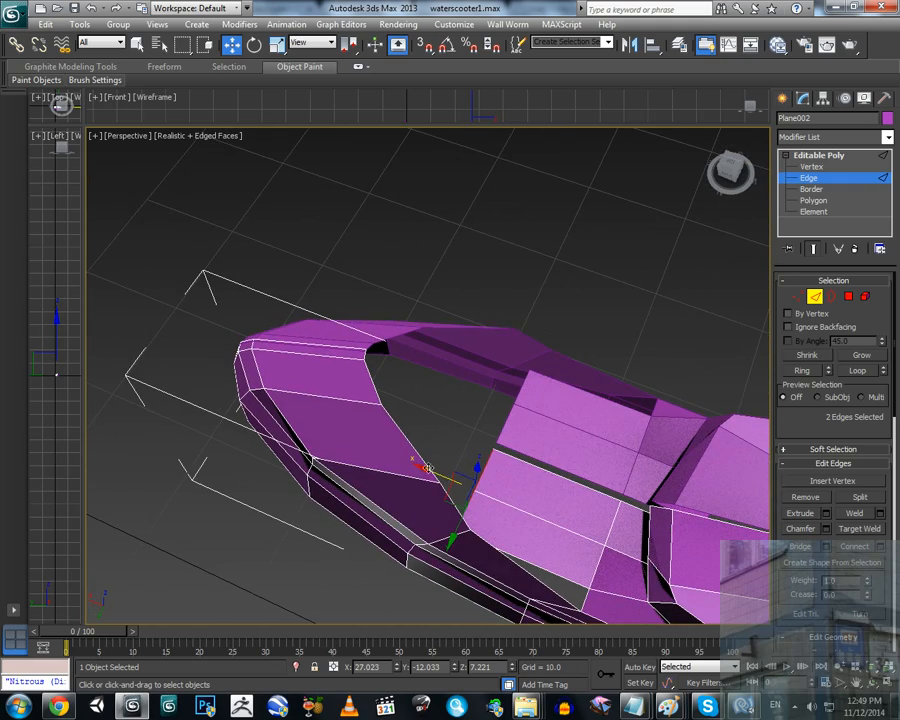
{"action": "left_click_drag", "start_coordinate": [427, 467], "coordinate": [400, 457]}
{"action": "left_click_drag", "start_coordinate": [401, 458], "coordinate": [322, 421]}
{"action": "middle_click_drag", "start_coordinate": [348, 409], "coordinate": [425, 456]}
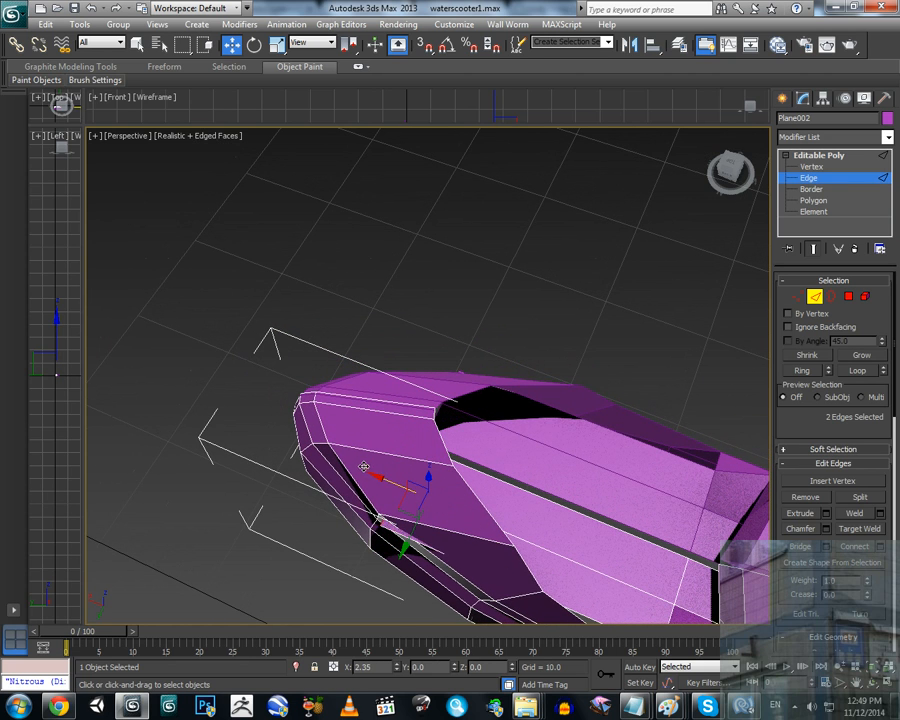
Step: Extend the lower strip's two inner front edges forward along X by about 9.3 units as new polygons
{"action": "middle_click_drag", "start_coordinate": [366, 467], "coordinate": [474, 521], "text": "alt"}
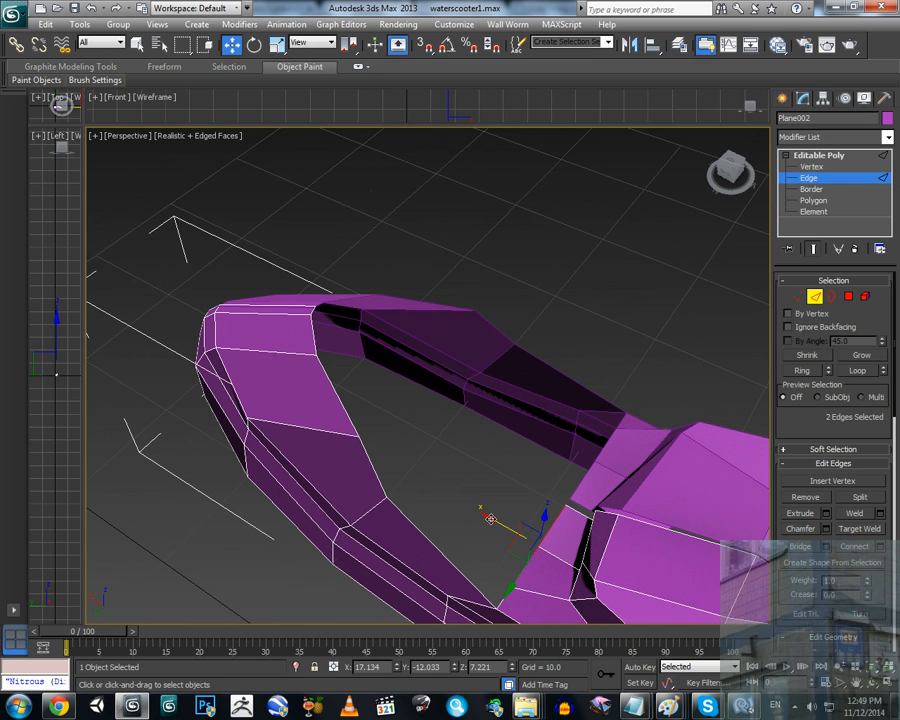
{"action": "left_click_drag", "start_coordinate": [484, 516], "coordinate": [395, 457]}
{"action": "middle_click_drag", "start_coordinate": [395, 457], "coordinate": [338, 103], "text": "alt"}
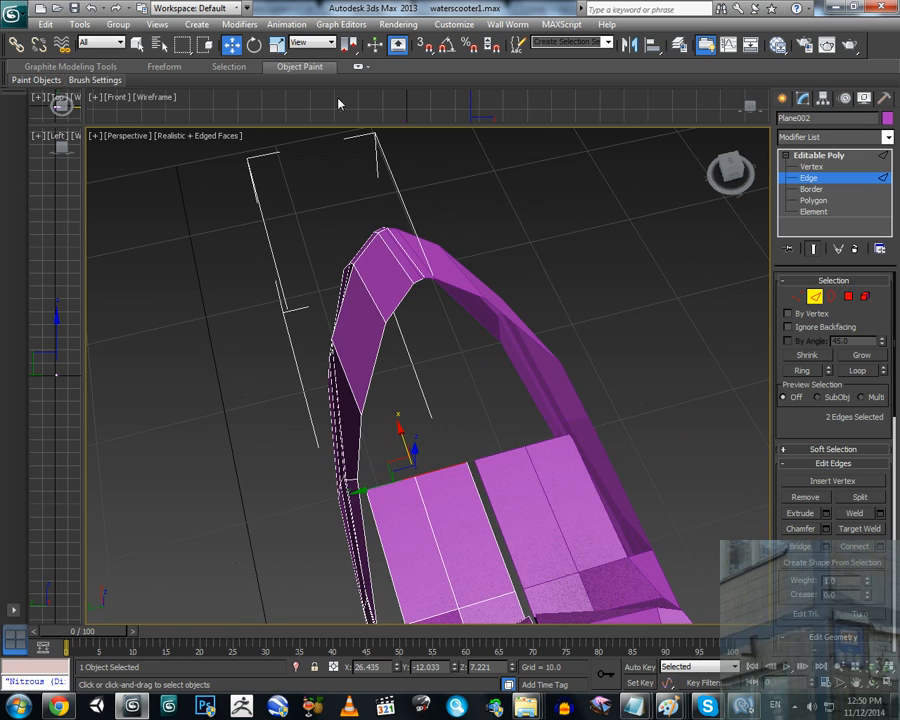
Step: Try to narrow the deck's new front end by scaling its edges and shifting the outer edge inward along Y
{"action": "left_click", "coordinate": [281, 54]}
{"action": "left_click_drag", "start_coordinate": [354, 490], "coordinate": [364, 488]}
{"action": "key", "text": "ctrl+z"}
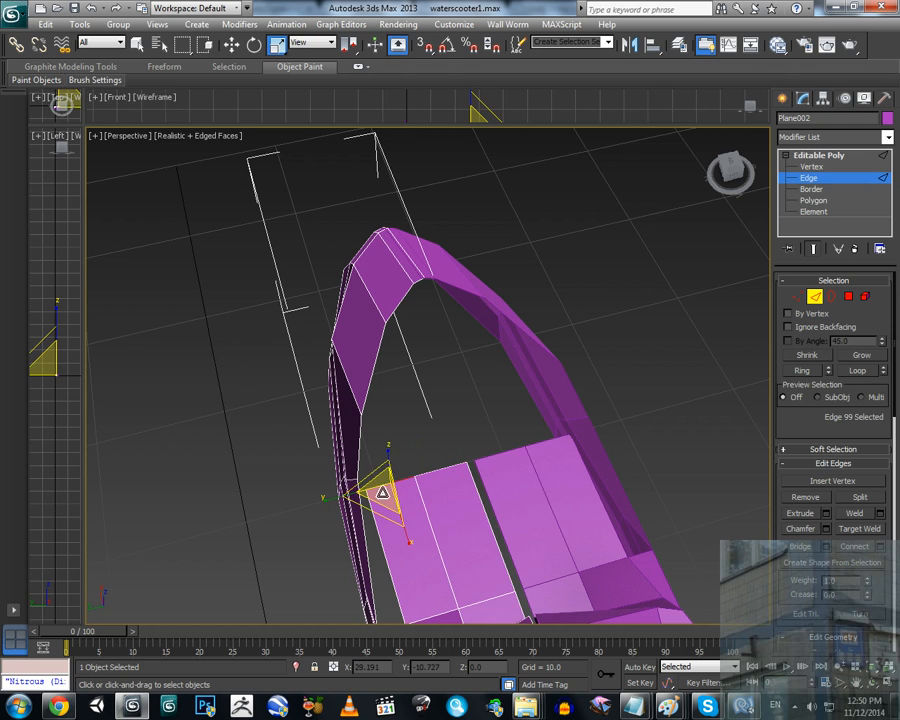
{"action": "left_click", "coordinate": [326, 497]}
{"action": "left_click_drag", "start_coordinate": [319, 500], "coordinate": [353, 494]}
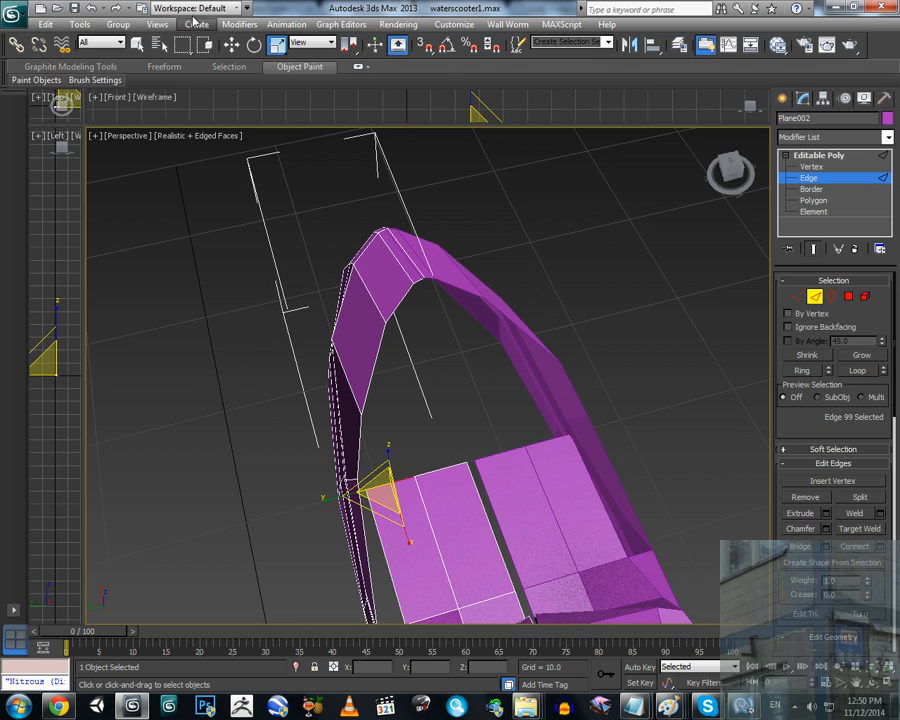
{"action": "key", "text": "w"}
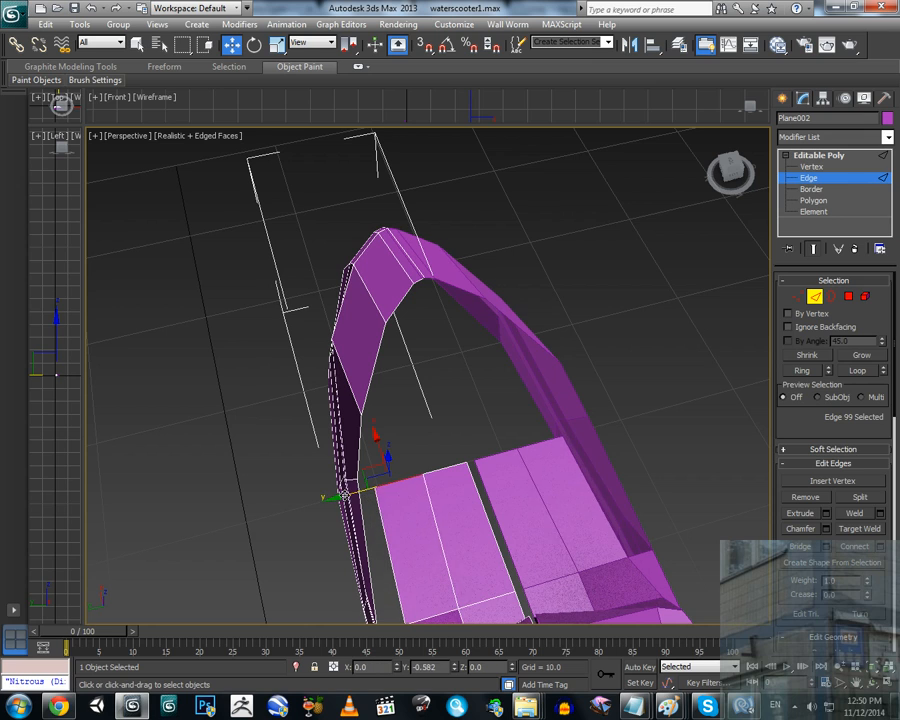
Step: At vertex level, move the outer vertex of the deck's front end inward along Y to about -9.5
{"action": "left_click", "coordinate": [798, 297]}
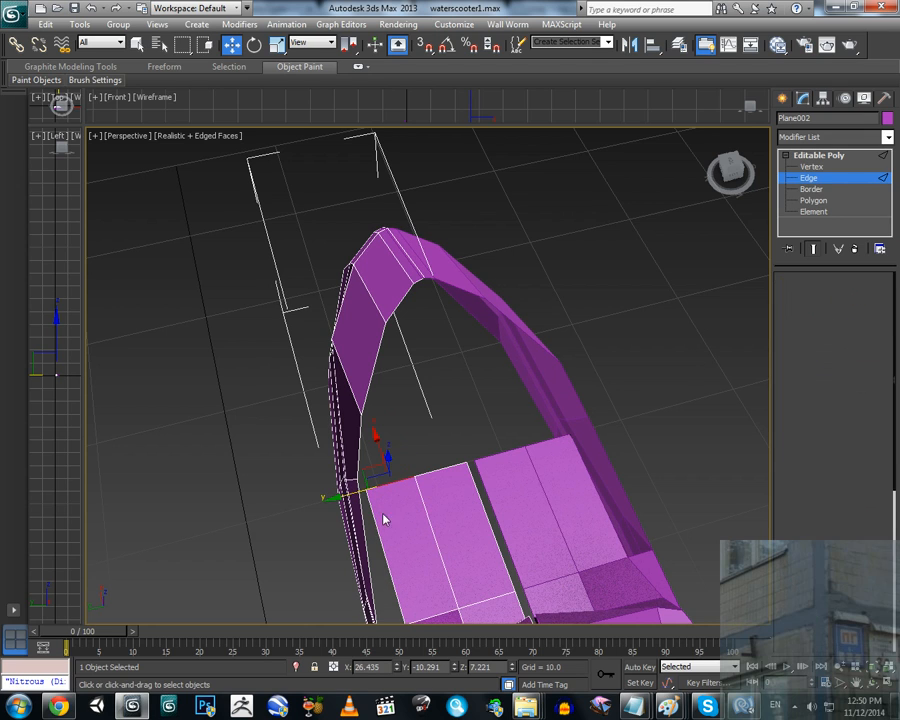
{"action": "left_click", "coordinate": [336, 497]}
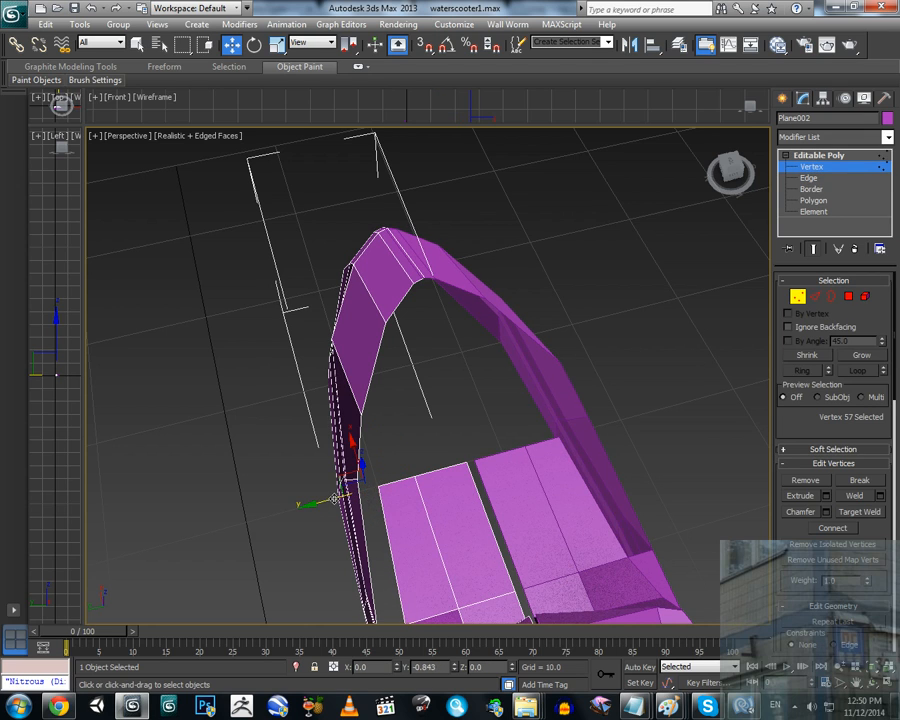
{"action": "left_click_drag", "start_coordinate": [335, 498], "coordinate": [349, 494]}
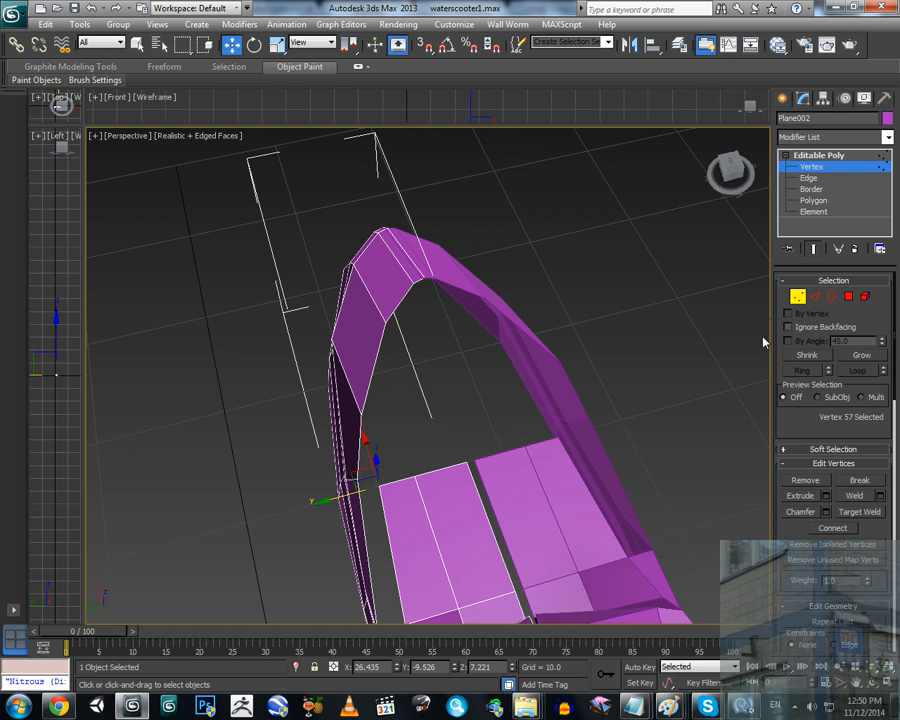
Step: Extend both front edges of the deck half forward along X by about 2.9 units as new polygons
{"action": "left_click", "coordinate": [815, 297]}
{"action": "middle_click_drag", "start_coordinate": [472, 446], "coordinate": [413, 494], "text": "alt"}
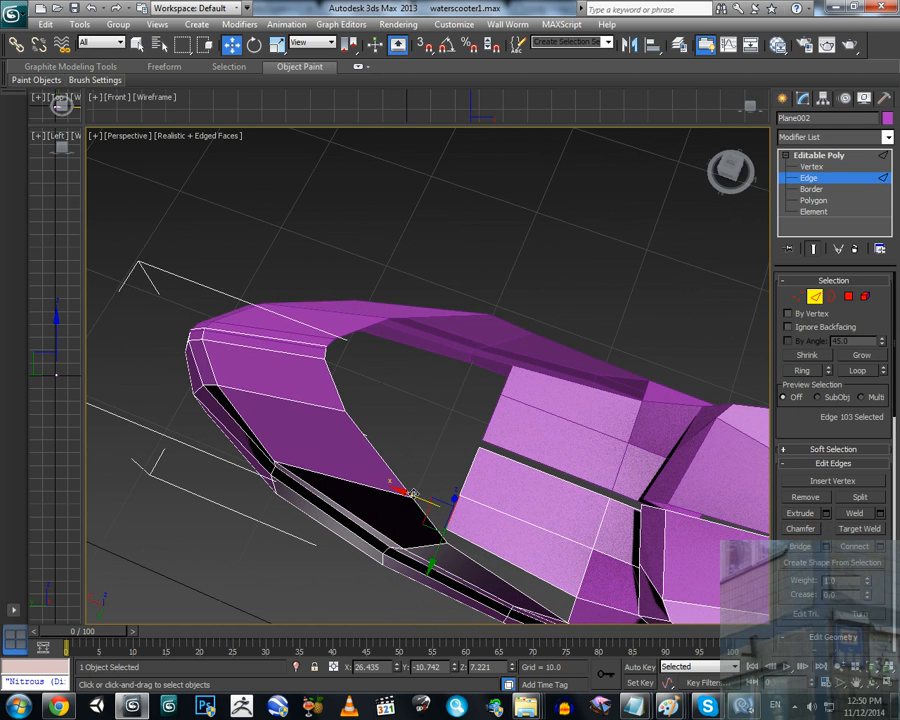
{"action": "left_click", "coordinate": [400, 489]}
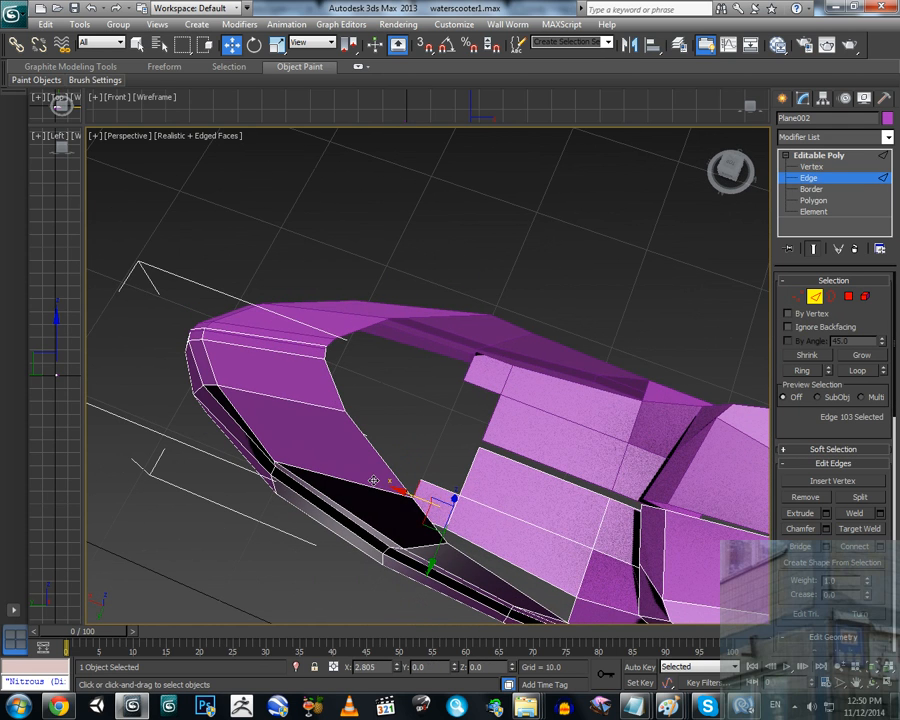
{"action": "left_click", "coordinate": [470, 474], "text": "ctrl"}
{"action": "left_click_drag", "start_coordinate": [456, 474], "coordinate": [389, 463]}
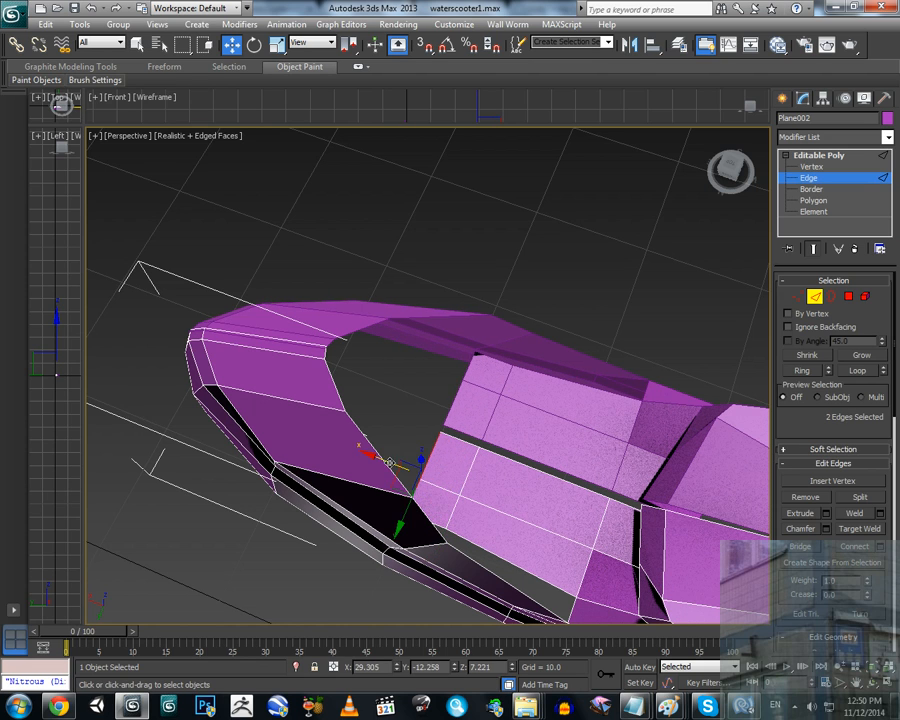
Step: Narrow the deck's front row by moving its outer vertex inward along Y and its middle vertex to Y about -12.4
{"action": "left_click", "coordinate": [797, 297]}
{"action": "middle_click_drag", "start_coordinate": [438, 458], "coordinate": [465, 393], "text": "alt"}
{"action": "left_click", "coordinate": [383, 430]}
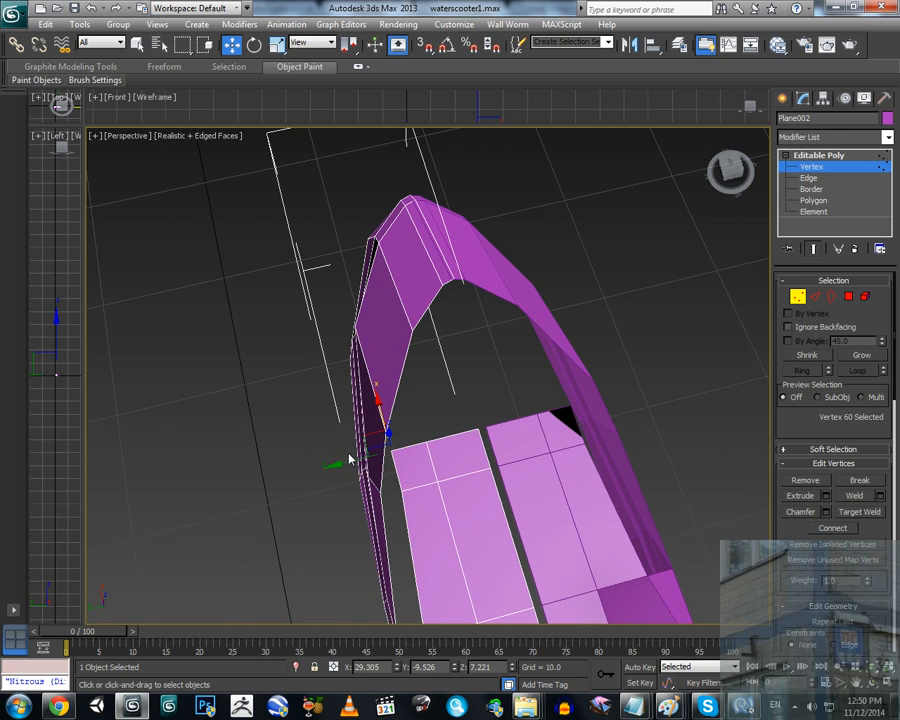
{"action": "left_click", "coordinate": [426, 441]}
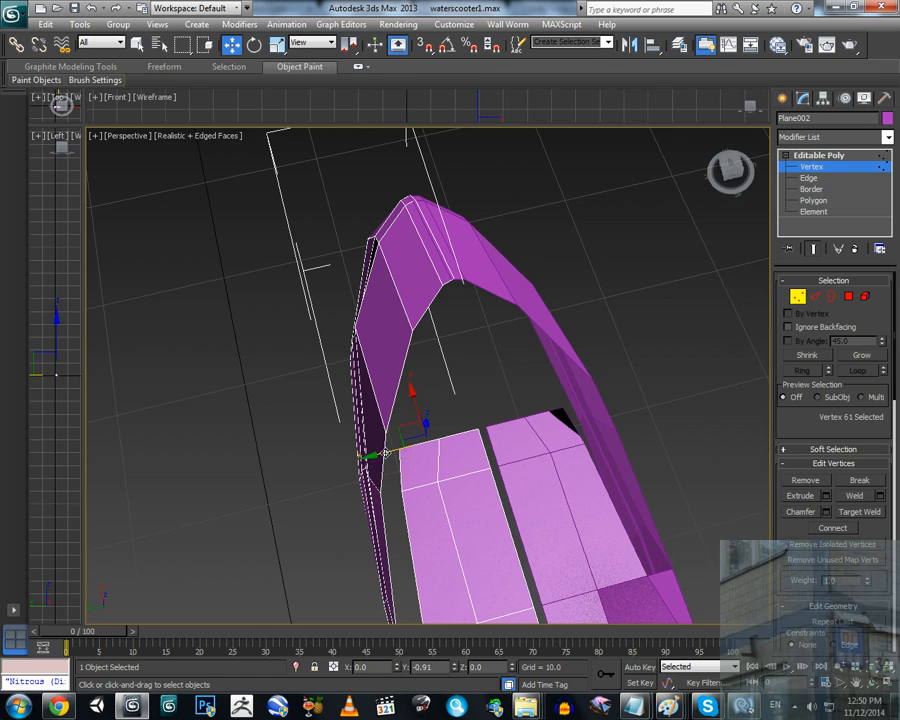
{"action": "left_click_drag", "start_coordinate": [369, 456], "coordinate": [399, 449]}
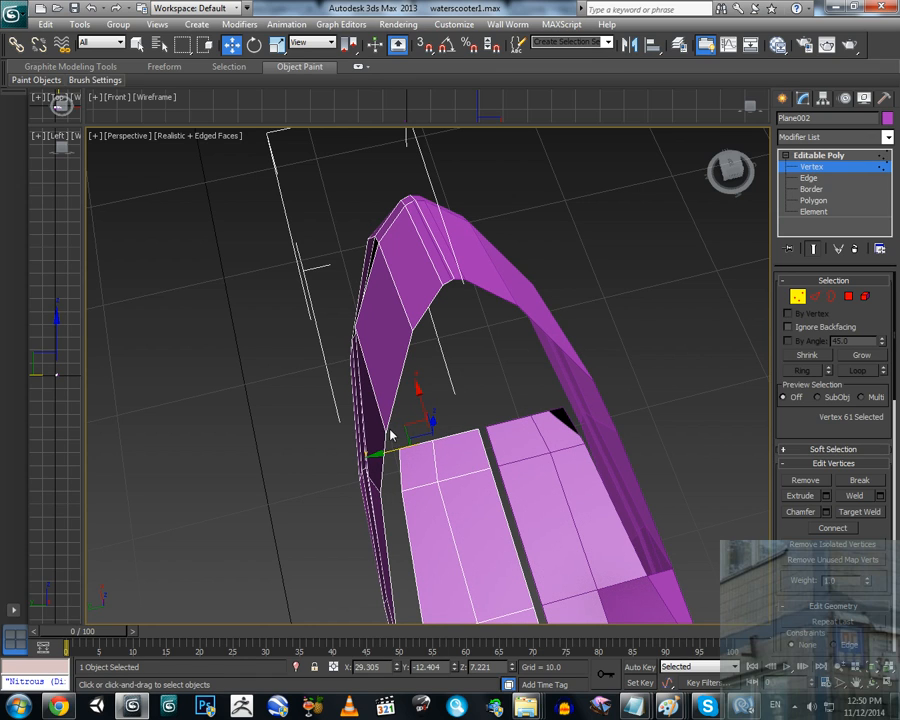
Step: Extend the deck half's two front edges forward along X to about 34.1 as another row of polygons
{"action": "left_click", "coordinate": [818, 297]}
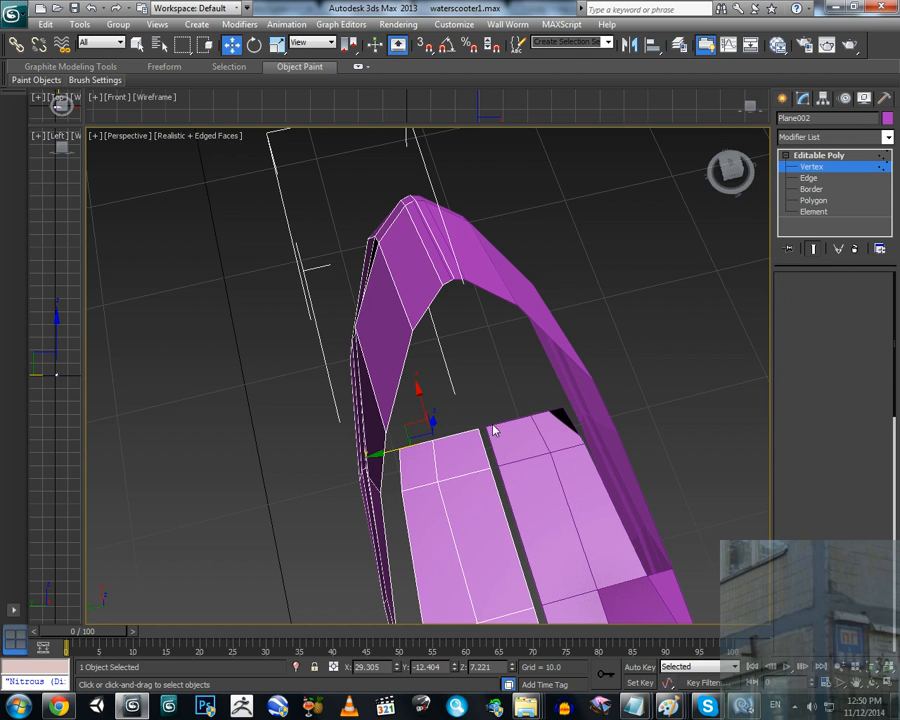
{"action": "middle_click_drag", "start_coordinate": [496, 428], "coordinate": [424, 423], "text": "alt"}
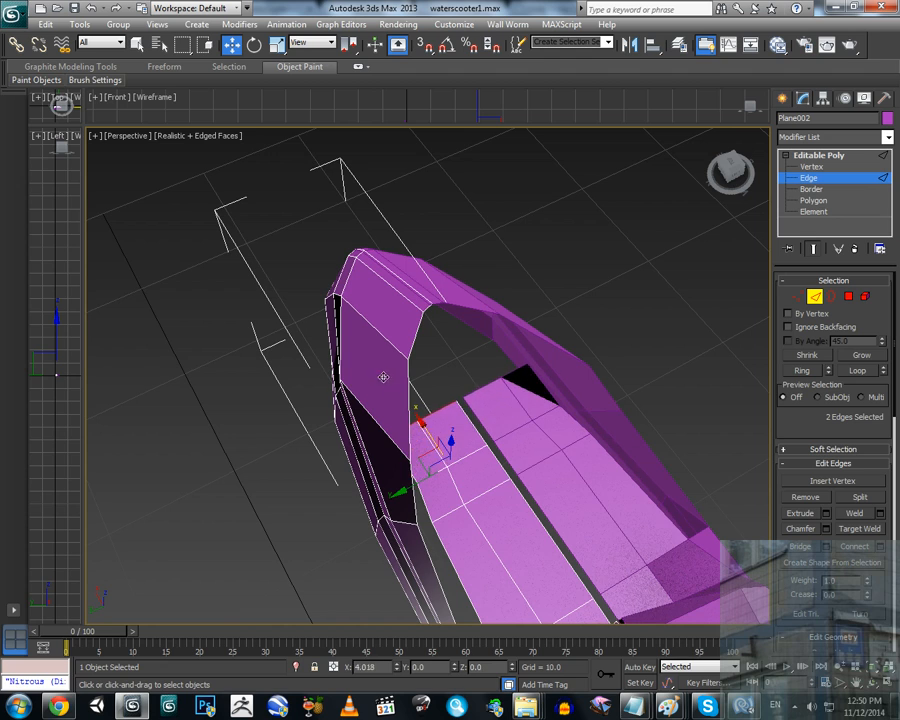
{"action": "middle_click_drag", "start_coordinate": [381, 376], "coordinate": [425, 428], "text": "alt"}
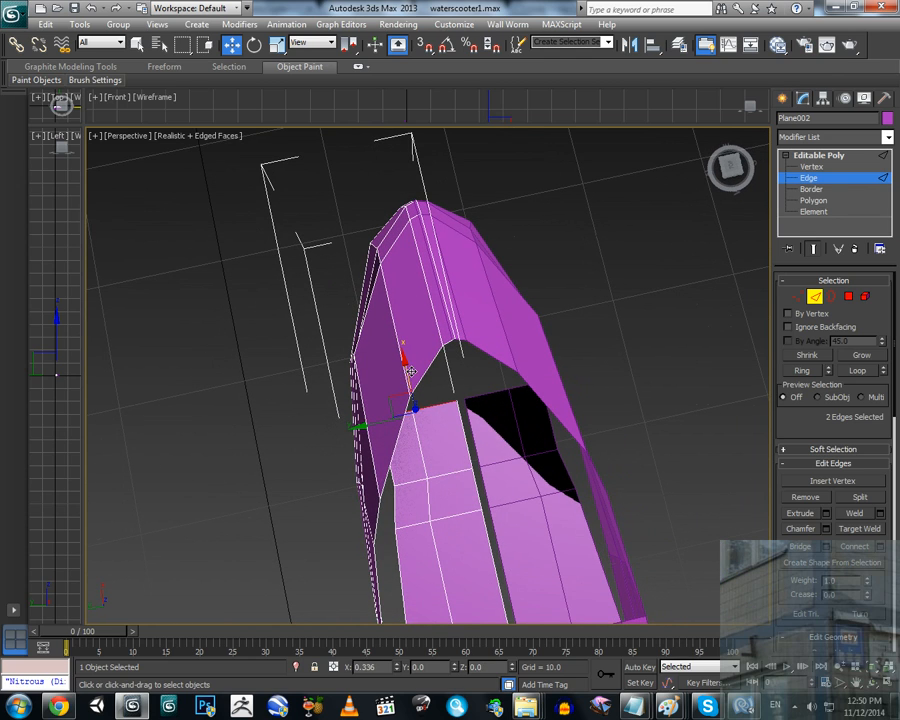
Step: Taper the row at X 34.14 by moving its outer vertex inward along Y and its middle vertex to Y about -13.7
{"action": "left_click", "coordinate": [796, 297]}
{"action": "middle_click_drag", "start_coordinate": [508, 436], "coordinate": [428, 418], "text": "alt"}
{"action": "left_click", "coordinate": [425, 400]}
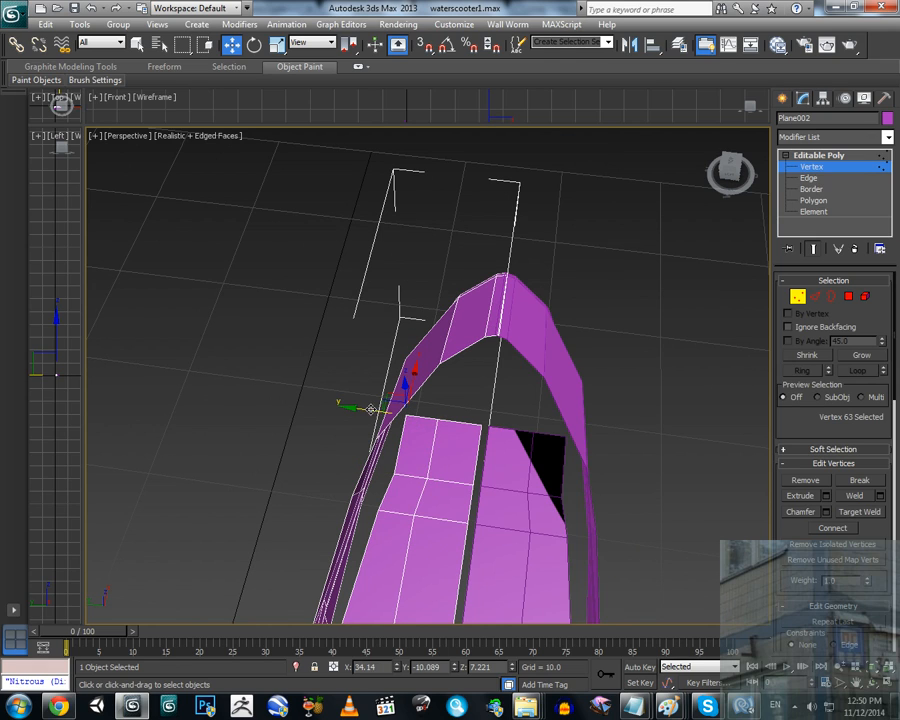
{"action": "left_click", "coordinate": [437, 420]}
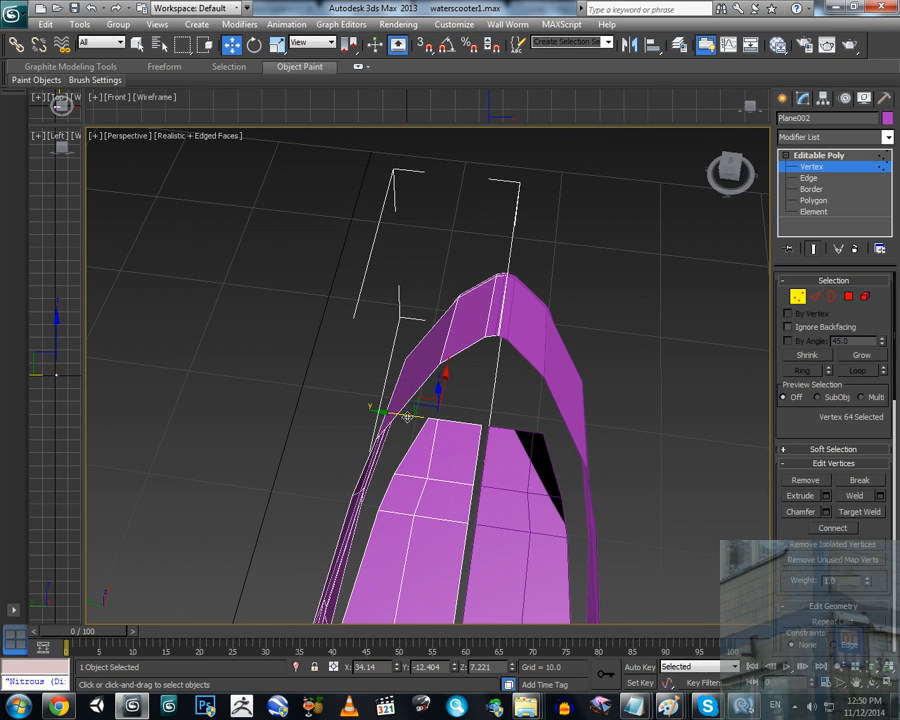
{"action": "left_click_drag", "start_coordinate": [406, 417], "coordinate": [423, 418]}
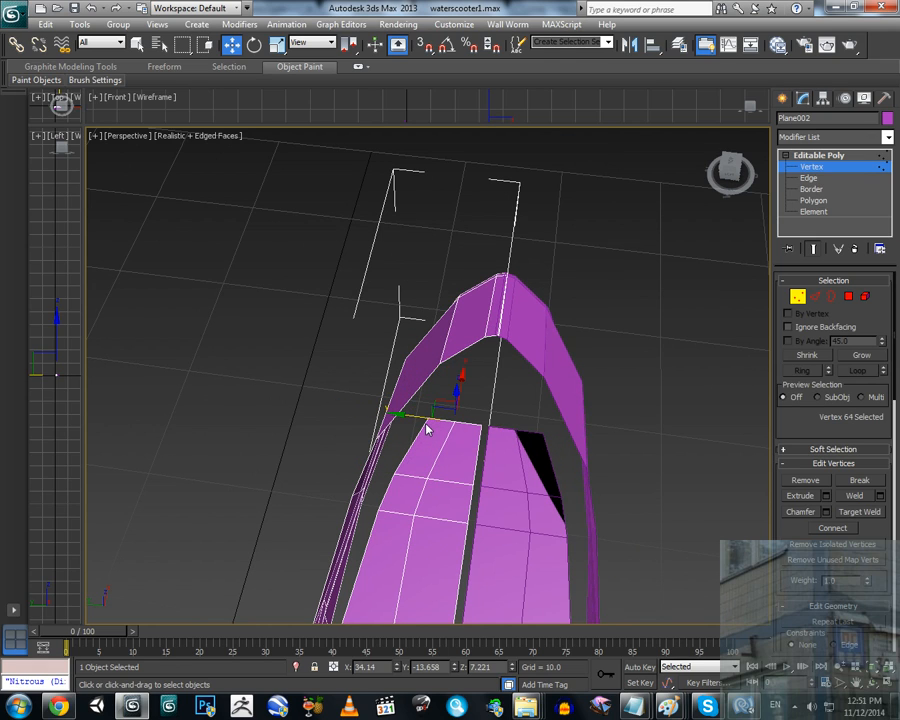
Step: Extend the tapered deck's two front edges forward along X by about 3.1 units as new polygons
{"action": "middle_click_drag", "start_coordinate": [446, 430], "coordinate": [553, 433], "text": "alt"}
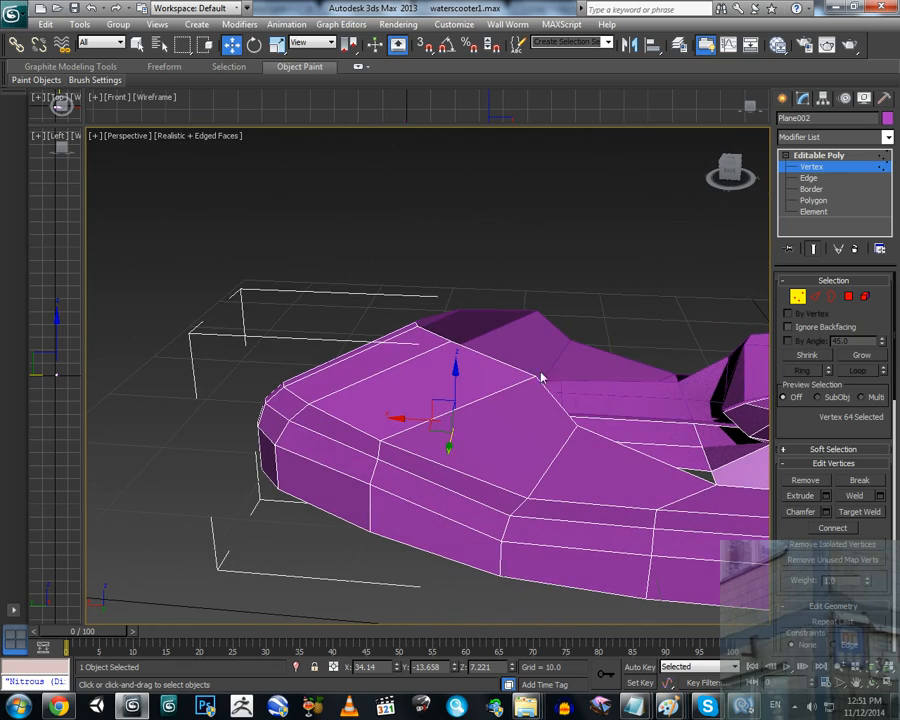
{"action": "middle_click_drag", "start_coordinate": [541, 378], "coordinate": [740, 358], "text": "alt"}
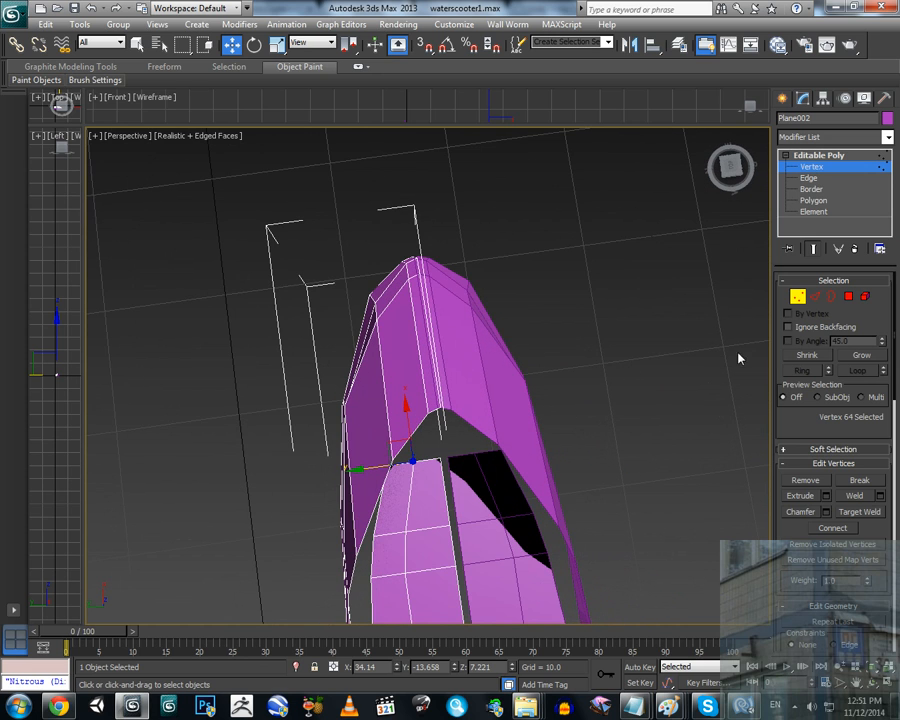
{"action": "left_click", "coordinate": [815, 296]}
{"action": "middle_click_drag", "start_coordinate": [458, 460], "coordinate": [442, 428], "text": "alt"}
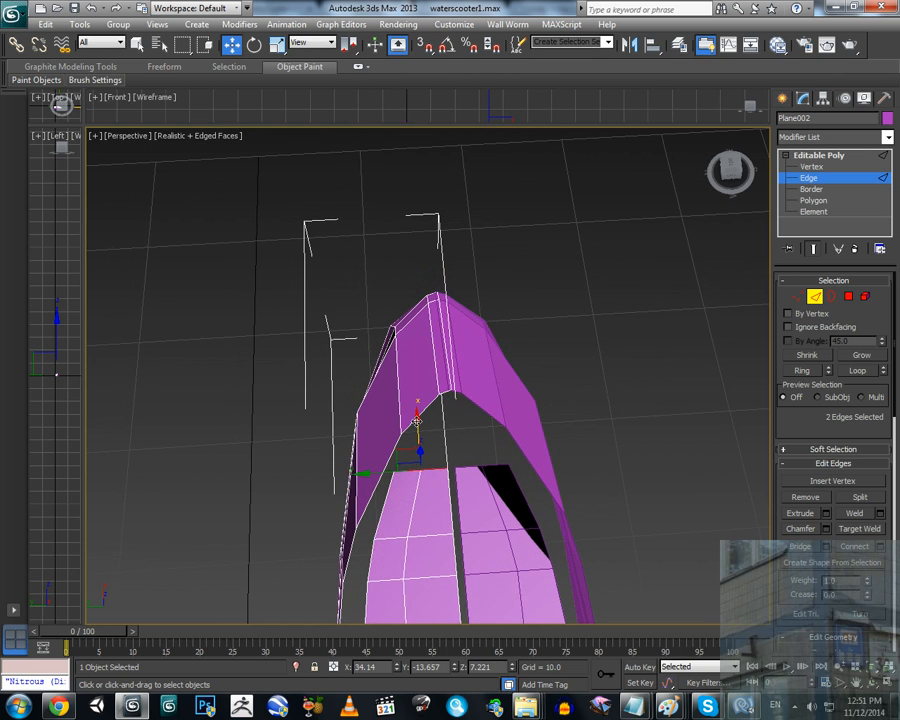
{"action": "left_click_drag", "start_coordinate": [416, 421], "coordinate": [418, 382]}
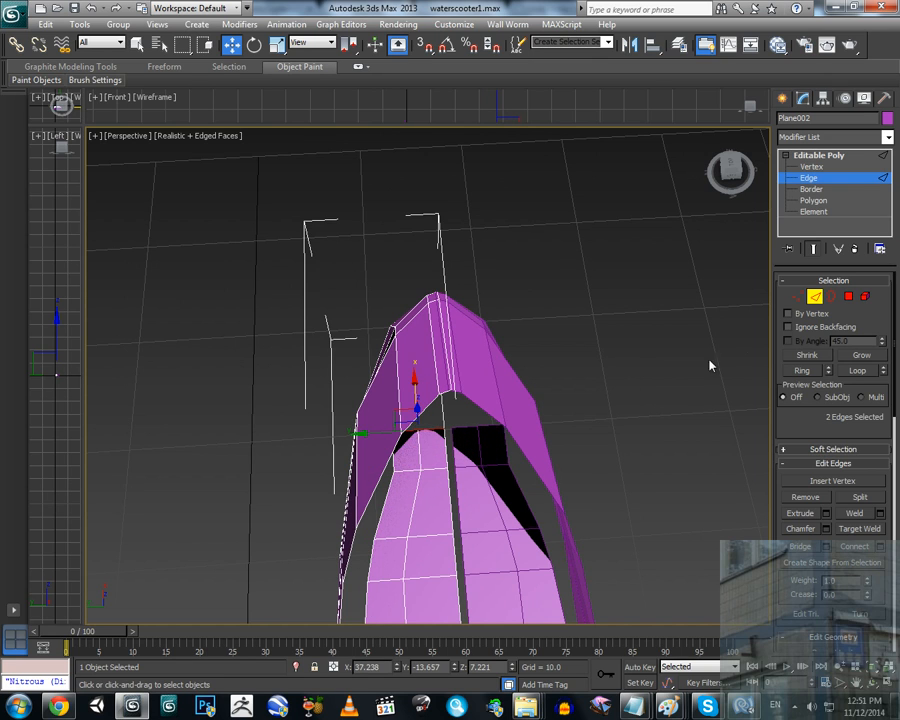
Step: Shift the deck tip's outer vertex inward along Y and its middle vertex to Y about -14.8, following the hull's curve
{"action": "left_click", "coordinate": [798, 296]}
{"action": "middle_click_drag", "start_coordinate": [425, 420], "coordinate": [410, 450], "text": "alt"}
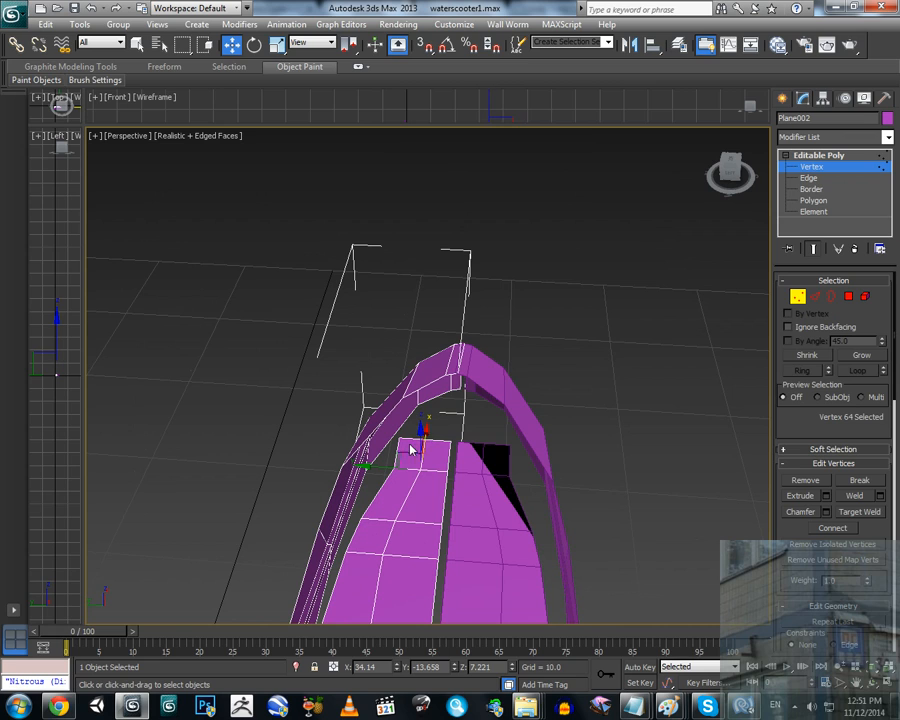
{"action": "left_click", "coordinate": [401, 440]}
{"action": "left_click_drag", "start_coordinate": [366, 434], "coordinate": [419, 440]}
{"action": "left_click", "coordinate": [427, 447]}
{"action": "left_click", "coordinate": [424, 440]}
{"action": "middle_click_drag", "start_coordinate": [470, 454], "coordinate": [453, 472], "text": "alt"}
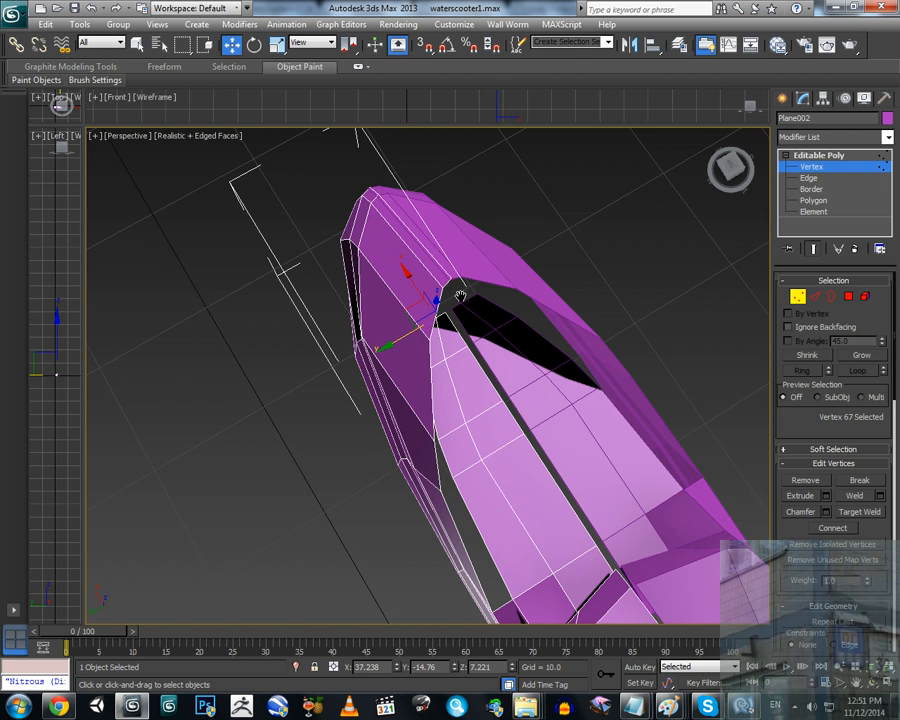
{"action": "middle_click_drag", "start_coordinate": [460, 296], "coordinate": [416, 327], "text": "alt"}
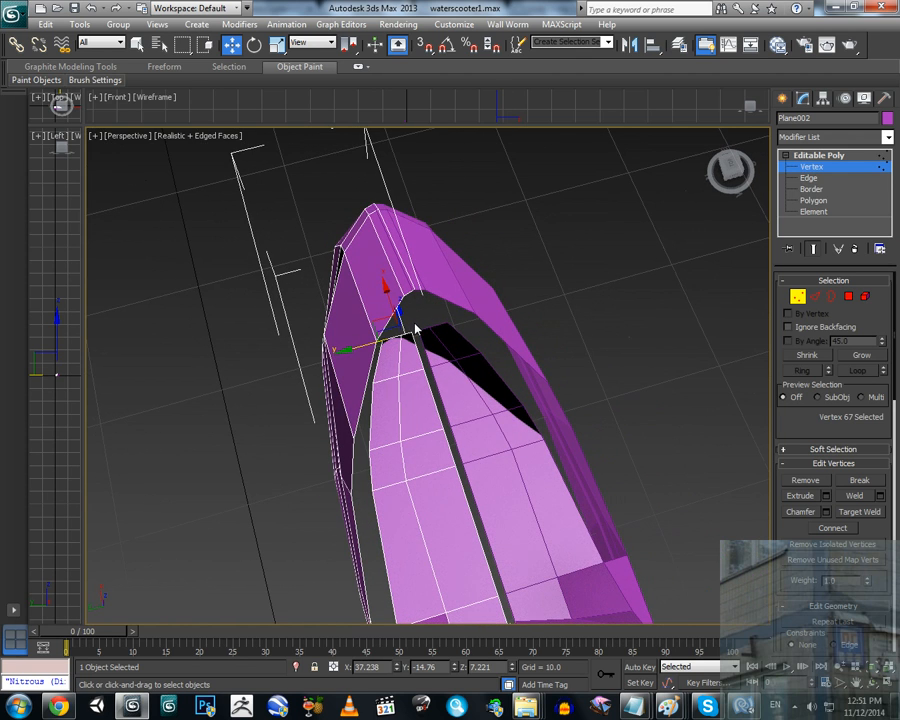
Step: Extend the four connected edges of the hull's inner nose rim inward along Y to form a narrow strip of new polygons
{"action": "middle_click_drag", "start_coordinate": [436, 428], "coordinate": [484, 380]}
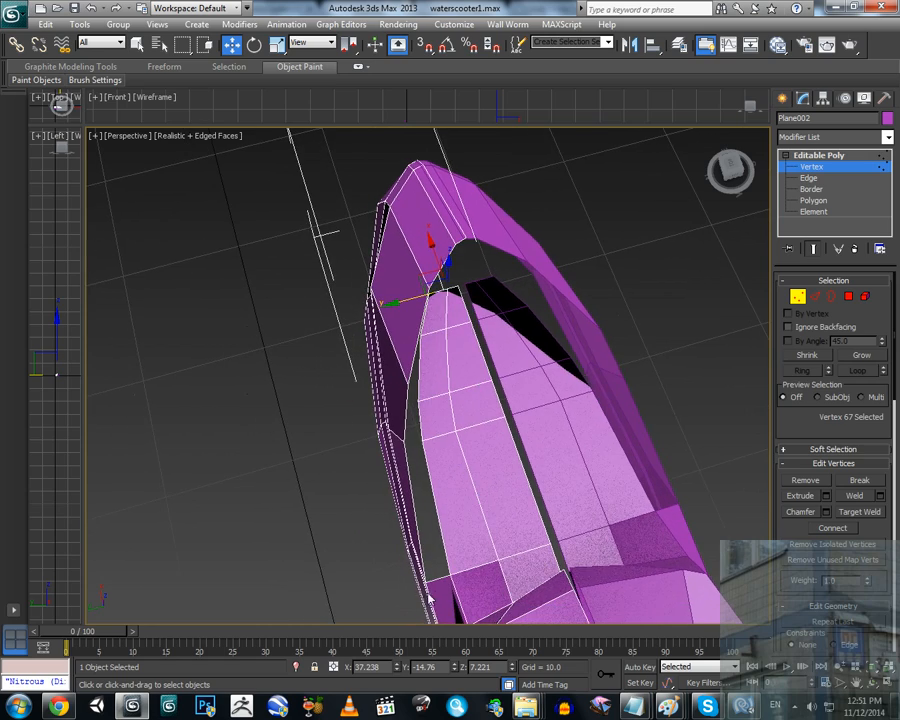
{"action": "middle_click_drag", "start_coordinate": [429, 598], "coordinate": [546, 542], "text": "alt"}
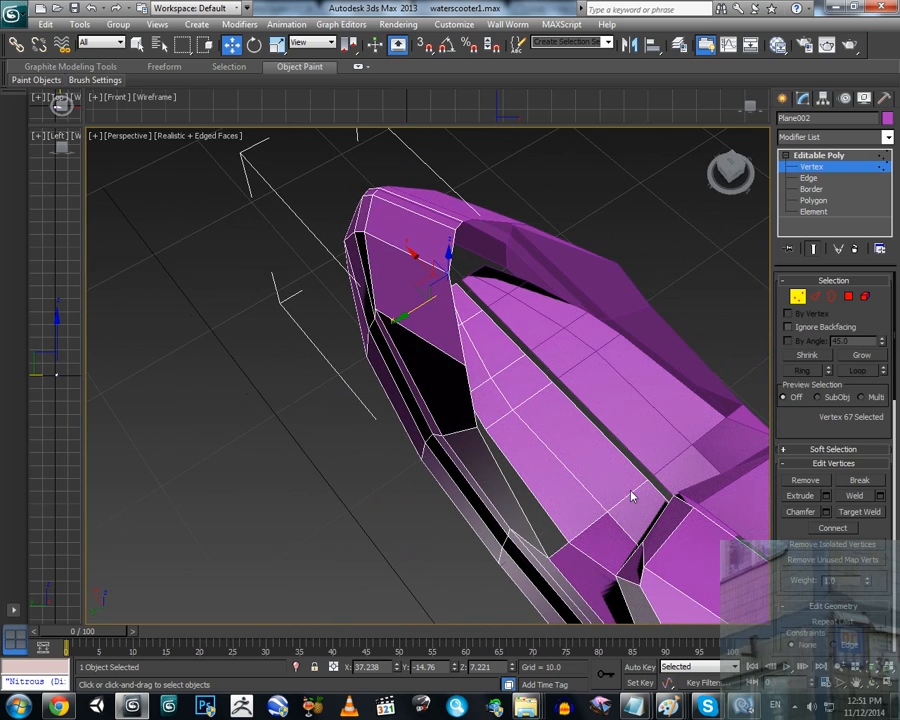
{"action": "middle_click_drag", "start_coordinate": [513, 405], "coordinate": [404, 488], "text": "alt"}
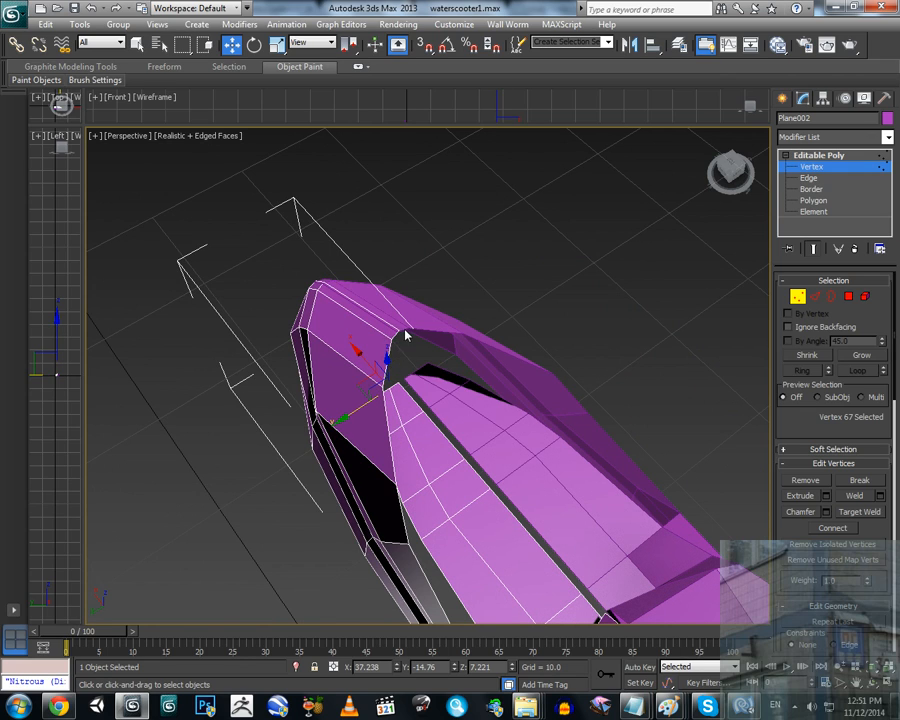
{"action": "middle_click_drag", "start_coordinate": [569, 389], "coordinate": [395, 351], "text": "alt"}
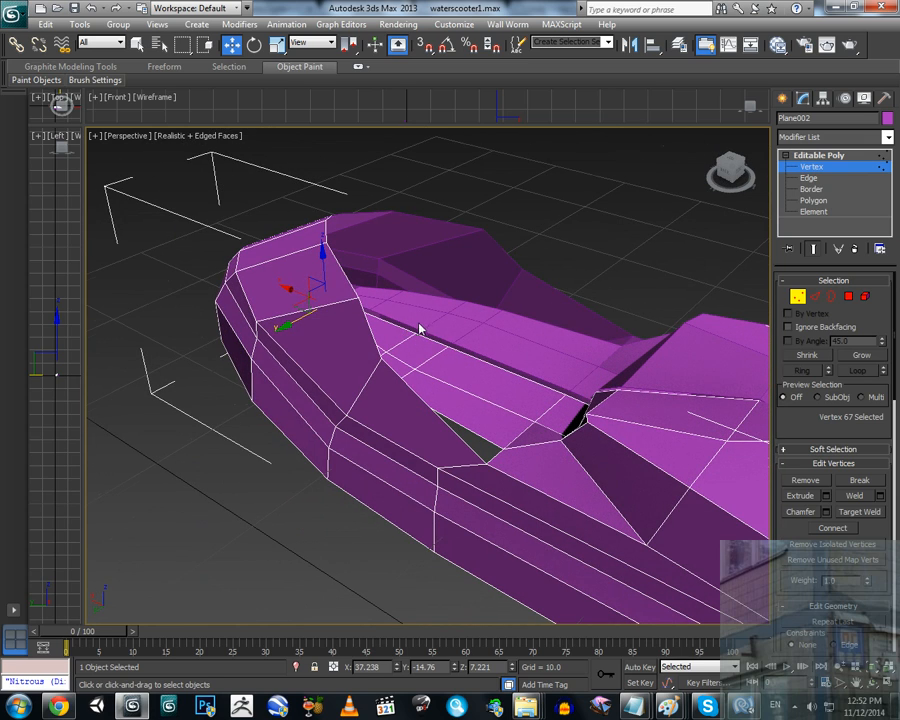
{"action": "middle_click_drag", "start_coordinate": [420, 323], "coordinate": [382, 386]}
{"action": "left_click", "coordinate": [815, 296]}
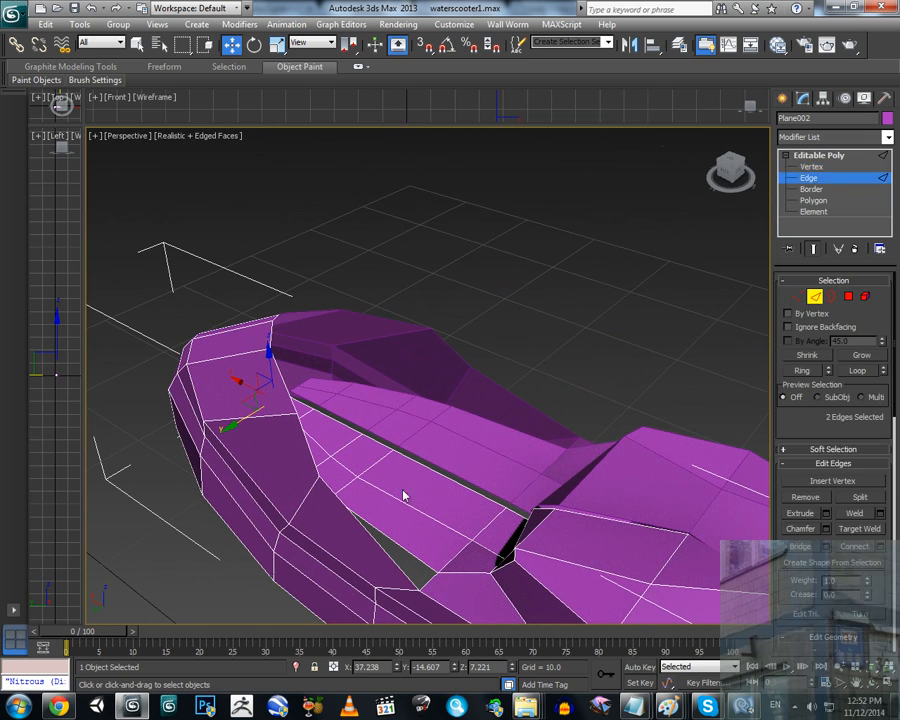
{"action": "middle_click_drag", "start_coordinate": [403, 488], "coordinate": [313, 537], "text": "alt"}
{"action": "left_click", "coordinate": [342, 494]}
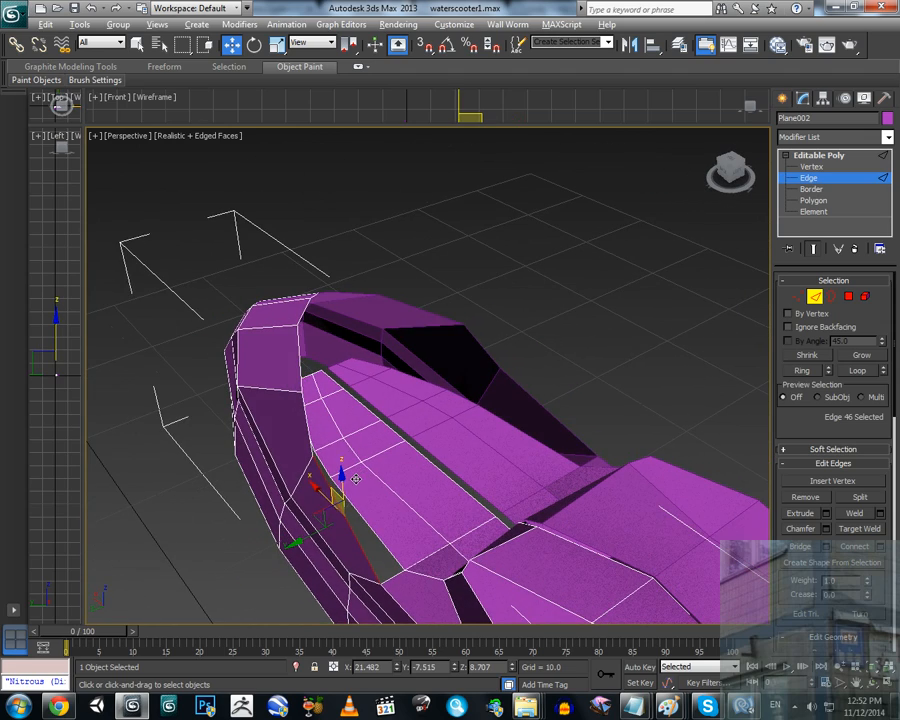
{"action": "left_click", "coordinate": [308, 432], "text": "ctrl"}
{"action": "middle_click_drag", "start_coordinate": [308, 432], "coordinate": [313, 452]}
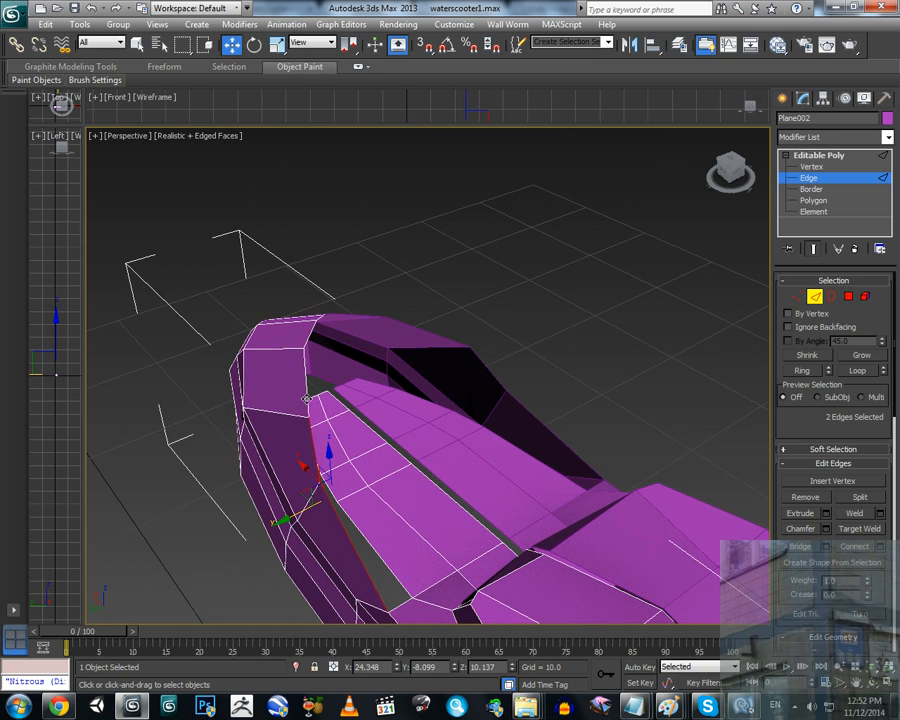
{"action": "left_click", "coordinate": [308, 398], "text": "ctrl"}
{"action": "middle_click_drag", "start_coordinate": [308, 398], "coordinate": [345, 340]}
{"action": "left_click", "coordinate": [322, 413], "text": "ctrl"}
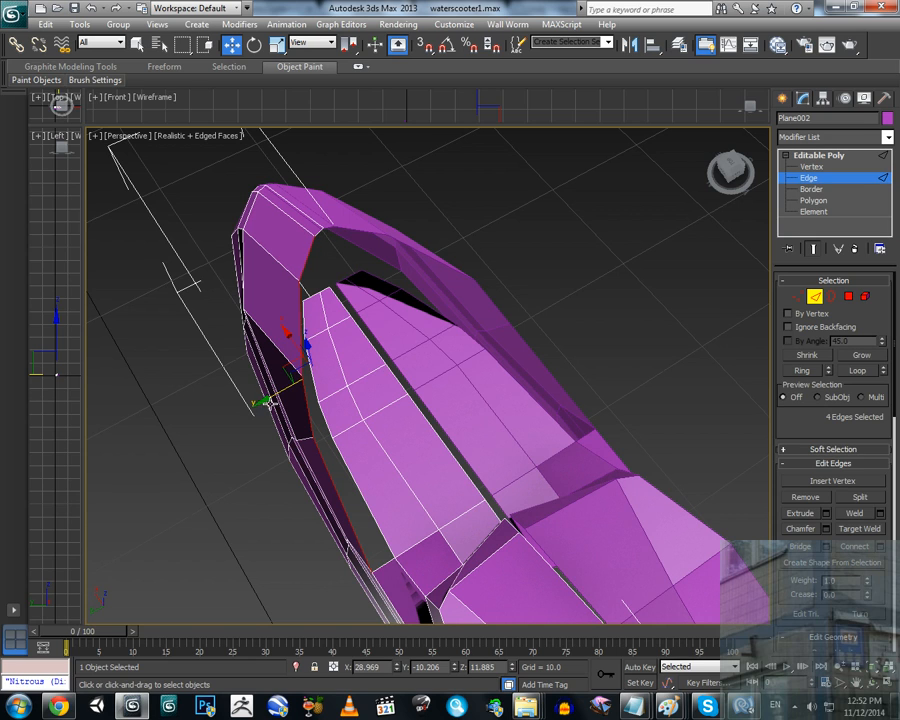
{"action": "left_click_drag", "start_coordinate": [267, 400], "coordinate": [287, 393], "text": "shift"}
Step: Shift the front end vertex of the new rim strip along Y, pulling it just away from the mirror centre line
{"action": "middle_click_drag", "start_coordinate": [299, 248], "coordinate": [360, 364]}
{"action": "scroll", "coordinate": [360, 364], "scroll_direction": "up", "scroll_amount": 3}
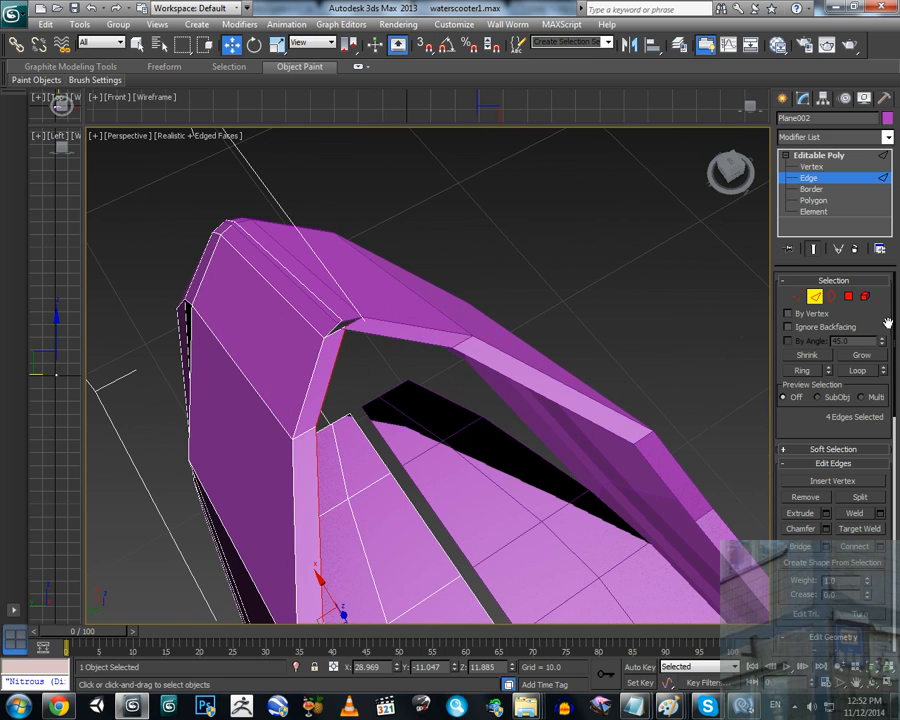
{"action": "left_click", "coordinate": [797, 297]}
{"action": "left_click", "coordinate": [344, 322]}
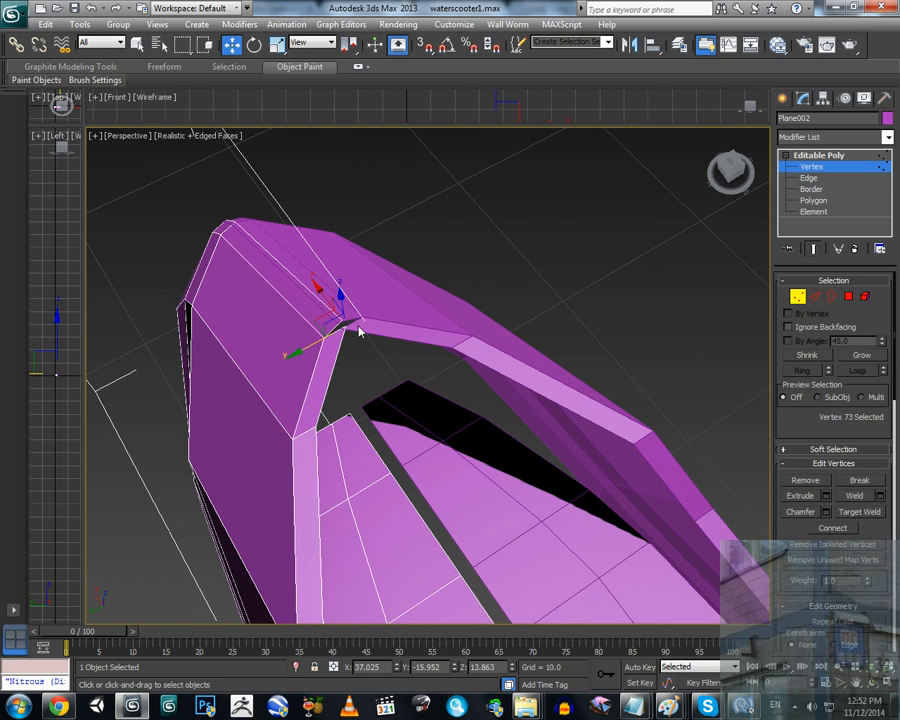
{"action": "left_click_drag", "start_coordinate": [297, 350], "coordinate": [287, 356]}
{"action": "scroll", "coordinate": [344, 318], "scroll_direction": "up", "scroll_amount": 3}
{"action": "scroll", "coordinate": [323, 349], "scroll_direction": "up", "scroll_amount": 3}
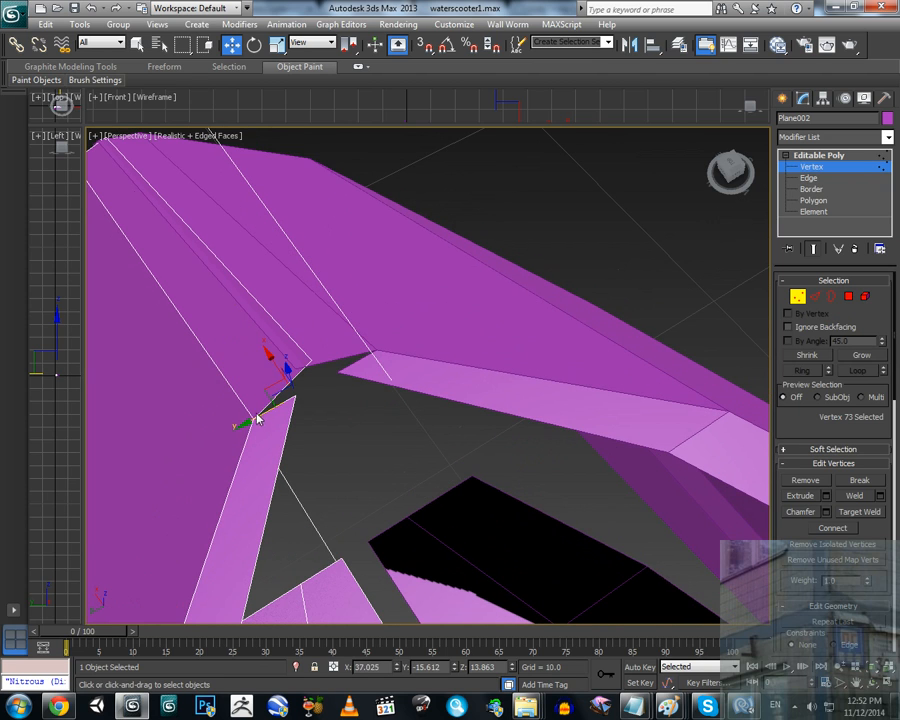
{"action": "left_click_drag", "start_coordinate": [248, 420], "coordinate": [278, 402]}
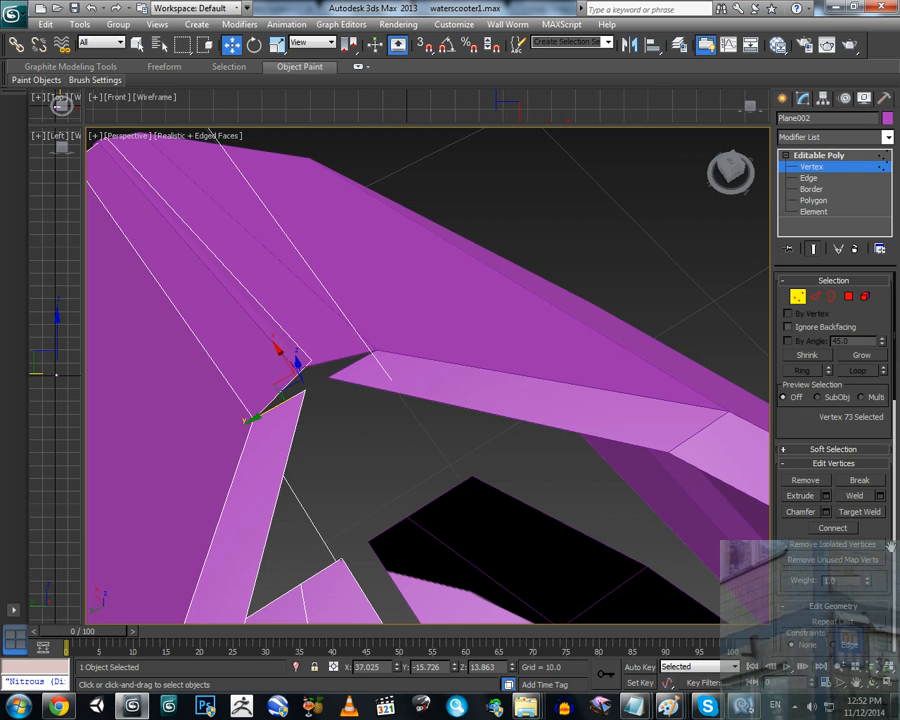
Step: Try to target weld the strip's front end vertex to the neighbouring nose corner vertex and undo the weld
{"action": "left_click", "coordinate": [858, 511]}
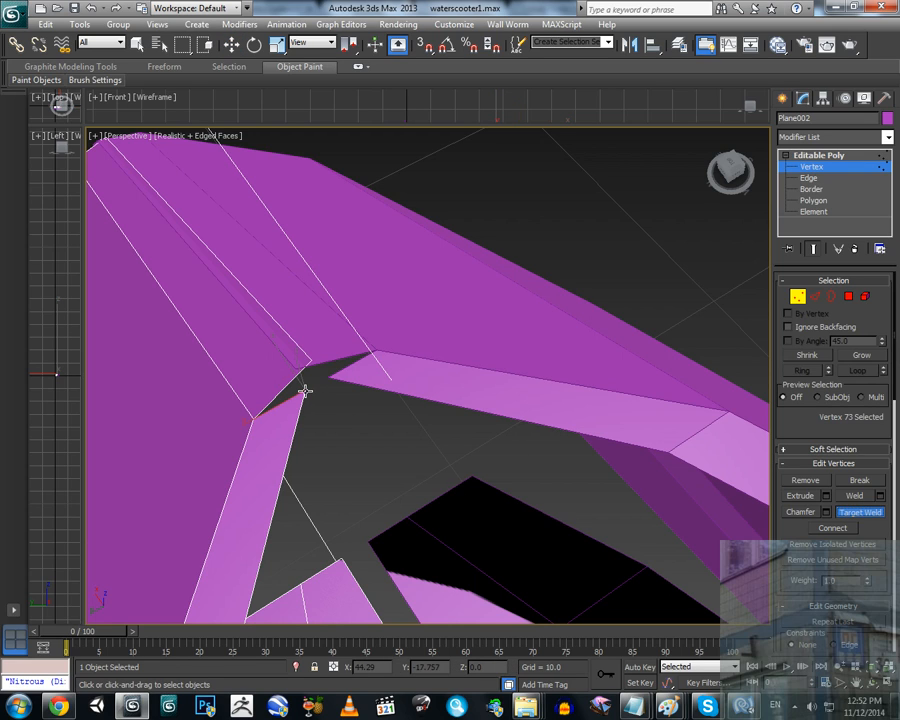
{"action": "left_click", "coordinate": [308, 360]}
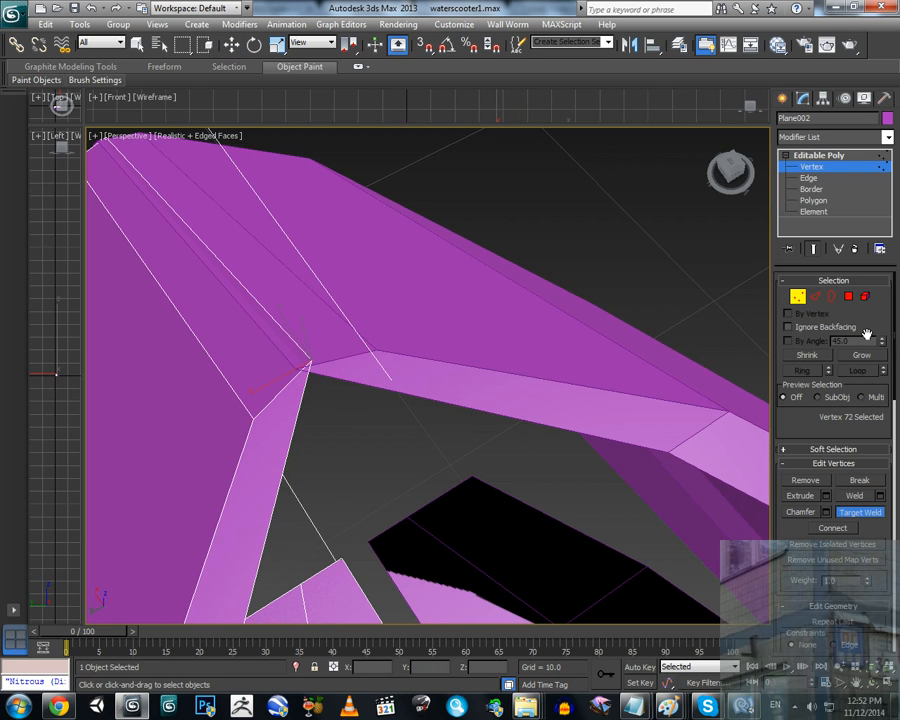
{"action": "left_click", "coordinate": [795, 299]}
{"action": "scroll", "coordinate": [347, 425], "scroll_direction": "down", "scroll_amount": 6}
{"action": "middle_click_drag", "start_coordinate": [346, 418], "coordinate": [453, 413], "text": "alt"}
{"action": "scroll", "coordinate": [453, 413], "scroll_direction": "up", "scroll_amount": 6}
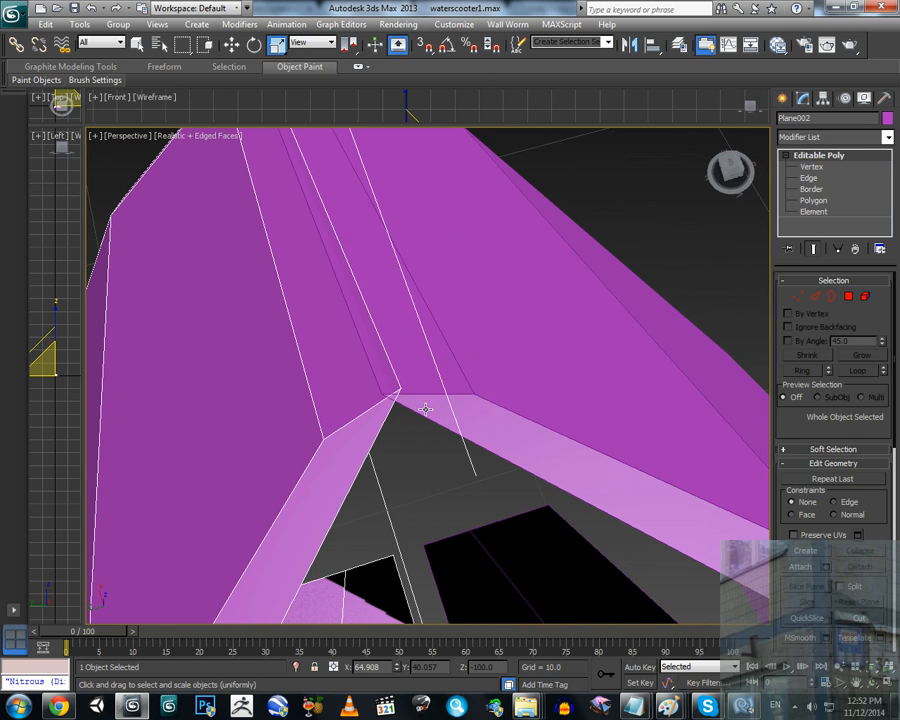
{"action": "key", "text": "ctrl+z"}
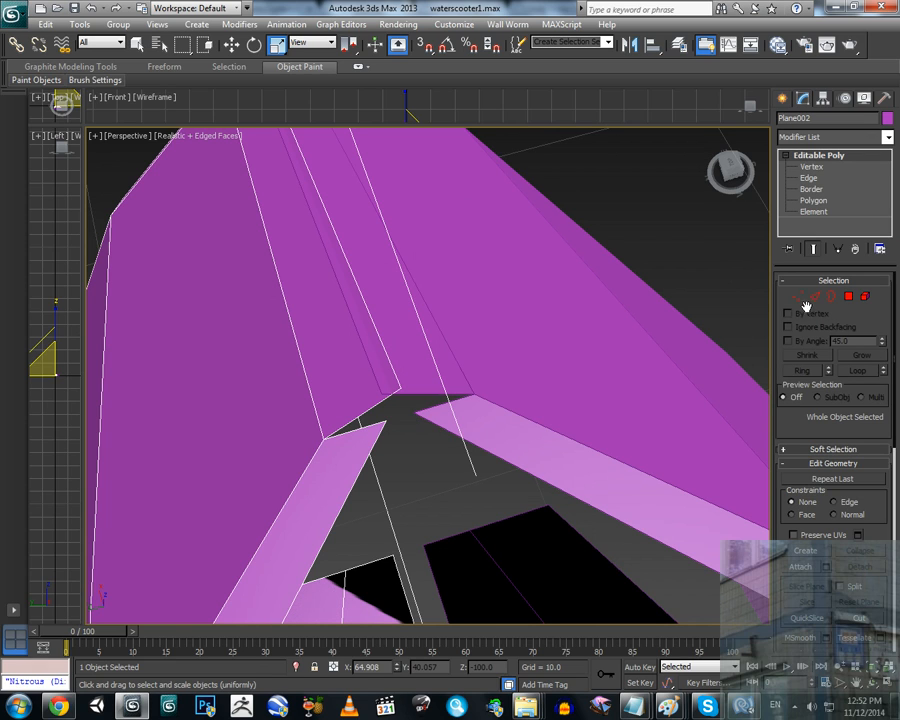
Step: Move the strip's front end vertex back along X to about 36.754 and adjust it along Y beside the centre line
{"action": "left_click", "coordinate": [800, 299]}
{"action": "left_click", "coordinate": [386, 414]}
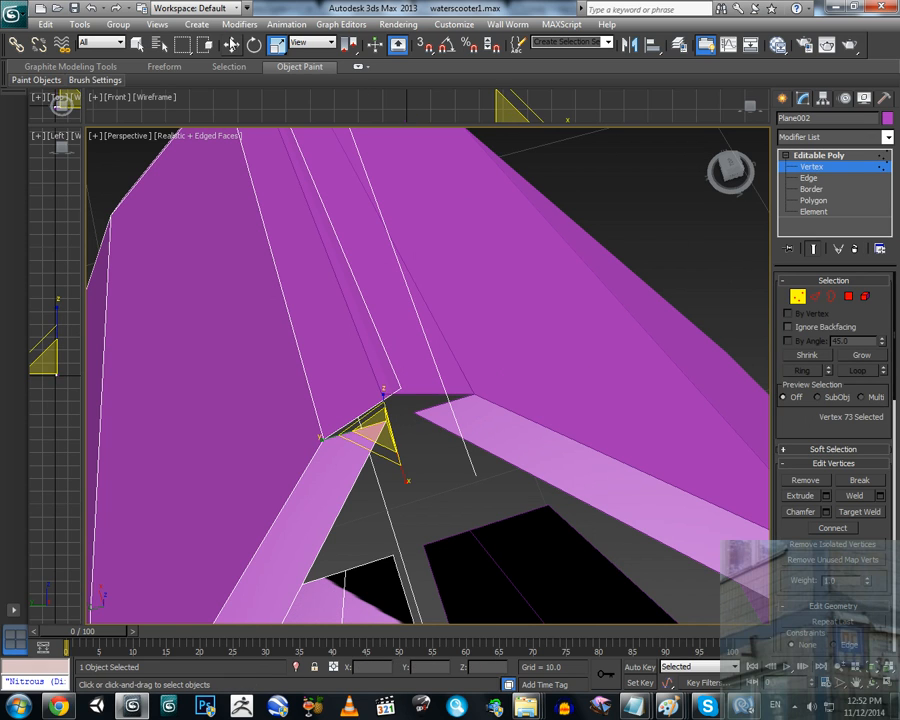
{"action": "left_click", "coordinate": [231, 44]}
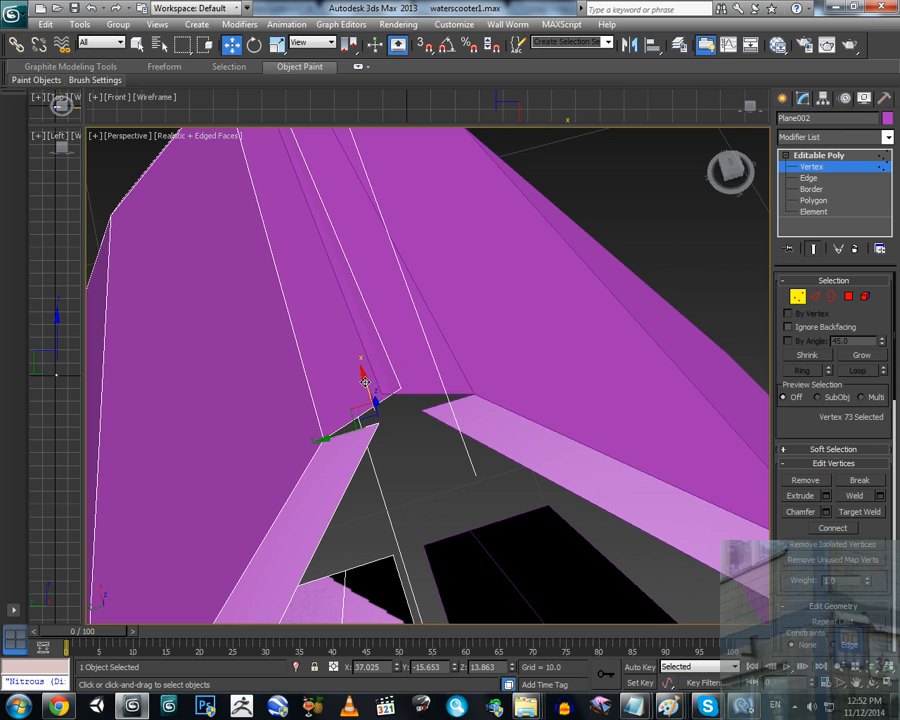
{"action": "left_click_drag", "start_coordinate": [365, 382], "coordinate": [372, 410]}
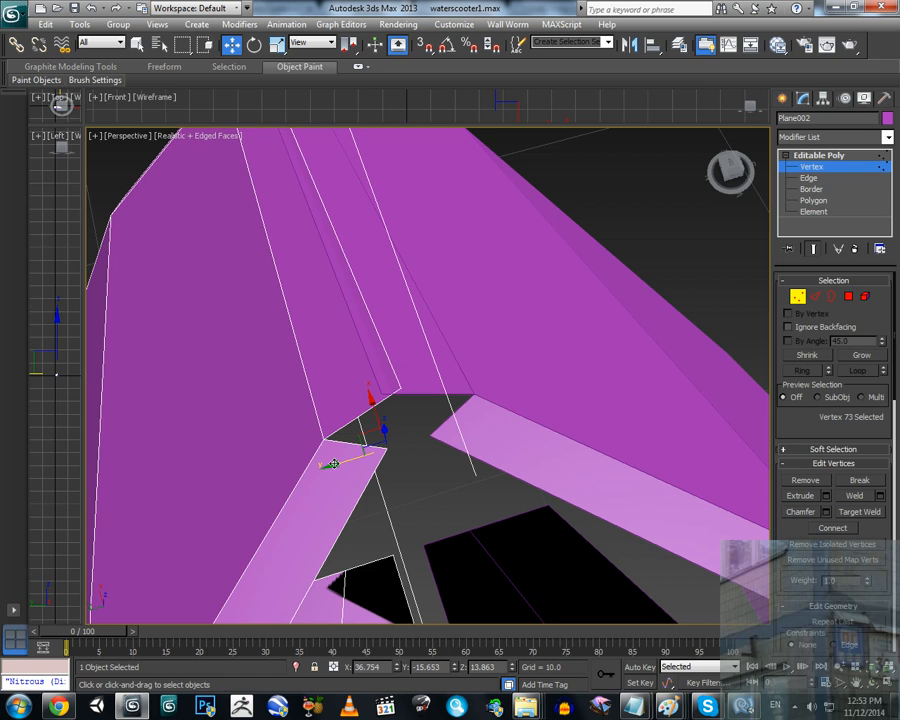
{"action": "left_click_drag", "start_coordinate": [333, 464], "coordinate": [356, 460]}
{"action": "left_click", "coordinate": [505, 367]}
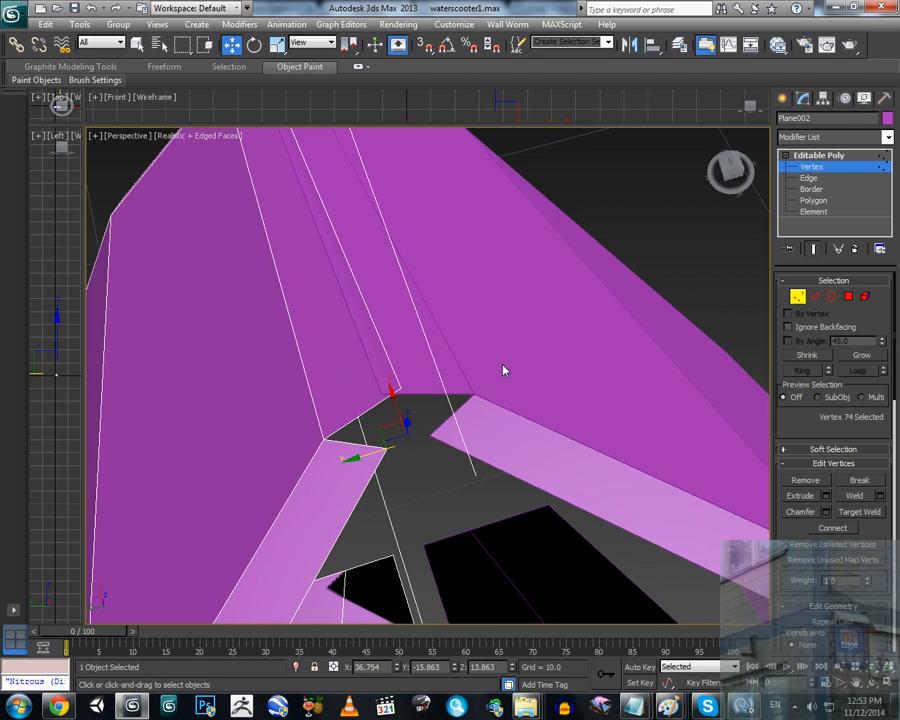
{"action": "left_click", "coordinate": [848, 296]}
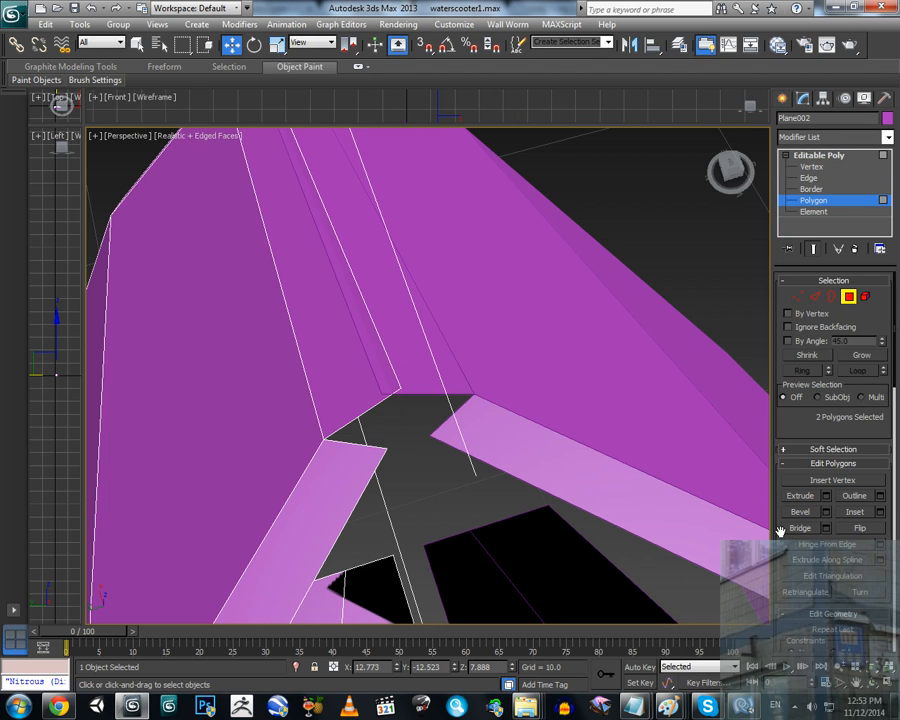
{"action": "scroll", "coordinate": [780, 530], "scroll_direction": "down", "scroll_amount": 4}
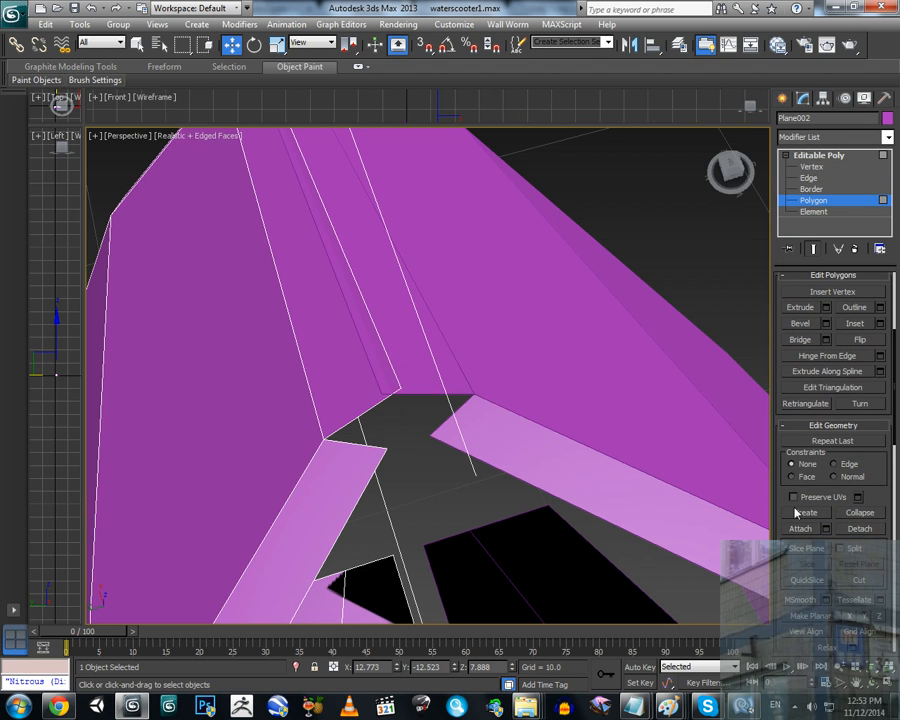
{"action": "left_click", "coordinate": [796, 513]}
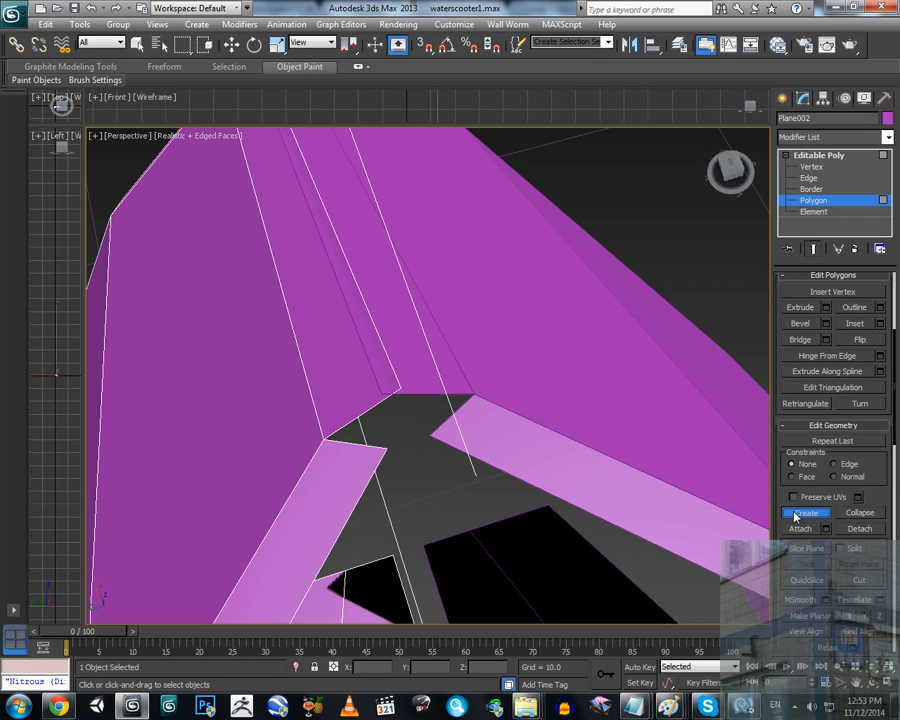
{"action": "left_click", "coordinate": [808, 167]}
{"action": "left_click", "coordinate": [398, 432]}
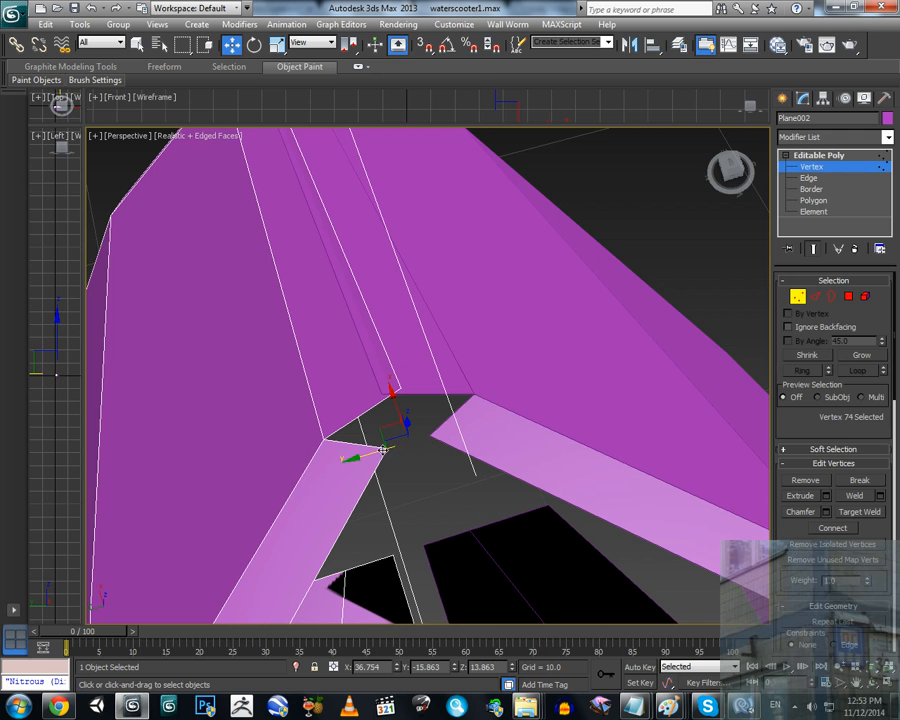
{"action": "middle_click_drag", "start_coordinate": [407, 440], "coordinate": [487, 417], "text": "alt"}
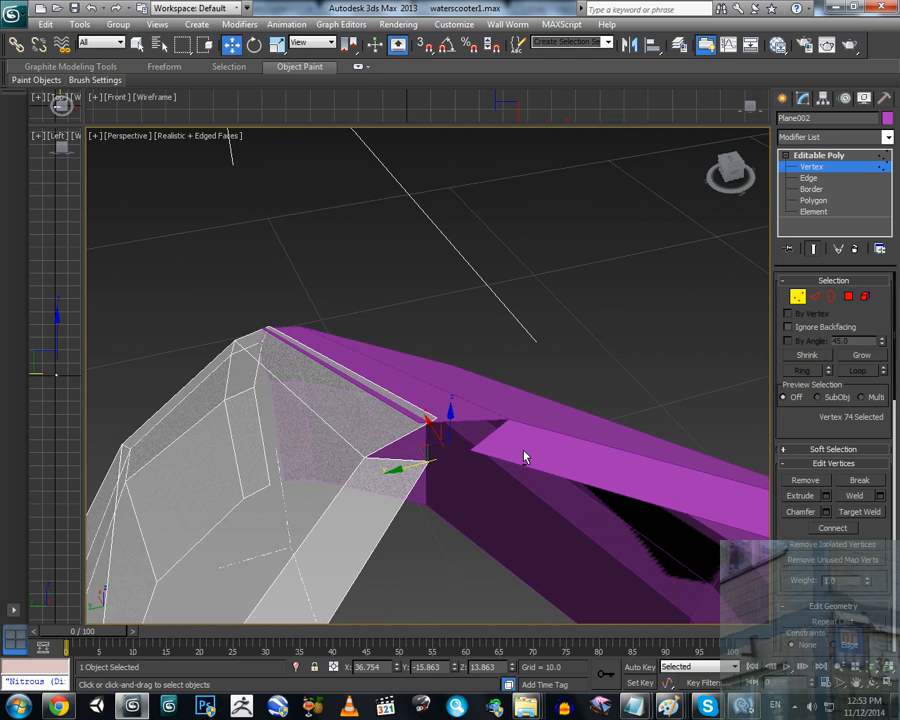
{"action": "left_click", "coordinate": [789, 329]}
{"action": "middle_click_drag", "start_coordinate": [538, 404], "coordinate": [530, 438], "text": "alt"}
Step: Try to create a polygon by its vertices across the gap between the nose corner and the front end of the rim strip
{"action": "left_click", "coordinate": [816, 201]}
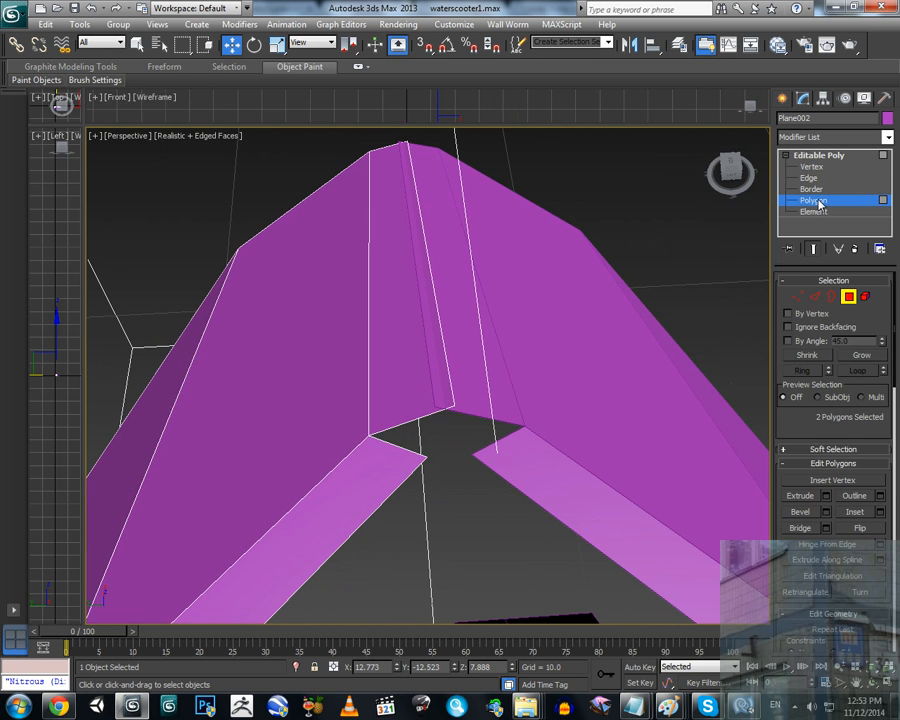
{"action": "left_click_drag", "start_coordinate": [778, 528], "coordinate": [778, 256]}
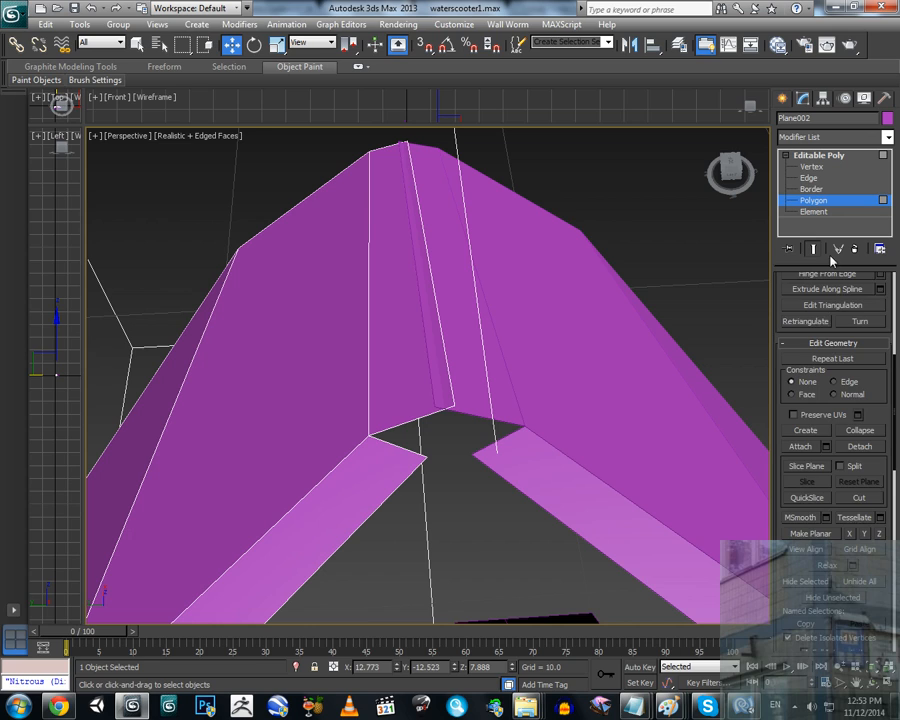
{"action": "left_click", "coordinate": [806, 428]}
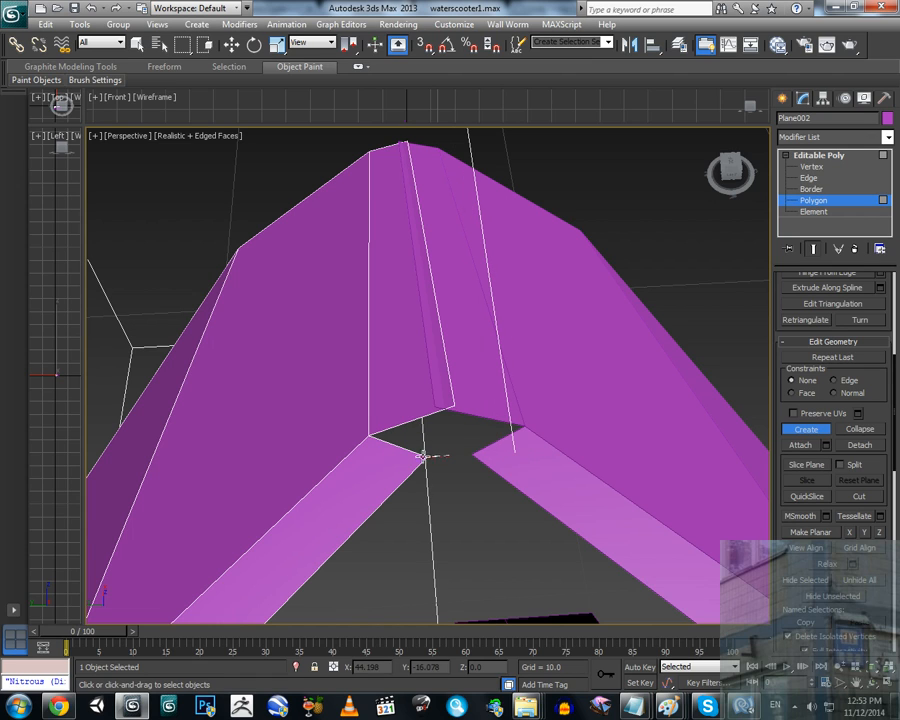
{"action": "left_click", "coordinate": [449, 408]}
{"action": "left_click", "coordinate": [448, 455]}
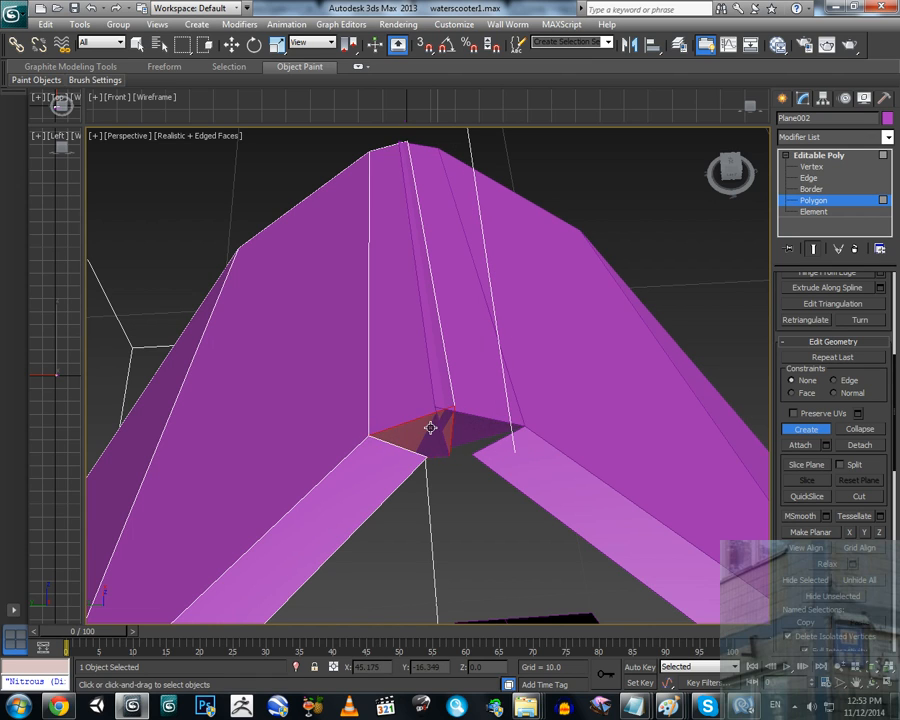
{"action": "mouse_move", "coordinate": [430, 427]}
{"action": "middle_mouse_down", "text": "alt"}
{"action": "mouse_move", "coordinate": [450, 422]}
{"action": "mouse_move", "coordinate": [333, 454]}
{"action": "mouse_move", "coordinate": [422, 446]}
{"action": "middle_mouse_up", "text": "alt"}
{"action": "left_click", "coordinate": [435, 421]}
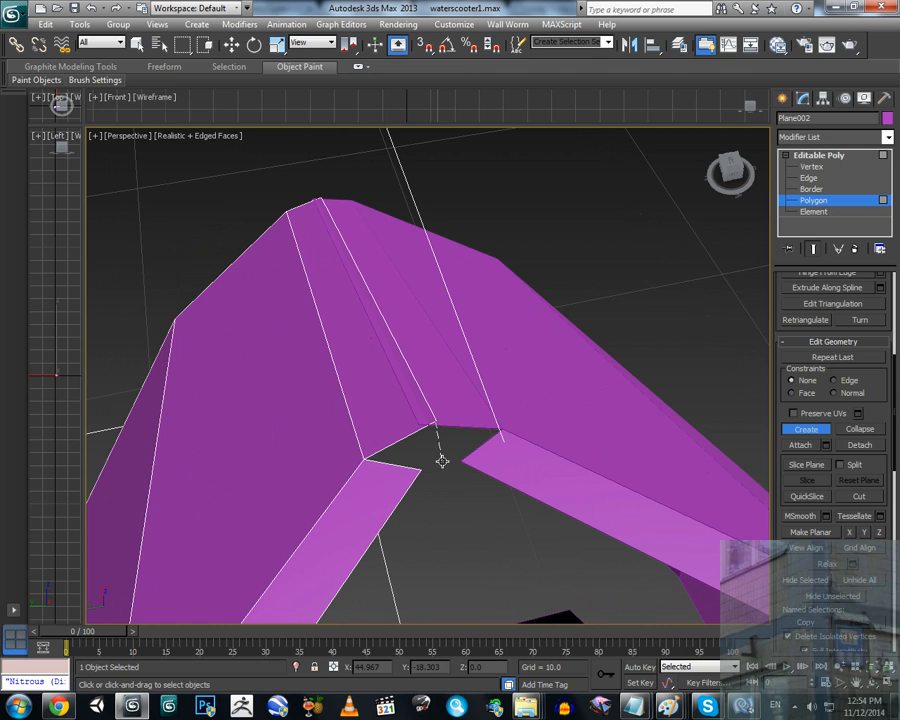
{"action": "left_click", "coordinate": [437, 463]}
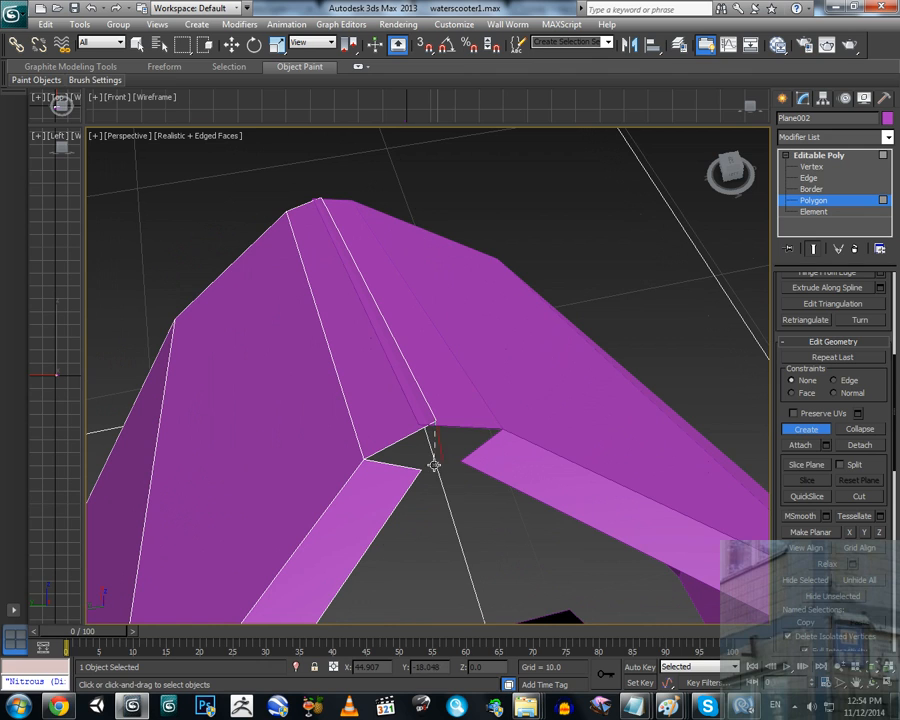
{"action": "left_click", "coordinate": [365, 460]}
{"action": "left_click", "coordinate": [432, 424]}
{"action": "middle_click_drag", "start_coordinate": [430, 426], "coordinate": [418, 384], "text": "alt"}
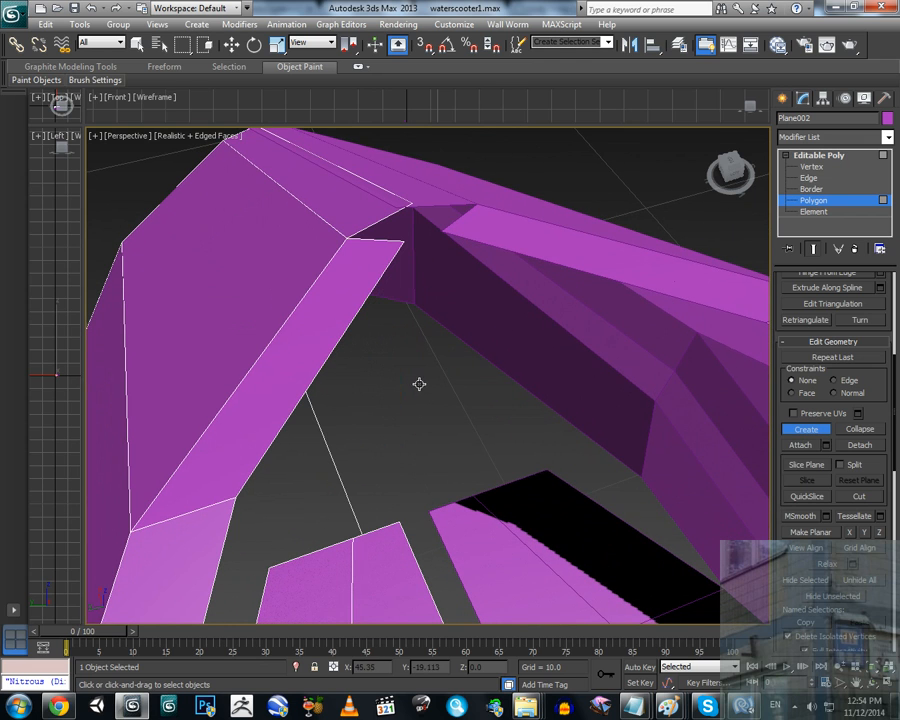
Step: Try another position for the strip's front end vertex near the nose gap and undo the move
{"action": "left_click", "coordinate": [812, 167]}
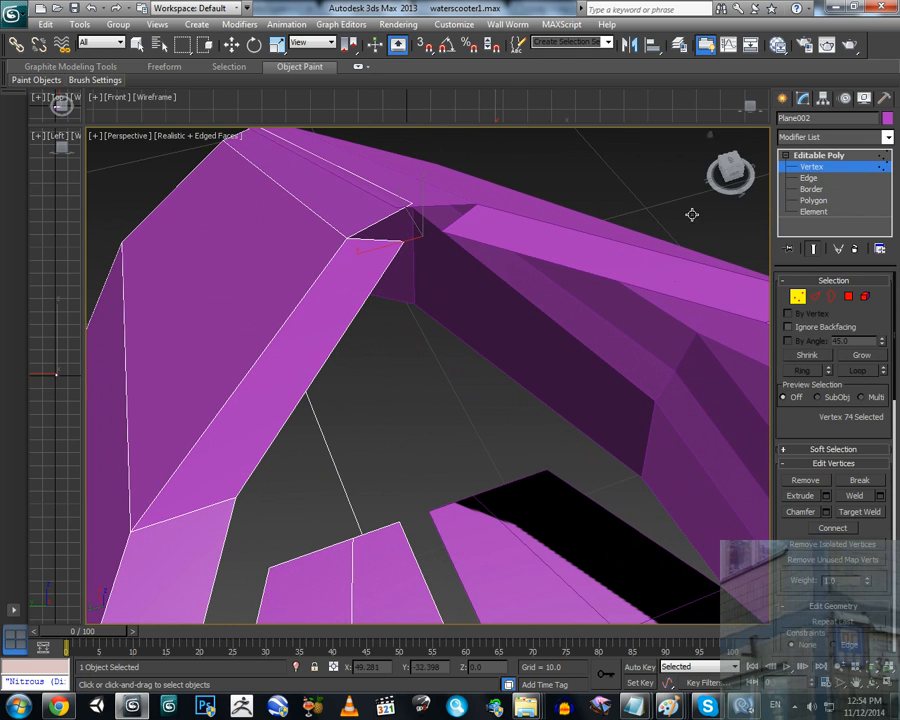
{"action": "left_click", "coordinate": [233, 46]}
{"action": "middle_click_drag", "start_coordinate": [470, 235], "coordinate": [450, 316], "text": "alt"}
{"action": "left_click_drag", "start_coordinate": [450, 316], "coordinate": [444, 307]}
{"action": "middle_click_drag", "start_coordinate": [492, 352], "coordinate": [413, 311], "text": "alt"}
{"action": "key", "text": "ctrl+z"}
{"action": "middle_click_drag", "start_coordinate": [476, 366], "coordinate": [546, 375], "text": "alt"}
{"action": "left_click", "coordinate": [482, 398]}
{"action": "middle_click_drag", "start_coordinate": [487, 399], "coordinate": [498, 368], "text": "alt"}
{"action": "left_click", "coordinate": [815, 296]}
{"action": "left_click", "coordinate": [797, 298]}
{"action": "left_click", "coordinate": [815, 296]}
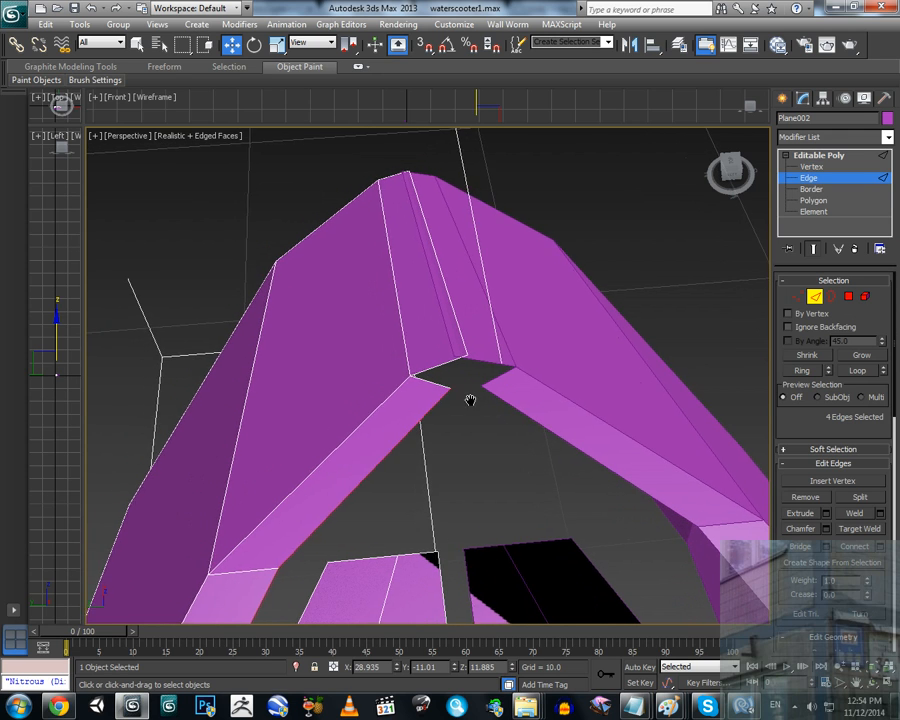
{"action": "scroll", "coordinate": [470, 400], "scroll_direction": "up", "scroll_amount": 5}
{"action": "scroll", "coordinate": [478, 416], "scroll_direction": "down", "scroll_amount": 5}
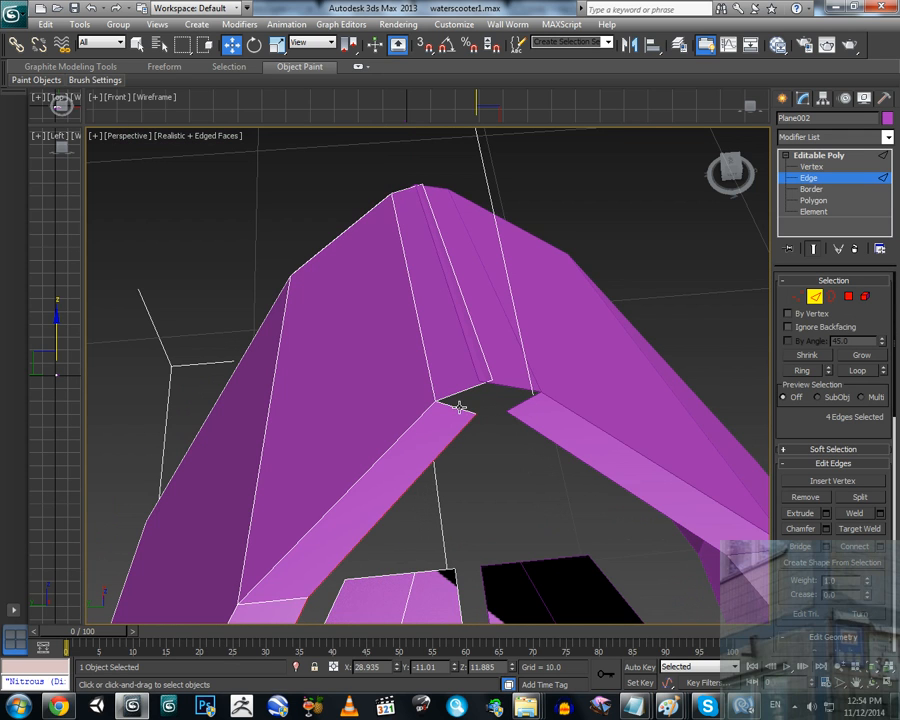
{"action": "left_click", "coordinate": [458, 402]}
{"action": "middle_click_drag", "start_coordinate": [516, 418], "coordinate": [494, 432], "text": "alt"}
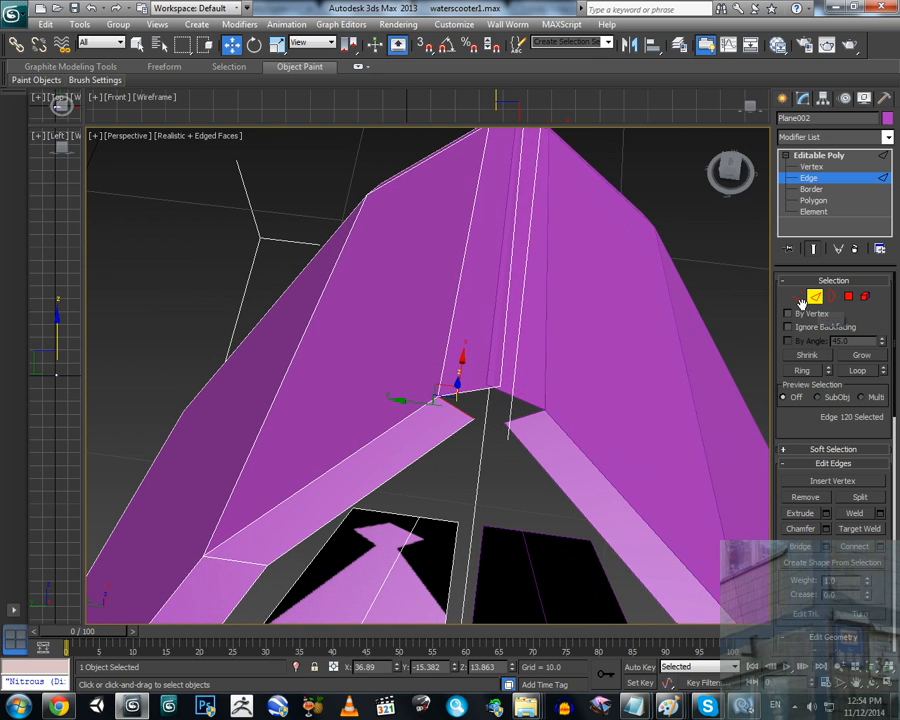
Step: Clone the rim strip's front end vertex along Y to about -15.963 beside the centre line, as part of the same mesh
{"action": "left_click", "coordinate": [798, 297]}
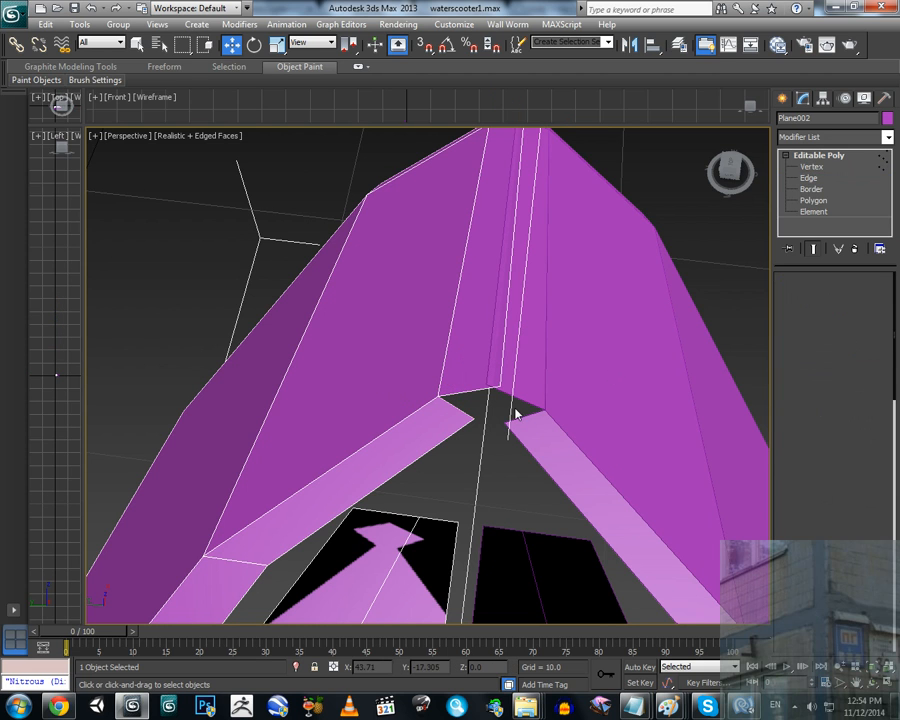
{"action": "left_click", "coordinate": [476, 414]}
{"action": "mouse_move", "coordinate": [534, 422]}
{"action": "middle_mouse_down", "text": "alt"}
{"action": "mouse_move", "coordinate": [542, 406]}
{"action": "mouse_move", "coordinate": [540, 437]}
{"action": "middle_mouse_up", "text": "alt"}
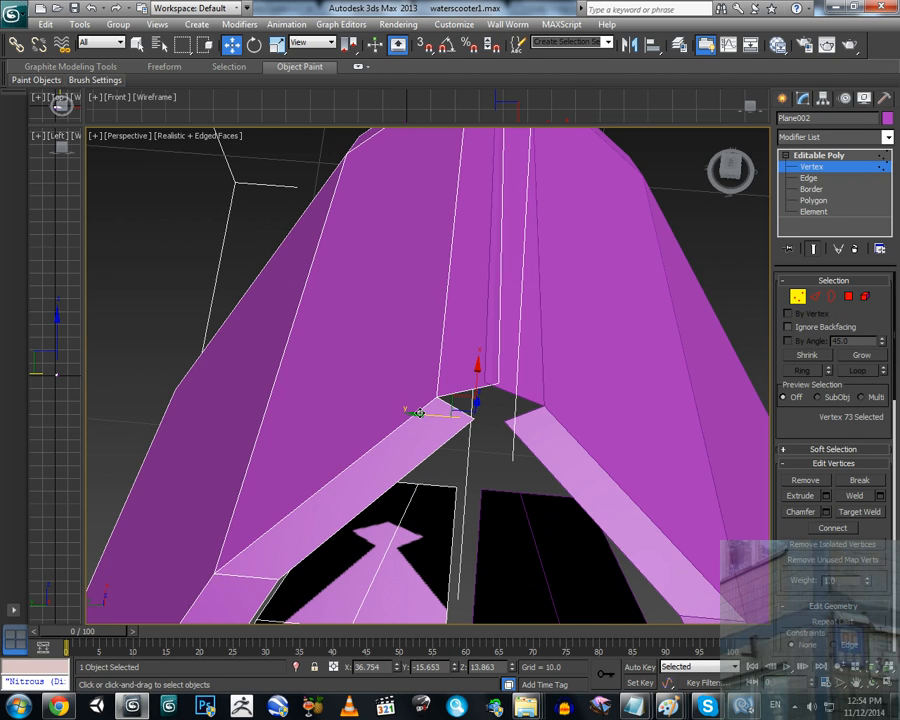
{"action": "left_click", "coordinate": [434, 413]}
{"action": "left_click_drag", "start_coordinate": [442, 413], "coordinate": [436, 412], "text": "shift"}
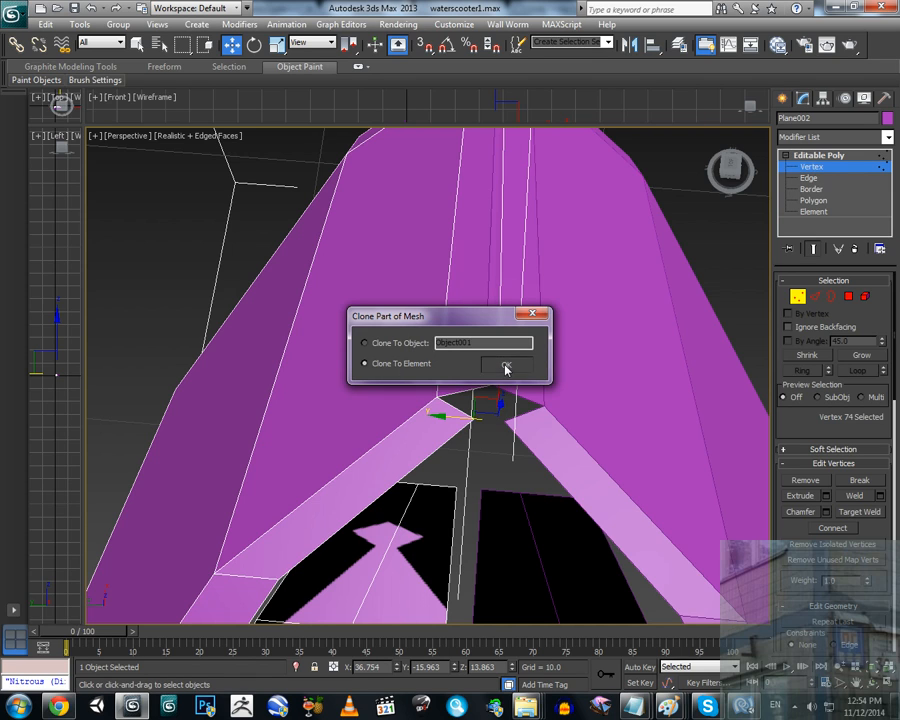
{"action": "left_click", "coordinate": [505, 367]}
Step: Create a polygon across the nose gap from the strip's front end edge, the cloned vertex and the nose's centre vertex
{"action": "left_click", "coordinate": [848, 297]}
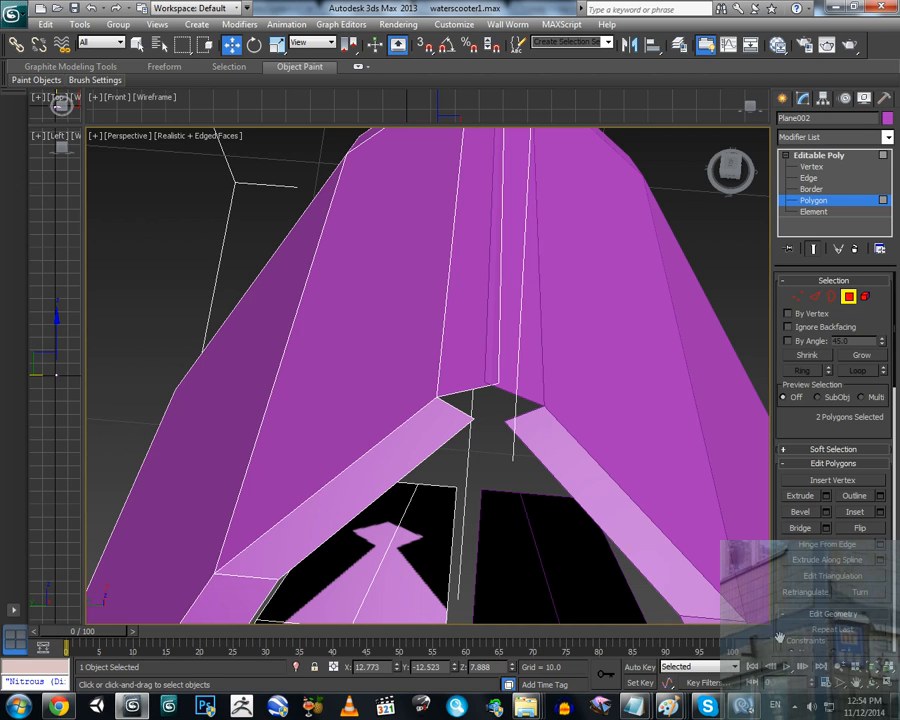
{"action": "scroll", "coordinate": [779, 637], "scroll_direction": "down", "scroll_amount": 5}
{"action": "left_click", "coordinate": [806, 444]}
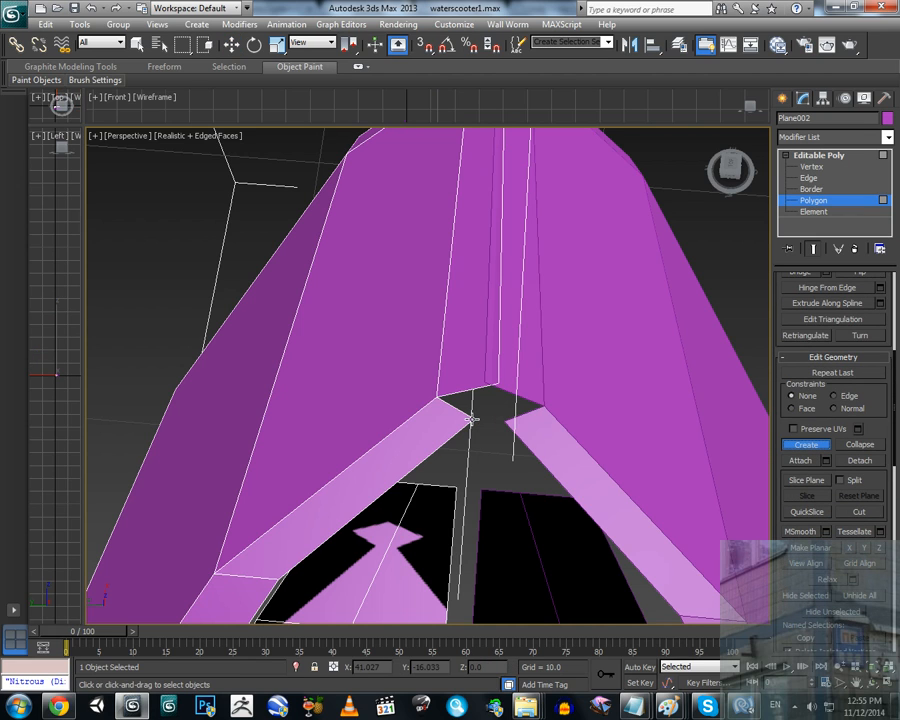
{"action": "middle_click_drag", "start_coordinate": [490, 417], "coordinate": [474, 414], "text": "alt"}
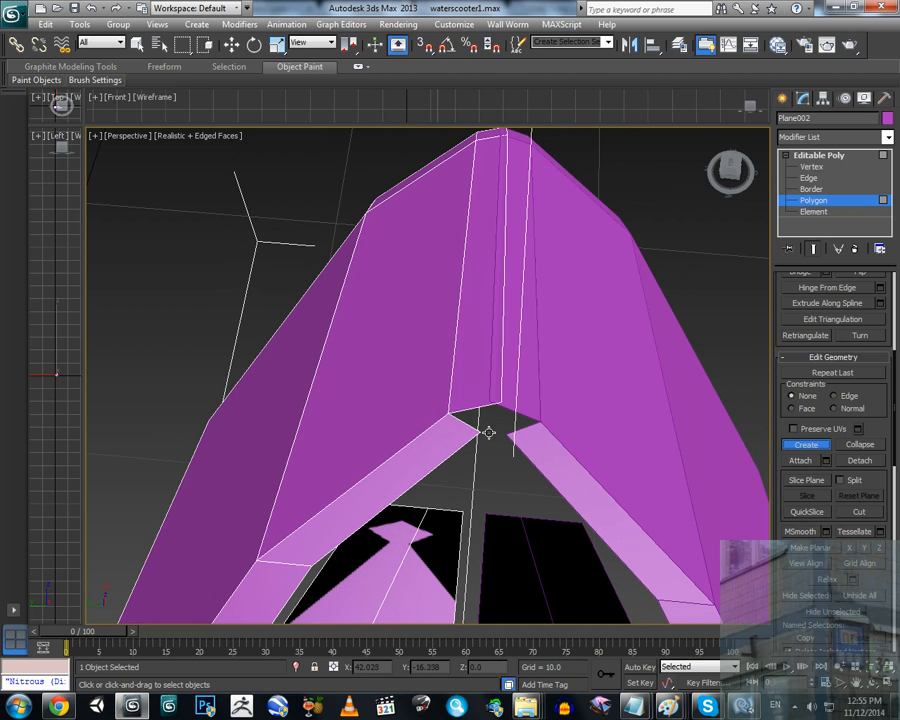
{"action": "scroll", "coordinate": [506, 428], "scroll_direction": "up", "scroll_amount": 5}
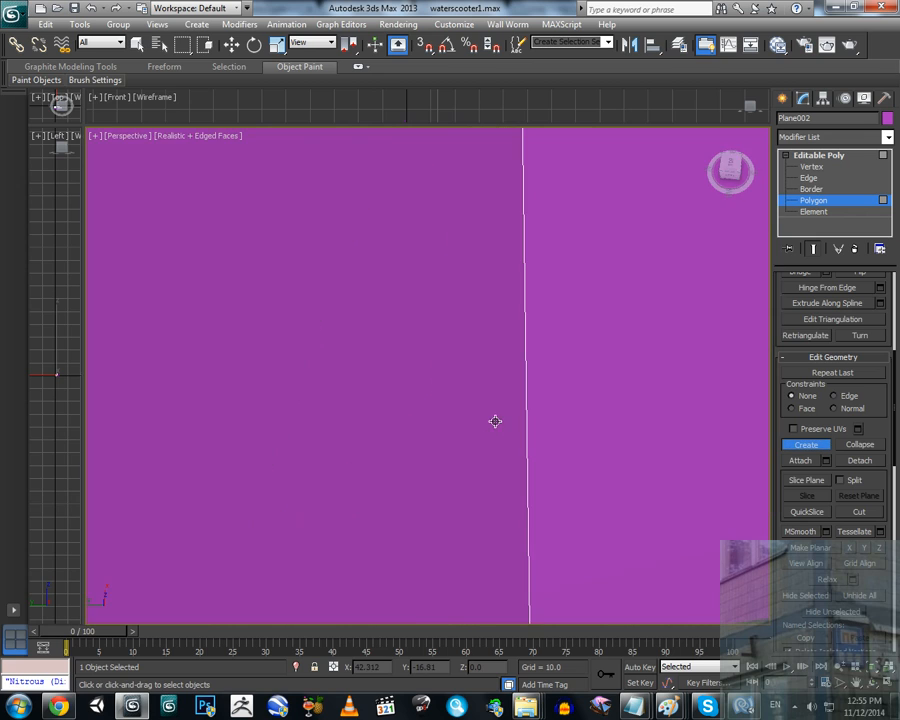
{"action": "scroll", "coordinate": [496, 427], "scroll_direction": "down", "scroll_amount": 4}
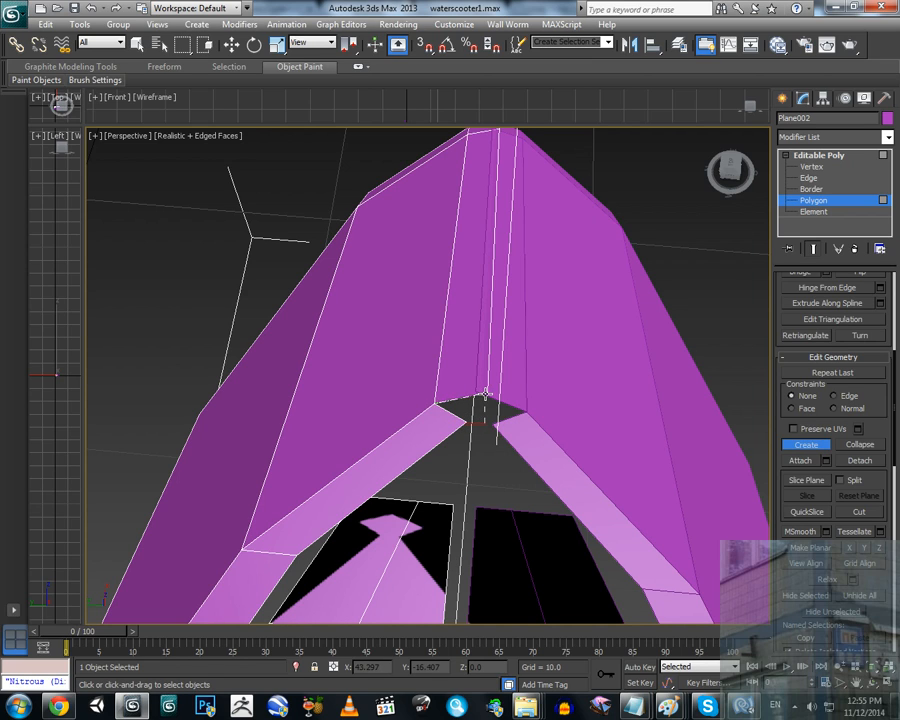
{"action": "left_click", "coordinate": [485, 393]}
{"action": "left_click", "coordinate": [484, 421]}
{"action": "middle_click_drag", "start_coordinate": [498, 440], "coordinate": [440, 406], "text": "alt"}
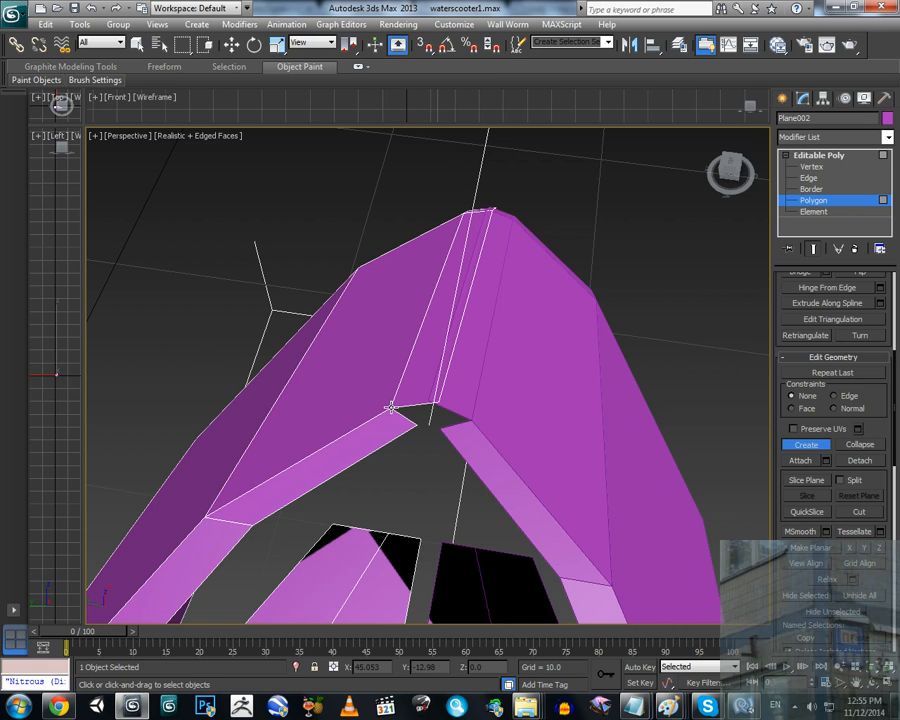
{"action": "middle_click_drag", "start_coordinate": [391, 408], "coordinate": [427, 410], "text": "alt"}
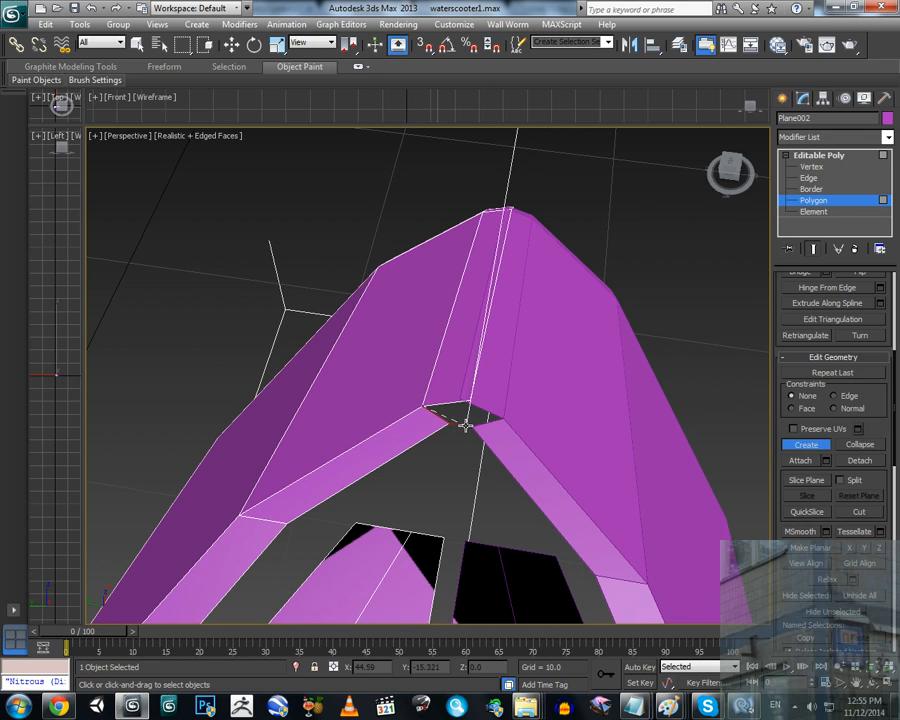
{"action": "left_click", "coordinate": [465, 426]}
{"action": "left_click", "coordinate": [471, 401]}
{"action": "left_click", "coordinate": [423, 405]}
{"action": "middle_click_drag", "start_coordinate": [479, 404], "coordinate": [486, 374], "text": "alt"}
{"action": "scroll", "coordinate": [487, 377], "scroll_direction": "up", "scroll_amount": 4}
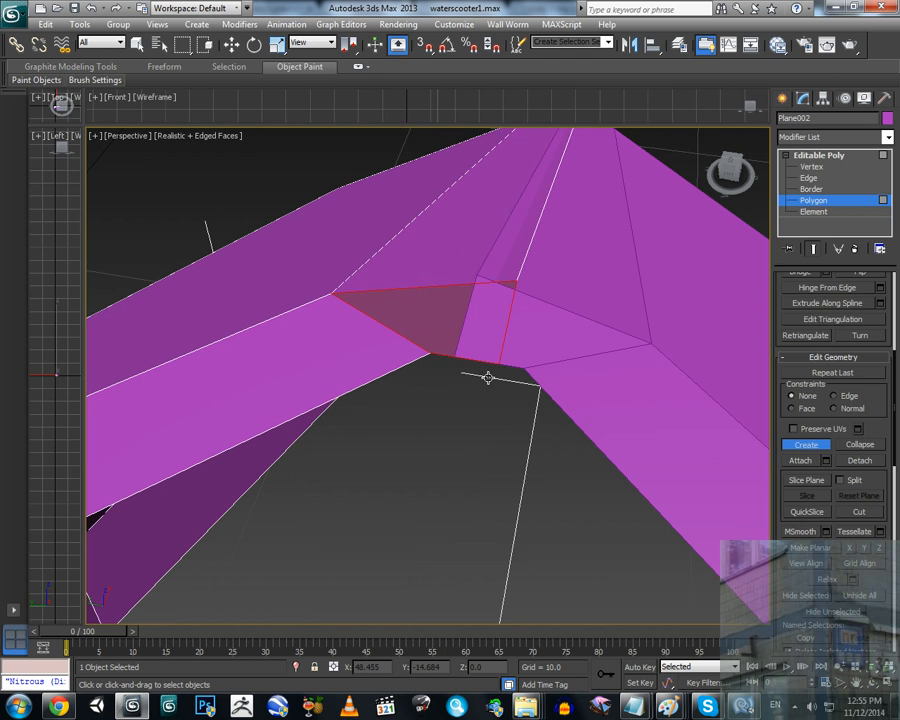
Step: Move the cloned vertex at the centre line forward along X to about 36.88 and save the scene
{"action": "left_click", "coordinate": [810, 166]}
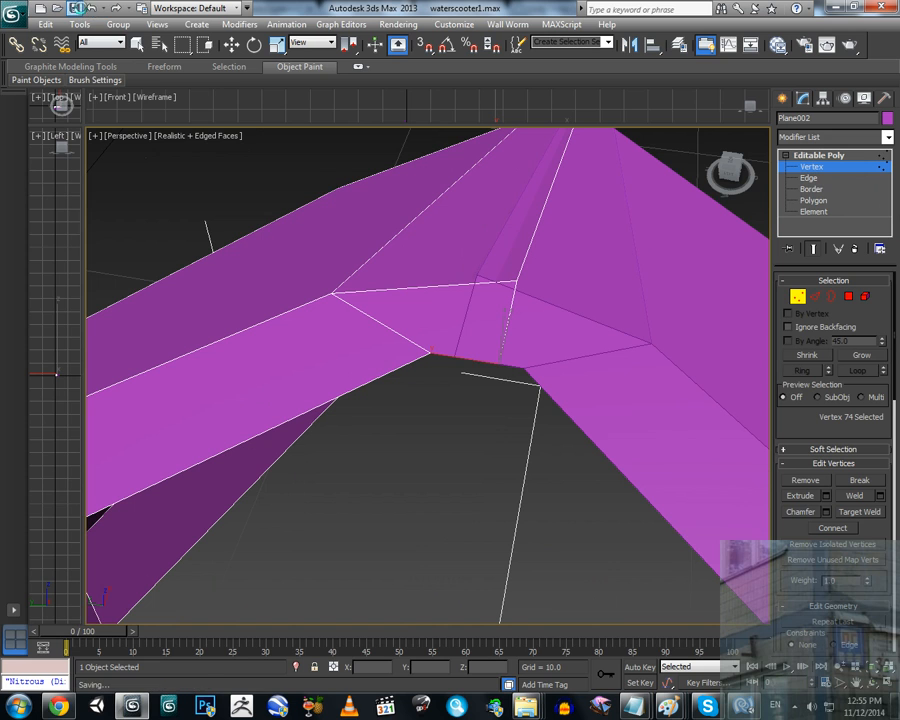
{"action": "middle_click_drag", "start_coordinate": [410, 269], "coordinate": [444, 364], "text": "alt"}
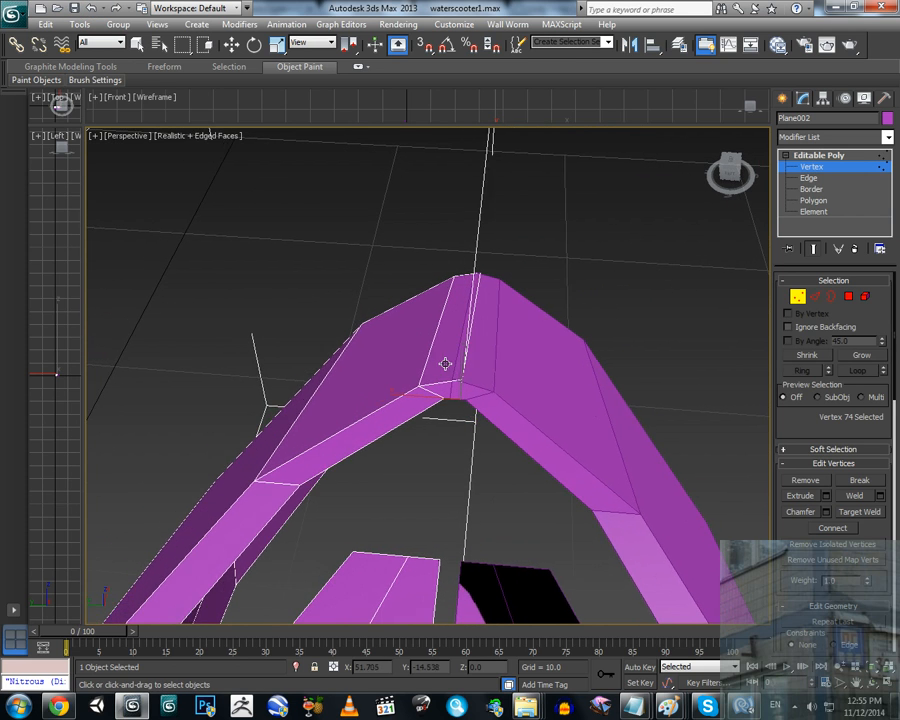
{"action": "scroll", "coordinate": [445, 364], "scroll_direction": "up", "scroll_amount": 2}
{"action": "left_click", "coordinate": [796, 299]}
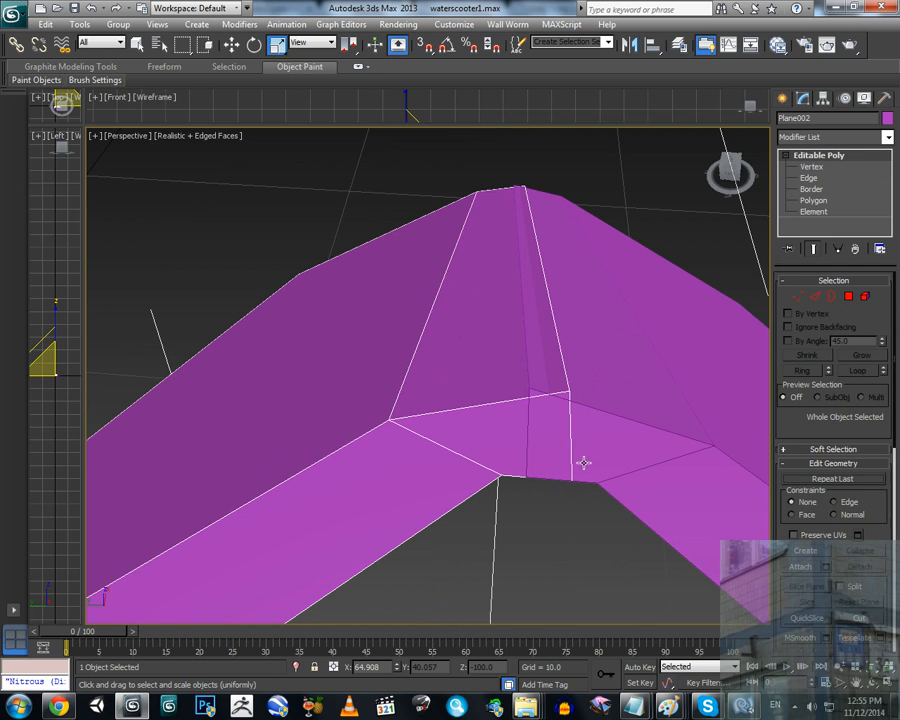
{"action": "left_click_drag", "start_coordinate": [778, 558], "coordinate": [788, 505]}
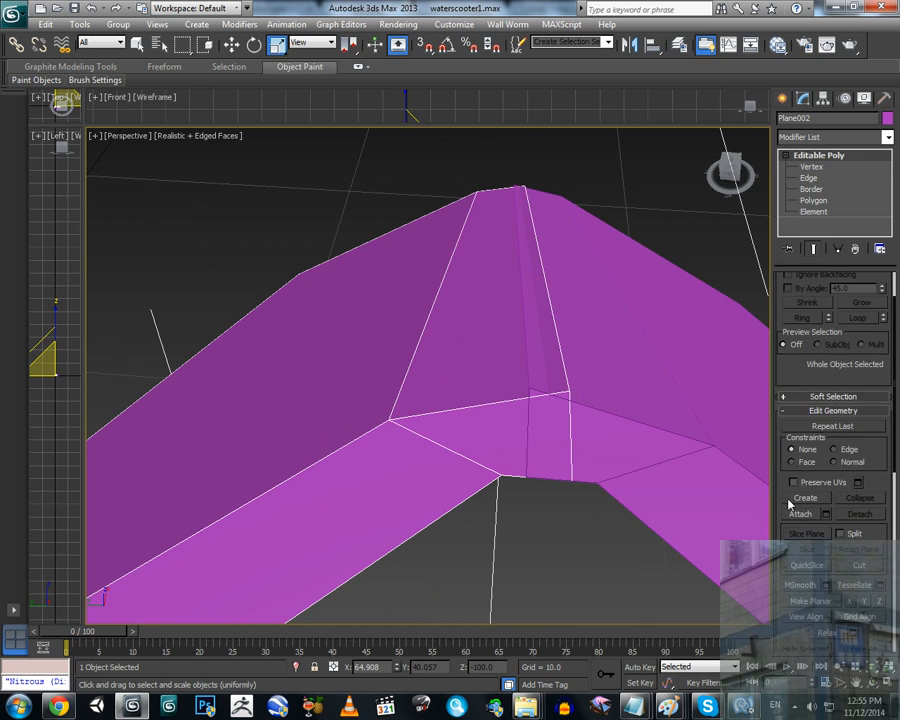
{"action": "left_click", "coordinate": [810, 166]}
{"action": "left_click", "coordinate": [571, 480]}
{"action": "left_click", "coordinate": [231, 45]}
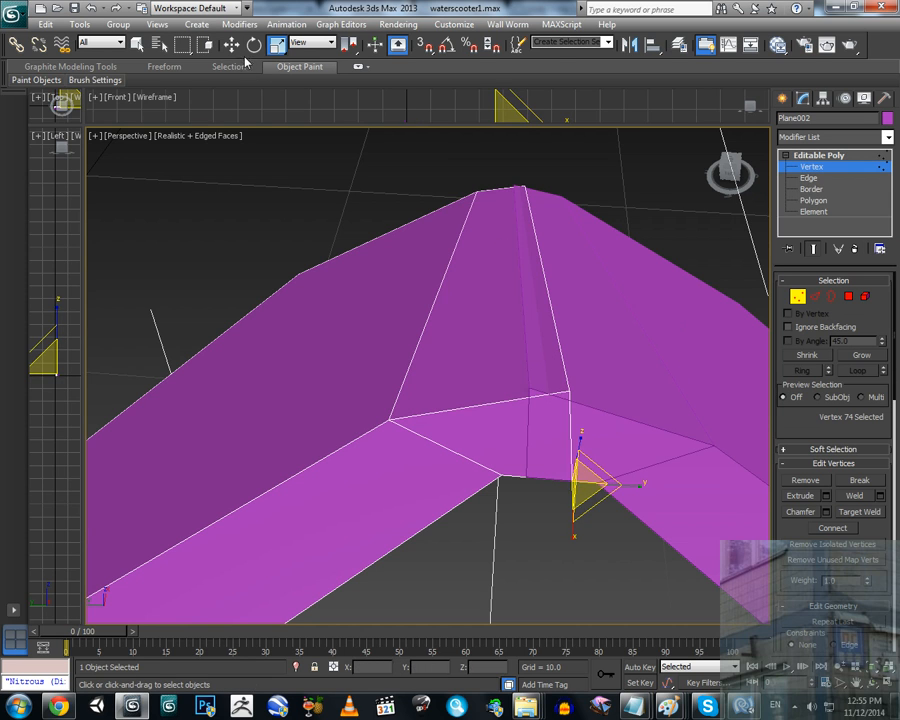
{"action": "middle_click_drag", "start_coordinate": [510, 367], "coordinate": [622, 437], "text": "alt"}
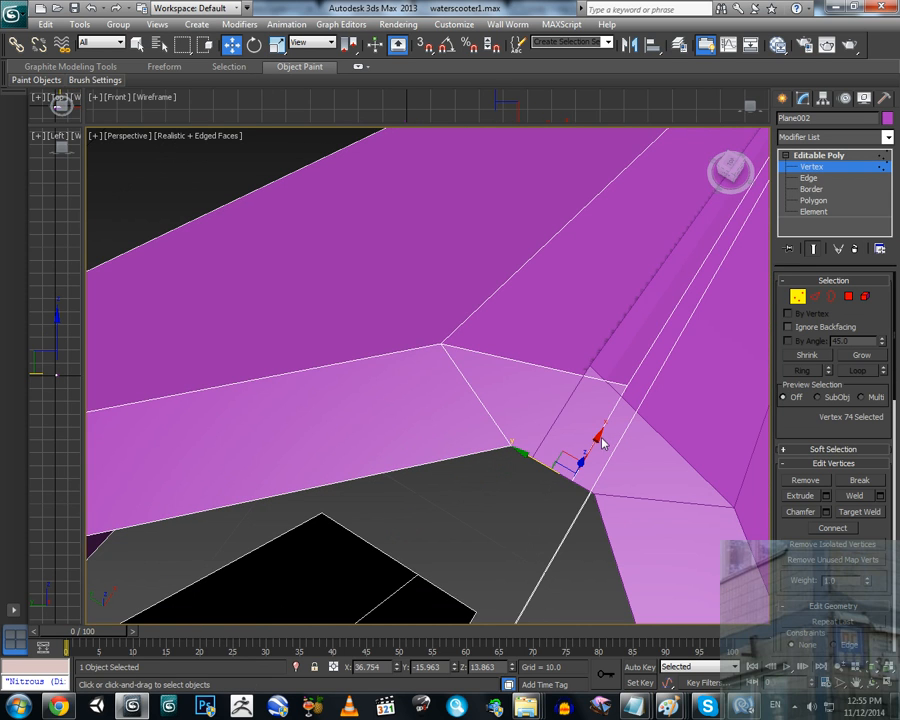
{"action": "left_click_drag", "start_coordinate": [601, 441], "coordinate": [609, 420]}
{"action": "middle_click_drag", "start_coordinate": [460, 440], "coordinate": [516, 366]}
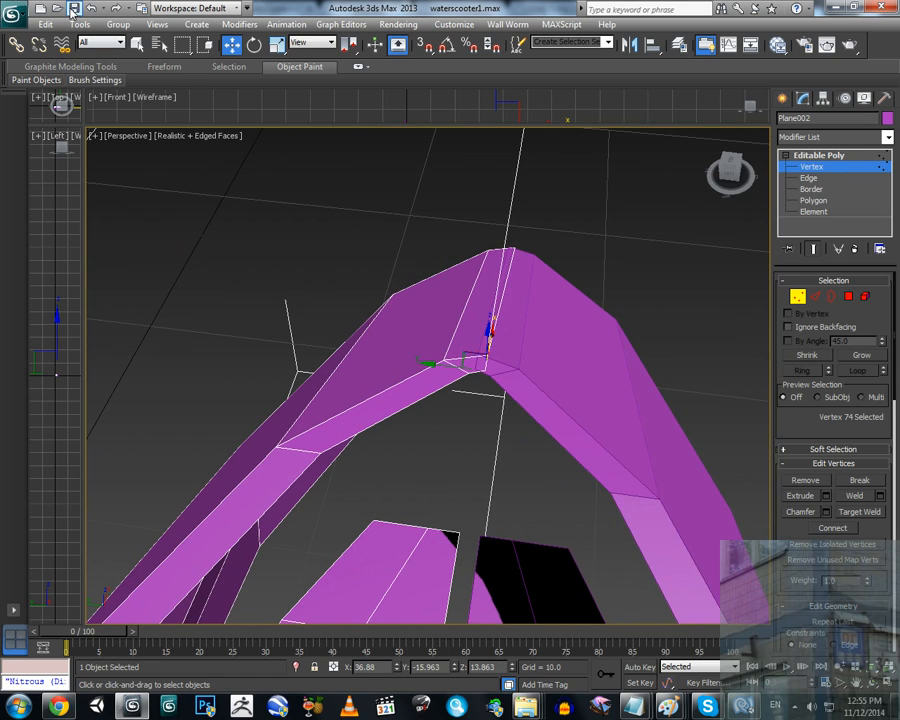
{"action": "left_click", "coordinate": [73, 8]}
Step: Raise the floor's outer edge vertices near the nose towards the hull side, with the front corner vertex at about Z 8.836
{"action": "middle_click_drag", "start_coordinate": [374, 287], "coordinate": [430, 462], "text": "alt"}
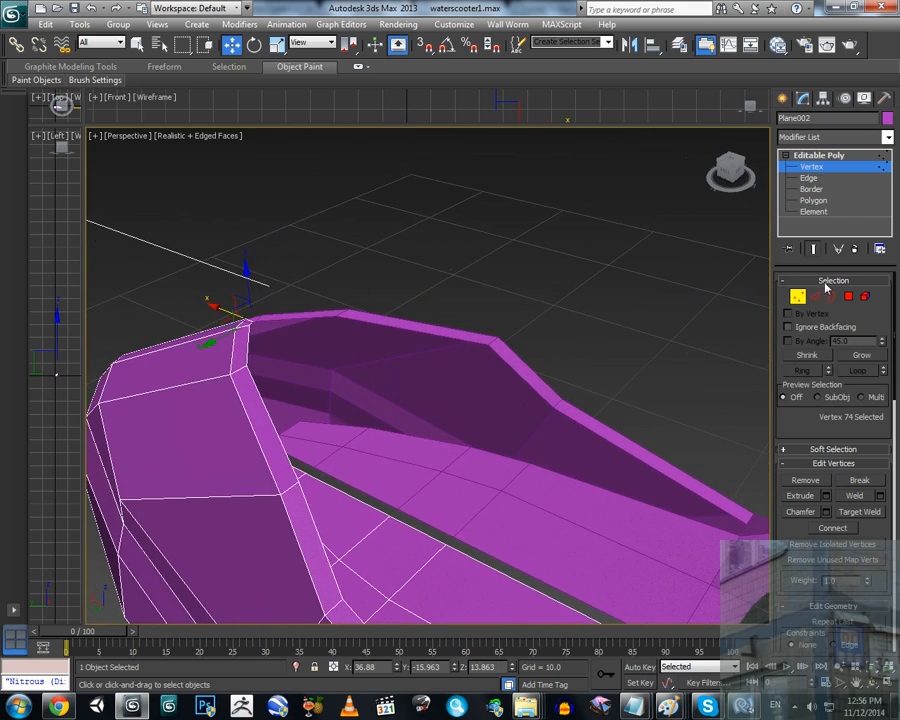
{"action": "middle_click_drag", "start_coordinate": [540, 385], "coordinate": [373, 459], "text": "alt"}
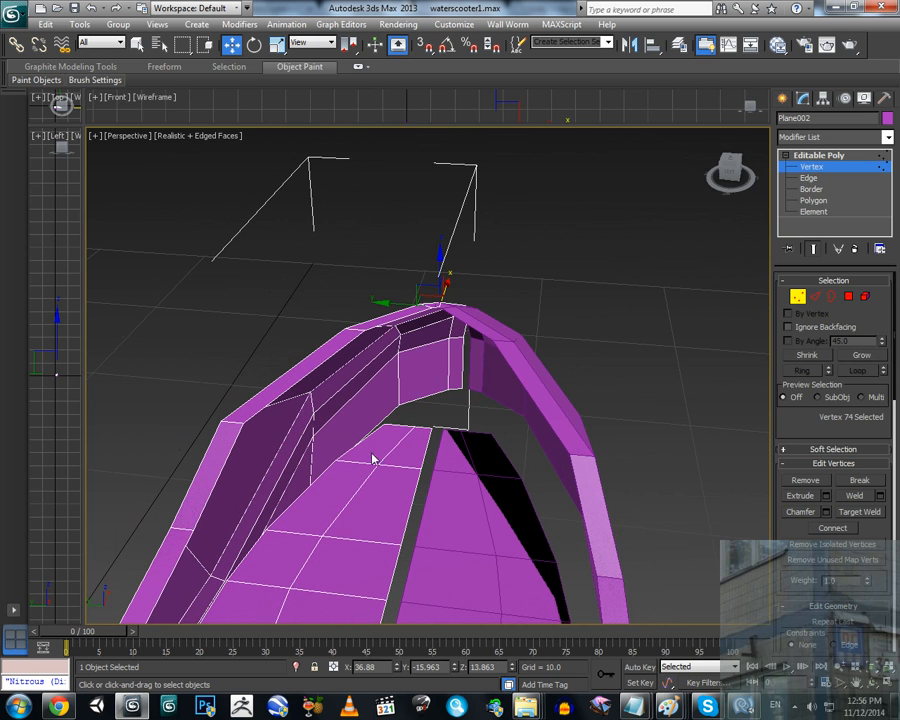
{"action": "left_click", "coordinate": [267, 530]}
{"action": "middle_click_drag", "start_coordinate": [407, 501], "coordinate": [433, 428]}
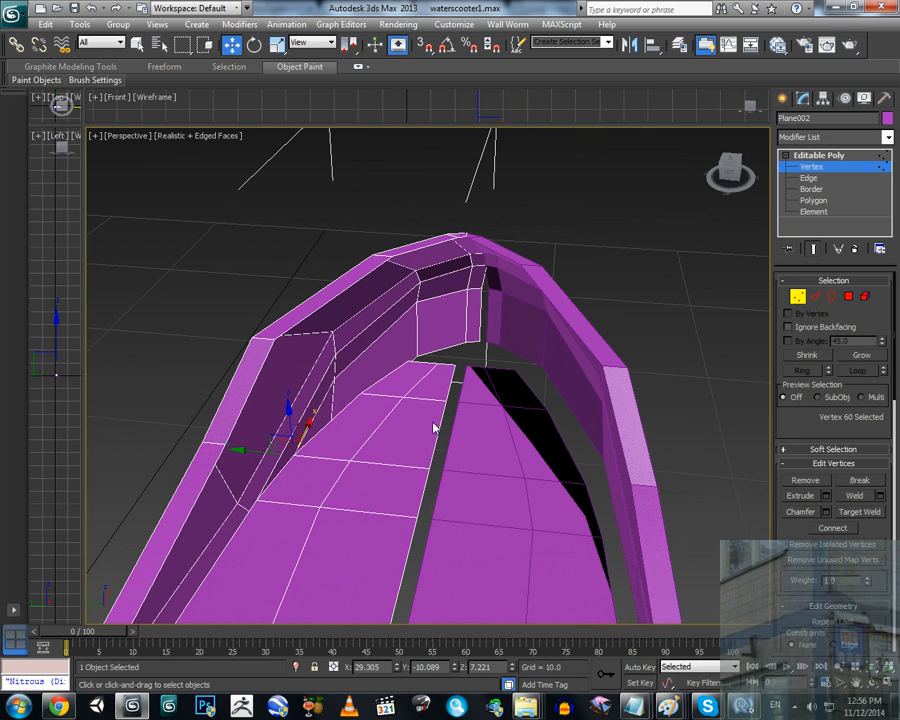
{"action": "left_click", "coordinate": [360, 385]}
{"action": "left_click_drag", "start_coordinate": [360, 385], "coordinate": [411, 338]}
{"action": "left_click", "coordinate": [408, 360]}
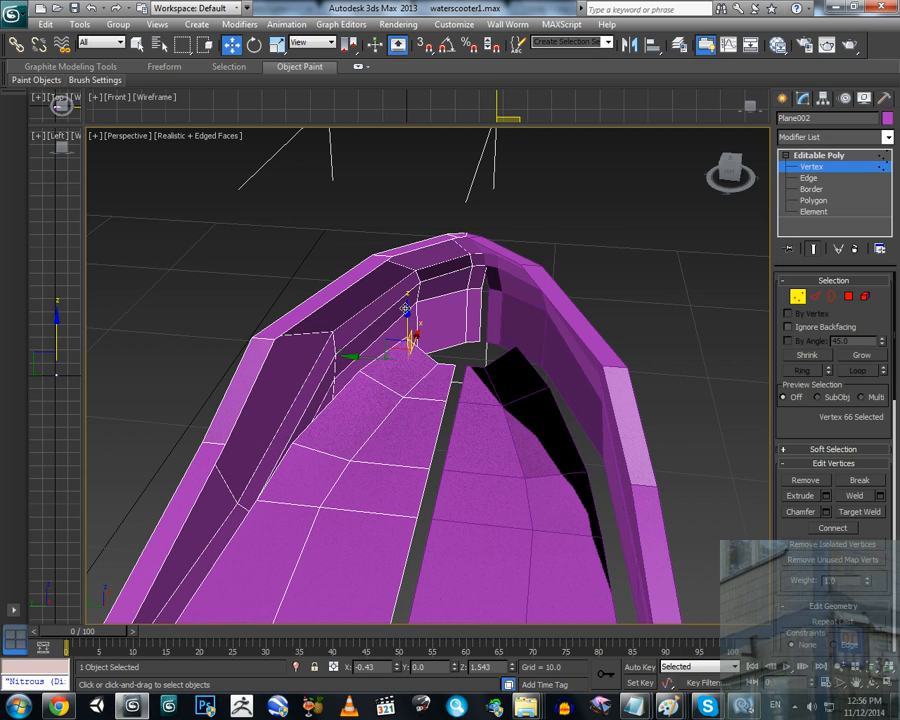
{"action": "middle_click_drag", "start_coordinate": [411, 339], "coordinate": [455, 391]}
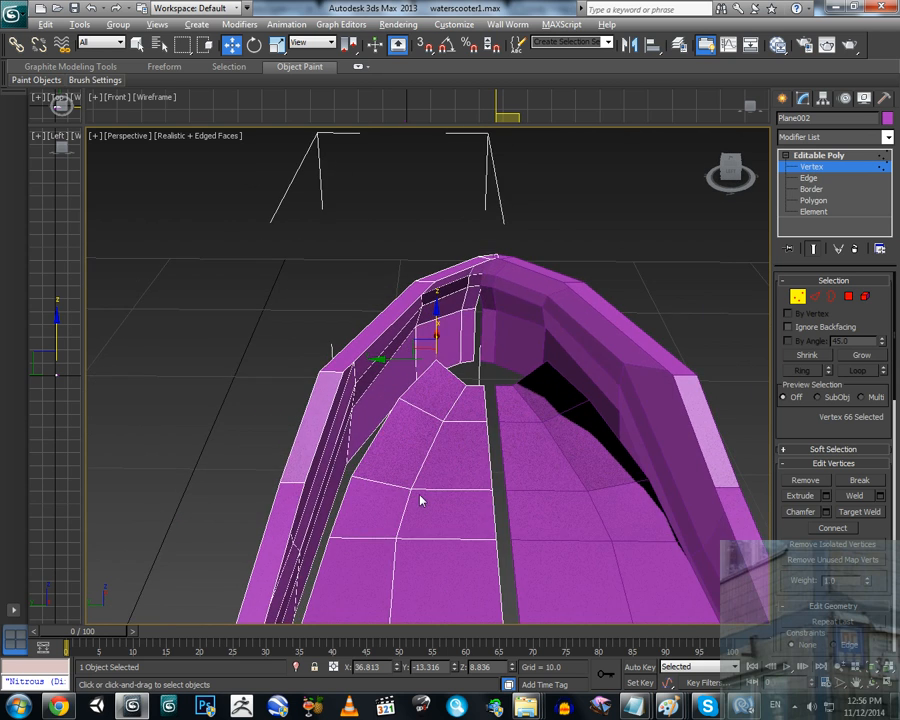
Step: Raise the floor's middle row vertices near the nose, placing the front one at about X 37.784 and Z 7.573
{"action": "middle_click_drag", "start_coordinate": [418, 495], "coordinate": [406, 491], "text": "alt"}
{"action": "left_click", "coordinate": [391, 479]}
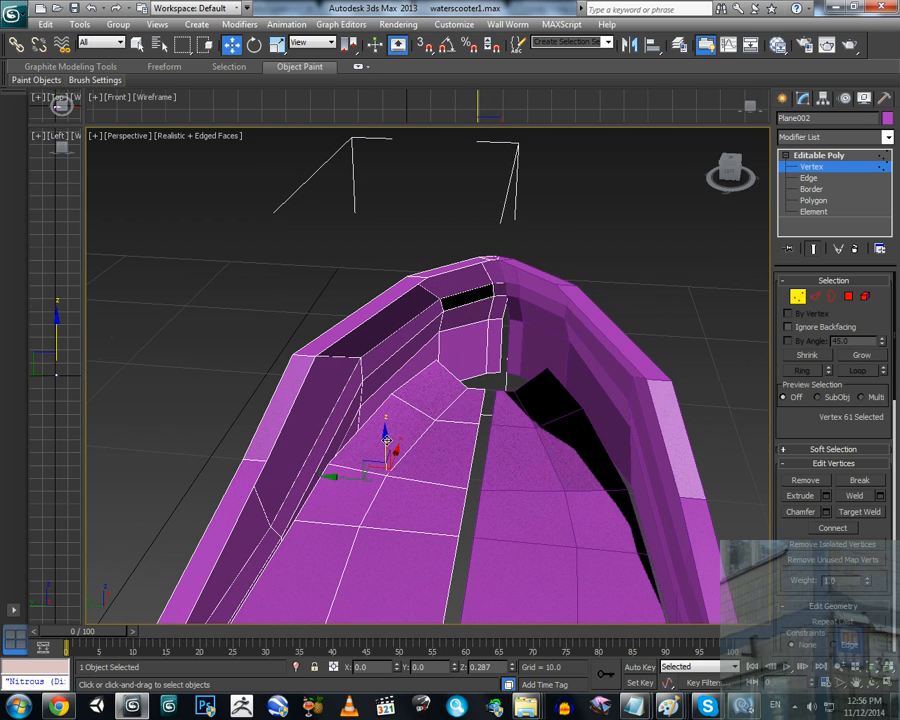
{"action": "left_click", "coordinate": [438, 388]}
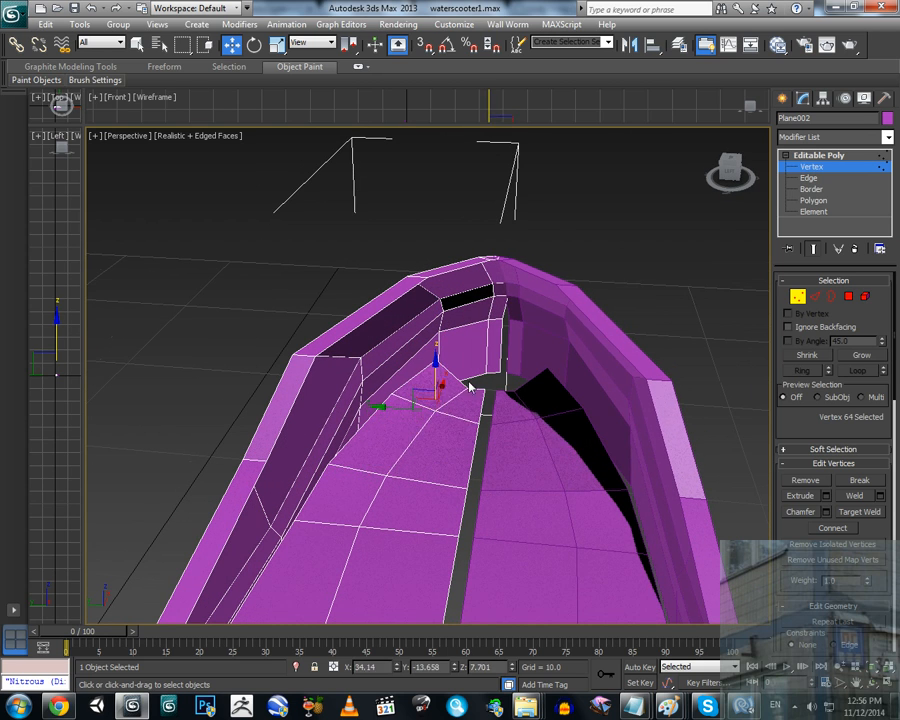
{"action": "left_click", "coordinate": [470, 362]}
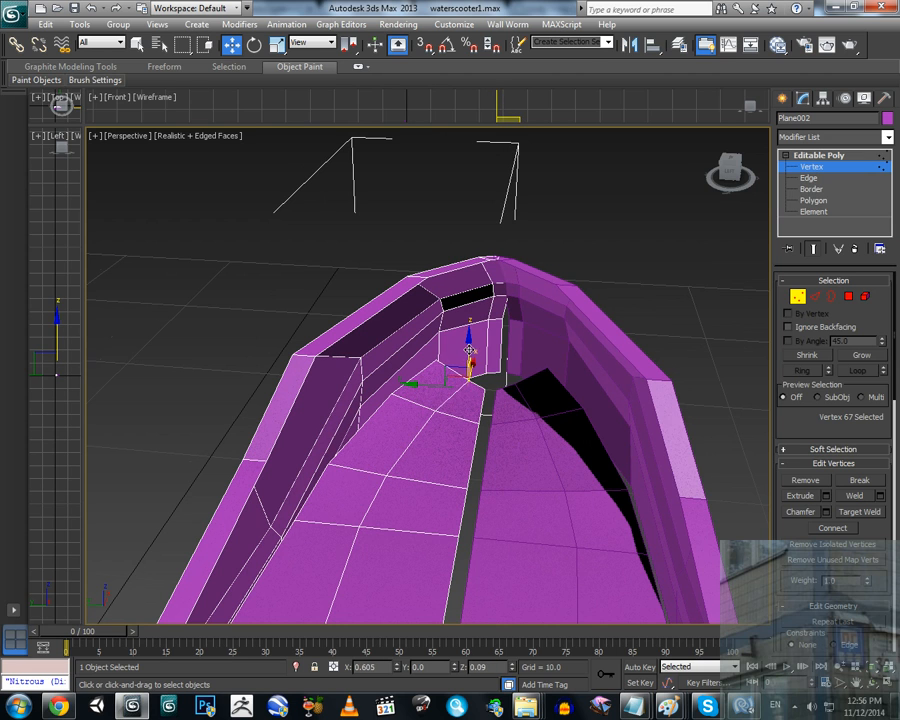
{"action": "middle_click_drag", "start_coordinate": [400, 424], "coordinate": [334, 430], "text": "alt"}
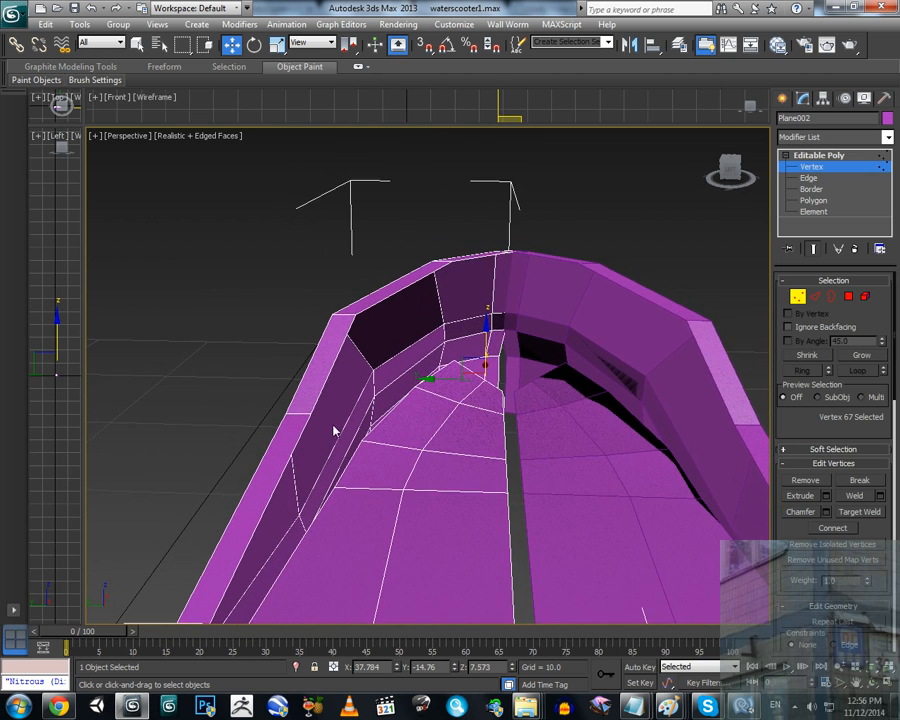
Step: Extrude the two inner rim edges along the hull side downwards to about Z 9.456
{"action": "left_click", "coordinate": [831, 297]}
{"action": "middle_click_drag", "start_coordinate": [368, 468], "coordinate": [272, 476], "text": "alt"}
{"action": "left_click", "coordinate": [242, 470]}
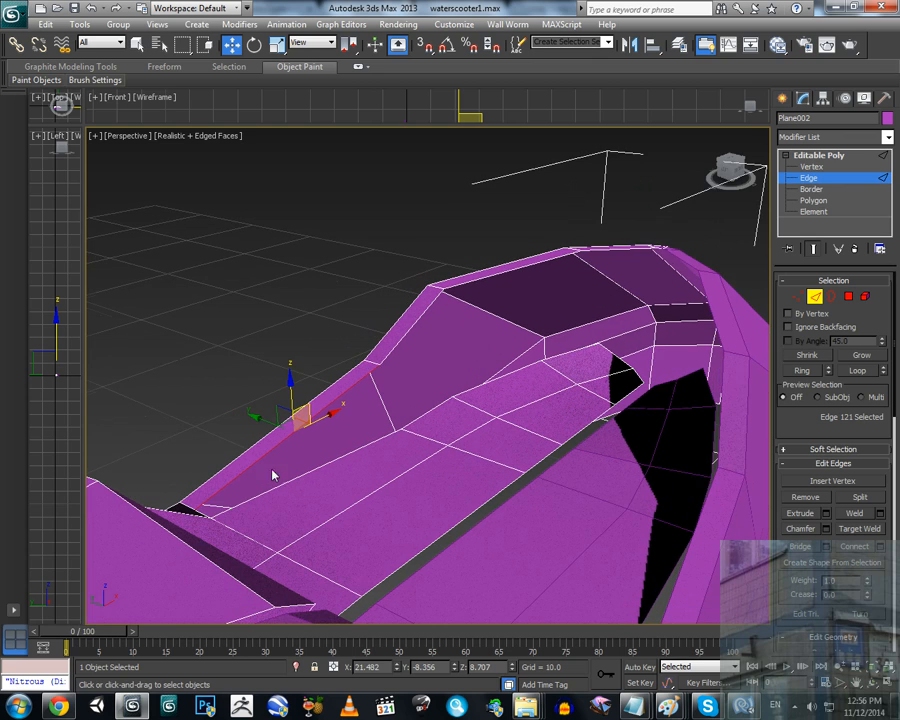
{"action": "left_click", "coordinate": [397, 343], "text": "ctrl"}
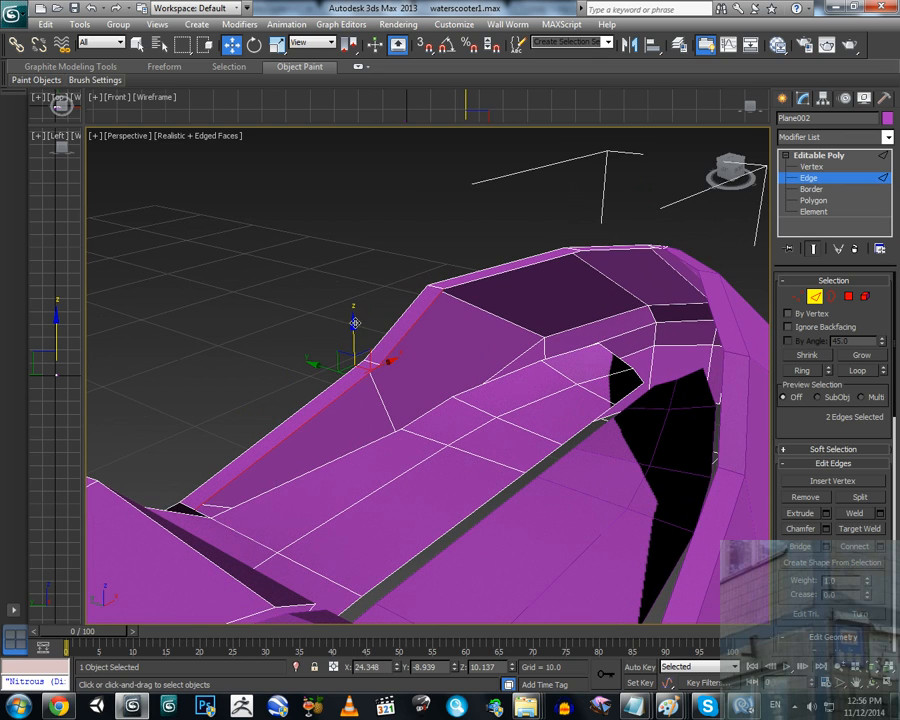
{"action": "left_click_drag", "start_coordinate": [356, 326], "coordinate": [367, 348]}
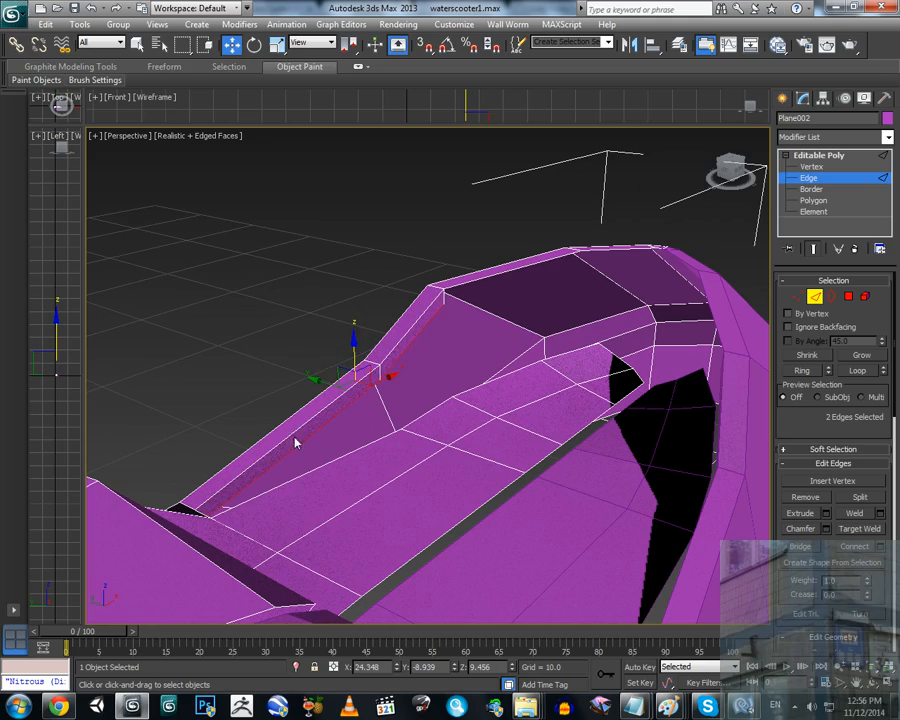
{"action": "middle_click_drag", "start_coordinate": [290, 441], "coordinate": [226, 436]}
{"action": "middle_click_drag", "start_coordinate": [226, 436], "coordinate": [358, 396]}
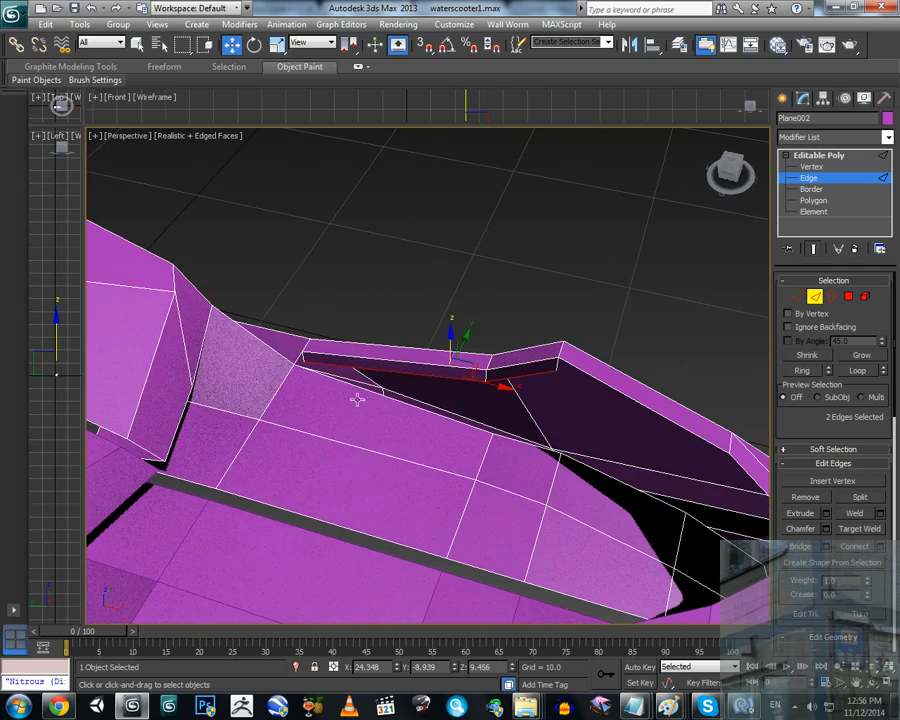
{"action": "left_click", "coordinate": [797, 296]}
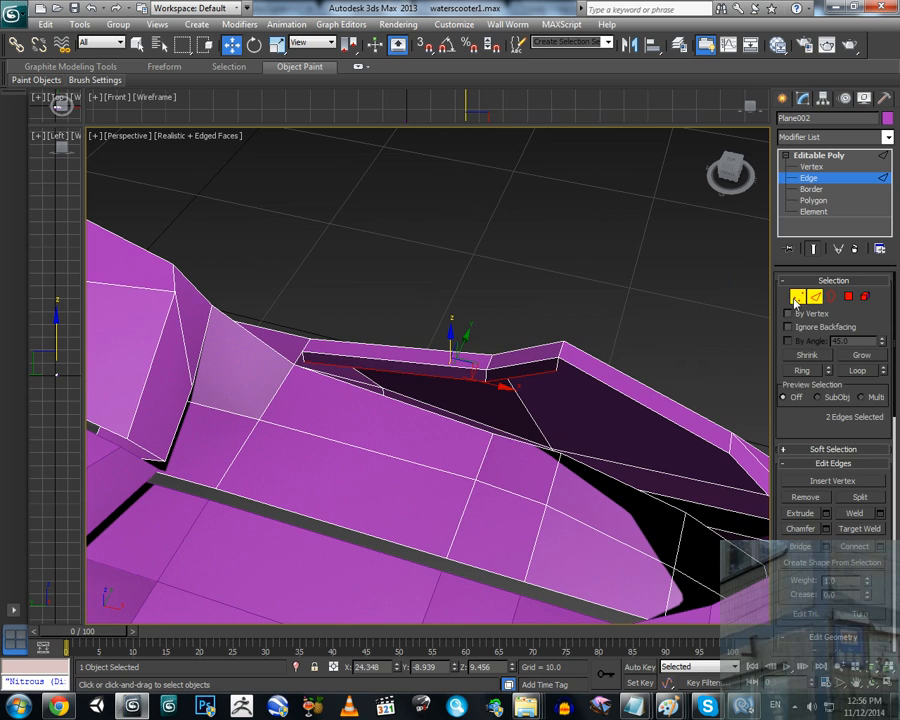
Step: Target-weld the rear lower vertex of the extruded inner rim strip to the adjacent floor corner vertex
{"action": "left_click", "coordinate": [305, 361]}
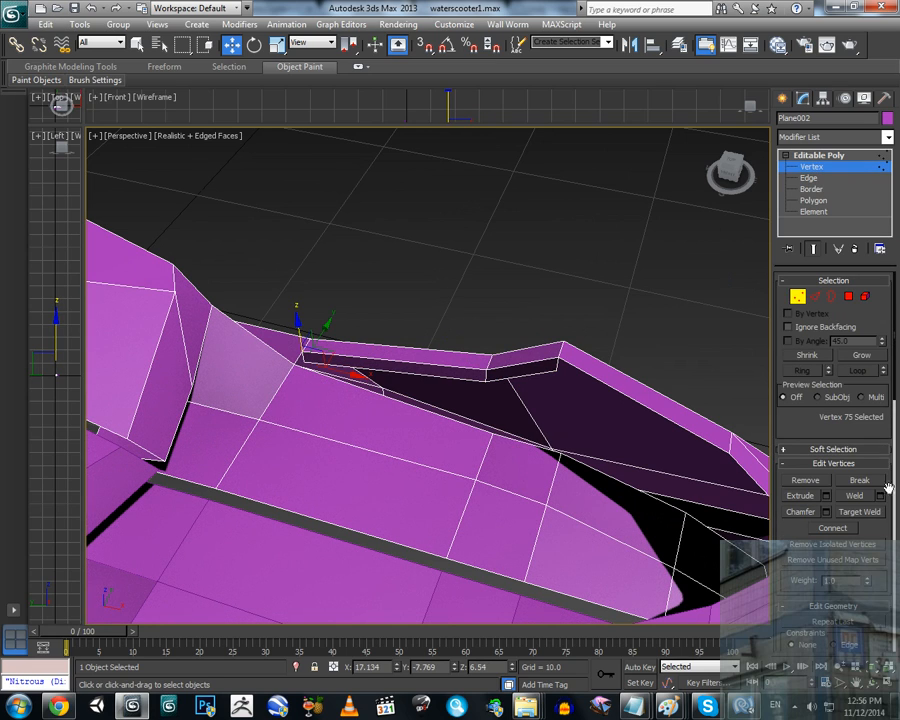
{"action": "left_click", "coordinate": [859, 512]}
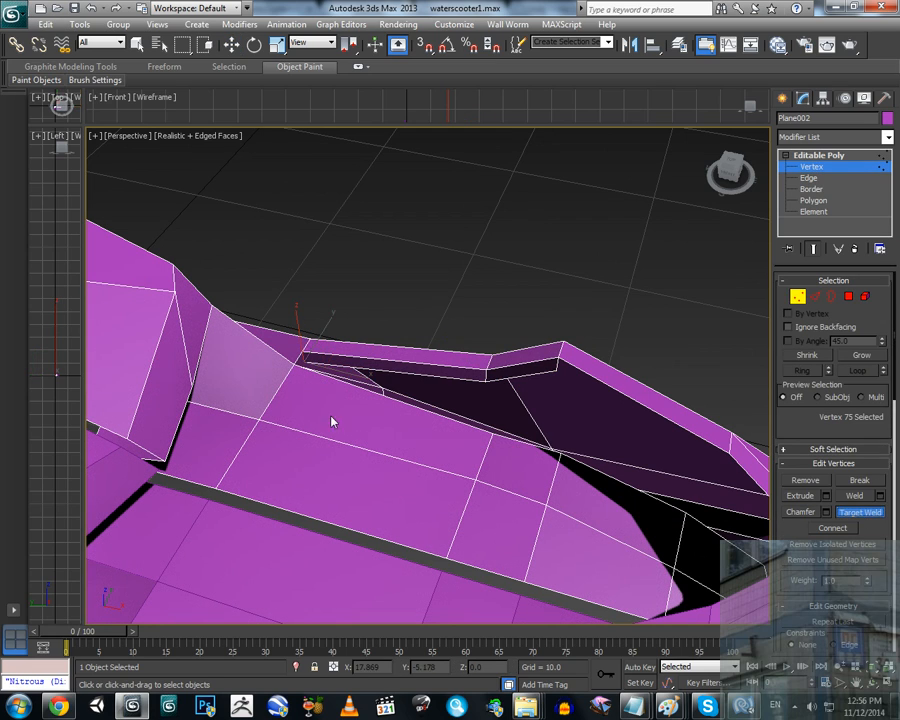
{"action": "left_click", "coordinate": [295, 362]}
{"action": "middle_click_drag", "start_coordinate": [319, 388], "coordinate": [346, 390], "text": "alt"}
{"action": "key", "text": "1"}
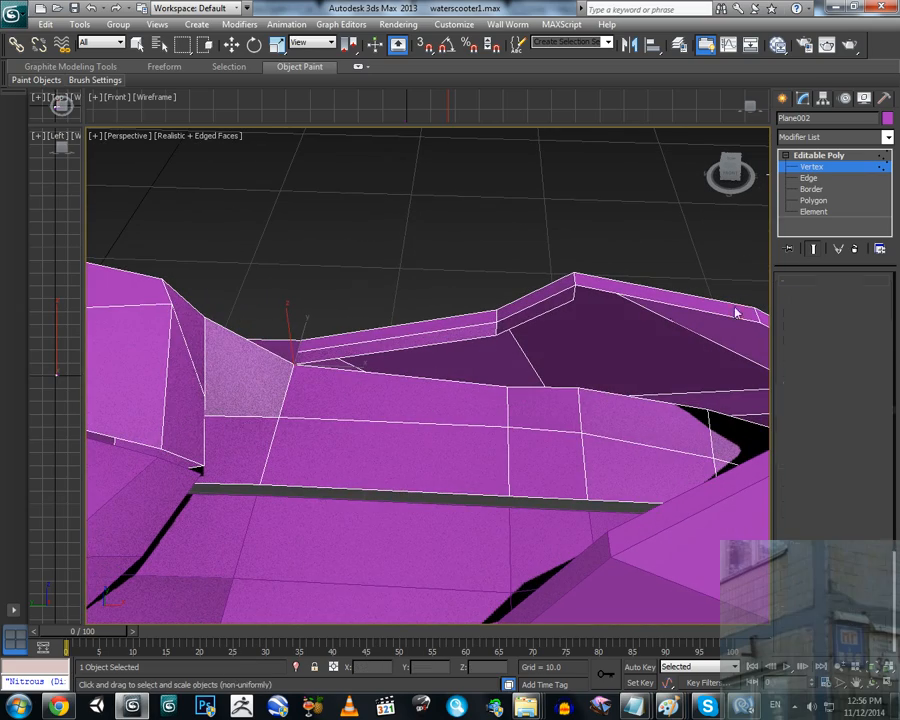
Step: Move the inner rim strip's middle lower vertex down and inwards to about X 26.365, Y -9.195, Z 8.647
{"action": "key", "text": "r"}
{"action": "left_click", "coordinate": [799, 298]}
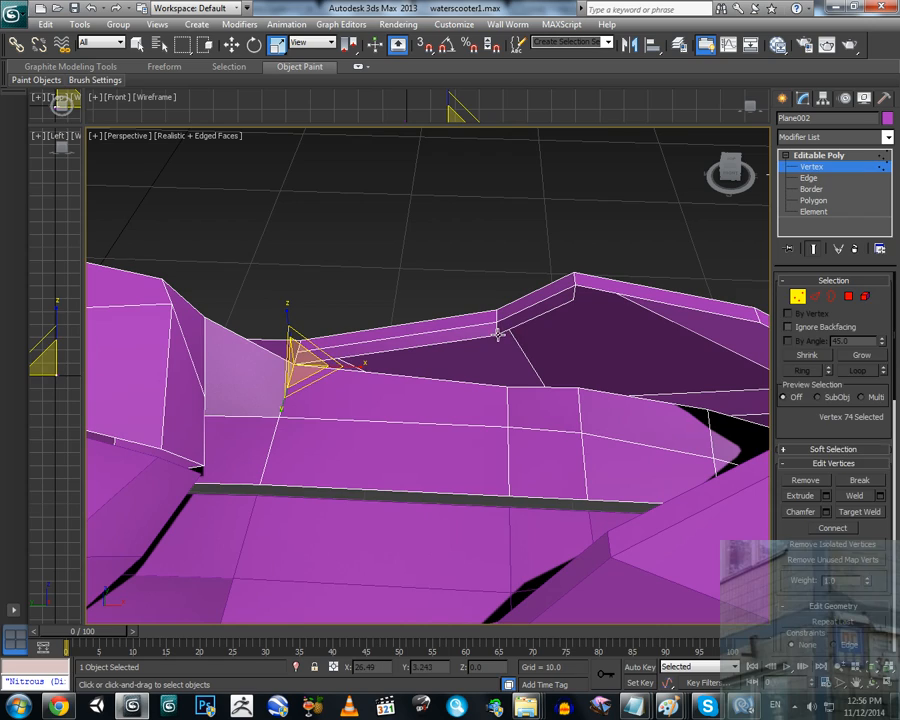
{"action": "left_click", "coordinate": [498, 334]}
{"action": "middle_click_drag", "start_coordinate": [511, 355], "coordinate": [519, 329]}
{"action": "key", "text": "w"}
{"action": "left_click_drag", "start_coordinate": [489, 311], "coordinate": [492, 329]}
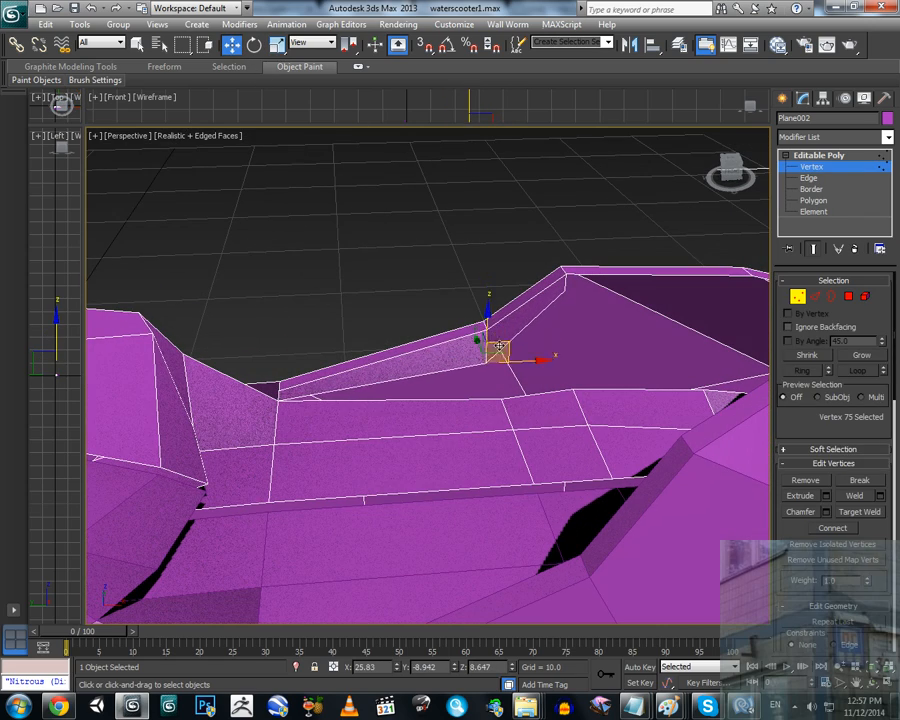
{"action": "middle_click_drag", "start_coordinate": [496, 350], "coordinate": [536, 367], "text": "alt"}
{"action": "left_click_drag", "start_coordinate": [526, 348], "coordinate": [536, 344]}
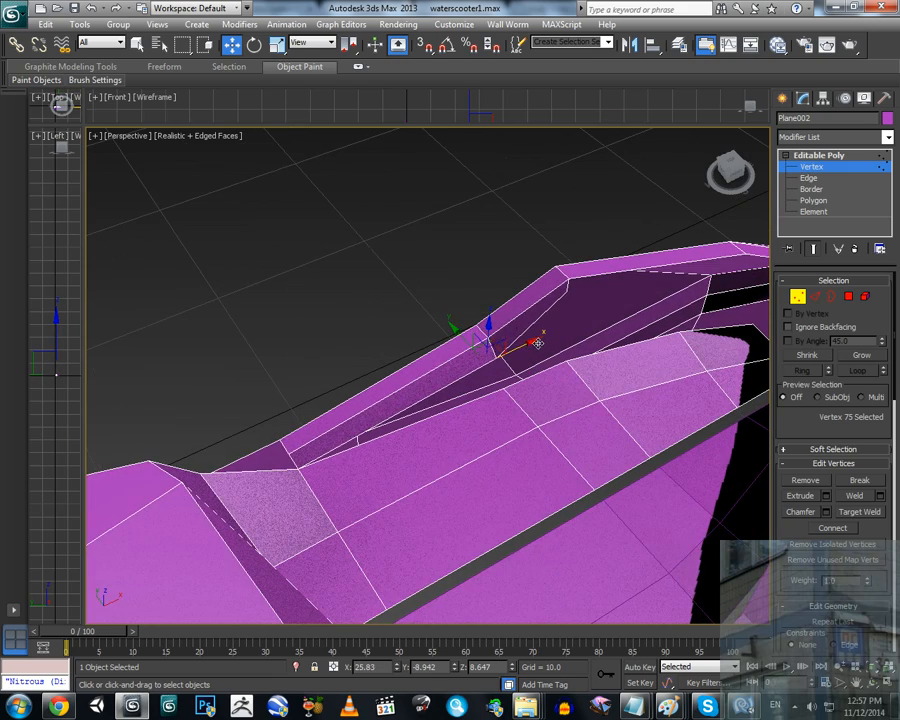
{"action": "middle_click_drag", "start_coordinate": [536, 344], "coordinate": [552, 368], "text": "alt"}
{"action": "left_click_drag", "start_coordinate": [503, 323], "coordinate": [506, 327]}
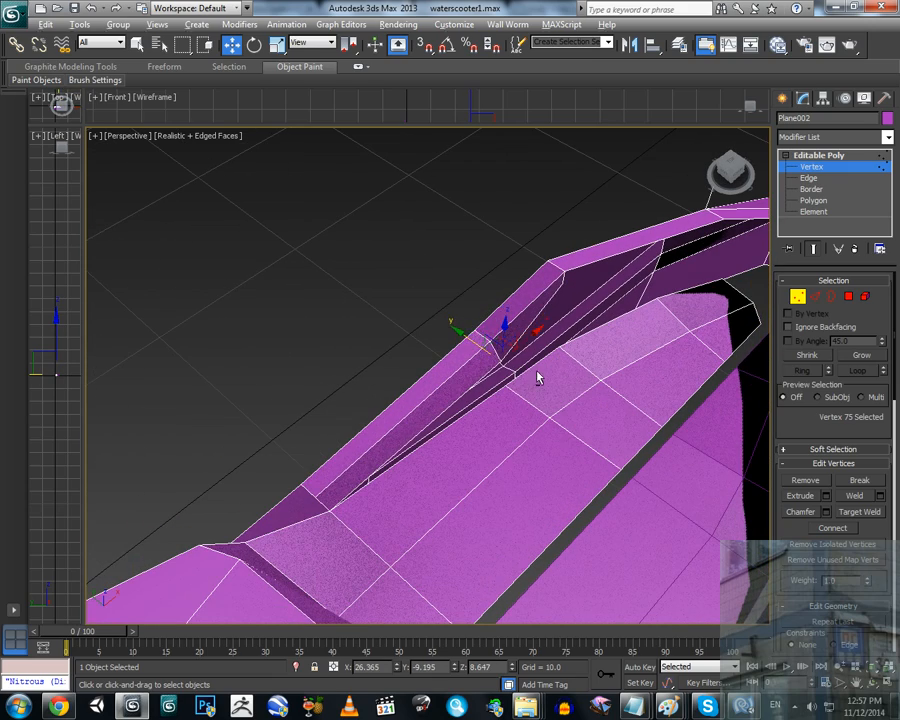
{"action": "middle_click_drag", "start_coordinate": [538, 376], "coordinate": [488, 356], "text": "alt"}
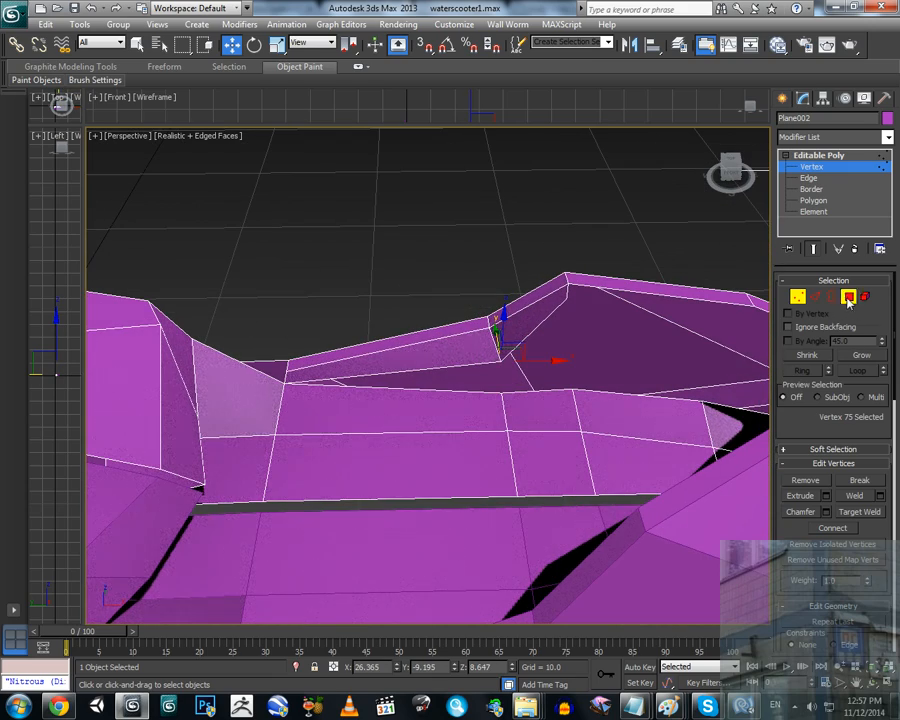
Step: Create a polygon closing the gap between the rear inner rim strip's lower edge and the floor's outer edge
{"action": "left_click", "coordinate": [848, 297]}
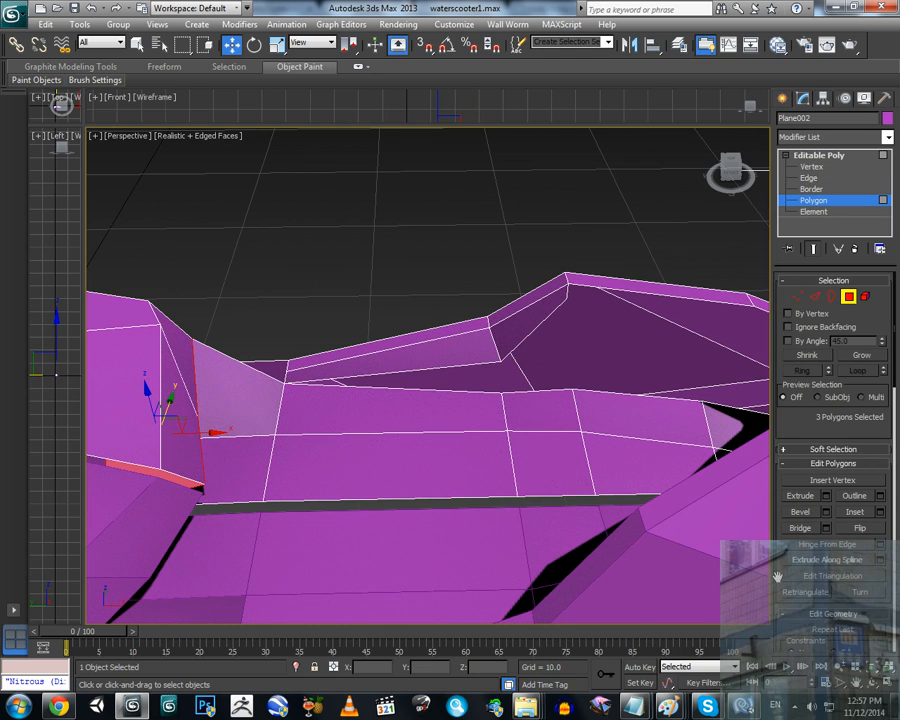
{"action": "left_click_drag", "start_coordinate": [777, 577], "coordinate": [780, 474]}
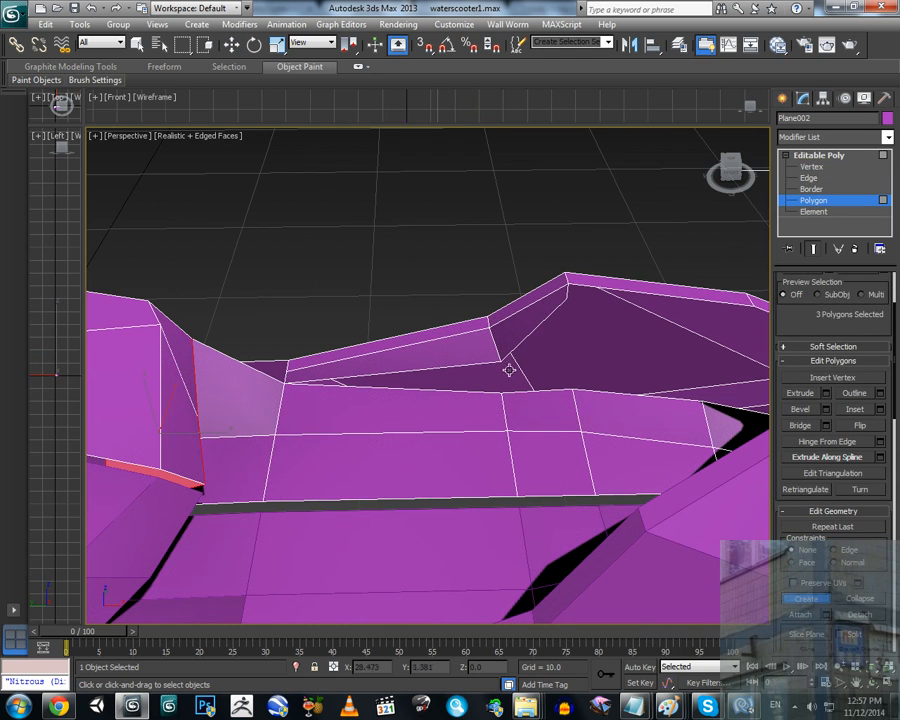
{"action": "left_click", "coordinate": [288, 381]}
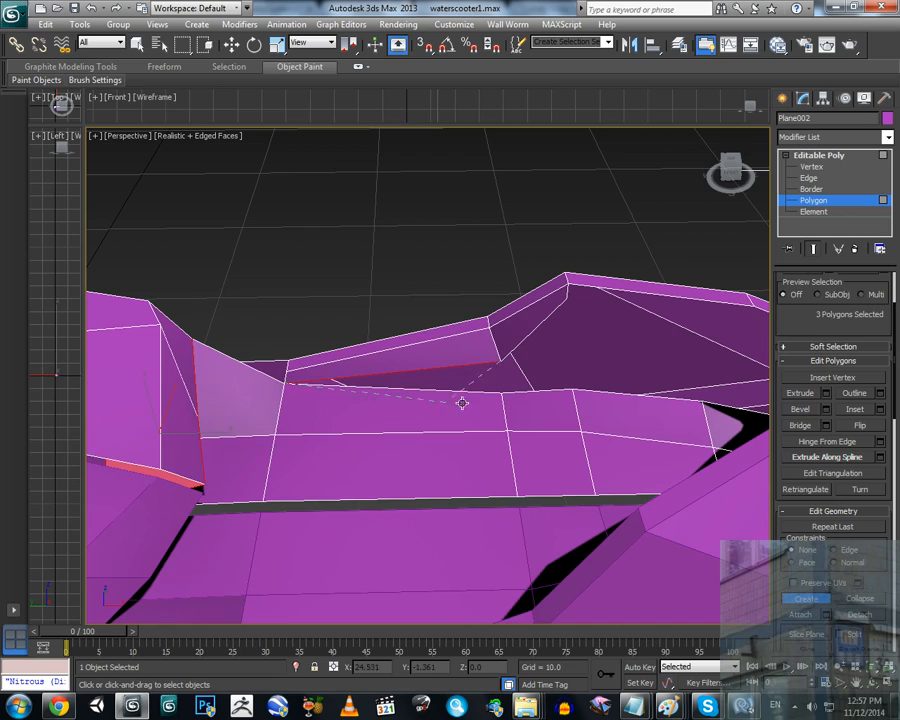
{"action": "left_click", "coordinate": [498, 362]}
{"action": "left_click", "coordinate": [501, 363]}
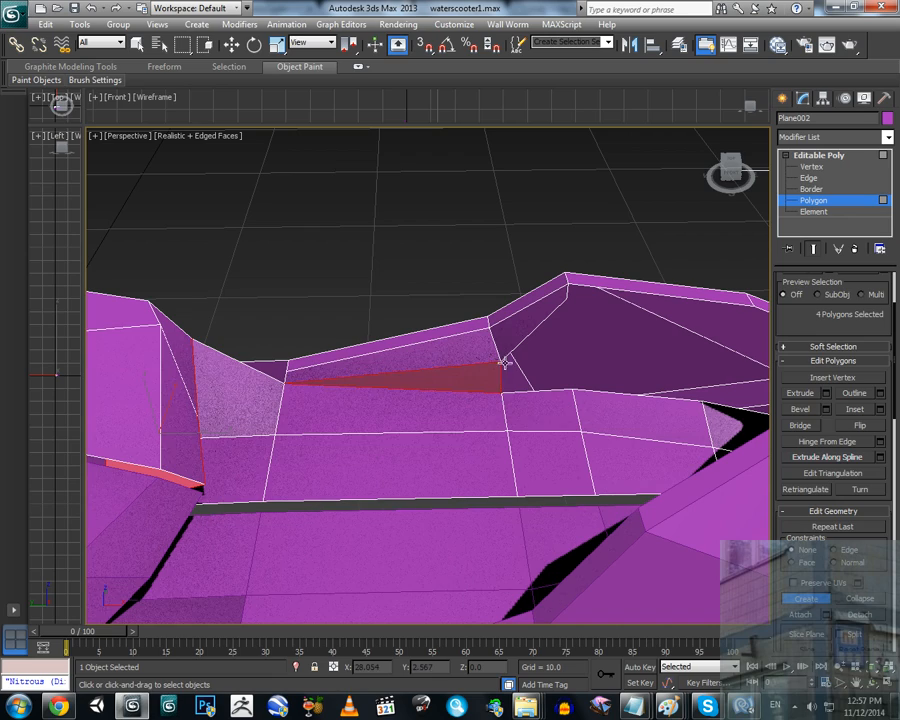
Step: Create the next side wall polygon forward, joining the rim strip's rising lower edge to the floor edge
{"action": "mouse_move", "coordinate": [450, 366]}
{"action": "middle_mouse_down", "text": "alt"}
{"action": "mouse_move", "coordinate": [484, 376]}
{"action": "mouse_move", "coordinate": [520, 364]}
{"action": "mouse_move", "coordinate": [445, 430]}
{"action": "mouse_move", "coordinate": [446, 406]}
{"action": "mouse_move", "coordinate": [750, 273]}
{"action": "middle_mouse_up", "text": "alt"}
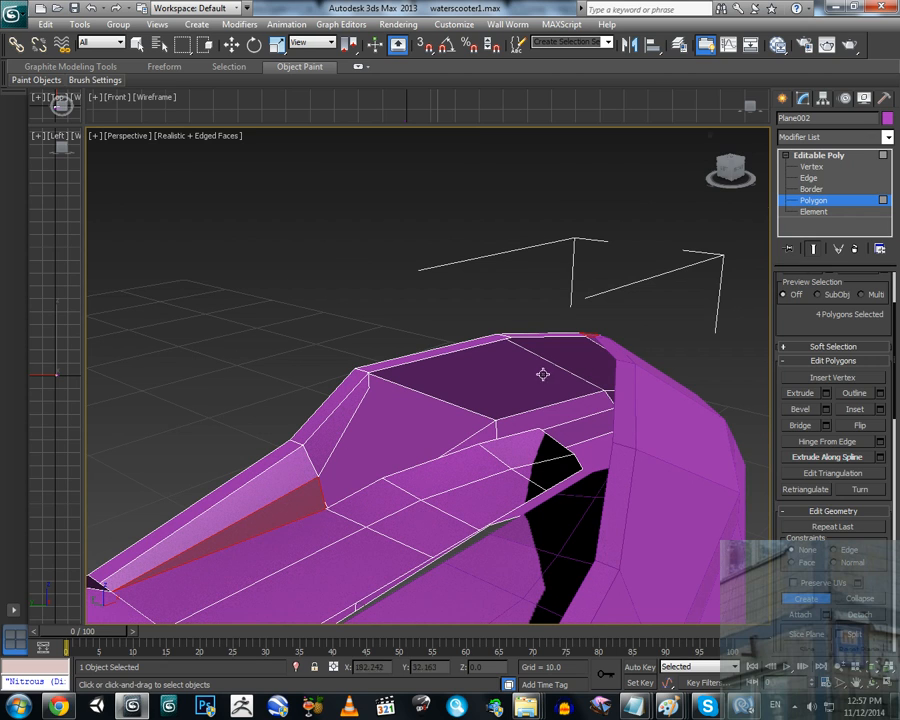
{"action": "middle_click_drag", "start_coordinate": [542, 374], "coordinate": [431, 445], "text": "alt"}
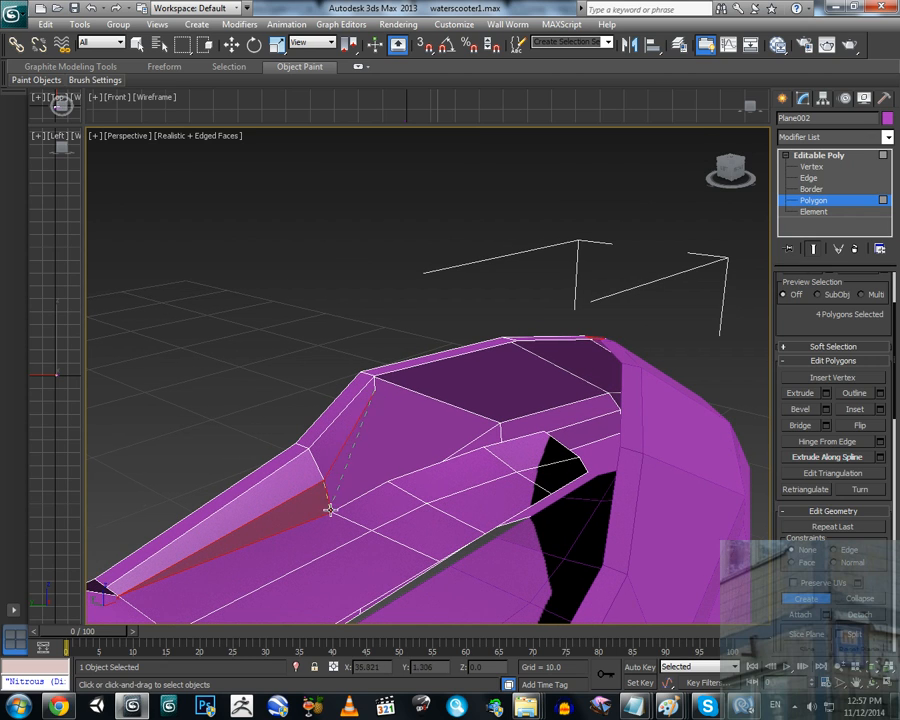
{"action": "left_click", "coordinate": [386, 482]}
{"action": "left_click", "coordinate": [374, 393]}
{"action": "middle_click_drag", "start_coordinate": [376, 422], "coordinate": [395, 395], "text": "alt"}
{"action": "left_click", "coordinate": [810, 166]}
{"action": "middle_click_drag", "start_coordinate": [317, 474], "coordinate": [452, 460], "text": "alt"}
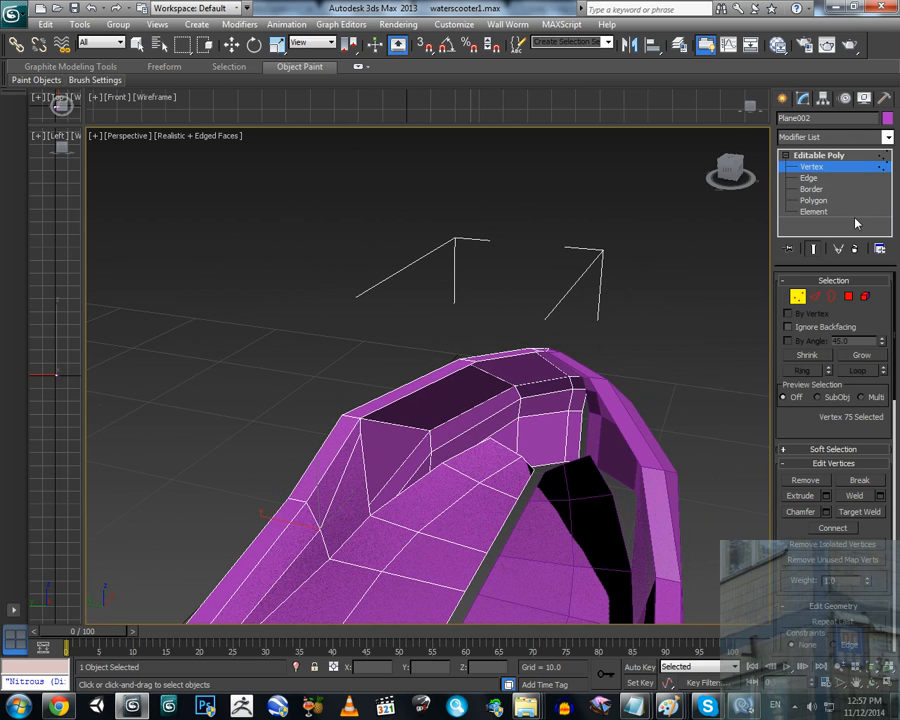
{"action": "left_click", "coordinate": [808, 178]}
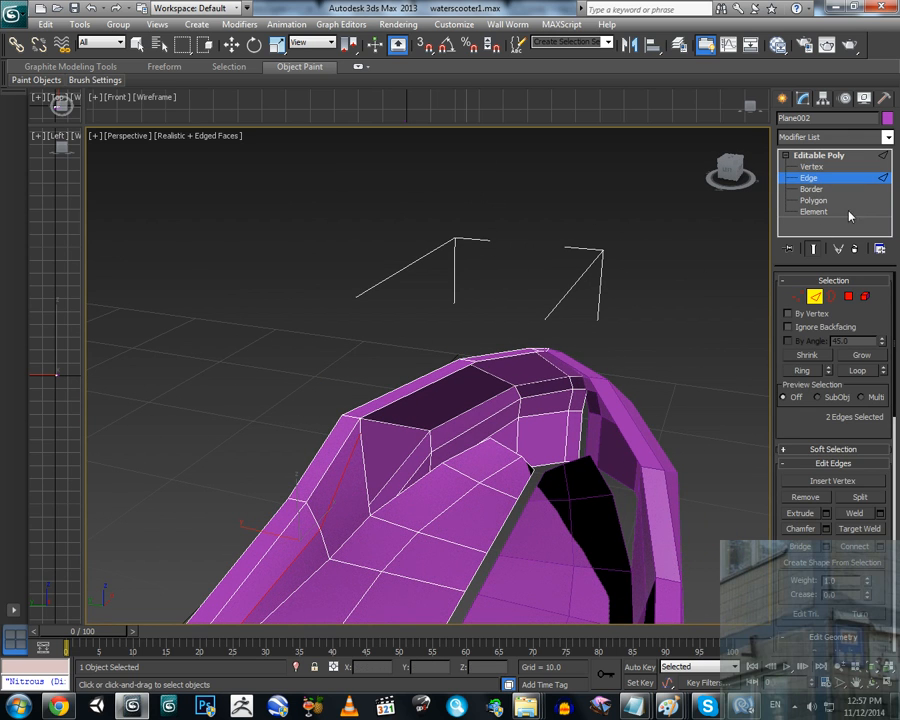
{"action": "middle_click_drag", "start_coordinate": [340, 458], "coordinate": [432, 440], "text": "alt"}
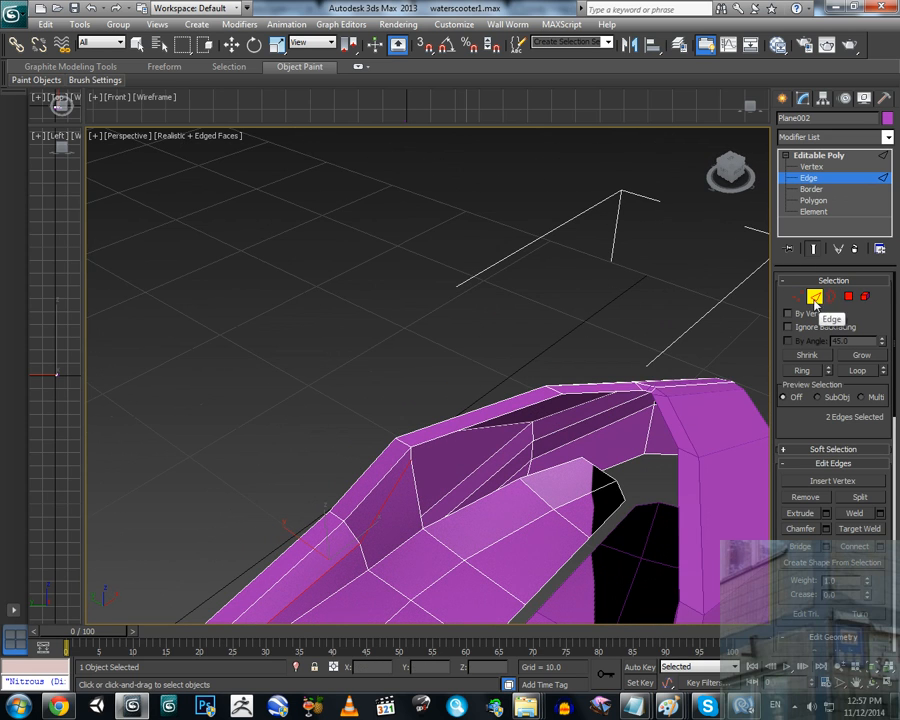
{"action": "left_click", "coordinate": [816, 298]}
{"action": "key", "text": "r"}
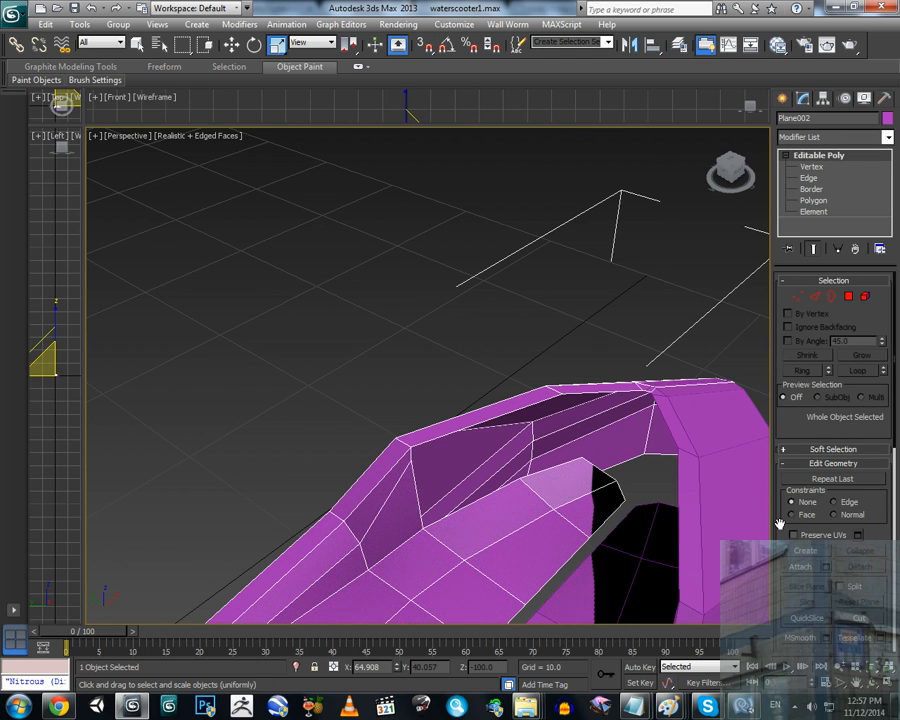
{"action": "left_click_drag", "start_coordinate": [780, 524], "coordinate": [784, 483]}
Step: Extrude the three inner rim edges running towards the nose downwards to about Z 13.017
{"action": "left_click", "coordinate": [808, 179]}
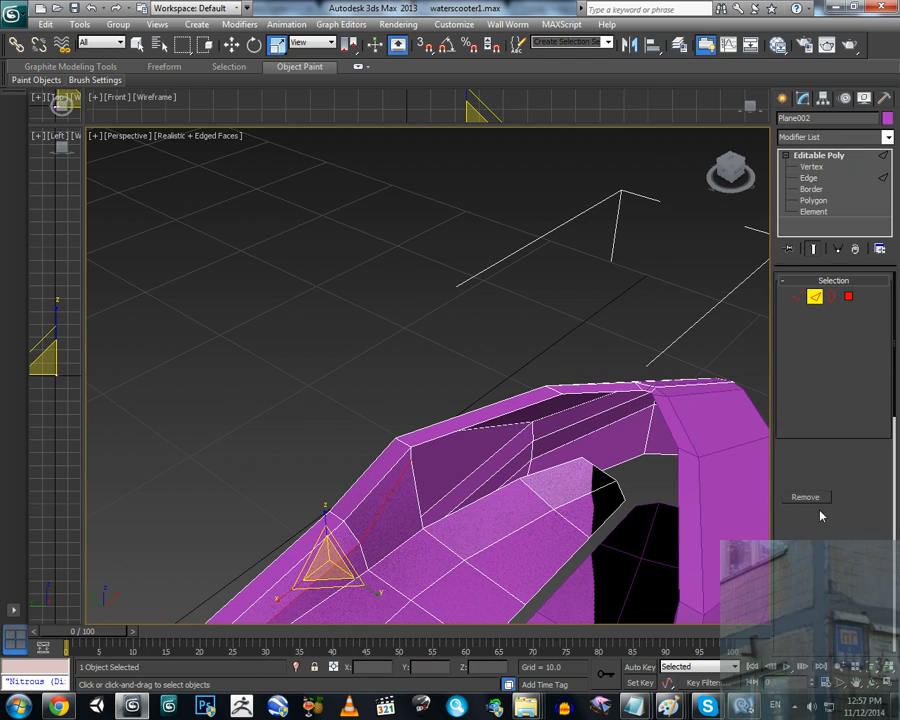
{"action": "left_click", "coordinate": [446, 432]}
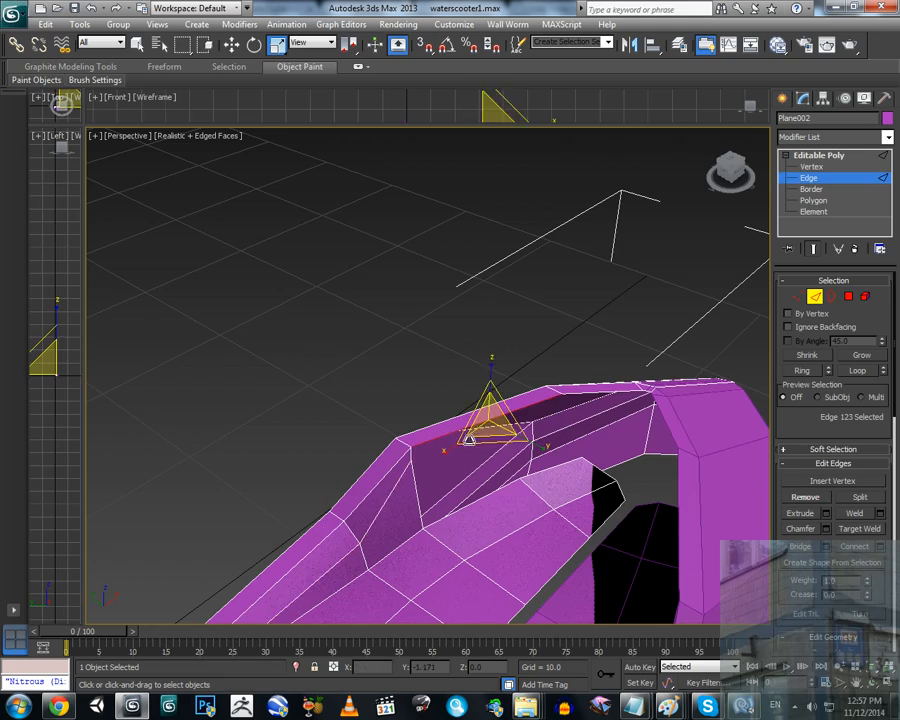
{"action": "middle_click_drag", "start_coordinate": [446, 432], "coordinate": [502, 424], "text": "alt"}
{"action": "left_click", "coordinate": [232, 44]}
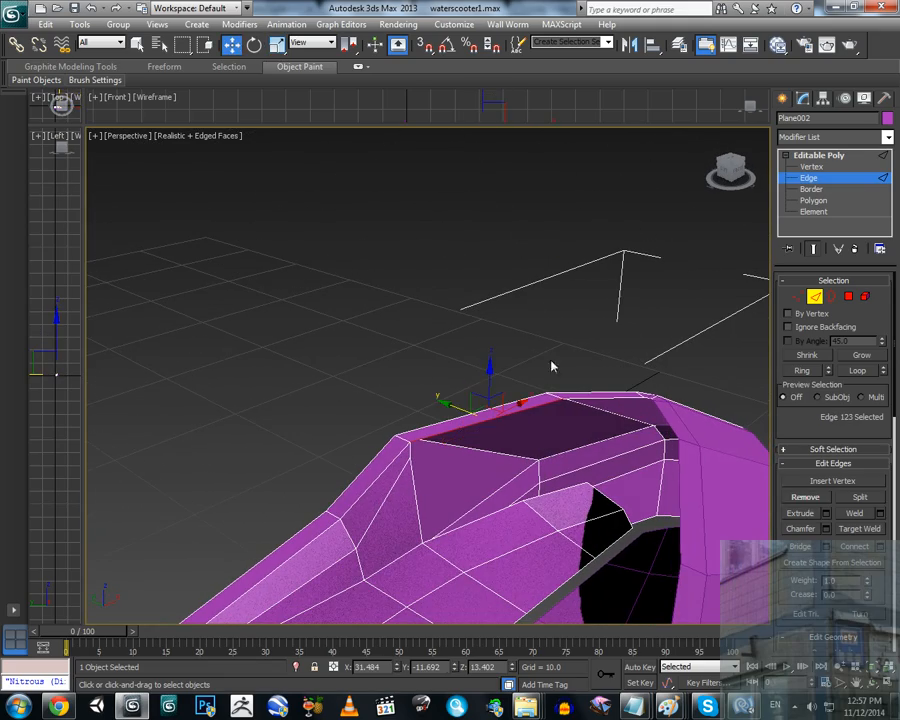
{"action": "middle_click_drag", "start_coordinate": [552, 366], "coordinate": [532, 386], "text": "alt"}
{"action": "left_click", "coordinate": [569, 366], "text": "ctrl"}
{"action": "left_click", "coordinate": [600, 371], "text": "ctrl"}
{"action": "left_click", "coordinate": [622, 414], "text": "alt"}
{"action": "scroll", "coordinate": [561, 415], "scroll_direction": "up", "scroll_amount": 3}
{"action": "left_click", "coordinate": [628, 383], "text": "ctrl"}
{"action": "left_click_drag", "start_coordinate": [602, 249], "coordinate": [610, 286], "text": "shift"}
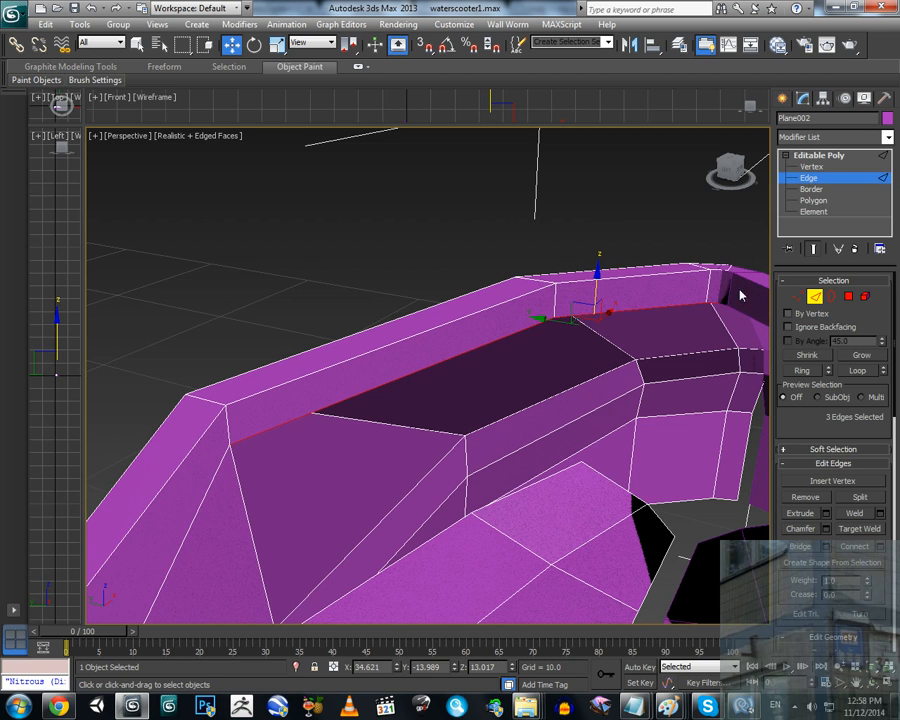
Step: Target-weld the rear lower vertex of the new nose rim strip to the adjoining rim strip's end vertex
{"action": "left_click", "coordinate": [799, 298]}
{"action": "left_click", "coordinate": [222, 418]}
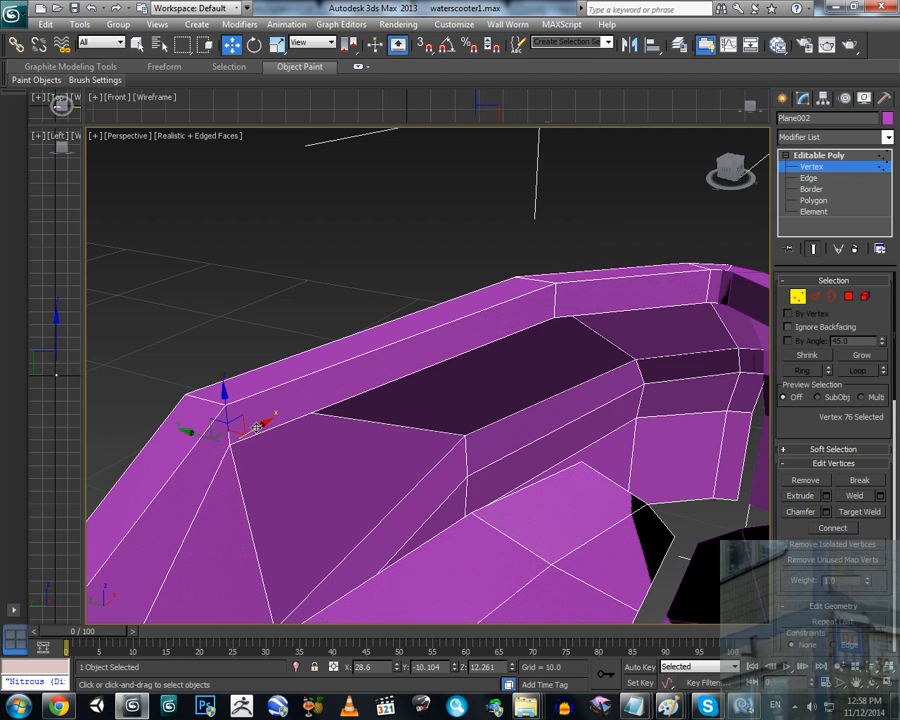
{"action": "left_click", "coordinate": [862, 513]}
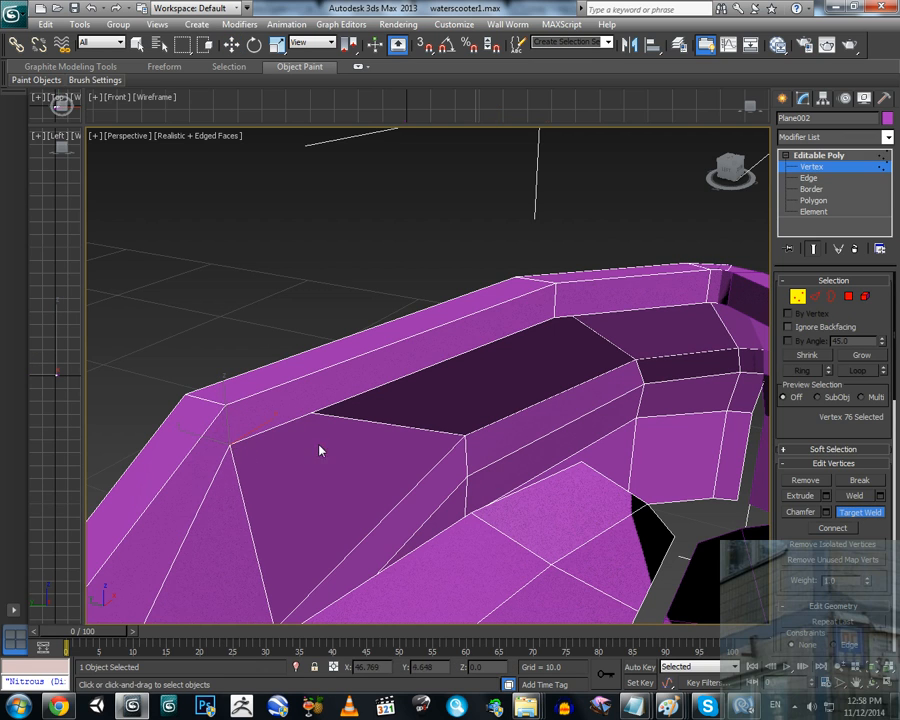
{"action": "middle_click_drag", "start_coordinate": [321, 450], "coordinate": [400, 433], "text": "alt"}
{"action": "left_click", "coordinate": [797, 298]}
{"action": "key", "text": "r"}
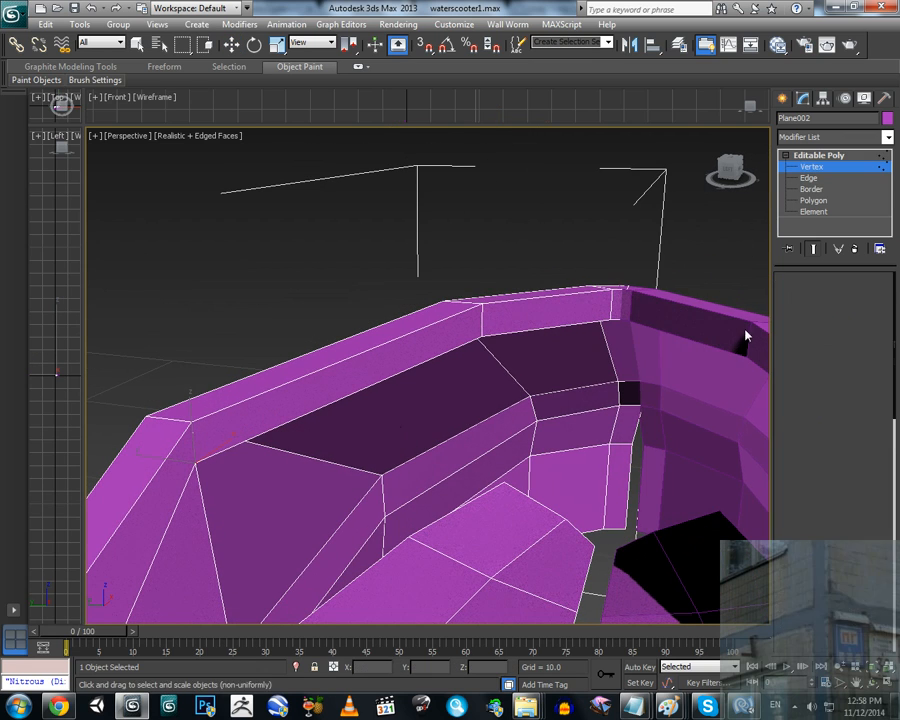
Step: Lower the rim strip's two bottom vertices towards the nose, placing the front one at about Z 12.076
{"action": "middle_click_drag", "start_coordinate": [567, 362], "coordinate": [518, 398], "text": "alt"}
{"action": "scroll", "coordinate": [560, 380], "scroll_direction": "down", "scroll_amount": 3}
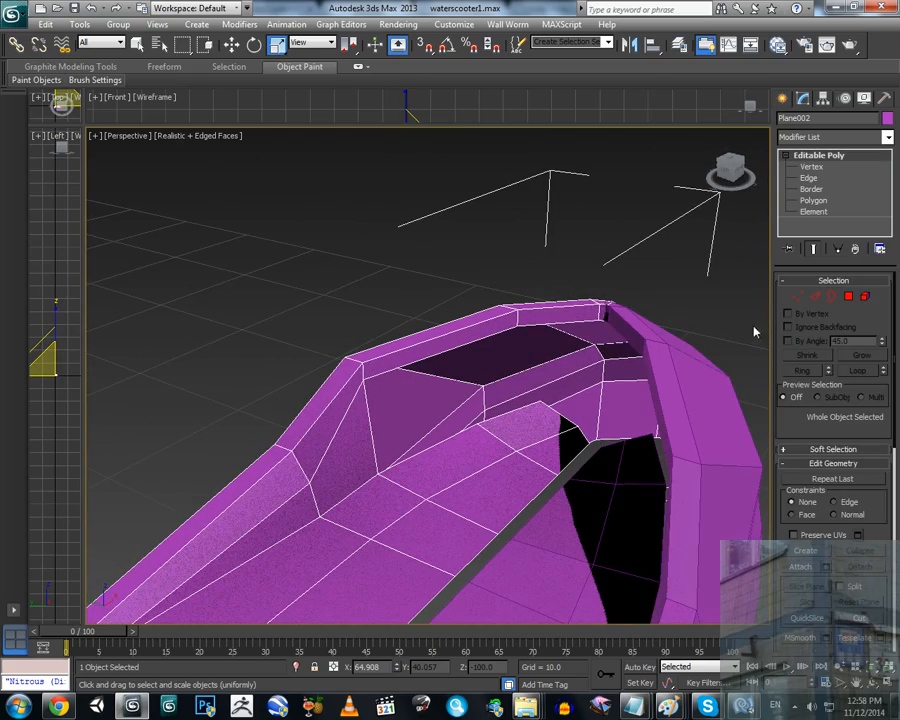
{"action": "left_click", "coordinate": [797, 298]}
{"action": "middle_click_drag", "start_coordinate": [440, 400], "coordinate": [458, 408], "text": "alt"}
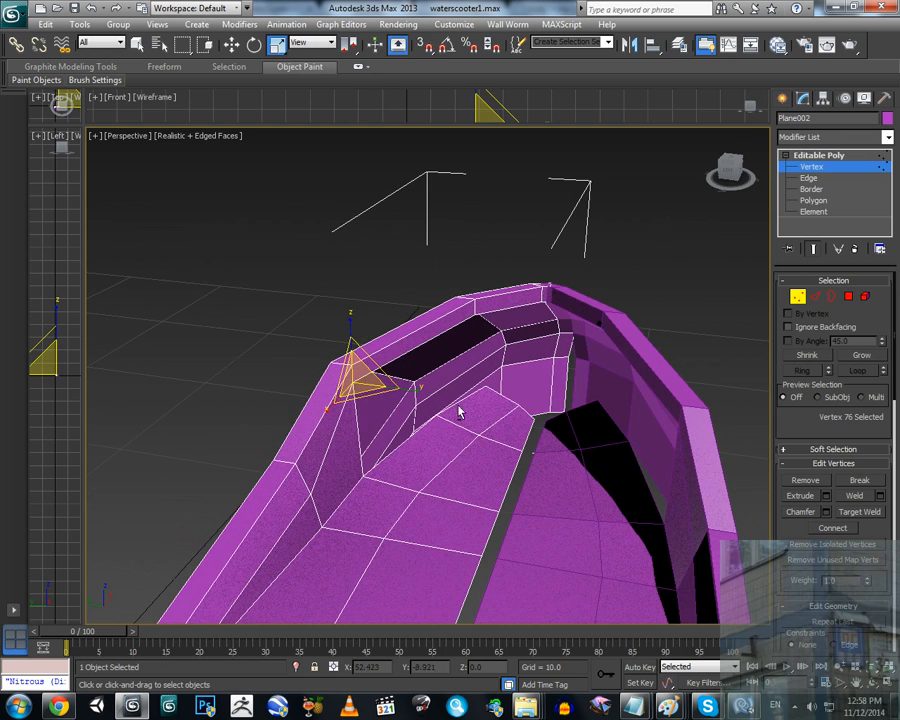
{"action": "left_click", "coordinate": [361, 392]}
{"action": "left_click", "coordinate": [349, 368]}
{"action": "key", "text": "w"}
{"action": "left_click_drag", "start_coordinate": [356, 327], "coordinate": [498, 328]}
{"action": "left_click", "coordinate": [475, 315]}
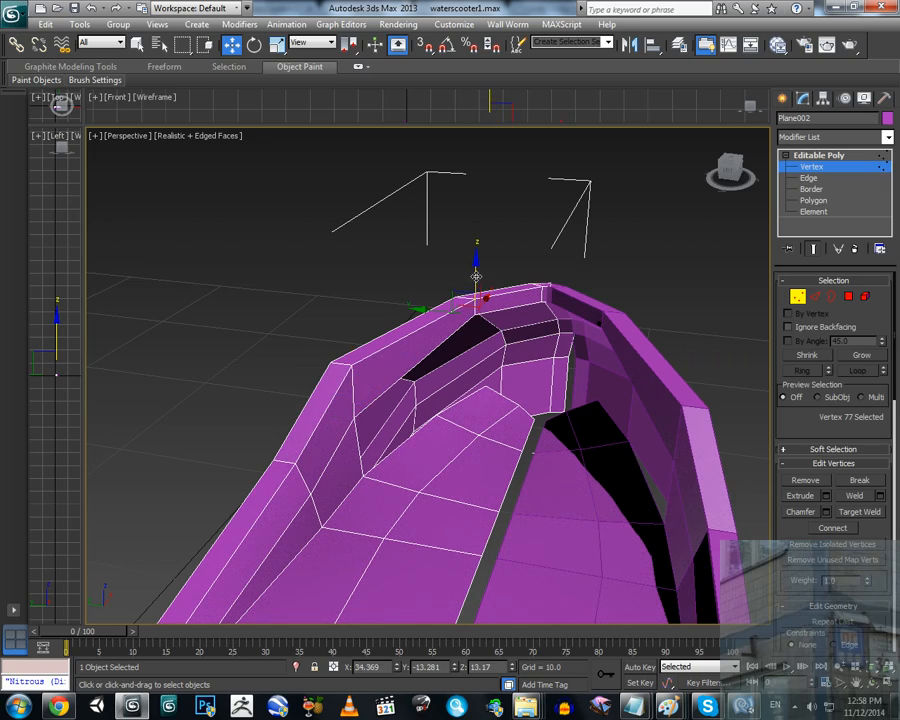
{"action": "left_click_drag", "start_coordinate": [476, 281], "coordinate": [476, 298]}
{"action": "middle_click_drag", "start_coordinate": [511, 341], "coordinate": [735, 320]}
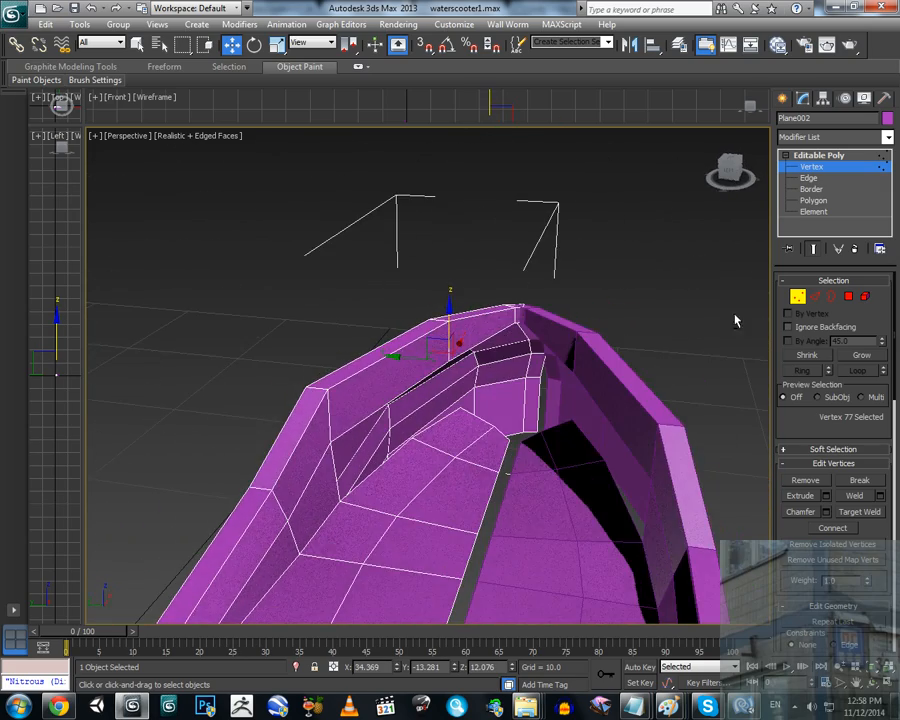
Step: Create two more side wall polygons between the nose rim strip's lower edge and the floor's outer edge
{"action": "left_click", "coordinate": [848, 296]}
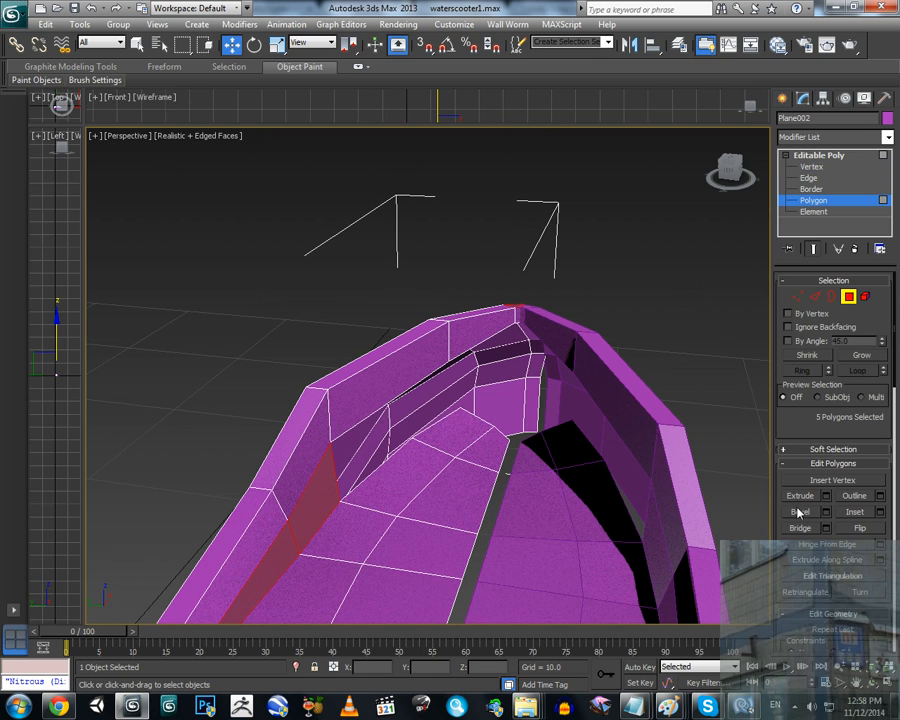
{"action": "scroll", "coordinate": [776, 591], "scroll_direction": "down", "scroll_amount": 5}
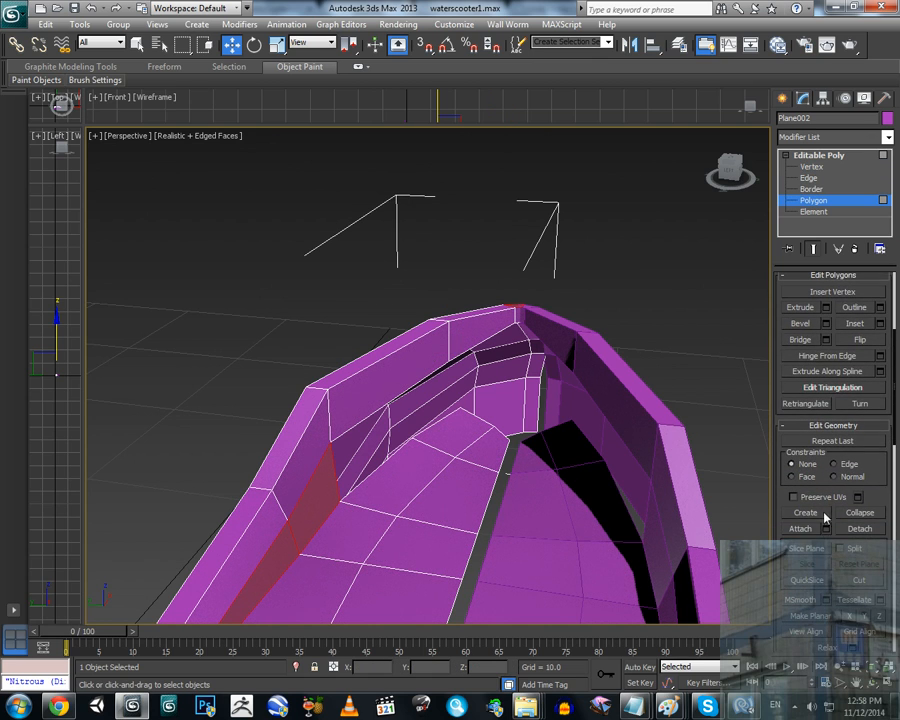
{"action": "left_click", "coordinate": [806, 515]}
{"action": "middle_click_drag", "start_coordinate": [452, 446], "coordinate": [392, 411], "text": "alt"}
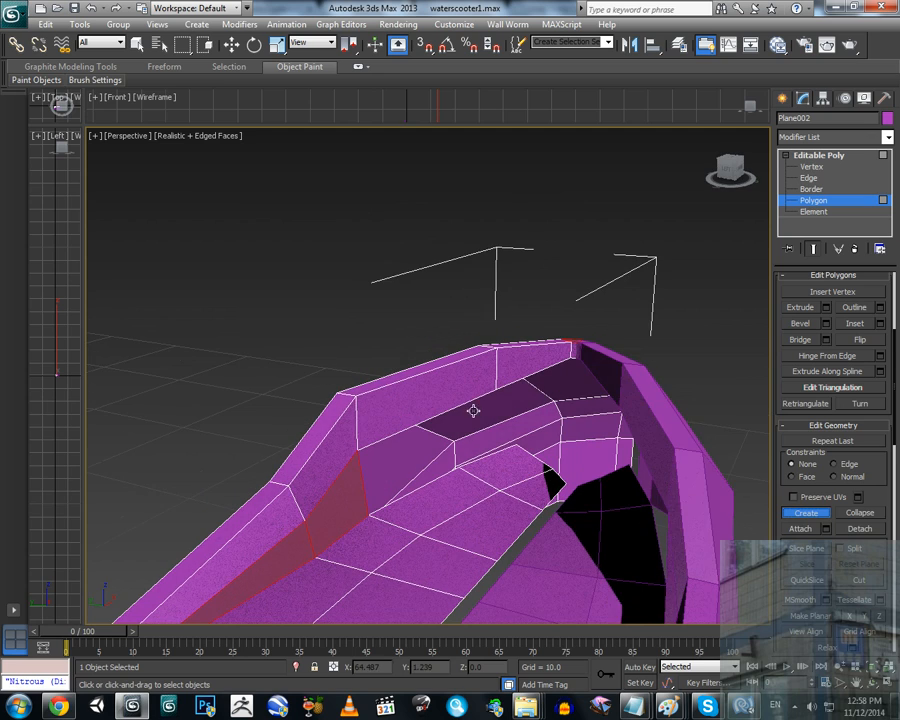
{"action": "middle_click_drag", "start_coordinate": [478, 416], "coordinate": [498, 426], "text": "alt"}
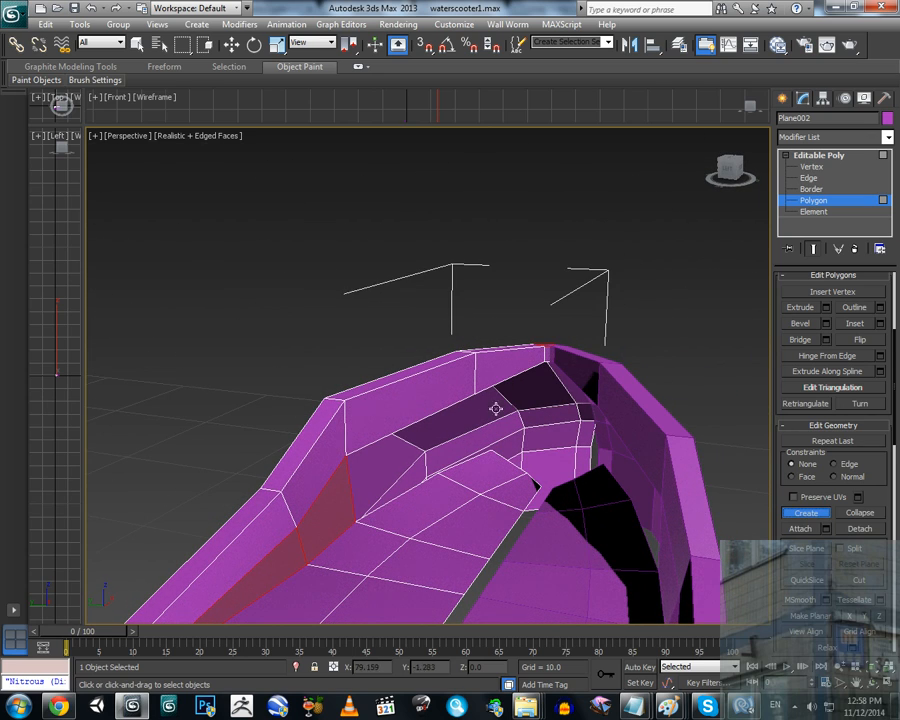
{"action": "mouse_move", "coordinate": [511, 452]}
{"action": "middle_mouse_down", "text": "alt"}
{"action": "mouse_move", "coordinate": [510, 468]}
{"action": "mouse_move", "coordinate": [519, 455]}
{"action": "middle_mouse_up", "text": "alt"}
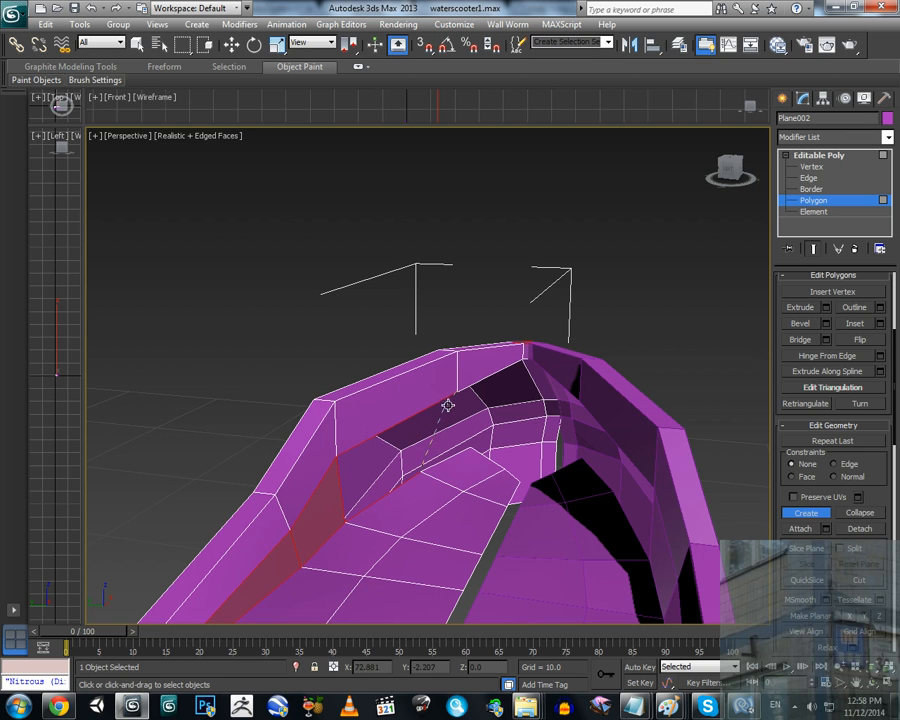
{"action": "middle_click_drag", "start_coordinate": [474, 398], "coordinate": [461, 482], "text": "alt"}
{"action": "middle_click_drag", "start_coordinate": [460, 428], "coordinate": [467, 404], "text": "alt"}
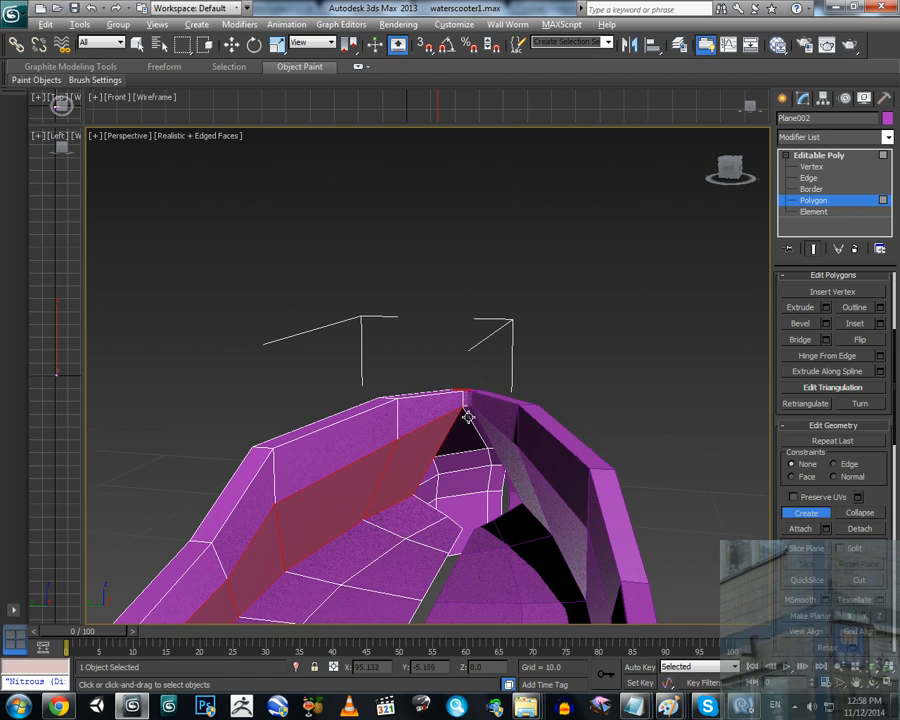
Step: Create a triangular side wall polygon between the nose rim strip's lower end vertex and the inner floor's front edge
{"action": "middle_click_drag", "start_coordinate": [466, 416], "coordinate": [495, 432], "text": "alt"}
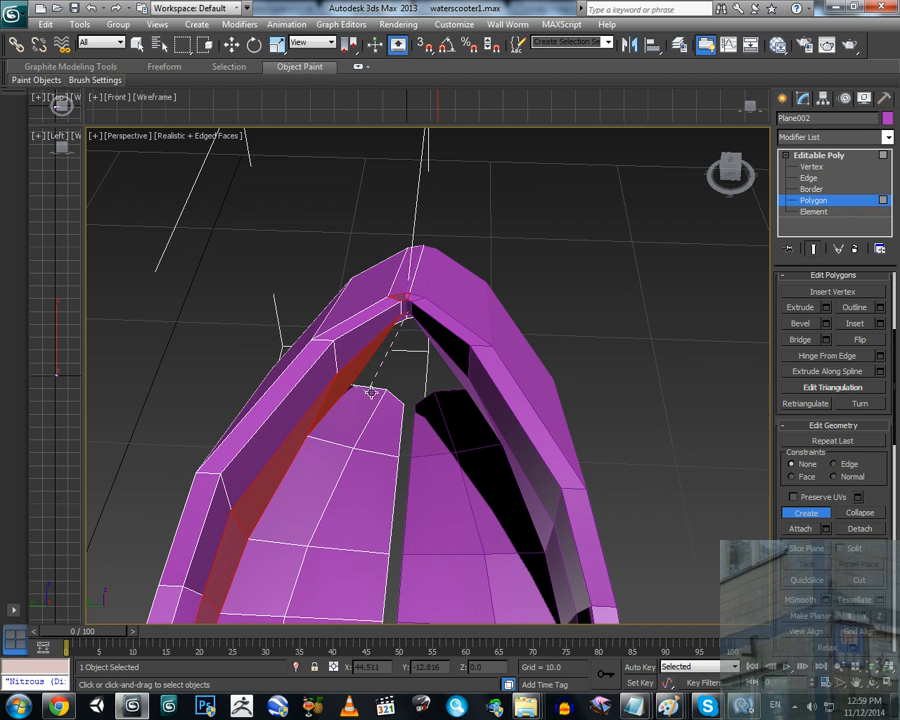
{"action": "middle_click_drag", "start_coordinate": [409, 313], "coordinate": [446, 497], "text": "alt"}
{"action": "scroll", "coordinate": [440, 493], "scroll_direction": "up", "scroll_amount": 6}
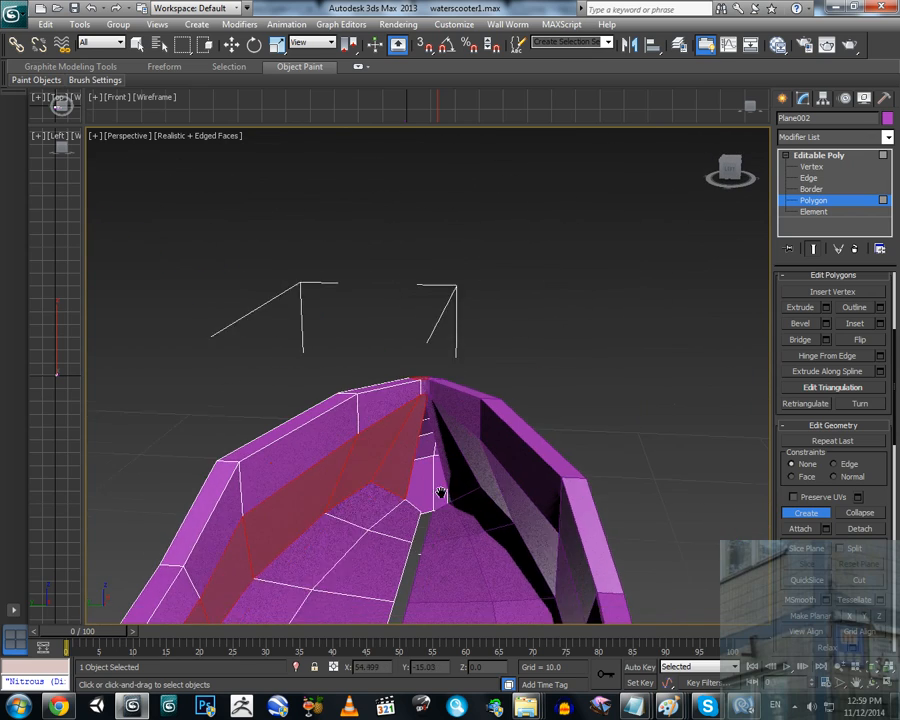
{"action": "left_click", "coordinate": [811, 167]}
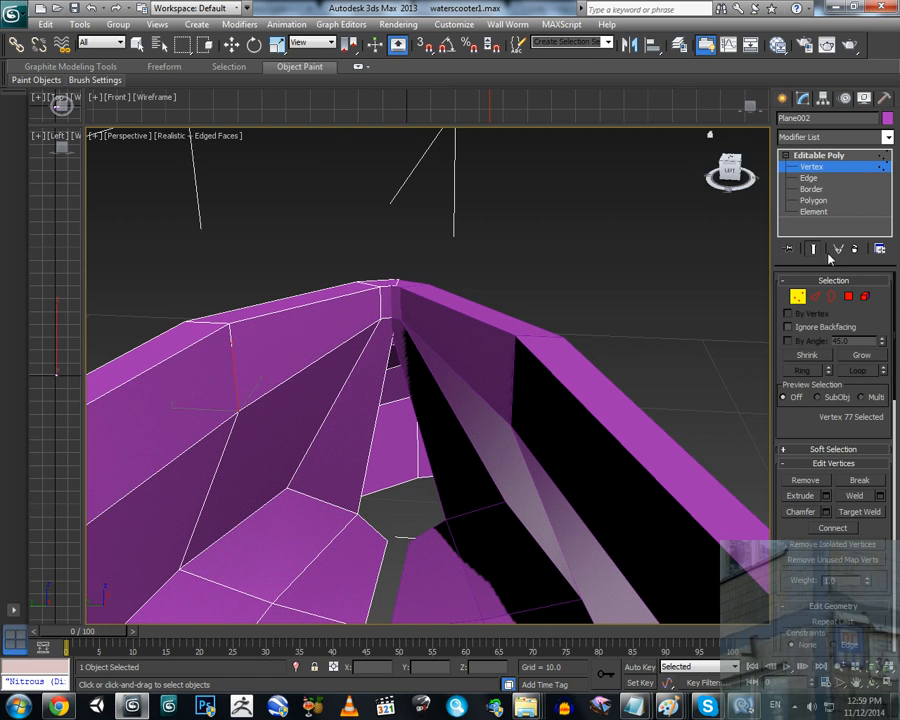
{"action": "left_click_drag", "start_coordinate": [790, 535], "coordinate": [793, 338]}
{"action": "left_click", "coordinate": [799, 508]}
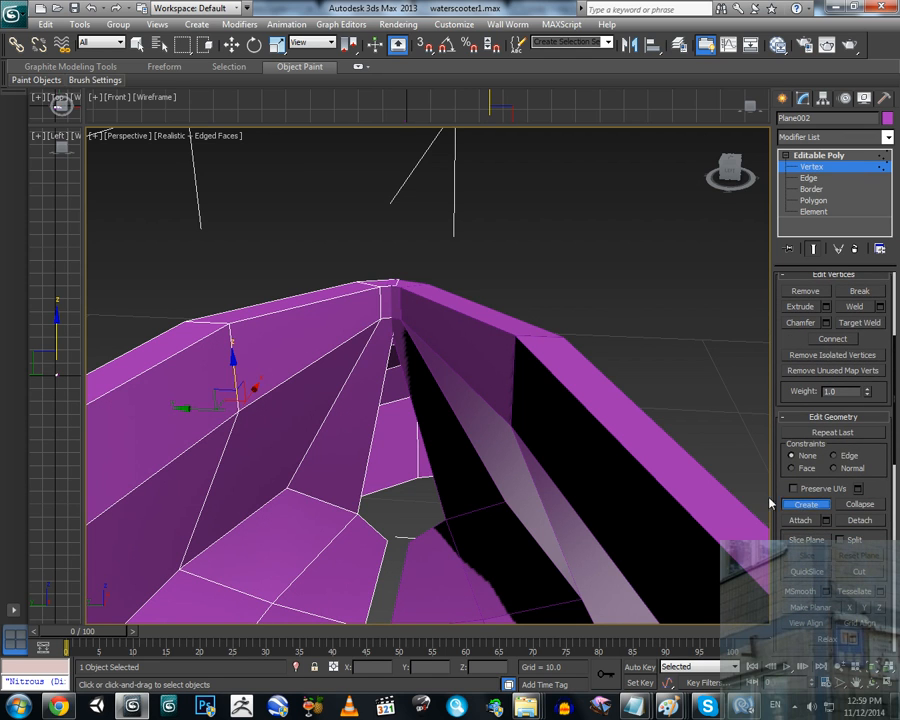
{"action": "middle_click_drag", "start_coordinate": [370, 491], "coordinate": [436, 490]}
{"action": "left_click", "coordinate": [420, 536]}
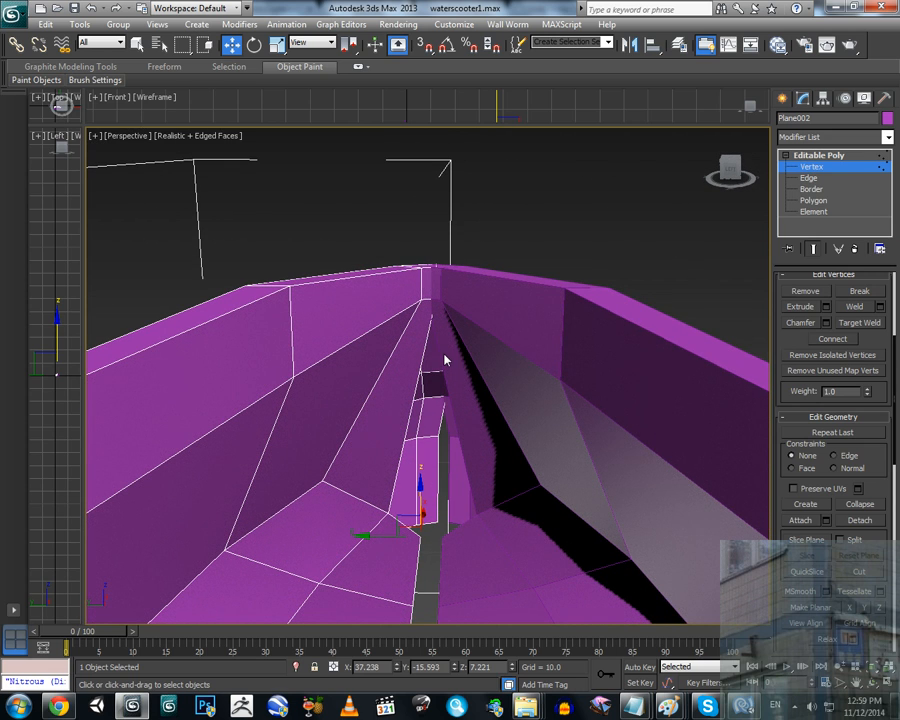
Step: Create the next wall polygon from the nose rim strip's end to the floor's front corner beside the centre gap
{"action": "left_click", "coordinate": [816, 202]}
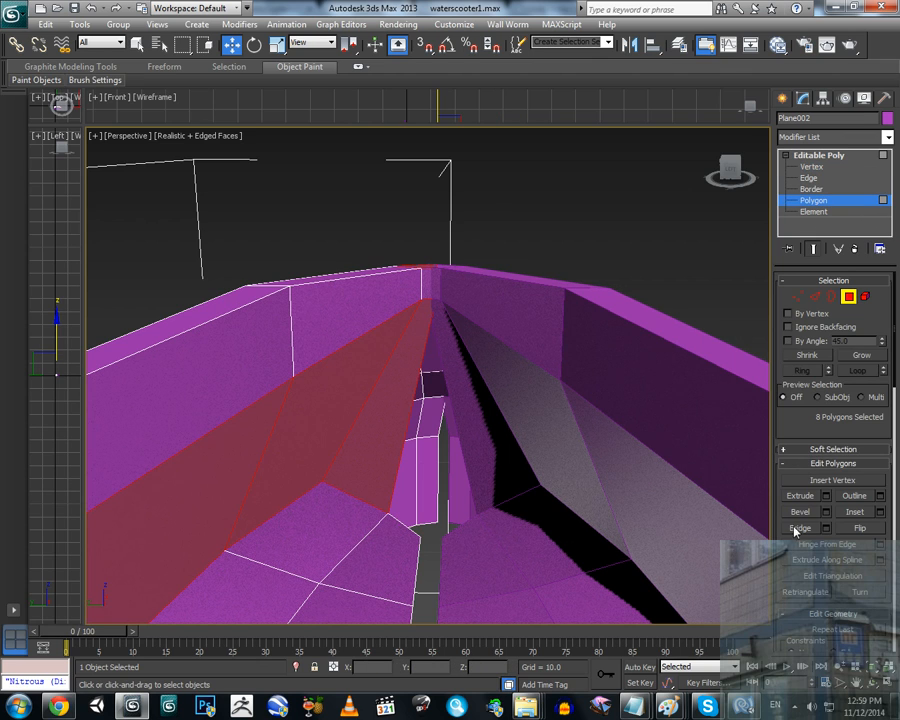
{"action": "left_click_drag", "start_coordinate": [781, 503], "coordinate": [800, 385]}
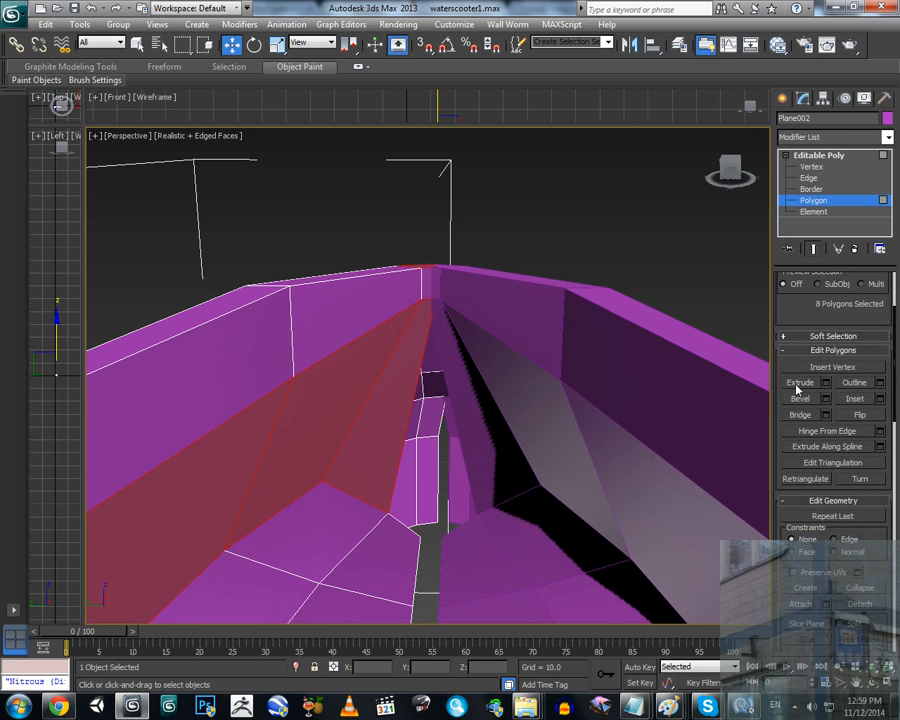
{"action": "left_click_drag", "start_coordinate": [778, 509], "coordinate": [781, 370]}
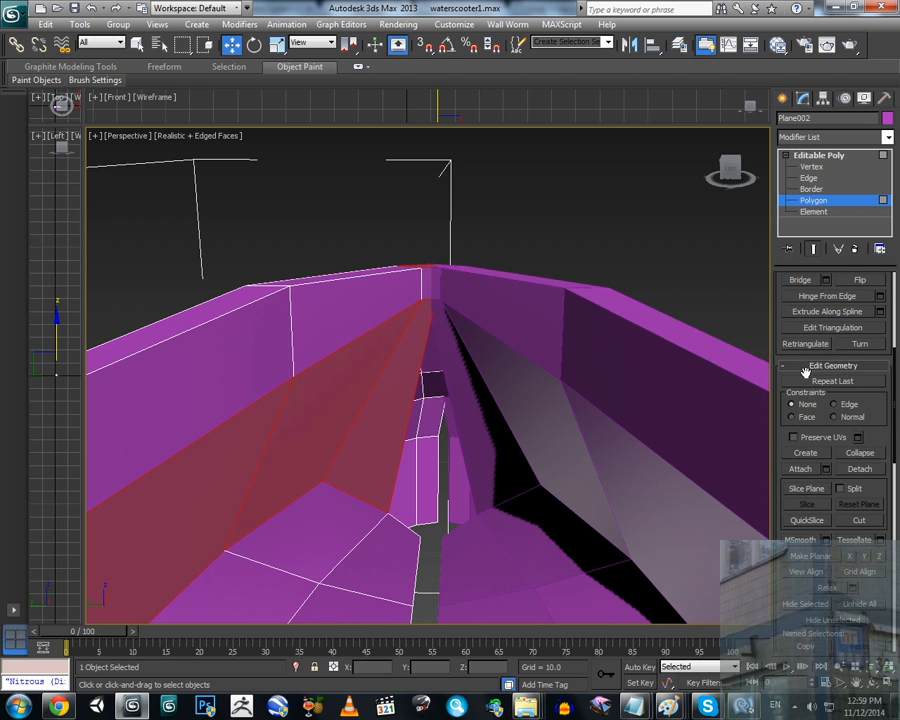
{"action": "left_click", "coordinate": [806, 452]}
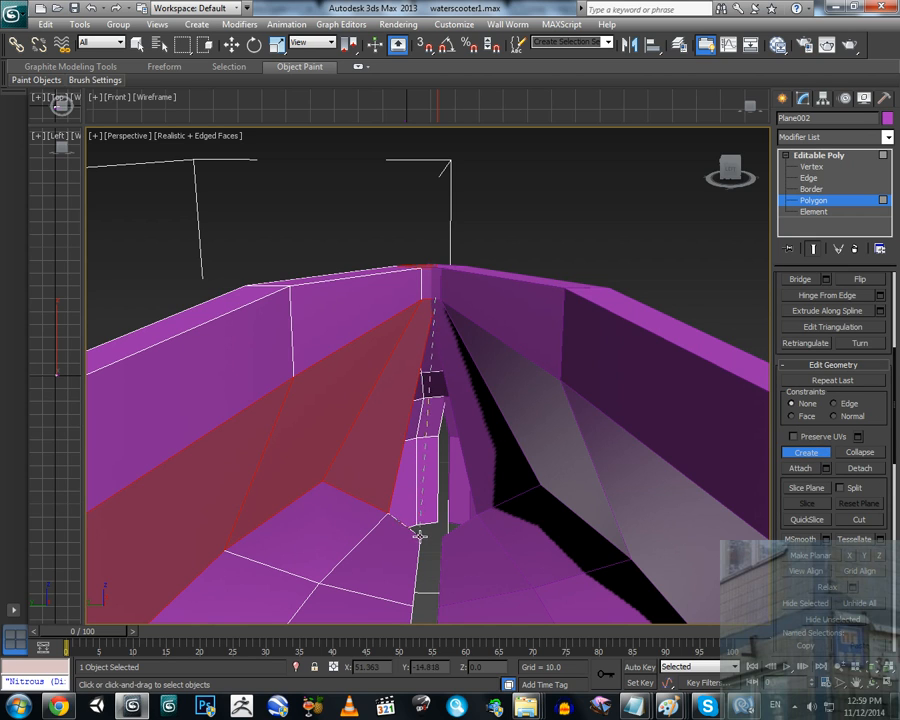
{"action": "left_click", "coordinate": [438, 300]}
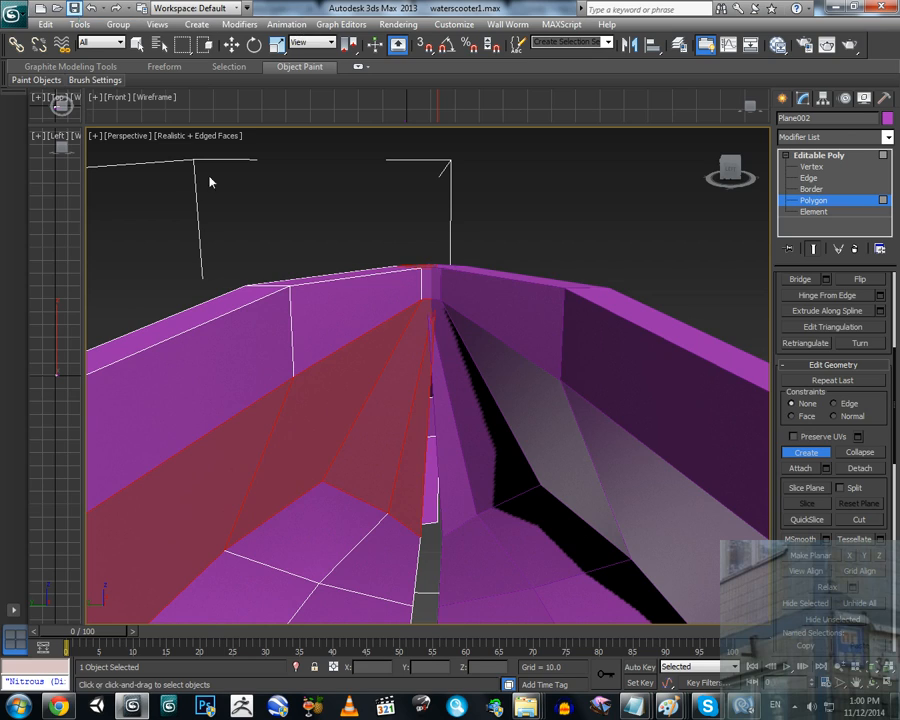
{"action": "middle_click_drag", "start_coordinate": [458, 388], "coordinate": [476, 362], "text": "alt"}
{"action": "key", "text": "w"}
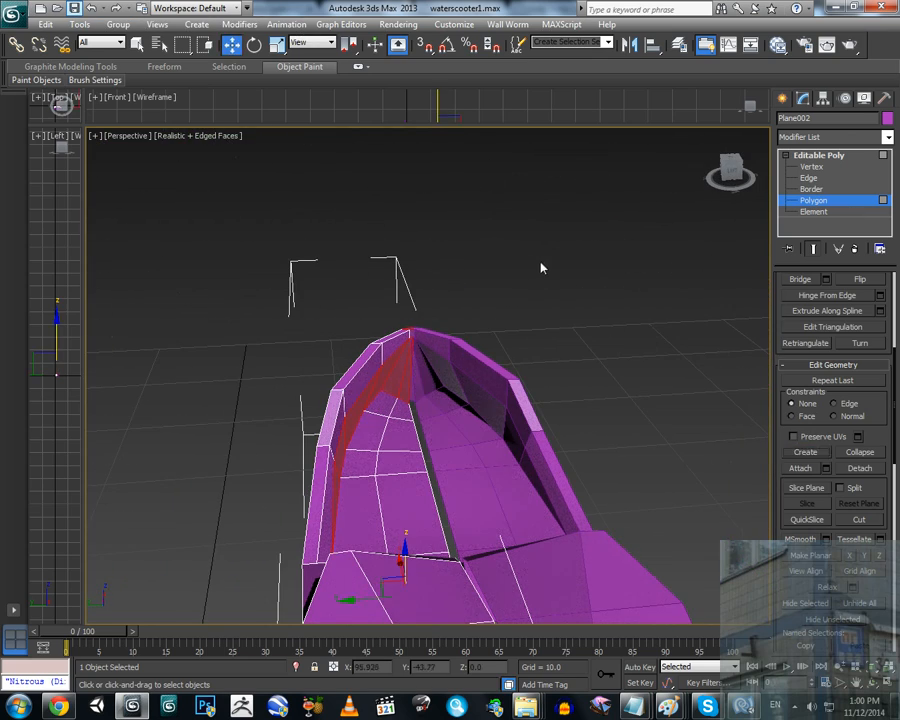
Step: Move the two middle vertices of the hull side's rear edge along X towards the nose, the lower one to about X -4.697
{"action": "middle_click_drag", "start_coordinate": [402, 307], "coordinate": [415, 440], "text": "alt"}
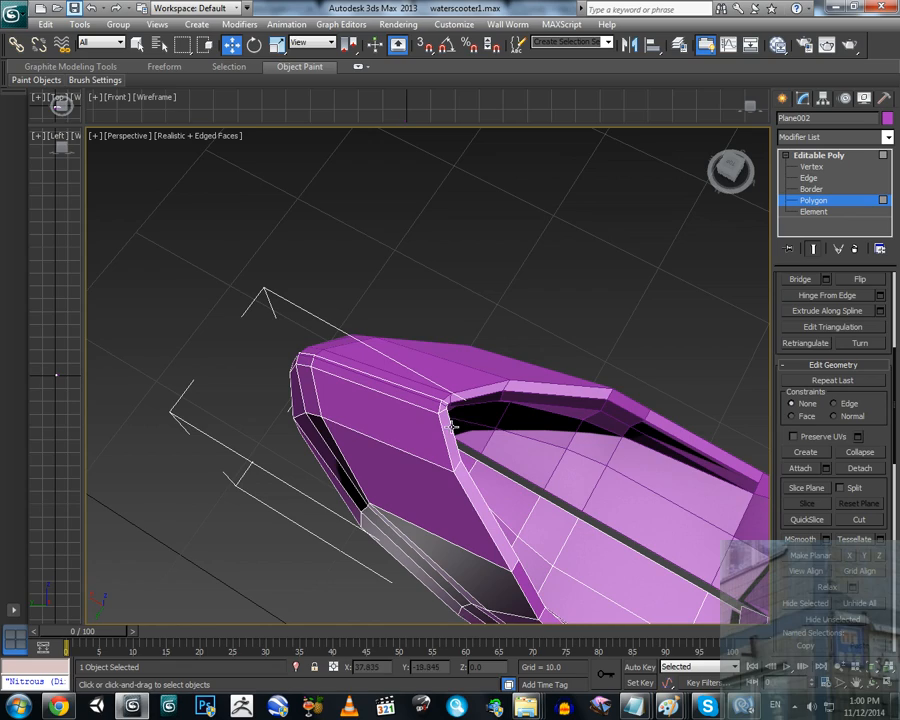
{"action": "middle_click_drag", "start_coordinate": [518, 440], "coordinate": [653, 449], "text": "alt"}
{"action": "scroll", "coordinate": [522, 364], "scroll_direction": "down", "scroll_amount": 5}
{"action": "left_click", "coordinate": [812, 167]}
{"action": "scroll", "coordinate": [522, 450], "scroll_direction": "up", "scroll_amount": 3}
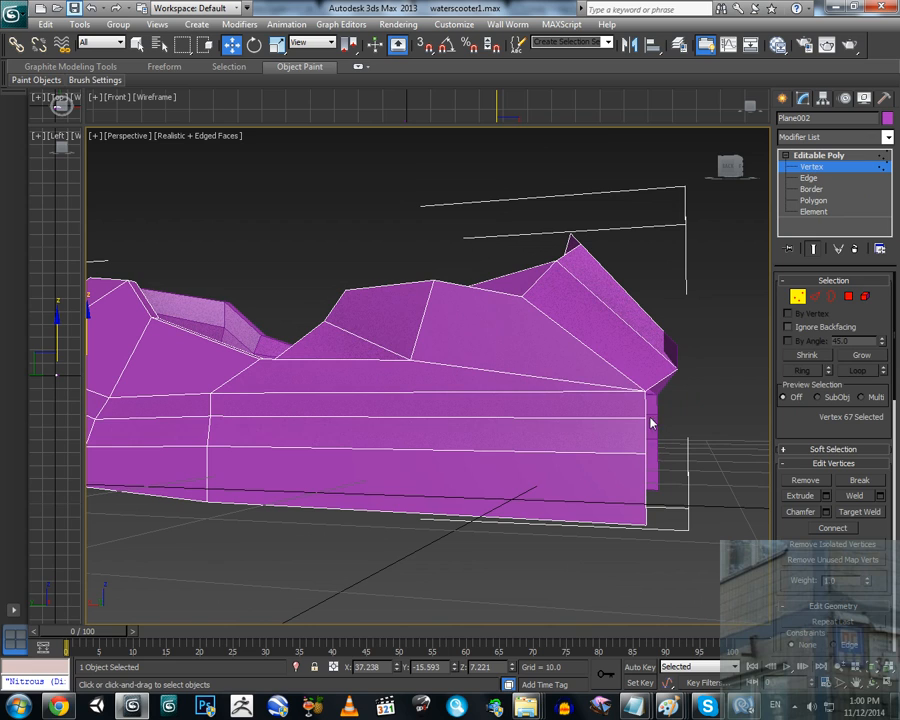
{"action": "left_click", "coordinate": [645, 417]}
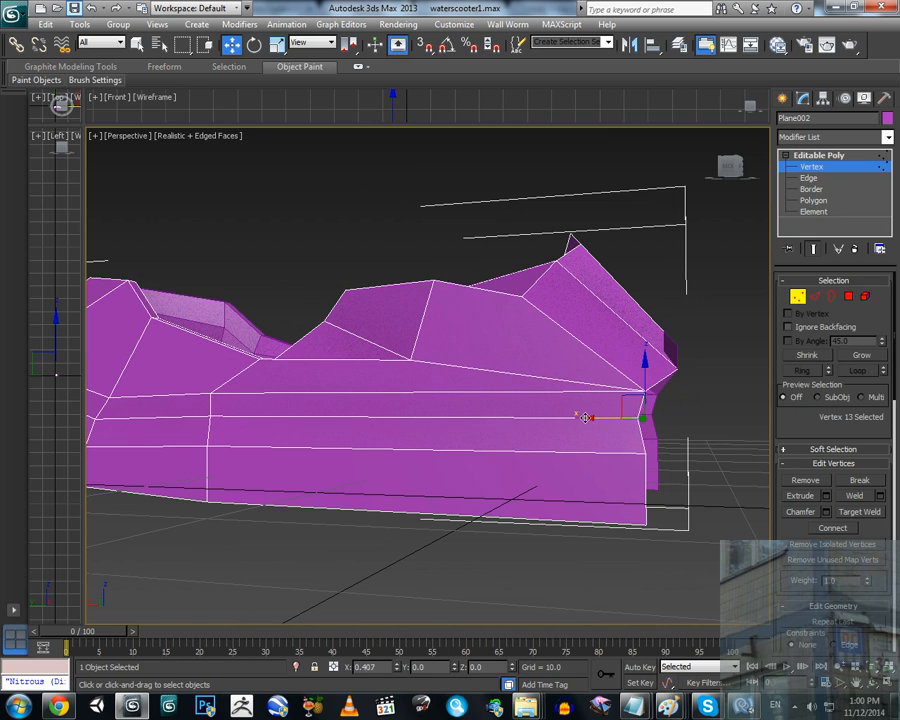
{"action": "left_click_drag", "start_coordinate": [585, 417], "coordinate": [648, 465]}
{"action": "left_click", "coordinate": [646, 453]}
{"action": "left_click_drag", "start_coordinate": [592, 450], "coordinate": [570, 450]}
Step: Move the bottom vertex of the hull side's rear edge to about X -2.466 and Z -1.51
{"action": "left_click", "coordinate": [638, 522]}
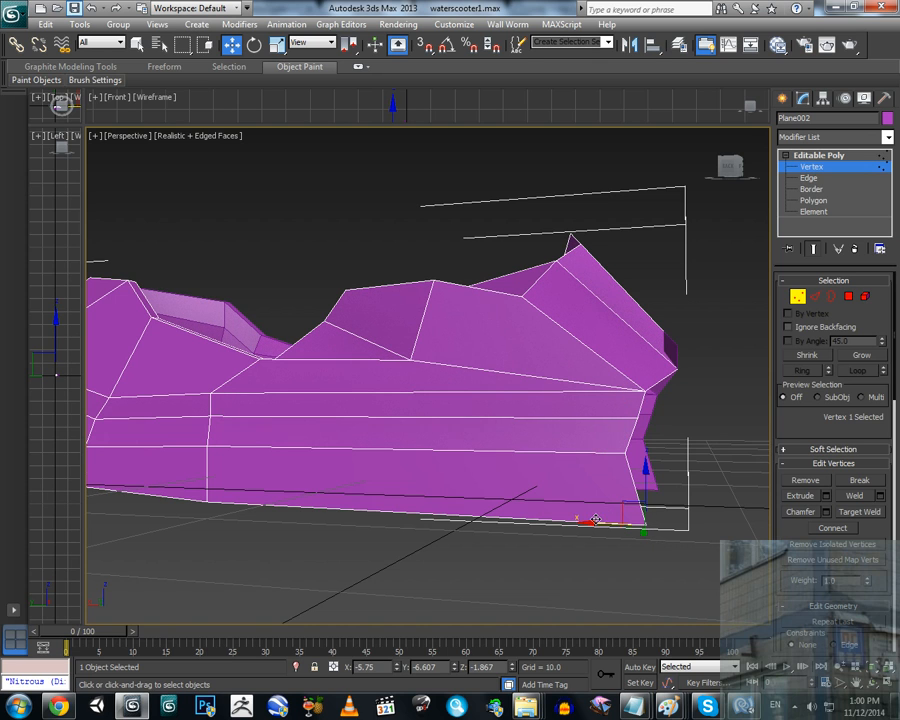
{"action": "left_click_drag", "start_coordinate": [595, 519], "coordinate": [531, 518]}
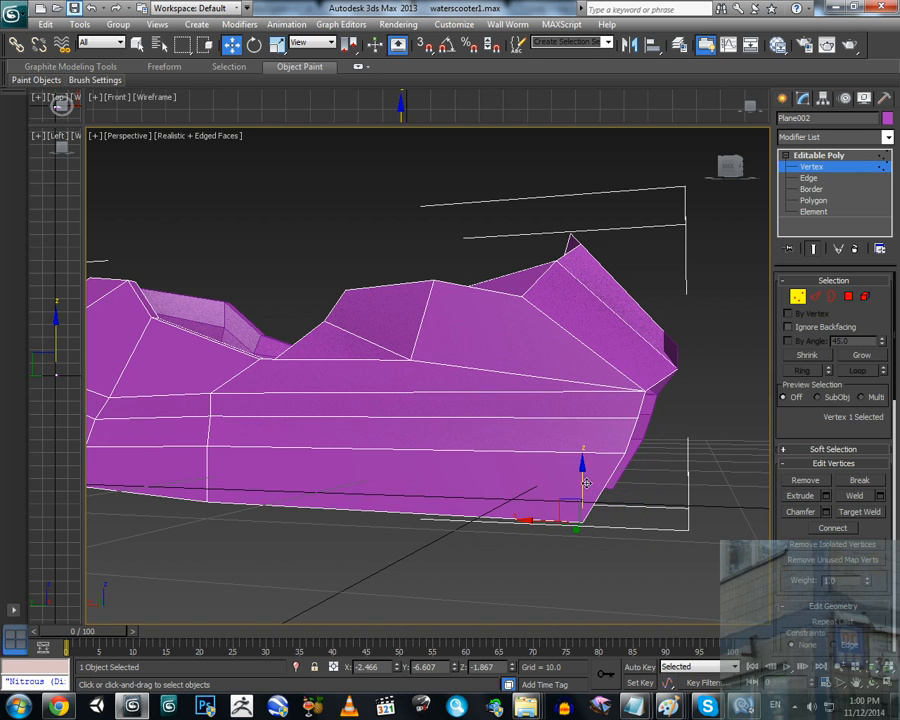
{"action": "left_click_drag", "start_coordinate": [584, 482], "coordinate": [584, 475]}
Step: Extrude the lower edge of the sloped rear surface downwards in three successive rows to form the rear wall
{"action": "middle_click_drag", "start_coordinate": [607, 474], "coordinate": [576, 434], "text": "alt"}
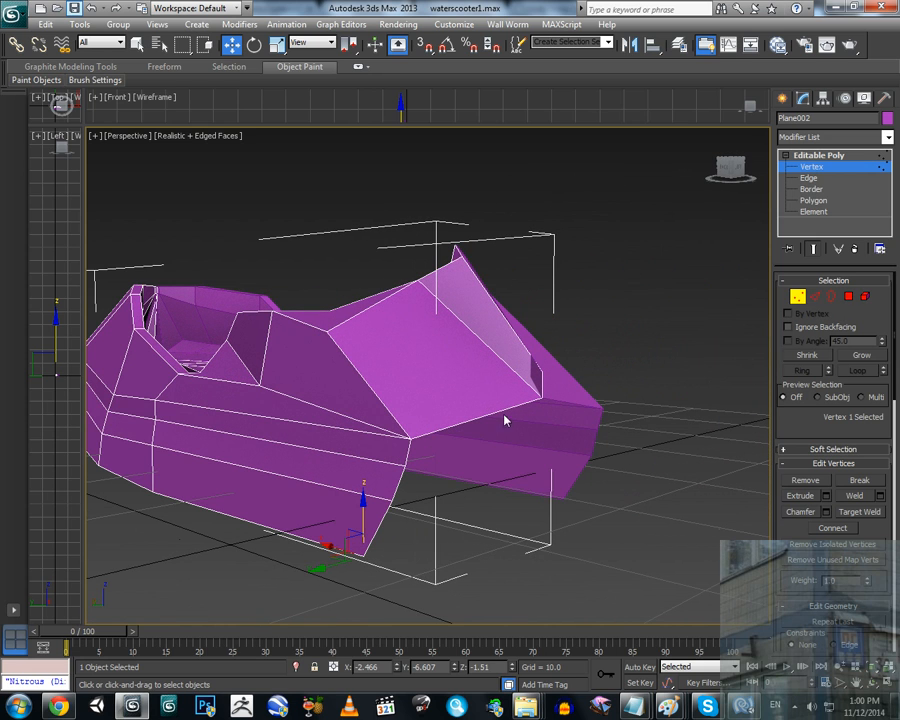
{"action": "left_click", "coordinate": [813, 297]}
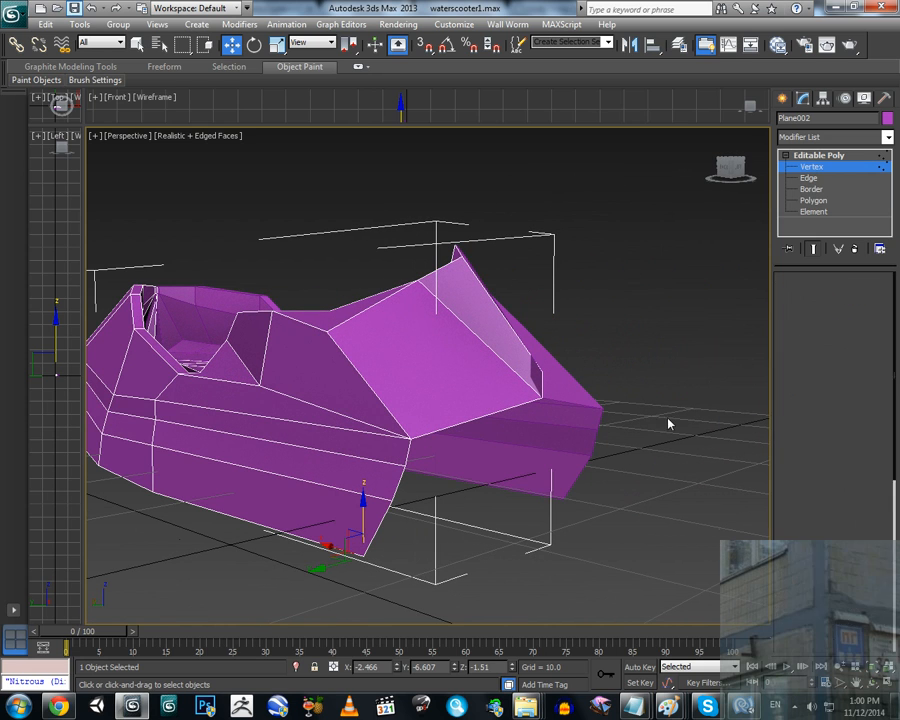
{"action": "left_click", "coordinate": [445, 428]}
{"action": "left_click_drag", "start_coordinate": [481, 375], "coordinate": [482, 476], "text": "shift"}
Step: Target-weld the rear wall's three outer vertices to the matching vertices on the hull side's rear edge
{"action": "key", "text": "1"}
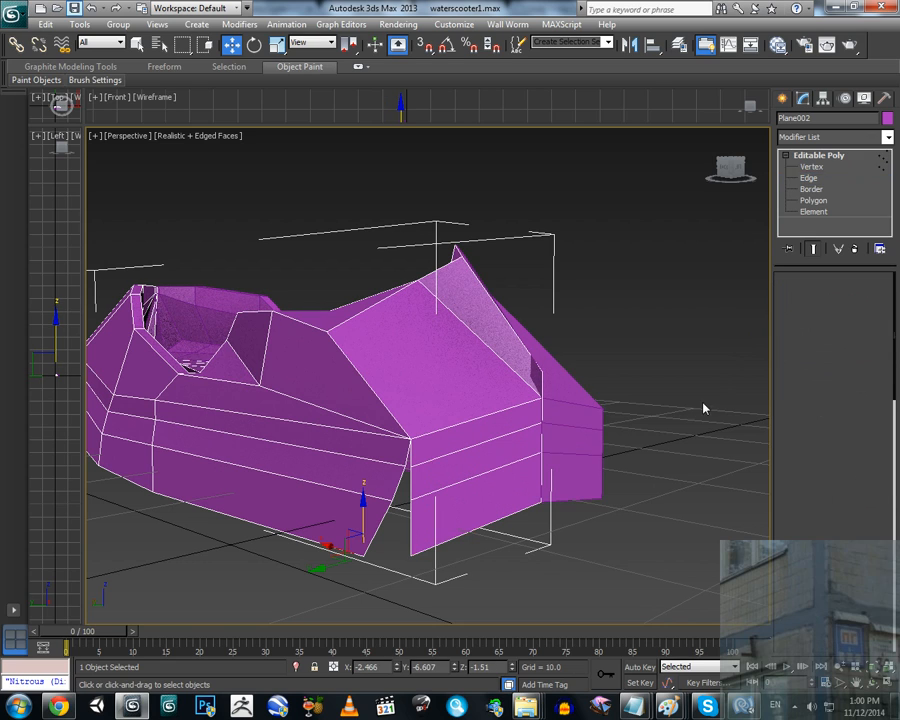
{"action": "left_click", "coordinate": [412, 464]}
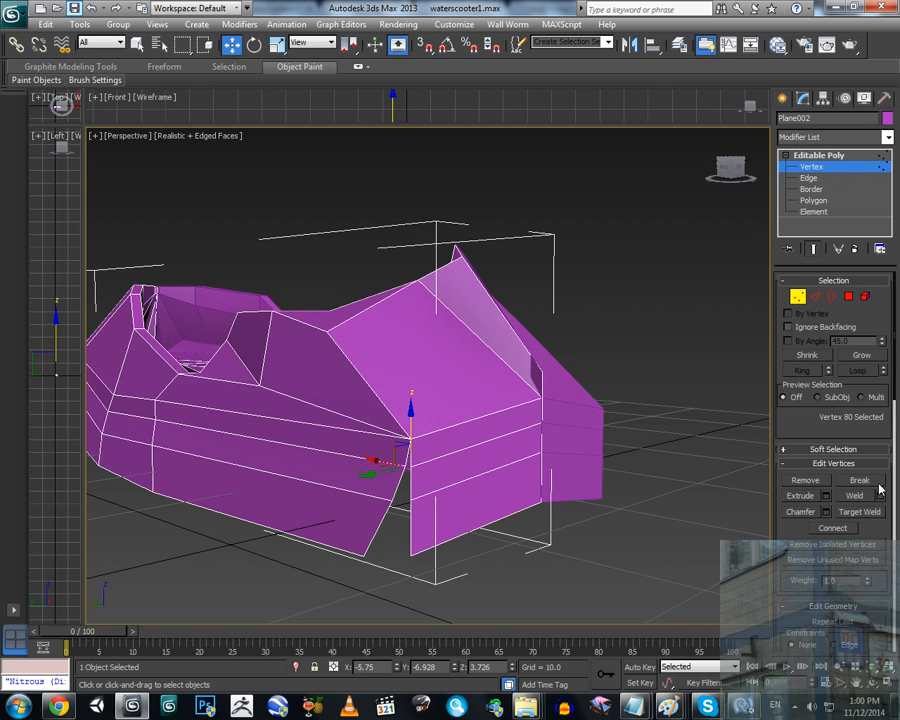
{"action": "left_click", "coordinate": [862, 512]}
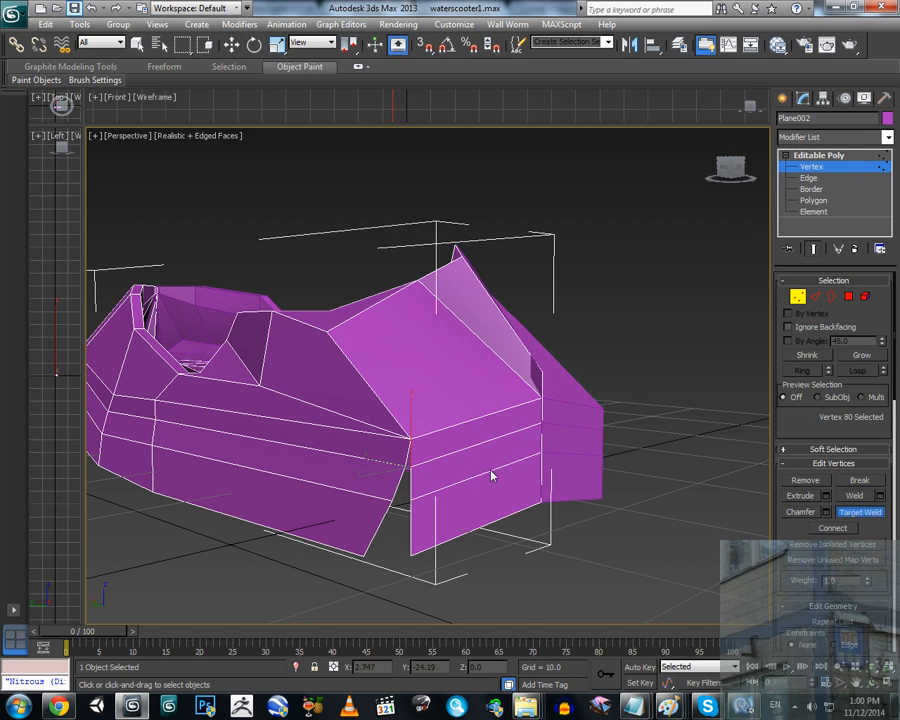
{"action": "left_click", "coordinate": [402, 466]}
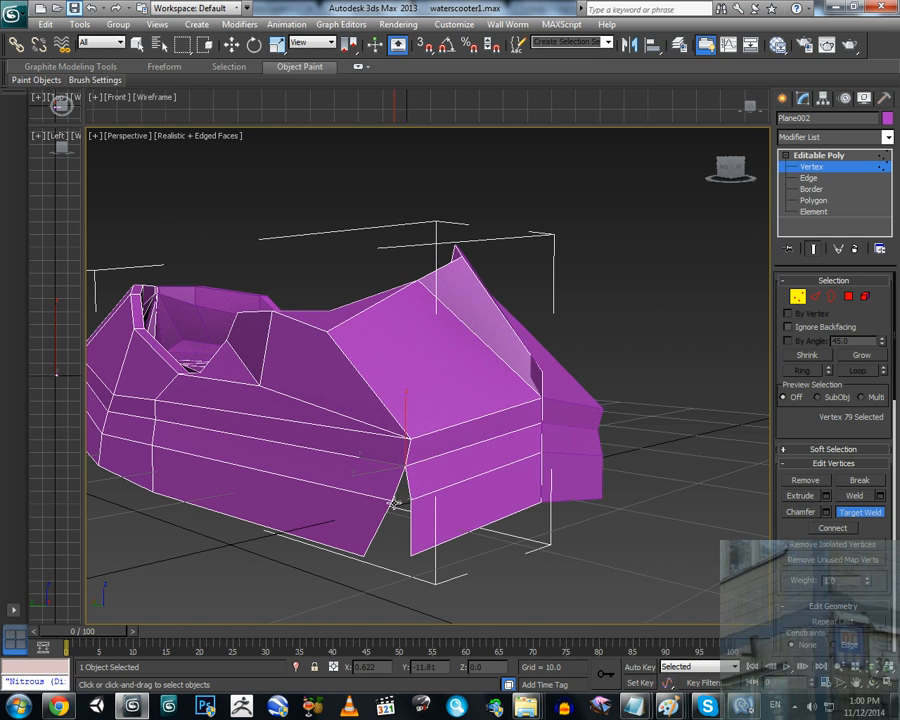
{"action": "left_click", "coordinate": [395, 502]}
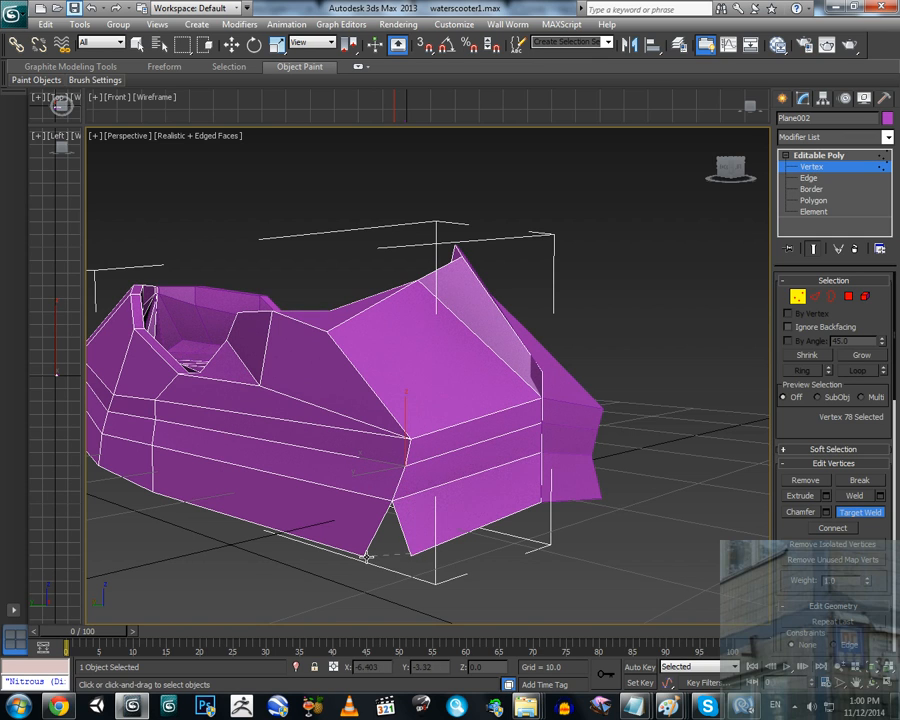
{"action": "left_click", "coordinate": [367, 556]}
Step: Move the rear wall's three centreline vertices along X to taper the wall towards the bottom
{"action": "middle_click_drag", "start_coordinate": [505, 450], "coordinate": [445, 415], "text": "alt"}
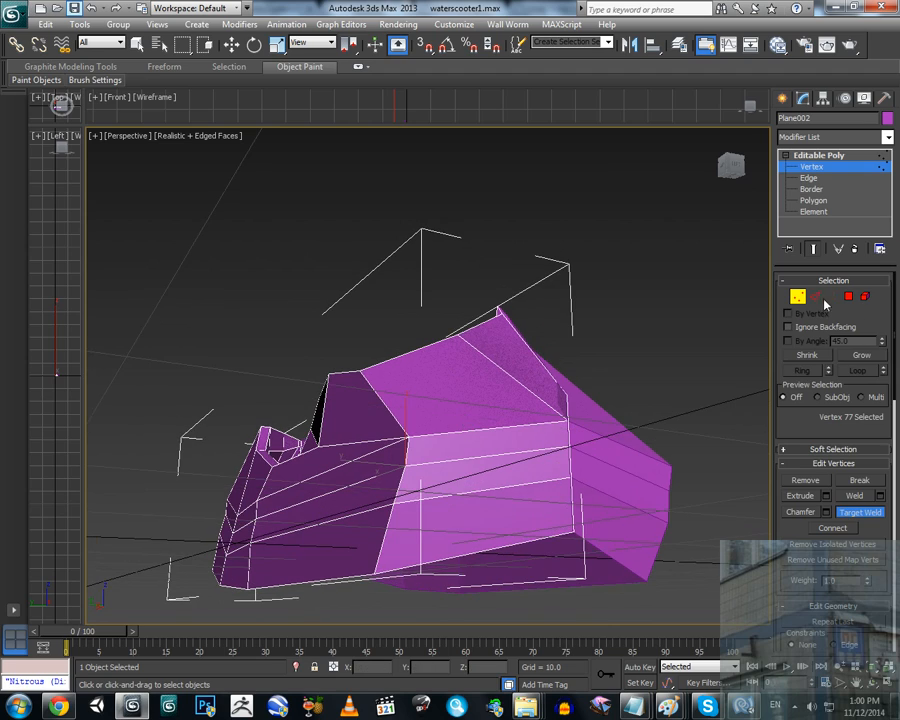
{"action": "left_click", "coordinate": [800, 297]}
{"action": "middle_click_drag", "start_coordinate": [520, 460], "coordinate": [483, 443], "text": "alt"}
{"action": "key", "text": "1"}
{"action": "scroll", "coordinate": [530, 450], "scroll_direction": "up", "scroll_amount": 3}
{"action": "key", "text": "w"}
{"action": "left_click", "coordinate": [490, 444]}
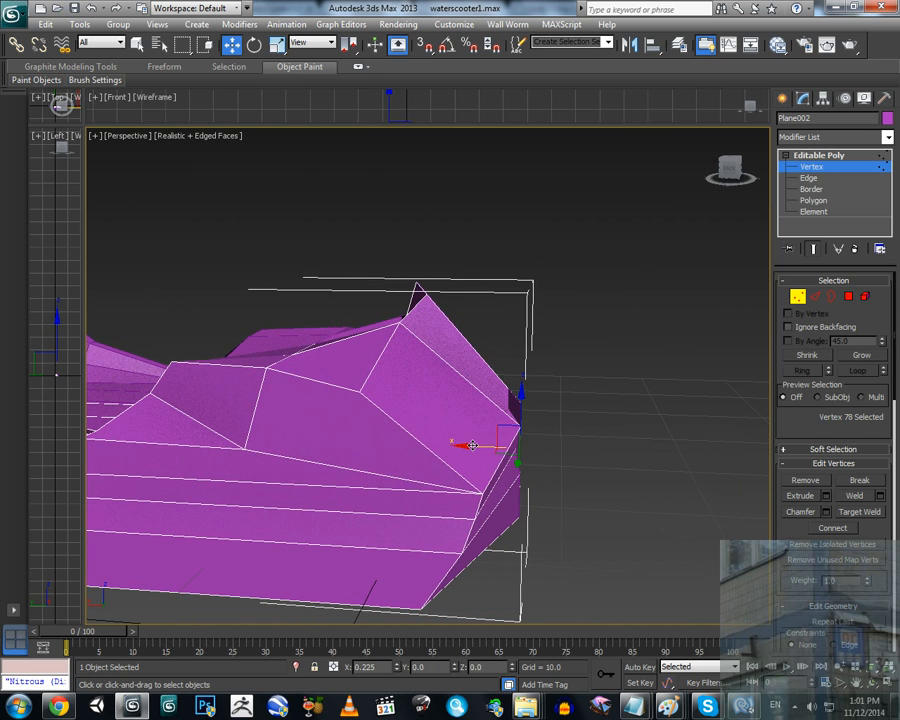
{"action": "left_click", "coordinate": [483, 472]}
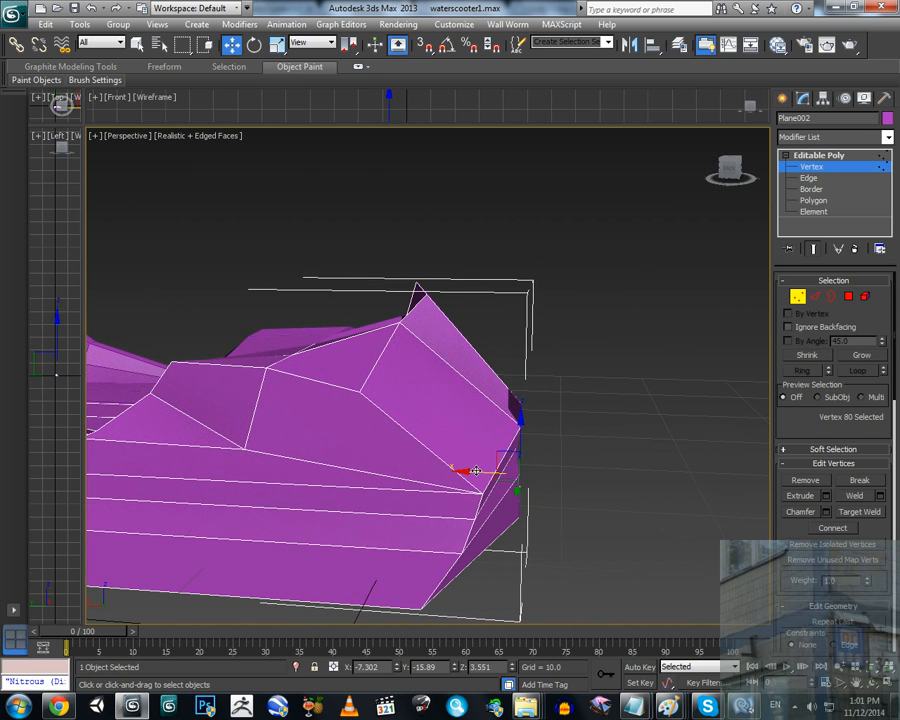
{"action": "left_click_drag", "start_coordinate": [475, 470], "coordinate": [490, 471]}
{"action": "left_click", "coordinate": [516, 502]}
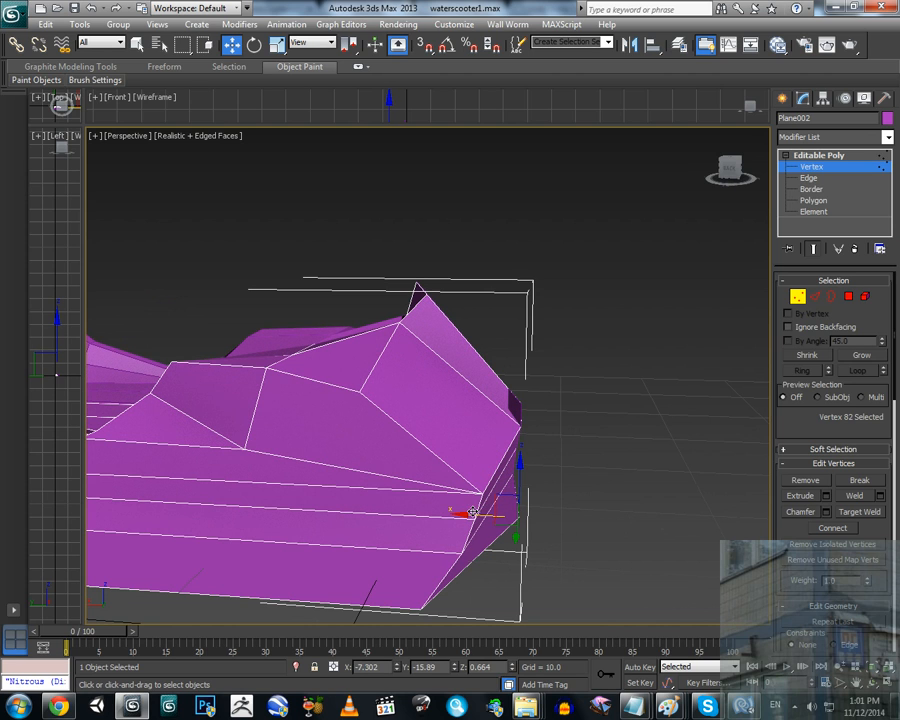
{"action": "left_click_drag", "start_coordinate": [458, 513], "coordinate": [472, 548]}
Step: Move the middle and top vertices of the rear corner along X towards the nose, the top one to about X -4.585
{"action": "left_click", "coordinate": [449, 543]}
{"action": "middle_click_drag", "start_coordinate": [448, 540], "coordinate": [440, 567], "text": "alt"}
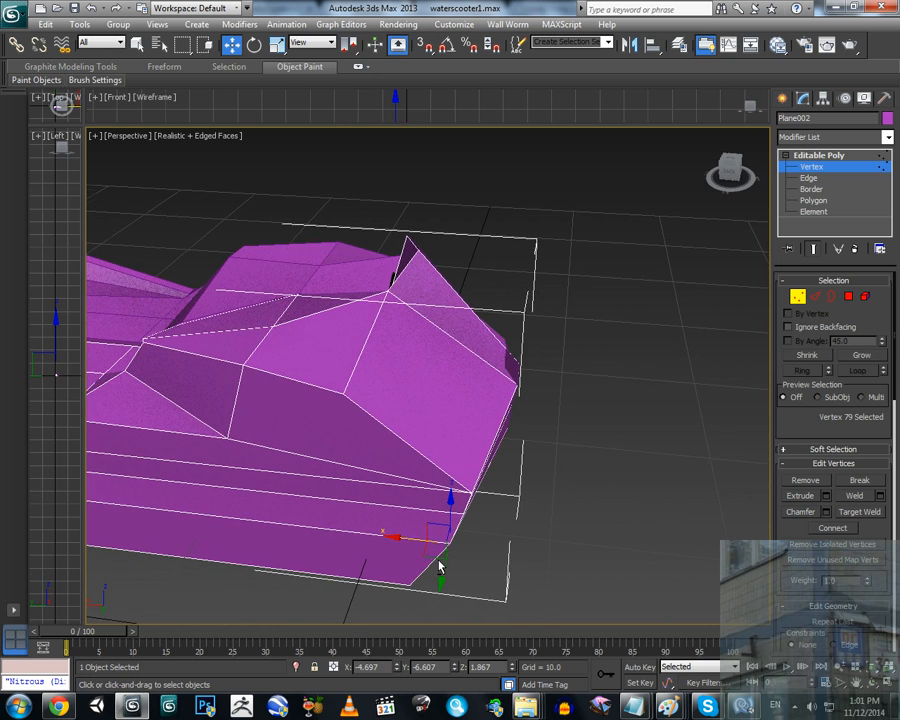
{"action": "left_click_drag", "start_coordinate": [396, 537], "coordinate": [368, 534]}
{"action": "middle_click_drag", "start_coordinate": [378, 531], "coordinate": [426, 488], "text": "alt"}
{"action": "left_click", "coordinate": [460, 507]}
{"action": "left_click_drag", "start_coordinate": [414, 503], "coordinate": [416, 476]}
{"action": "left_click", "coordinate": [468, 482]}
{"action": "middle_click_drag", "start_coordinate": [416, 476], "coordinate": [477, 468], "text": "alt"}
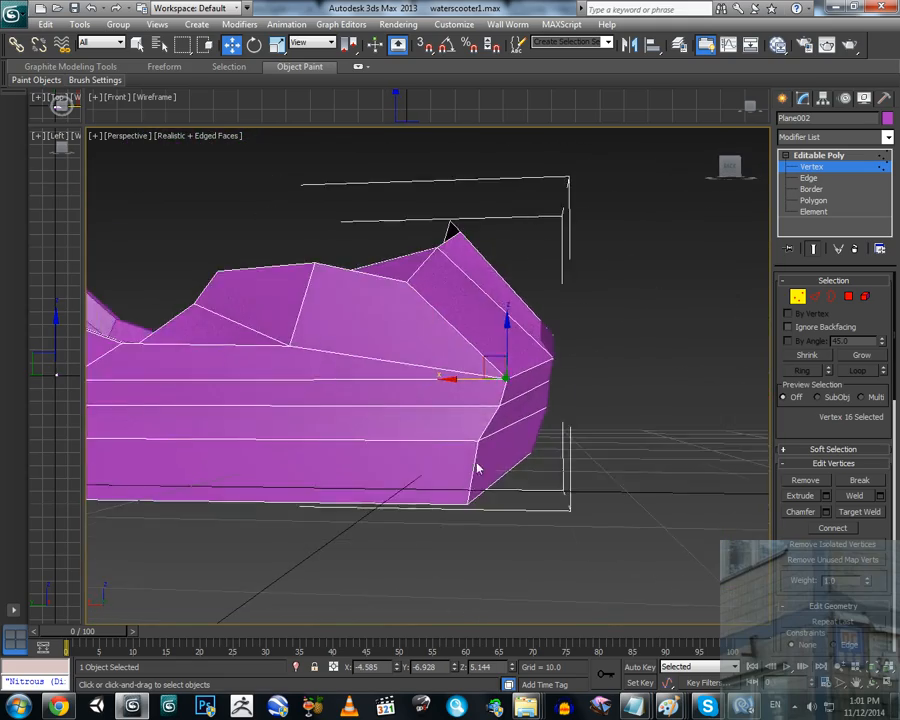
Step: Move the rear wall's bottom corner and bottom centreline vertices along X towards the nose, the centreline one to about X -5.051
{"action": "left_click", "coordinate": [467, 505]}
{"action": "left_click_drag", "start_coordinate": [440, 504], "coordinate": [393, 498]}
{"action": "mouse_move", "coordinate": [480, 457]}
{"action": "middle_mouse_down", "text": "alt"}
{"action": "mouse_move", "coordinate": [430, 474]}
{"action": "mouse_move", "coordinate": [641, 438]}
{"action": "mouse_move", "coordinate": [625, 424]}
{"action": "mouse_move", "coordinate": [514, 423]}
{"action": "mouse_move", "coordinate": [472, 382]}
{"action": "mouse_move", "coordinate": [504, 464]}
{"action": "mouse_move", "coordinate": [552, 444]}
{"action": "mouse_move", "coordinate": [490, 410]}
{"action": "mouse_move", "coordinate": [450, 472]}
{"action": "mouse_move", "coordinate": [483, 460]}
{"action": "middle_mouse_up", "text": "alt"}
{"action": "left_click", "coordinate": [453, 458]}
{"action": "left_click_drag", "start_coordinate": [400, 456], "coordinate": [385, 453]}
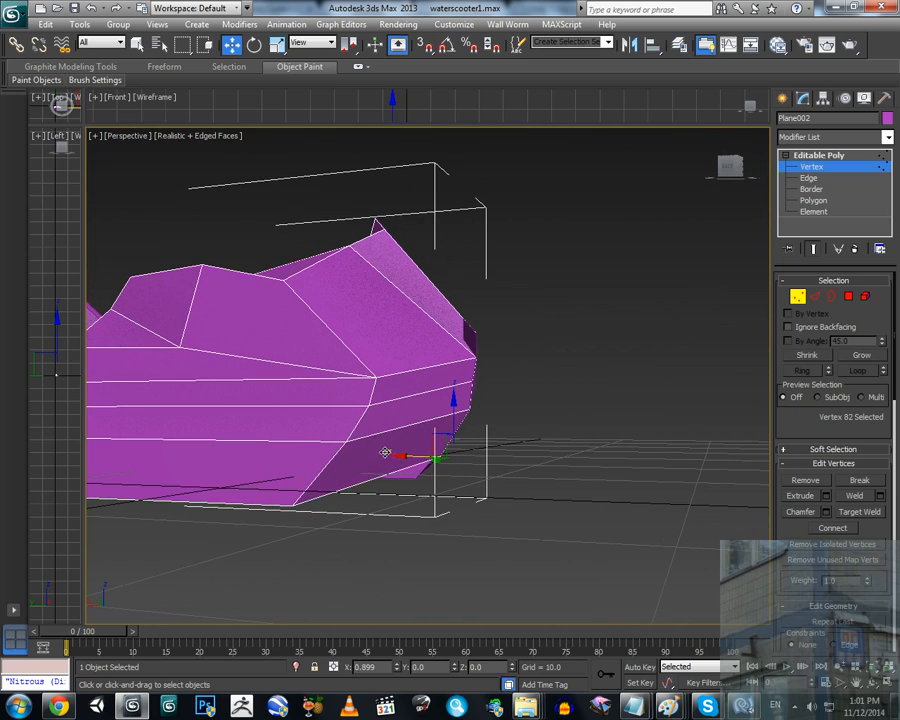
Step: Move the rear corner's top vertex to about X -3.563 and Y -7.347
{"action": "middle_click_drag", "start_coordinate": [412, 504], "coordinate": [456, 446], "text": "alt"}
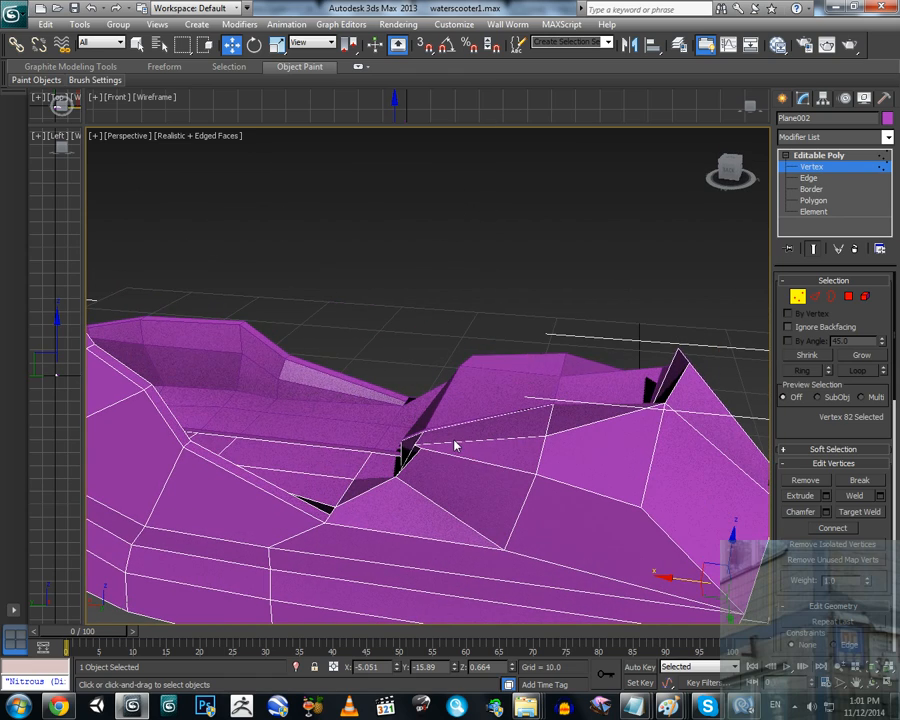
{"action": "middle_click_drag", "start_coordinate": [270, 405], "coordinate": [416, 392]}
{"action": "scroll", "coordinate": [540, 409], "scroll_direction": "down", "scroll_amount": 6}
{"action": "middle_click_drag", "start_coordinate": [540, 409], "coordinate": [450, 387], "text": "alt"}
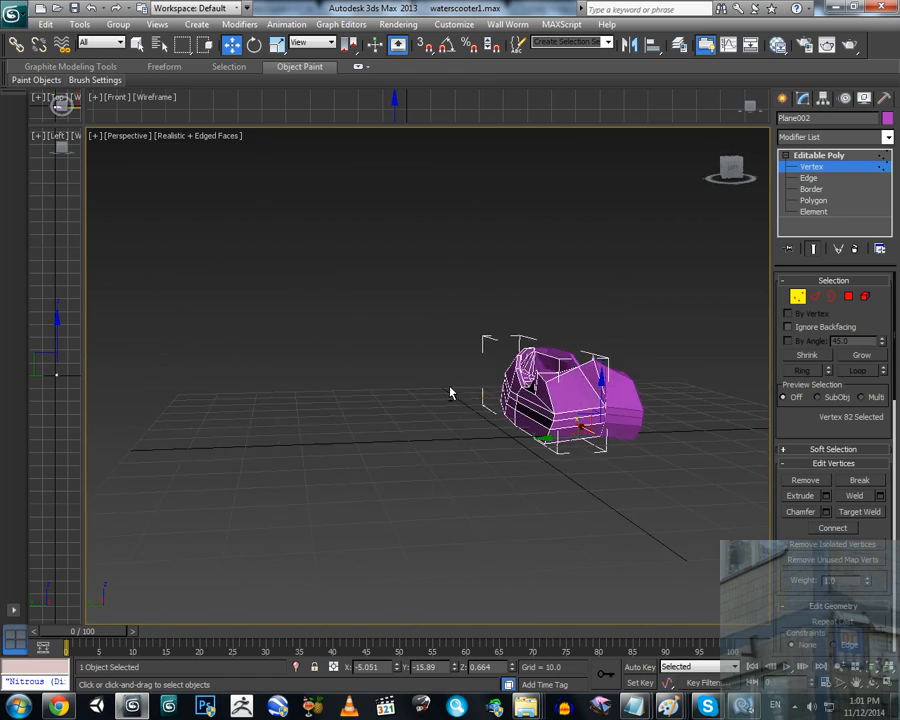
{"action": "middle_click_drag", "start_coordinate": [581, 399], "coordinate": [540, 477]}
{"action": "scroll", "coordinate": [538, 452], "scroll_direction": "up", "scroll_amount": 3}
{"action": "scroll", "coordinate": [551, 461], "scroll_direction": "up", "scroll_amount": 3}
{"action": "scroll", "coordinate": [526, 442], "scroll_direction": "up", "scroll_amount": 3}
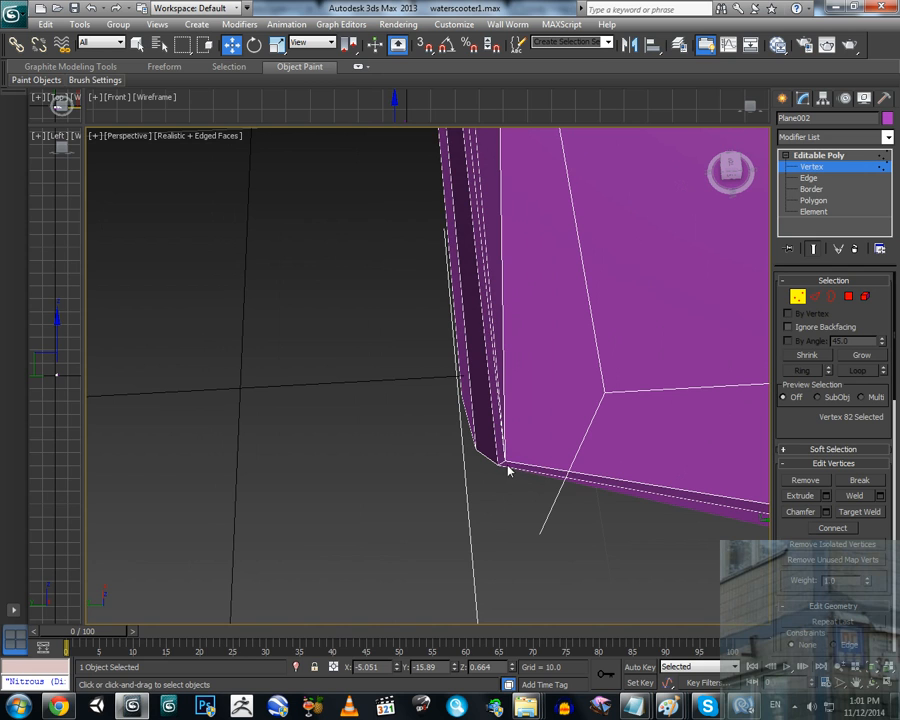
{"action": "left_click", "coordinate": [506, 448]}
{"action": "left_click_drag", "start_coordinate": [499, 420], "coordinate": [501, 393]}
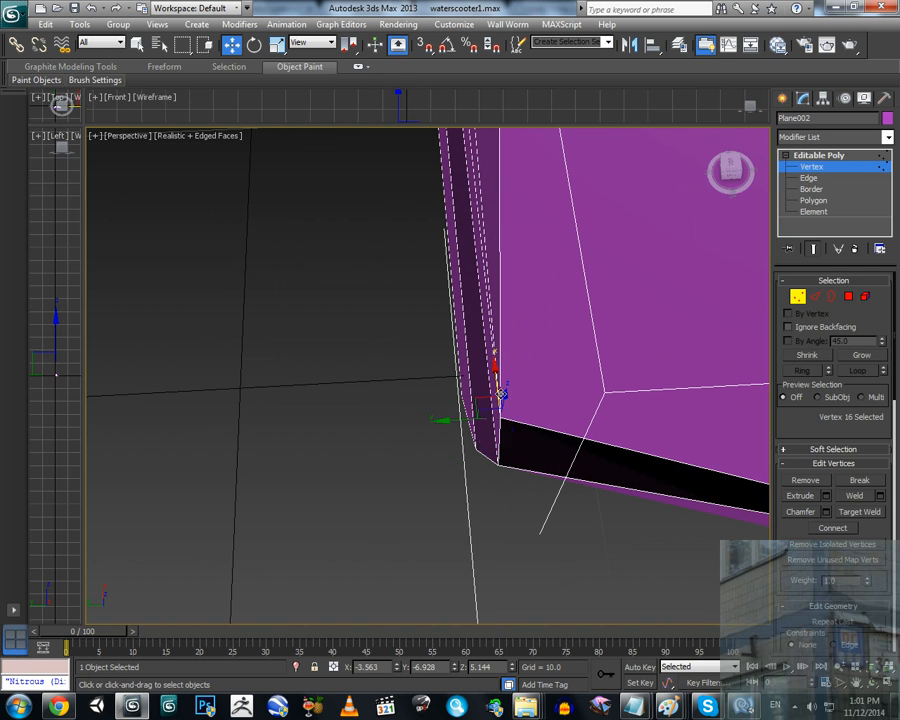
{"action": "left_click_drag", "start_coordinate": [448, 419], "coordinate": [467, 417]}
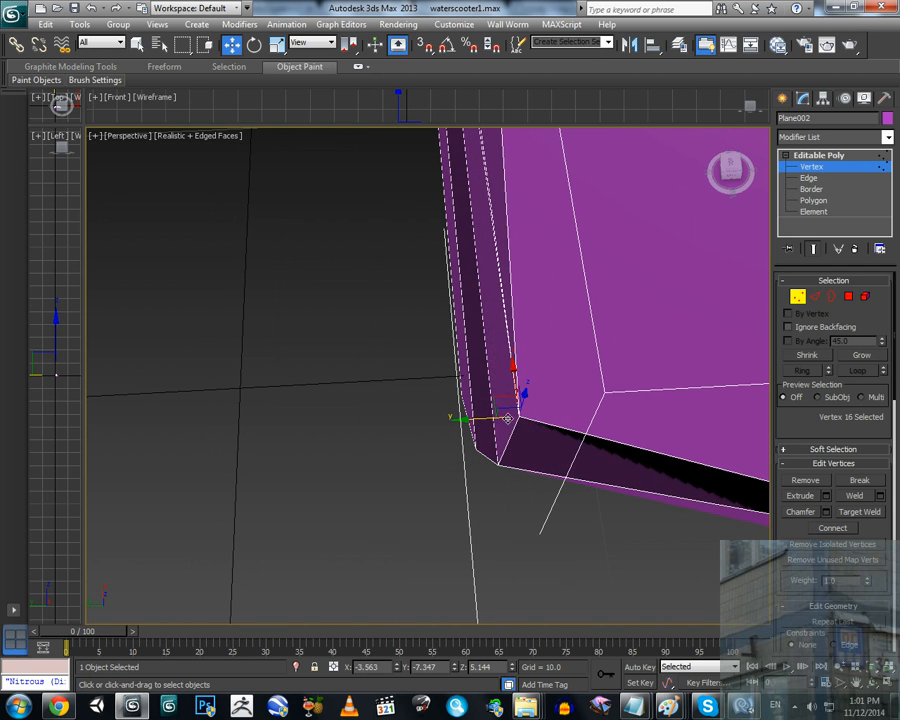
Step: Move the rear corner's middle vertex to about X -3.801 and Y -6.928, and deselect the hull
{"action": "middle_click_drag", "start_coordinate": [508, 418], "coordinate": [590, 348], "text": "alt"}
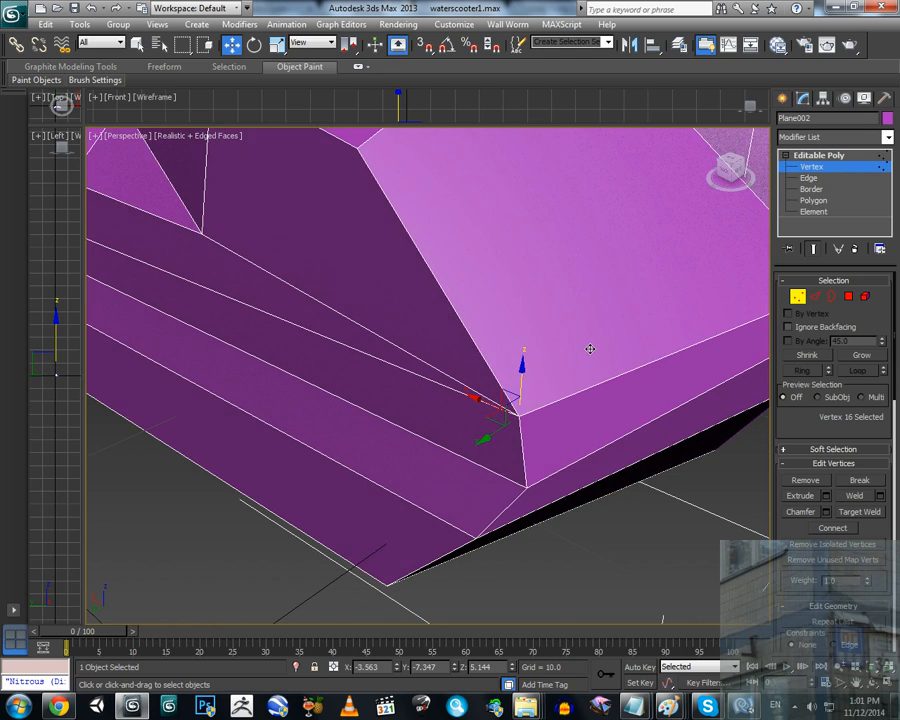
{"action": "left_click", "coordinate": [527, 487]}
{"action": "left_click_drag", "start_coordinate": [501, 478], "coordinate": [487, 472]}
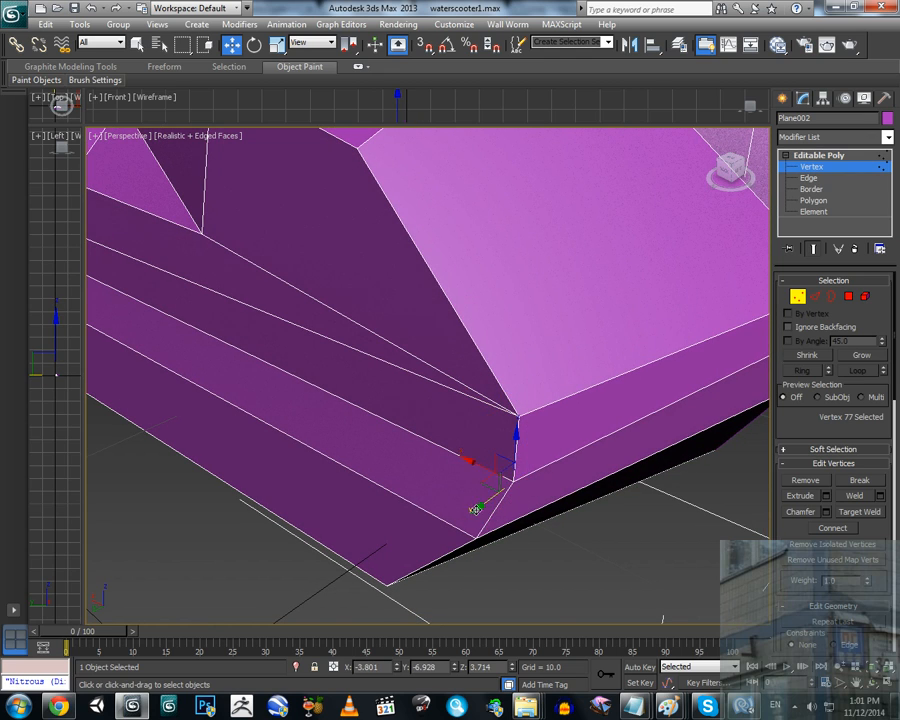
{"action": "scroll", "coordinate": [475, 509], "scroll_direction": "down", "scroll_amount": 10}
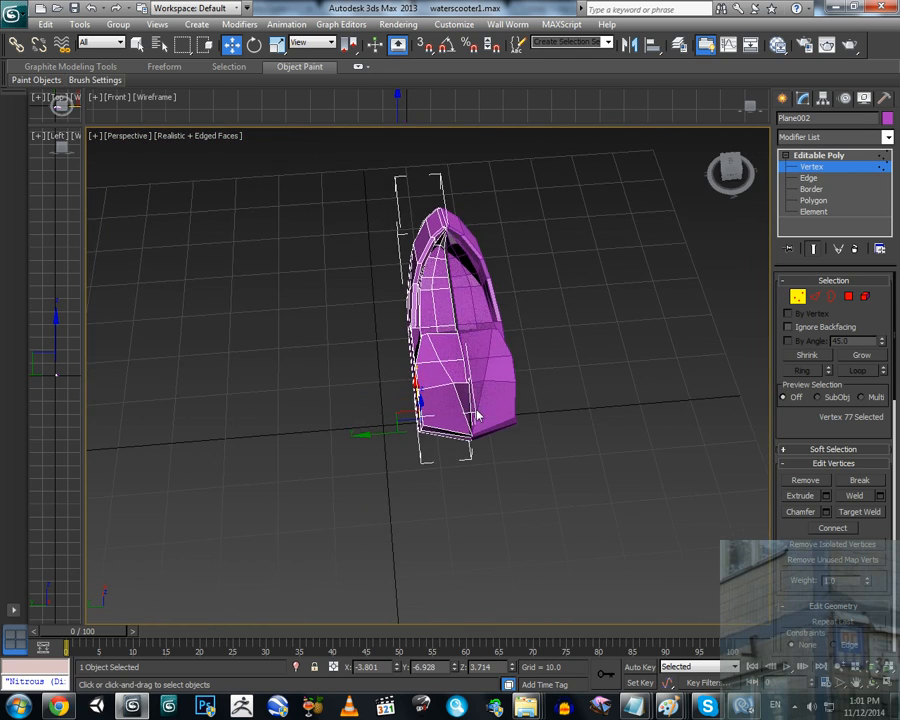
{"action": "left_click", "coordinate": [685, 325]}
Step: Examine the whole hull, its open cockpit and the raised rear section from several angles
{"action": "middle_click_drag", "start_coordinate": [532, 345], "coordinate": [478, 380], "text": "alt"}
{"action": "scroll", "coordinate": [540, 361], "scroll_direction": "up", "scroll_amount": 3}
{"action": "middle_click_drag", "start_coordinate": [540, 361], "coordinate": [476, 479]}
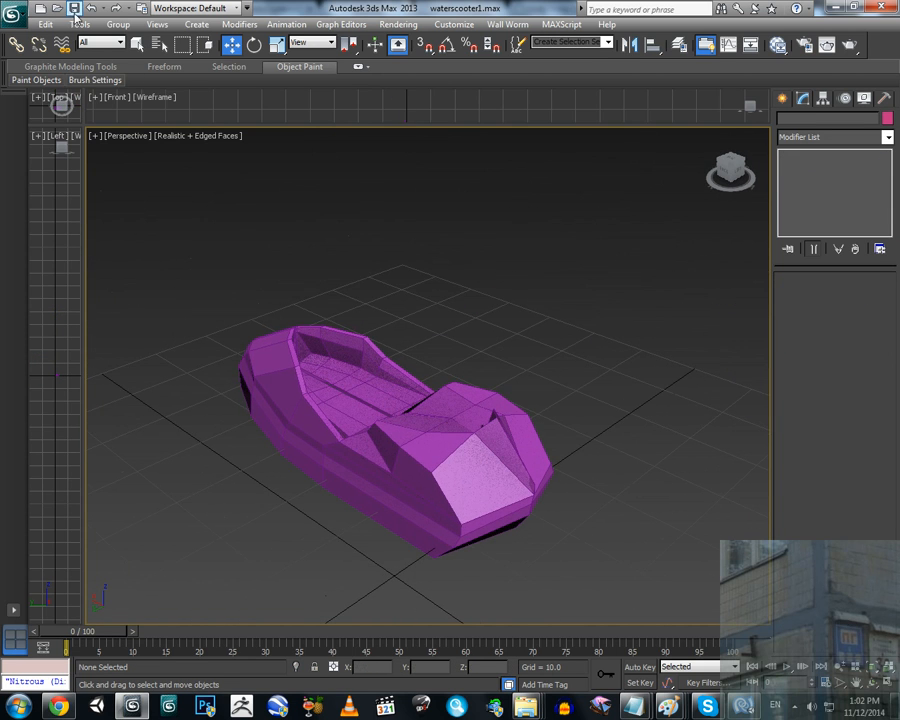
{"action": "scroll", "coordinate": [362, 416], "scroll_direction": "up", "scroll_amount": 5}
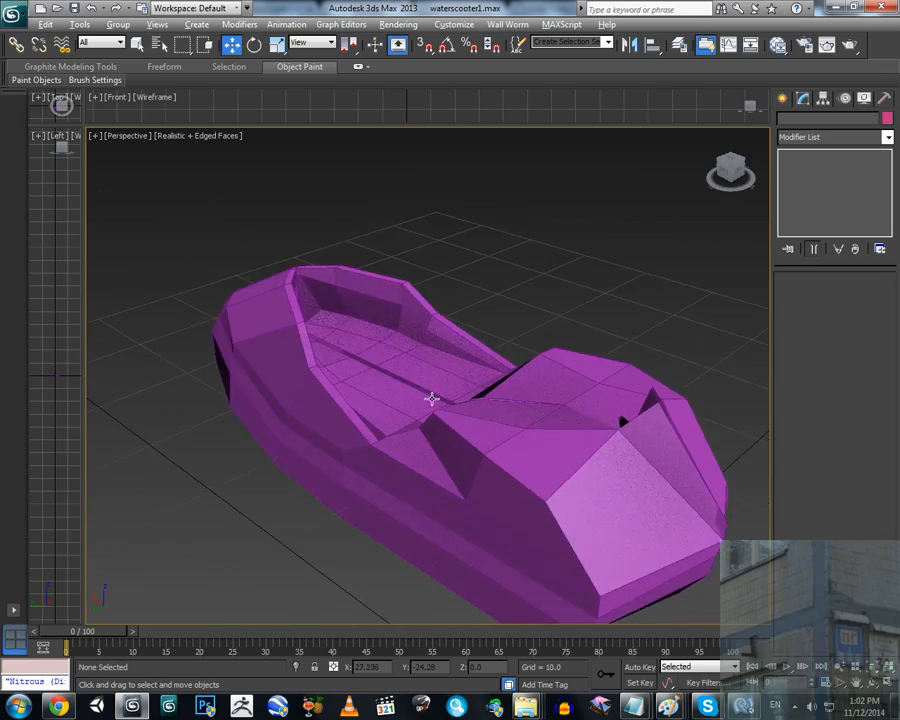
{"action": "middle_click_drag", "start_coordinate": [432, 399], "coordinate": [527, 350], "text": "alt"}
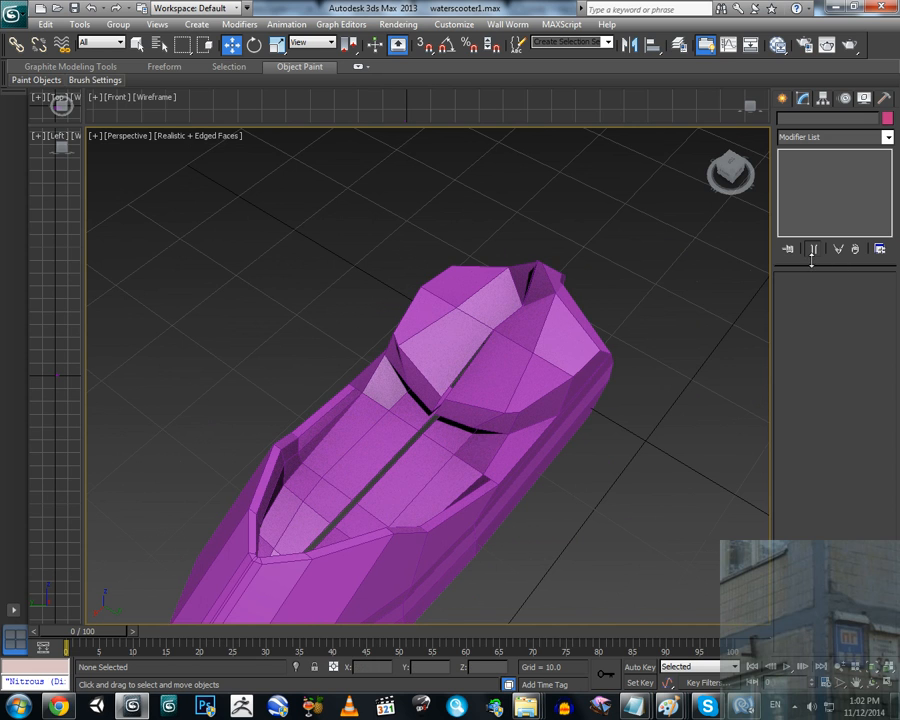
{"action": "left_click", "coordinate": [798, 710]}
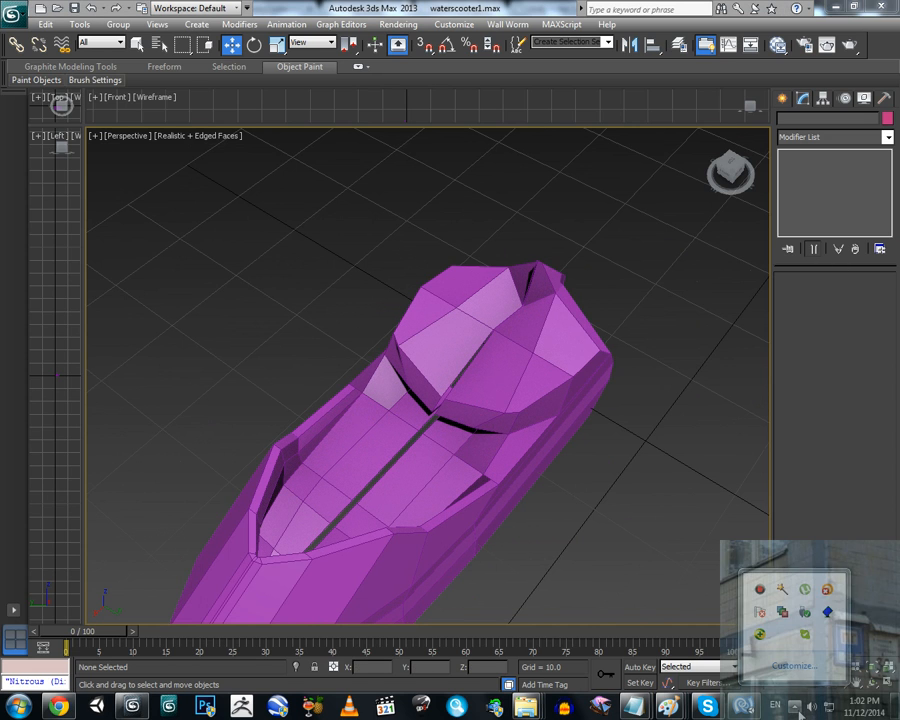
{"action": "left_click", "coordinate": [796, 708]}
{"action": "scroll", "coordinate": [520, 385], "scroll_direction": "up", "scroll_amount": 3}
{"action": "middle_click_drag", "start_coordinate": [535, 344], "coordinate": [498, 356], "text": "alt"}
Step: Move the middle vertex on the raised rear section's front upper edge along Y towards the centreline, to about Y -11.917
{"action": "left_click", "coordinate": [498, 356]}
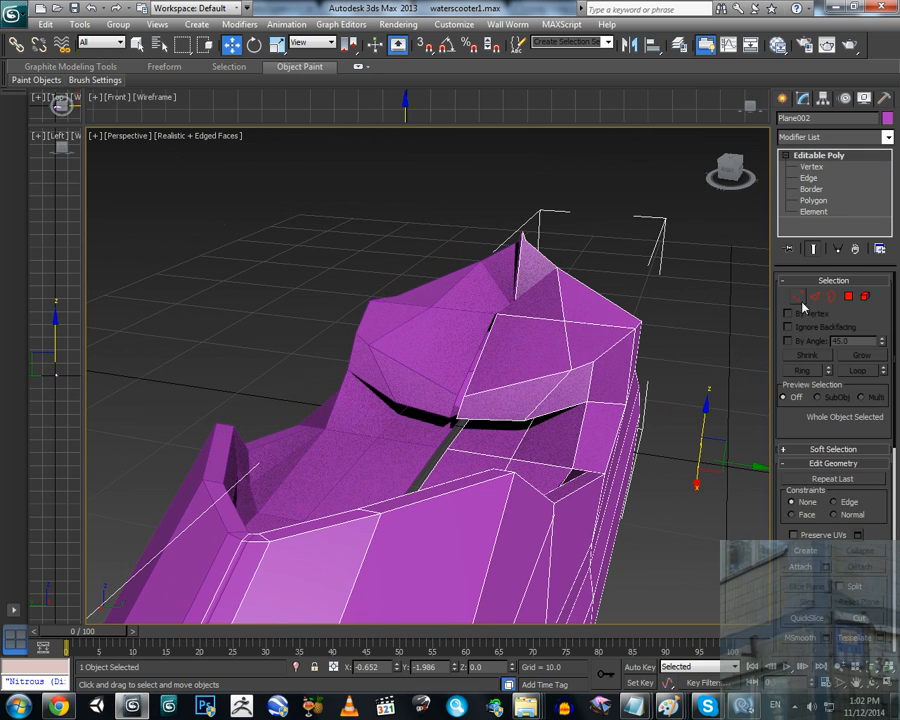
{"action": "key", "text": "1"}
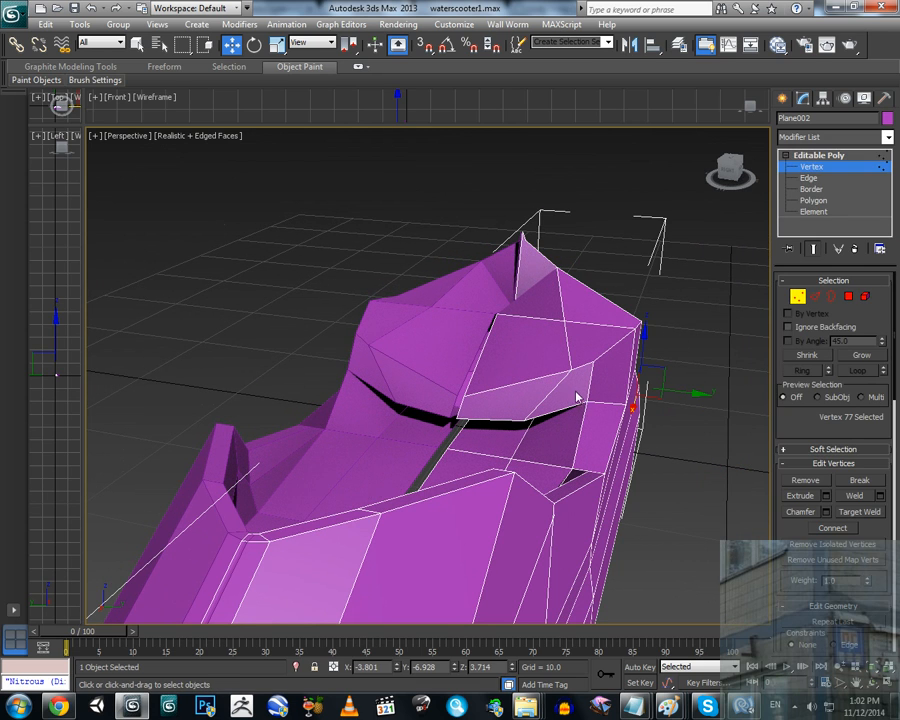
{"action": "left_click", "coordinate": [570, 372]}
{"action": "middle_click_drag", "start_coordinate": [570, 372], "coordinate": [612, 420], "text": "alt"}
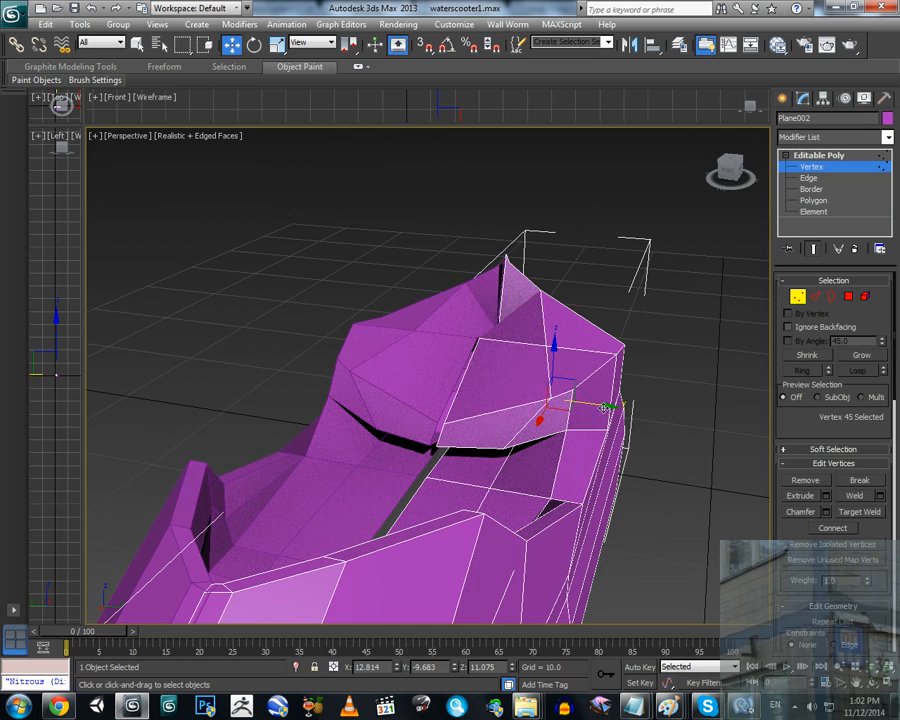
{"action": "left_click_drag", "start_coordinate": [572, 392], "coordinate": [499, 431]}
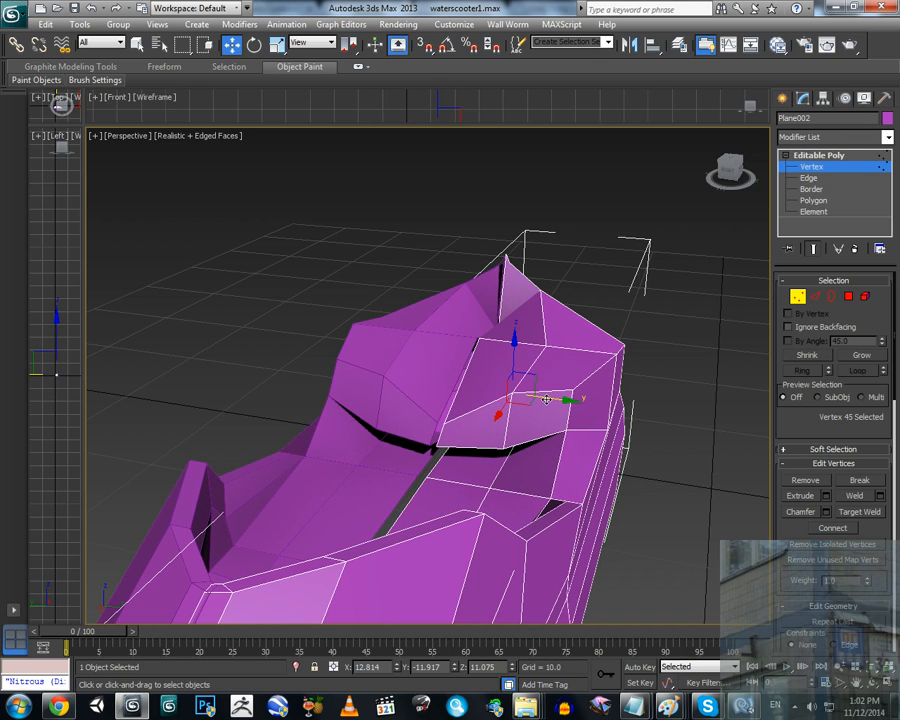
{"action": "middle_click_drag", "start_coordinate": [447, 433], "coordinate": [471, 382], "text": "alt"}
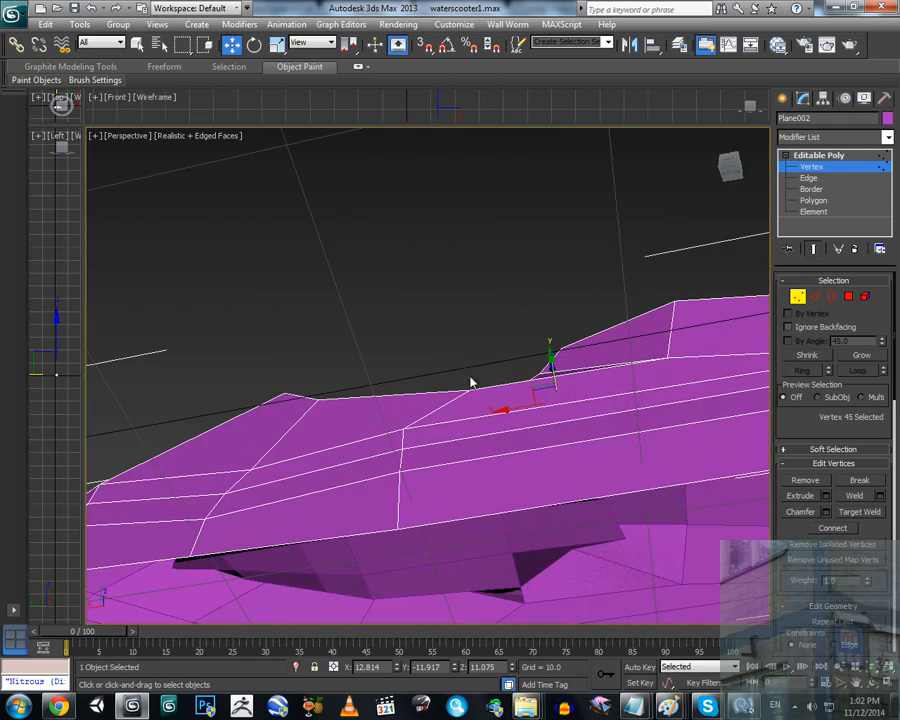
{"action": "left_click", "coordinate": [793, 703]}
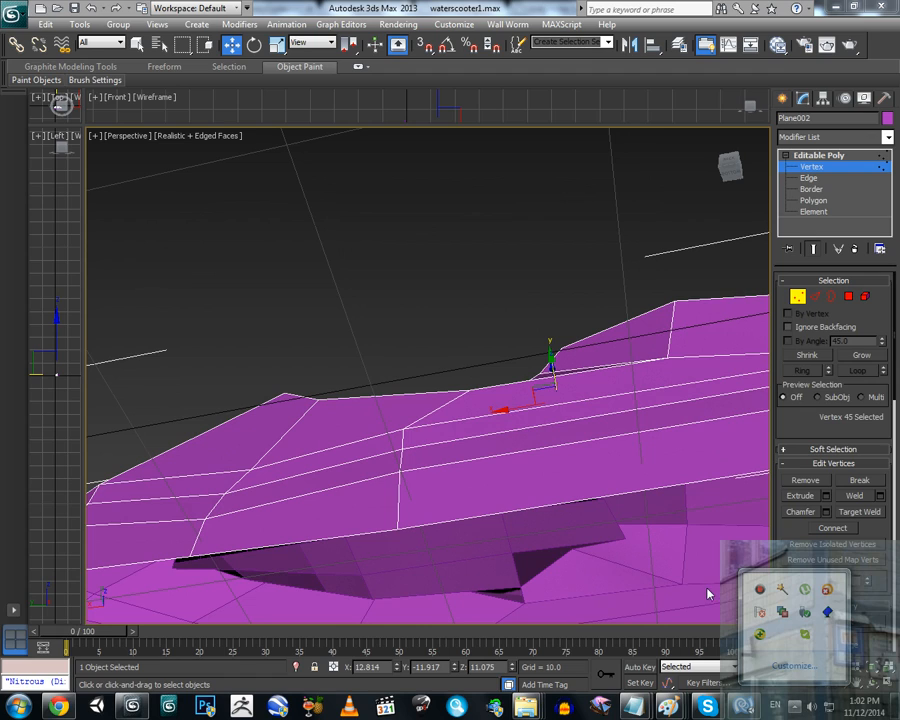
{"action": "middle_click_drag", "start_coordinate": [547, 367], "coordinate": [580, 486], "text": "alt"}
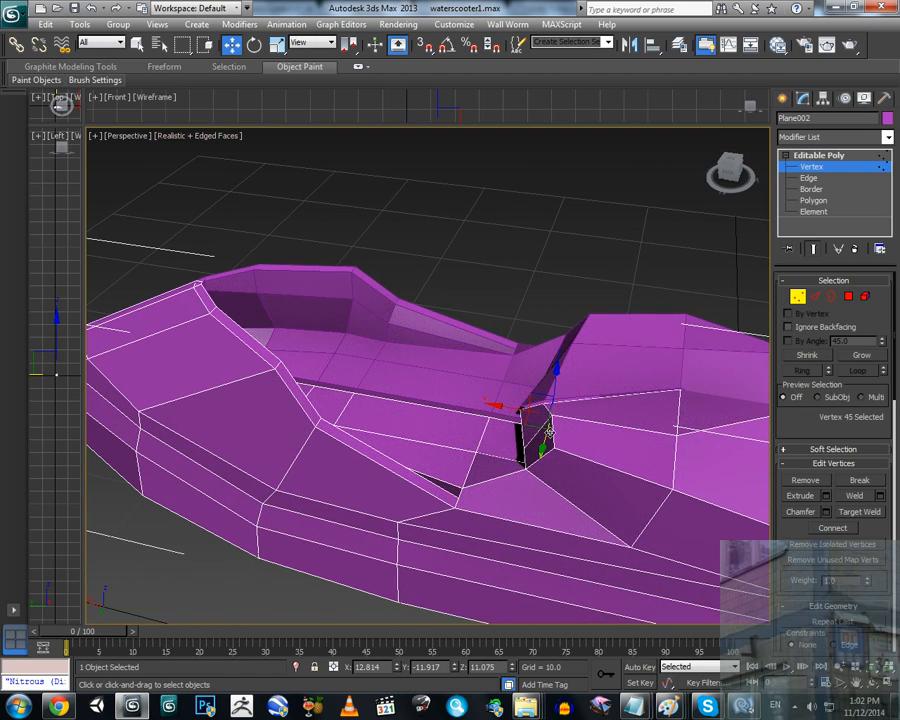
{"action": "middle_click_drag", "start_coordinate": [550, 431], "coordinate": [462, 422], "text": "alt"}
{"action": "scroll", "coordinate": [489, 388], "scroll_direction": "down", "scroll_amount": 5}
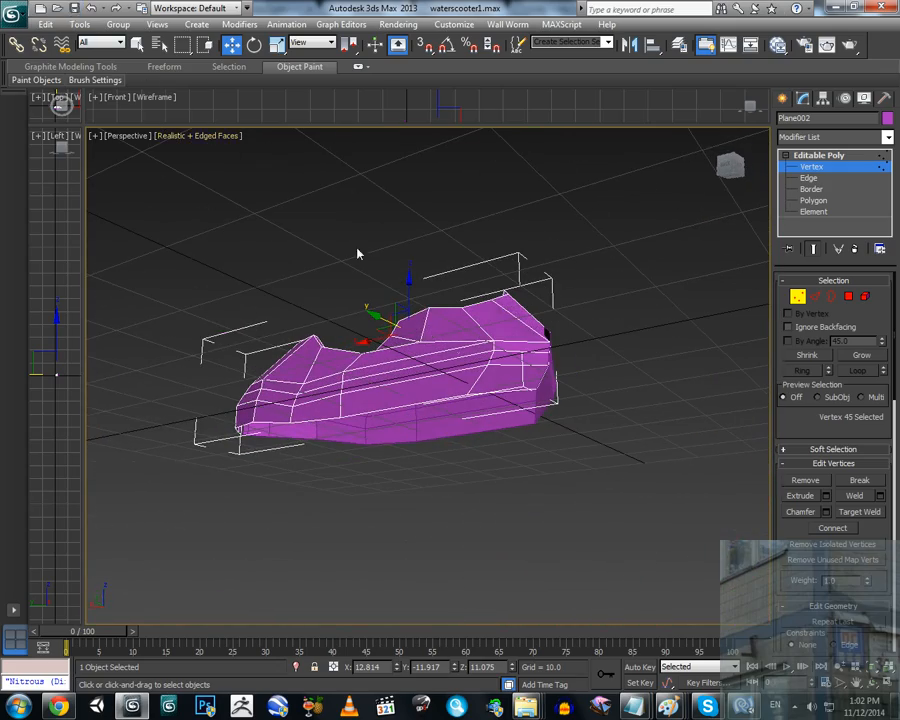
Step: Extend the hull side's three lower edges inward along Y to about Y -14.348, forming a strip of bottom polygons
{"action": "middle_click_drag", "start_coordinate": [357, 253], "coordinate": [522, 348], "text": "alt"}
{"action": "key", "text": "2"}
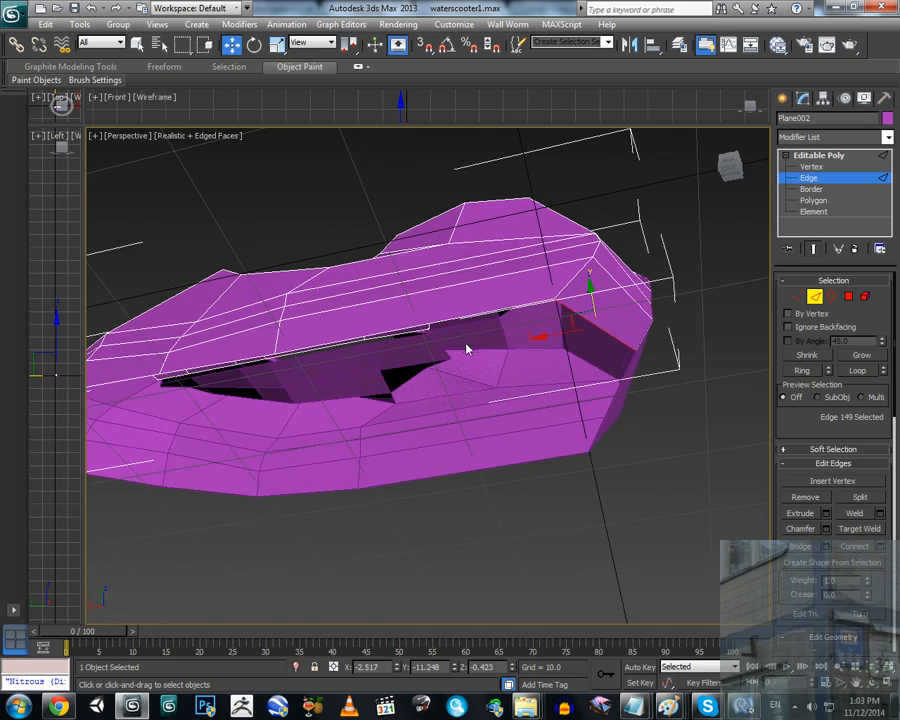
{"action": "middle_click_drag", "start_coordinate": [466, 349], "coordinate": [478, 424], "text": "alt"}
{"action": "middle_click_drag", "start_coordinate": [580, 418], "coordinate": [557, 448], "text": "alt"}
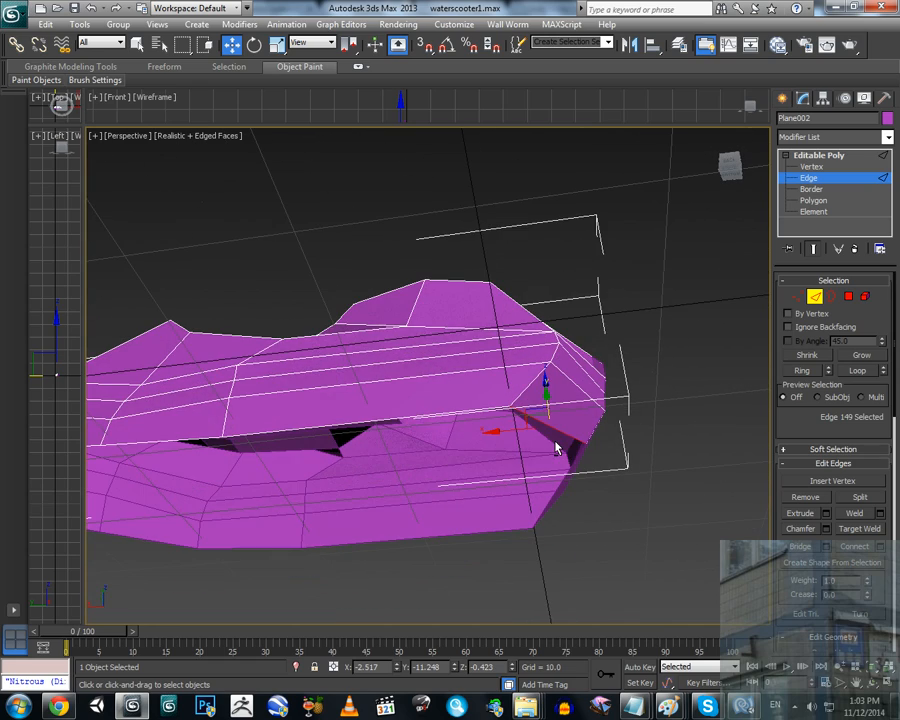
{"action": "middle_click_drag", "start_coordinate": [505, 427], "coordinate": [551, 386], "text": "alt"}
{"action": "left_click", "coordinate": [465, 390]}
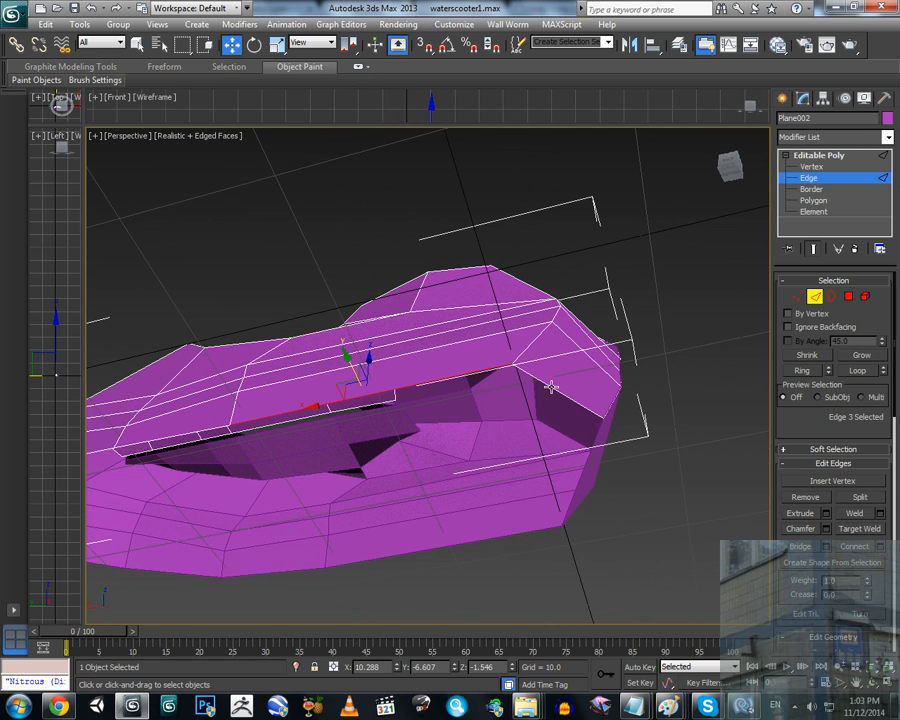
{"action": "middle_click_drag", "start_coordinate": [496, 406], "coordinate": [470, 456], "text": "alt"}
{"action": "left_click", "coordinate": [351, 450], "text": "ctrl"}
{"action": "left_click", "coordinate": [362, 471], "text": "ctrl"}
{"action": "middle_click_drag", "start_coordinate": [362, 471], "coordinate": [494, 378], "text": "alt"}
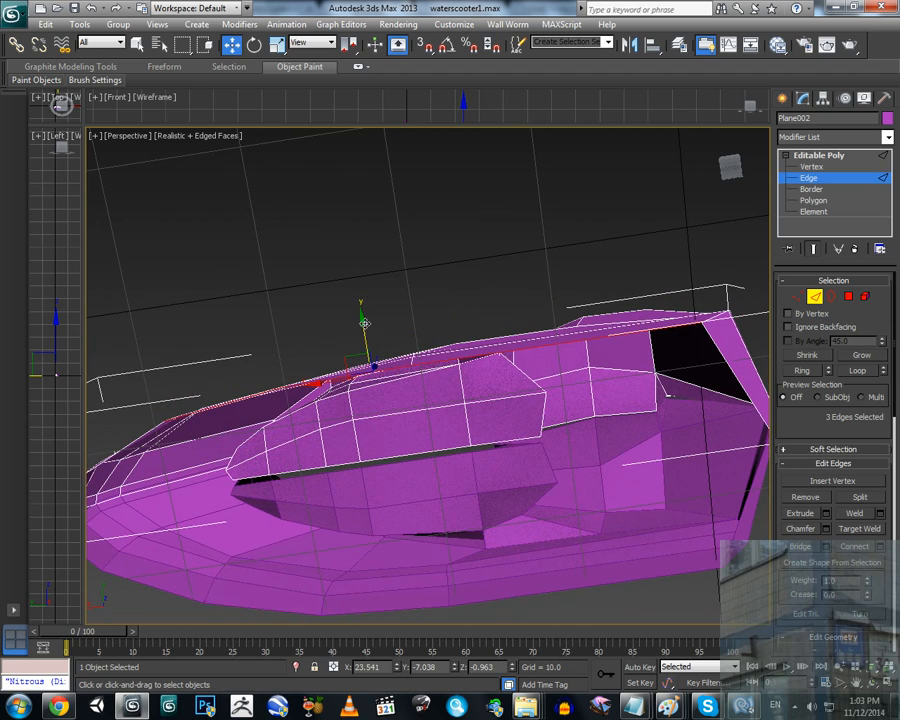
{"action": "left_click_drag", "start_coordinate": [365, 323], "coordinate": [397, 415]}
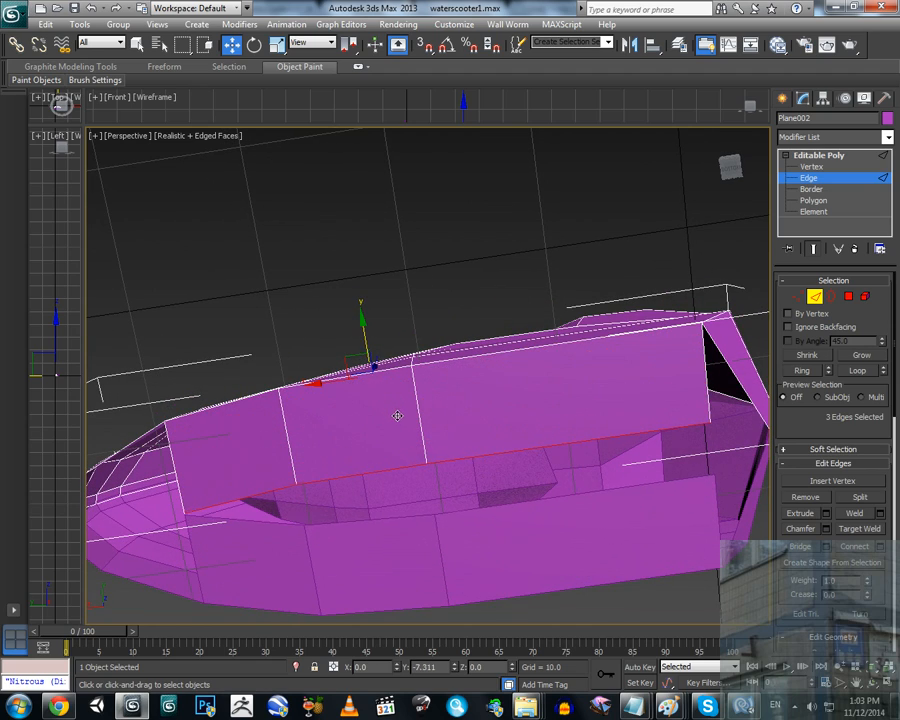
Step: Create a triangular polygon closing the gap between the rear wall's lower edge and the end of the bottom strip
{"action": "middle_click_drag", "start_coordinate": [649, 454], "coordinate": [590, 417], "text": "alt"}
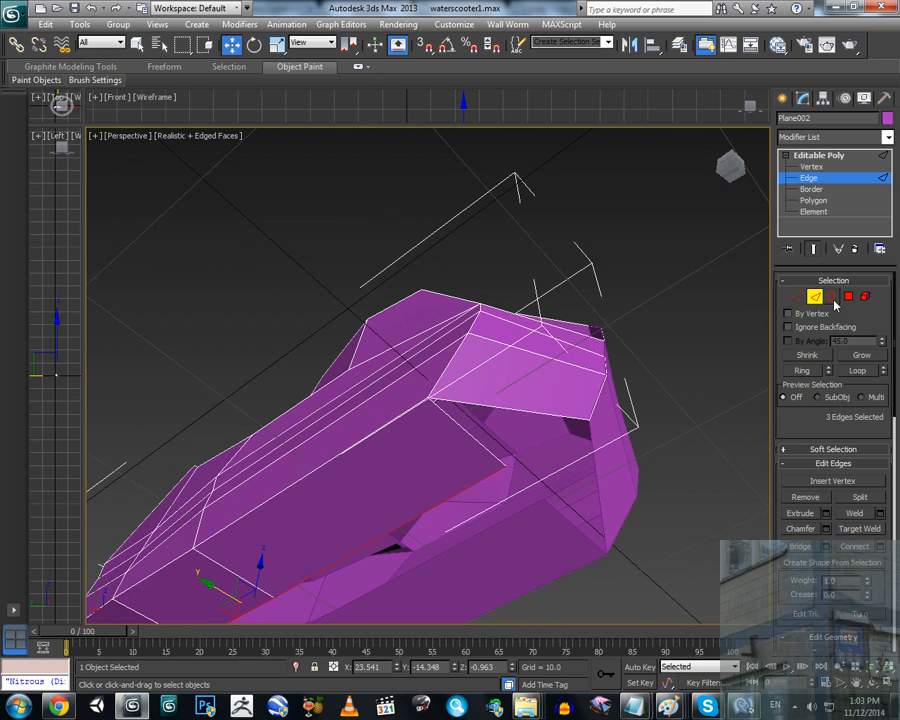
{"action": "left_click", "coordinate": [848, 297]}
{"action": "scroll", "coordinate": [787, 545], "scroll_direction": "down", "scroll_amount": 5}
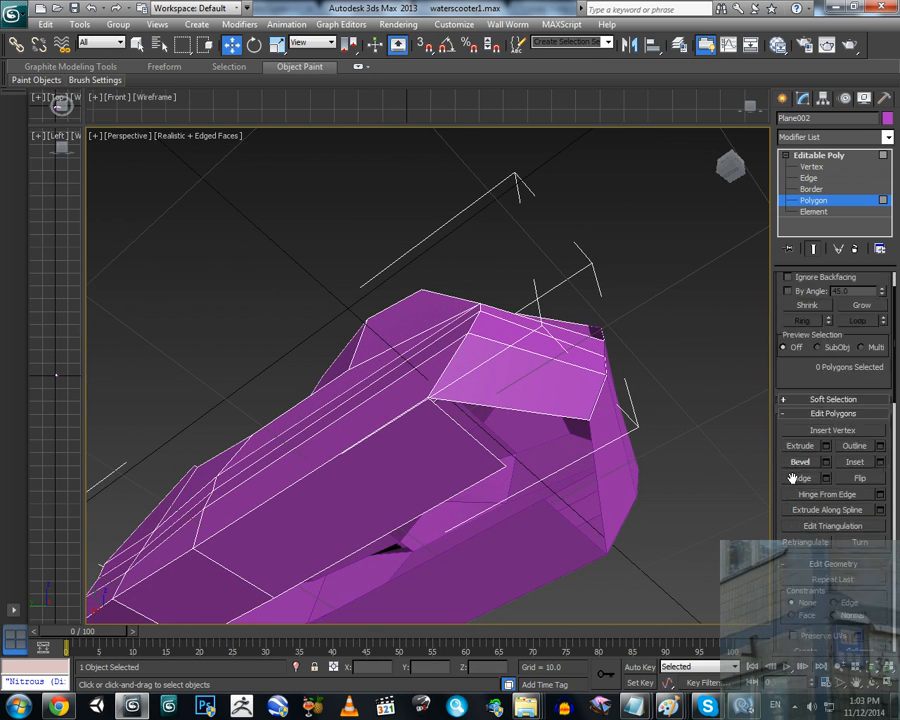
{"action": "scroll", "coordinate": [790, 560], "scroll_direction": "down", "scroll_amount": 3}
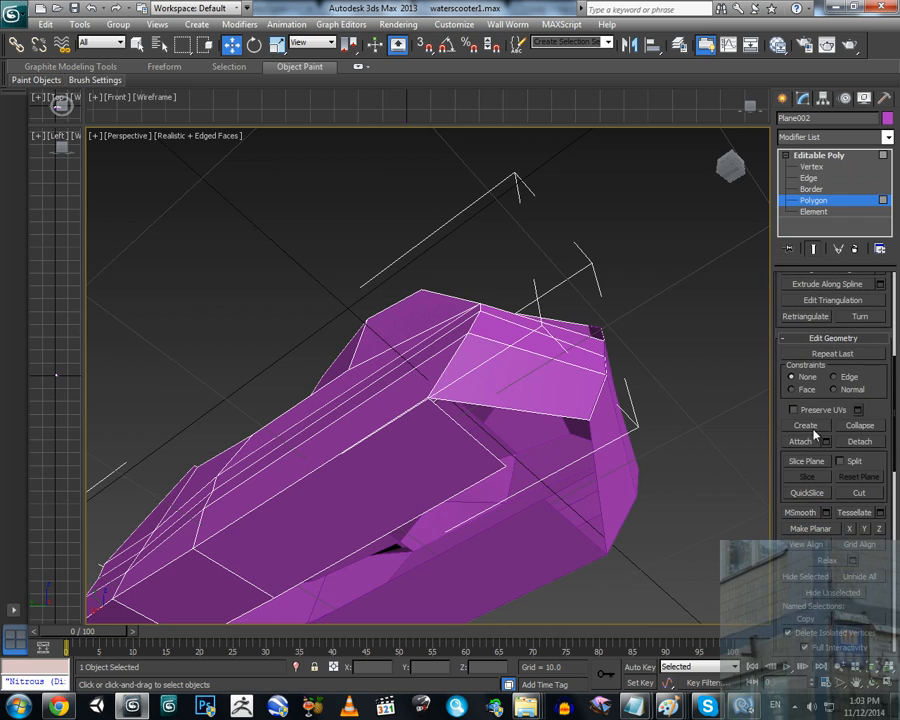
{"action": "left_click", "coordinate": [806, 425]}
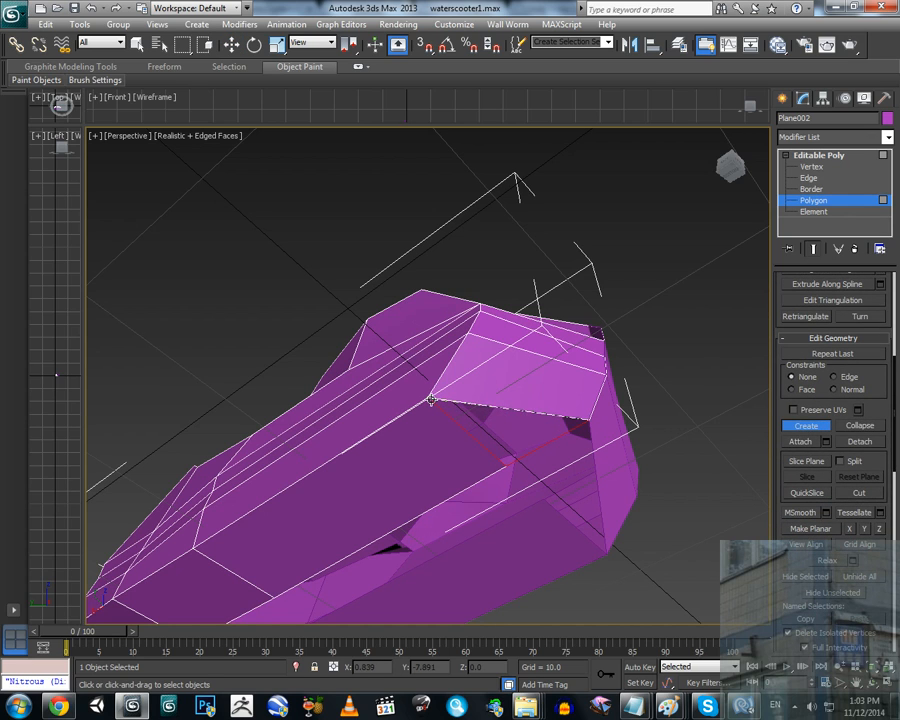
{"action": "key", "text": "ctrl+z"}
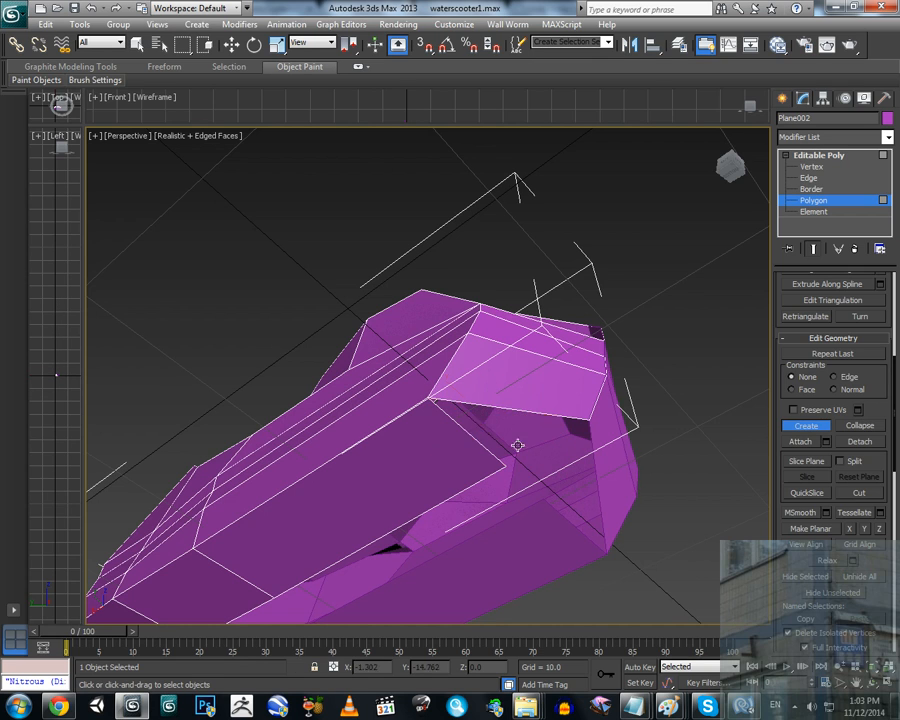
{"action": "middle_click_drag", "start_coordinate": [489, 420], "coordinate": [478, 457], "text": "alt"}
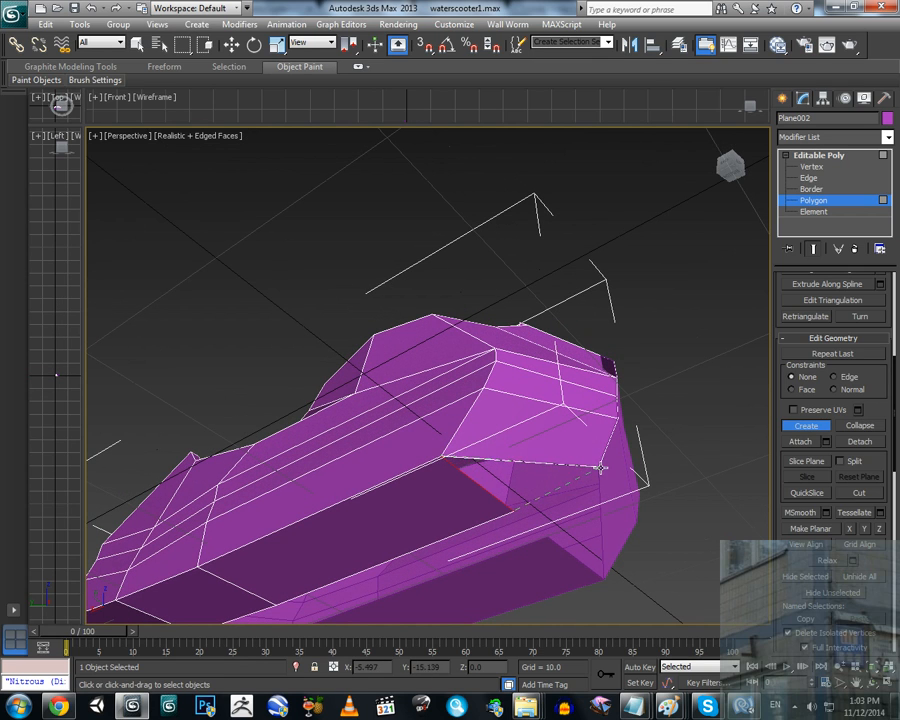
{"action": "left_click", "coordinate": [529, 521]}
{"action": "key", "text": "ctrl+z"}
{"action": "middle_click_drag", "start_coordinate": [573, 496], "coordinate": [524, 376]}
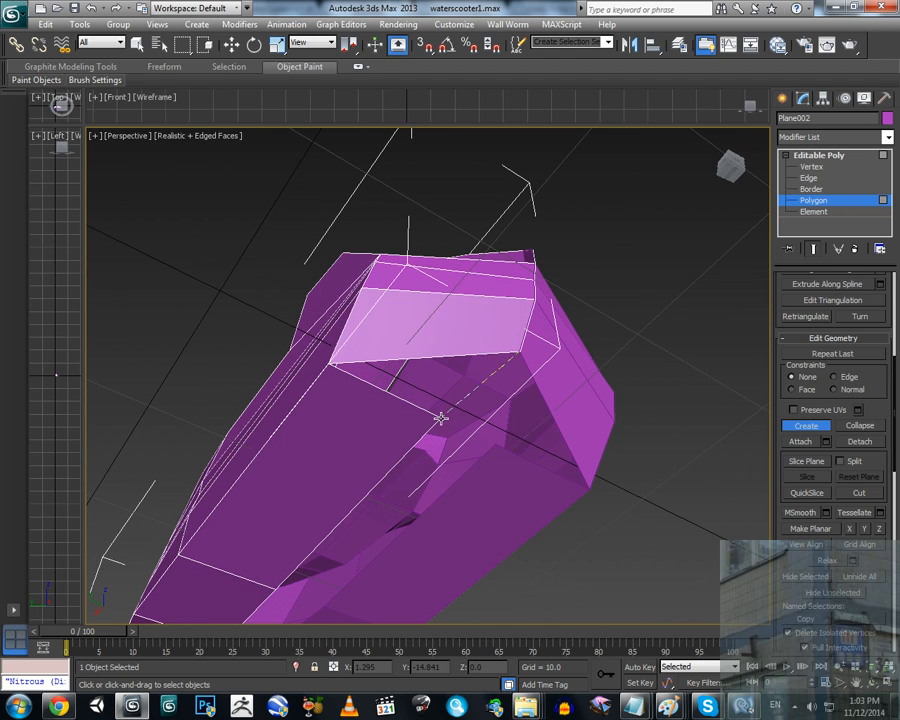
{"action": "left_click", "coordinate": [330, 366]}
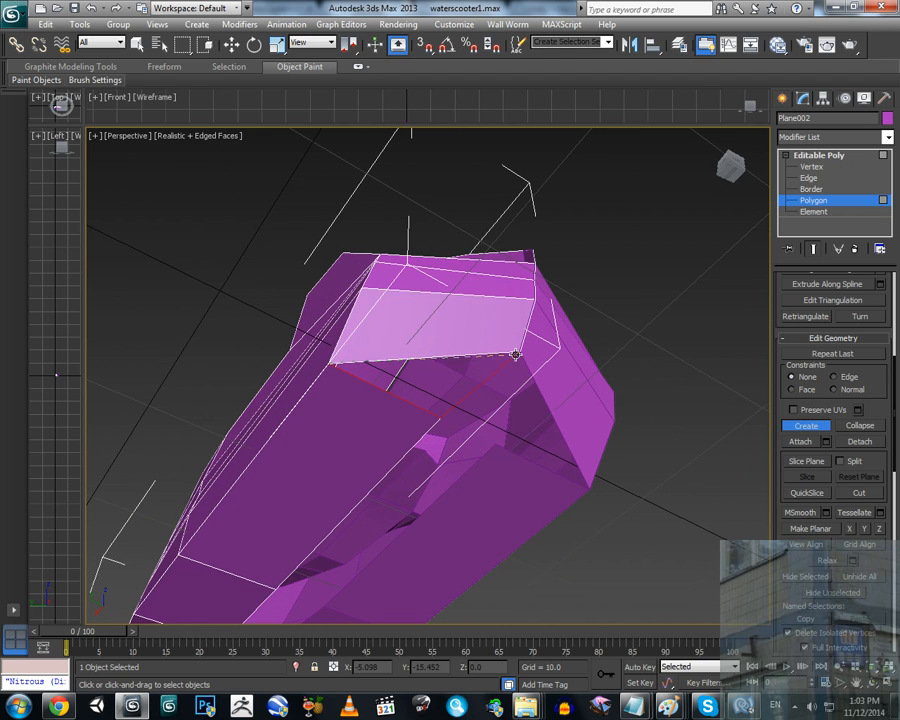
{"action": "left_click", "coordinate": [519, 352]}
{"action": "middle_click_drag", "start_coordinate": [514, 386], "coordinate": [484, 398], "text": "alt"}
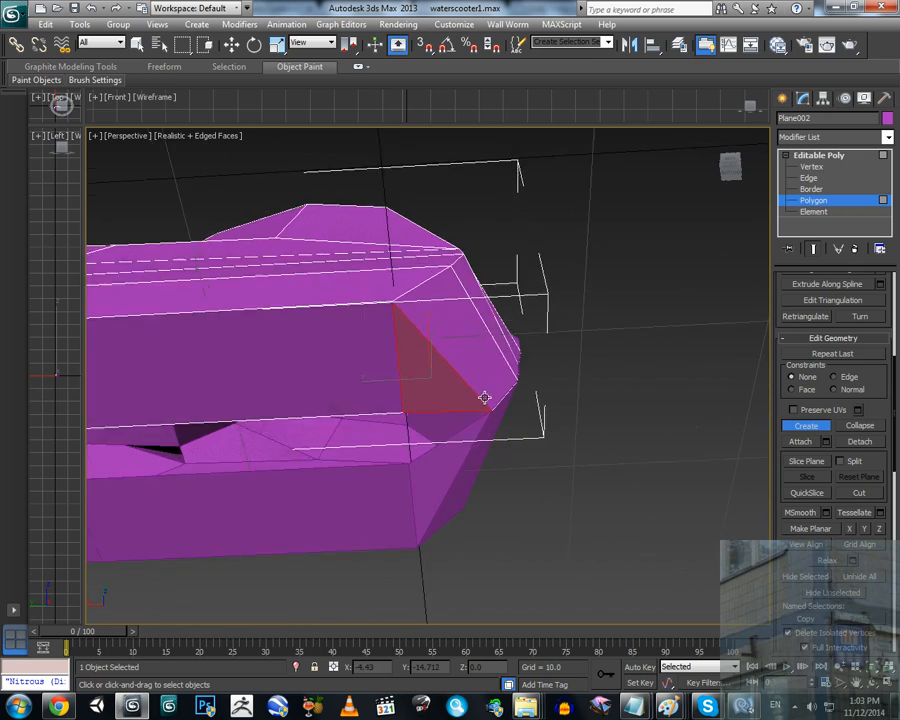
Step: Extend the lower side edge in front of the bottom strip inward along Y to about Y -14.298 near the nose
{"action": "middle_click_drag", "start_coordinate": [250, 398], "coordinate": [534, 429]}
{"action": "key", "text": "z"}
{"action": "scroll", "coordinate": [530, 427], "scroll_direction": "up", "scroll_amount": 3}
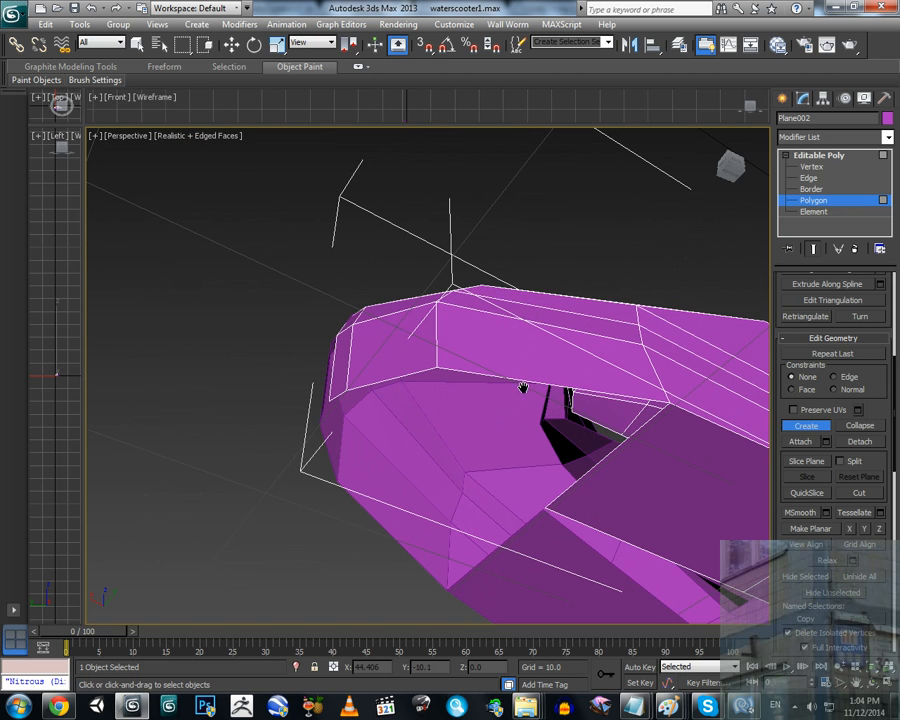
{"action": "middle_click_drag", "start_coordinate": [522, 387], "coordinate": [508, 410], "text": "alt"}
{"action": "left_click", "coordinate": [820, 179]}
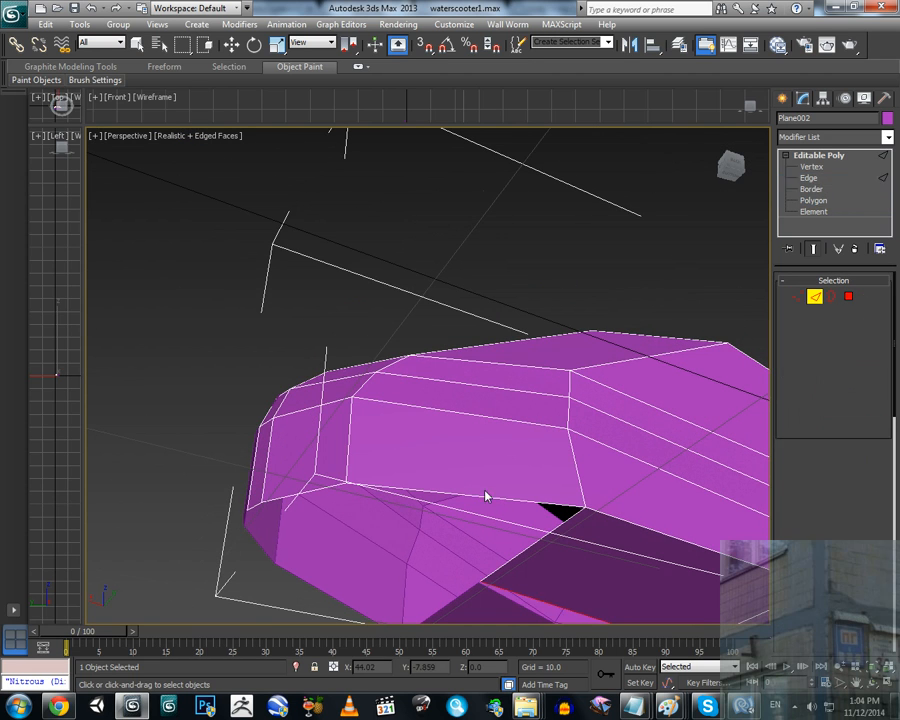
{"action": "middle_click_drag", "start_coordinate": [486, 494], "coordinate": [508, 426], "text": "alt"}
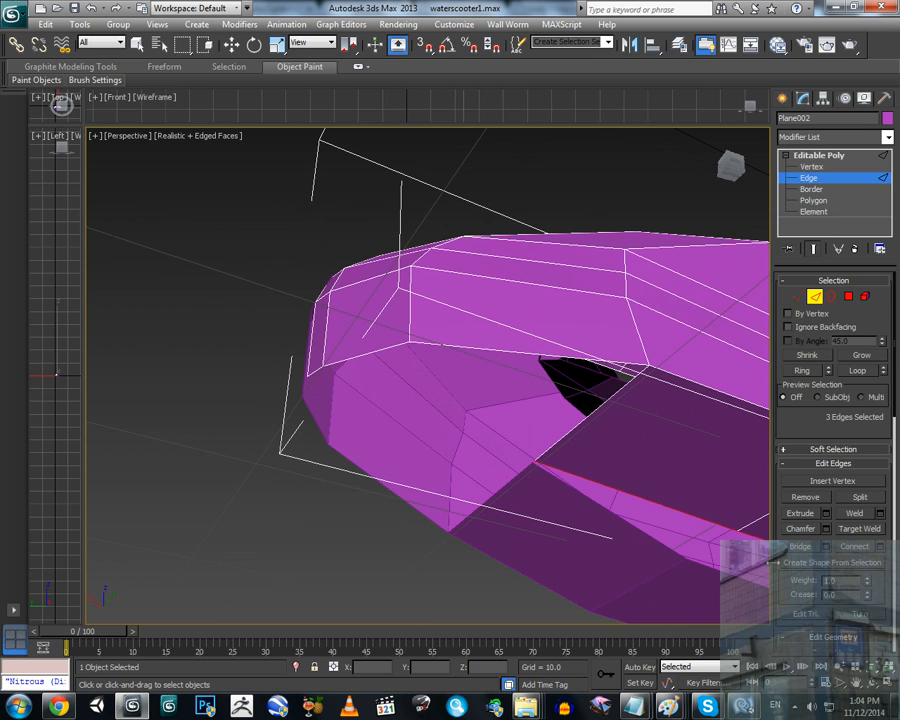
{"action": "scroll", "coordinate": [773, 562], "scroll_direction": "down", "scroll_amount": 5}
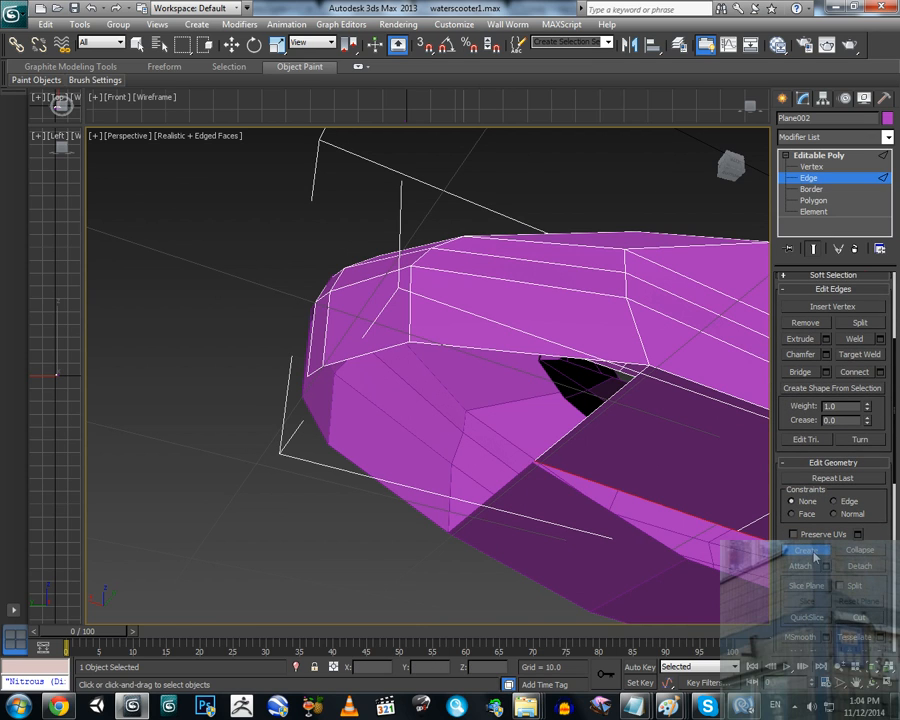
{"action": "key", "text": "w"}
{"action": "left_click", "coordinate": [509, 352]}
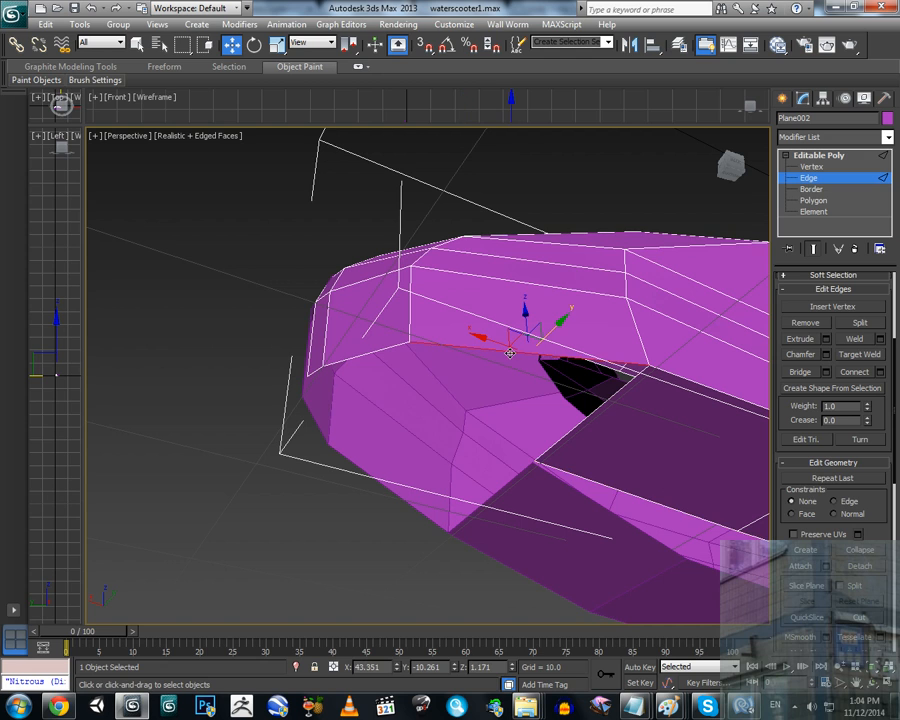
{"action": "middle_click_drag", "start_coordinate": [473, 367], "coordinate": [557, 313], "text": "alt"}
{"action": "left_click_drag", "start_coordinate": [557, 313], "coordinate": [465, 381], "text": "shift"}
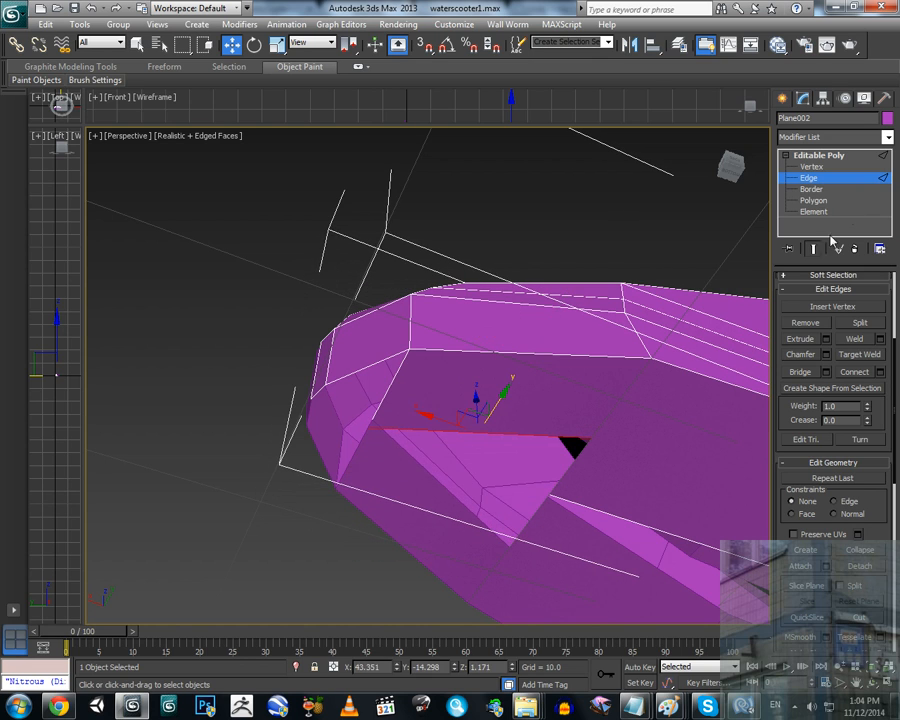
Step: Target-weld the free rear vertex of the nose's bottom extension to the front inner corner vertex of the bottom strip
{"action": "left_click", "coordinate": [816, 167]}
{"action": "left_click_drag", "start_coordinate": [593, 439], "coordinate": [541, 501]}
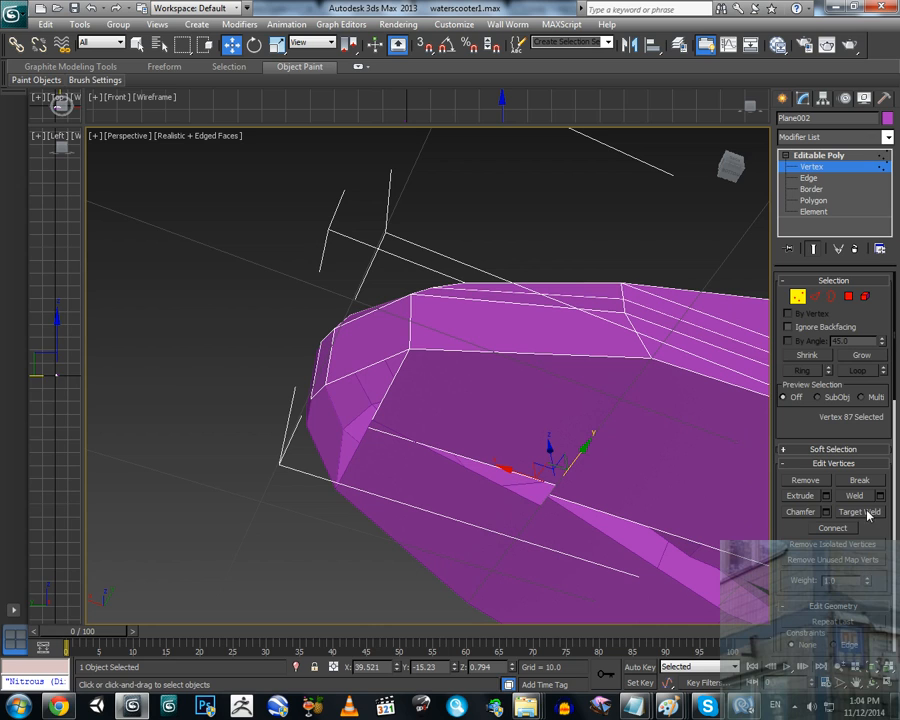
{"action": "left_click", "coordinate": [866, 512]}
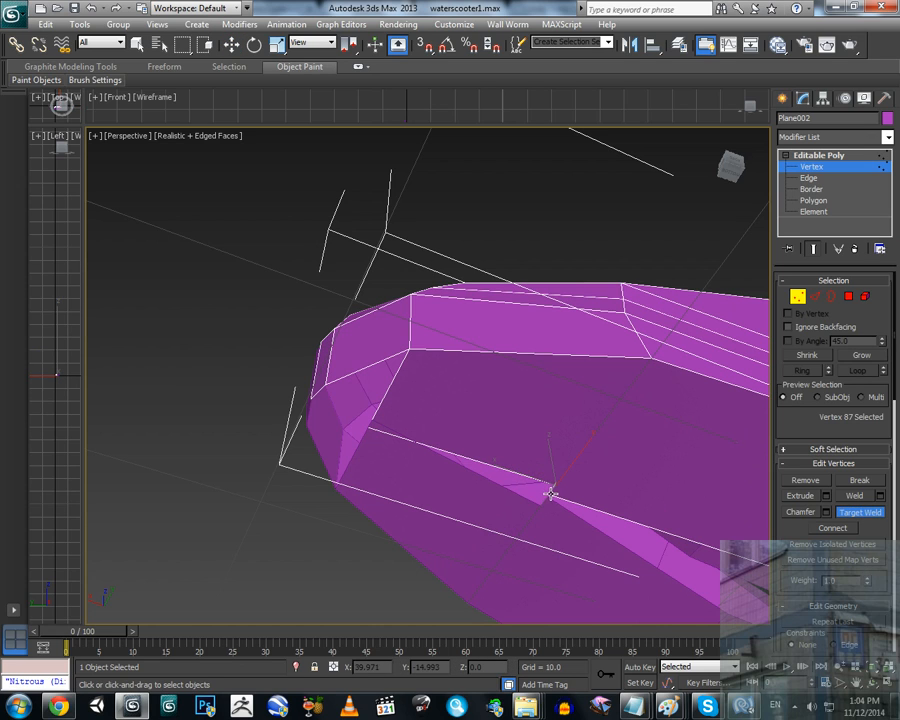
{"action": "left_click", "coordinate": [550, 494]}
{"action": "left_click", "coordinate": [800, 298]}
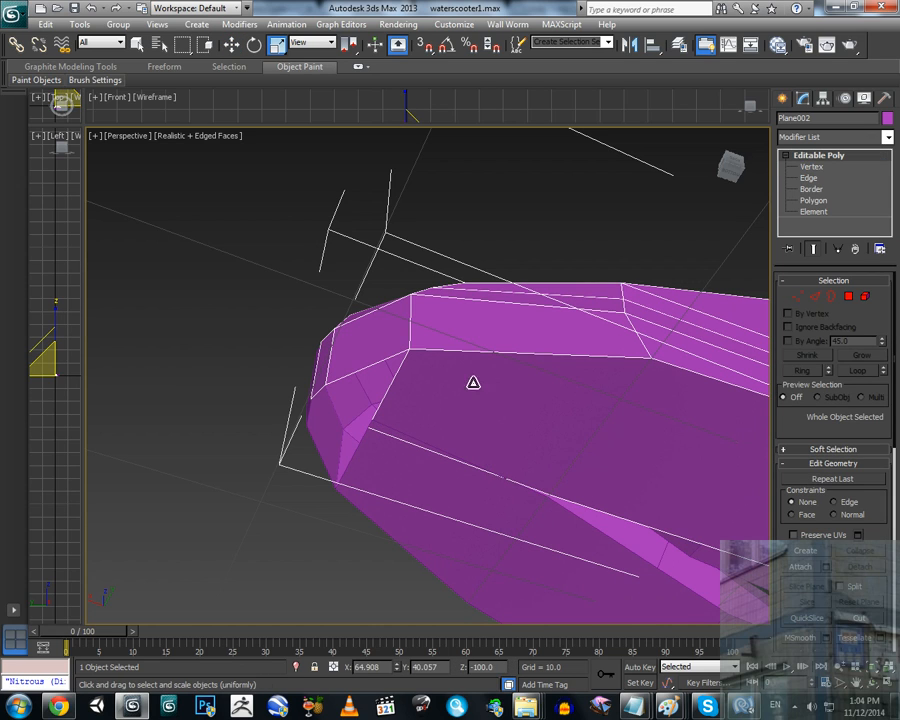
{"action": "left_click", "coordinate": [800, 298]}
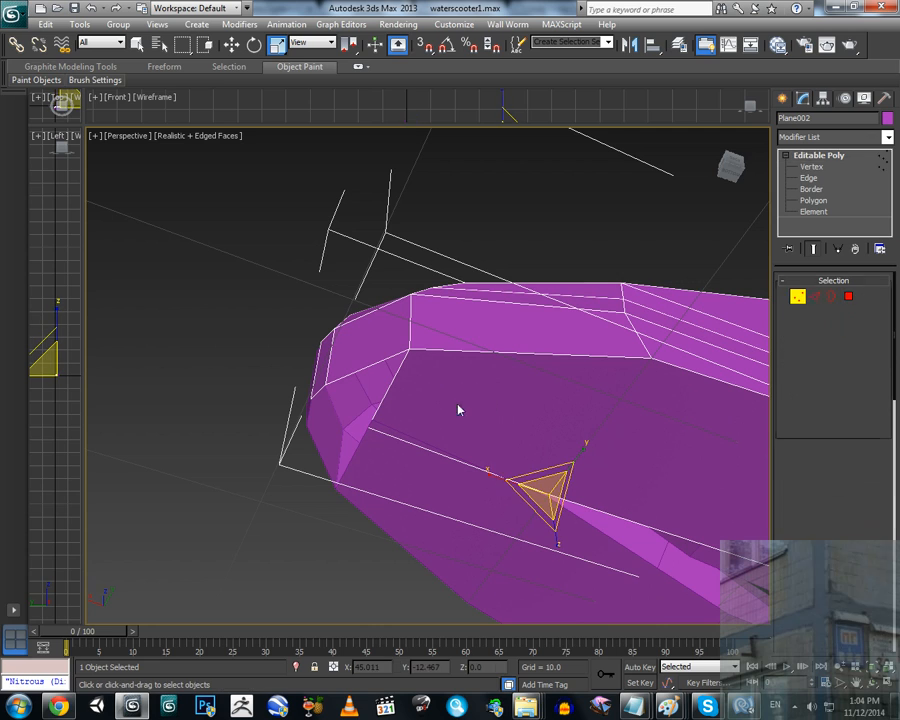
Step: Move the front inner vertex of the nose's bottom polygon along Y to about Y -15.862, near the centreline
{"action": "left_click", "coordinate": [365, 427]}
{"action": "left_click", "coordinate": [232, 45]}
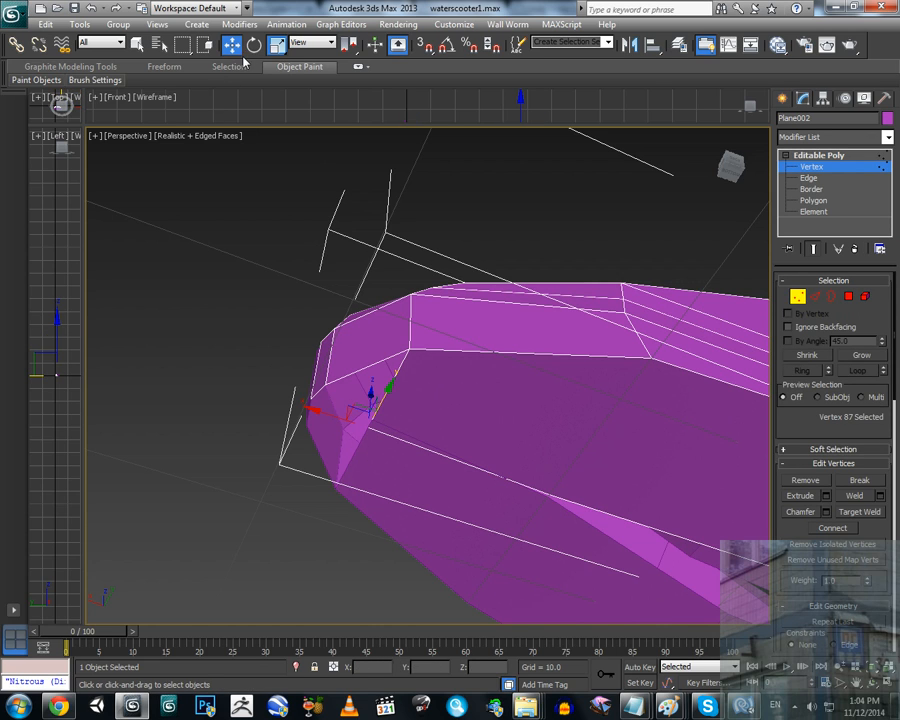
{"action": "left_click_drag", "start_coordinate": [388, 387], "coordinate": [388, 382]}
{"action": "middle_click_drag", "start_coordinate": [388, 382], "coordinate": [459, 413], "text": "alt"}
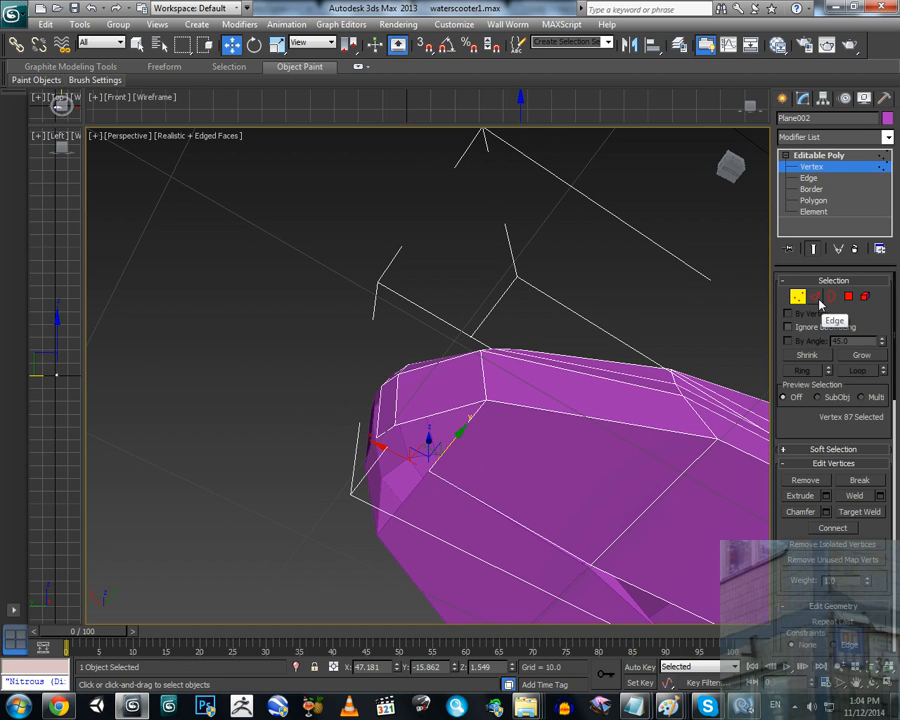
Step: Create a polygon closing the gap between the nose tip's lower edges and the front end of the bottom polygons
{"action": "left_click", "coordinate": [848, 296]}
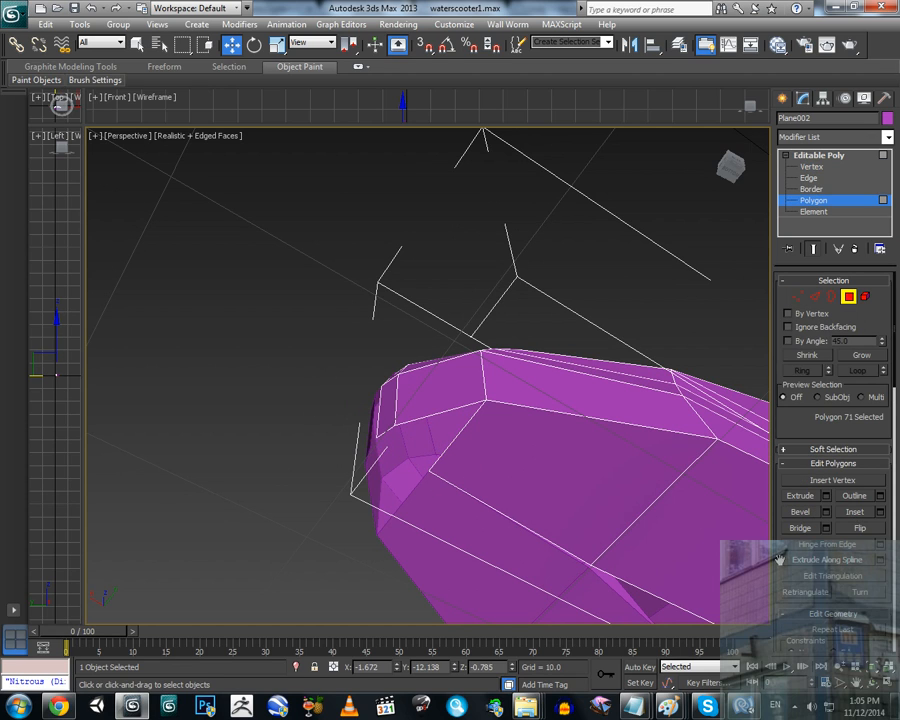
{"action": "left_click_drag", "start_coordinate": [780, 558], "coordinate": [786, 361]}
{"action": "left_click", "coordinate": [806, 503]}
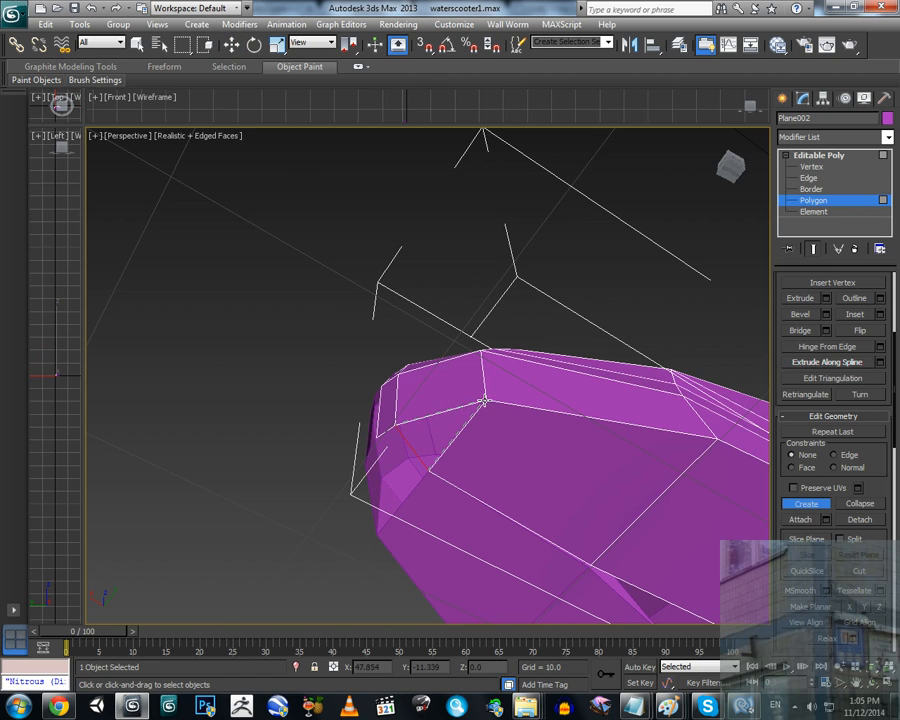
{"action": "left_click", "coordinate": [430, 470]}
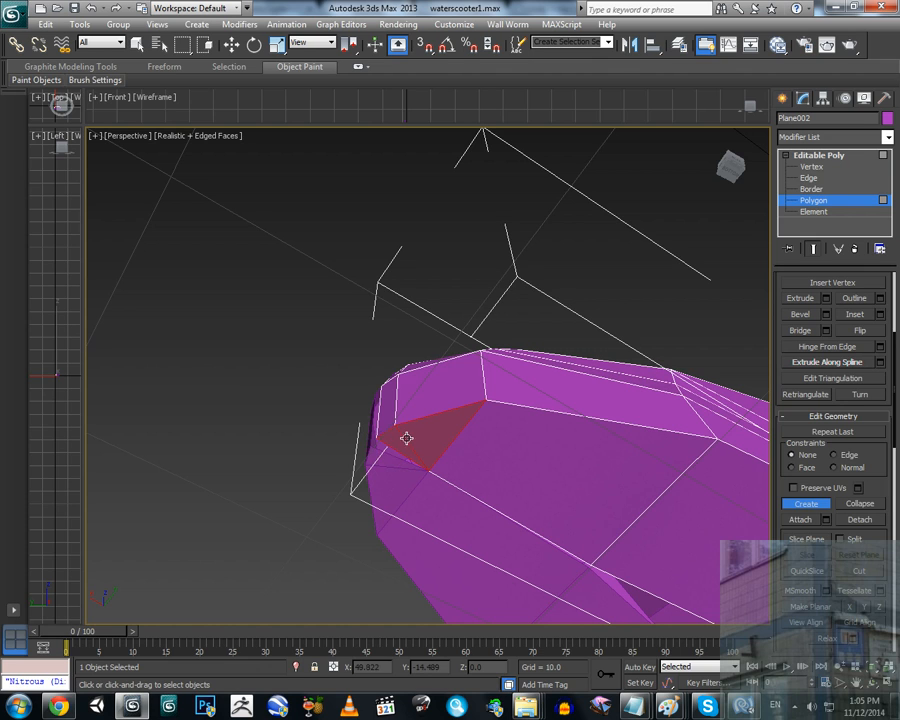
{"action": "middle_click_drag", "start_coordinate": [406, 434], "coordinate": [596, 429], "text": "alt"}
{"action": "scroll", "coordinate": [606, 420], "scroll_direction": "down", "scroll_amount": 8}
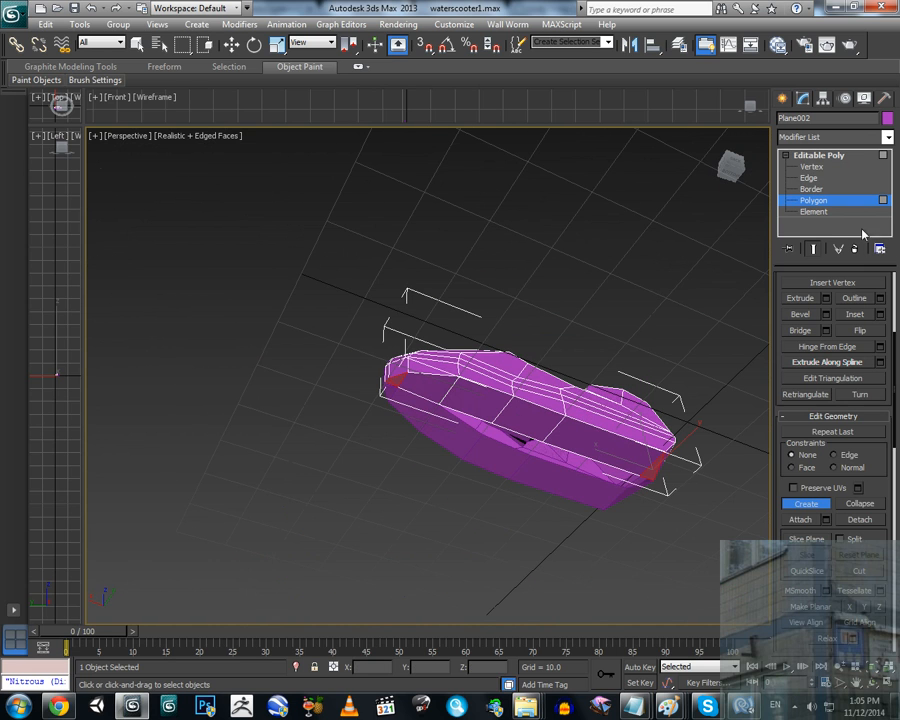
Step: Lower the foremost inner bottom vertex at the nose along Z to about Z 1.044
{"action": "left_click", "coordinate": [810, 168]}
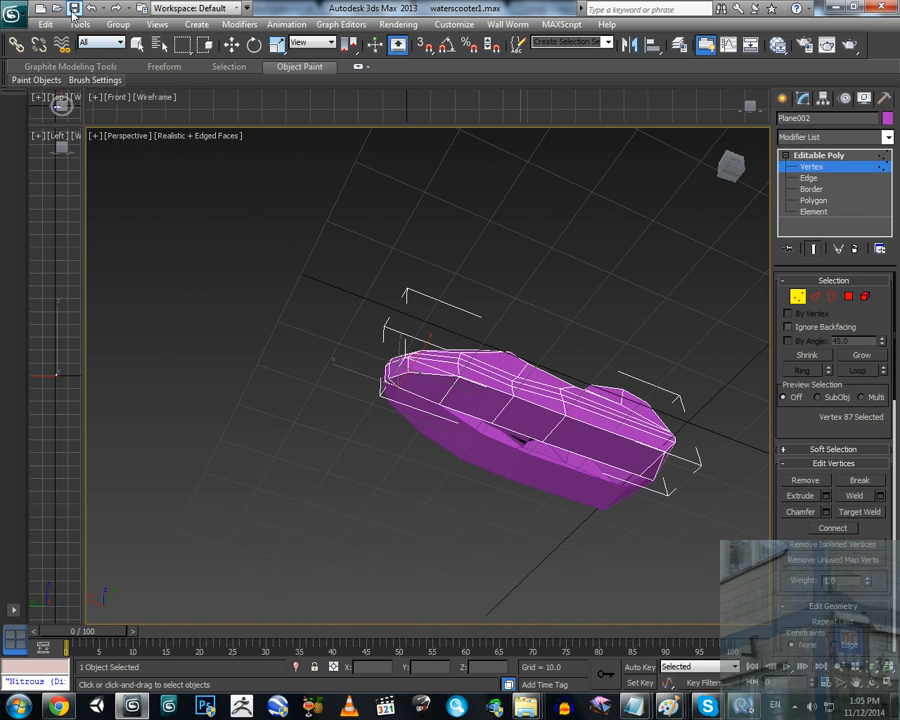
{"action": "middle_click_drag", "start_coordinate": [420, 432], "coordinate": [436, 332], "text": "alt"}
{"action": "scroll", "coordinate": [450, 362], "scroll_direction": "up", "scroll_amount": 10}
{"action": "left_click", "coordinate": [794, 295]}
{"action": "middle_click_drag", "start_coordinate": [350, 229], "coordinate": [497, 298]}
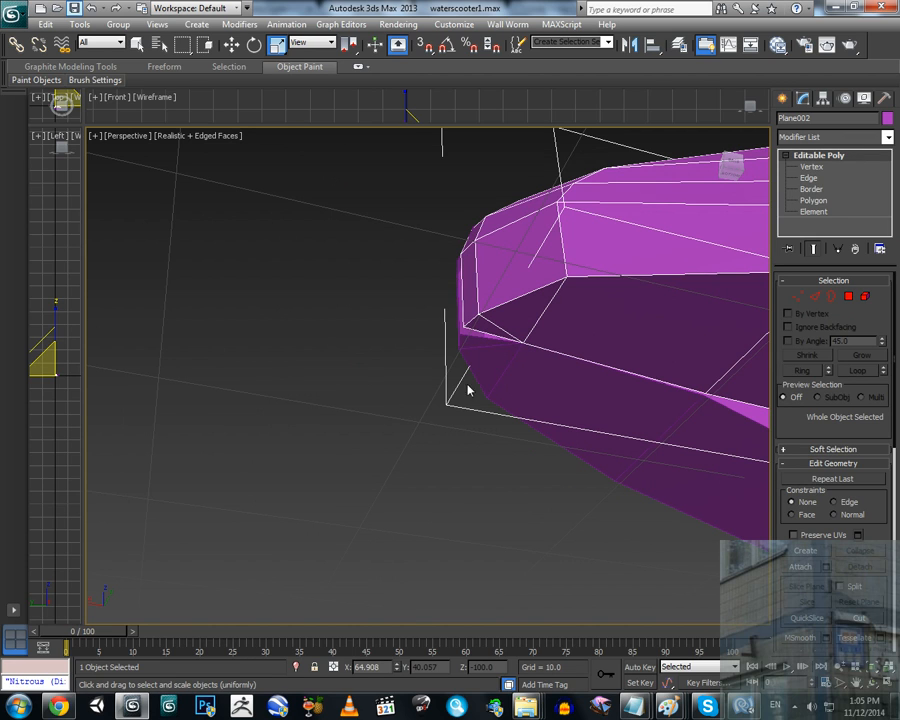
{"action": "left_click", "coordinate": [799, 297]}
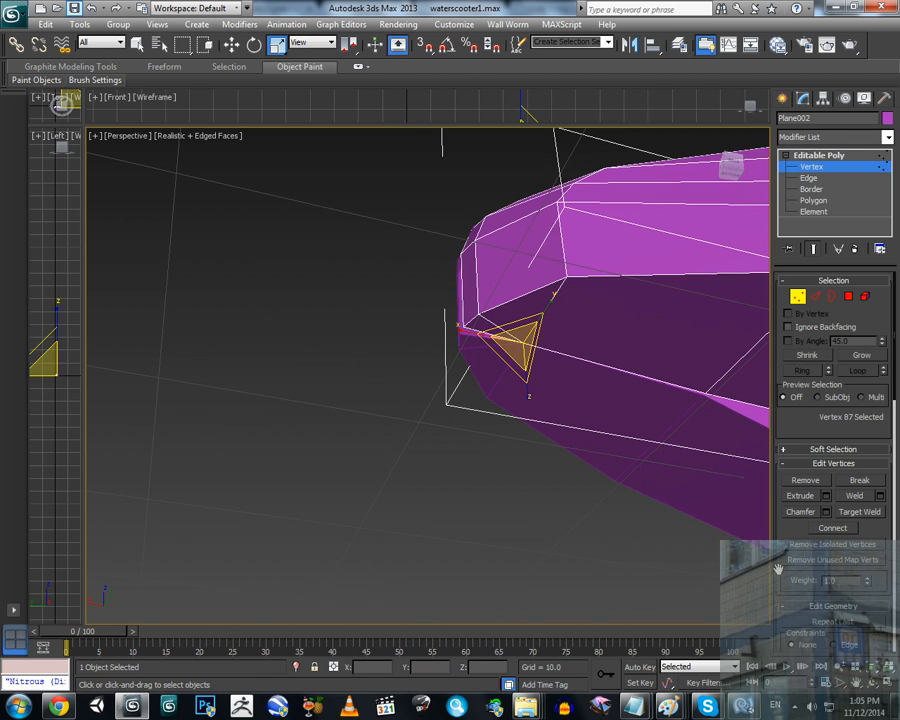
{"action": "left_click_drag", "start_coordinate": [779, 568], "coordinate": [803, 517]}
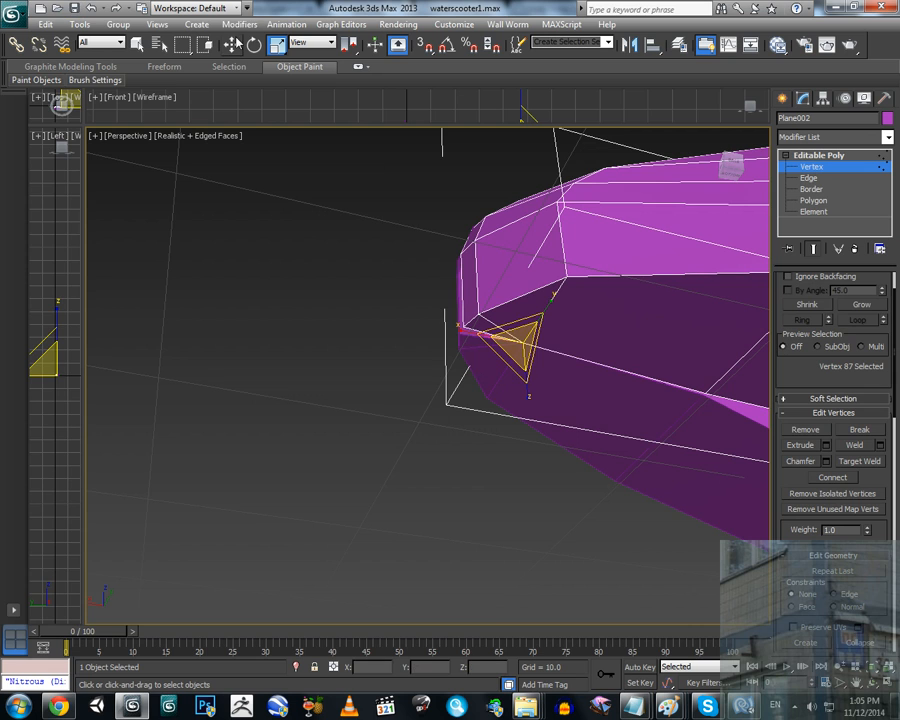
{"action": "left_click", "coordinate": [232, 45]}
{"action": "middle_click_drag", "start_coordinate": [552, 322], "coordinate": [540, 350], "text": "alt"}
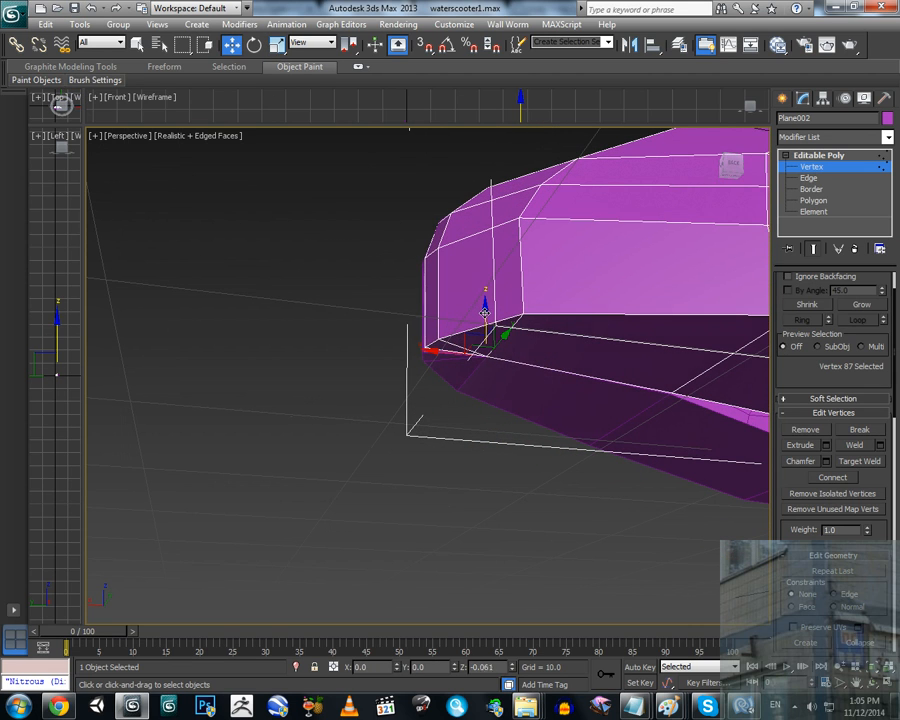
{"action": "left_click_drag", "start_coordinate": [485, 313], "coordinate": [485, 319]}
{"action": "middle_click_drag", "start_coordinate": [499, 345], "coordinate": [517, 370], "text": "alt"}
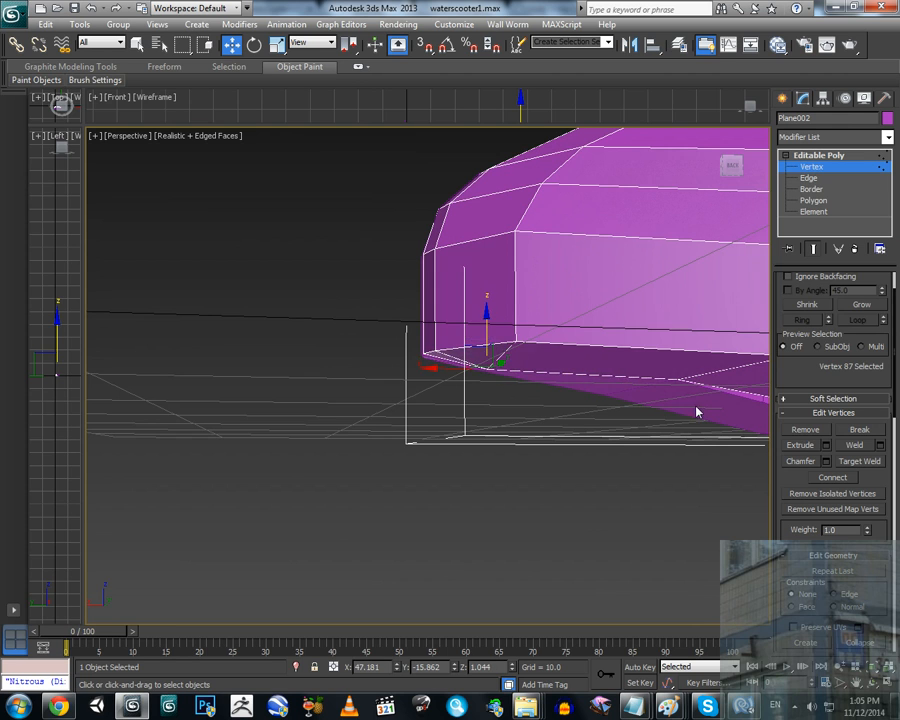
Step: Lower the next two inner bottom vertices behind the nose along Z, to about Z -0.497 and Z -1.515
{"action": "middle_click_drag", "start_coordinate": [697, 411], "coordinate": [571, 330], "text": "alt"}
{"action": "left_click", "coordinate": [441, 255]}
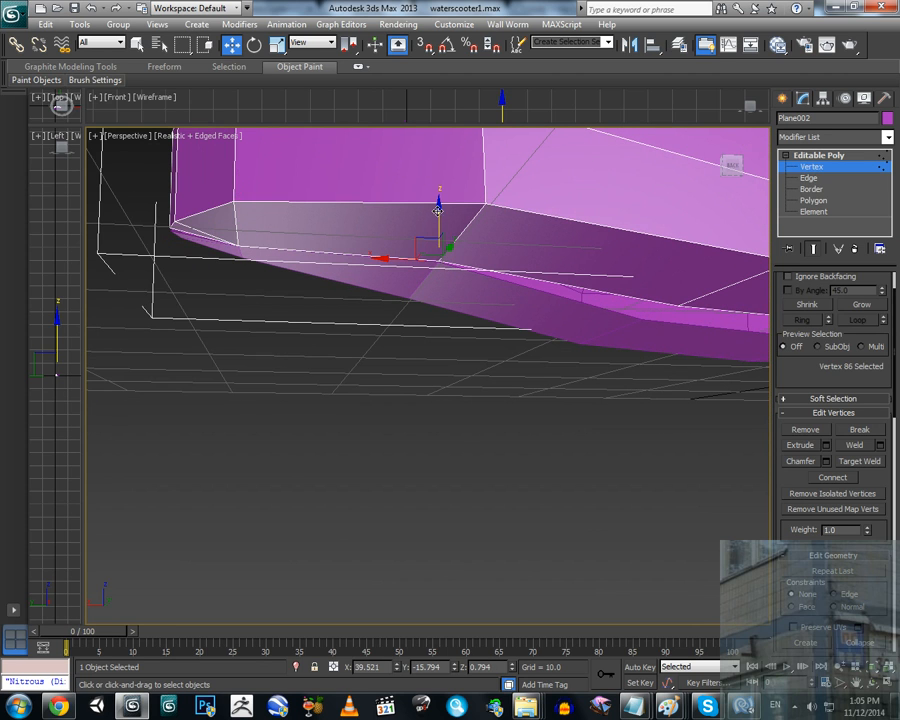
{"action": "left_click_drag", "start_coordinate": [438, 211], "coordinate": [438, 247]}
{"action": "middle_click_drag", "start_coordinate": [629, 317], "coordinate": [452, 287]}
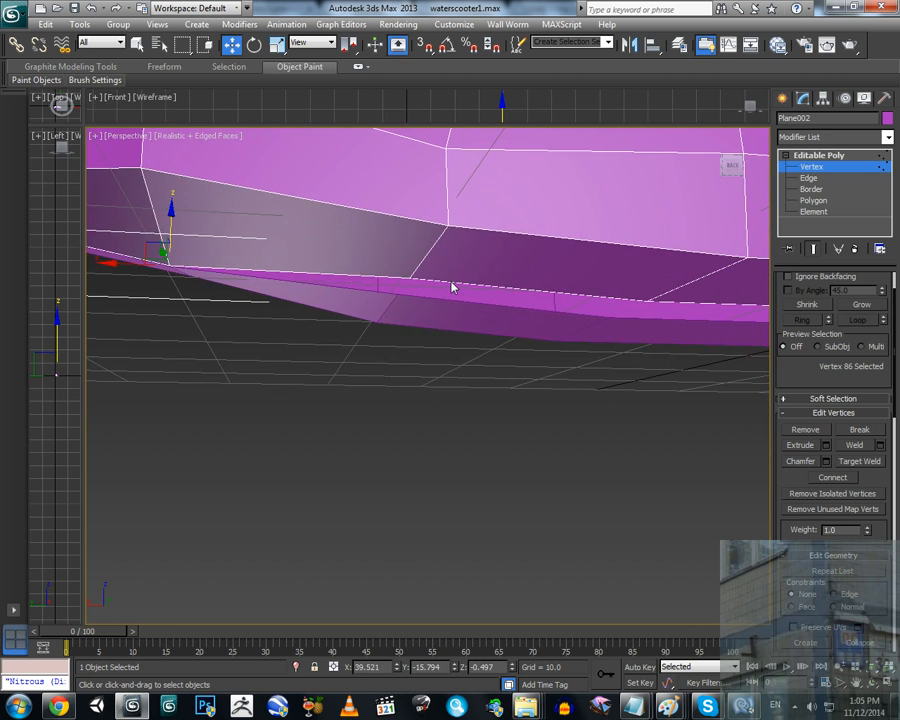
{"action": "left_click", "coordinate": [408, 277]}
{"action": "left_click_drag", "start_coordinate": [410, 256], "coordinate": [407, 270]}
{"action": "scroll", "coordinate": [408, 270], "scroll_direction": "down", "scroll_amount": 8}
{"action": "middle_click_drag", "start_coordinate": [420, 255], "coordinate": [549, 367], "text": "alt"}
{"action": "left_click", "coordinate": [515, 235]}
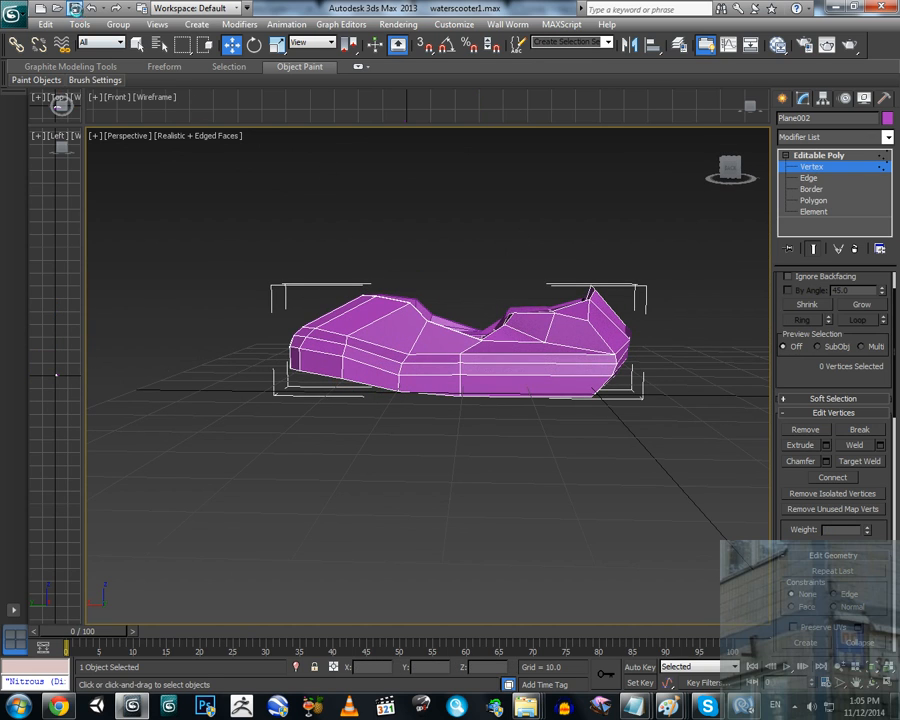
Step: Save the scene
{"action": "middle_click_drag", "start_coordinate": [368, 241], "coordinate": [538, 358], "text": "alt"}
{"action": "scroll", "coordinate": [474, 364], "scroll_direction": "up", "scroll_amount": 4}
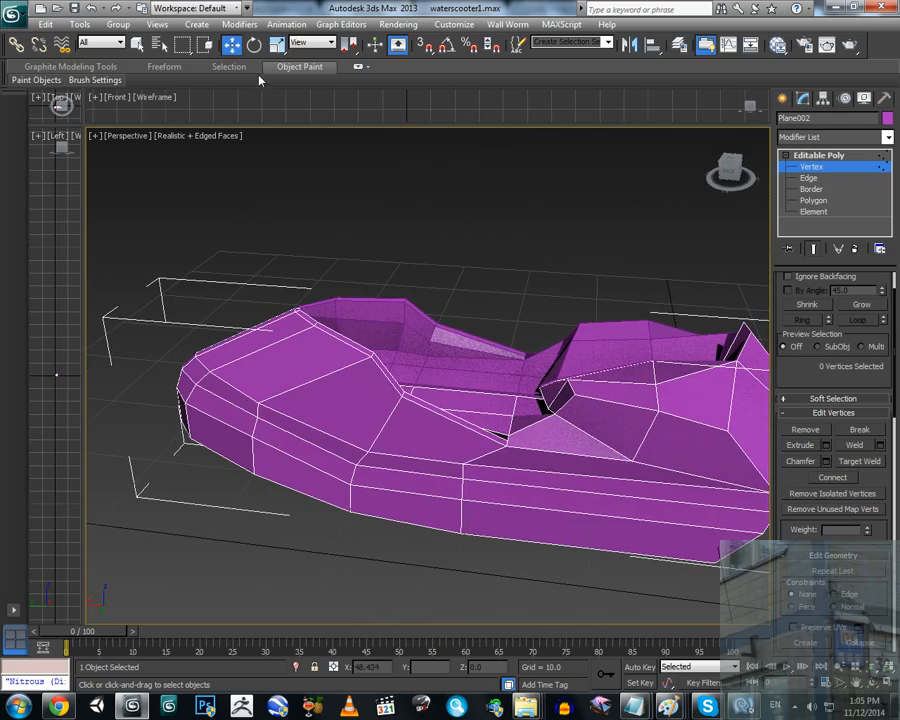
{"action": "left_click", "coordinate": [77, 8]}
{"action": "middle_click_drag", "start_coordinate": [404, 368], "coordinate": [408, 413], "text": "alt"}
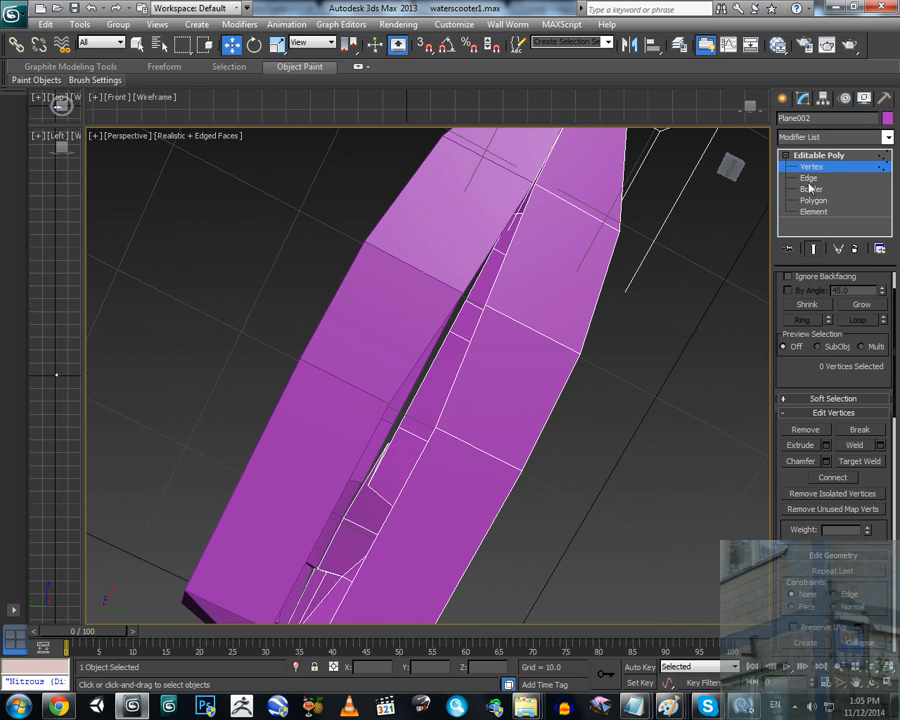
{"action": "left_click", "coordinate": [808, 179]}
{"action": "left_click", "coordinate": [436, 430]}
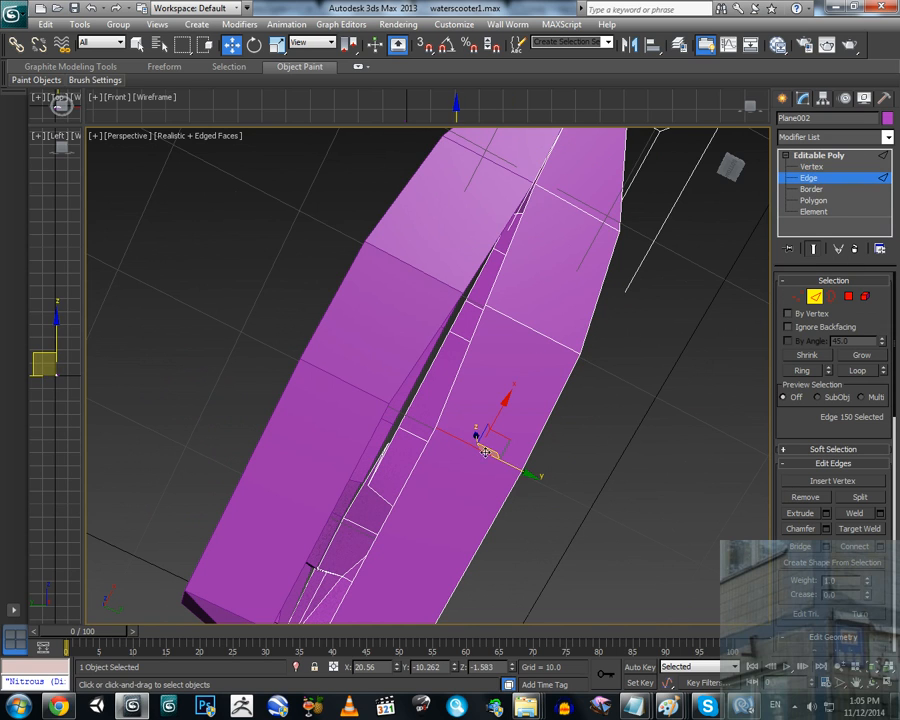
{"action": "left_click_drag", "start_coordinate": [524, 472], "coordinate": [506, 457]}
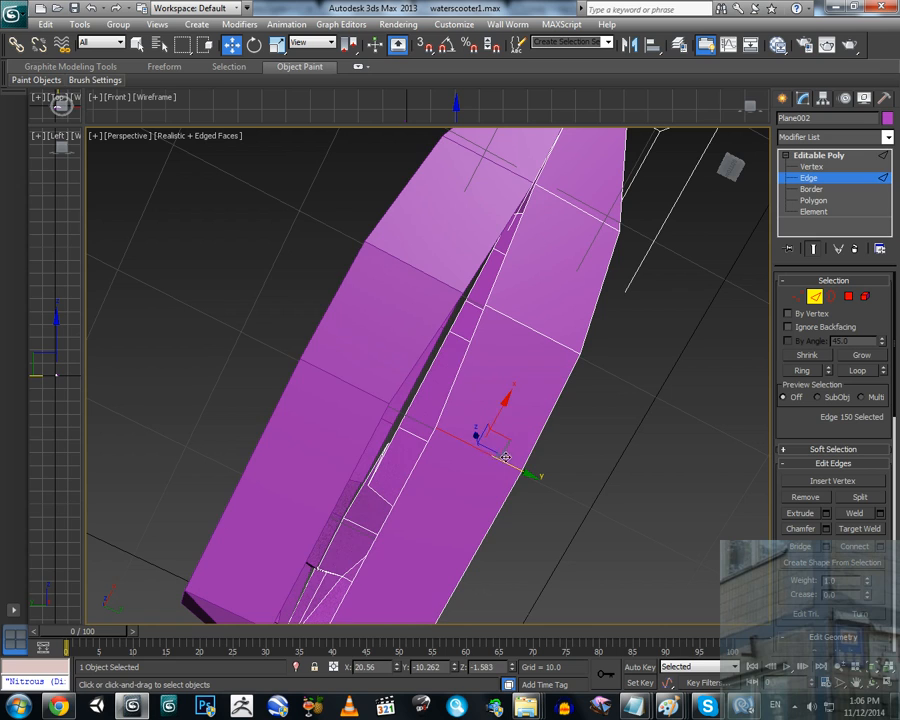
Step: Move the three inner bottom vertices to the centreline along Y, the forward one to about Y -15.832 and the stern one to about Y -15.953
{"action": "left_click", "coordinate": [798, 296]}
{"action": "left_click", "coordinate": [438, 428]}
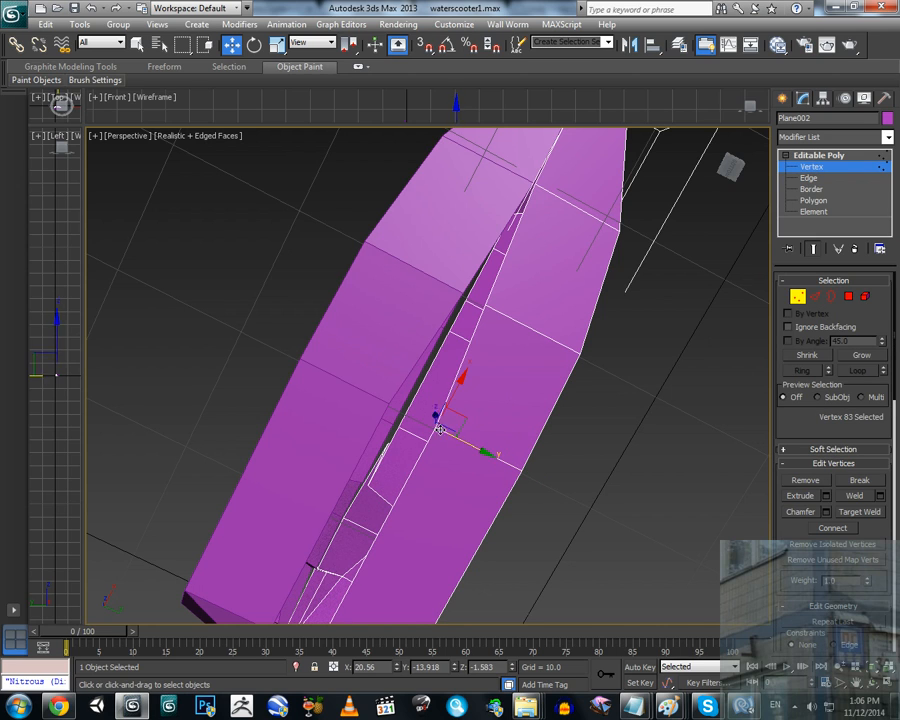
{"action": "left_click_drag", "start_coordinate": [491, 455], "coordinate": [491, 289]}
{"action": "left_click", "coordinate": [486, 308]}
{"action": "left_click_drag", "start_coordinate": [525, 327], "coordinate": [517, 329]}
{"action": "middle_click_drag", "start_coordinate": [517, 329], "coordinate": [437, 482], "text": "alt"}
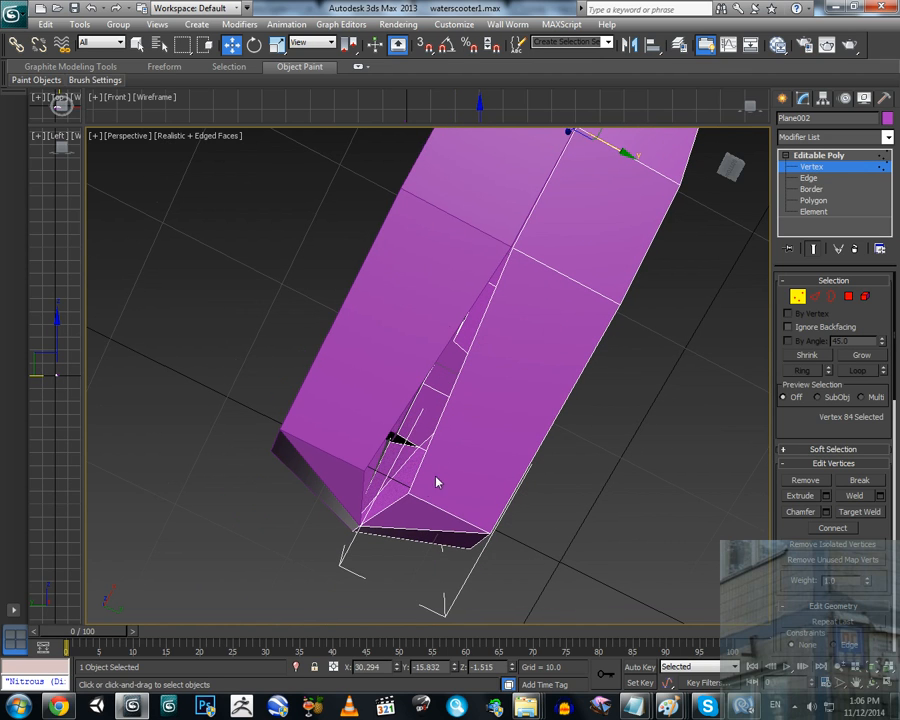
{"action": "left_click", "coordinate": [411, 495]}
{"action": "left_click_drag", "start_coordinate": [451, 512], "coordinate": [430, 503]}
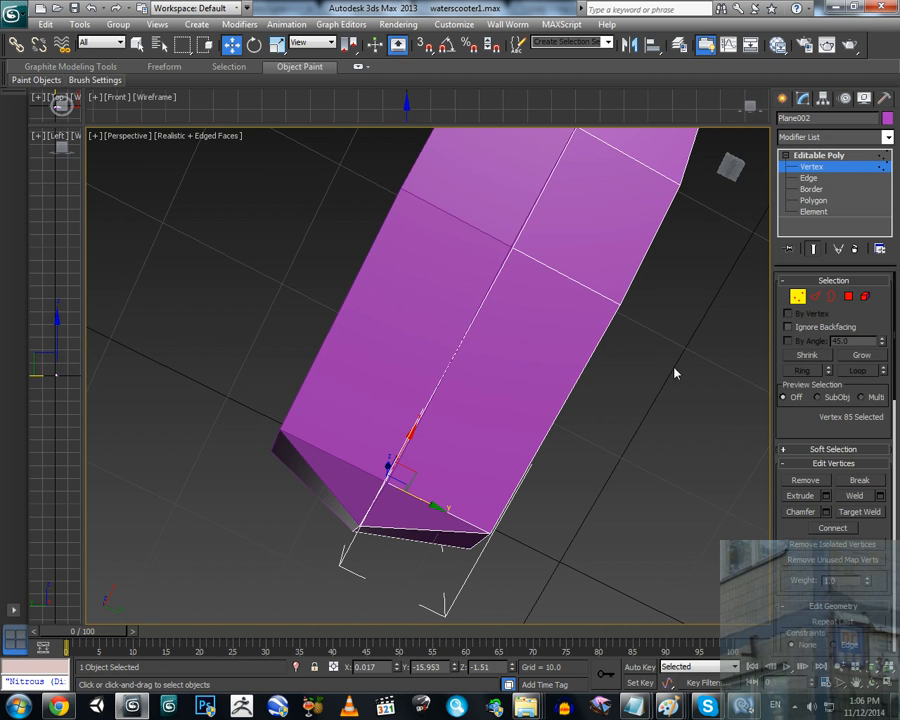
{"action": "left_click", "coordinate": [799, 300]}
{"action": "left_click", "coordinate": [685, 340]}
Step: Examine the whole hull, the raised rear section and the cockpit interior up to the nose for remaining gaps
{"action": "middle_click_drag", "start_coordinate": [650, 343], "coordinate": [508, 408], "text": "alt"}
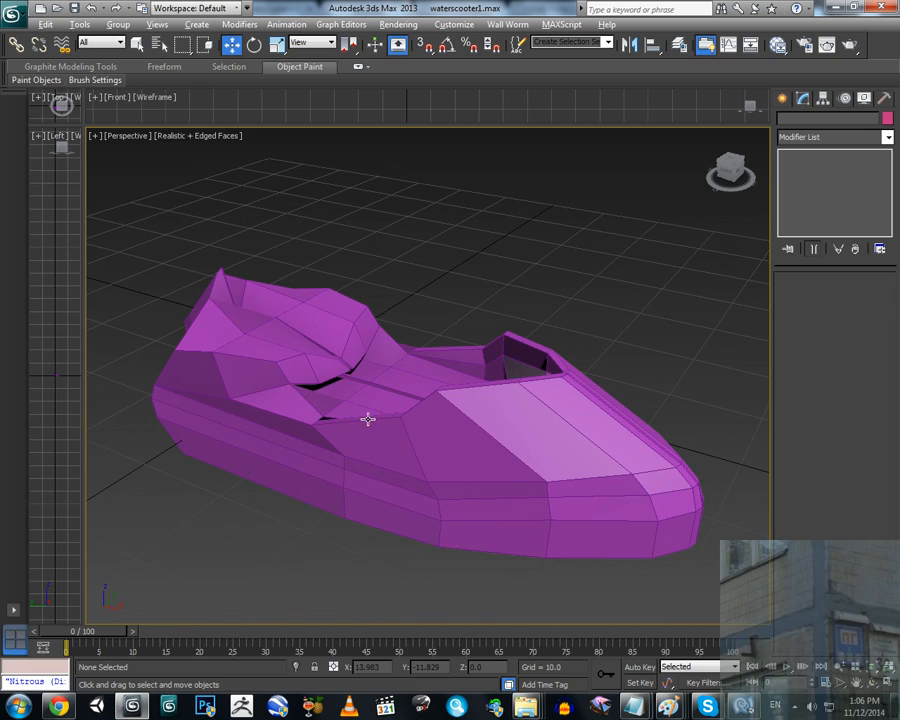
{"action": "middle_click_drag", "start_coordinate": [368, 419], "coordinate": [353, 373], "text": "alt"}
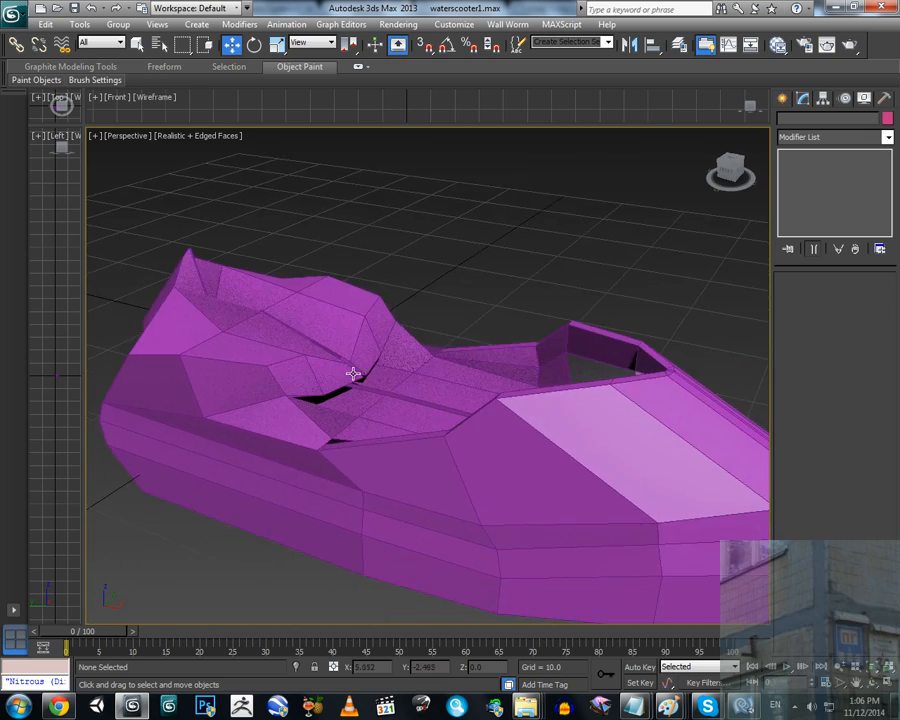
{"action": "middle_click_drag", "start_coordinate": [434, 398], "coordinate": [674, 371], "text": "alt"}
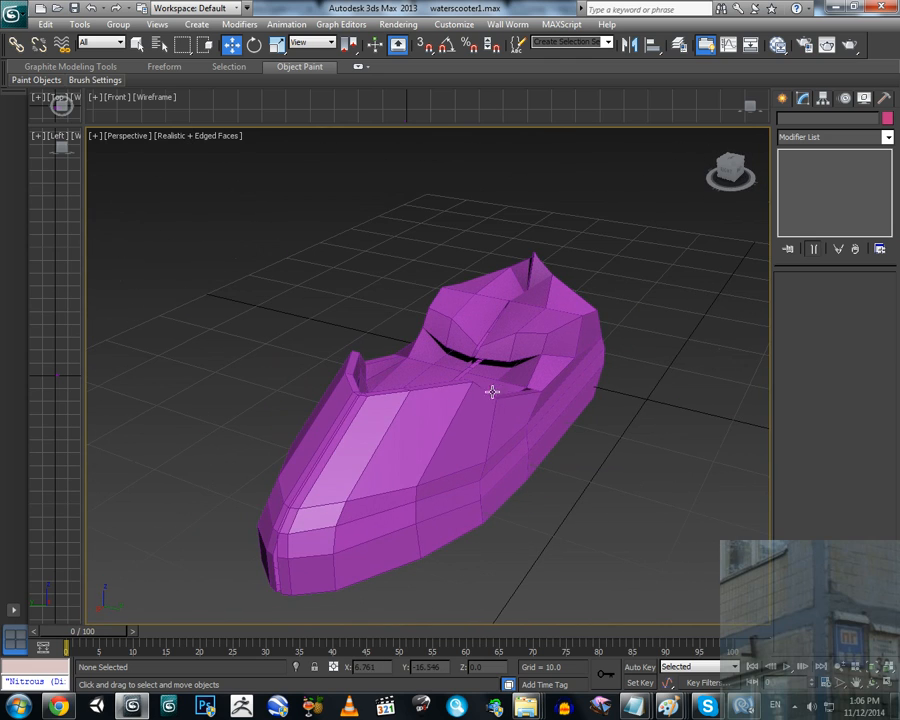
{"action": "middle_click_drag", "start_coordinate": [492, 391], "coordinate": [330, 298], "text": "alt"}
{"action": "middle_click_drag", "start_coordinate": [455, 386], "coordinate": [440, 432], "text": "alt"}
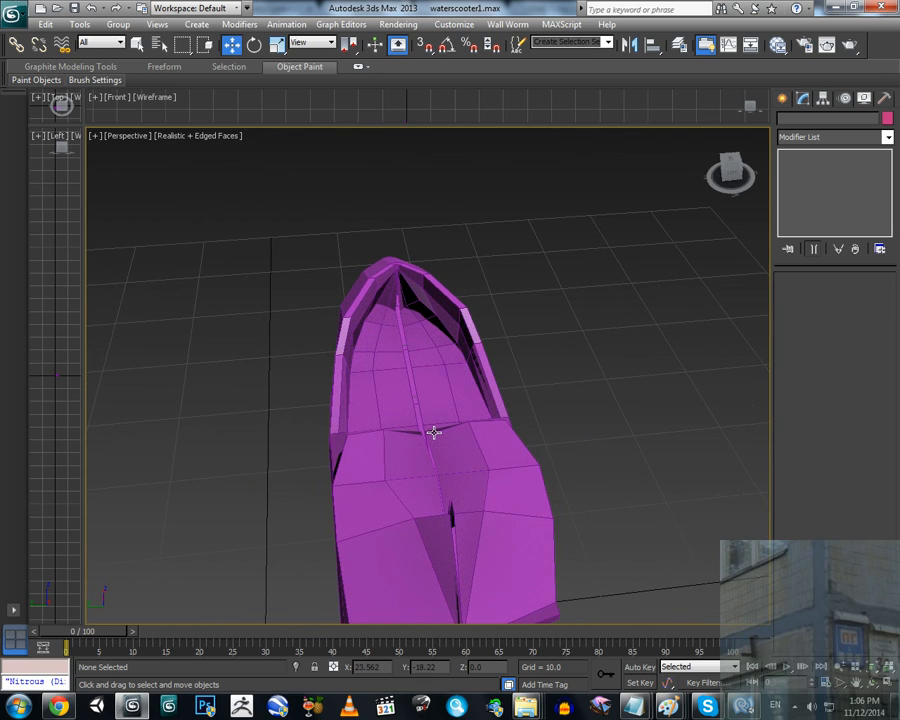
{"action": "middle_click_drag", "start_coordinate": [425, 416], "coordinate": [385, 326]}
{"action": "scroll", "coordinate": [466, 467], "scroll_direction": "up", "scroll_amount": 5}
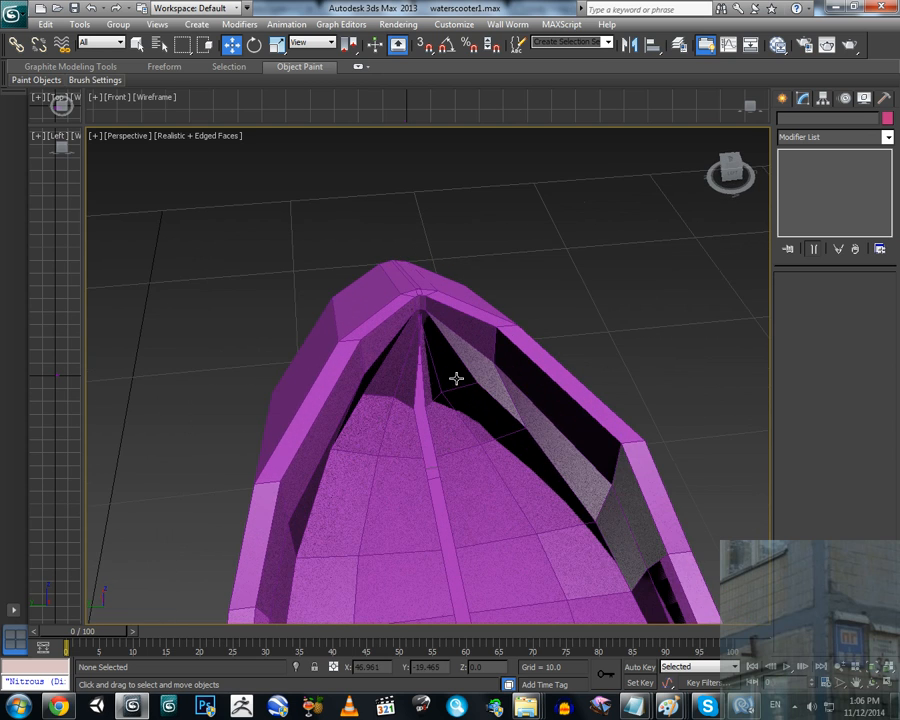
{"action": "middle_click_drag", "start_coordinate": [456, 378], "coordinate": [530, 429], "text": "alt"}
{"action": "middle_click_drag", "start_coordinate": [453, 473], "coordinate": [477, 386], "text": "alt"}
{"action": "scroll", "coordinate": [475, 420], "scroll_direction": "down", "scroll_amount": 3}
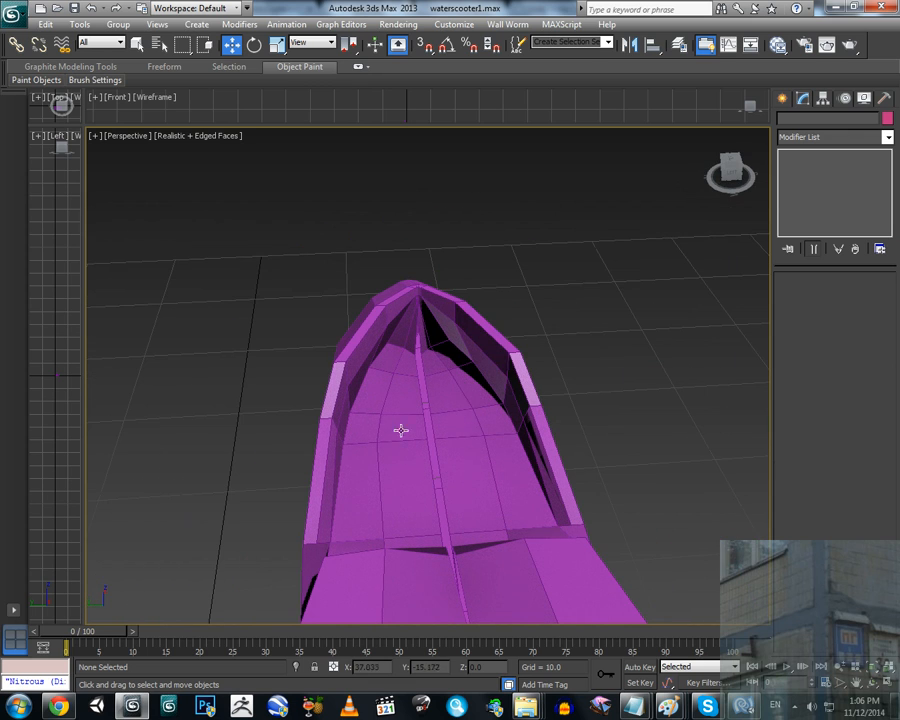
{"action": "middle_click_drag", "start_coordinate": [482, 404], "coordinate": [462, 370], "text": "alt"}
Step: Apply a MeshSmooth modifier to the editable half of the scooter hull
{"action": "left_click", "coordinate": [464, 371]}
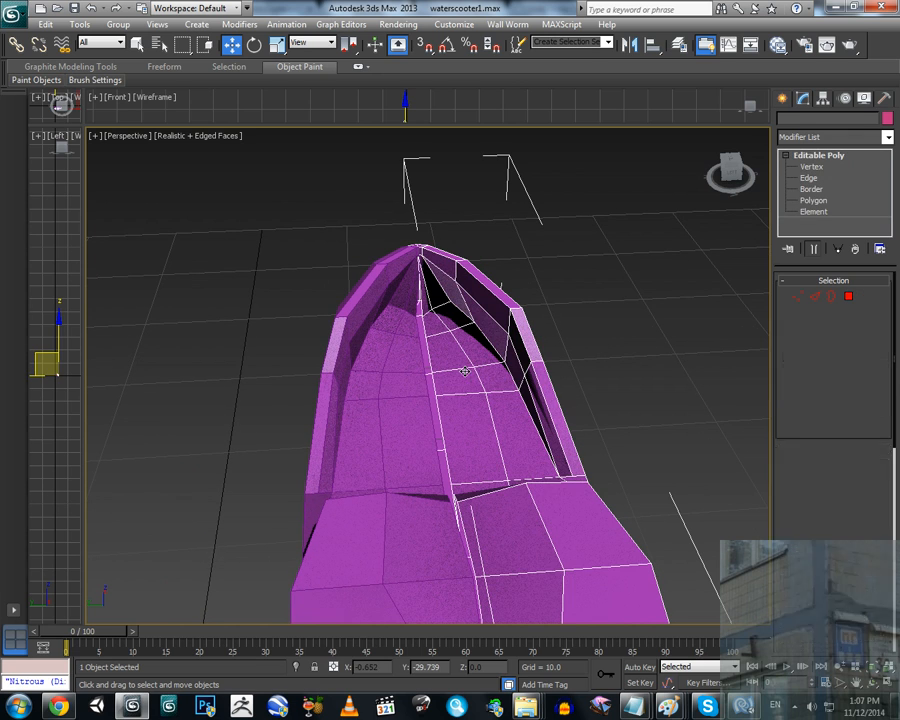
{"action": "scroll", "coordinate": [480, 383], "scroll_direction": "down", "scroll_amount": 5}
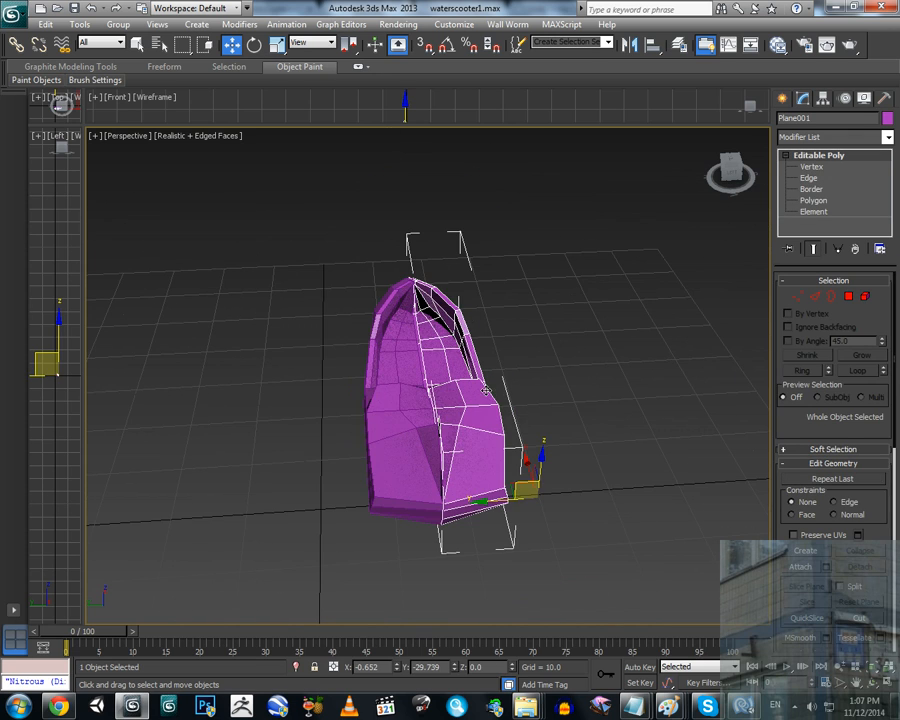
{"action": "mouse_move", "coordinate": [499, 499]}
{"action": "left_mouse_down"}
{"action": "mouse_move", "coordinate": [594, 493]}
{"action": "mouse_move", "coordinate": [510, 498]}
{"action": "left_mouse_up"}
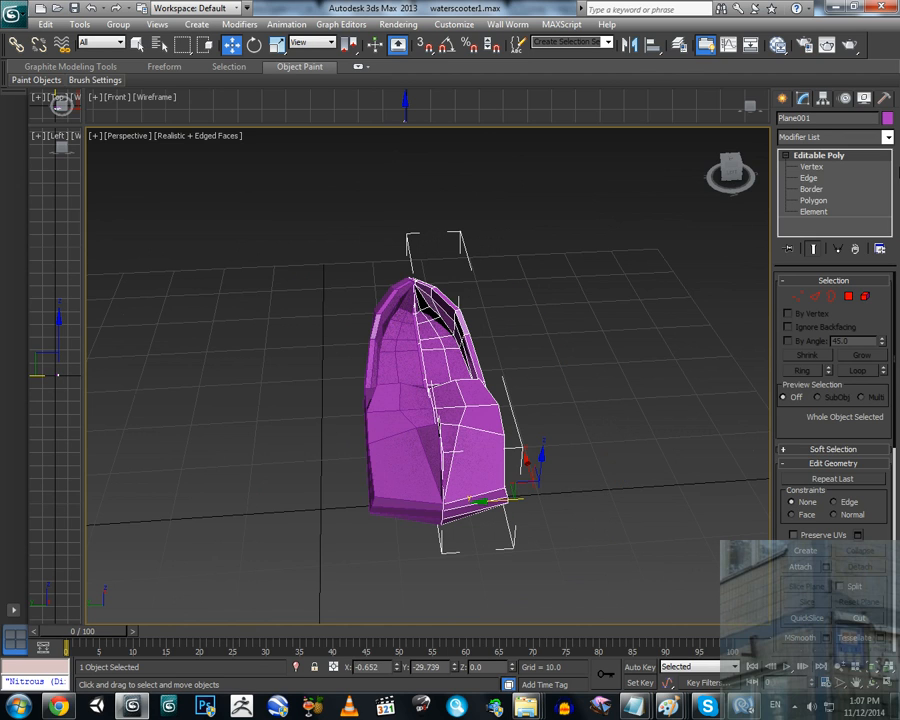
{"action": "left_click", "coordinate": [887, 139]}
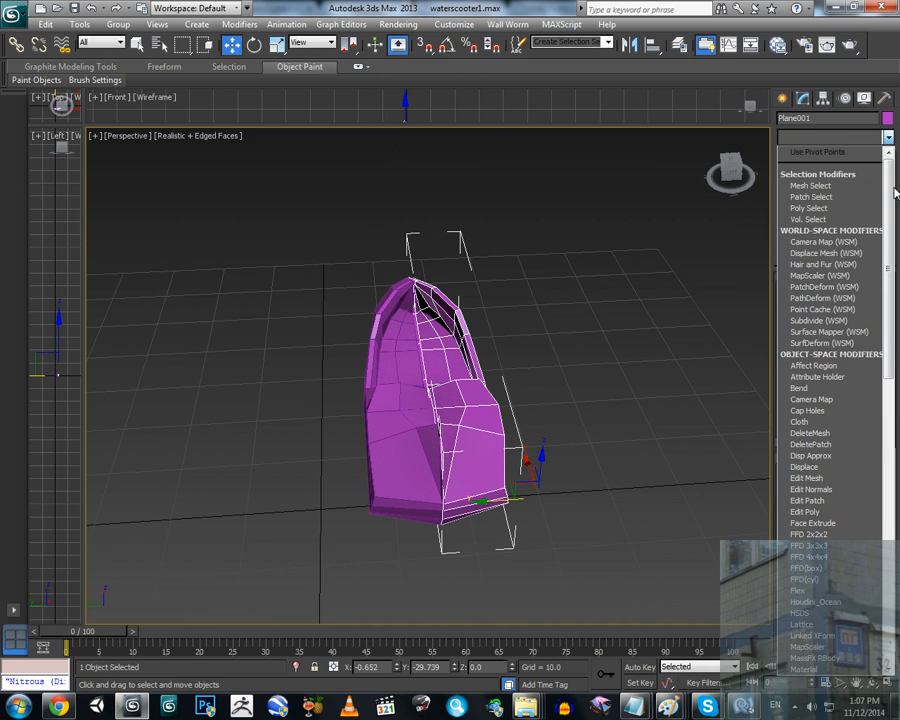
{"action": "scroll", "coordinate": [895, 192], "scroll_direction": "down", "scroll_amount": 20}
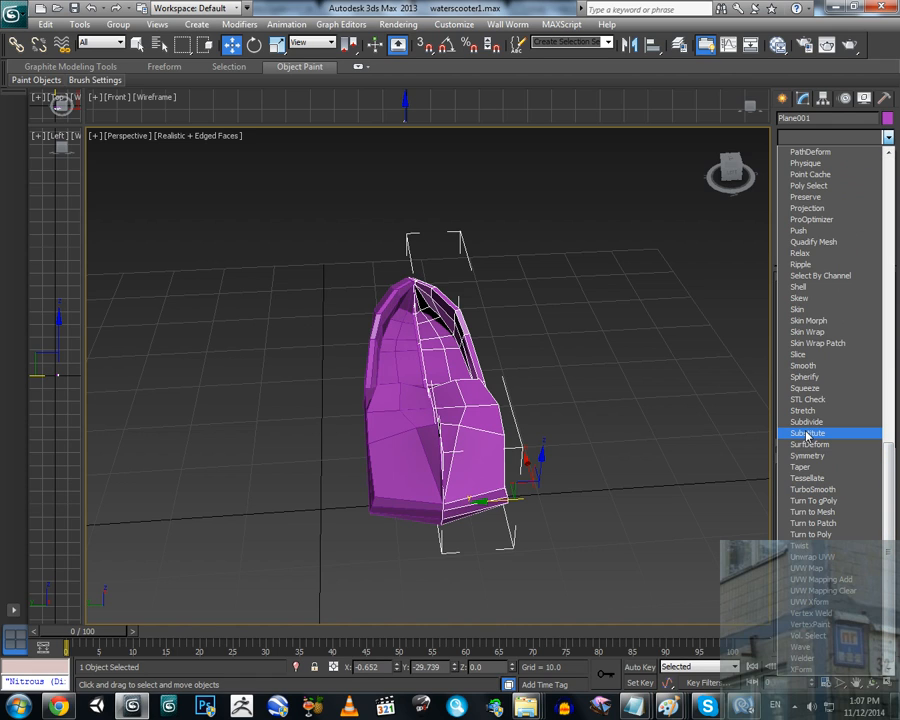
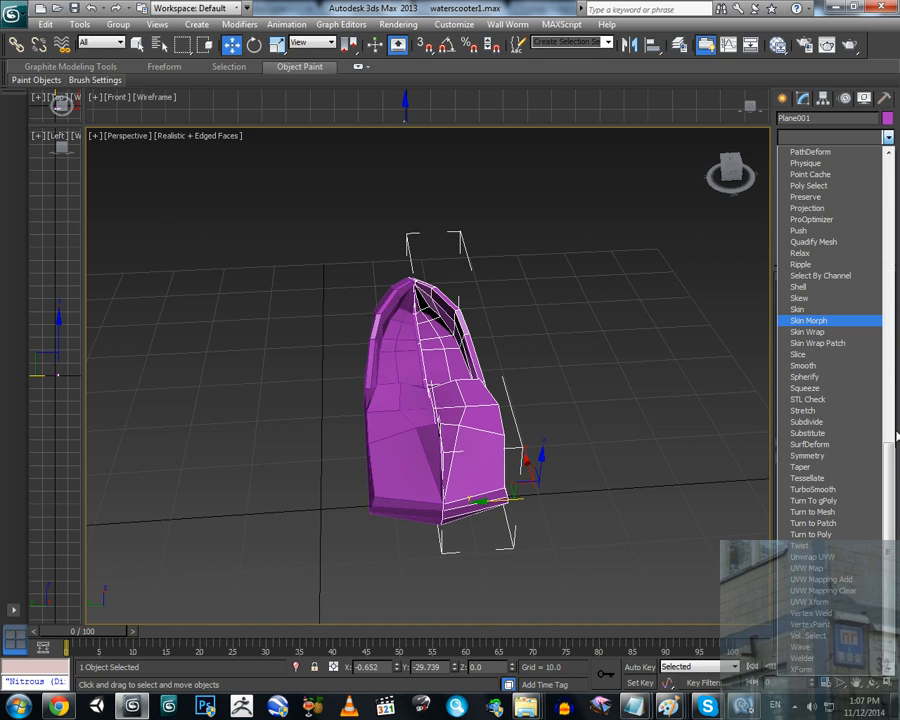
{"action": "scroll", "coordinate": [892, 545], "scroll_direction": "up", "scroll_amount": 10}
{"action": "scroll", "coordinate": [885, 540], "scroll_direction": "up", "scroll_amount": 1}
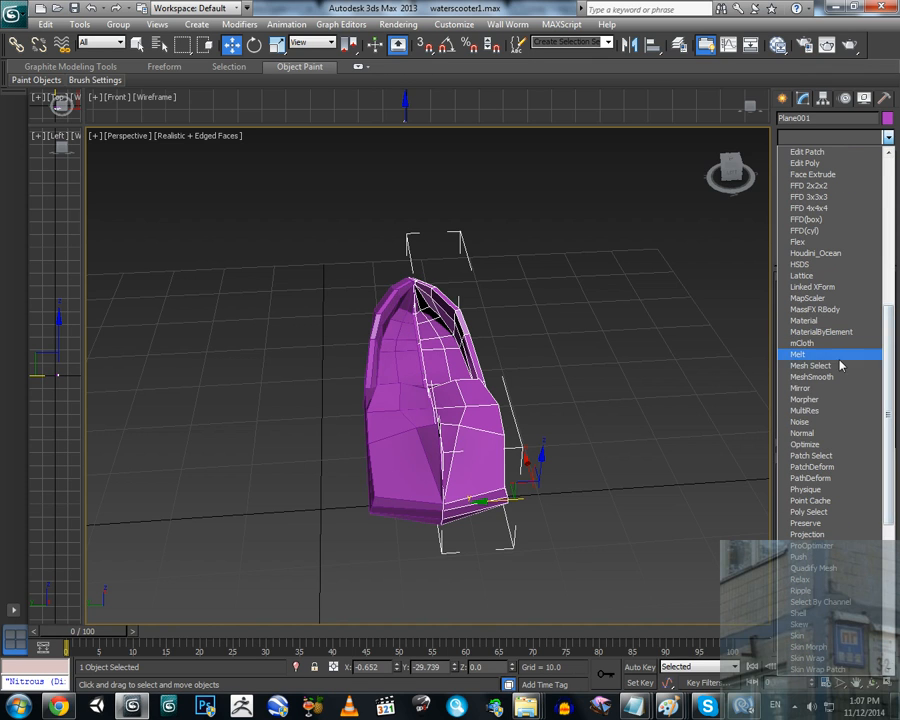
{"action": "left_click", "coordinate": [814, 379]}
Step: Inspect the smoothed cockpit and the seam on the raised rear section, and undo the MeshSmooth modifier
{"action": "middle_click_drag", "start_coordinate": [448, 364], "coordinate": [492, 392], "text": "alt"}
{"action": "scroll", "coordinate": [436, 372], "scroll_direction": "up", "scroll_amount": 3}
{"action": "scroll", "coordinate": [446, 414], "scroll_direction": "up", "scroll_amount": 3}
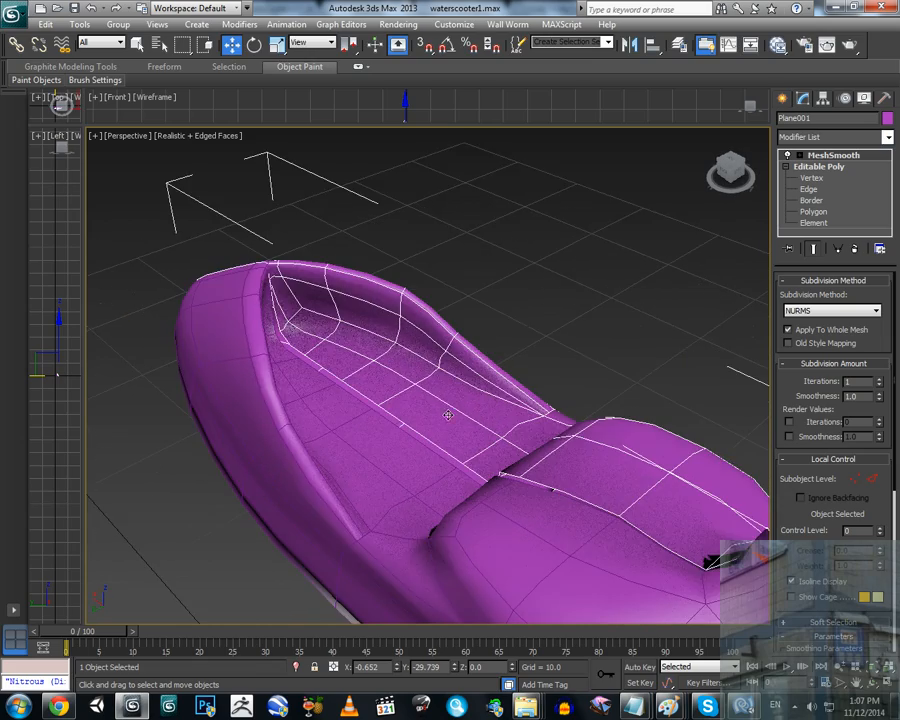
{"action": "middle_click_drag", "start_coordinate": [418, 408], "coordinate": [492, 386], "text": "alt"}
{"action": "scroll", "coordinate": [474, 360], "scroll_direction": "down", "scroll_amount": 5}
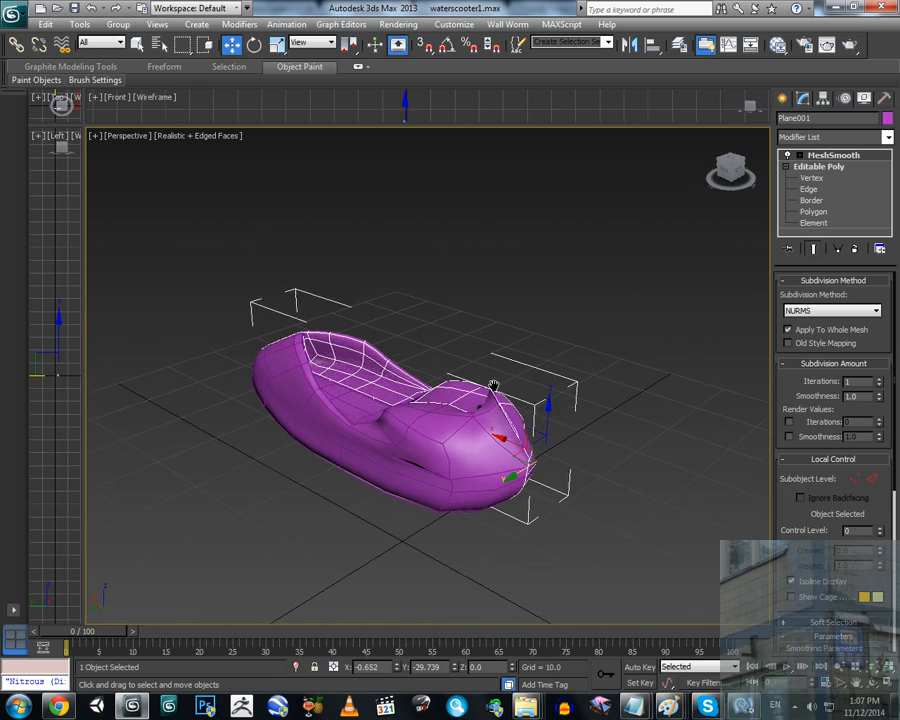
{"action": "scroll", "coordinate": [492, 388], "scroll_direction": "up", "scroll_amount": 4}
{"action": "scroll", "coordinate": [493, 397], "scroll_direction": "up", "scroll_amount": 5}
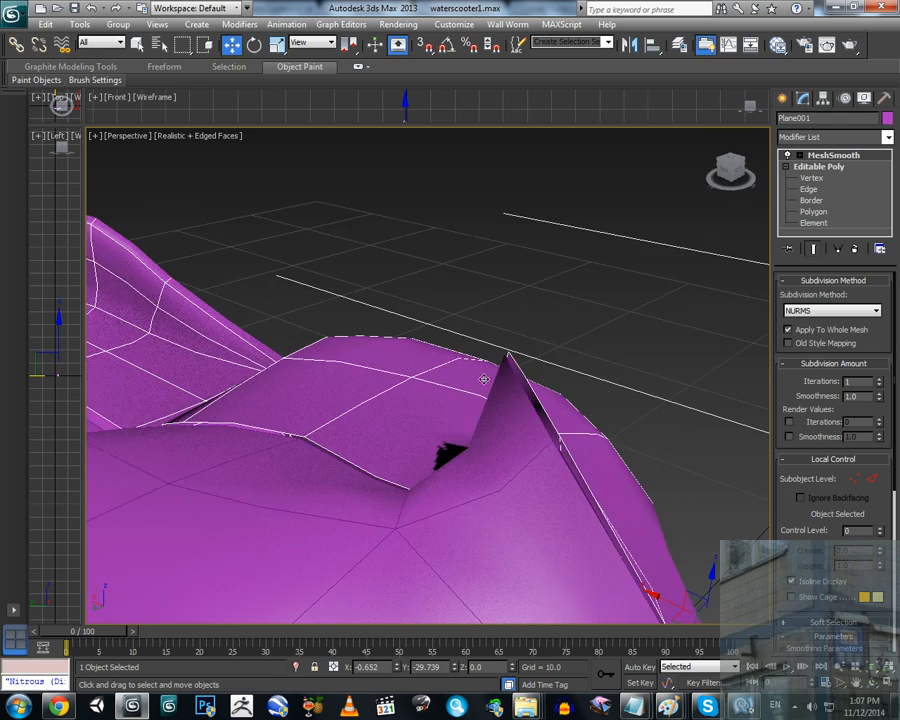
{"action": "middle_click_drag", "start_coordinate": [560, 380], "coordinate": [505, 422]}
{"action": "key", "text": "ctrl+z"}
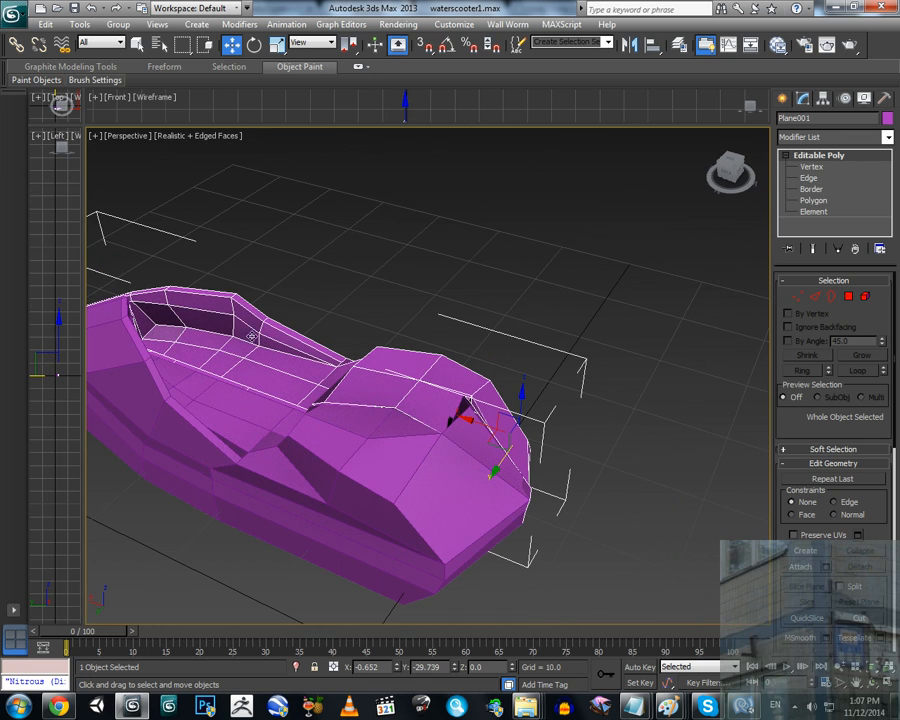
Step: Examine the cockpit's inner rim walls and the open area behind the nose at polygon level
{"action": "middle_click_drag", "start_coordinate": [285, 360], "coordinate": [270, 330], "text": "alt"}
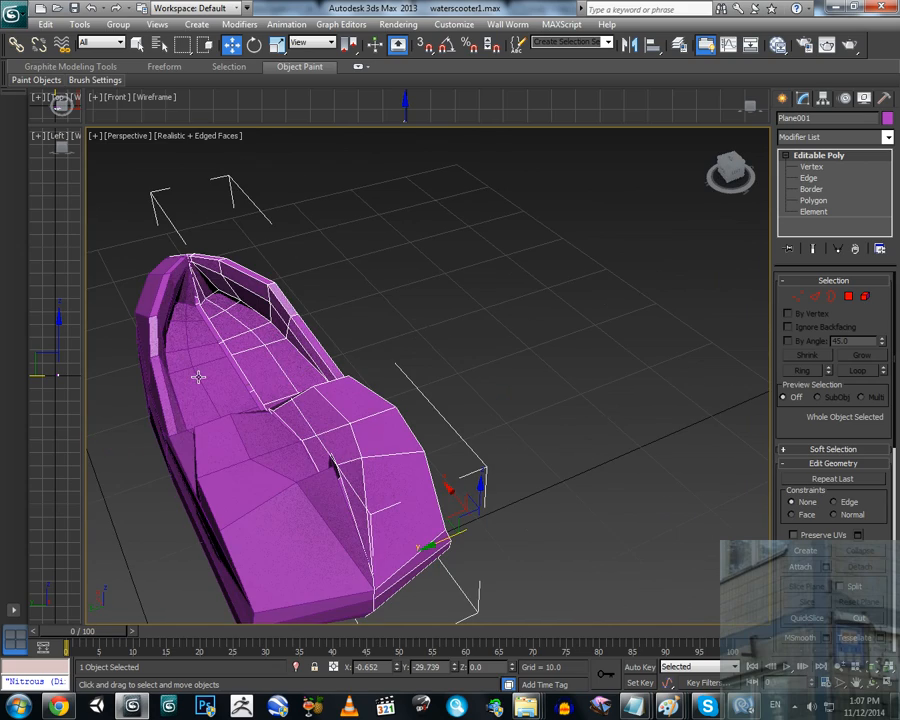
{"action": "middle_click_drag", "start_coordinate": [266, 376], "coordinate": [349, 397], "text": "alt"}
{"action": "left_click", "coordinate": [849, 297]}
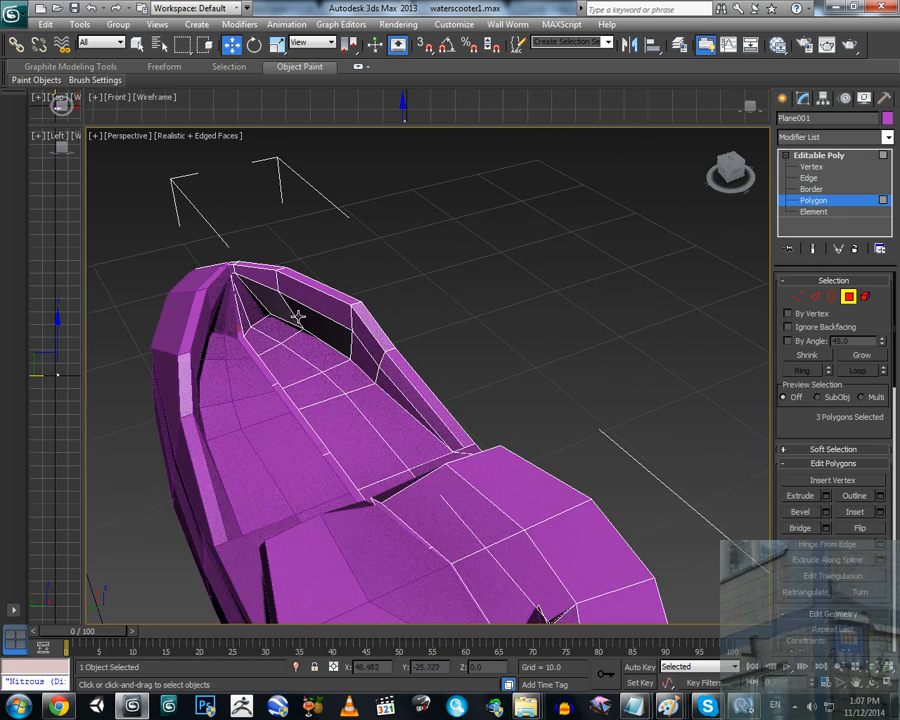
{"action": "middle_click_drag", "start_coordinate": [297, 315], "coordinate": [505, 398], "text": "alt"}
{"action": "left_click", "coordinate": [525, 358]}
{"action": "middle_click_drag", "start_coordinate": [532, 355], "coordinate": [483, 392], "text": "alt"}
{"action": "scroll", "coordinate": [459, 425], "scroll_direction": "up", "scroll_amount": 3}
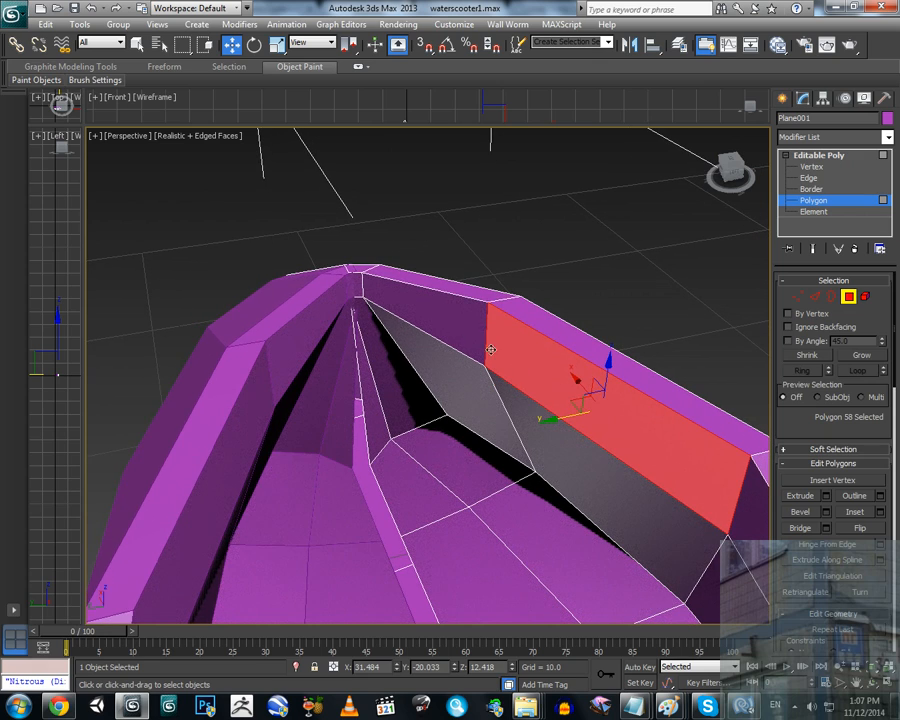
{"action": "middle_click_drag", "start_coordinate": [556, 395], "coordinate": [513, 386], "text": "alt"}
{"action": "scroll", "coordinate": [534, 387], "scroll_direction": "down", "scroll_amount": 3}
{"action": "middle_click_drag", "start_coordinate": [444, 342], "coordinate": [425, 350]}
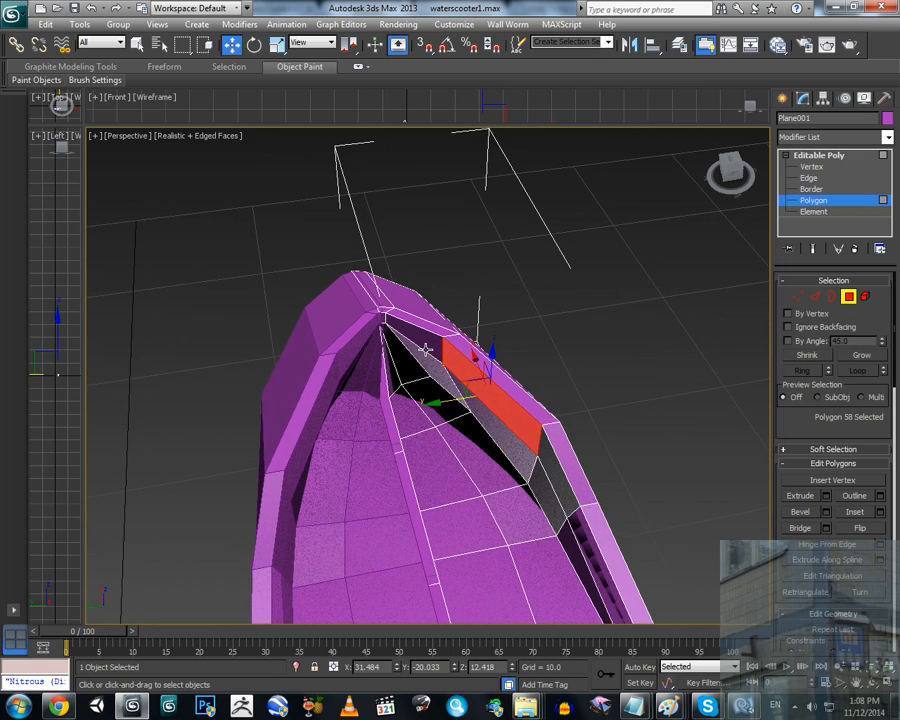
{"action": "scroll", "coordinate": [425, 348], "scroll_direction": "up", "scroll_amount": 2}
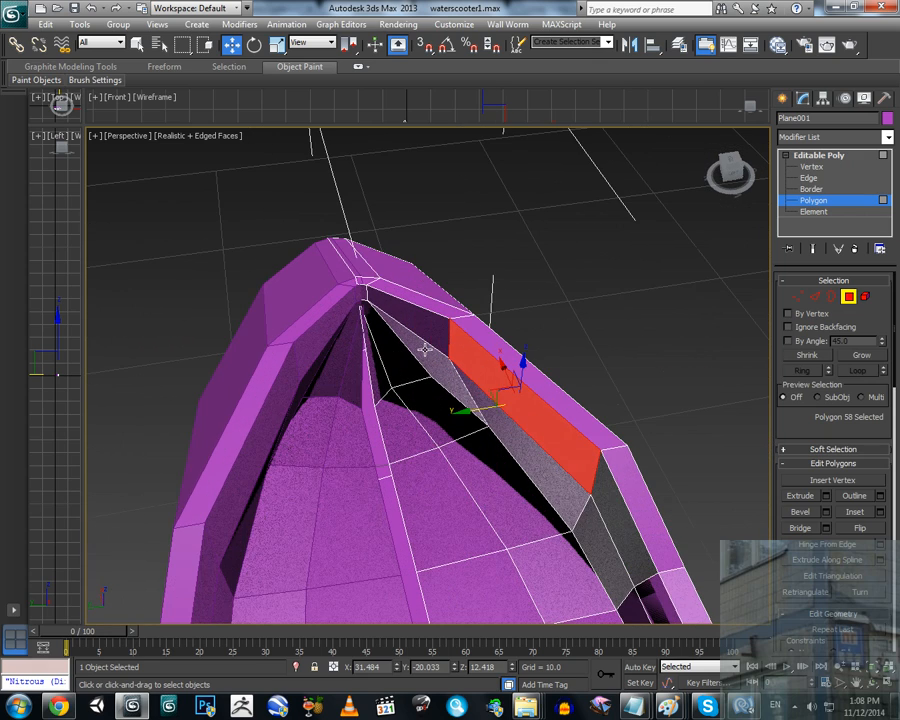
Step: Bevel the three inner rim polygons running back from the nose with a height of 0.222 and an outline of -1.0
{"action": "left_click", "coordinate": [366, 296]}
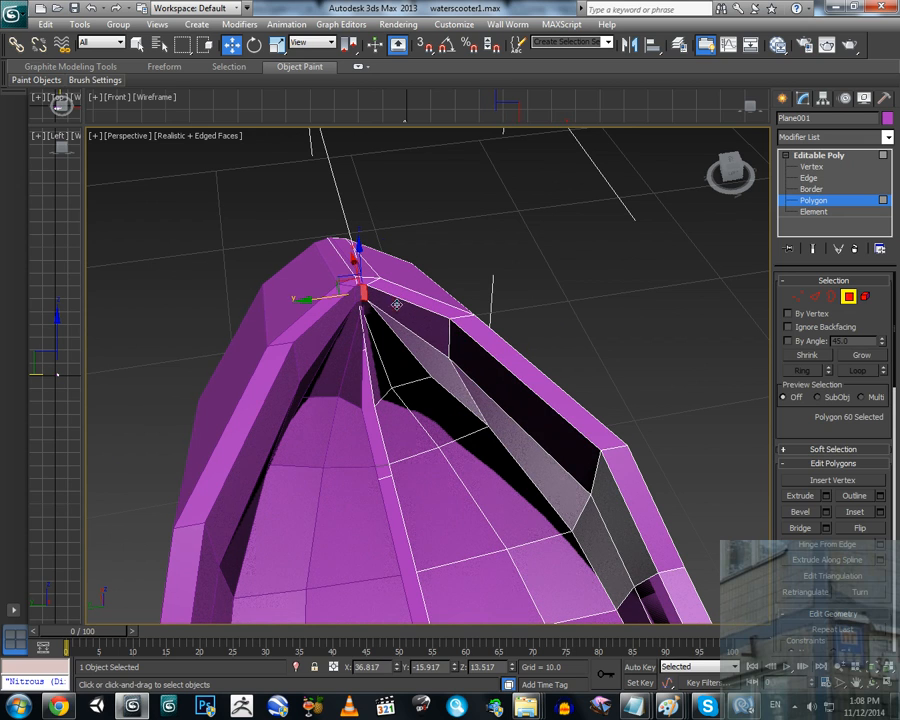
{"action": "left_click", "coordinate": [396, 303], "text": "ctrl"}
{"action": "left_click", "coordinate": [474, 357], "text": "ctrl"}
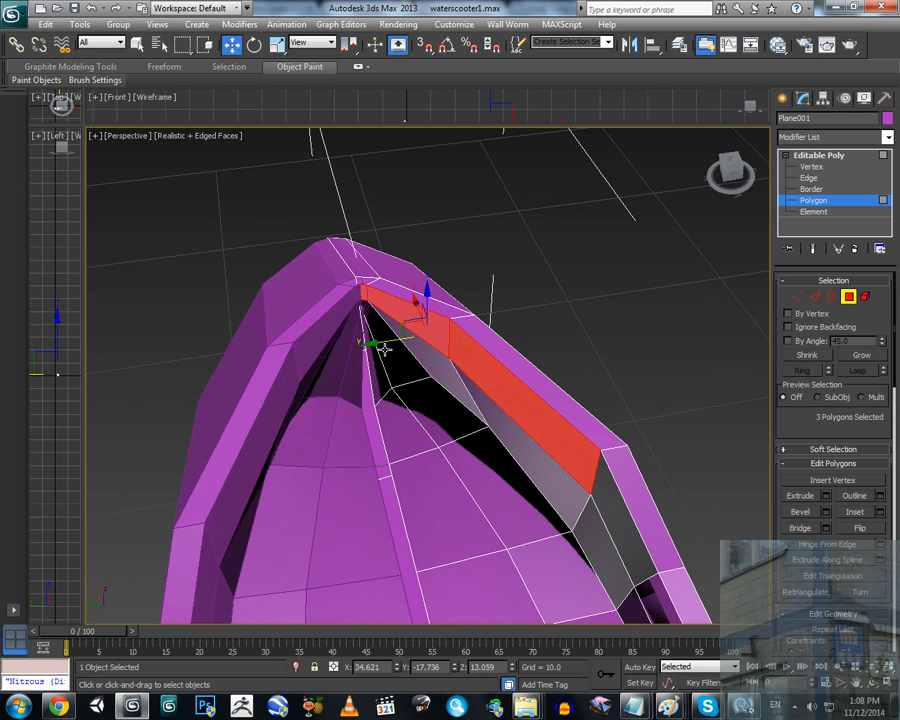
{"action": "middle_click_drag", "start_coordinate": [424, 345], "coordinate": [422, 341], "text": "alt"}
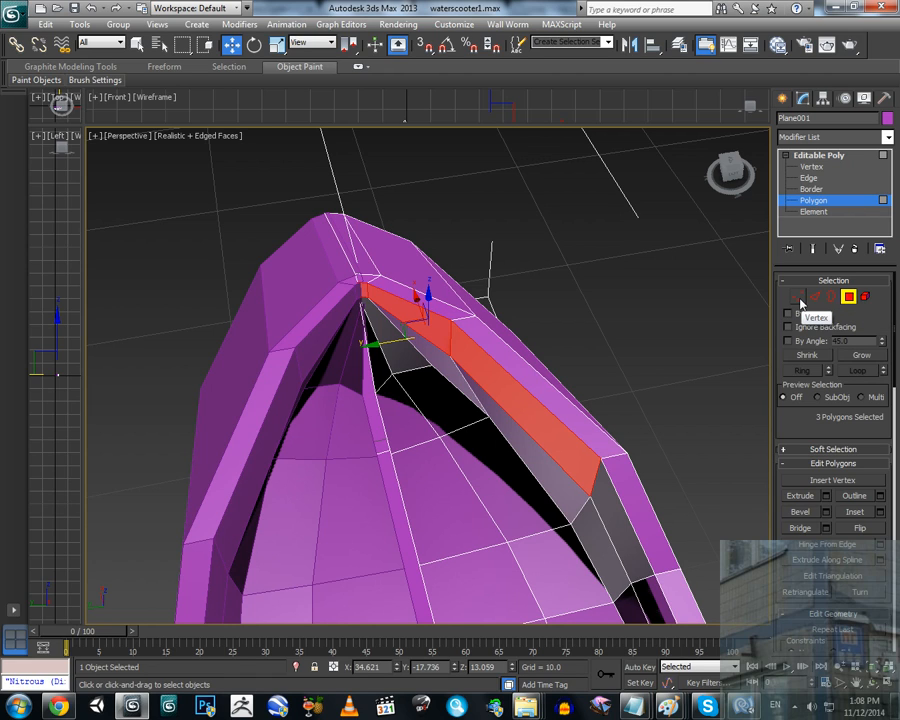
{"action": "left_click", "coordinate": [826, 512]}
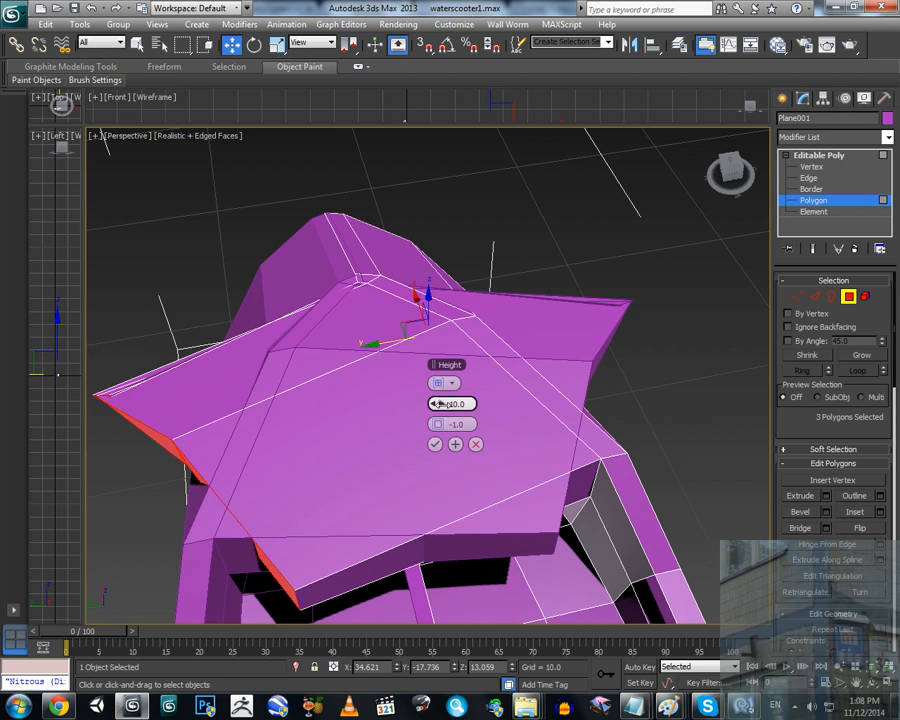
{"action": "mouse_move", "coordinate": [440, 403]}
{"action": "left_mouse_down"}
{"action": "mouse_move", "coordinate": [401, 404]}
{"action": "mouse_move", "coordinate": [426, 404]}
{"action": "left_mouse_up"}
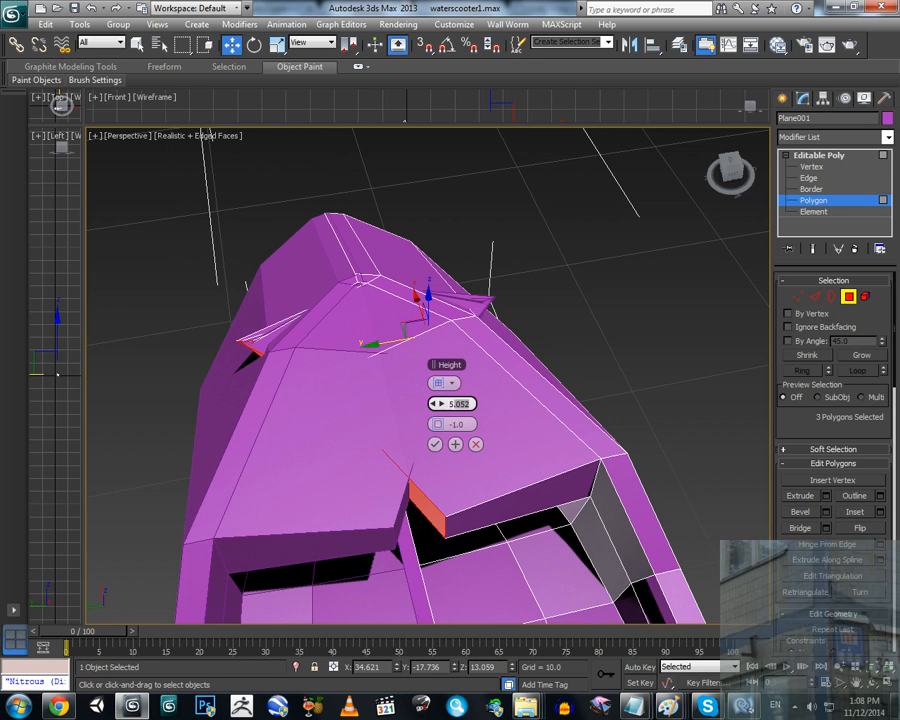
{"action": "key", "text": "Return"}
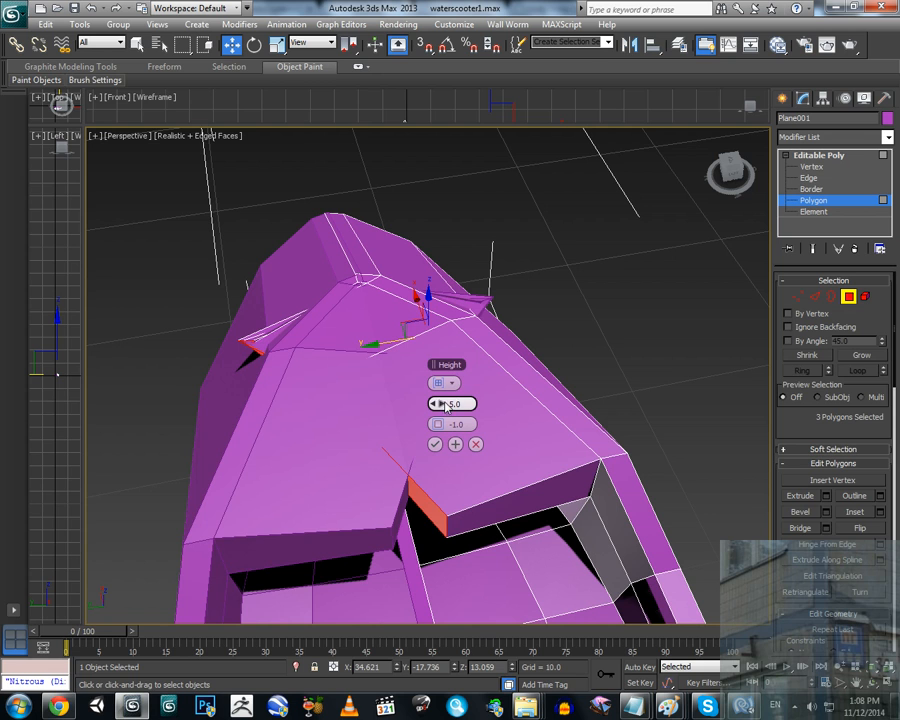
{"action": "left_click_drag", "start_coordinate": [445, 404], "coordinate": [421, 403]}
{"action": "middle_click_drag", "start_coordinate": [396, 356], "coordinate": [387, 395], "text": "alt"}
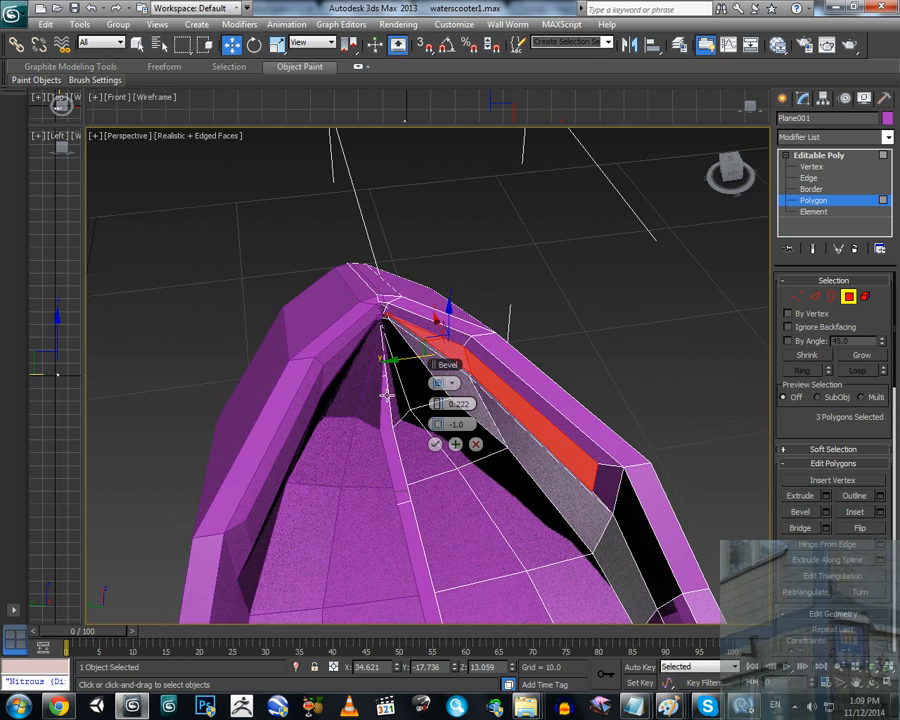
{"action": "key", "text": "ctrl+z"}
Step: Inspect the bevelled corner at the nose tip and undo the bevel of the three rim polygons
{"action": "middle_click_drag", "start_coordinate": [433, 358], "coordinate": [466, 382]}
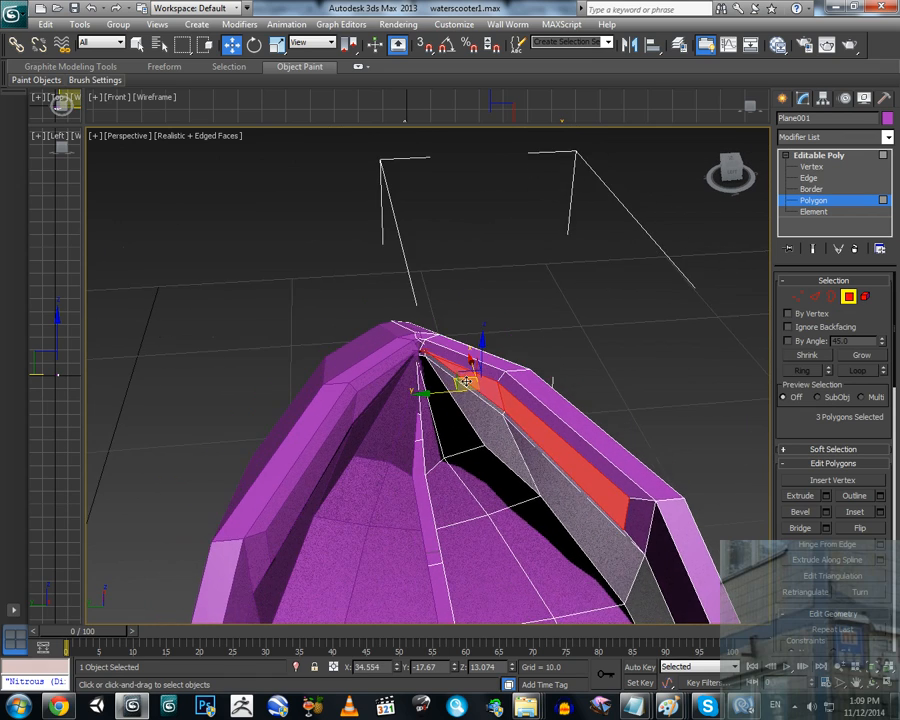
{"action": "scroll", "coordinate": [466, 382], "scroll_direction": "up", "scroll_amount": 2}
{"action": "mouse_move", "coordinate": [480, 410]}
{"action": "left_mouse_down"}
{"action": "mouse_move", "coordinate": [472, 406]}
{"action": "mouse_move", "coordinate": [494, 408]}
{"action": "left_mouse_up"}
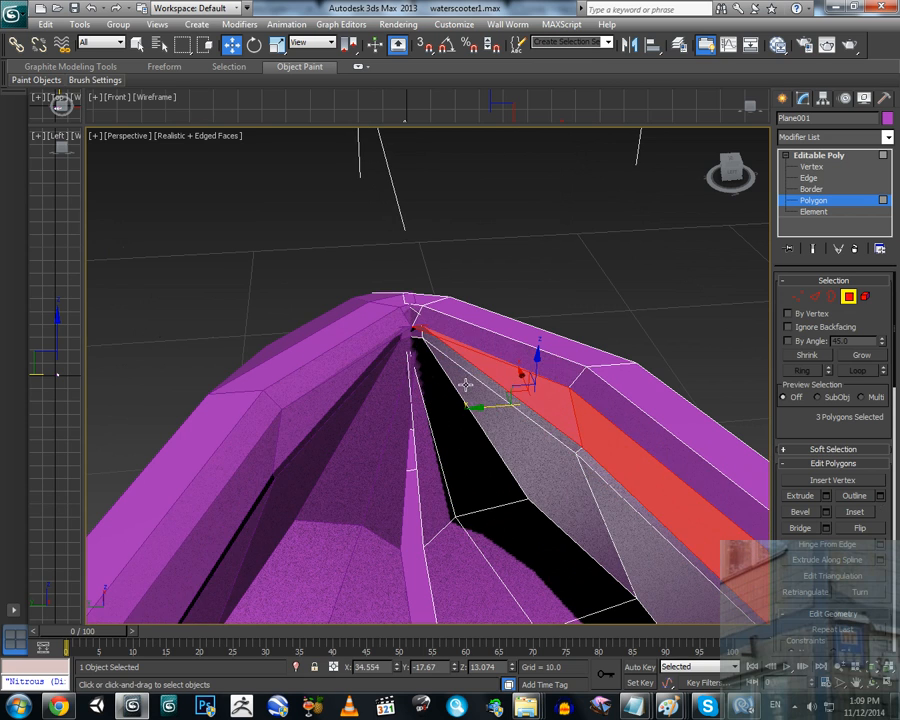
{"action": "middle_click_drag", "start_coordinate": [464, 384], "coordinate": [444, 420], "text": "alt"}
{"action": "scroll", "coordinate": [444, 420], "scroll_direction": "up", "scroll_amount": 2}
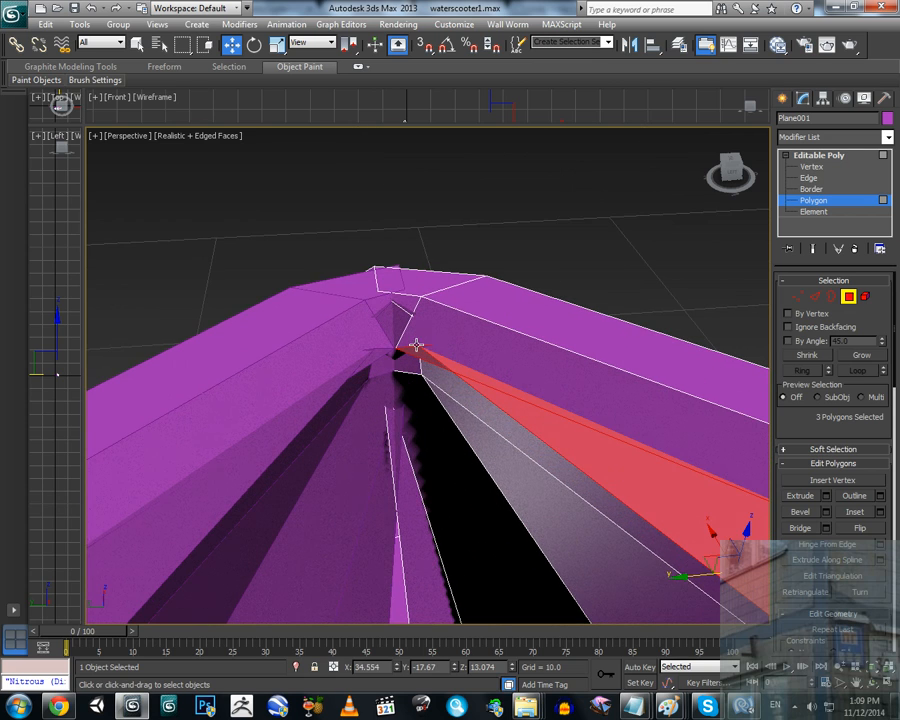
{"action": "middle_click_drag", "start_coordinate": [416, 353], "coordinate": [398, 396], "text": "alt"}
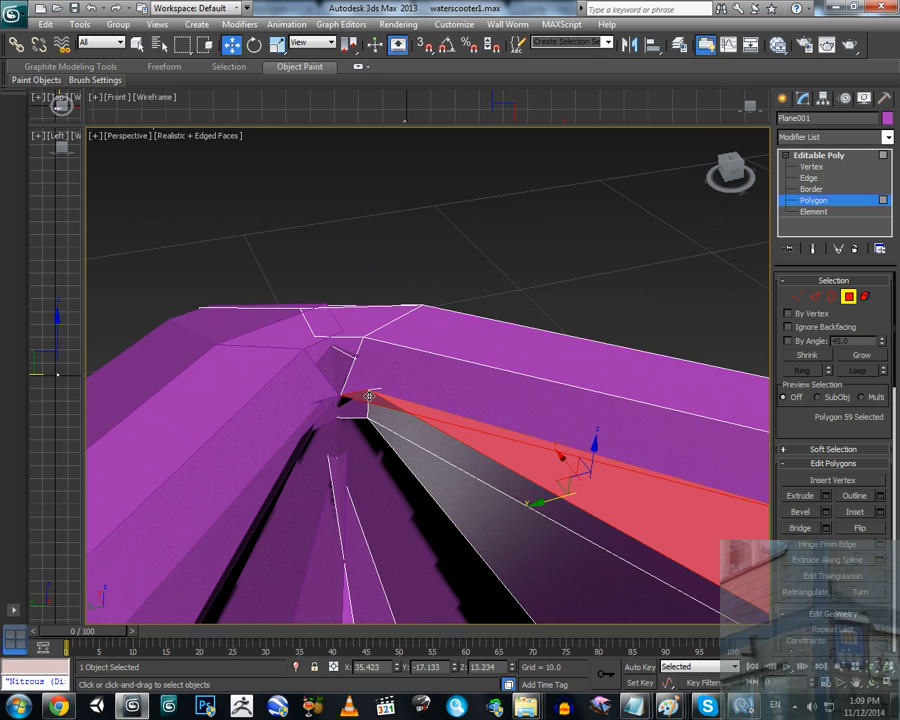
{"action": "left_click", "coordinate": [514, 269]}
{"action": "left_click", "coordinate": [369, 395]}
{"action": "key", "text": "ctrl+z"}
{"action": "key", "text": "ctrl+z"}
{"action": "key", "text": "ctrl+z"}
{"action": "key", "text": "ctrl+z"}
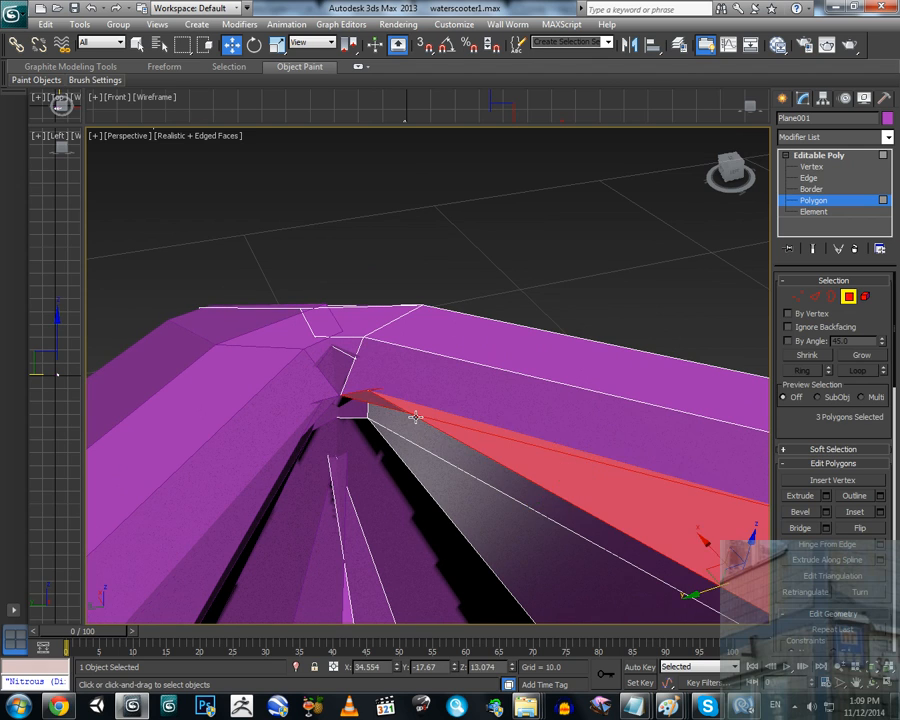
Step: Bevel the two larger inner rim polygons behind the nose, height 0.222 and outline -1.0, and move them toward the centreline along Y
{"action": "middle_click_drag", "start_coordinate": [421, 424], "coordinate": [460, 393], "text": "alt"}
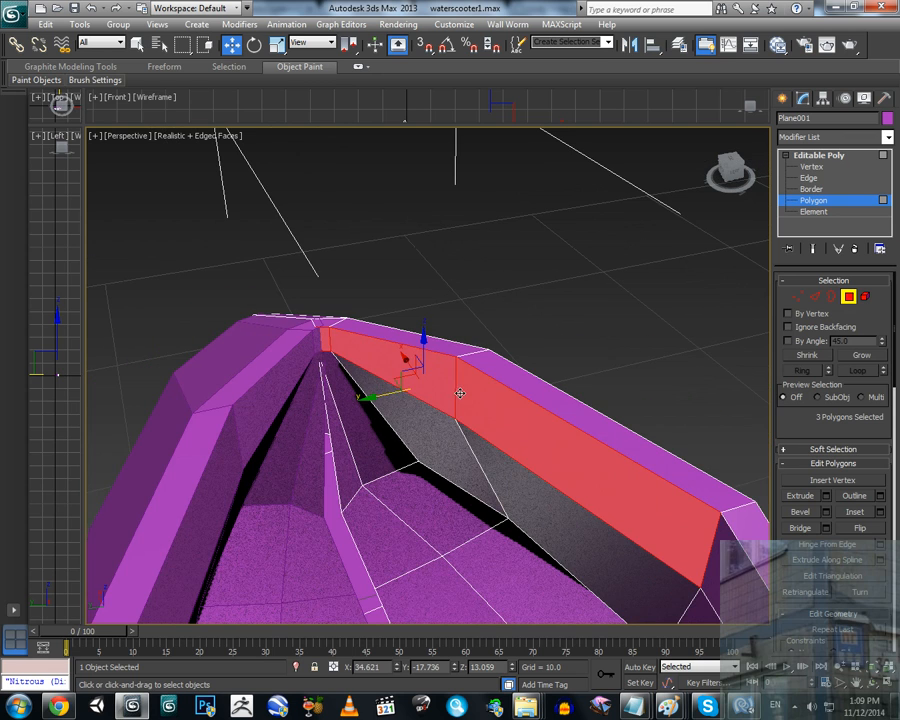
{"action": "left_click", "coordinate": [511, 352]}
{"action": "left_click", "coordinate": [474, 378]}
{"action": "left_click", "coordinate": [429, 374], "text": "ctrl"}
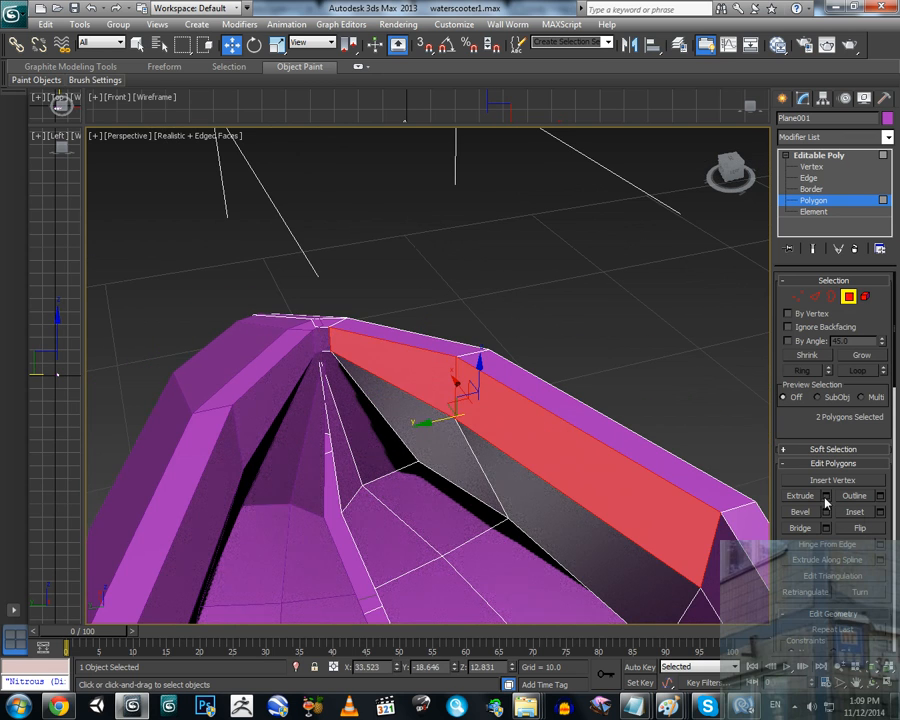
{"action": "left_click", "coordinate": [826, 512]}
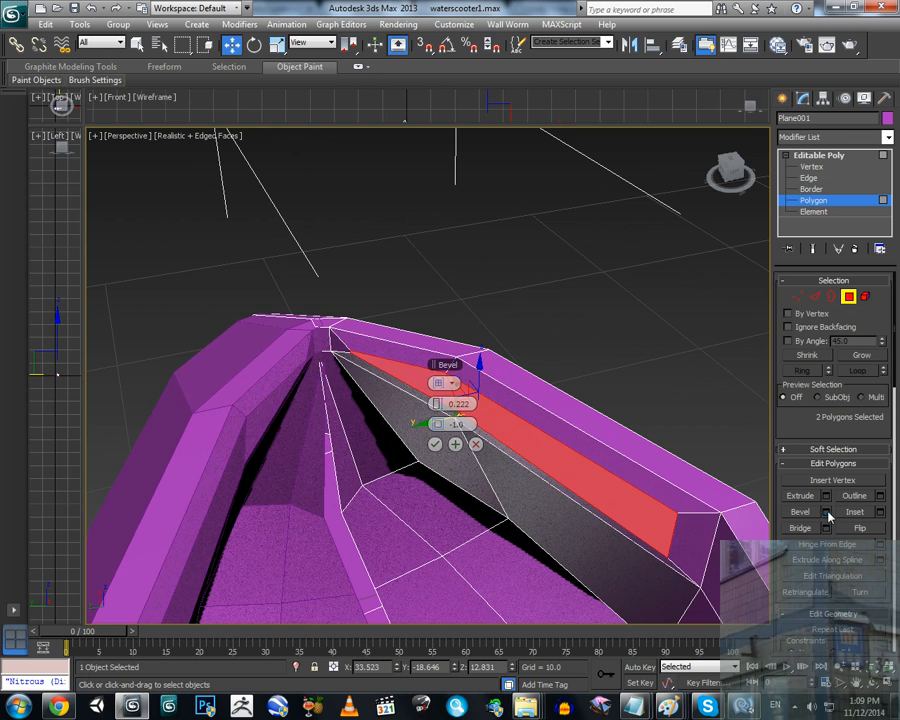
{"action": "left_click", "coordinate": [435, 444]}
{"action": "middle_click_drag", "start_coordinate": [435, 444], "coordinate": [424, 452], "text": "alt"}
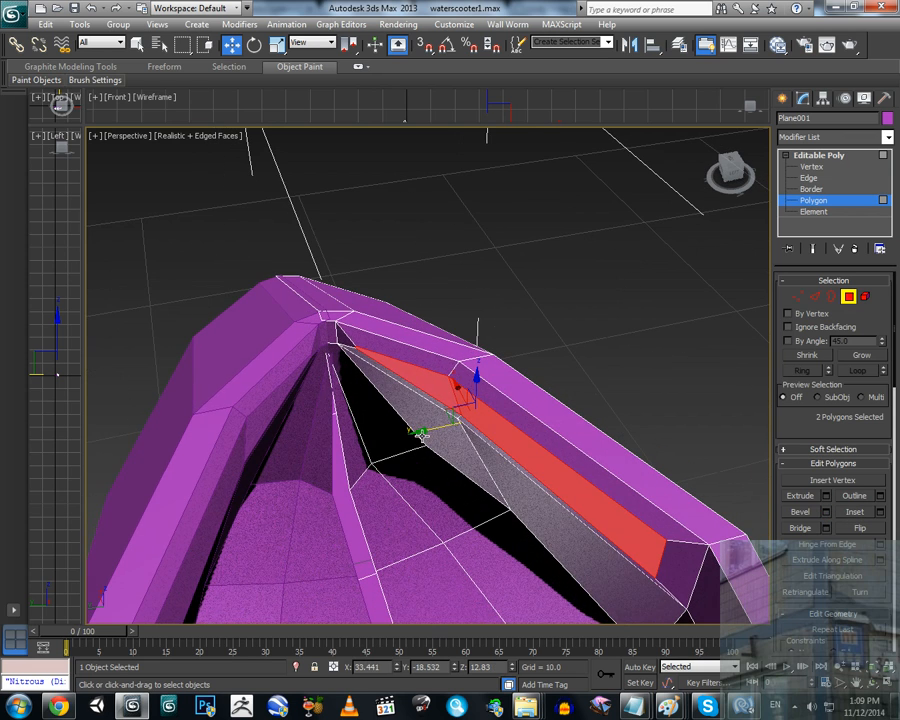
{"action": "left_click_drag", "start_coordinate": [421, 433], "coordinate": [397, 434]}
Step: Move the rear bevelled polygon further toward the centreline to about Y -17.784, and delete it
{"action": "left_click", "coordinate": [545, 354]}
{"action": "left_click", "coordinate": [479, 430]}
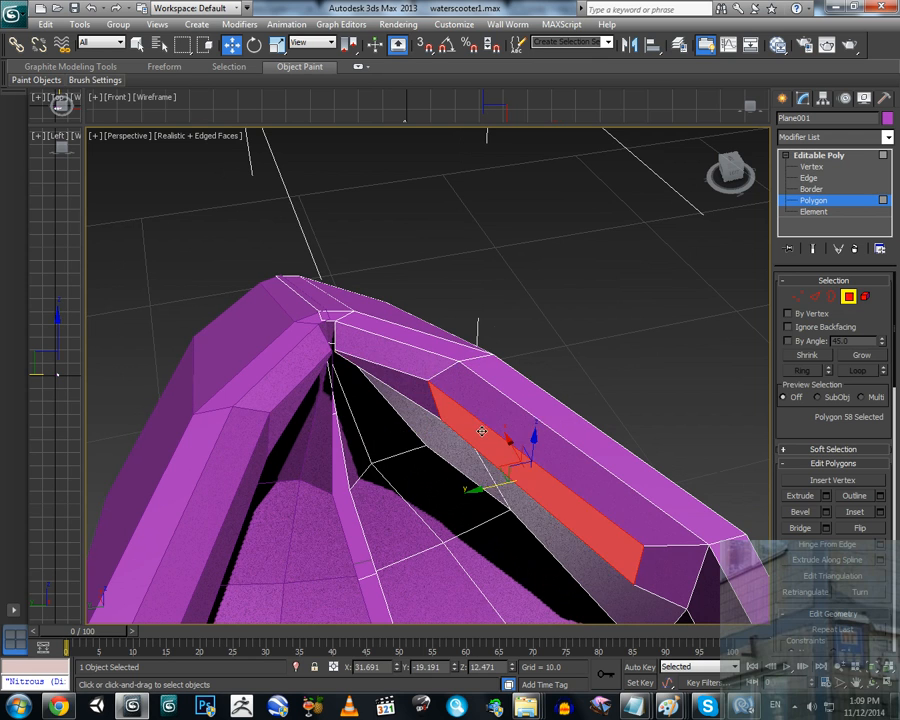
{"action": "middle_click_drag", "start_coordinate": [482, 432], "coordinate": [414, 398], "text": "alt"}
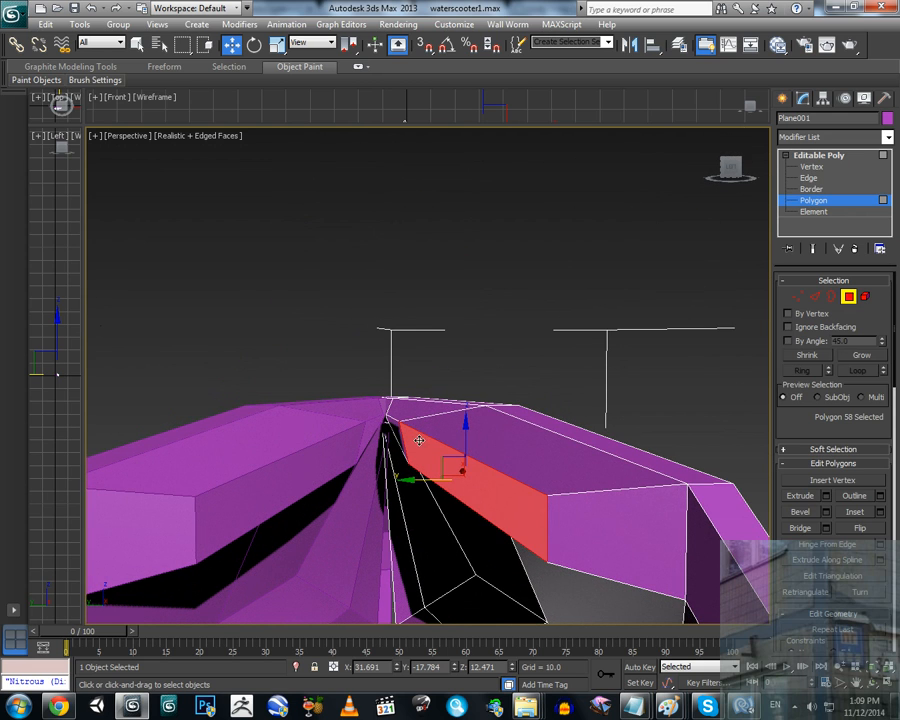
{"action": "middle_click_drag", "start_coordinate": [435, 447], "coordinate": [438, 338], "text": "alt"}
{"action": "key", "text": "Delete"}
{"action": "scroll", "coordinate": [500, 416], "scroll_direction": "up", "scroll_amount": 6}
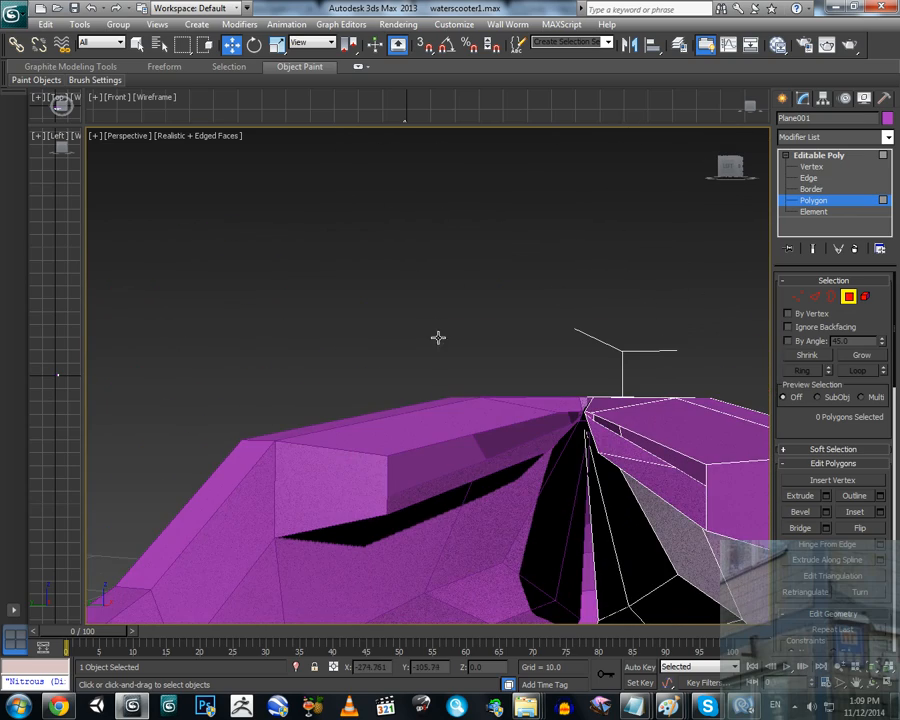
Step: Delete the inner polygon facing the centreline gap just behind the nose tip
{"action": "mouse_move", "coordinate": [512, 514]}
{"action": "middle_mouse_down", "text": "alt"}
{"action": "mouse_move", "coordinate": [582, 542]}
{"action": "mouse_move", "coordinate": [506, 503]}
{"action": "middle_mouse_up", "text": "alt"}
{"action": "left_click", "coordinate": [430, 500]}
{"action": "middle_click_drag", "start_coordinate": [436, 498], "coordinate": [481, 432], "text": "alt"}
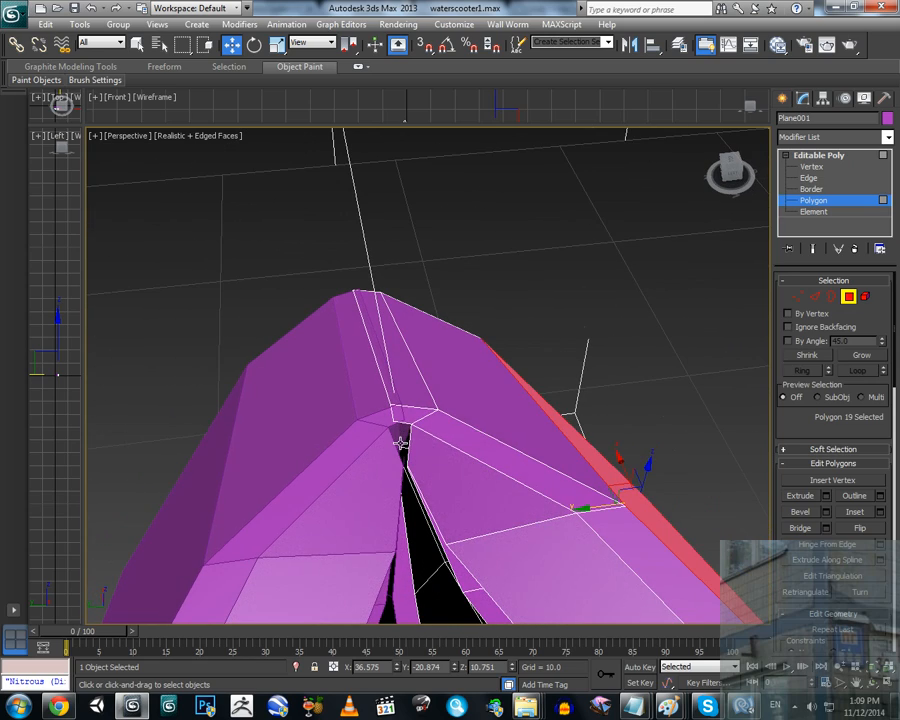
{"action": "middle_click_drag", "start_coordinate": [420, 459], "coordinate": [416, 464], "text": "alt"}
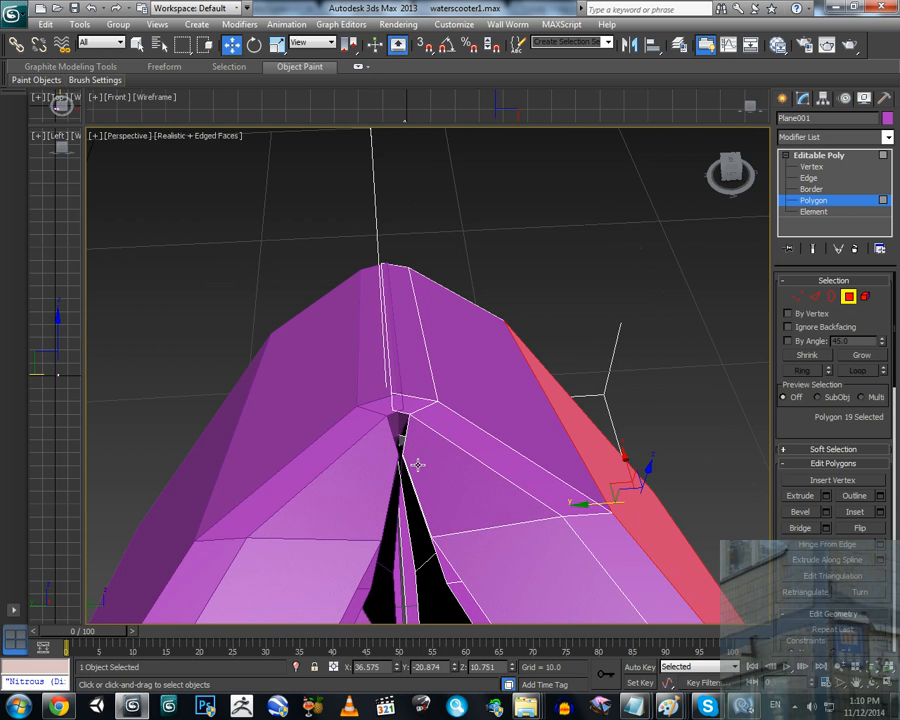
{"action": "middle_click_drag", "start_coordinate": [420, 462], "coordinate": [532, 432], "text": "alt"}
{"action": "left_click", "coordinate": [460, 542]}
{"action": "key", "text": "Delete"}
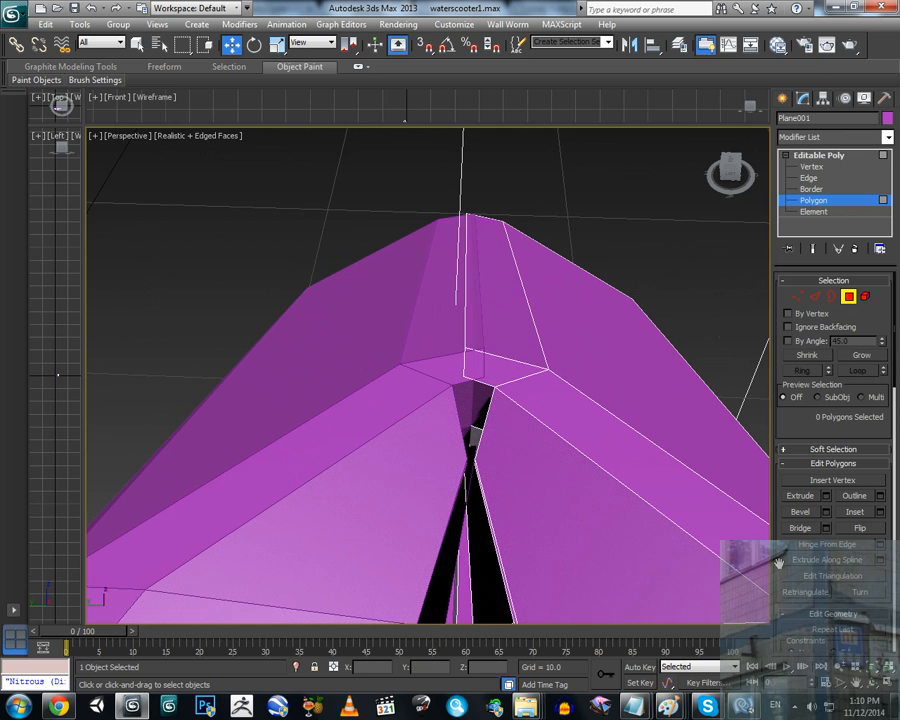
Step: Try to create a polygon from the open vertices behind the nose tip, and undo back to the narrow inner rim
{"action": "scroll", "coordinate": [779, 563], "scroll_direction": "down", "scroll_amount": 5}
{"action": "left_click", "coordinate": [806, 468]}
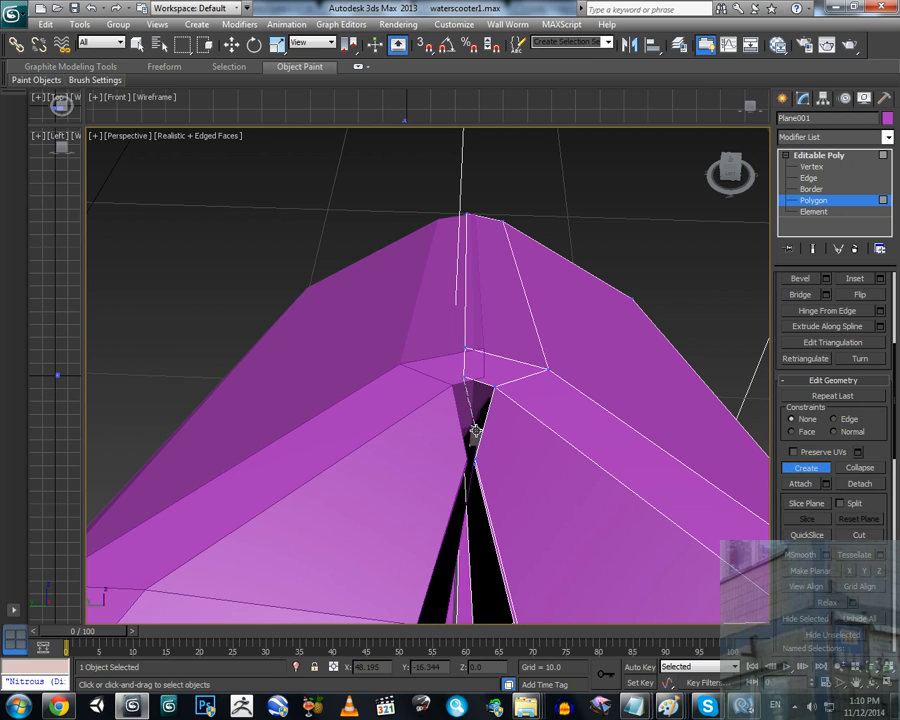
{"action": "left_click", "coordinate": [468, 376]}
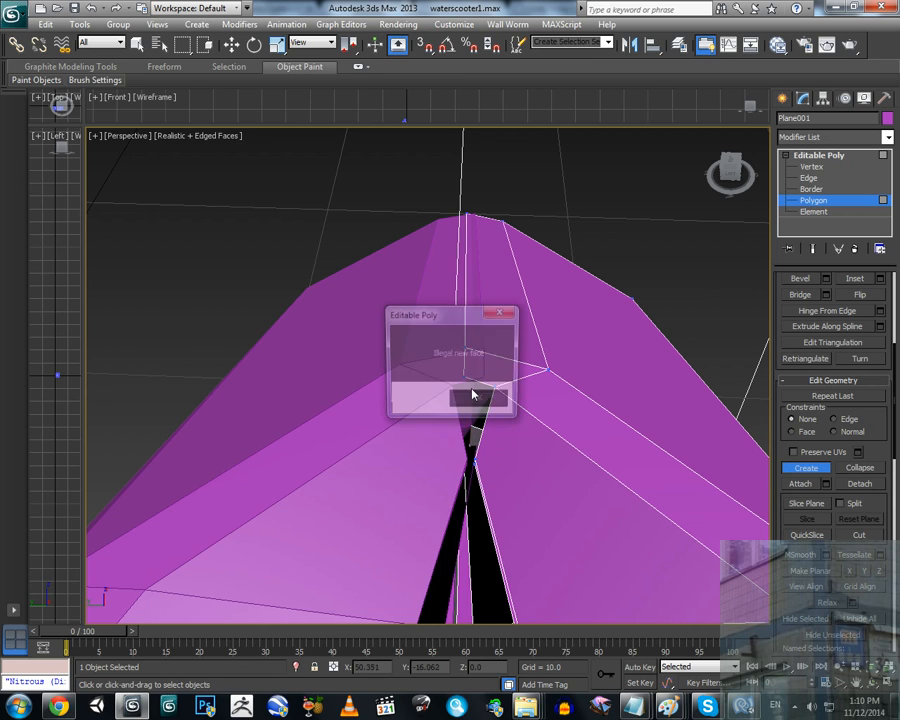
{"action": "left_click", "coordinate": [479, 403]}
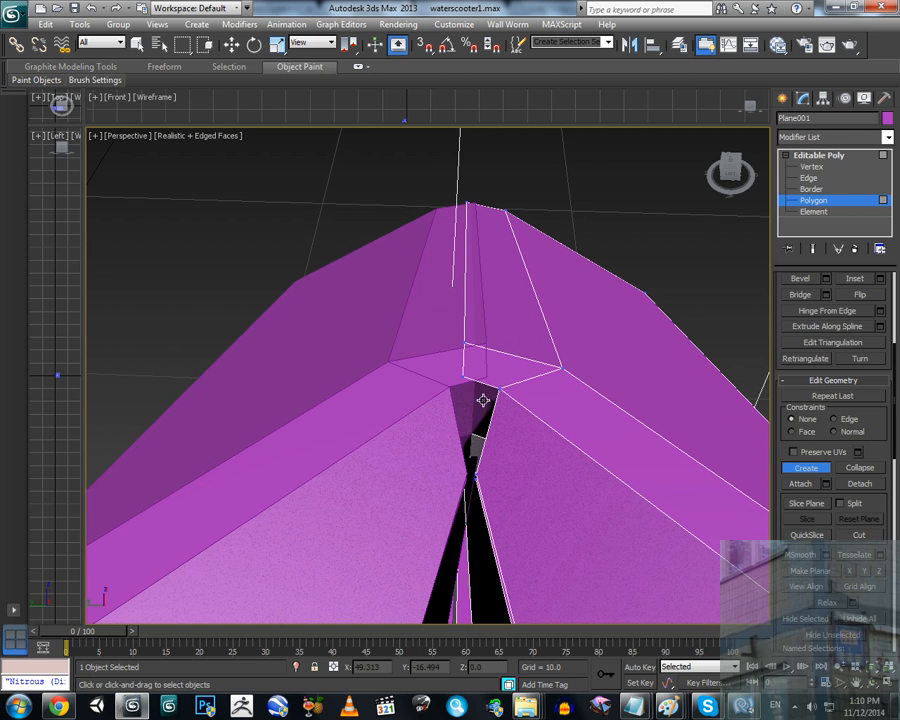
{"action": "middle_click_drag", "start_coordinate": [495, 456], "coordinate": [430, 469], "text": "alt"}
{"action": "left_click", "coordinate": [427, 463]}
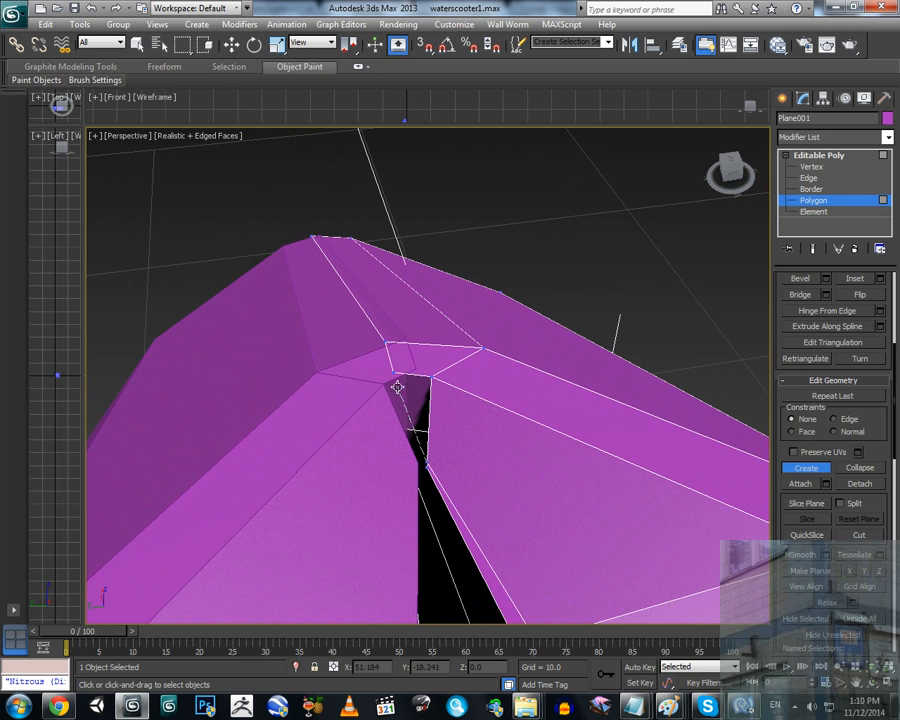
{"action": "left_click", "coordinate": [393, 373]}
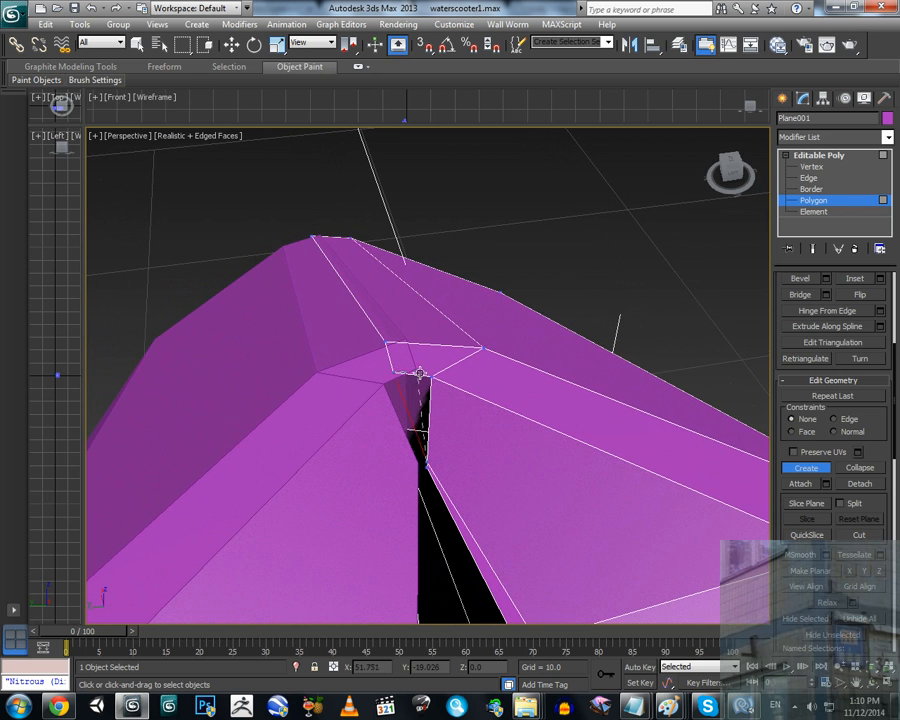
{"action": "left_click", "coordinate": [426, 462]}
{"action": "left_click", "coordinate": [470, 402]}
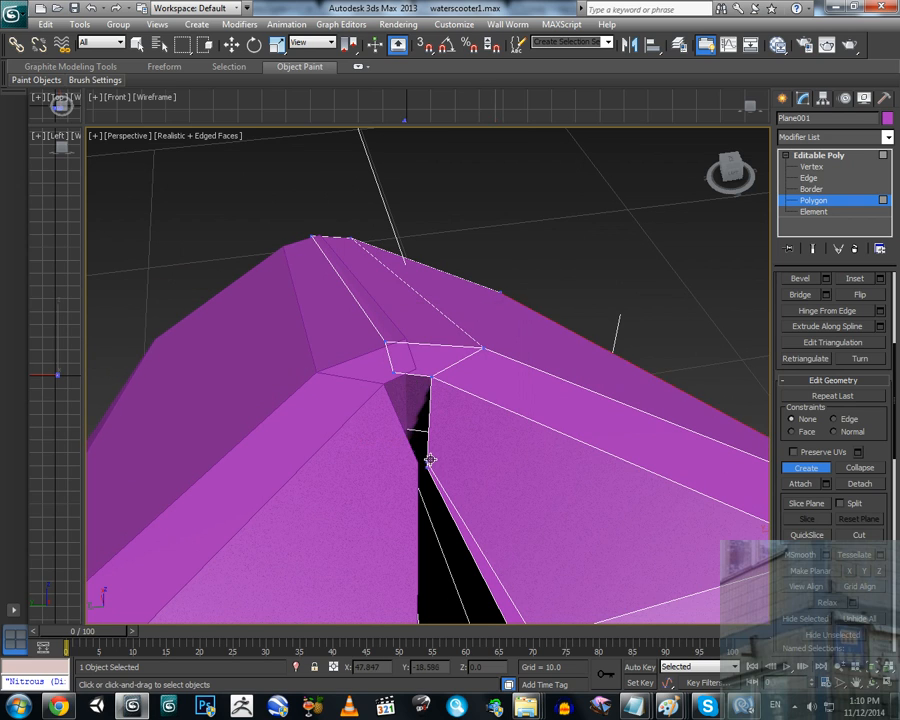
{"action": "left_click", "coordinate": [429, 461]}
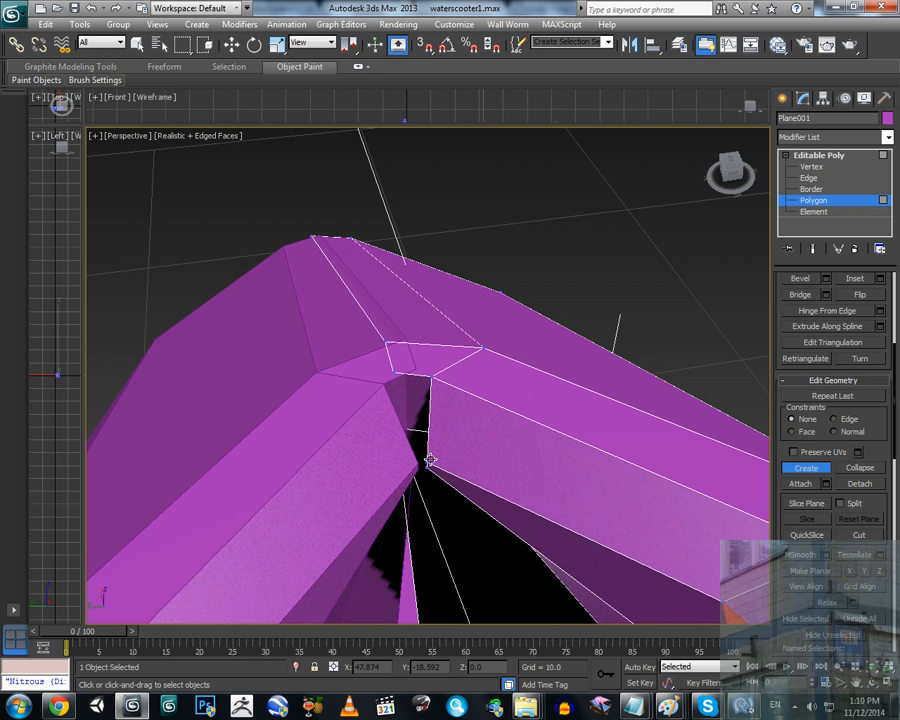
{"action": "left_click", "coordinate": [429, 461]}
{"action": "middle_click_drag", "start_coordinate": [427, 461], "coordinate": [502, 446], "text": "alt"}
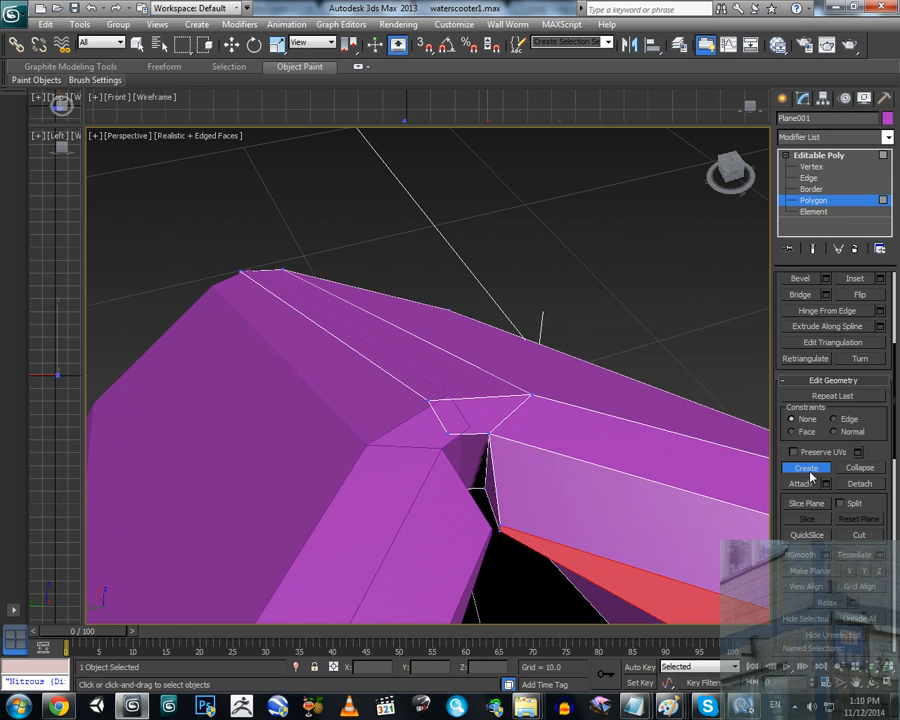
Step: Delete the small polygon filling the back of the gap behind the nose tip
{"action": "key", "text": "w"}
{"action": "left_click", "coordinate": [485, 465]}
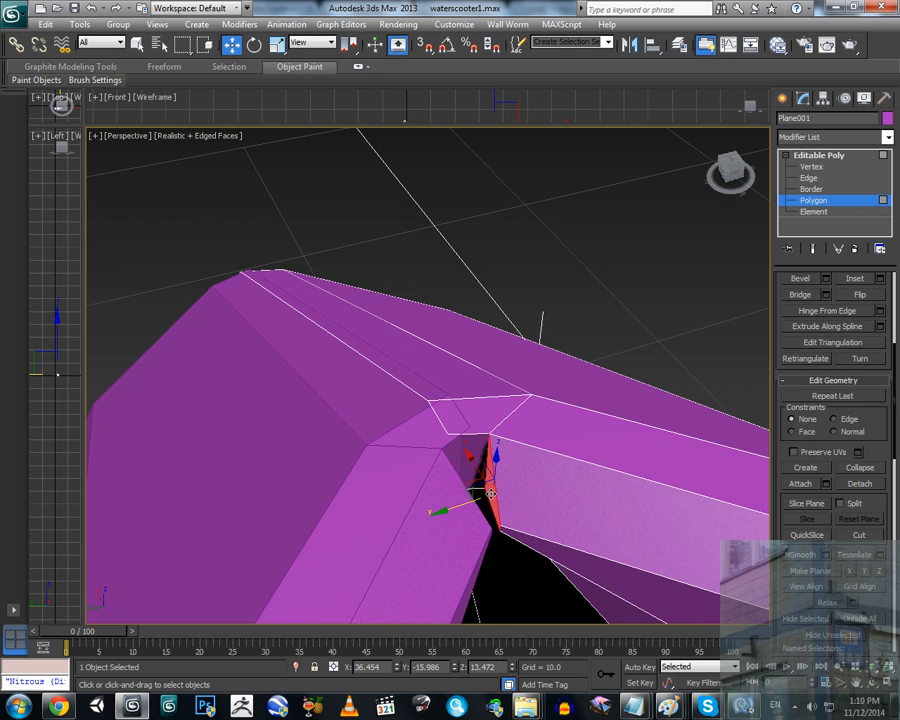
{"action": "middle_click_drag", "start_coordinate": [496, 480], "coordinate": [396, 420], "text": "alt"}
{"action": "left_click", "coordinate": [449, 438]}
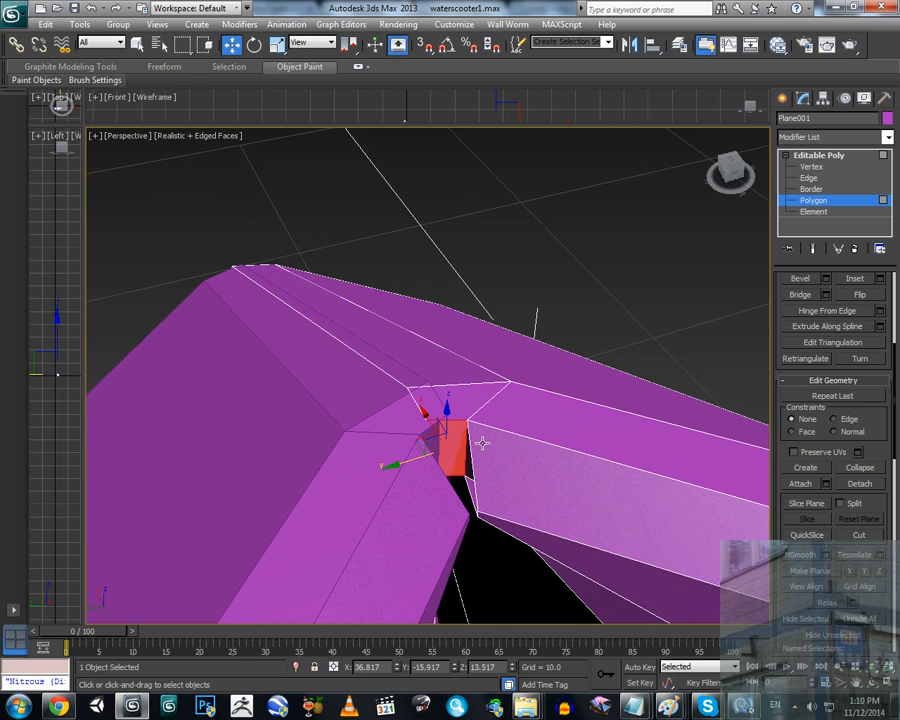
{"action": "middle_click_drag", "start_coordinate": [449, 440], "coordinate": [437, 437], "text": "alt"}
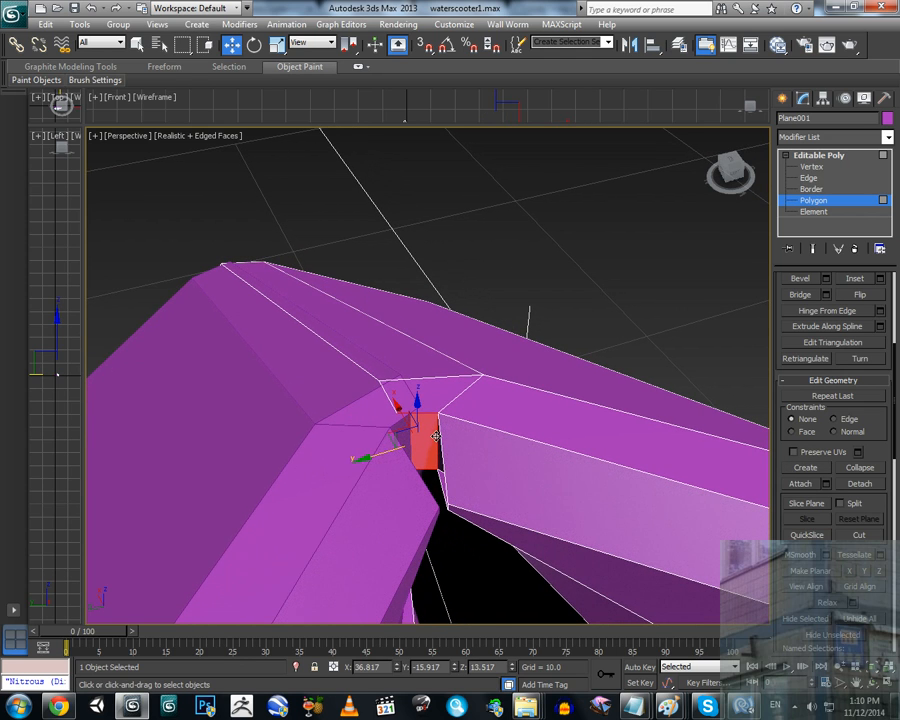
{"action": "key", "text": "Delete"}
Step: Create a triangular polygon between the centreline vertex, the rim corner and the lower rim vertex behind the nose tip
{"action": "scroll", "coordinate": [453, 444], "scroll_direction": "up", "scroll_amount": 4}
{"action": "middle_click_drag", "start_coordinate": [442, 446], "coordinate": [303, 531]}
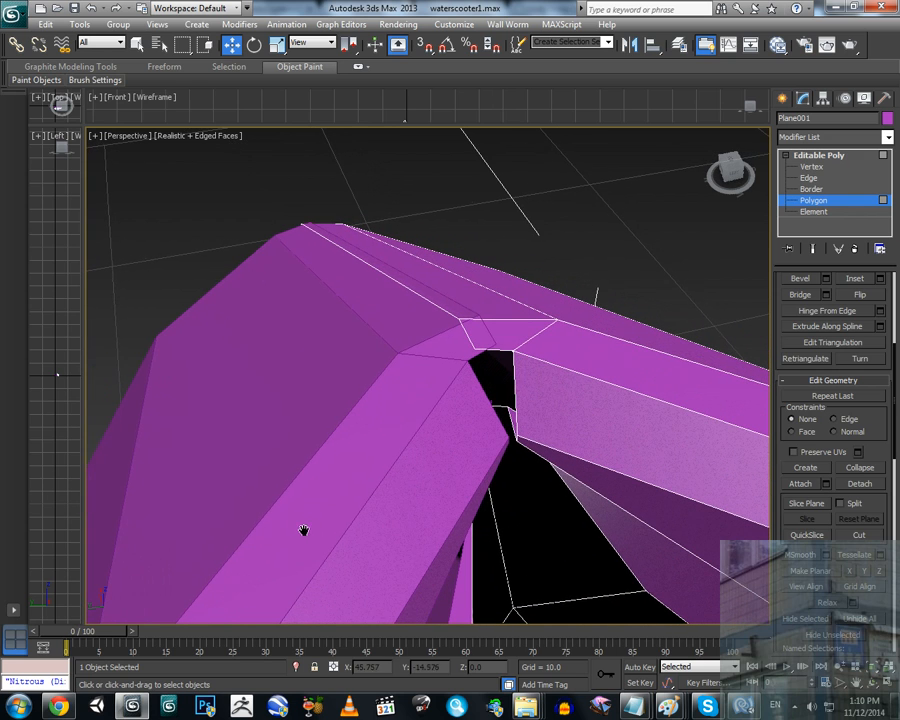
{"action": "left_click", "coordinate": [803, 467]}
{"action": "middle_click_drag", "start_coordinate": [536, 414], "coordinate": [524, 451], "text": "alt"}
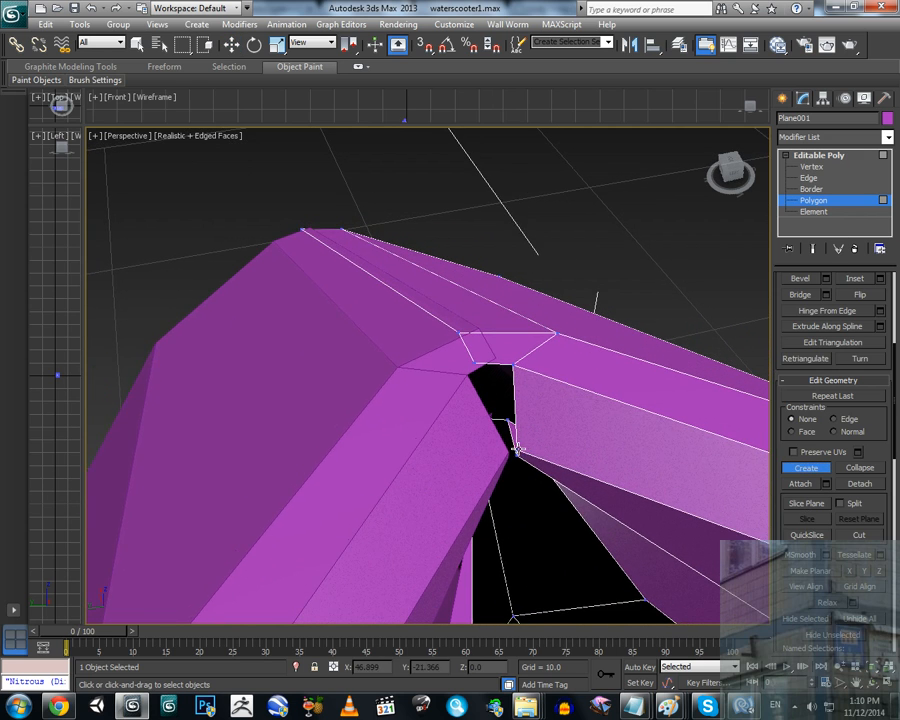
{"action": "left_click", "coordinate": [517, 449]}
{"action": "left_click", "coordinate": [479, 362]}
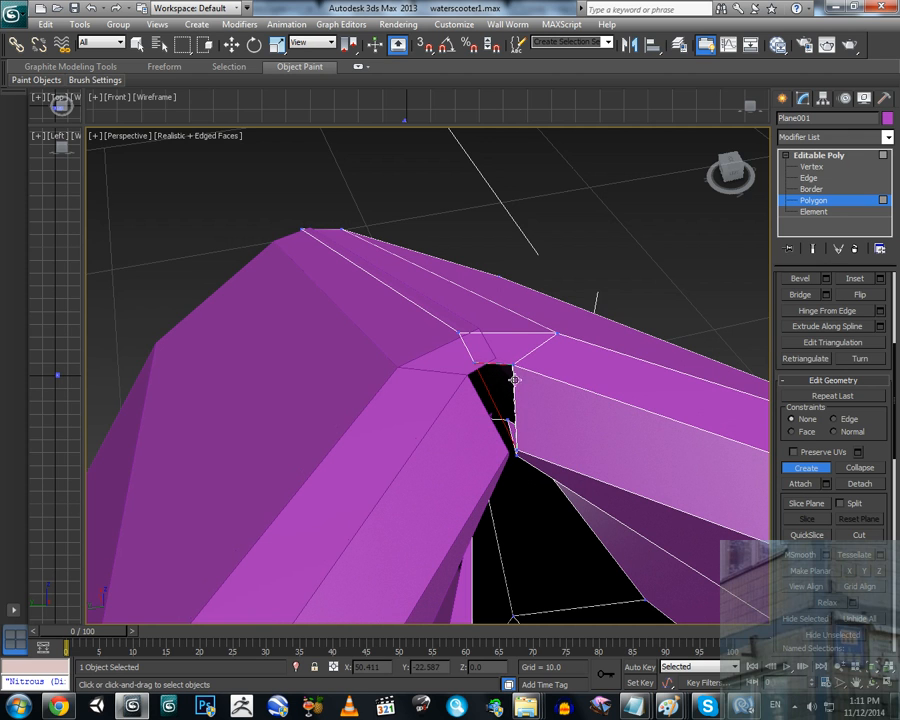
{"action": "left_click", "coordinate": [514, 380]}
{"action": "left_click", "coordinate": [517, 449]}
Step: Try to create another polygon across the underside of the nose joint from its open vertices
{"action": "scroll", "coordinate": [496, 470], "scroll_direction": "up", "scroll_amount": 6}
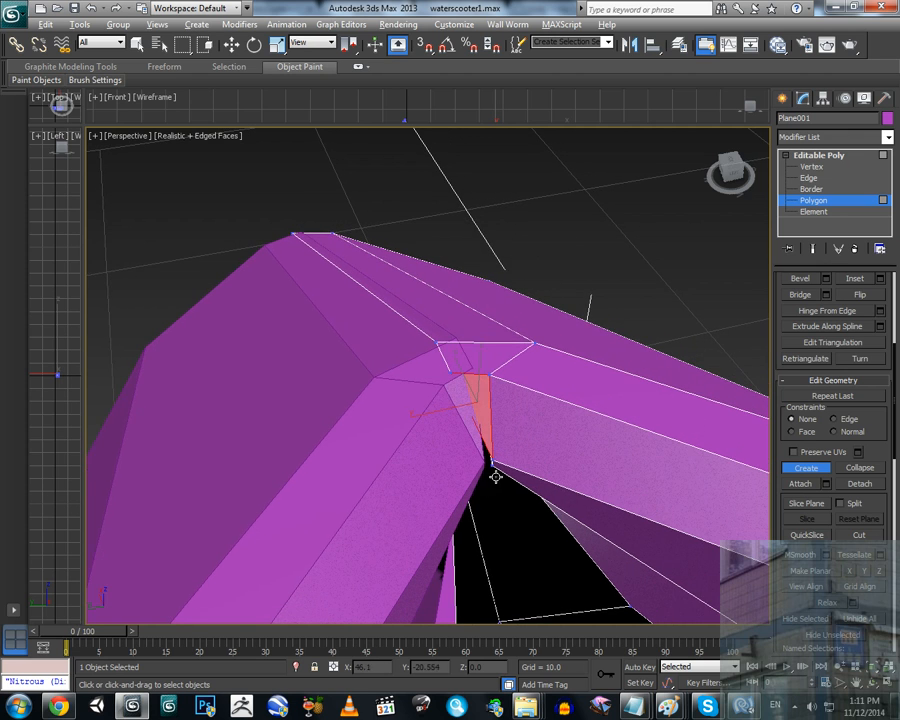
{"action": "scroll", "coordinate": [475, 360], "scroll_direction": "down", "scroll_amount": 3}
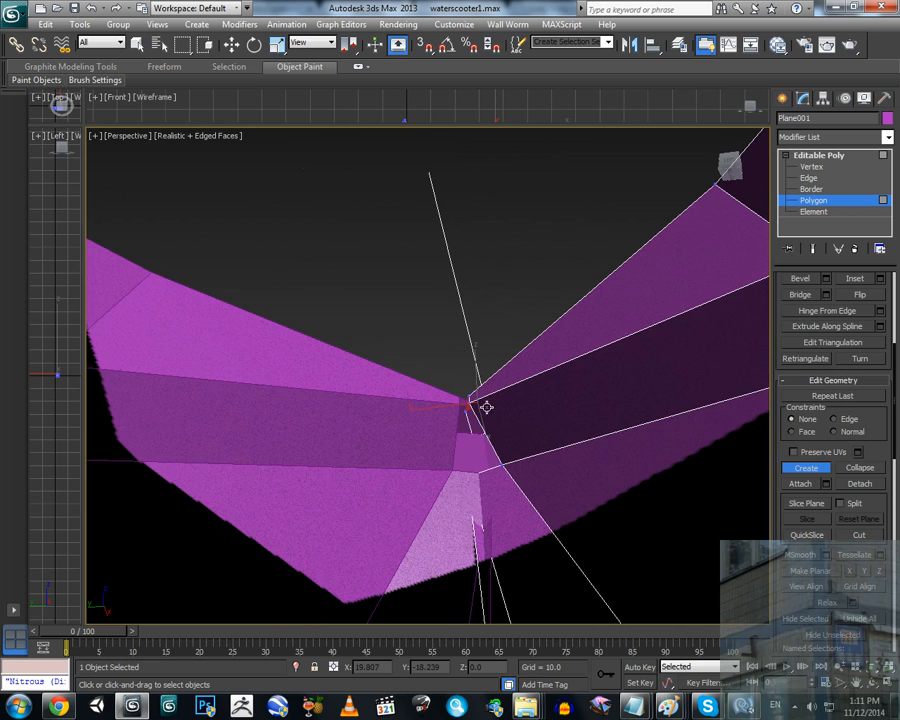
{"action": "middle_click_drag", "start_coordinate": [480, 478], "coordinate": [545, 437], "text": "alt"}
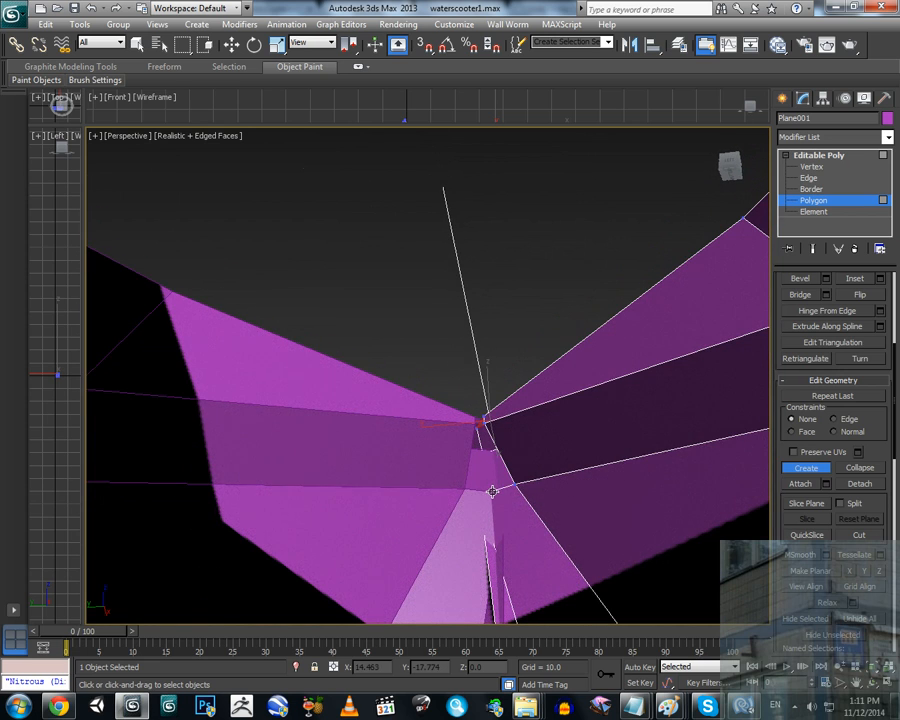
{"action": "middle_click_drag", "start_coordinate": [490, 491], "coordinate": [534, 434], "text": "alt"}
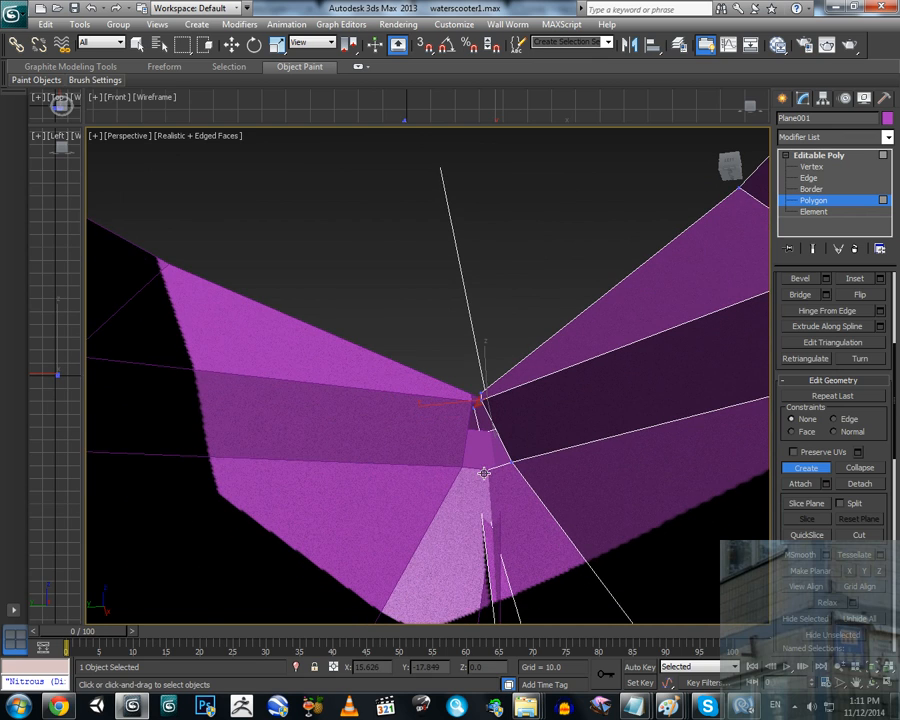
{"action": "left_click", "coordinate": [482, 400]}
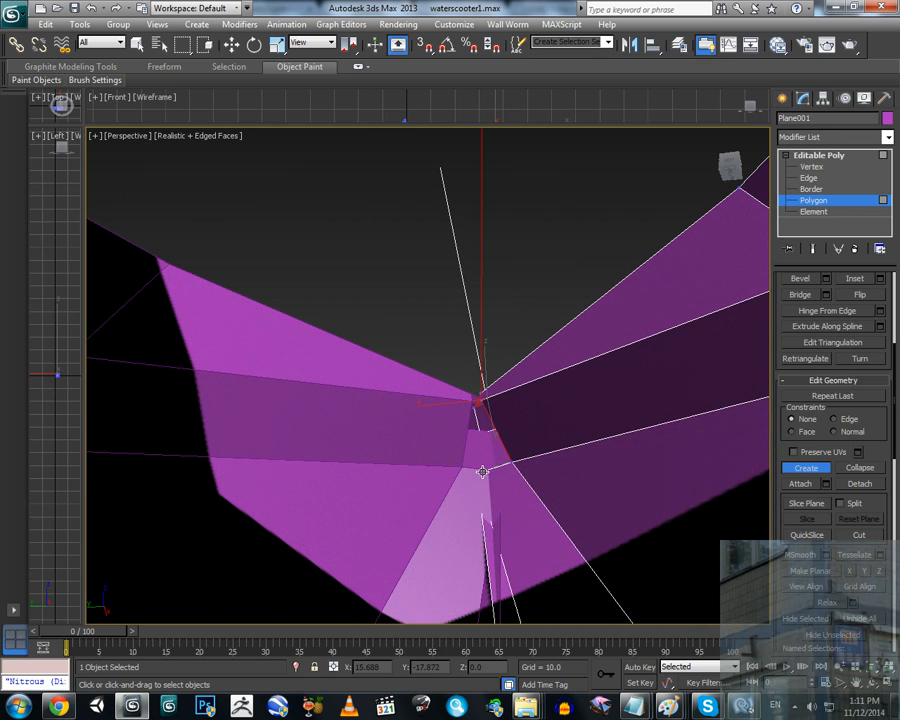
{"action": "right_click", "coordinate": [505, 446]}
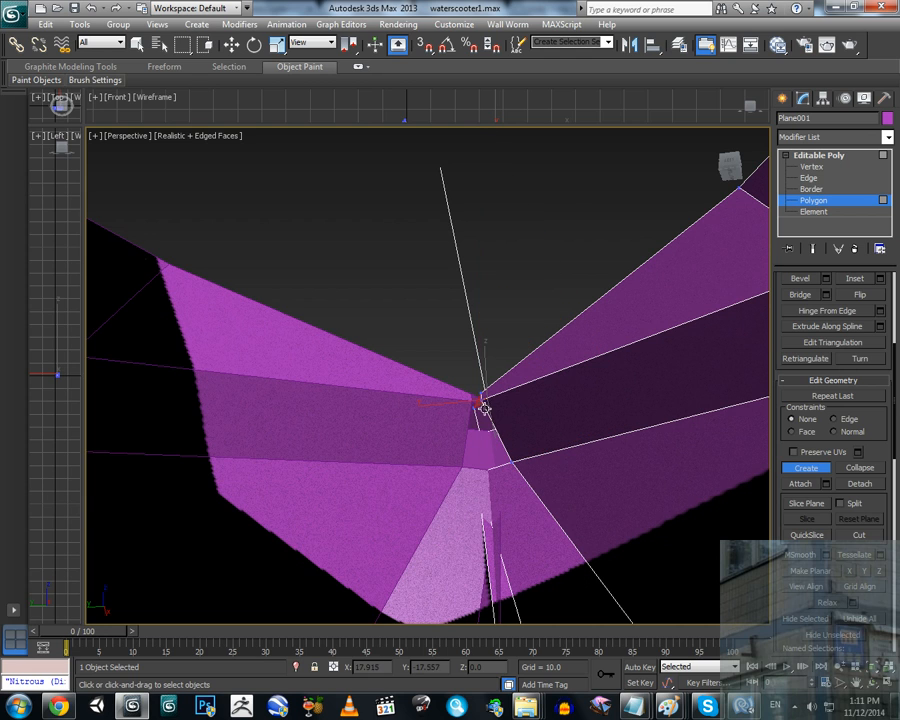
{"action": "mouse_move", "coordinate": [484, 408]}
{"action": "middle_mouse_down", "text": "alt"}
{"action": "mouse_move", "coordinate": [524, 412]}
{"action": "mouse_move", "coordinate": [514, 440]}
{"action": "middle_mouse_up", "text": "alt"}
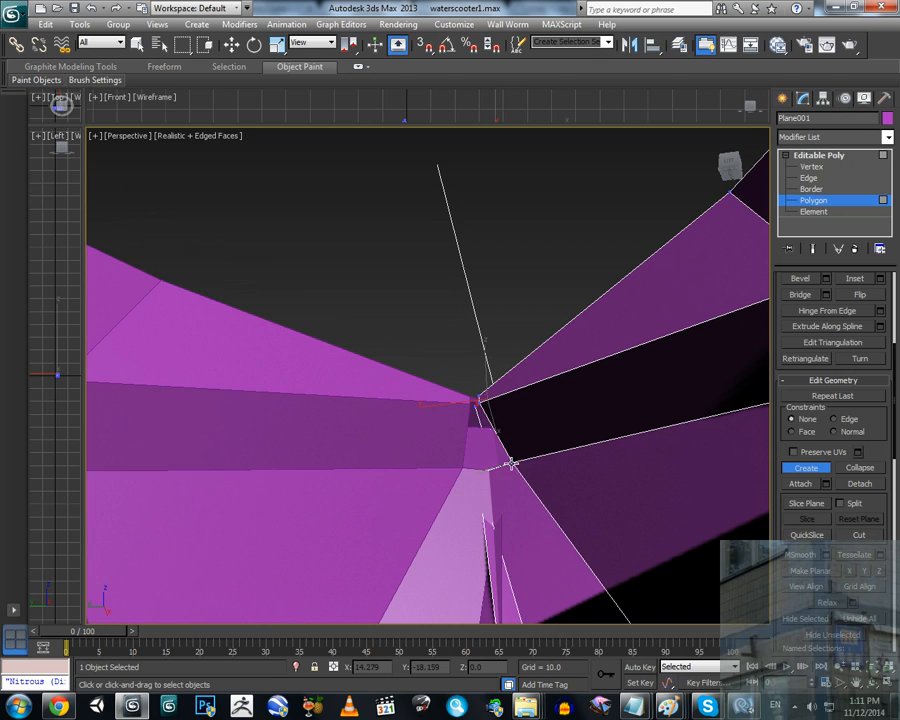
{"action": "left_click", "coordinate": [479, 402]}
{"action": "left_click", "coordinate": [476, 472]}
{"action": "middle_click_drag", "start_coordinate": [476, 472], "coordinate": [528, 446], "text": "alt"}
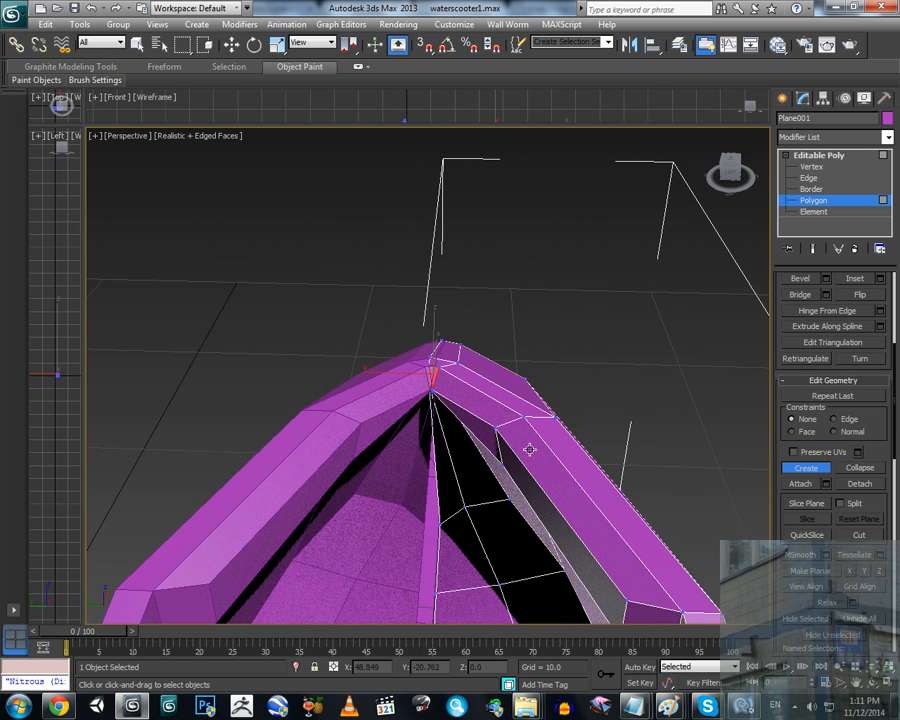
Step: Save the scene under the new file name waterscooter1b.max
{"action": "left_click", "coordinate": [15, 15]}
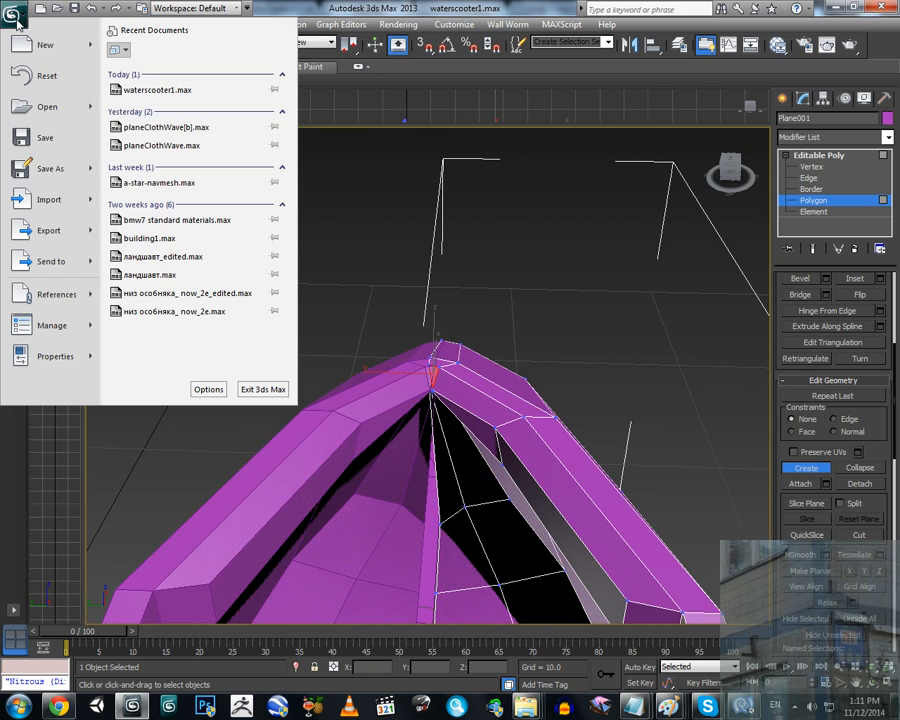
{"action": "left_click", "coordinate": [55, 168]}
{"action": "left_click", "coordinate": [291, 634]}
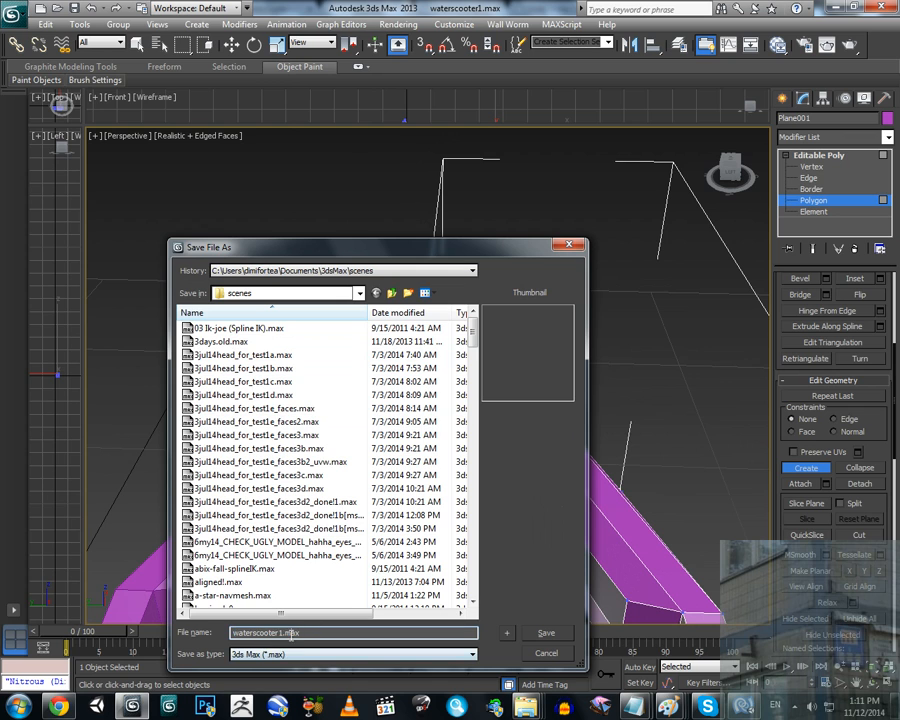
{"action": "type", "text": "b"}
{"action": "key", "text": "Return"}
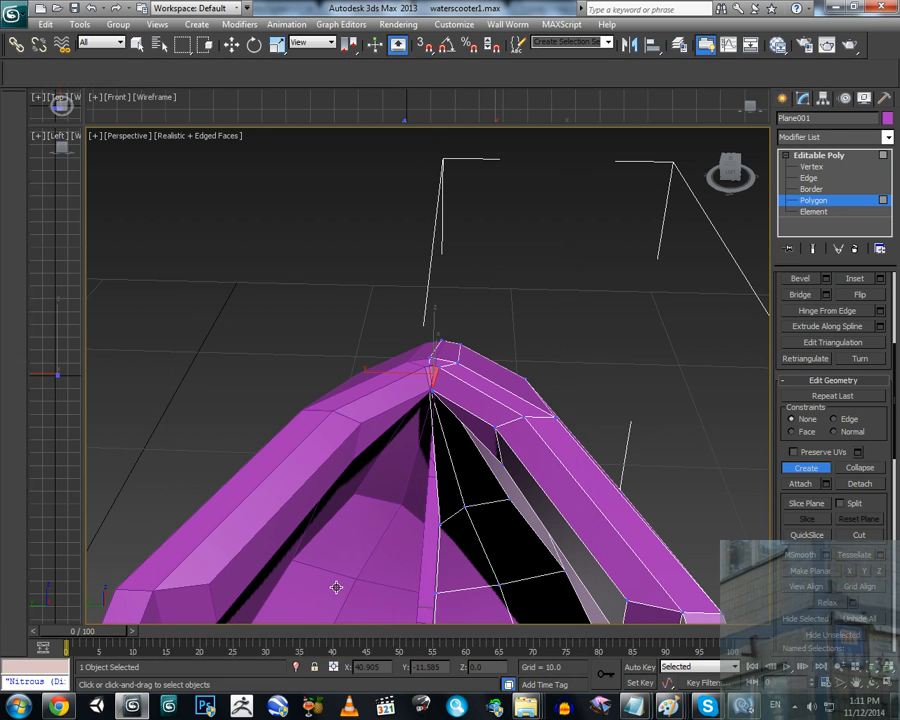
Step: Try removing the inner side polygons of the rim behind the nose
{"action": "scroll", "coordinate": [478, 454], "scroll_direction": "up", "scroll_amount": 3}
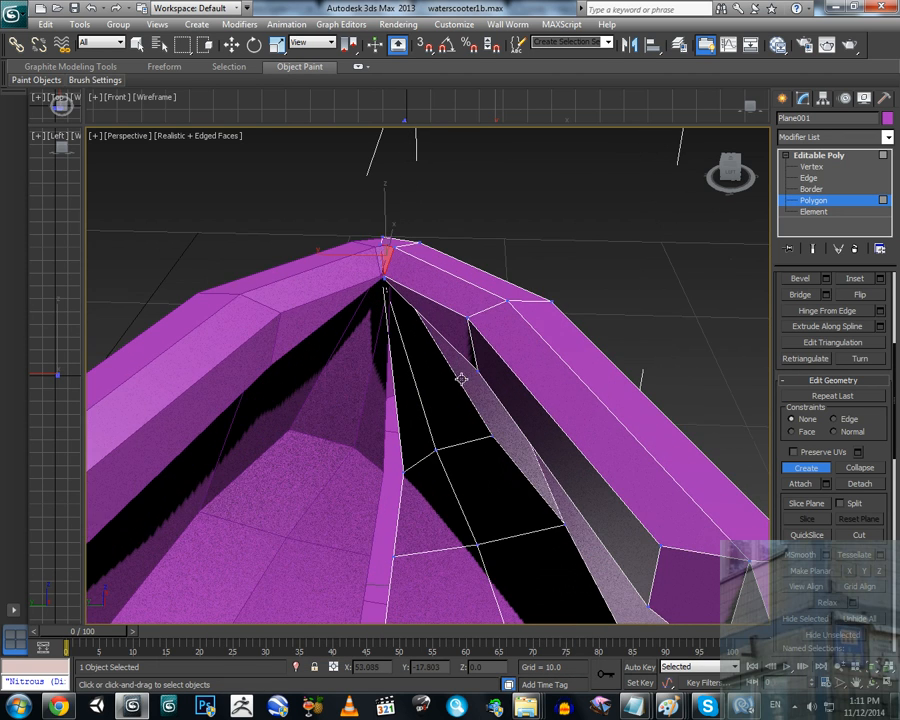
{"action": "middle_click_drag", "start_coordinate": [449, 377], "coordinate": [409, 240], "text": "alt"}
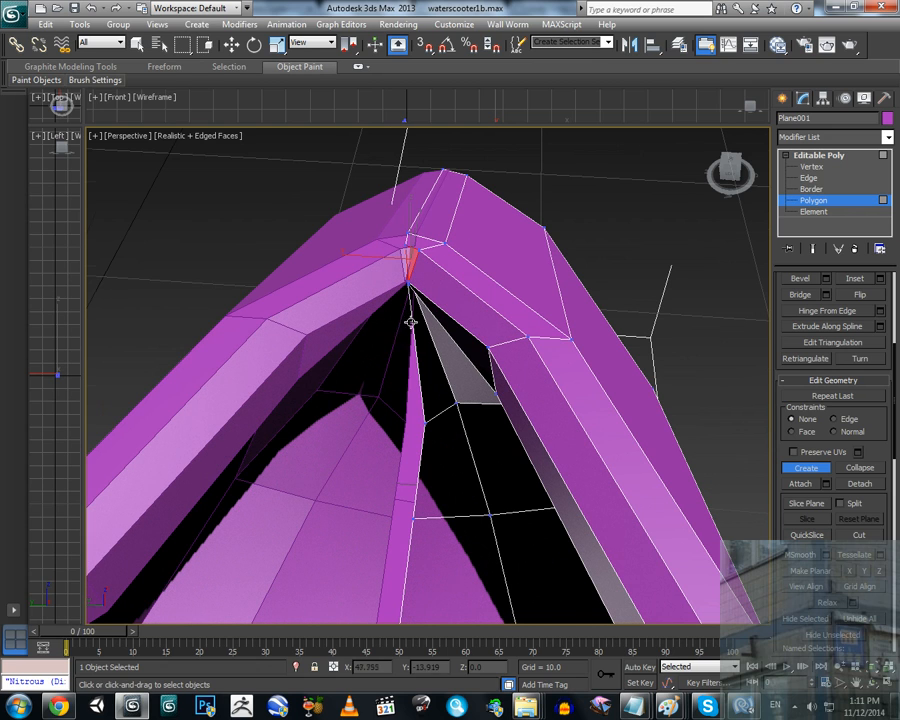
{"action": "middle_click_drag", "start_coordinate": [410, 322], "coordinate": [388, 364], "text": "alt"}
{"action": "middle_click_drag", "start_coordinate": [483, 398], "coordinate": [493, 420], "text": "alt"}
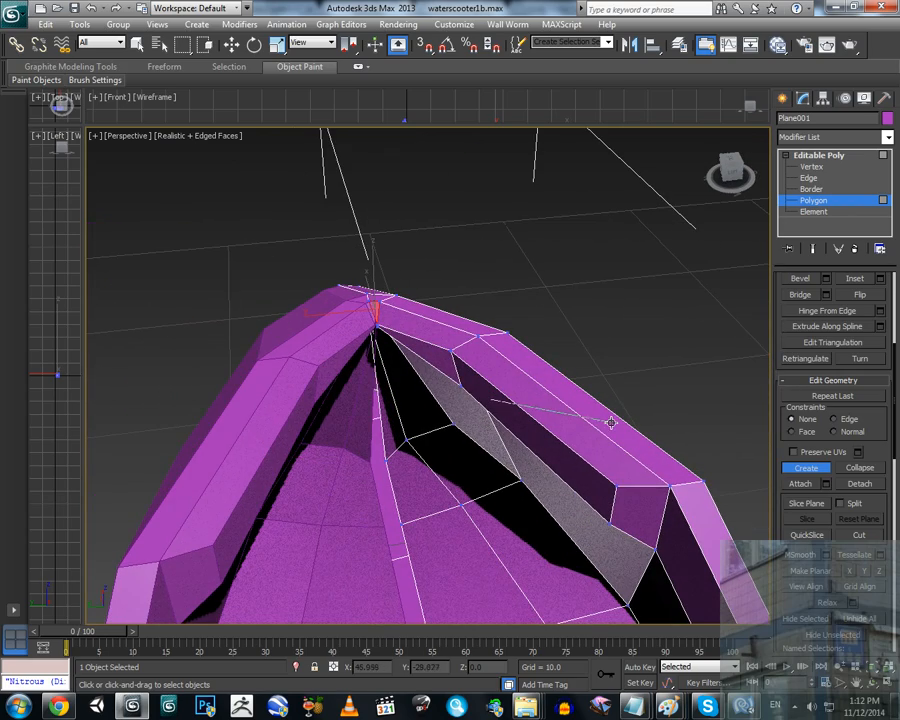
{"action": "key", "text": "w"}
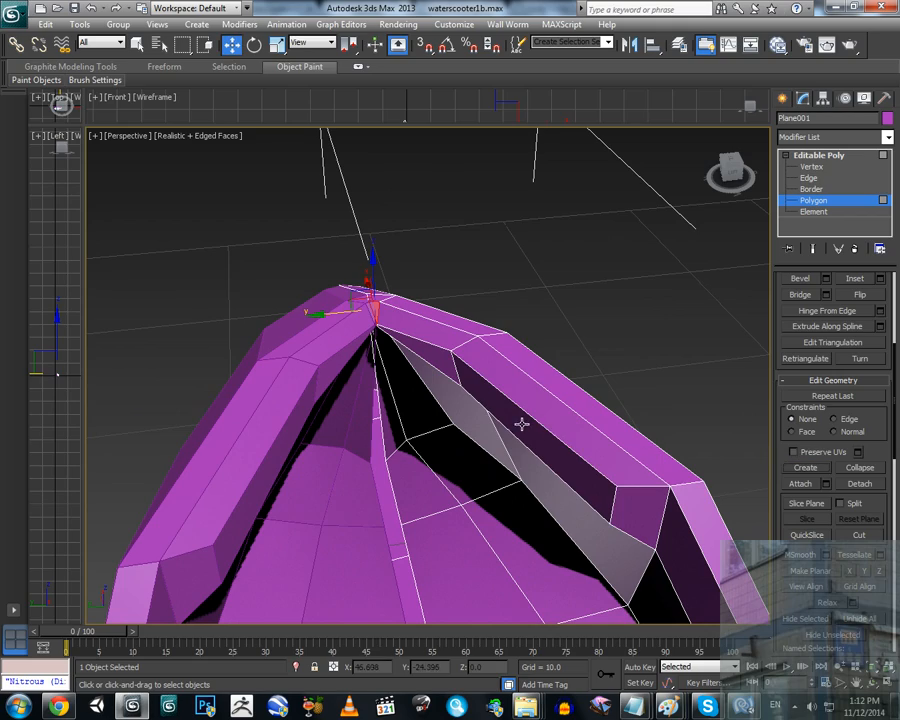
{"action": "left_click", "coordinate": [522, 424]}
{"action": "left_click", "coordinate": [436, 351]}
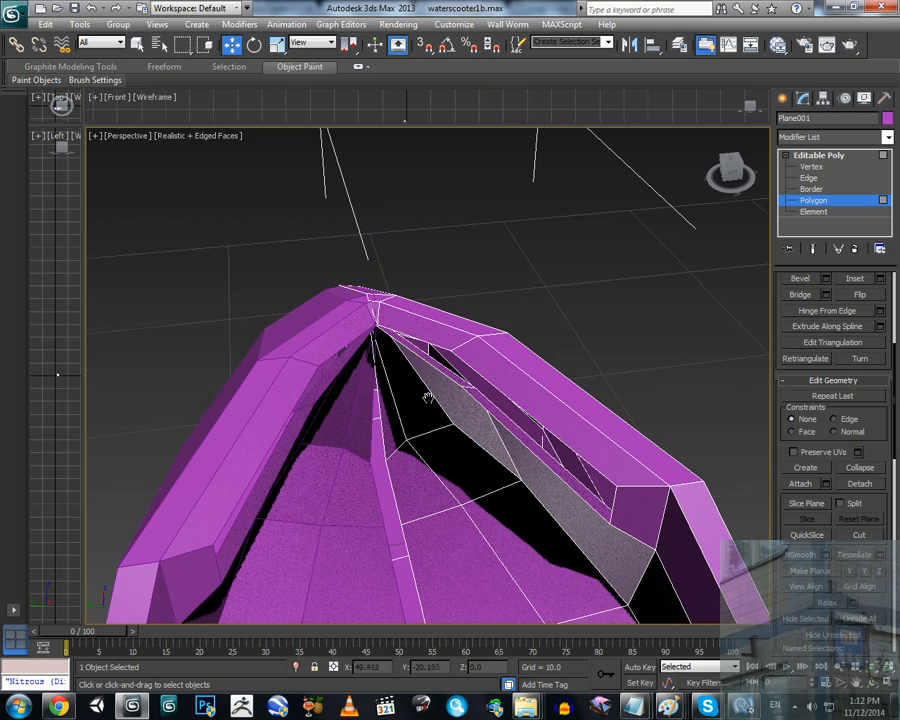
{"action": "middle_click_drag", "start_coordinate": [428, 397], "coordinate": [428, 362]}
{"action": "middle_click_drag", "start_coordinate": [482, 372], "coordinate": [515, 380], "text": "alt"}
Step: Undo the removal of the inner rim polygons and move the long one toward the centreline to about Y -17.382
{"action": "key", "text": "ctrl+z"}
{"action": "key", "text": "ctrl+z"}
{"action": "key", "text": "ctrl+z"}
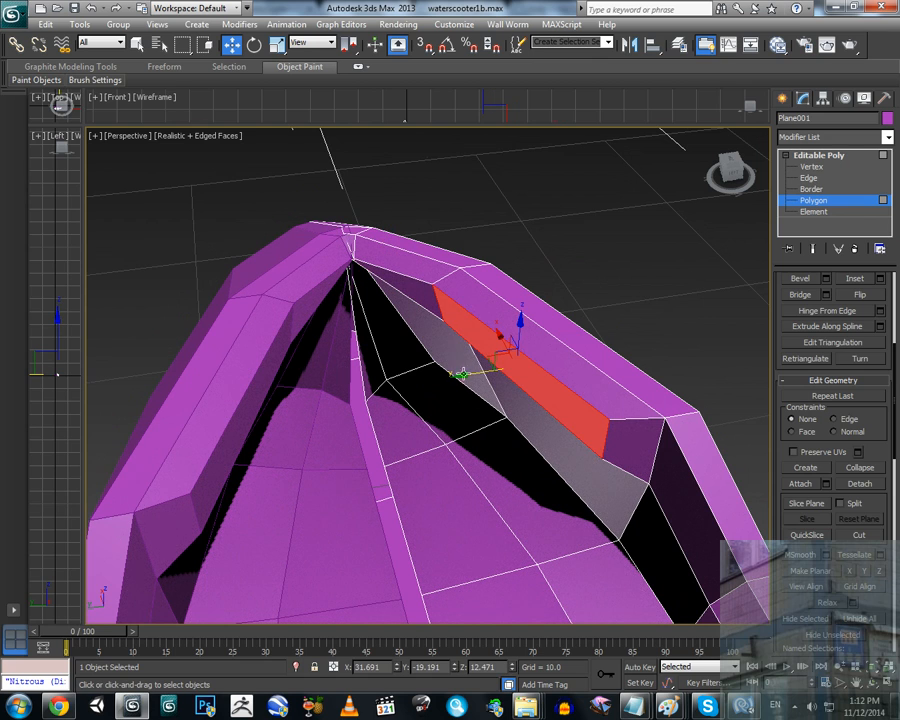
{"action": "left_click_drag", "start_coordinate": [465, 376], "coordinate": [396, 392]}
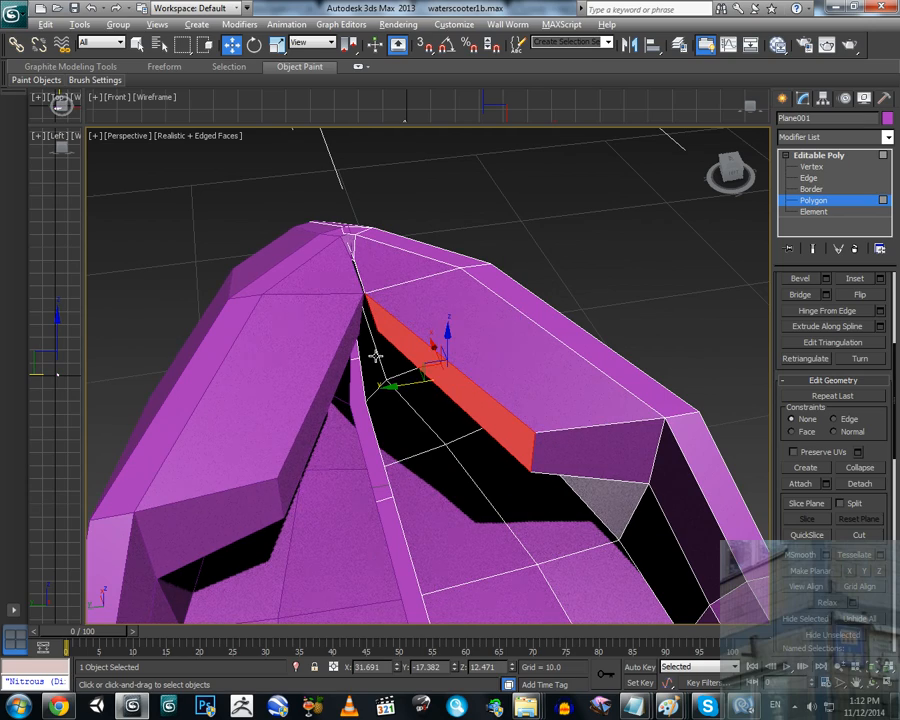
Step: Delete the small inner polygon beside the nose joint and the long inner side polygon of the rim
{"action": "middle_click_drag", "start_coordinate": [373, 357], "coordinate": [362, 335], "text": "alt"}
{"action": "middle_click_drag", "start_coordinate": [398, 378], "coordinate": [356, 345], "text": "alt"}
{"action": "key", "text": "Delete"}
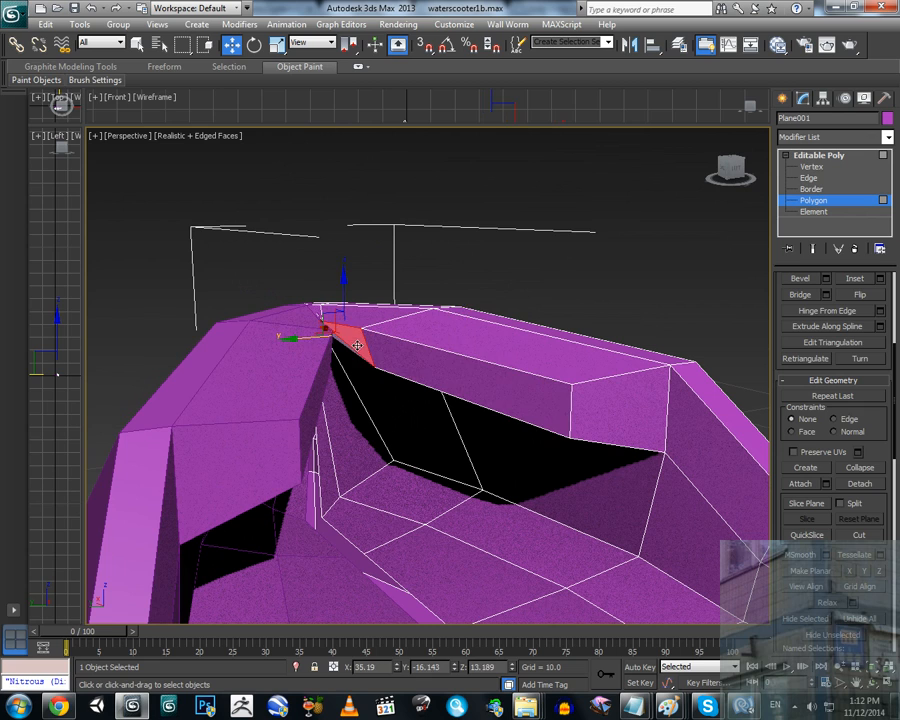
{"action": "middle_click_drag", "start_coordinate": [406, 314], "coordinate": [495, 318], "text": "alt"}
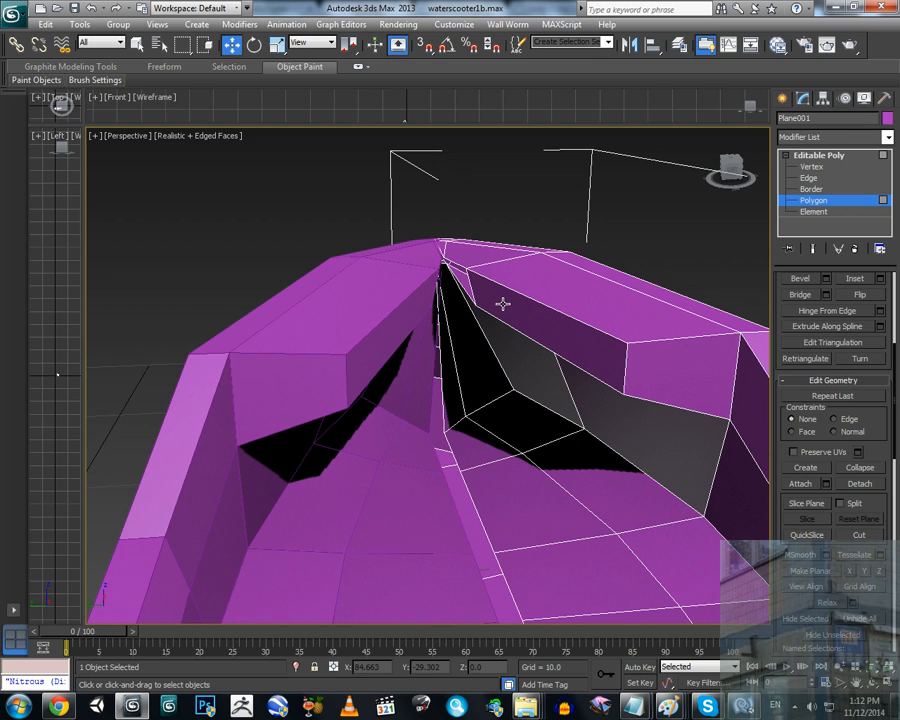
{"action": "left_click", "coordinate": [503, 304]}
{"action": "key", "text": "Delete"}
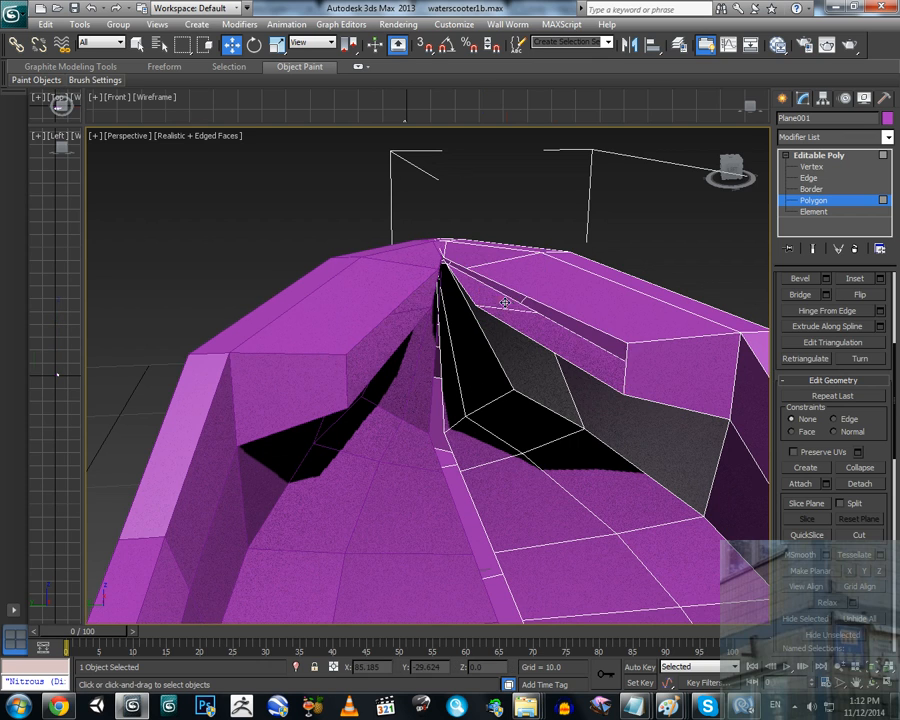
Step: Move the two front inner rim vertices behind the nose about 0.377 along Y toward the centreline
{"action": "middle_click_drag", "start_coordinate": [511, 303], "coordinate": [512, 308], "text": "alt"}
{"action": "left_click", "coordinate": [811, 167]}
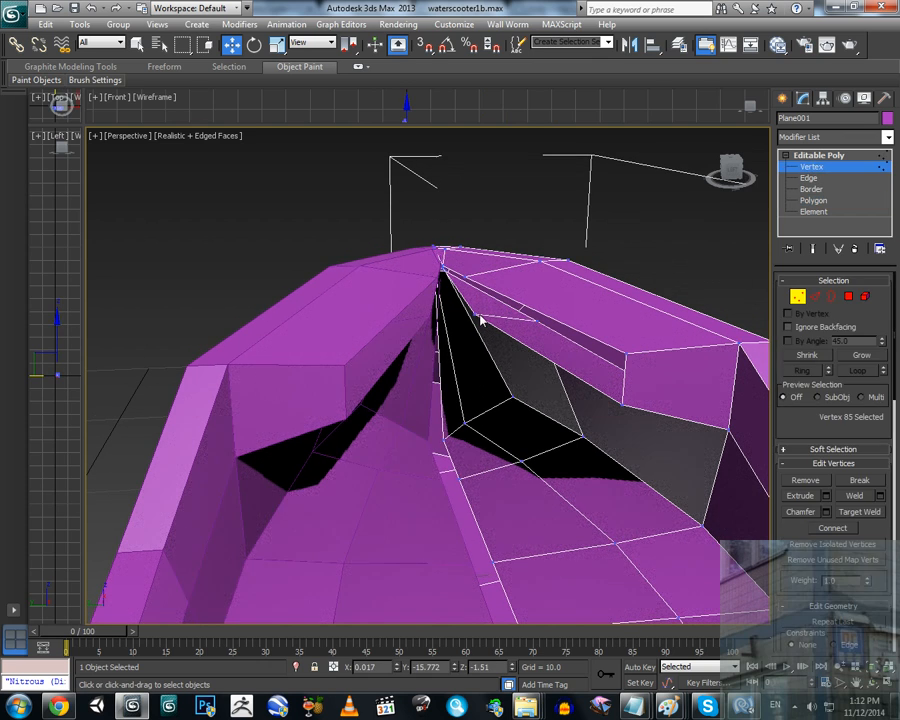
{"action": "left_click", "coordinate": [472, 303]}
{"action": "left_click", "coordinate": [468, 277], "text": "ctrl"}
{"action": "middle_click_drag", "start_coordinate": [518, 287], "coordinate": [512, 337], "text": "alt"}
{"action": "left_click_drag", "start_coordinate": [425, 296], "coordinate": [412, 293]}
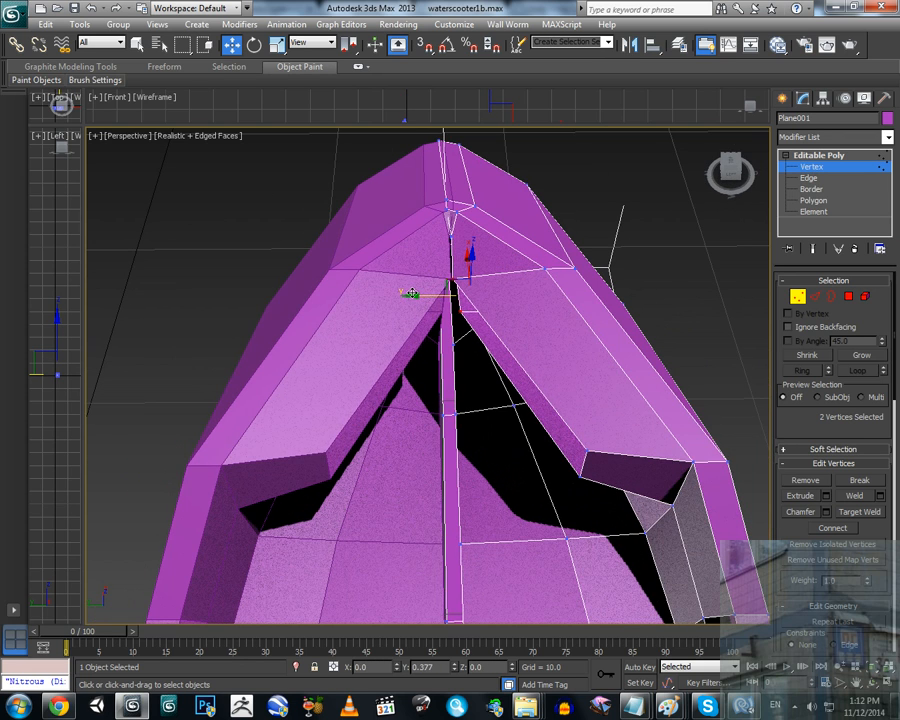
Step: Move the two rear inner rim vertices to the centreline at about Y -15.917 and forward to about X 30.443
{"action": "middle_click_drag", "start_coordinate": [518, 394], "coordinate": [605, 437], "text": "alt"}
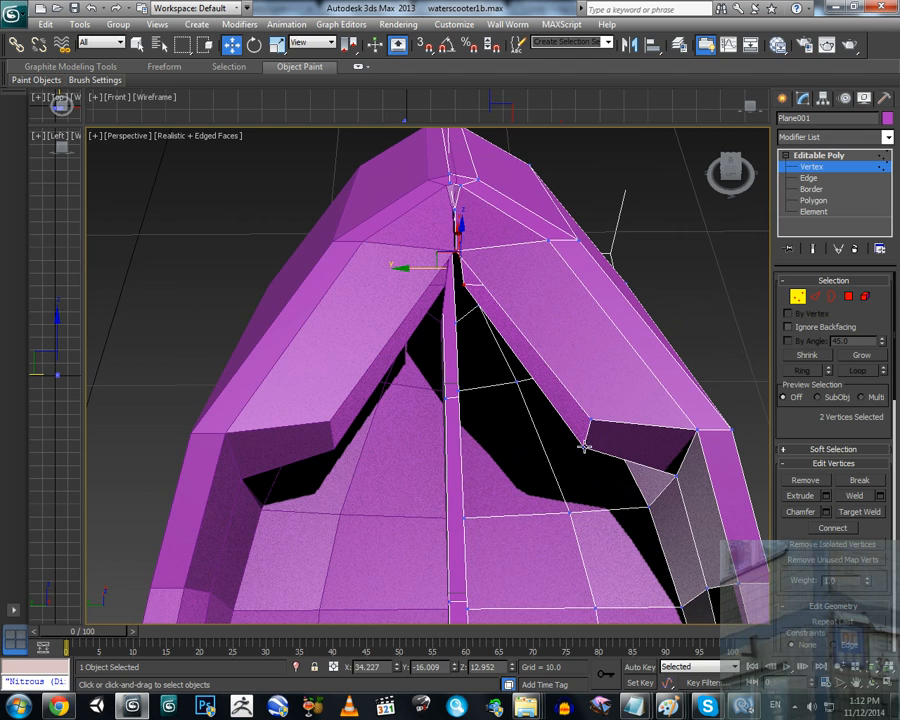
{"action": "left_click", "coordinate": [589, 427]}
{"action": "left_click", "coordinate": [591, 421], "text": "ctrl"}
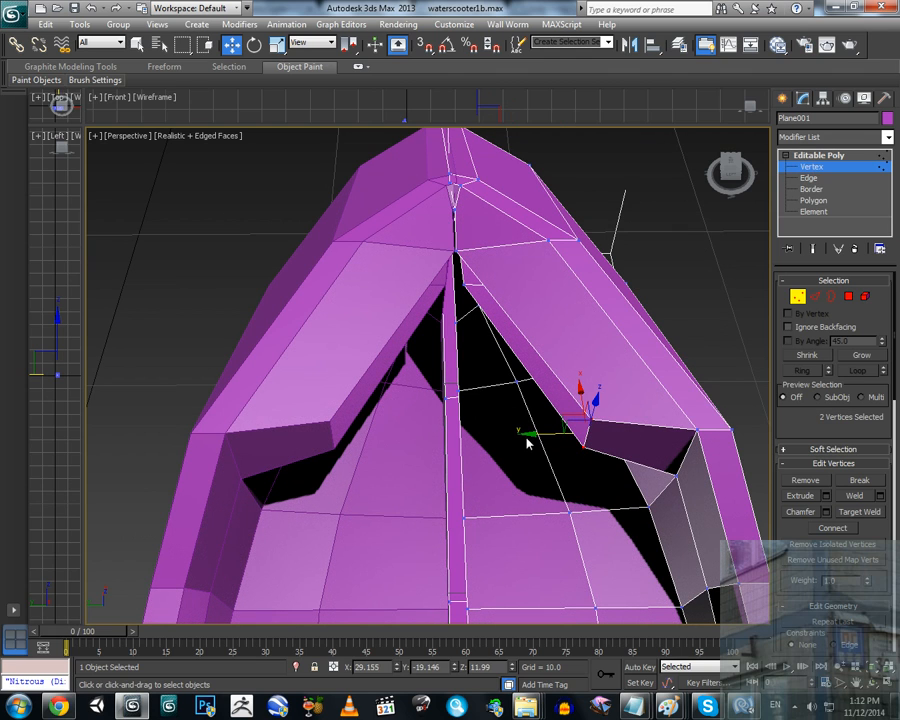
{"action": "left_click_drag", "start_coordinate": [535, 433], "coordinate": [410, 432]}
{"action": "middle_click_drag", "start_coordinate": [533, 451], "coordinate": [380, 408], "text": "alt"}
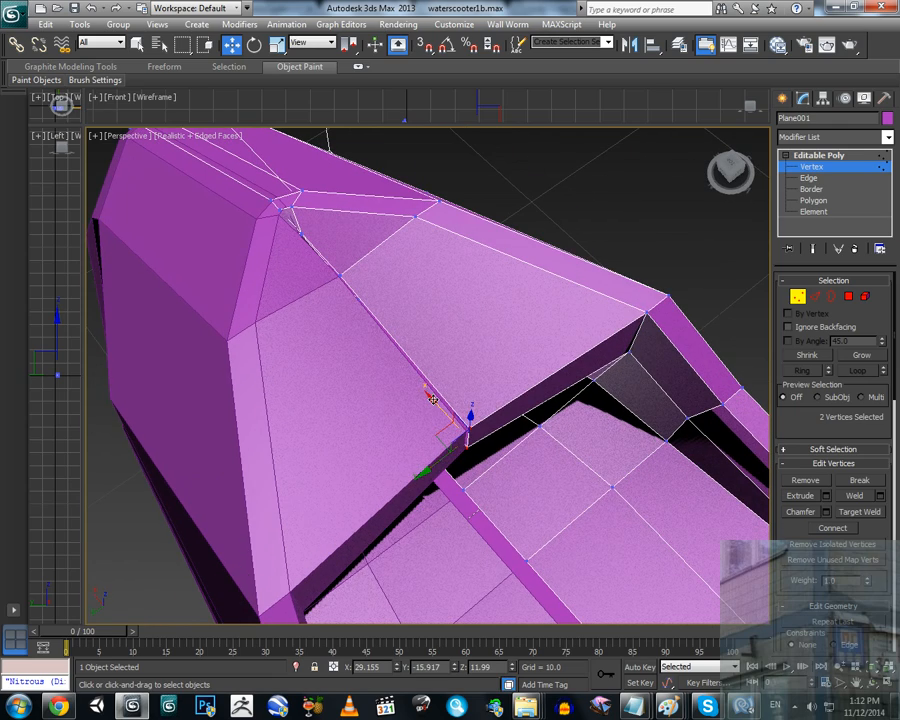
{"action": "left_click_drag", "start_coordinate": [430, 396], "coordinate": [397, 366]}
{"action": "middle_click_drag", "start_coordinate": [523, 430], "coordinate": [378, 390], "text": "alt"}
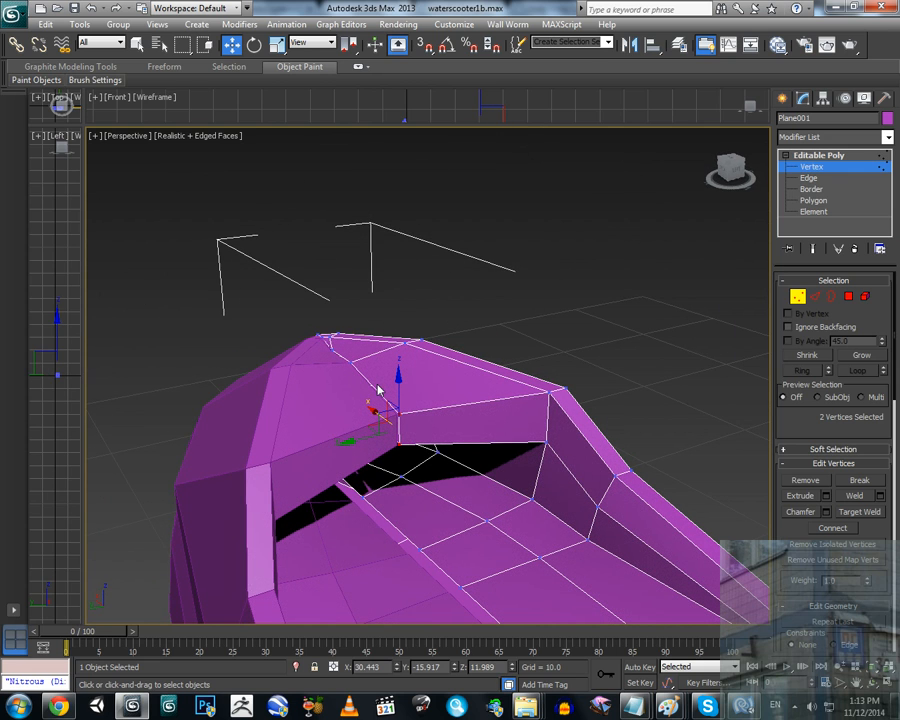
Step: Raise the lower centreline vertex at the rear edge of the front deck to about Z 12.173
{"action": "middle_click_drag", "start_coordinate": [447, 354], "coordinate": [490, 338], "text": "alt"}
{"action": "scroll", "coordinate": [432, 354], "scroll_direction": "down", "scroll_amount": 3}
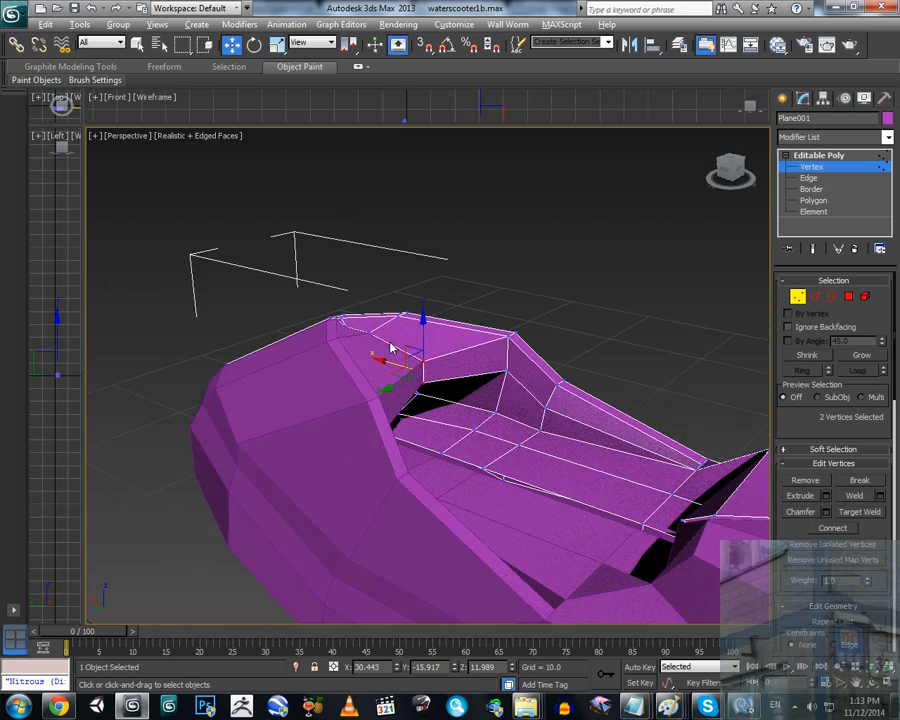
{"action": "middle_click_drag", "start_coordinate": [391, 348], "coordinate": [477, 361], "text": "alt"}
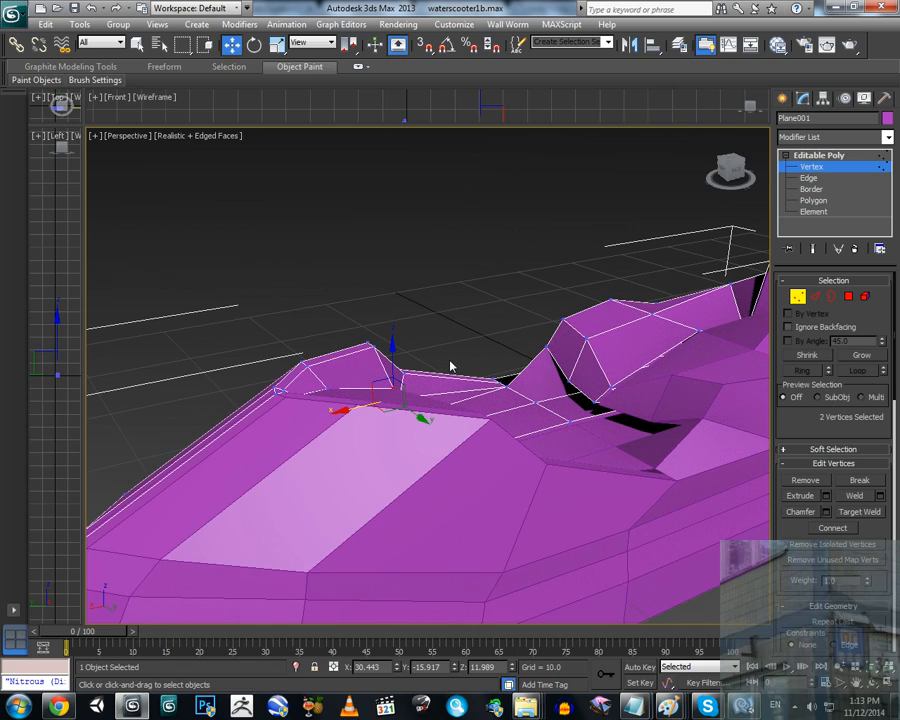
{"action": "middle_click_drag", "start_coordinate": [436, 368], "coordinate": [372, 348], "text": "alt"}
{"action": "middle_click_drag", "start_coordinate": [395, 332], "coordinate": [385, 355], "text": "alt"}
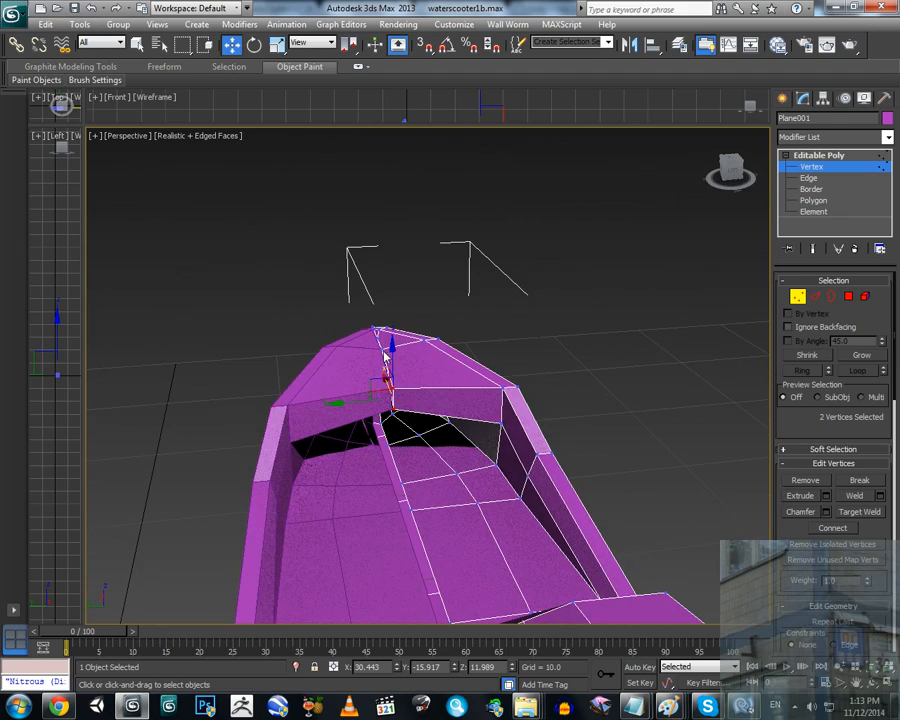
{"action": "middle_click_drag", "start_coordinate": [406, 463], "coordinate": [500, 400], "text": "alt"}
{"action": "left_click", "coordinate": [510, 403]}
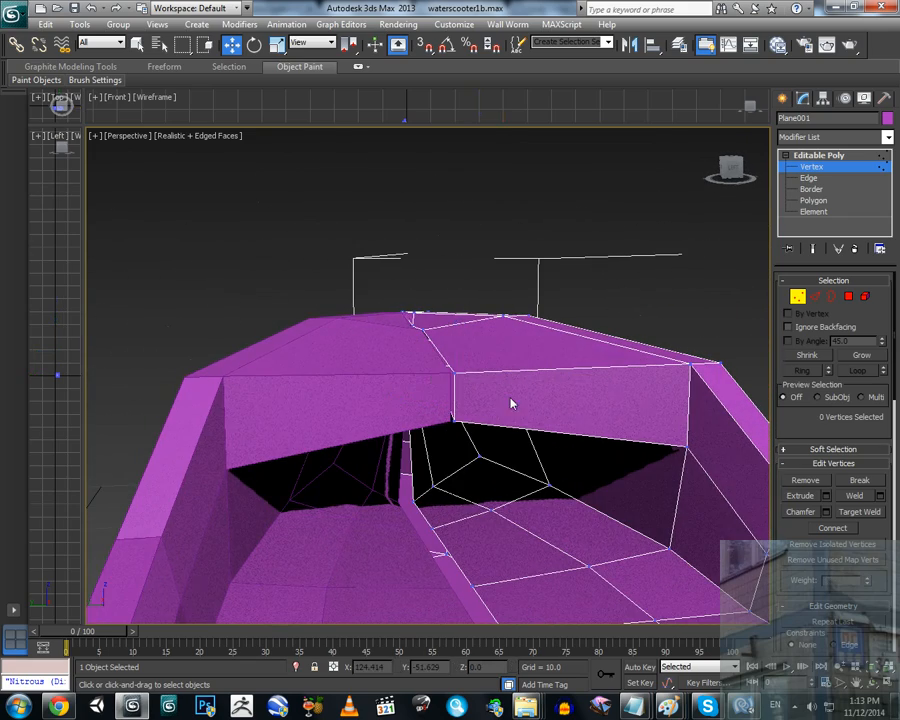
{"action": "left_click", "coordinate": [458, 421]}
{"action": "left_click_drag", "start_coordinate": [454, 366], "coordinate": [456, 357]}
Step: Examine the front deck's rear edge and the opening beneath it from several angles
{"action": "middle_click_drag", "start_coordinate": [468, 384], "coordinate": [425, 462], "text": "alt"}
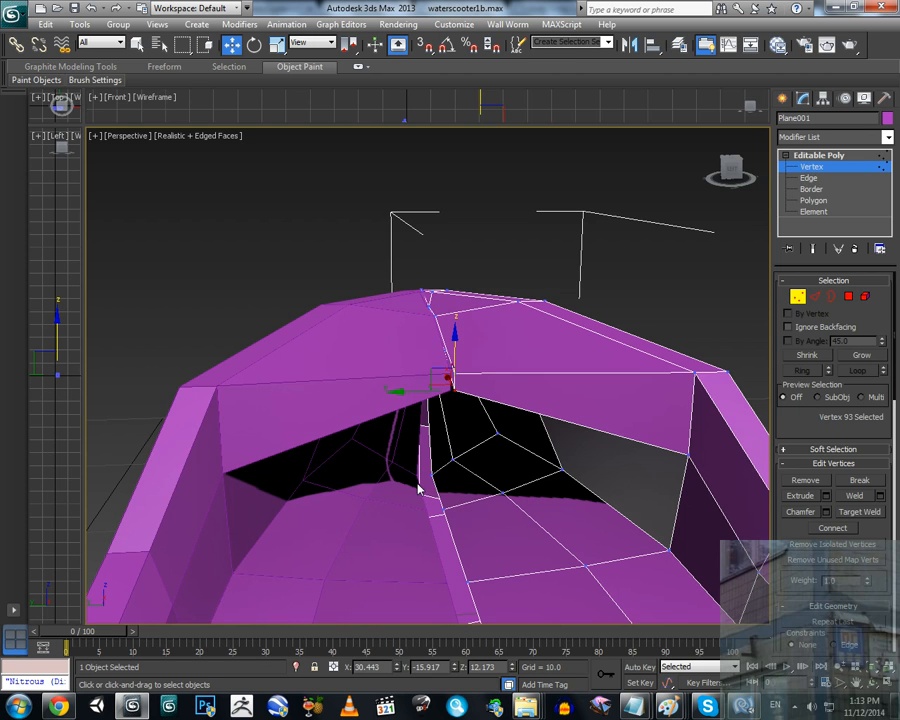
{"action": "middle_click_drag", "start_coordinate": [420, 488], "coordinate": [436, 503], "text": "alt"}
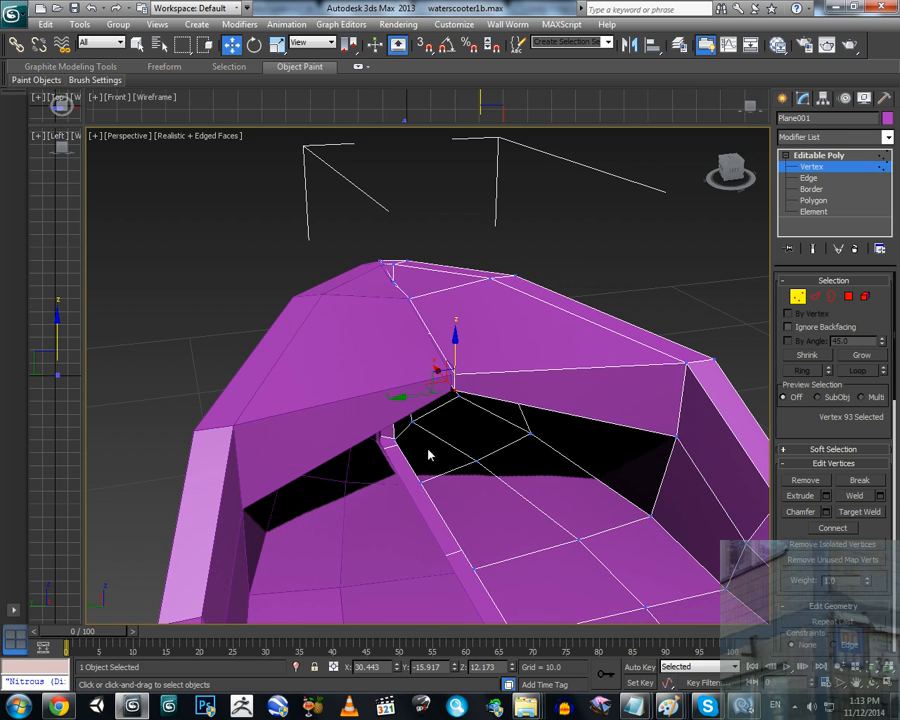
{"action": "middle_click_drag", "start_coordinate": [434, 428], "coordinate": [424, 386], "text": "alt"}
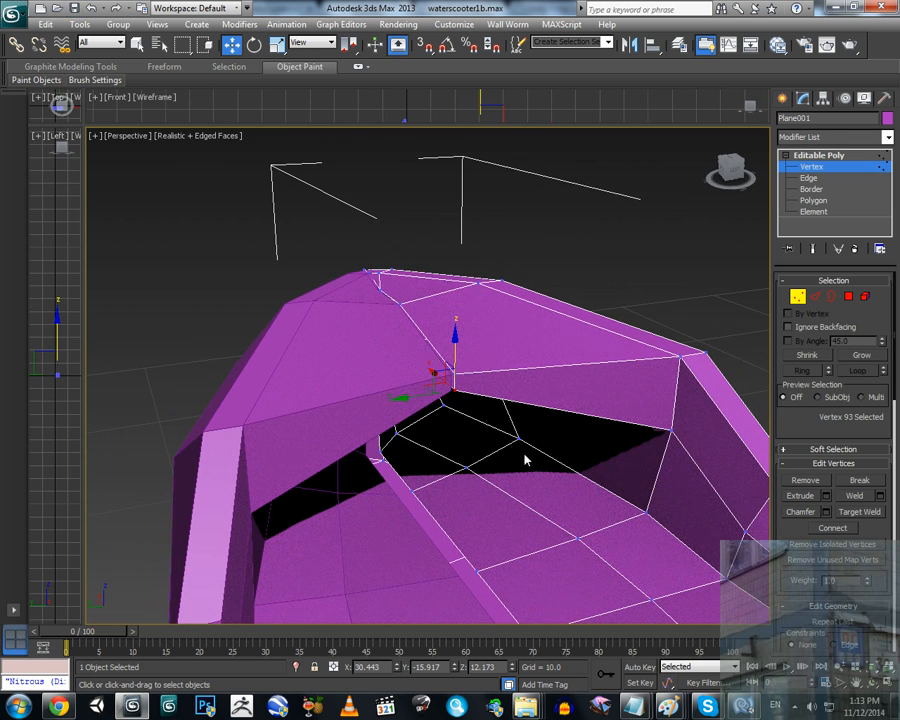
{"action": "scroll", "coordinate": [522, 458], "scroll_direction": "up", "scroll_amount": 6}
{"action": "scroll", "coordinate": [502, 428], "scroll_direction": "down", "scroll_amount": 5}
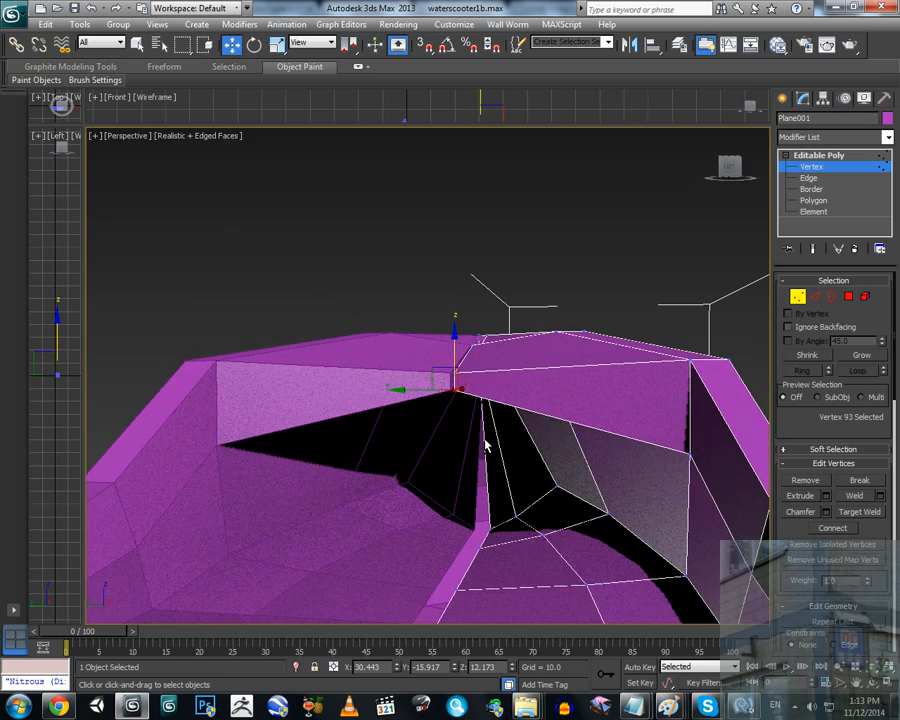
{"action": "middle_click_drag", "start_coordinate": [484, 447], "coordinate": [592, 470], "text": "alt"}
{"action": "scroll", "coordinate": [592, 470], "scroll_direction": "down", "scroll_amount": 5}
{"action": "middle_click_drag", "start_coordinate": [458, 416], "coordinate": [452, 454]}
{"action": "scroll", "coordinate": [452, 454], "scroll_direction": "up", "scroll_amount": 5}
Step: Raise the front deck's centreline vertex behind the nose joint, shift it toward the rear, and leave vertex editing
{"action": "left_click", "coordinate": [296, 390]}
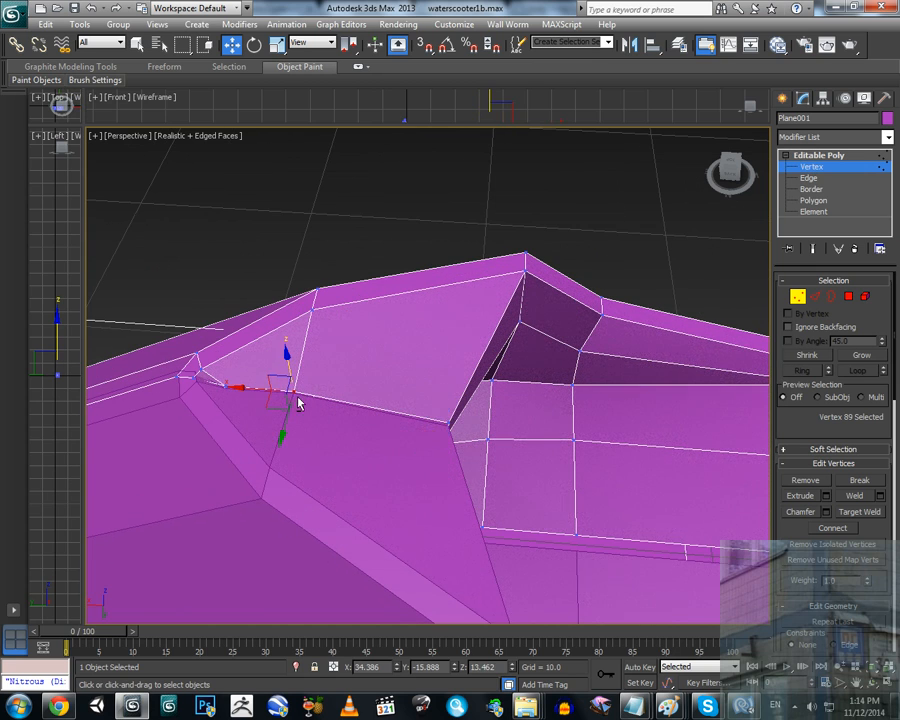
{"action": "middle_click_drag", "start_coordinate": [296, 398], "coordinate": [318, 373], "text": "alt"}
{"action": "left_click_drag", "start_coordinate": [291, 348], "coordinate": [293, 335]}
{"action": "left_click_drag", "start_coordinate": [254, 381], "coordinate": [293, 382]}
{"action": "left_click", "coordinate": [426, 249]}
{"action": "middle_click_drag", "start_coordinate": [424, 380], "coordinate": [376, 310], "text": "alt"}
{"action": "left_click", "coordinate": [74, 10]}
{"action": "scroll", "coordinate": [444, 379], "scroll_direction": "down", "scroll_amount": 4}
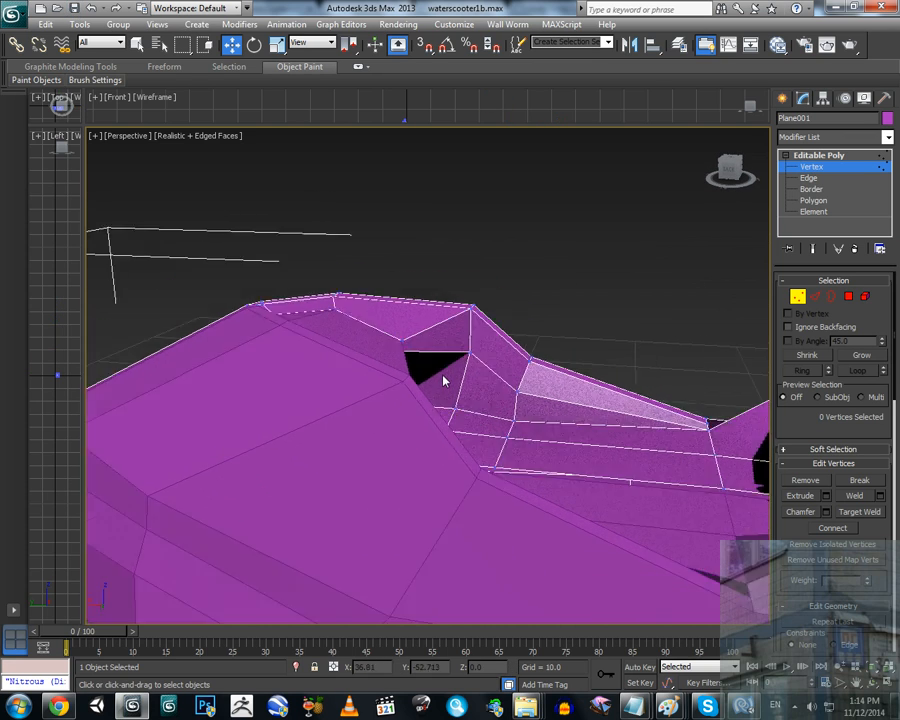
{"action": "left_click", "coordinate": [797, 297]}
{"action": "left_click", "coordinate": [602, 278]}
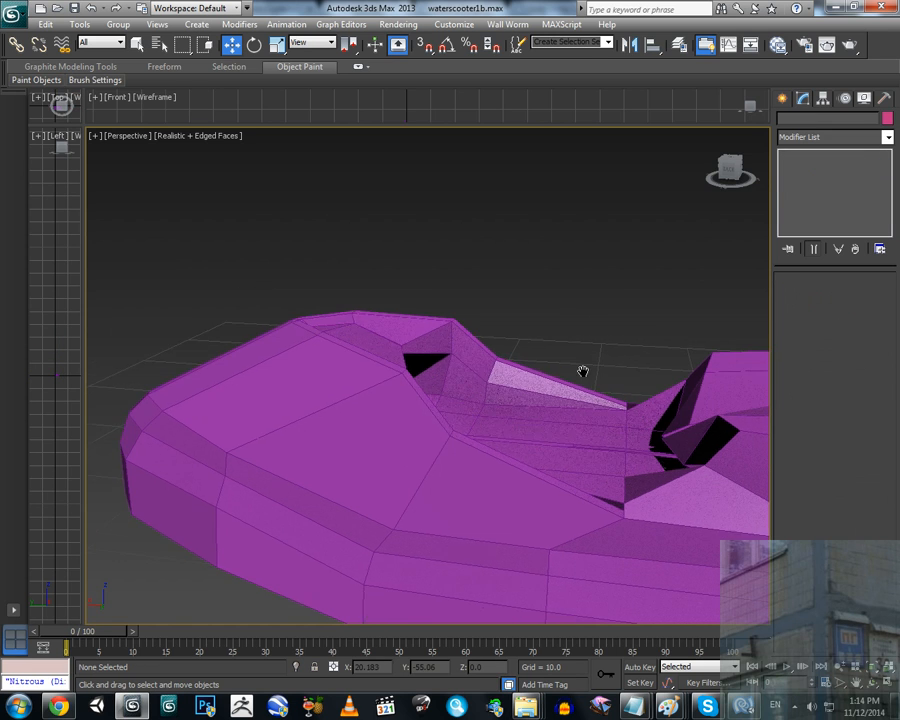
Step: Inspect the whole hull from the side and above, checking the front deck, cockpit floor and rear section
{"action": "scroll", "coordinate": [560, 368], "scroll_direction": "down", "scroll_amount": 5}
{"action": "scroll", "coordinate": [558, 384], "scroll_direction": "up", "scroll_amount": 3}
{"action": "middle_click_drag", "start_coordinate": [570, 378], "coordinate": [586, 281]}
{"action": "mouse_move", "coordinate": [570, 412]}
{"action": "middle_mouse_down"}
{"action": "mouse_move", "coordinate": [549, 377]}
{"action": "mouse_move", "coordinate": [552, 426]}
{"action": "mouse_move", "coordinate": [534, 456]}
{"action": "mouse_move", "coordinate": [557, 441]}
{"action": "mouse_move", "coordinate": [554, 417]}
{"action": "middle_mouse_up"}
{"action": "scroll", "coordinate": [554, 366], "scroll_direction": "down", "scroll_amount": 3}
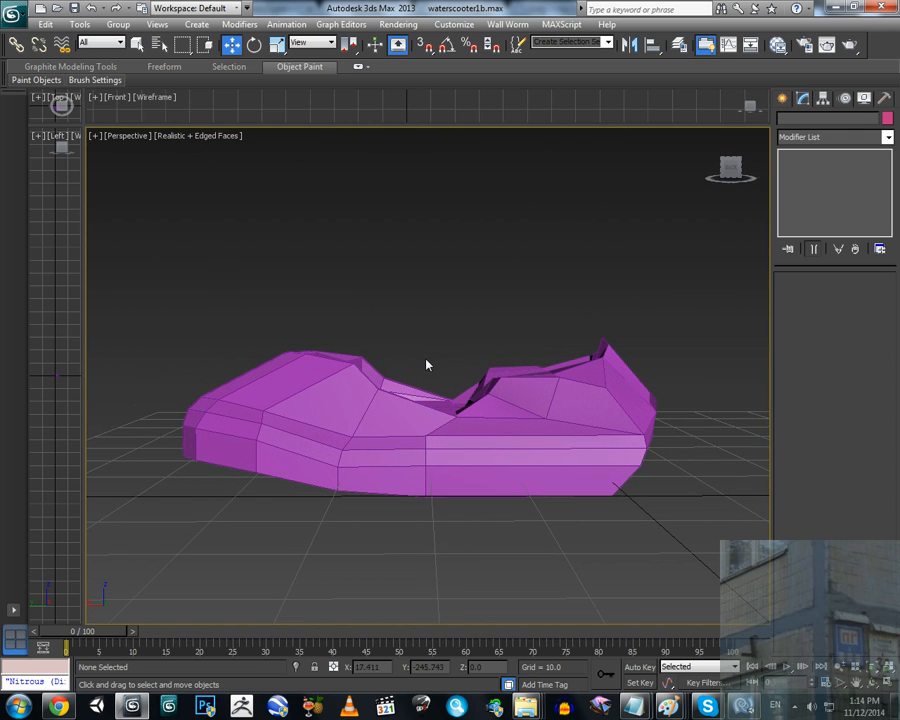
{"action": "middle_click_drag", "start_coordinate": [430, 368], "coordinate": [342, 470], "text": "alt"}
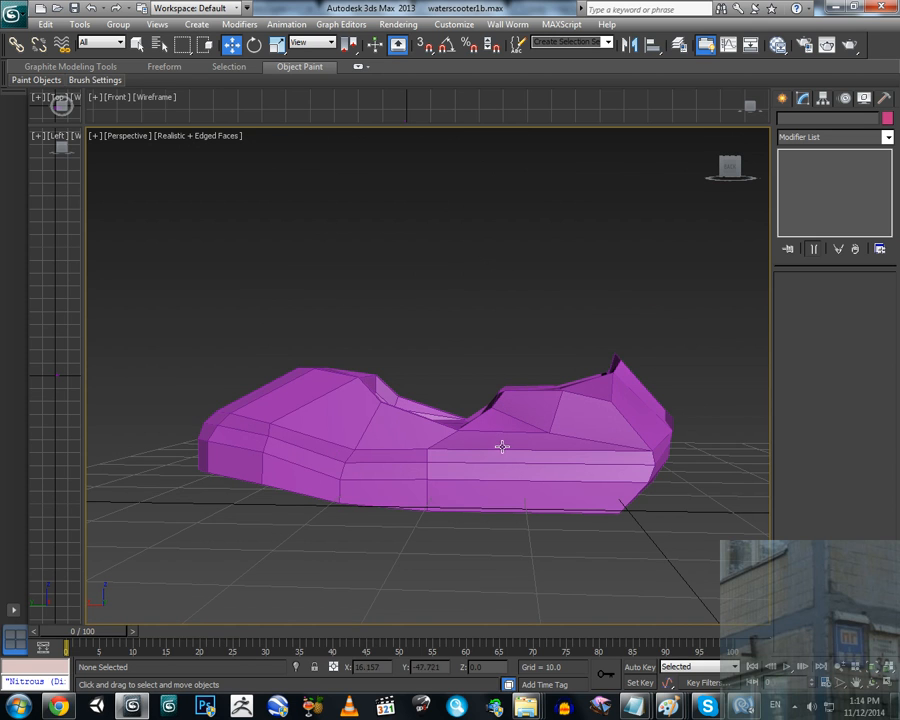
{"action": "middle_click_drag", "start_coordinate": [502, 446], "coordinate": [466, 478], "text": "alt"}
{"action": "scroll", "coordinate": [461, 516], "scroll_direction": "up", "scroll_amount": 3}
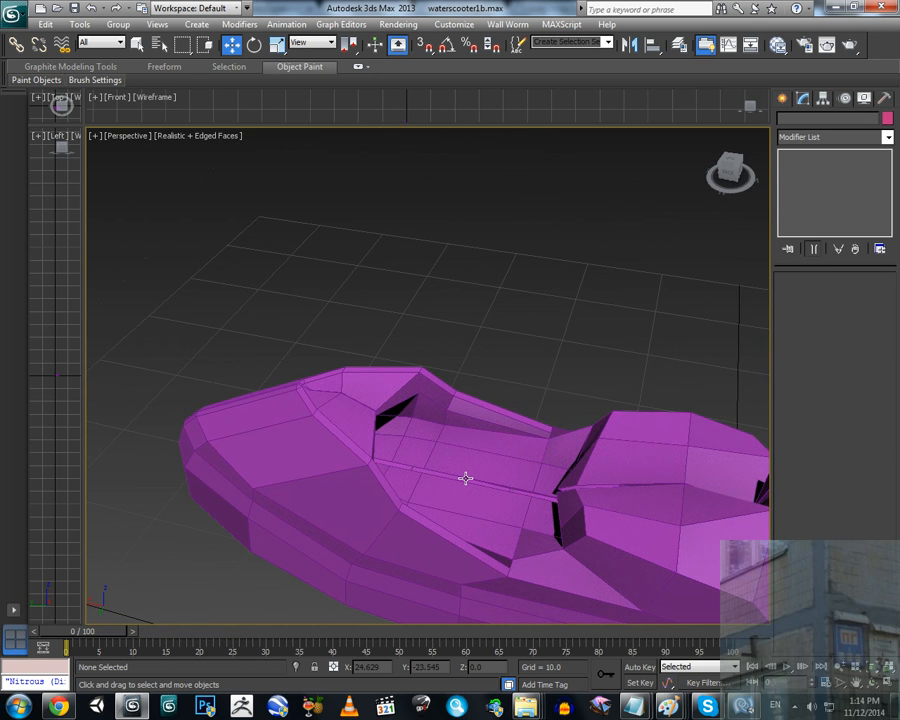
{"action": "middle_click_drag", "start_coordinate": [466, 476], "coordinate": [357, 380], "text": "alt"}
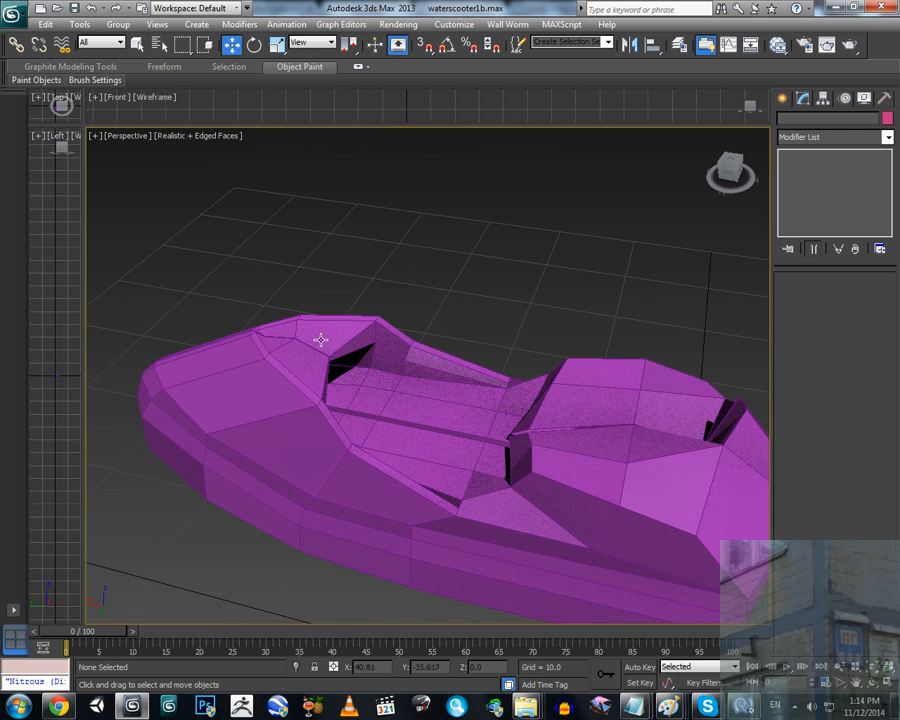
{"action": "middle_click_drag", "start_coordinate": [482, 440], "coordinate": [396, 416], "text": "alt"}
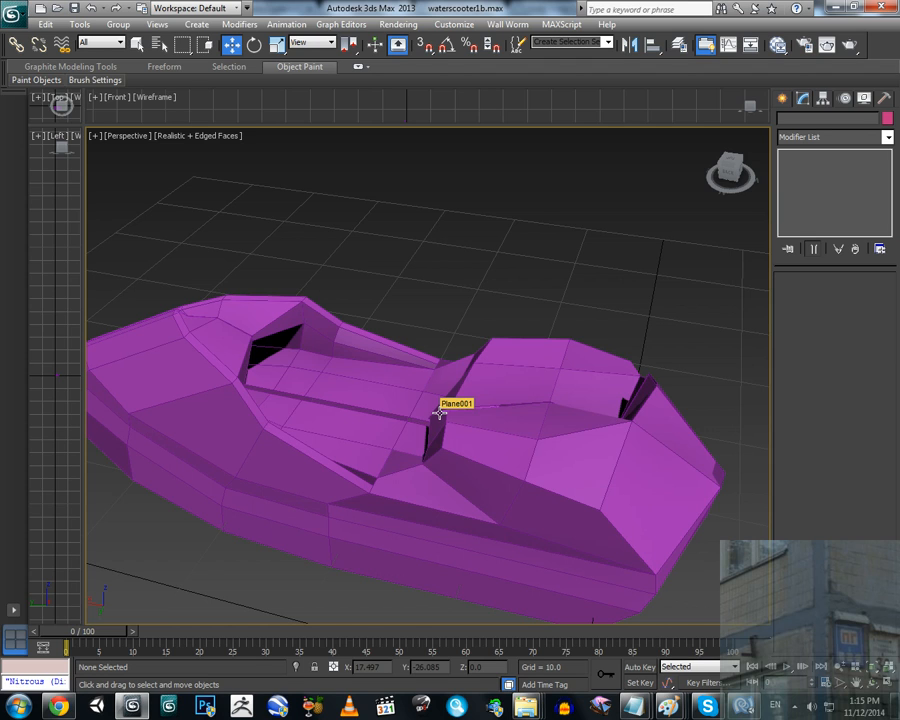
{"action": "middle_click_drag", "start_coordinate": [388, 416], "coordinate": [405, 343], "text": "alt"}
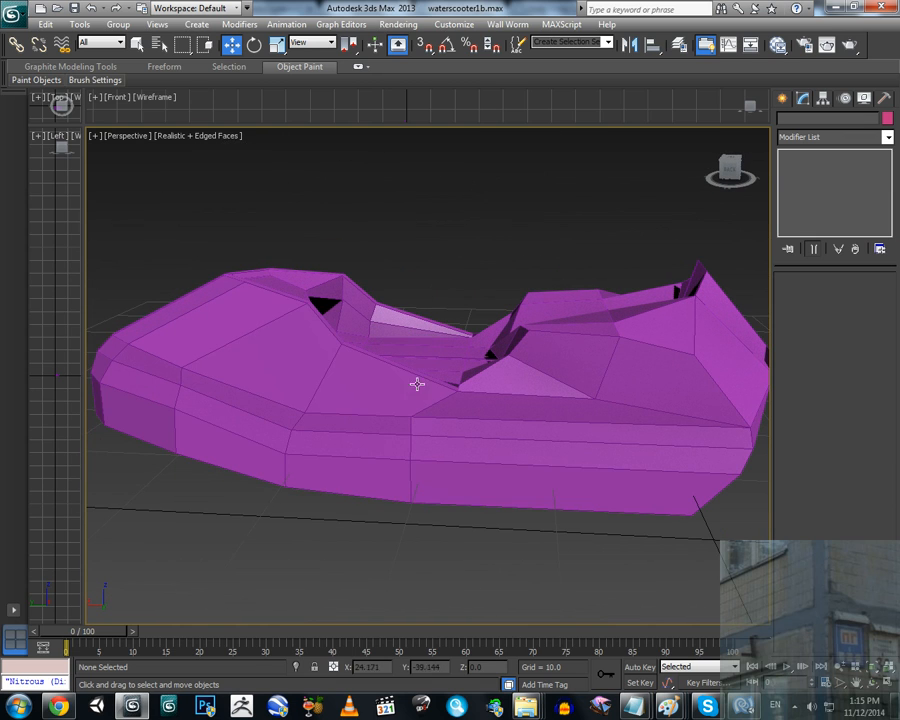
{"action": "scroll", "coordinate": [453, 413], "scroll_direction": "down", "scroll_amount": 4}
{"action": "scroll", "coordinate": [453, 413], "scroll_direction": "down", "scroll_amount": 2}
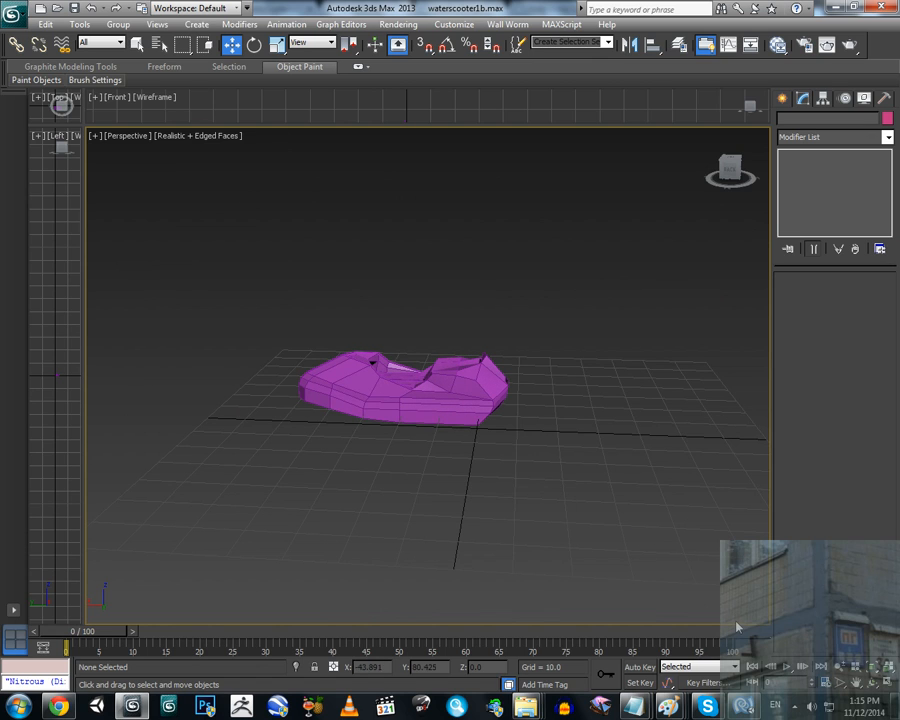
{"action": "left_click", "coordinate": [794, 707]}
{"action": "left_click", "coordinate": [468, 432]}
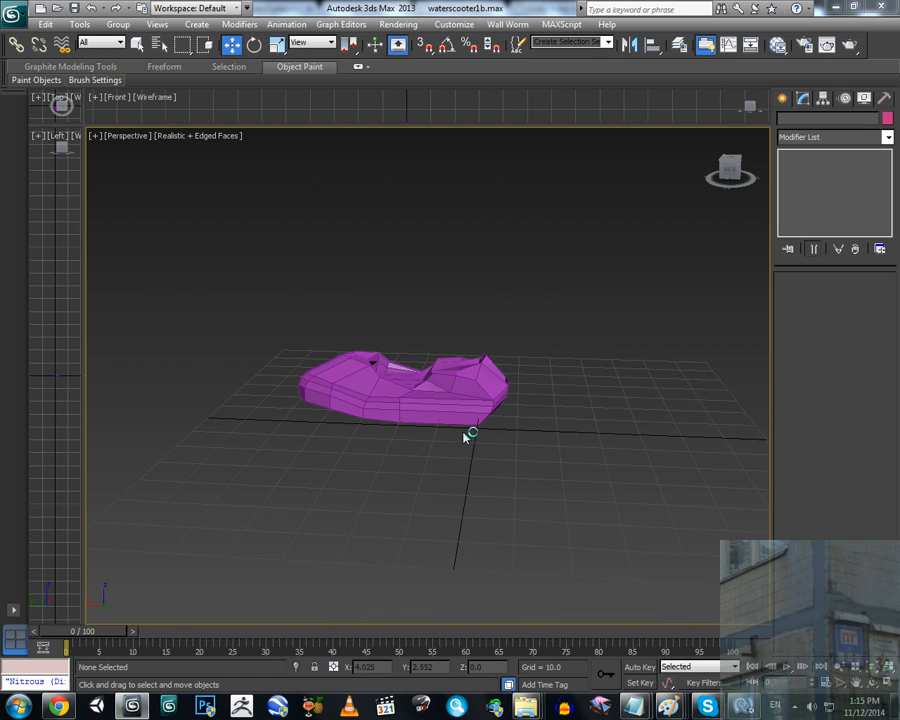
{"action": "scroll", "coordinate": [490, 476], "scroll_direction": "up", "scroll_amount": 4}
{"action": "scroll", "coordinate": [479, 423], "scroll_direction": "up", "scroll_amount": 2}
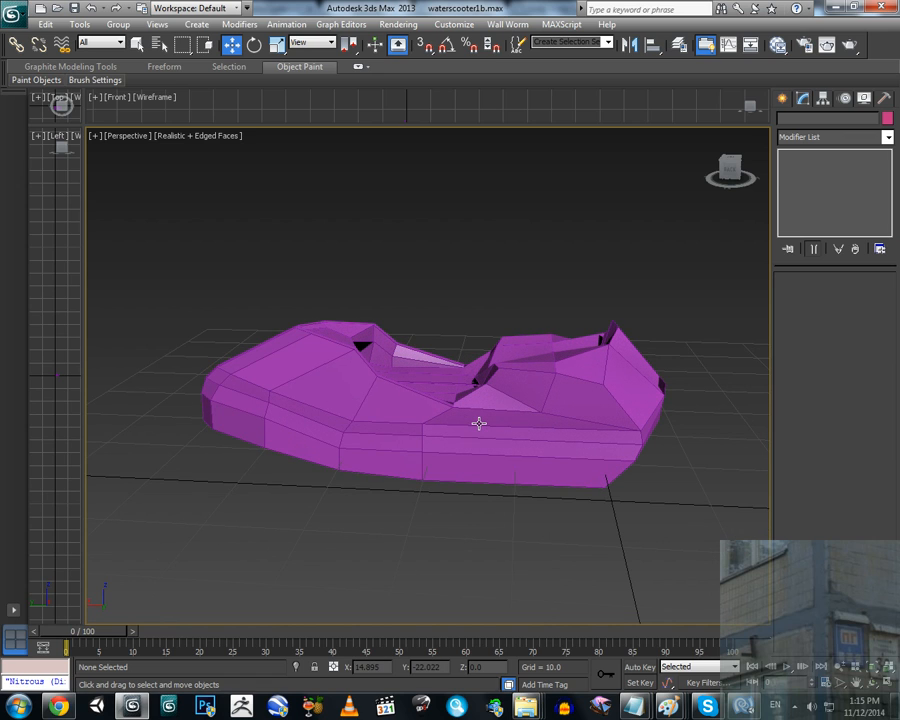
{"action": "left_click", "coordinate": [794, 707]}
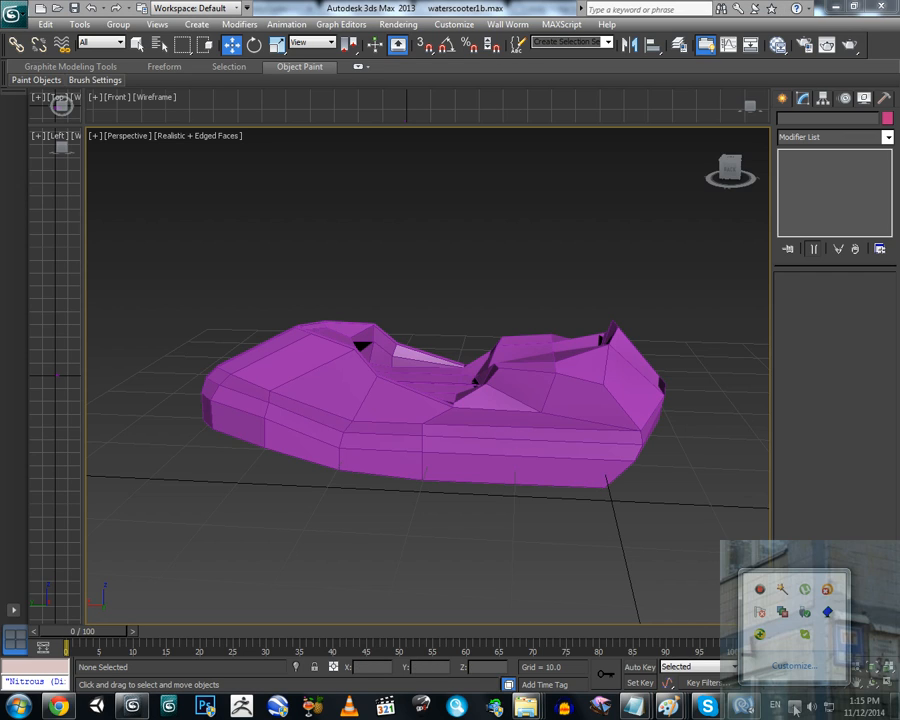